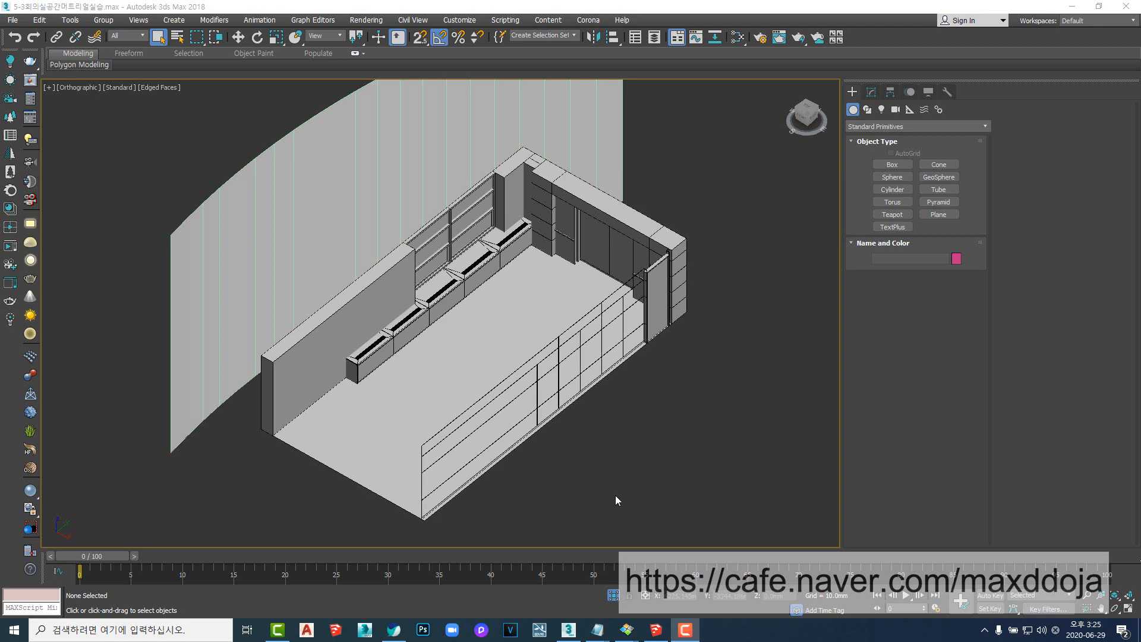
- Examine the conference room model from both sides, selecting its wall, cabinet and glass partition groups one after another
{"action": "middle_click_drag", "start_coordinate": [455, 369], "coordinate": [523, 378], "text": "alt"}
{"action": "left_click", "coordinate": [485, 300]}
{"action": "mouse_move", "coordinate": [561, 300]}
{"action": "middle_mouse_down", "text": "alt"}
{"action": "mouse_move", "coordinate": [593, 298]}
{"action": "mouse_move", "coordinate": [474, 294]}
{"action": "mouse_move", "coordinate": [561, 307]}
{"action": "middle_mouse_up", "text": "alt"}
{"action": "left_click", "coordinate": [584, 277]}
{"action": "left_click", "coordinate": [624, 230]}
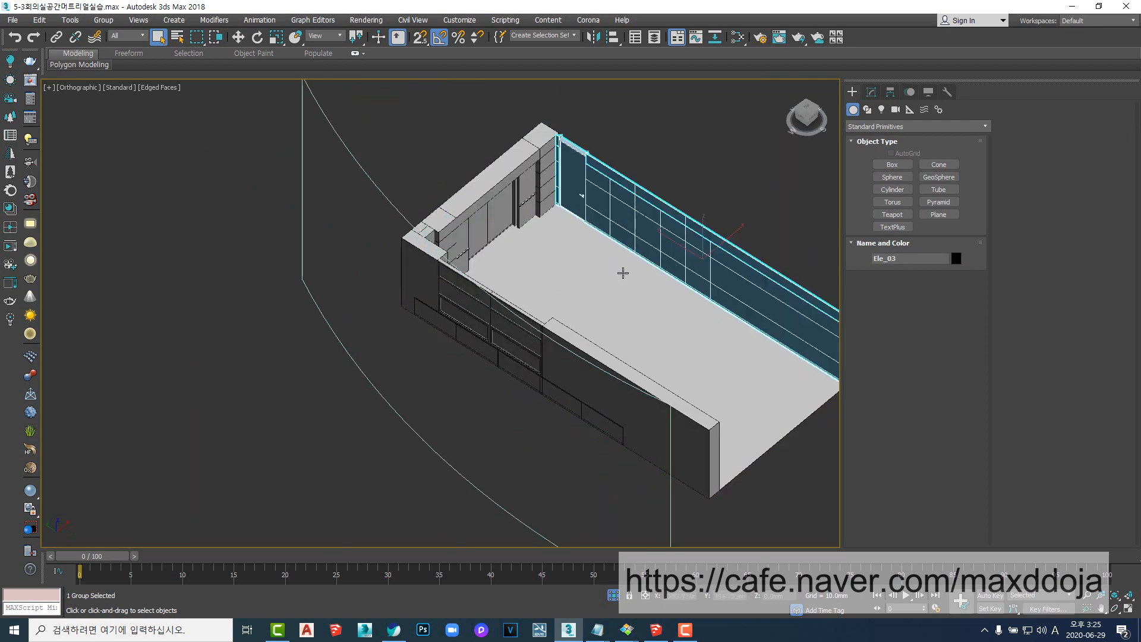
{"action": "middle_click_drag", "start_coordinate": [623, 274], "coordinate": [670, 235], "text": "alt"}
{"action": "left_click", "coordinate": [497, 255]}
{"action": "left_click", "coordinate": [589, 197]}
{"action": "left_click", "coordinate": [700, 263]}
{"action": "middle_click_drag", "start_coordinate": [698, 295], "coordinate": [616, 287], "text": "alt"}
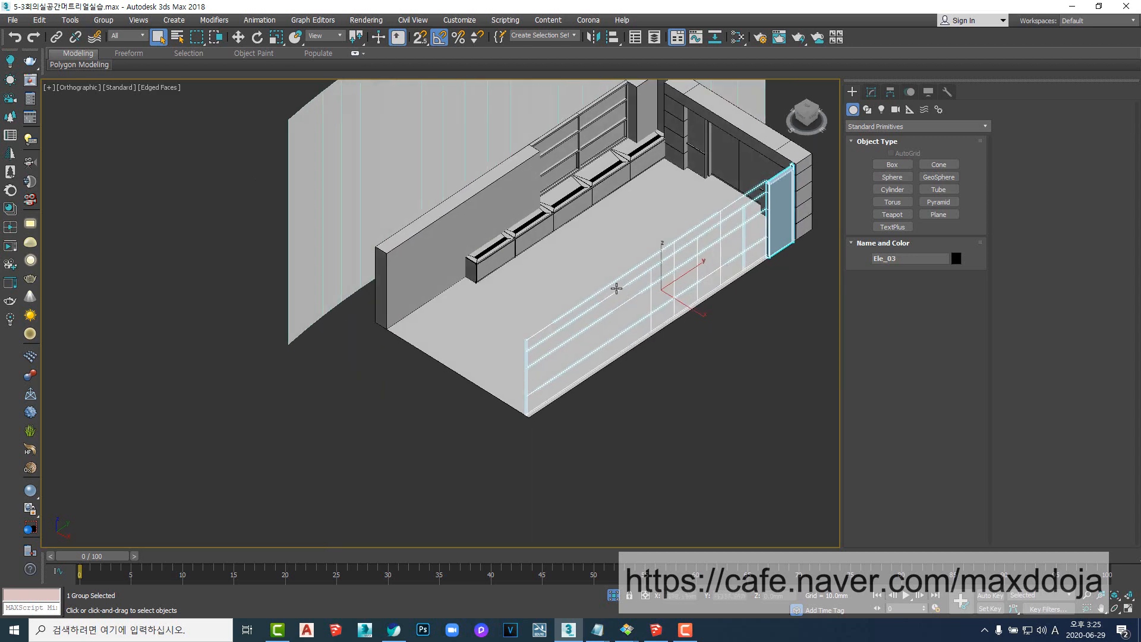
{"action": "middle_click_drag", "start_coordinate": [545, 206], "coordinate": [518, 304]}
- Select the Ele_01 group with the long wall, shelves and low cabinets, and isolate it
{"action": "left_click", "coordinate": [542, 256]}
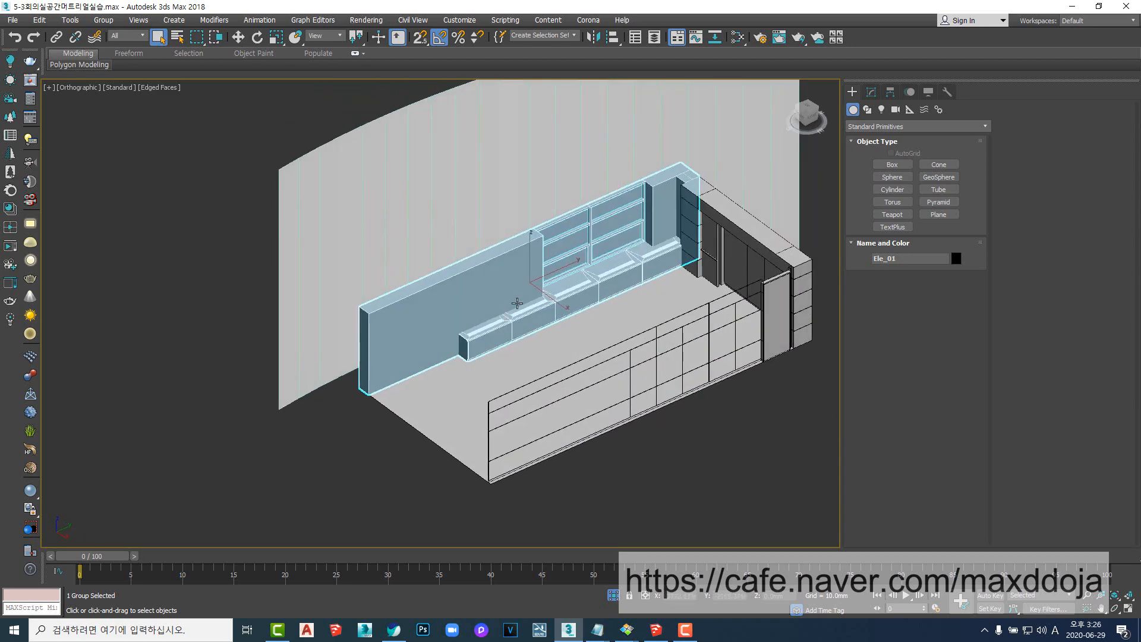
{"action": "scroll", "coordinate": [539, 286], "scroll_direction": "up", "scroll_amount": 3}
{"action": "scroll", "coordinate": [539, 296], "scroll_direction": "down", "scroll_amount": 2}
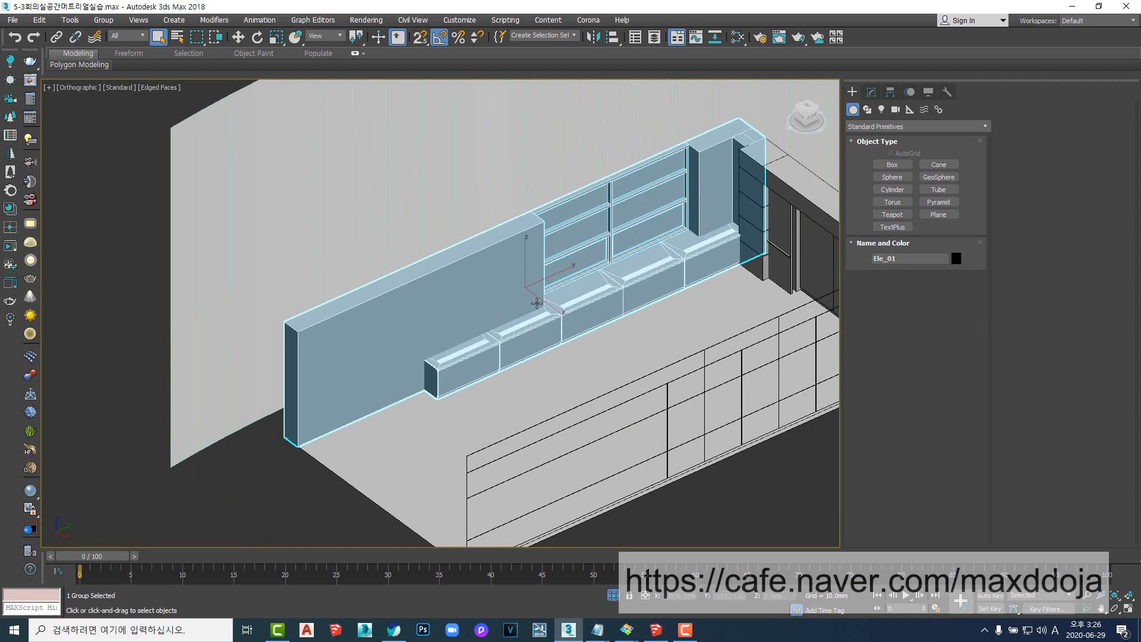
{"action": "right_click", "coordinate": [515, 275]}
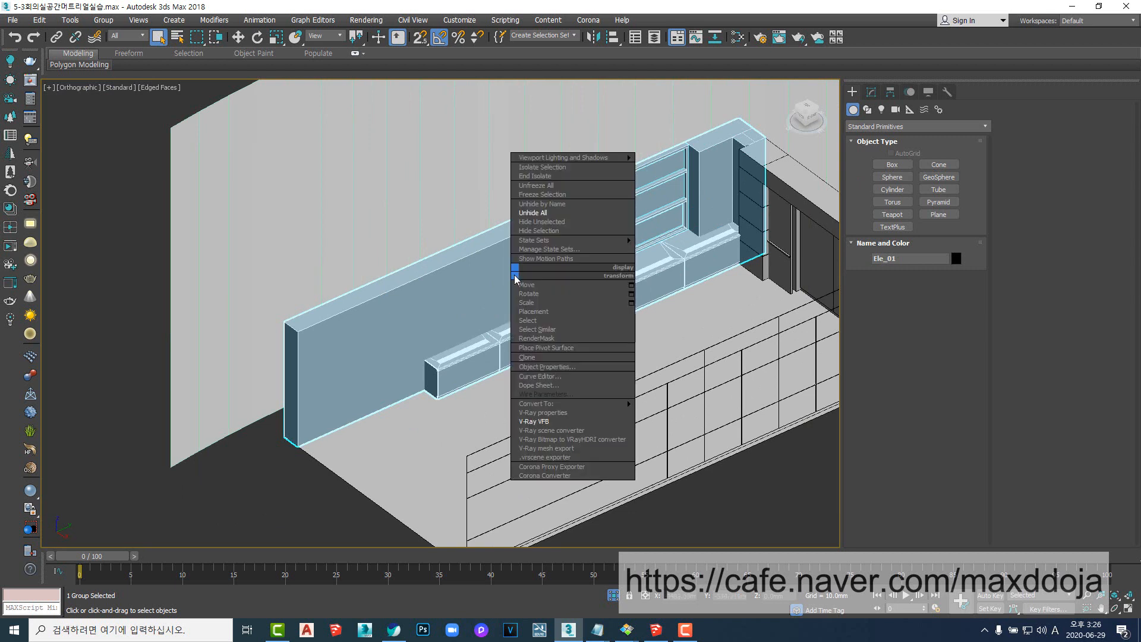
{"action": "left_click", "coordinate": [544, 222]}
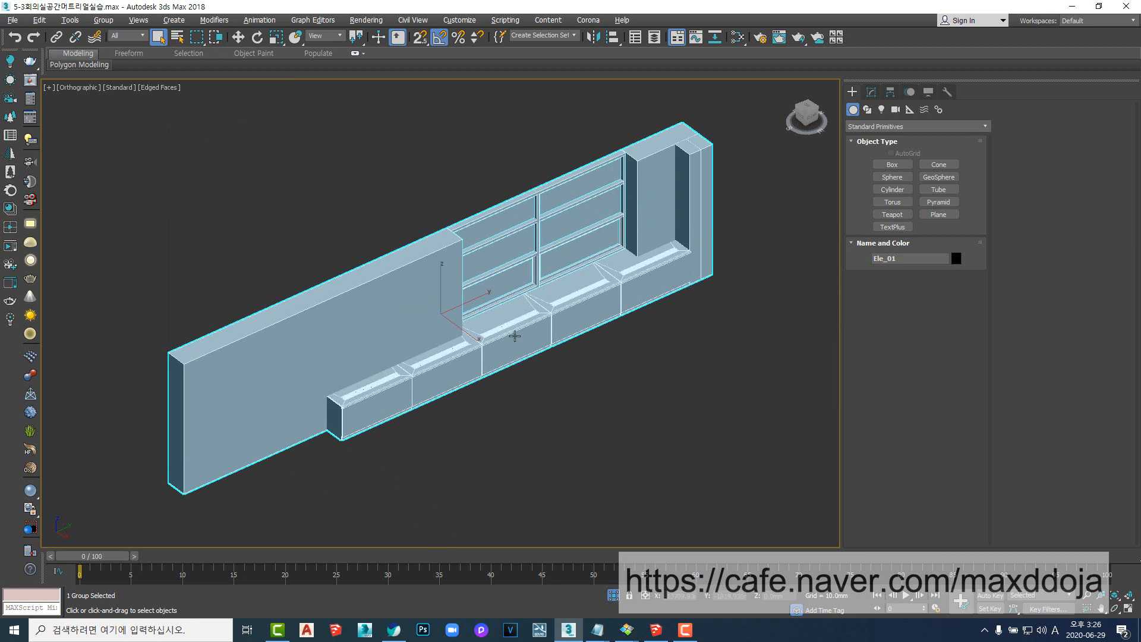
{"action": "middle_click_drag", "start_coordinate": [515, 336], "coordinate": [546, 320], "text": "alt"}
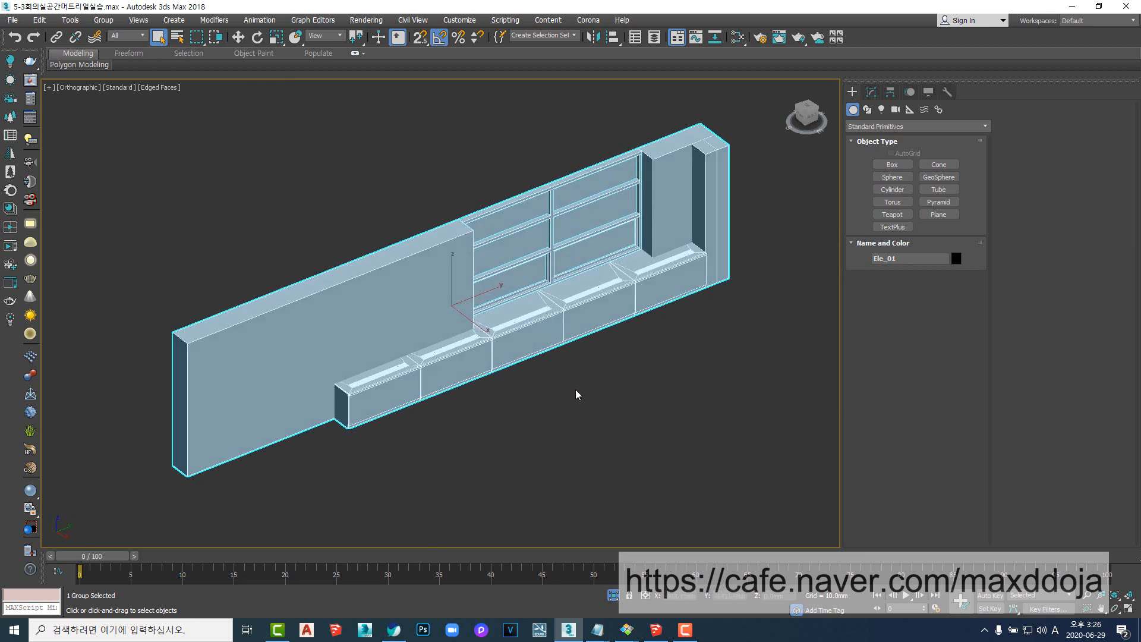
- Switch the isolation of the Ele_01 group off and back on twice
{"action": "left_click", "coordinate": [613, 595]}
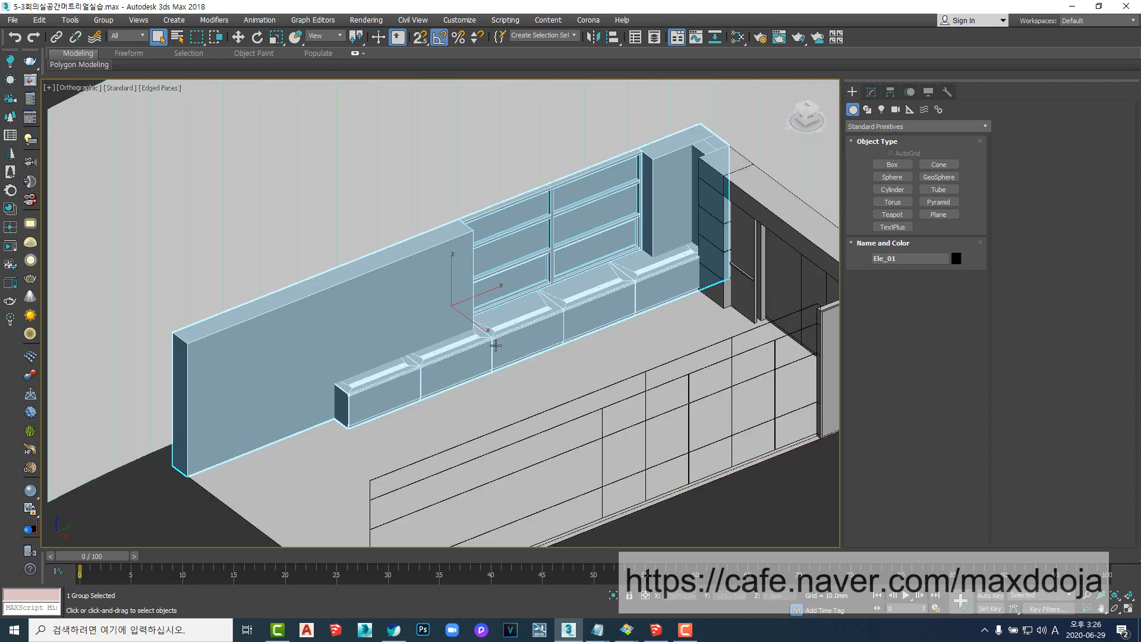
{"action": "key", "text": "alt+q"}
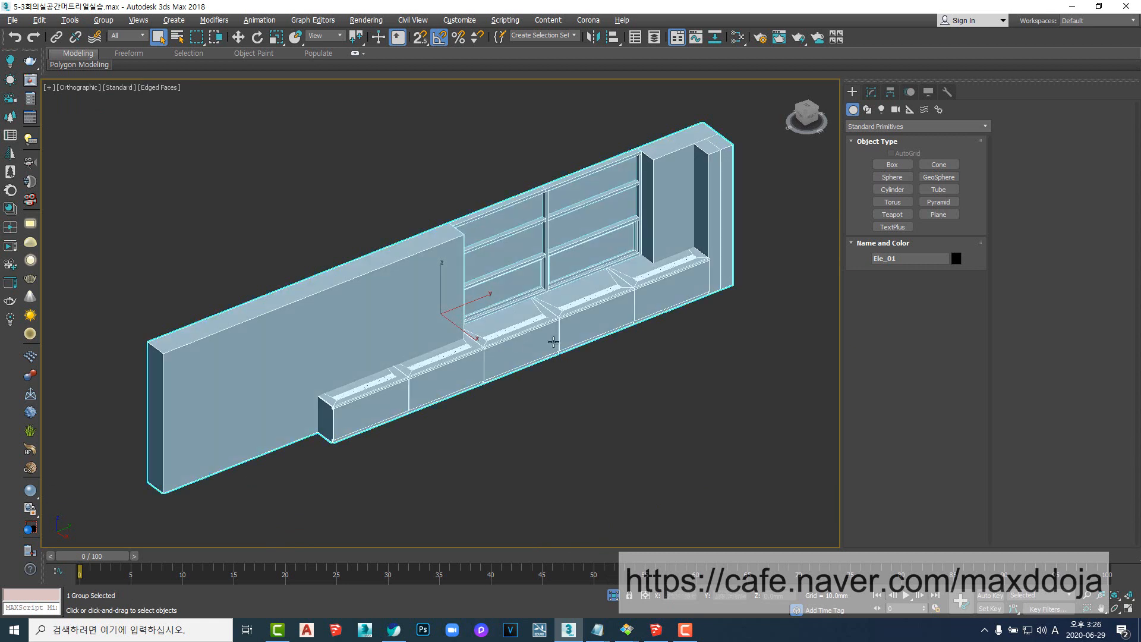
{"action": "right_click", "coordinate": [572, 303]}
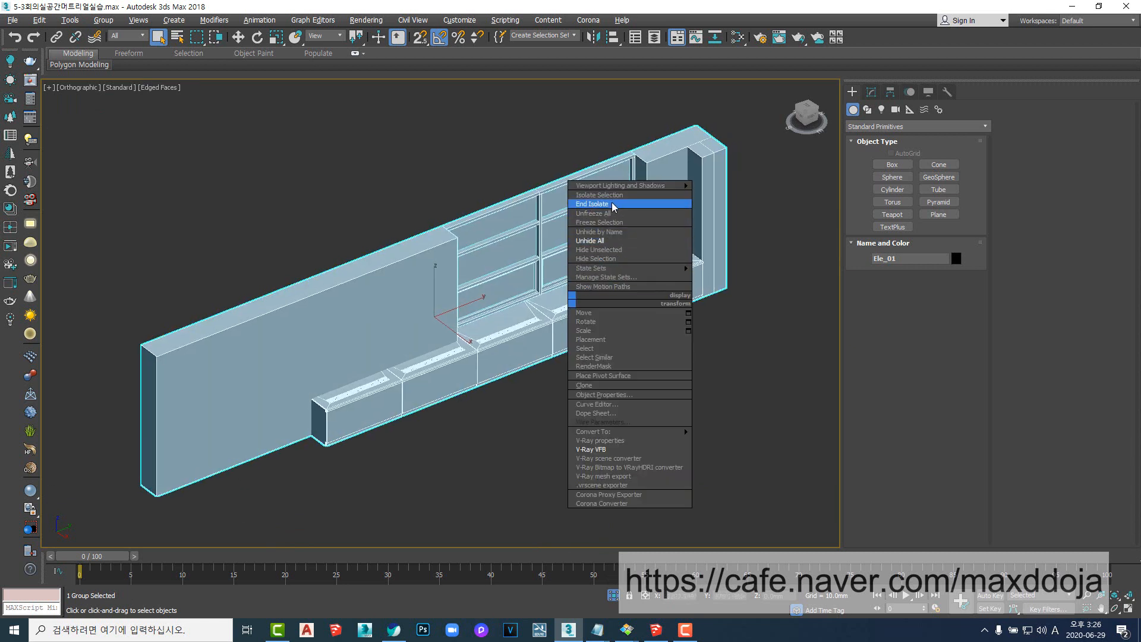
{"action": "left_click", "coordinate": [595, 204]}
{"action": "scroll", "coordinate": [645, 325], "scroll_direction": "down", "scroll_amount": 2}
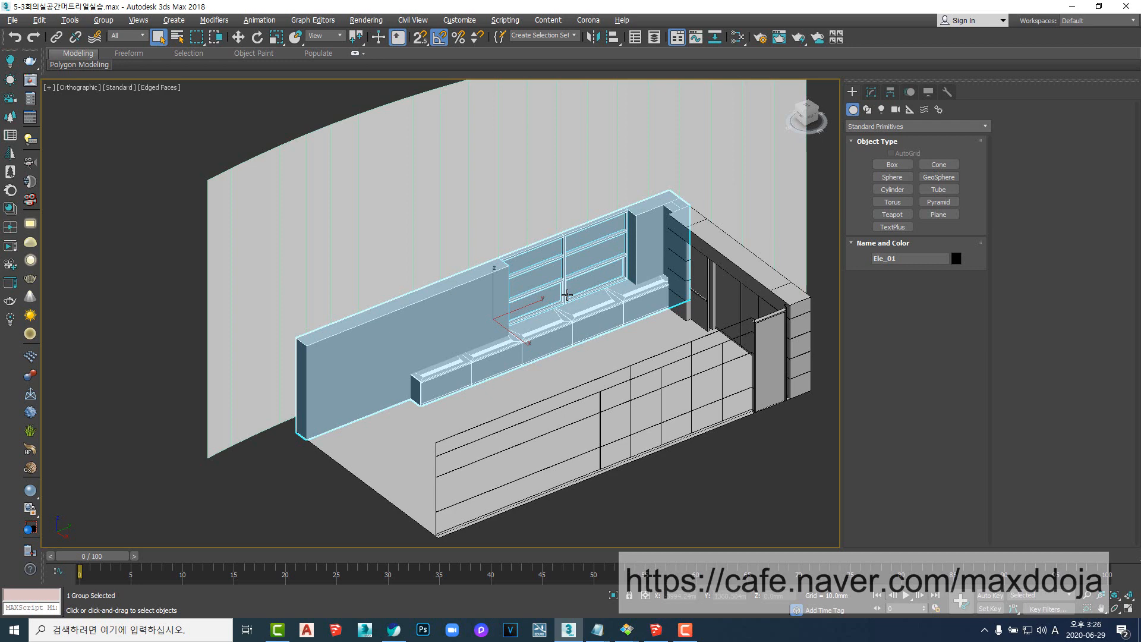
{"action": "key", "text": "alt+q"}
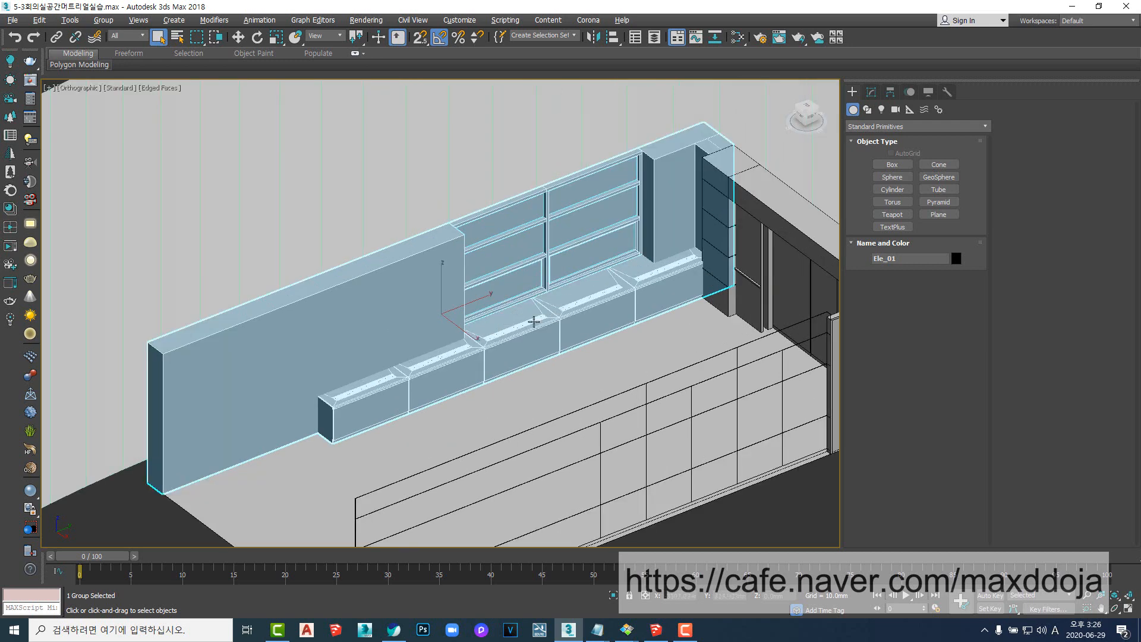
- Open the isolated Ele_01 group for editing and select its wall object Box07
{"action": "middle_click_drag", "start_coordinate": [563, 329], "coordinate": [514, 375], "text": "alt"}
{"action": "left_click", "coordinate": [103, 20]}
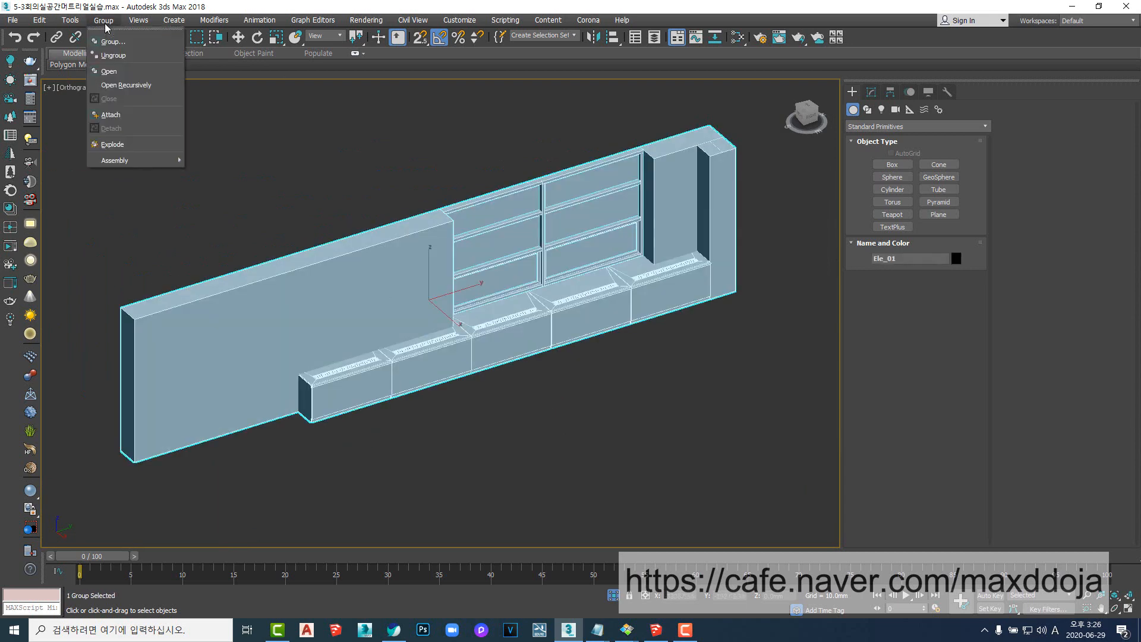
{"action": "left_click", "coordinate": [109, 71]}
{"action": "left_click", "coordinate": [470, 351]}
{"action": "middle_click_drag", "start_coordinate": [380, 351], "coordinate": [420, 345]}
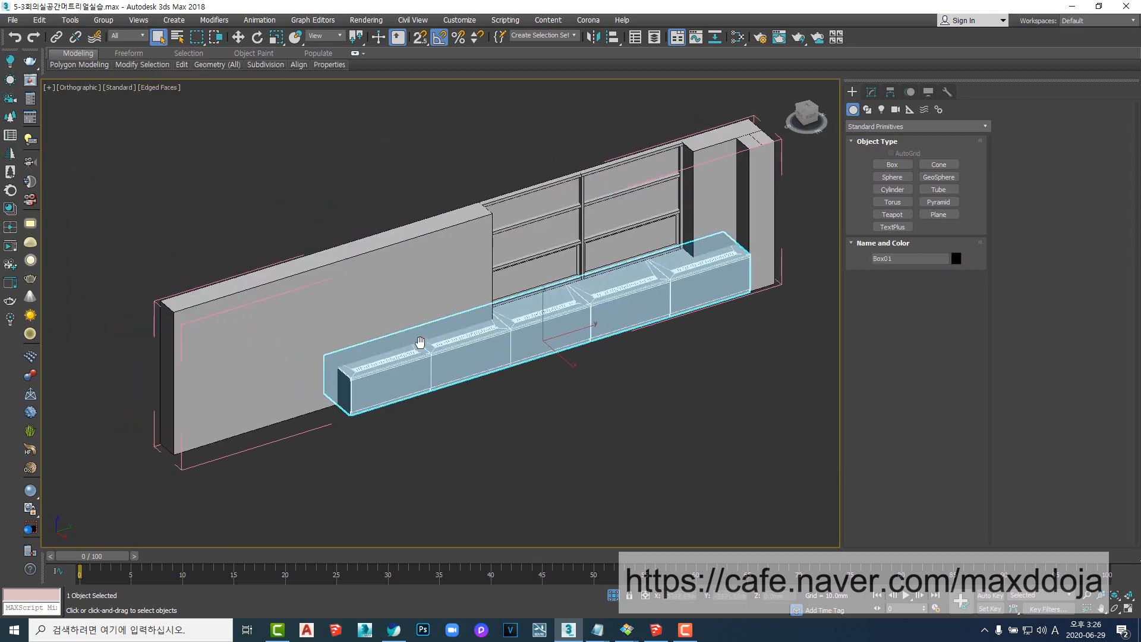
{"action": "left_click", "coordinate": [419, 321]}
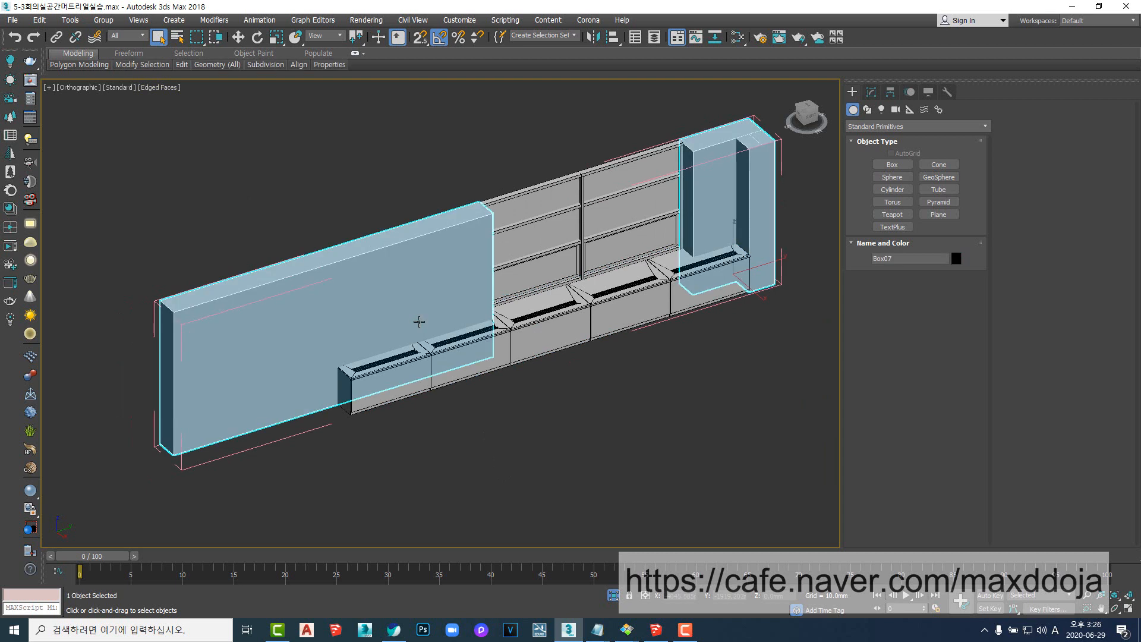
- Open the Slate Material Editor, add a VRayMtl node to the view and show its parameters
{"action": "key", "text": "m"}
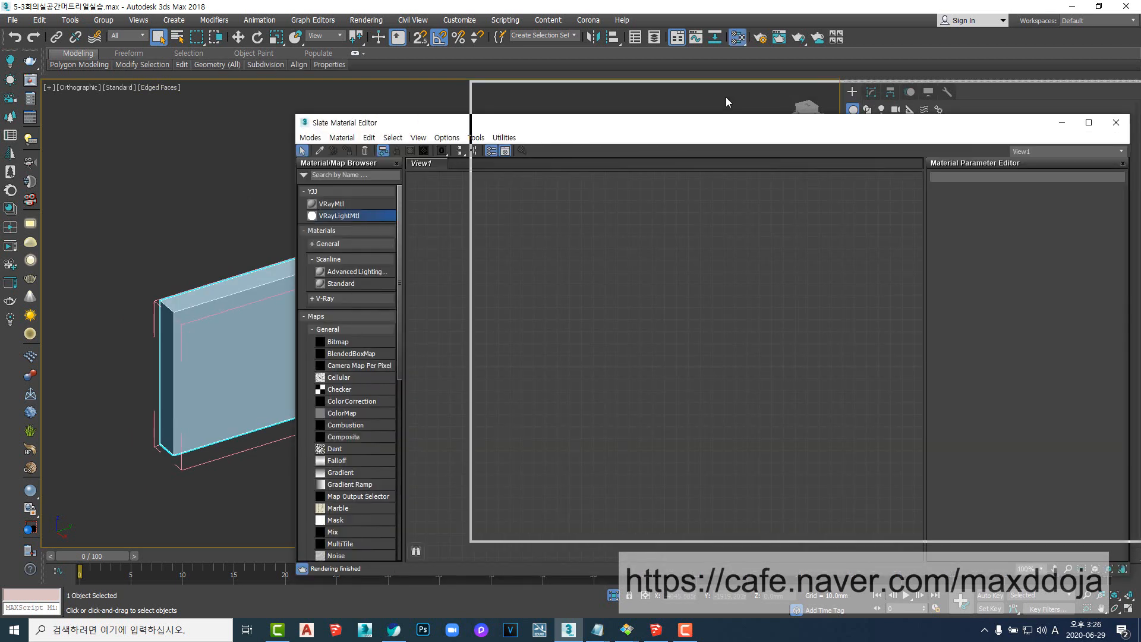
{"action": "left_click_drag", "start_coordinate": [726, 102], "coordinate": [726, 102]}
{"action": "left_click", "coordinate": [503, 171]}
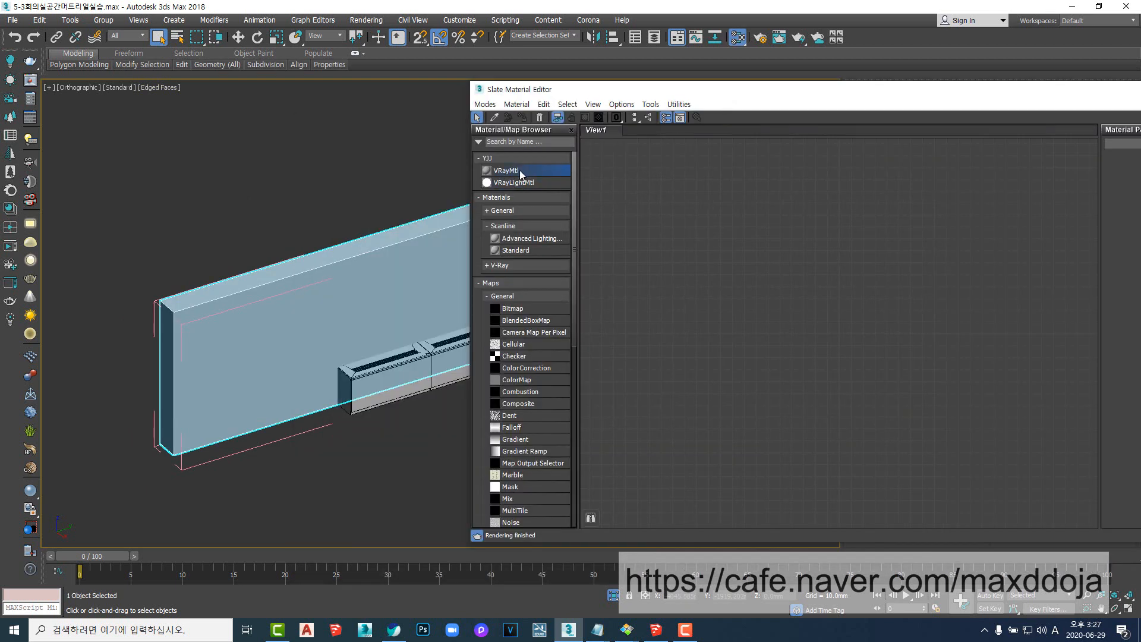
{"action": "left_click", "coordinate": [775, 208]}
{"action": "left_click_drag", "start_coordinate": [784, 94], "coordinate": [283, 102]}
{"action": "double_click", "coordinate": [269, 218]}
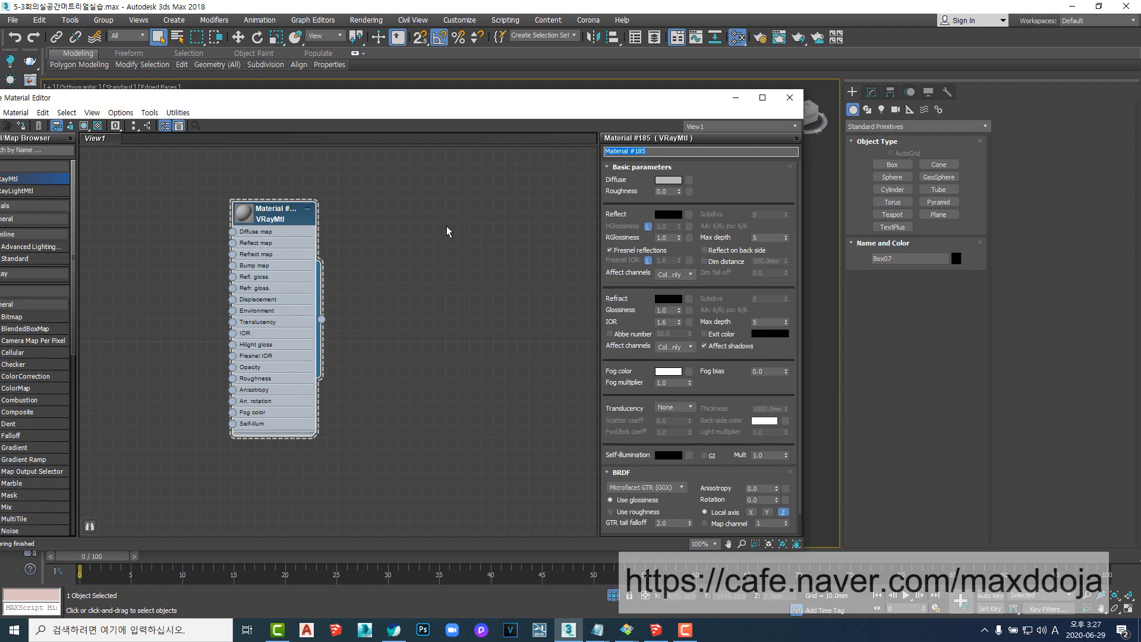
- Rename the new VRayMtl material as VP_01
{"action": "type", "text": "whi"}
{"action": "key", "text": "BackSpace"}
{"action": "key", "text": "BackSpace"}
{"action": "key", "text": "BackSpace"}
{"action": "key", "text": "BackSpace"}
{"action": "key", "text": "BackSpace"}
{"action": "type", "text": "VP_01"}
{"action": "key", "text": "Return"}
- Set the diffuse color of the VP_01 material to pure white
{"action": "left_click", "coordinate": [668, 180]}
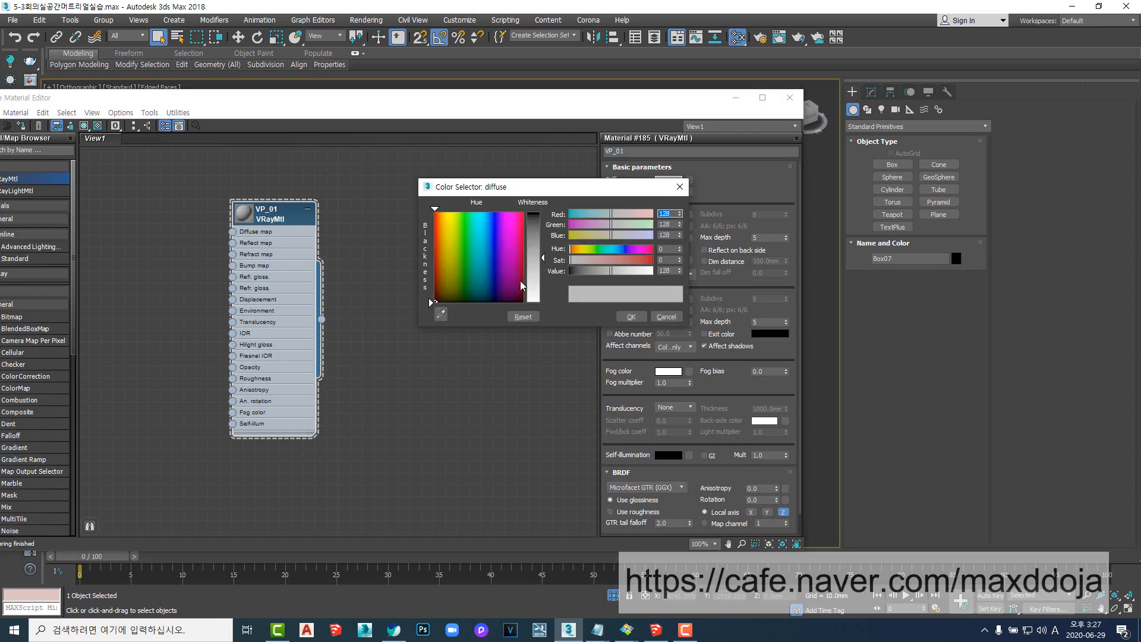
{"action": "left_click_drag", "start_coordinate": [533, 288], "coordinate": [537, 319]}
{"action": "left_click", "coordinate": [631, 316]}
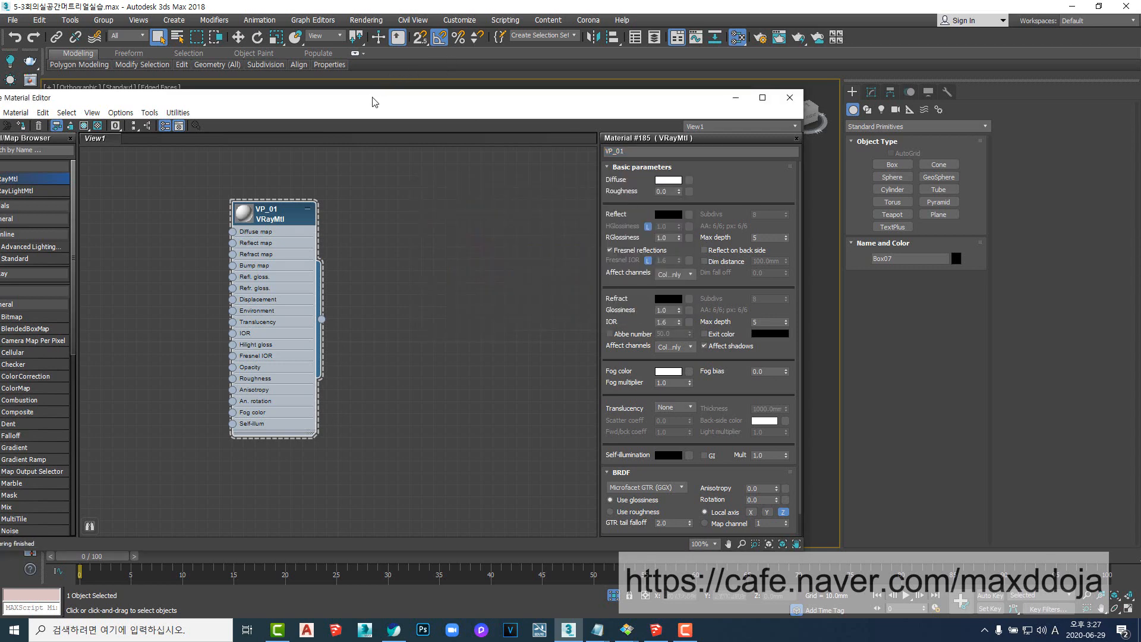
{"action": "left_click_drag", "start_coordinate": [374, 102], "coordinate": [752, 103]}
{"action": "left_click_drag", "start_coordinate": [620, 214], "coordinate": [538, 189]}
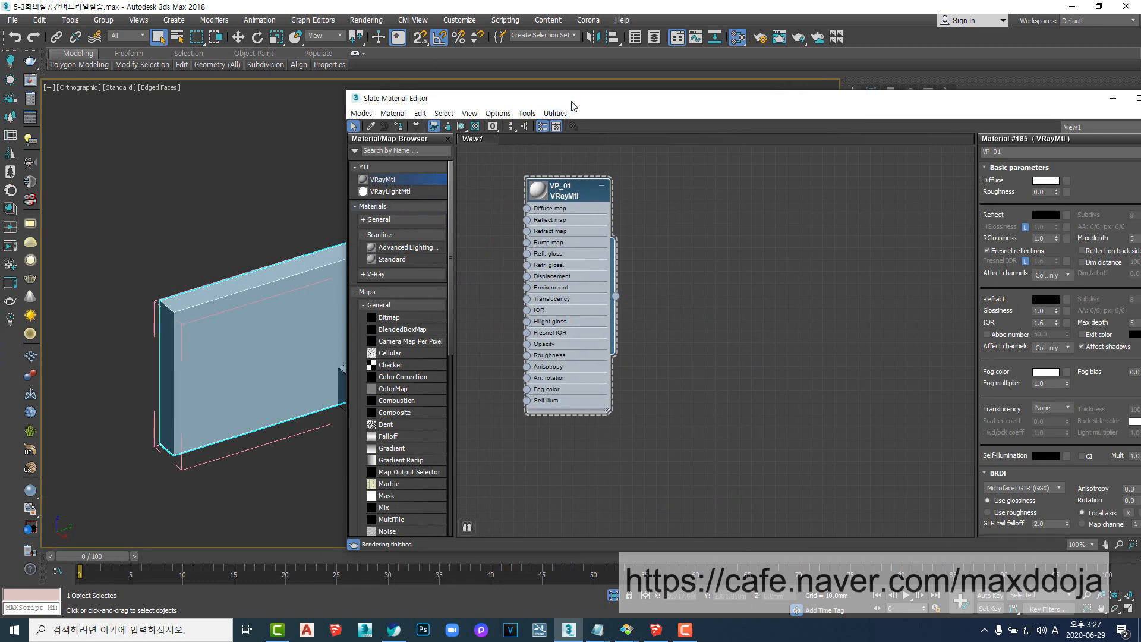
{"action": "left_click_drag", "start_coordinate": [571, 102], "coordinate": [461, 109]}
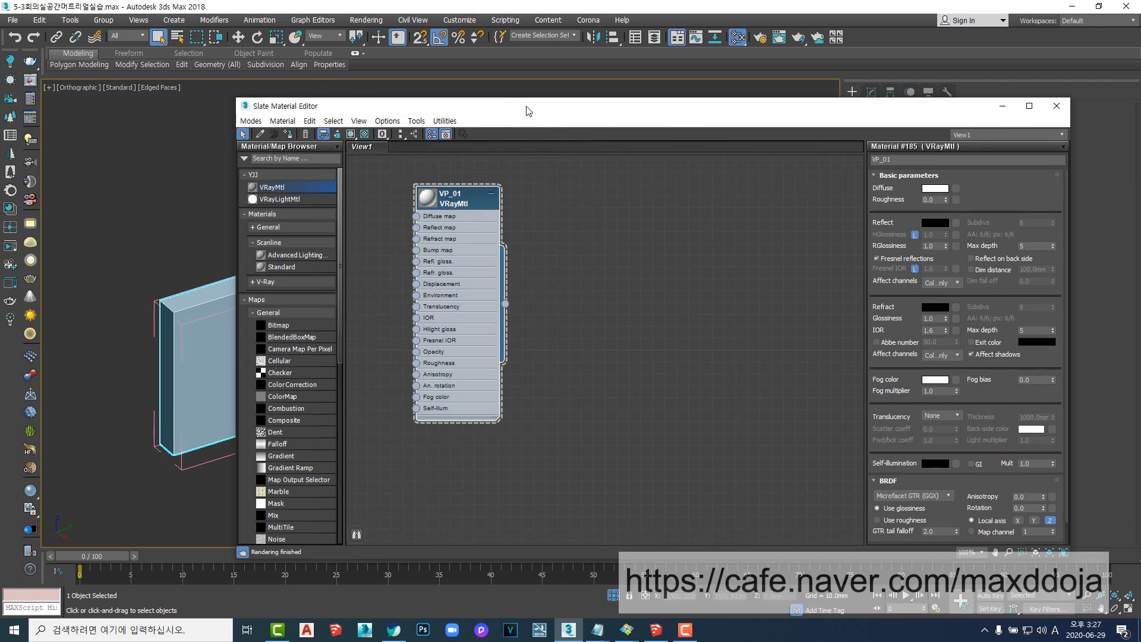
{"action": "left_click_drag", "start_coordinate": [526, 111], "coordinate": [777, 68]}
{"action": "left_click_drag", "start_coordinate": [694, 154], "coordinate": [647, 155]}
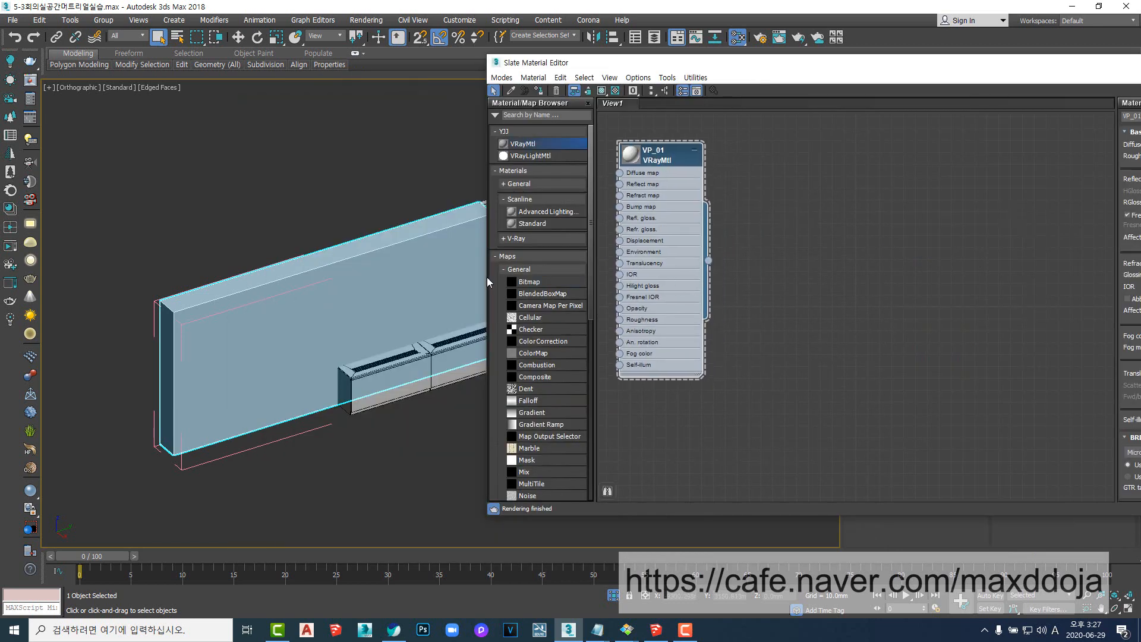
{"action": "middle_click_drag", "start_coordinate": [422, 255], "coordinate": [357, 259]}
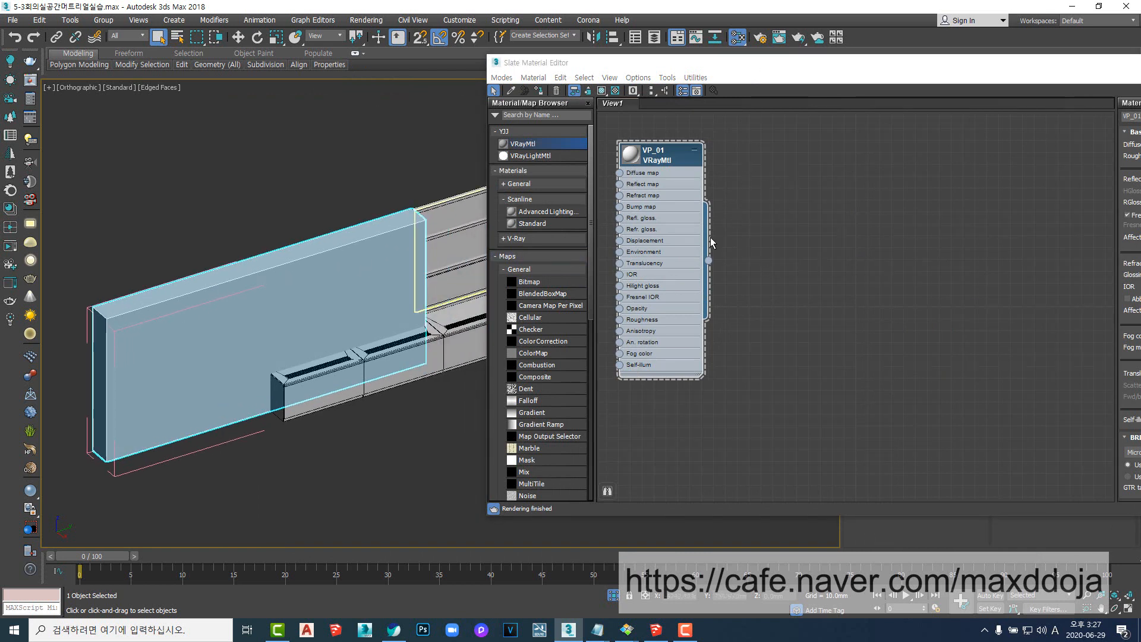
- Check the diffuse color values of the VP_01 material without changing them
{"action": "left_click_drag", "start_coordinate": [792, 62], "coordinate": [586, 113]}
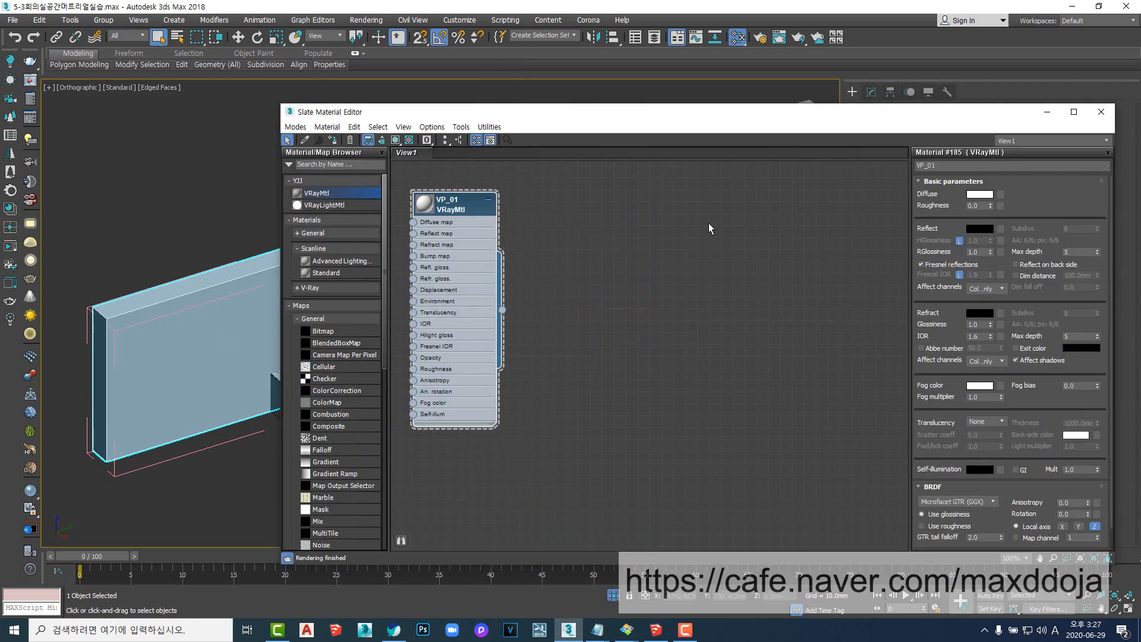
{"action": "left_click", "coordinate": [979, 193]}
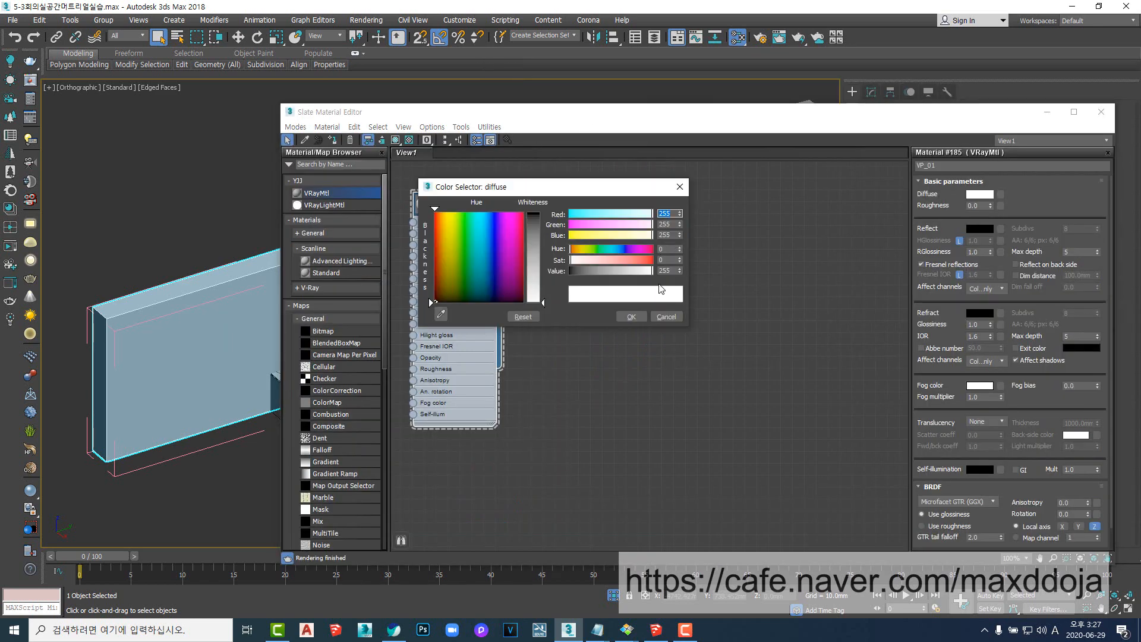
{"action": "left_click", "coordinate": [666, 317]}
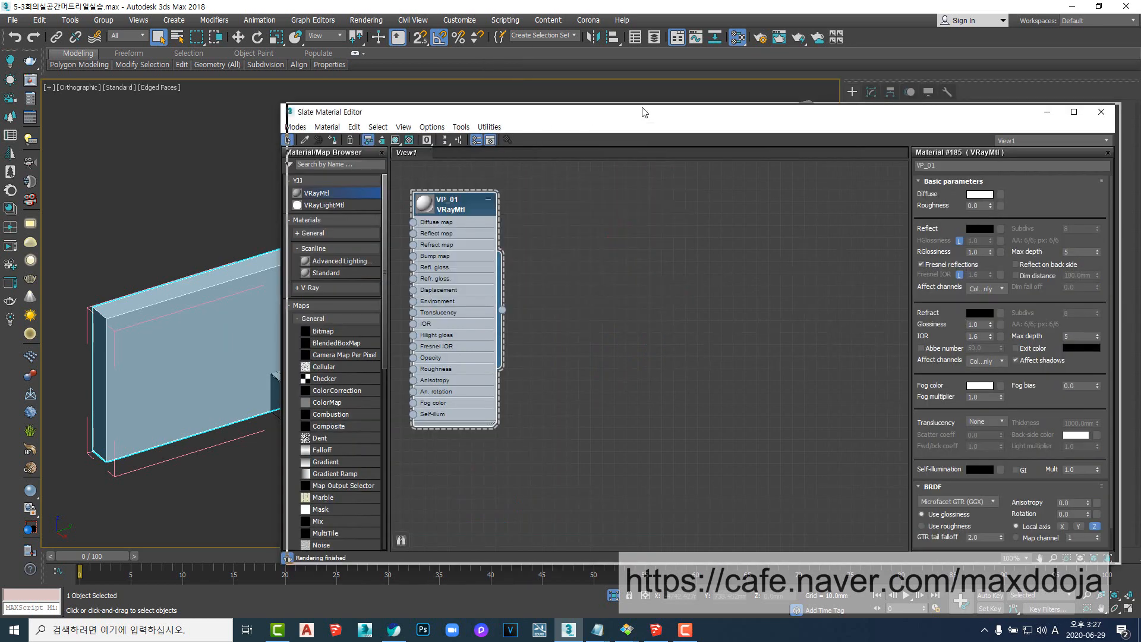
- Assign the VP_01 material to the selected wall object and deselect its node
{"action": "left_click_drag", "start_coordinate": [536, 112], "coordinate": [673, 94]}
{"action": "scroll", "coordinate": [158, 343], "scroll_direction": "down", "scroll_amount": 4}
{"action": "scroll", "coordinate": [278, 310], "scroll_direction": "up", "scroll_amount": 4}
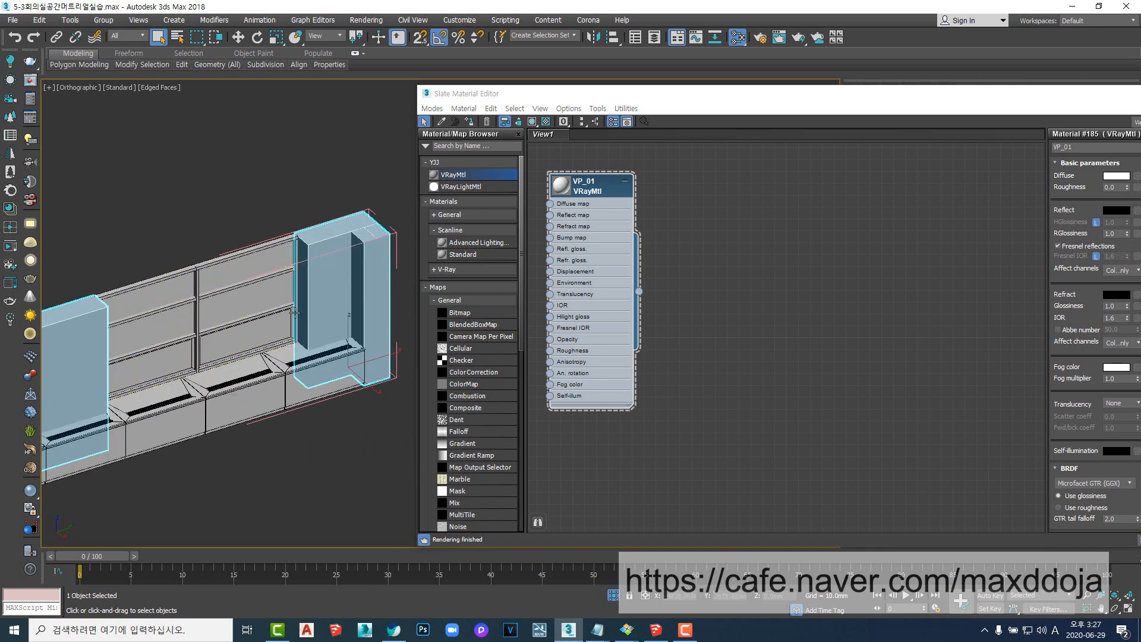
{"action": "left_click", "coordinate": [471, 121]}
{"action": "left_click_drag", "start_coordinate": [602, 93], "coordinate": [444, 99]}
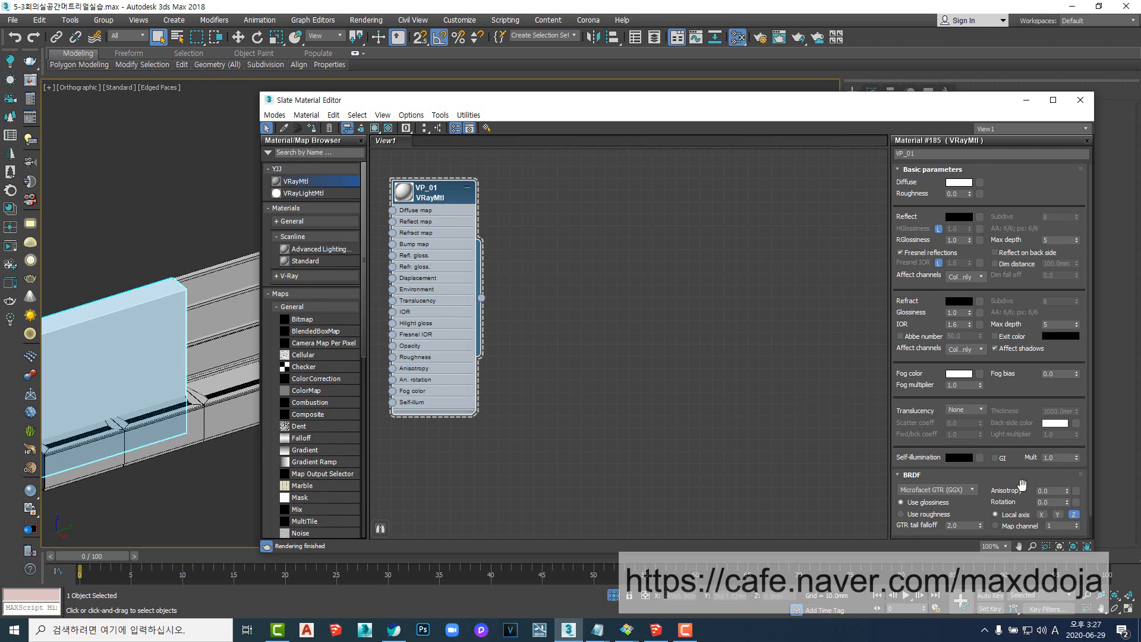
{"action": "left_click", "coordinate": [597, 273]}
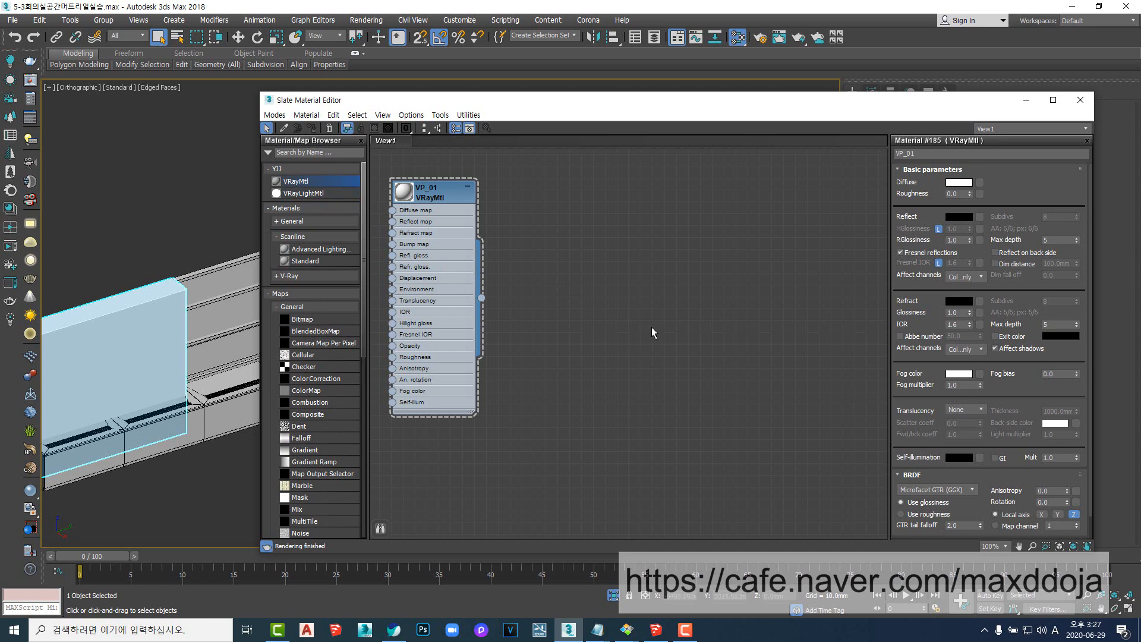
- Select the low cabinets together with the shelf frame behind them
{"action": "scroll", "coordinate": [181, 289], "scroll_direction": "down", "scroll_amount": 2}
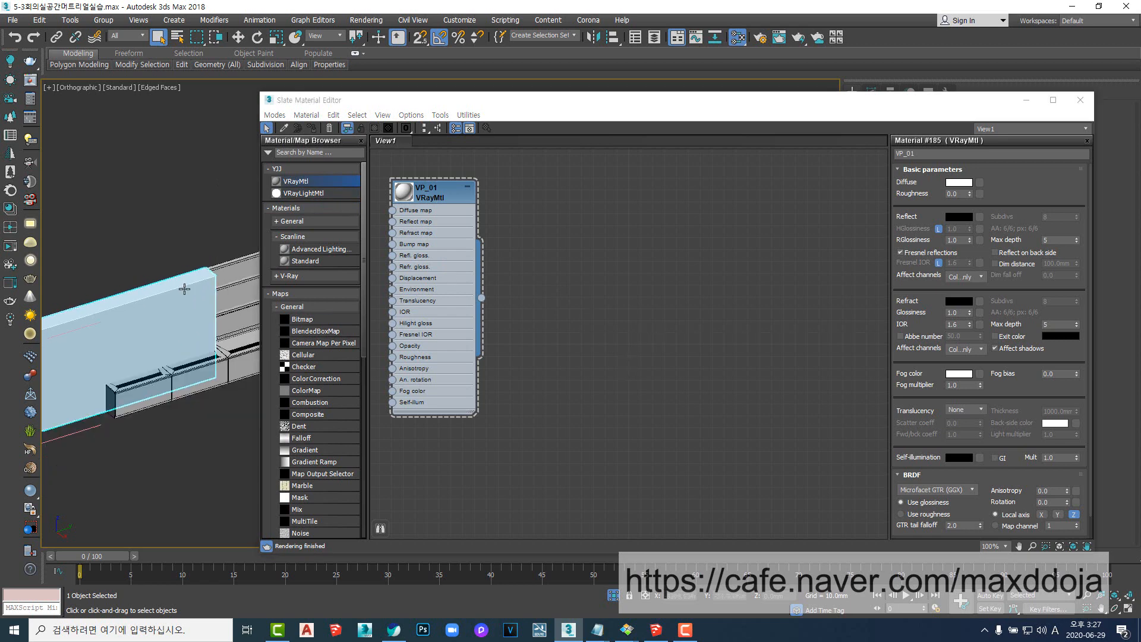
{"action": "scroll", "coordinate": [210, 363], "scroll_direction": "up", "scroll_amount": 5}
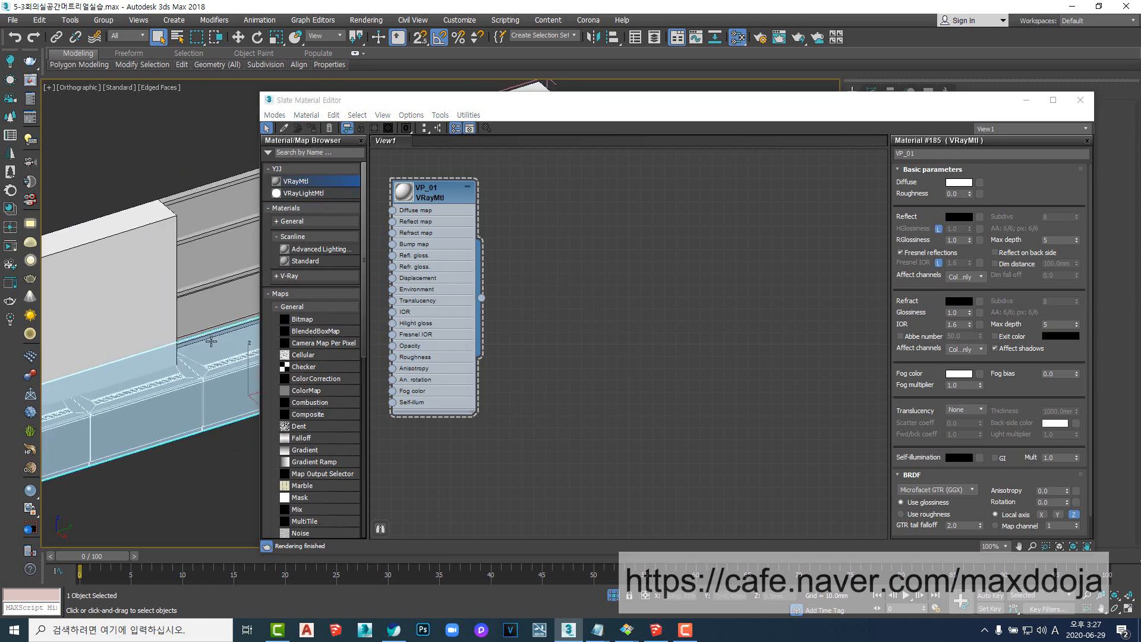
{"action": "left_click", "coordinate": [200, 330], "text": "ctrl"}
{"action": "scroll", "coordinate": [200, 330], "scroll_direction": "down", "scroll_amount": 5}
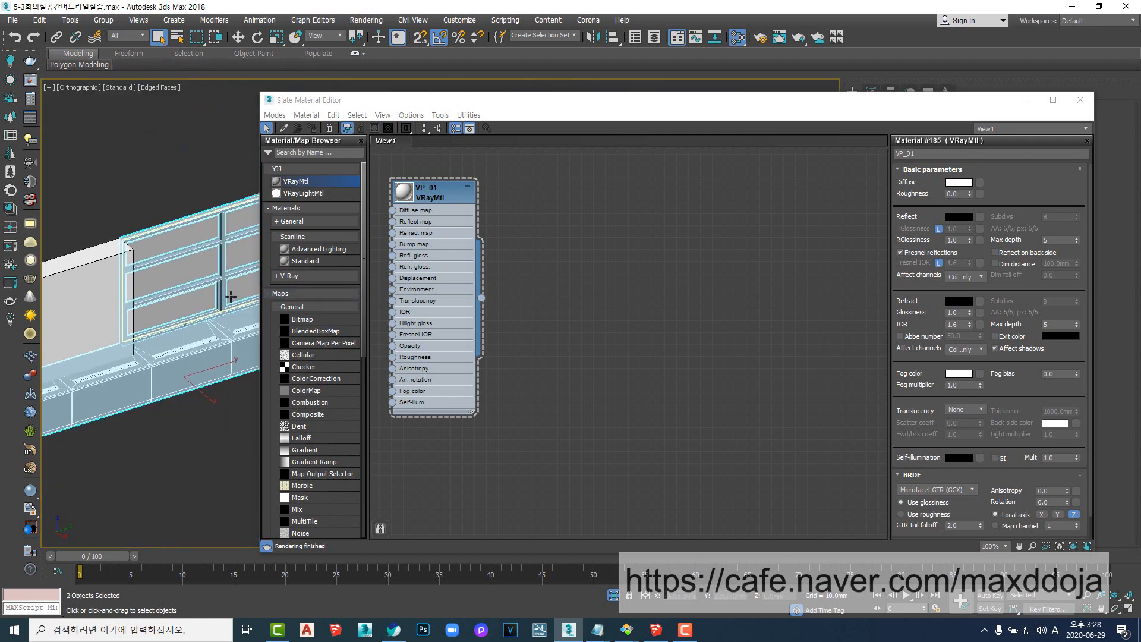
- Create a second VRayMtl material beside the VP_01 node and name it Fr_01
{"action": "left_click_drag", "start_coordinate": [306, 185], "coordinate": [543, 224]}
{"action": "double_click", "coordinate": [543, 220]}
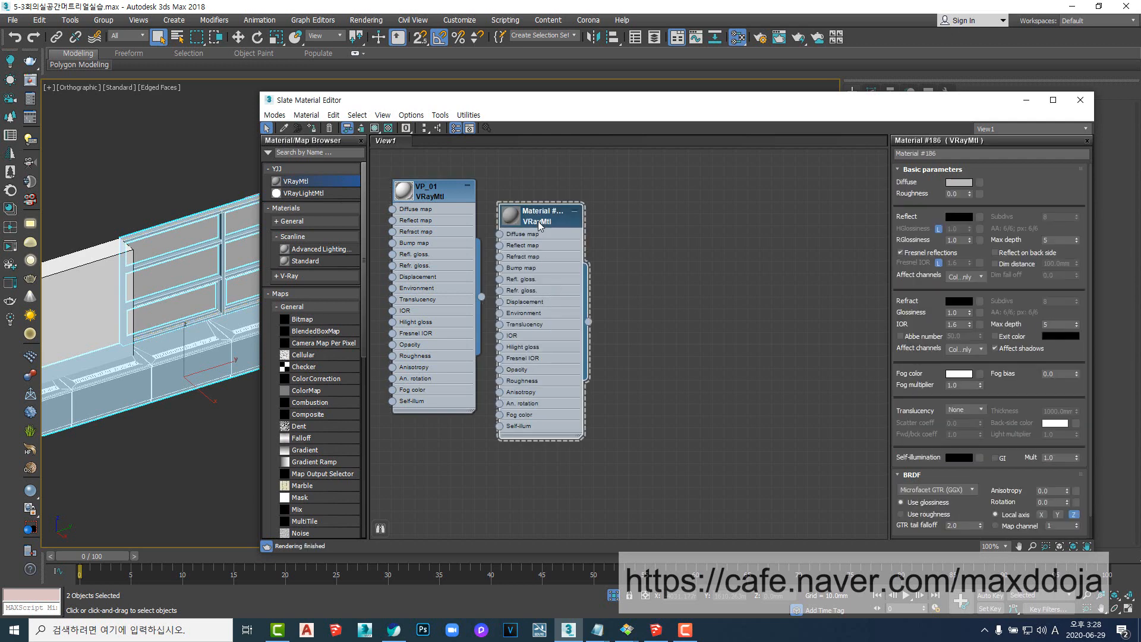
{"action": "left_click", "coordinate": [967, 151]}
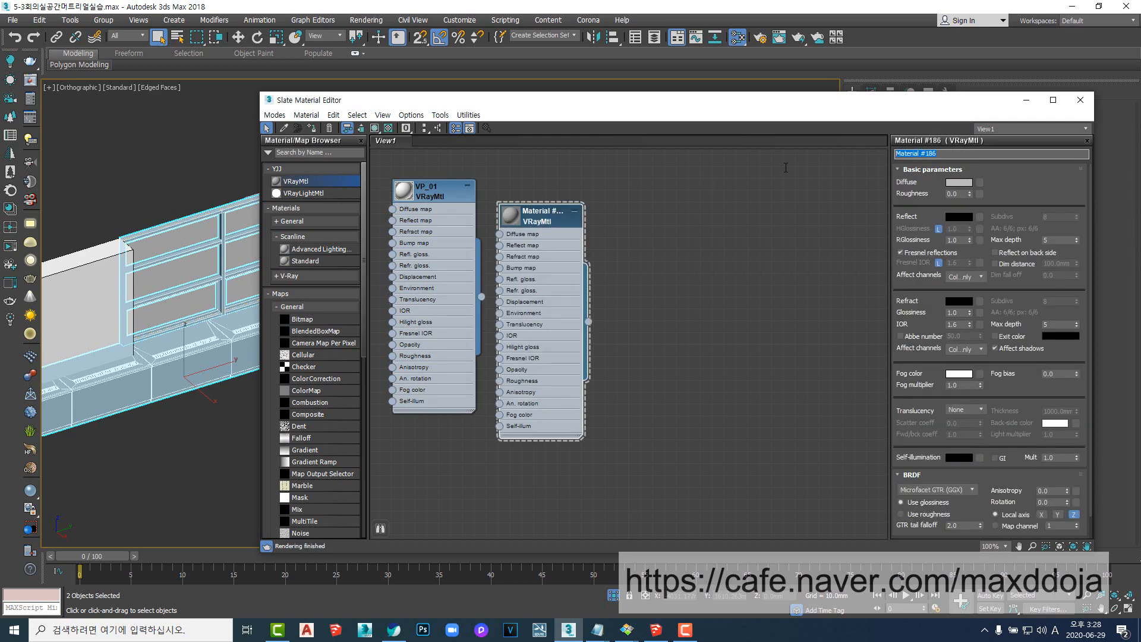
{"action": "type", "text": "Fr_01"}
{"action": "key", "text": "Return"}
- Darken the diffuse color of the Fr_01 material to a value of 25
{"action": "left_click", "coordinate": [955, 182]}
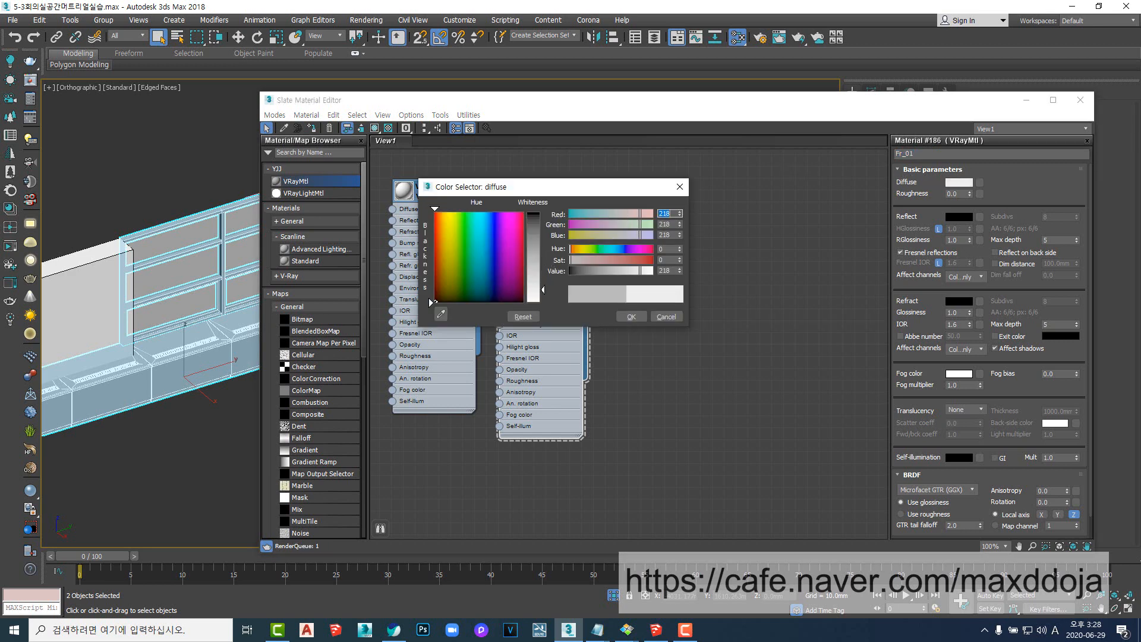
{"action": "left_click_drag", "start_coordinate": [611, 271], "coordinate": [580, 271]}
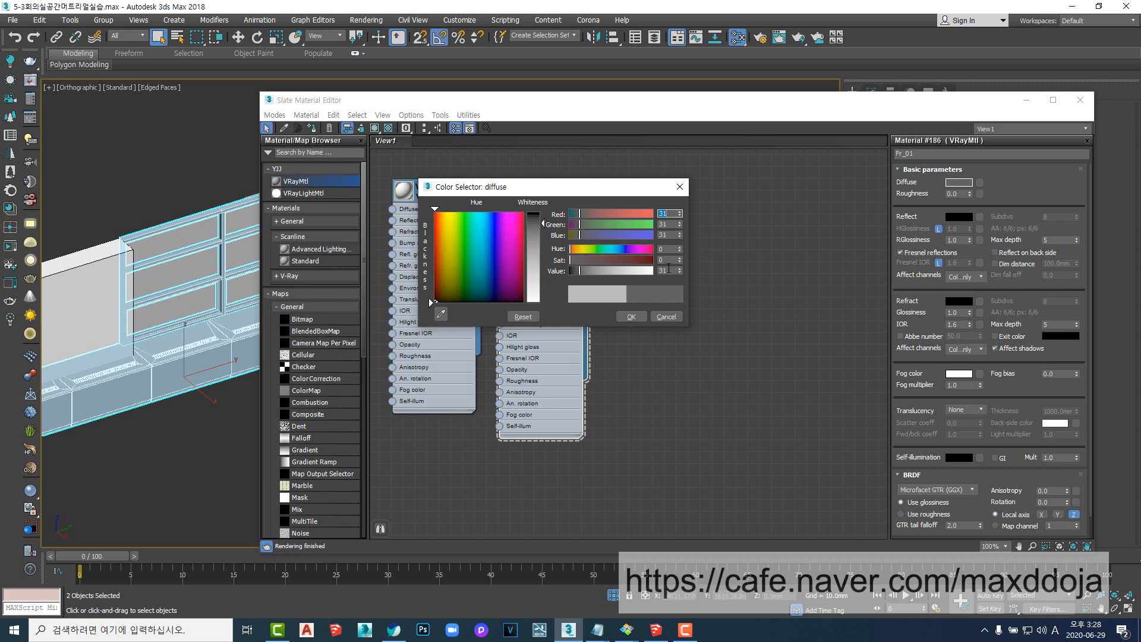
{"action": "left_click_drag", "start_coordinate": [669, 272], "coordinate": [626, 275]}
{"action": "type", "text": "25"}
{"action": "key", "text": "Return"}
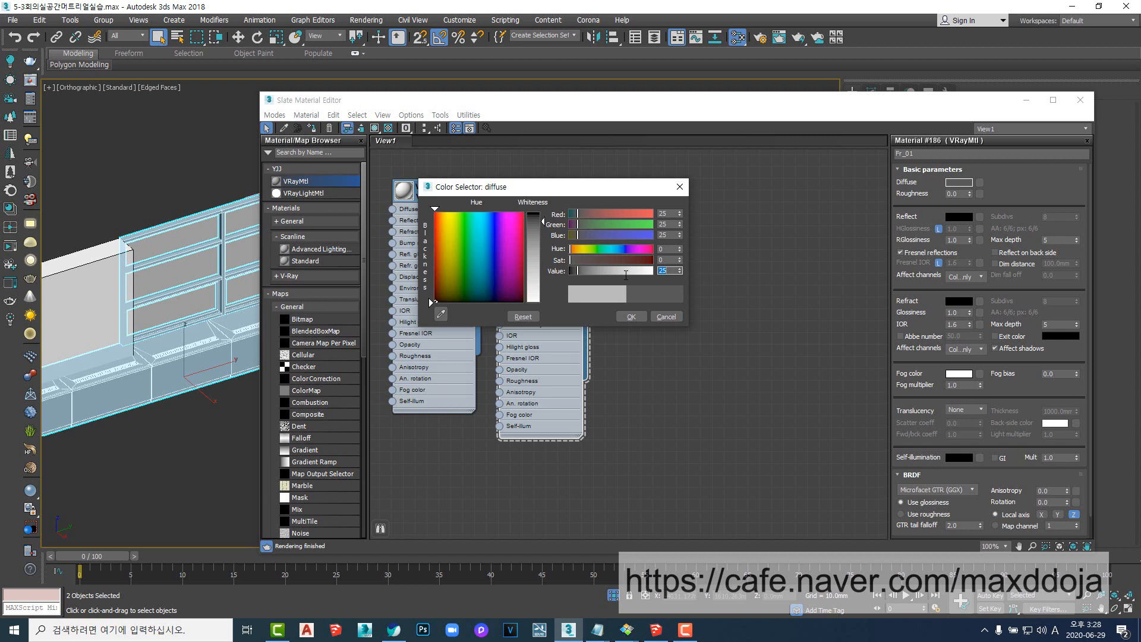
{"action": "left_click_drag", "start_coordinate": [548, 186], "coordinate": [601, 167]}
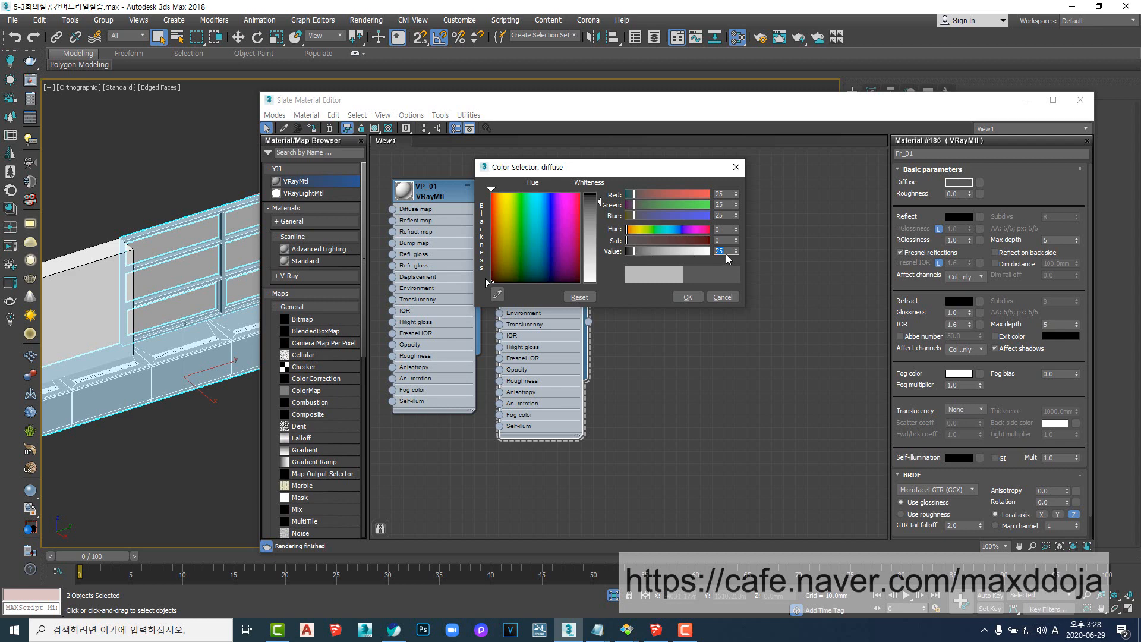
{"action": "left_click_drag", "start_coordinate": [591, 167], "coordinate": [699, 172]}
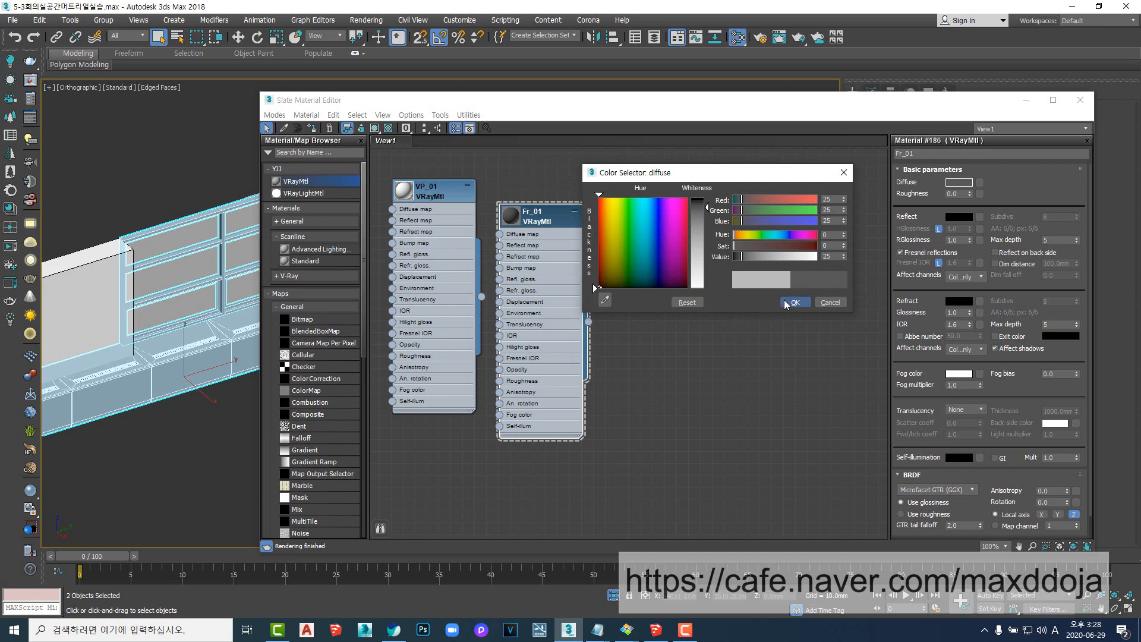
- Tint the Fr_01 diffuse color with saturation 10 and hue 65, and accept the color
{"action": "left_click_drag", "start_coordinate": [736, 246], "coordinate": [737, 248]}
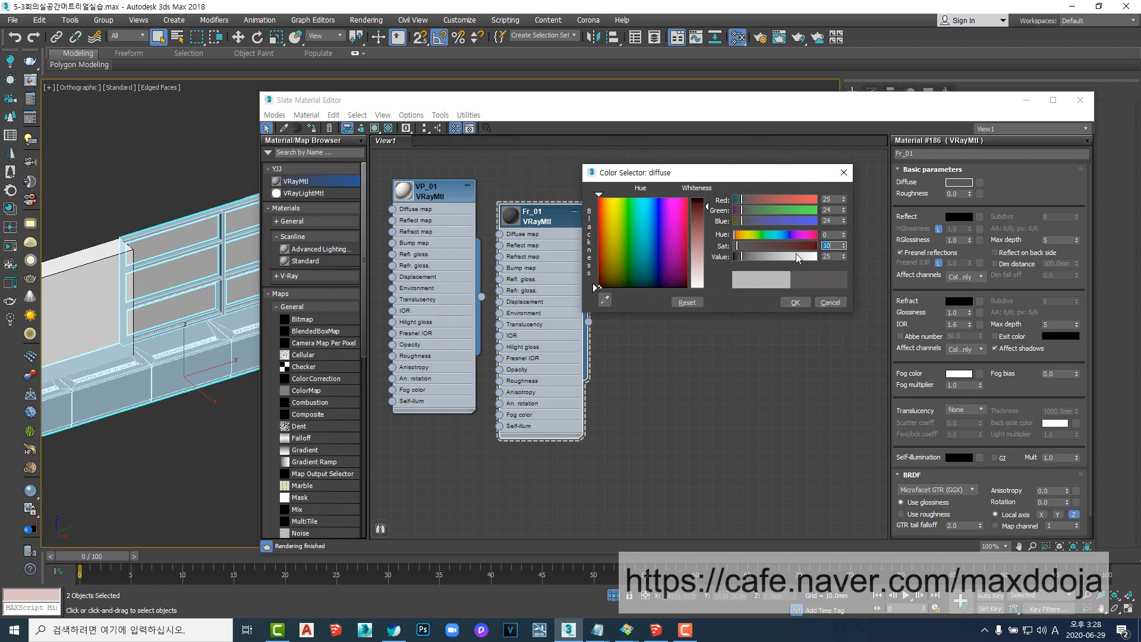
{"action": "left_click_drag", "start_coordinate": [748, 235], "coordinate": [756, 237]}
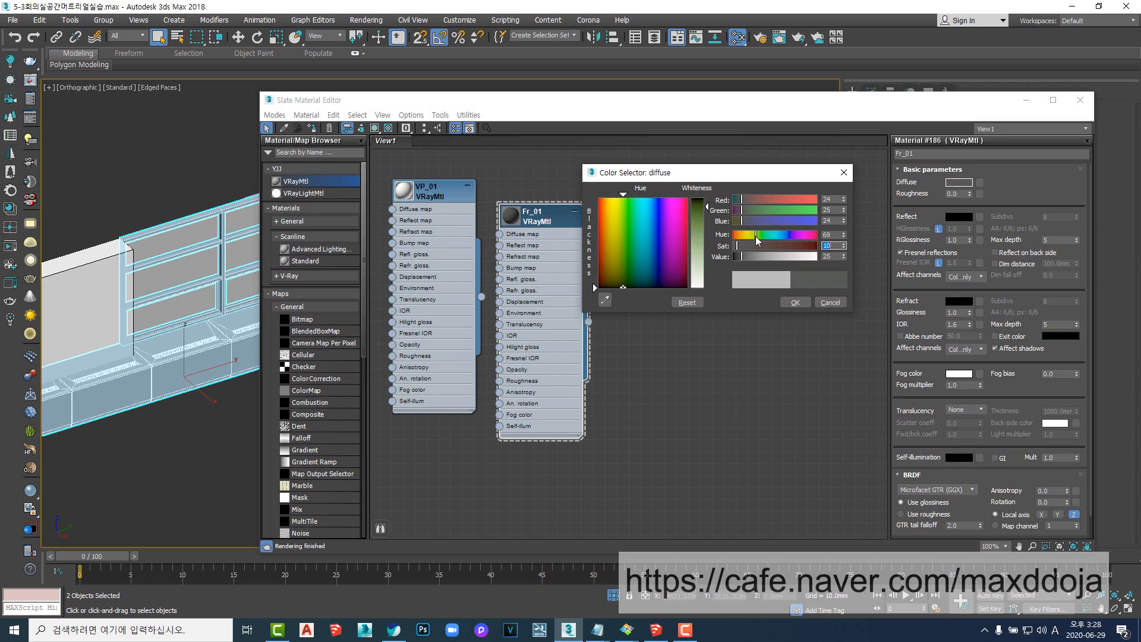
{"action": "key", "text": "shift+Tab"}
{"action": "type", "text": "65"}
{"action": "key", "text": "Return"}
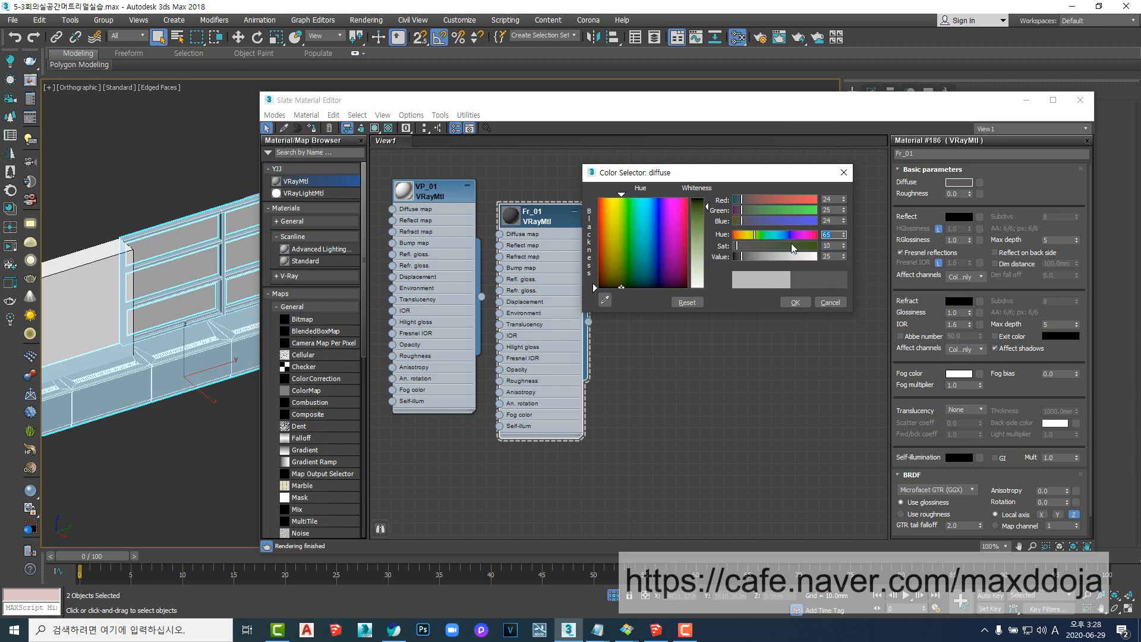
{"action": "left_click", "coordinate": [796, 302]}
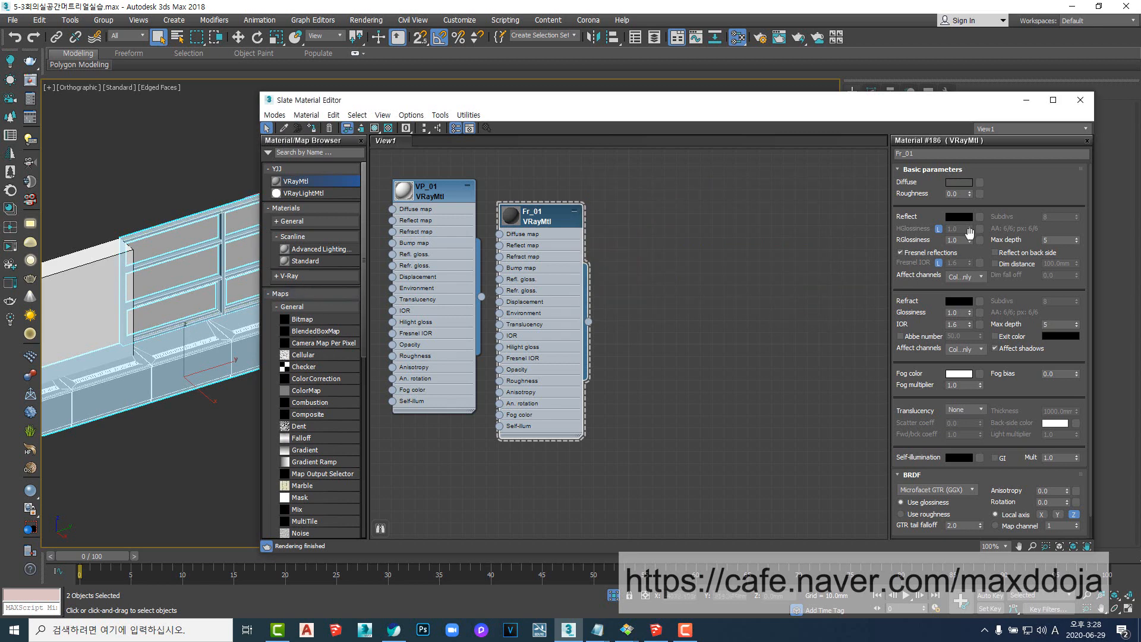
- Set the Fr_01 reflection color to white and show an enlarged preview with the checkered background
{"action": "left_click", "coordinate": [954, 216]}
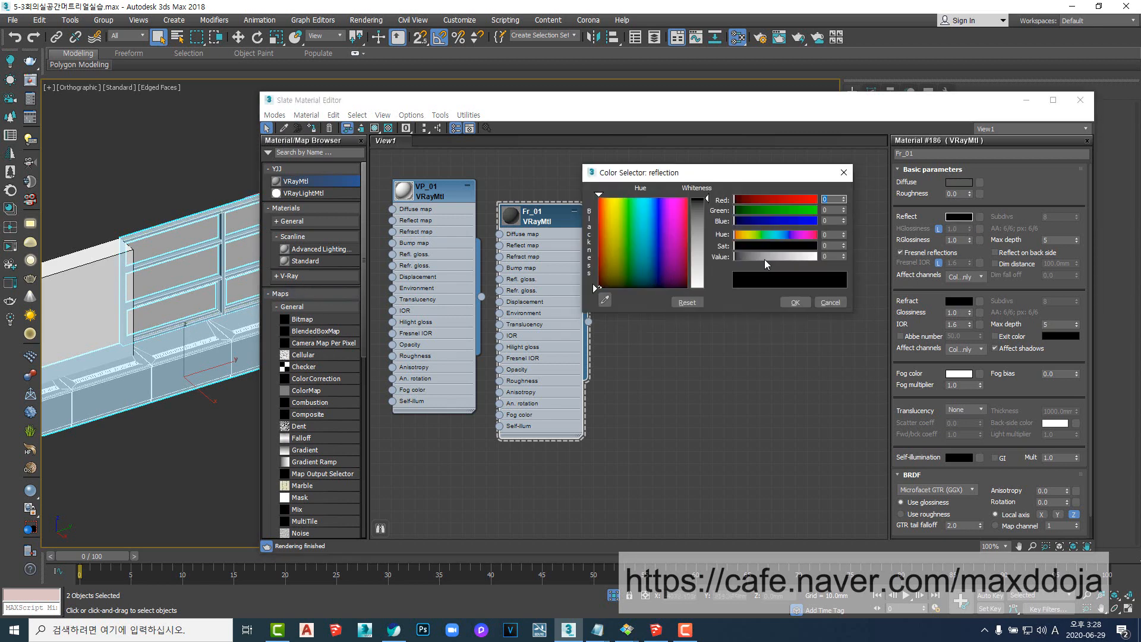
{"action": "left_click_drag", "start_coordinate": [765, 256], "coordinate": [818, 256]}
{"action": "left_click", "coordinate": [796, 303]}
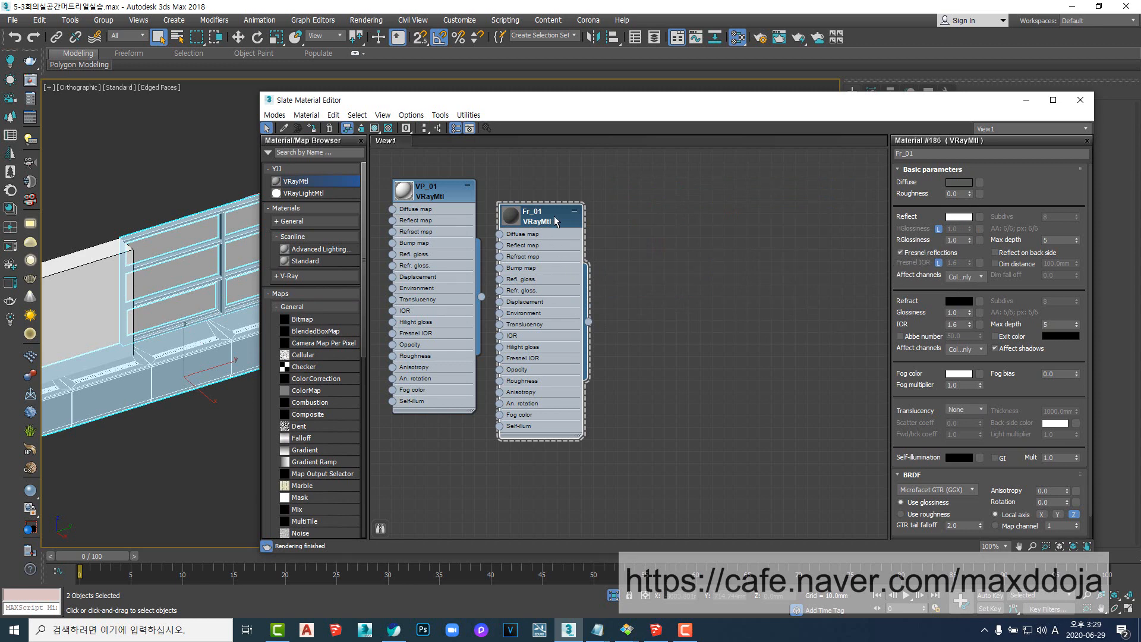
{"action": "double_click", "coordinate": [514, 218]}
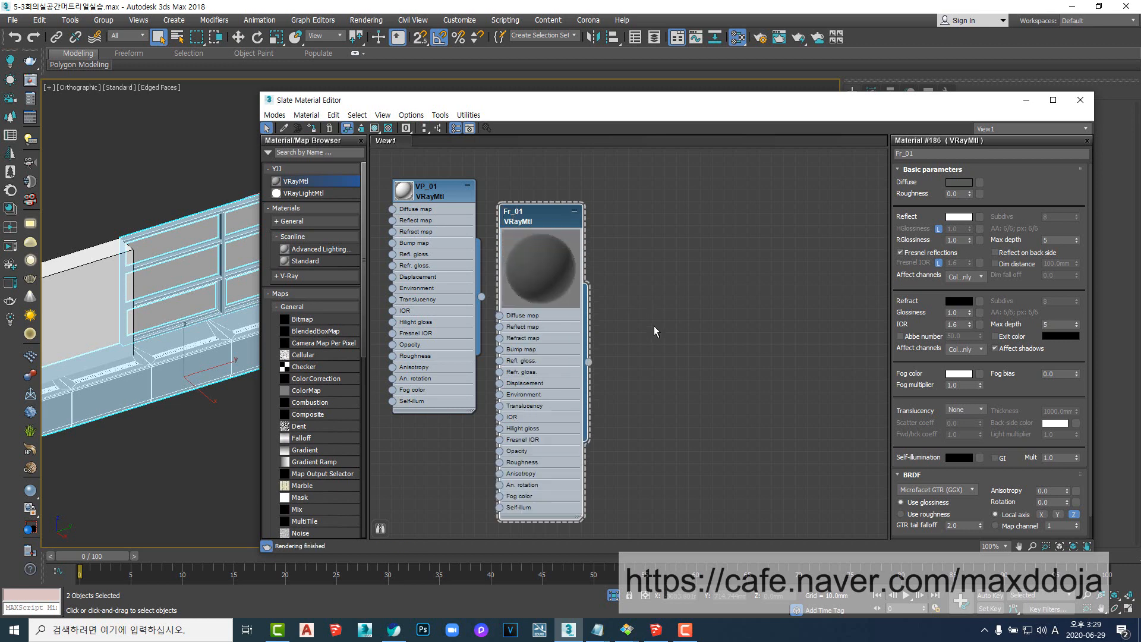
{"action": "scroll", "coordinate": [654, 326], "scroll_direction": "up", "scroll_amount": 3}
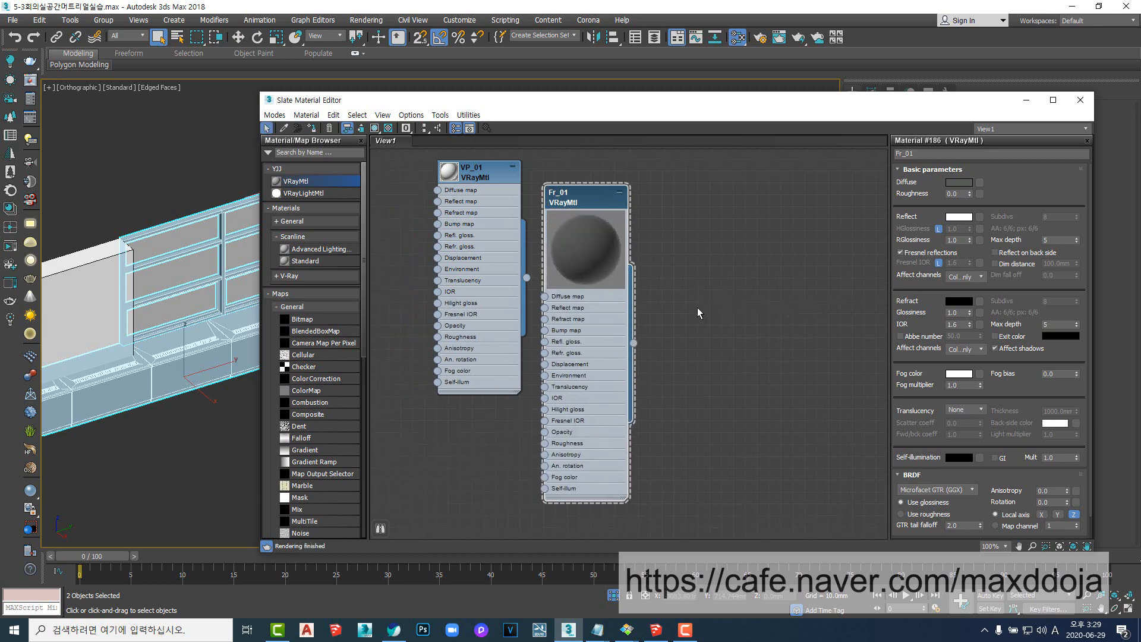
{"action": "left_click", "coordinate": [387, 129]}
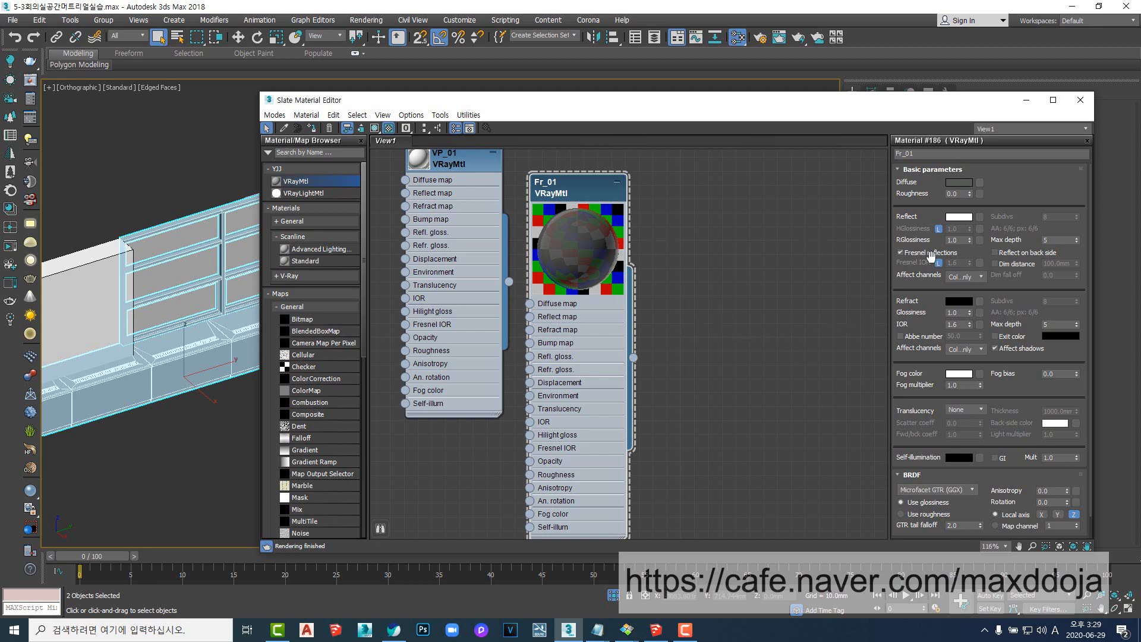
- Set the Fr_01 reflection glossiness to 0.8 and assign the material to the selected cabinets and frame, clearing the selection
{"action": "double_click", "coordinate": [958, 240]}
{"action": "type", "text": "0.8"}
{"action": "key", "text": "Return"}
{"action": "left_click", "coordinate": [313, 132]}
{"action": "left_click", "coordinate": [212, 340]}
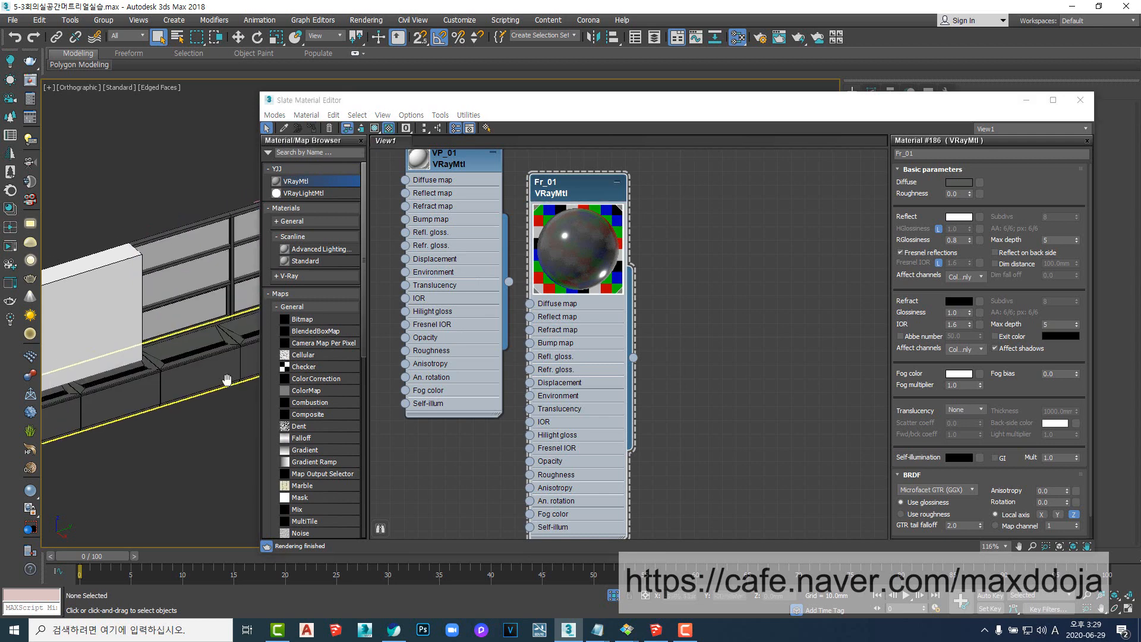
- Collapse the Fr_01 preview and line up the VP_01 and Fr_01 nodes side by side
{"action": "scroll", "coordinate": [213, 358], "scroll_direction": "up", "scroll_amount": 5}
{"action": "scroll", "coordinate": [213, 359], "scroll_direction": "down", "scroll_amount": 4}
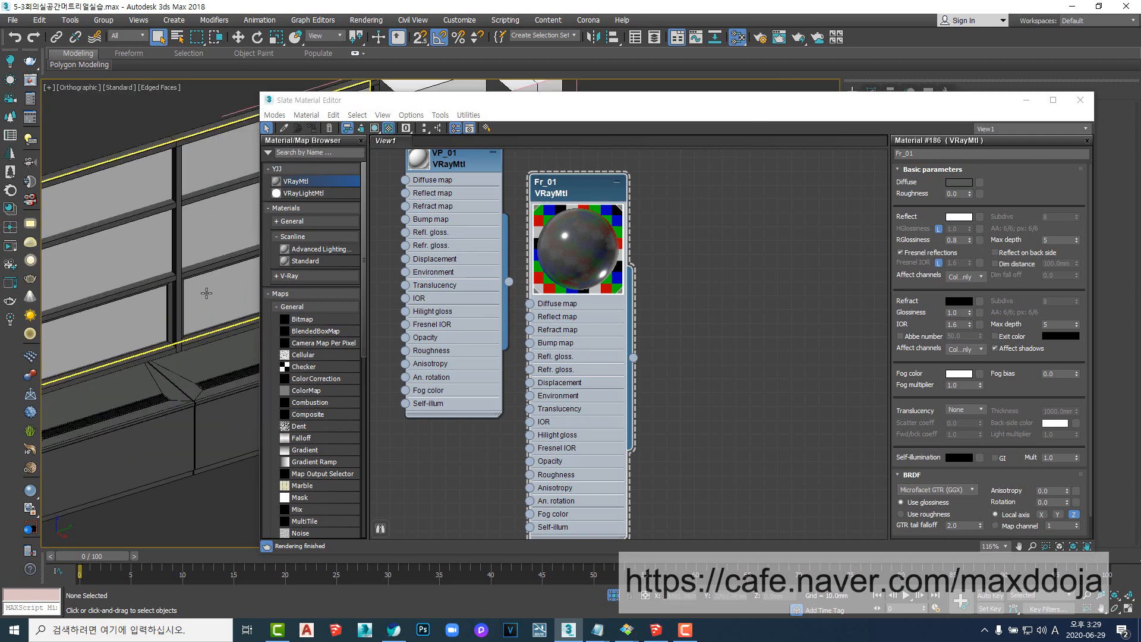
{"action": "double_click", "coordinate": [588, 237]}
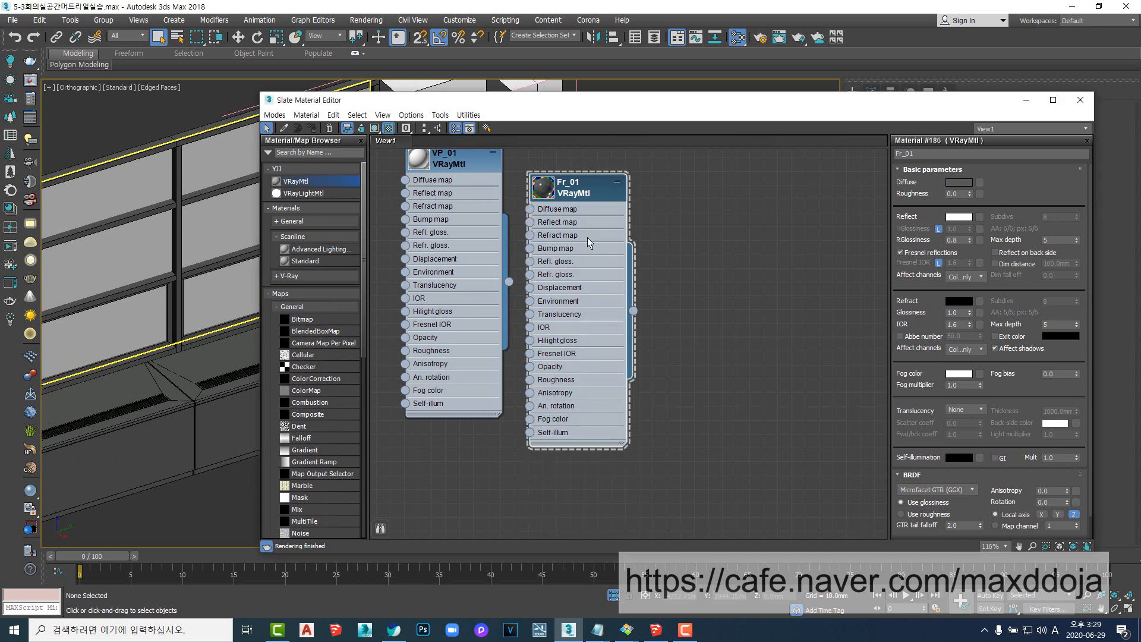
{"action": "middle_click_drag", "start_coordinate": [702, 307], "coordinate": [706, 369]}
{"action": "left_click_drag", "start_coordinate": [586, 245], "coordinate": [586, 217]}
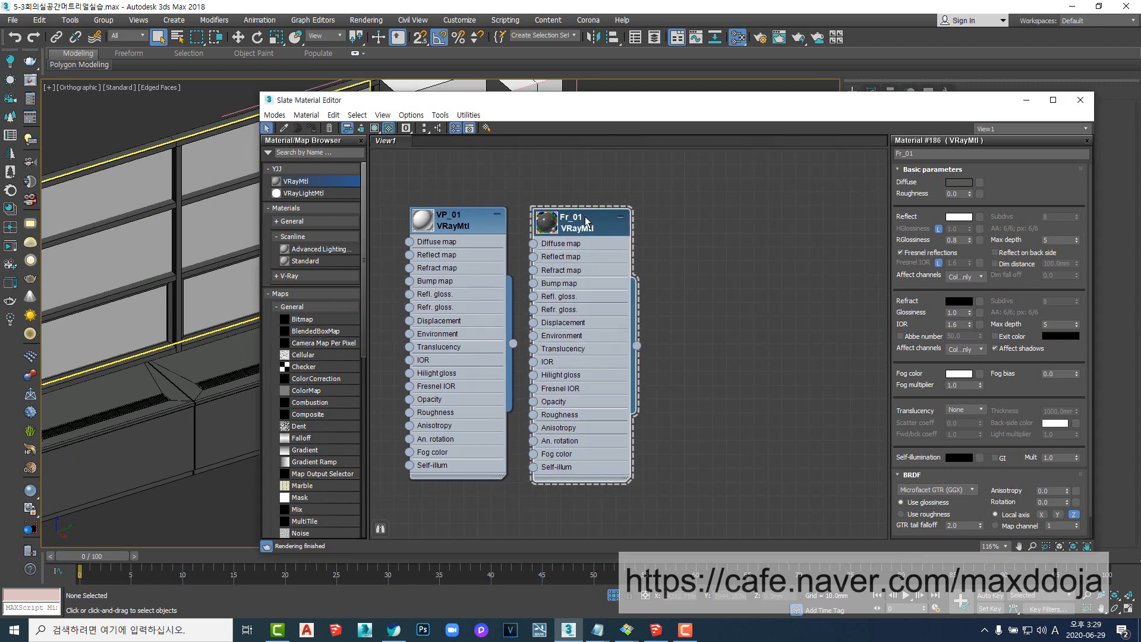
{"action": "key", "text": "h"}
{"action": "key", "text": "h"}
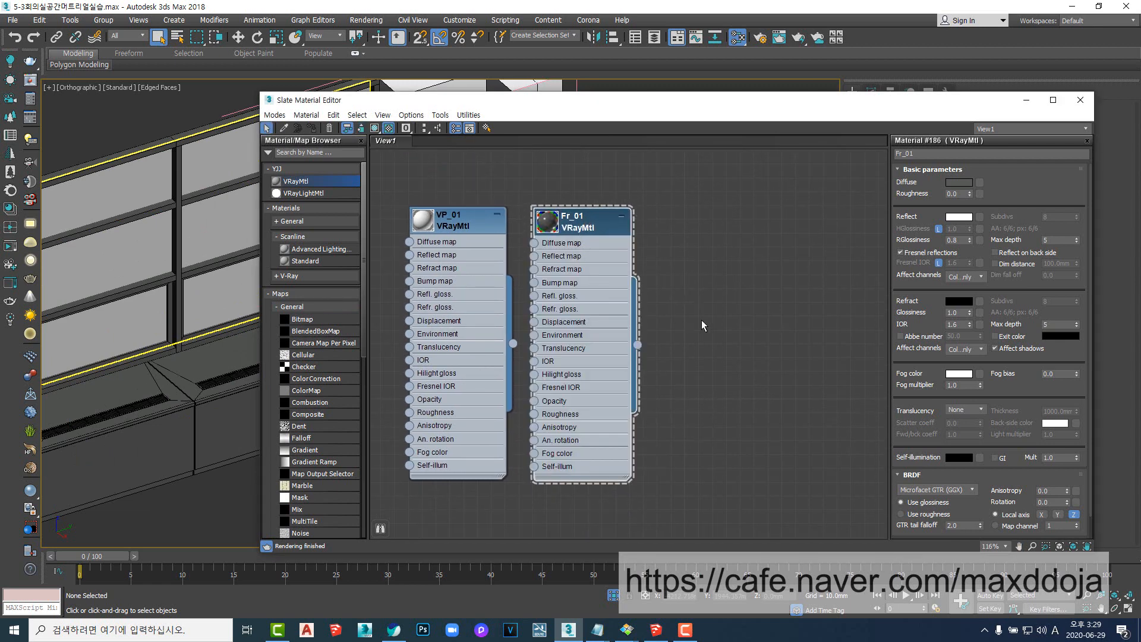
{"action": "middle_click_drag", "start_coordinate": [682, 340], "coordinate": [690, 346]}
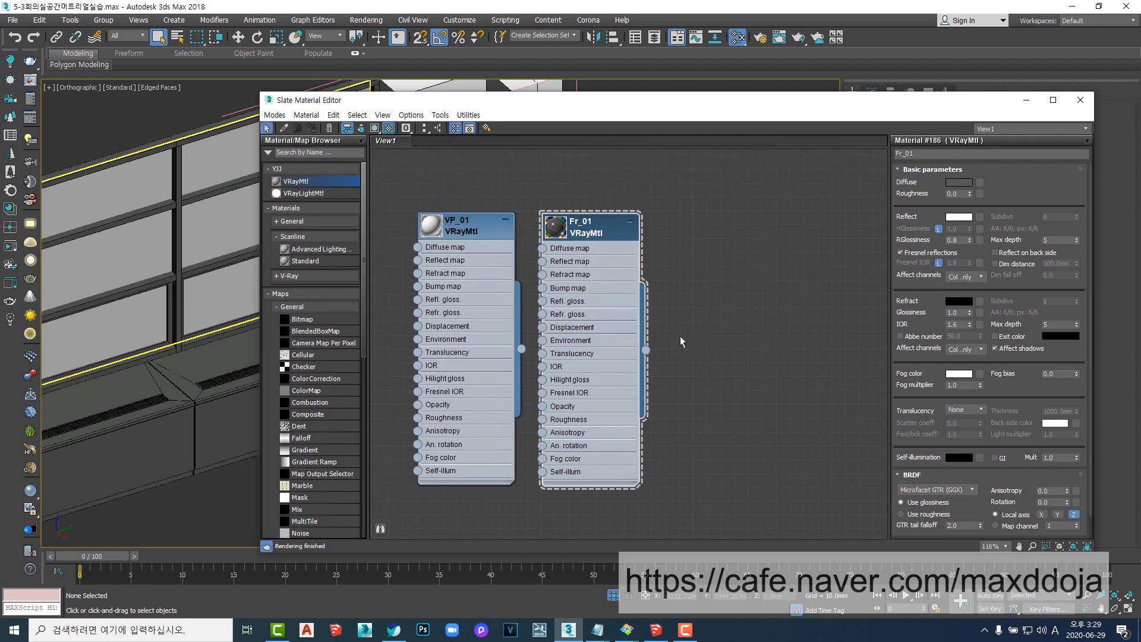
{"action": "left_click_drag", "start_coordinate": [461, 231], "coordinate": [447, 231]}
{"action": "left_click_drag", "start_coordinate": [572, 230], "coordinate": [559, 229]}
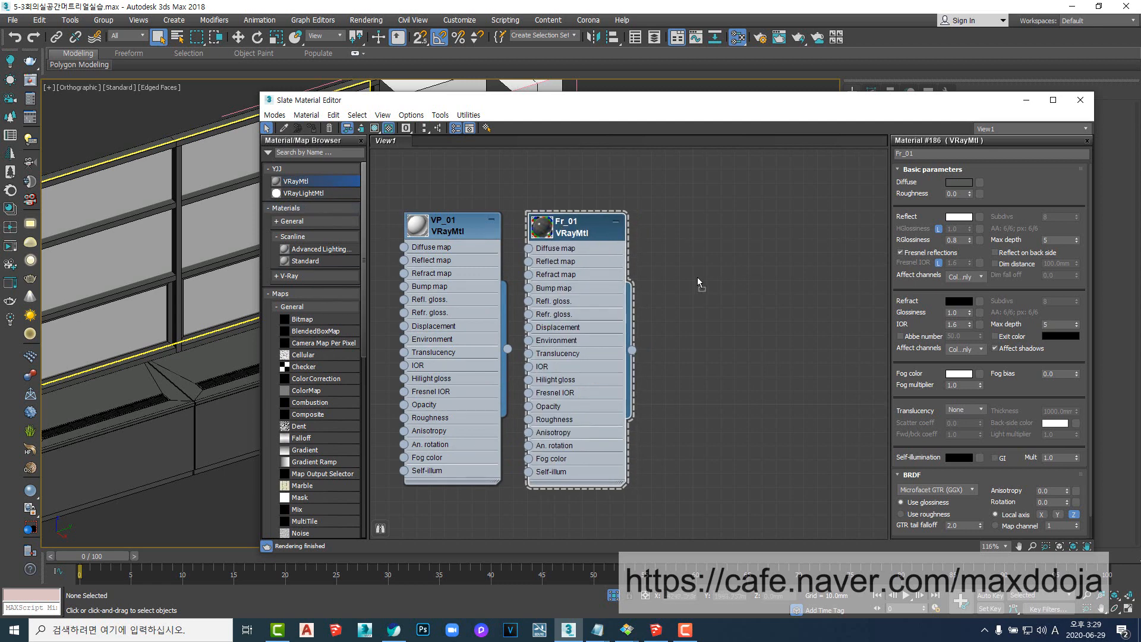
- Create a third VRayMtl material next to the Fr_01 node and name it Gl_01
{"action": "left_click_drag", "start_coordinate": [698, 280], "coordinate": [700, 233]}
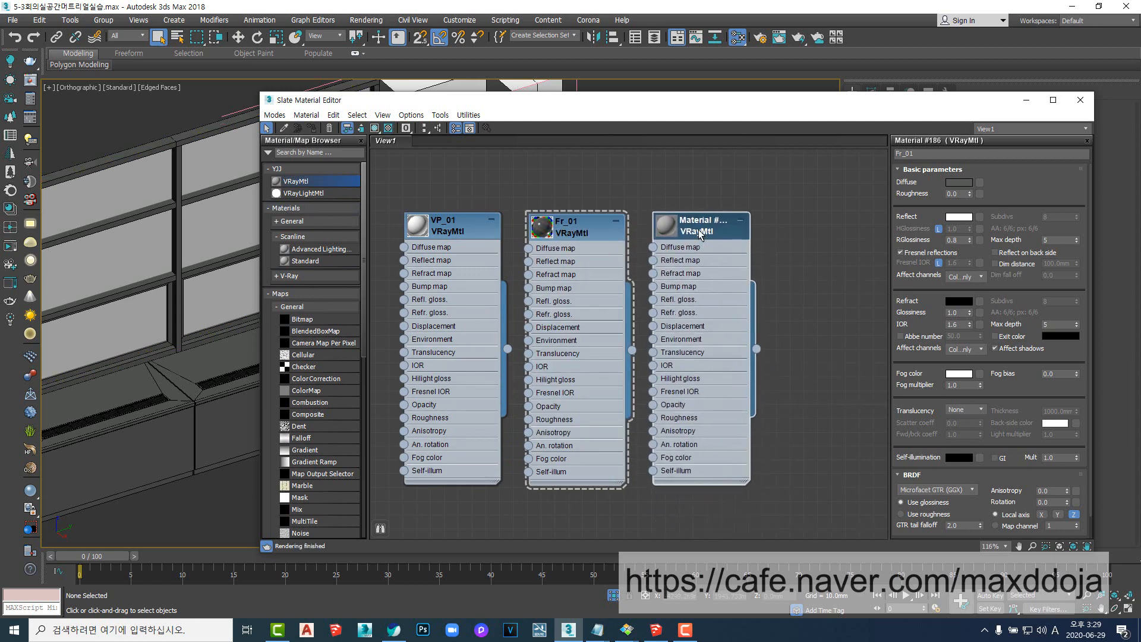
{"action": "left_click", "coordinate": [680, 238]}
{"action": "left_click", "coordinate": [923, 153]}
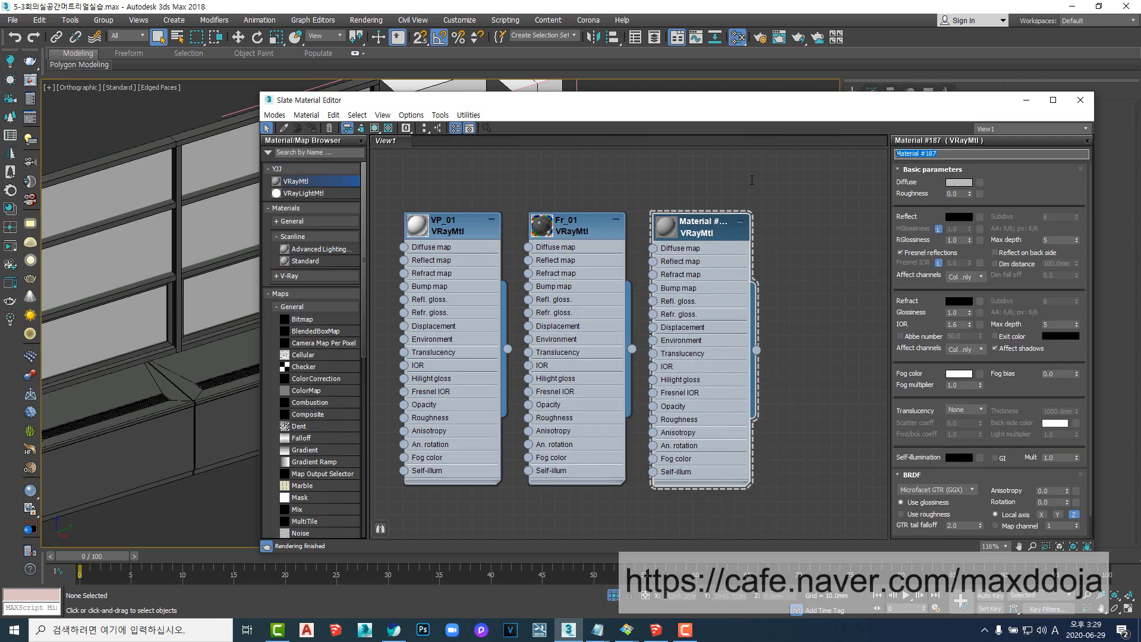
{"action": "type", "text": "Gl_01"}
{"action": "left_click", "coordinate": [695, 239]}
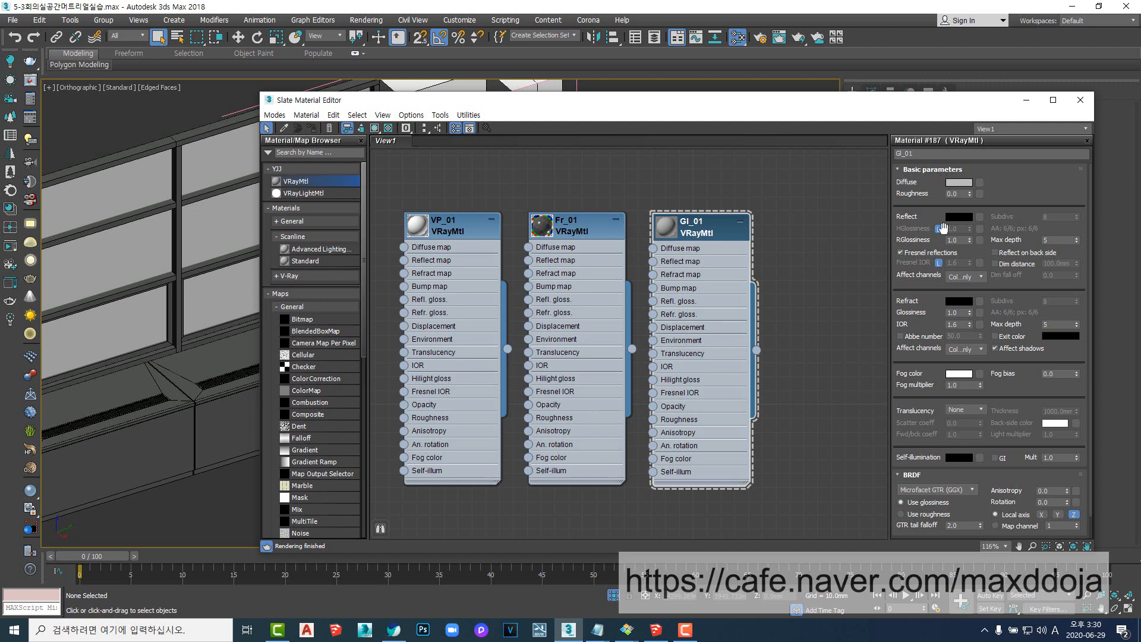
- Make the Gl_01 reflection and refraction colors white and show an enlarged preview with the checkered background
{"action": "left_click", "coordinate": [960, 217]}
{"action": "left_click_drag", "start_coordinate": [698, 259], "coordinate": [698, 292]}
{"action": "left_click", "coordinate": [791, 302]}
{"action": "left_click", "coordinate": [962, 302]}
{"action": "left_click", "coordinate": [791, 302]}
{"action": "double_click", "coordinate": [668, 227]}
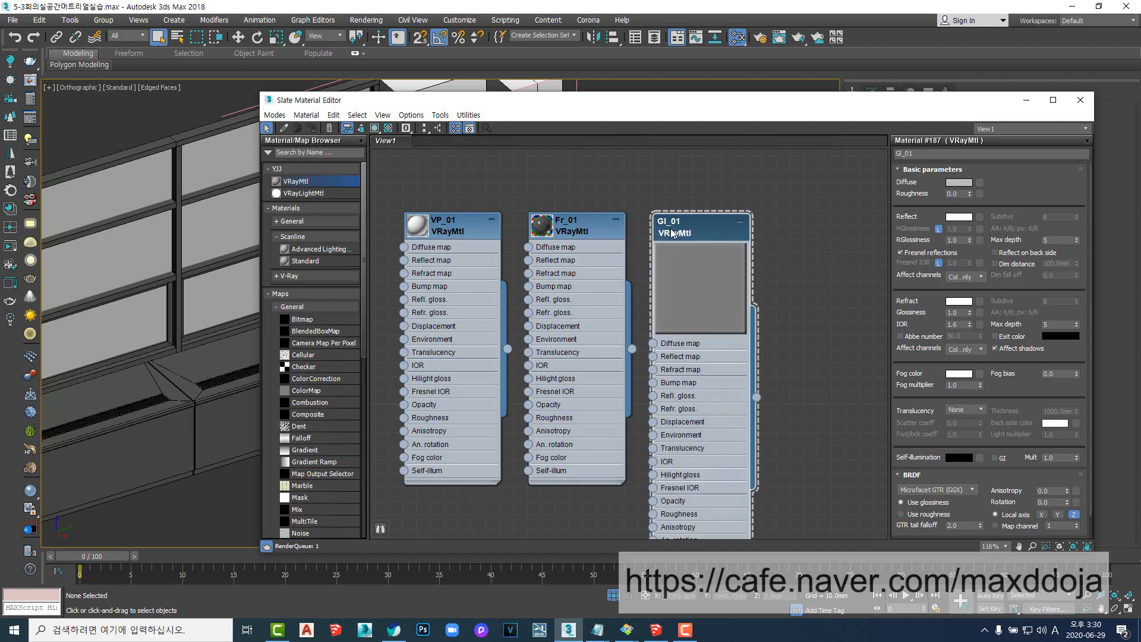
{"action": "left_click", "coordinate": [388, 128]}
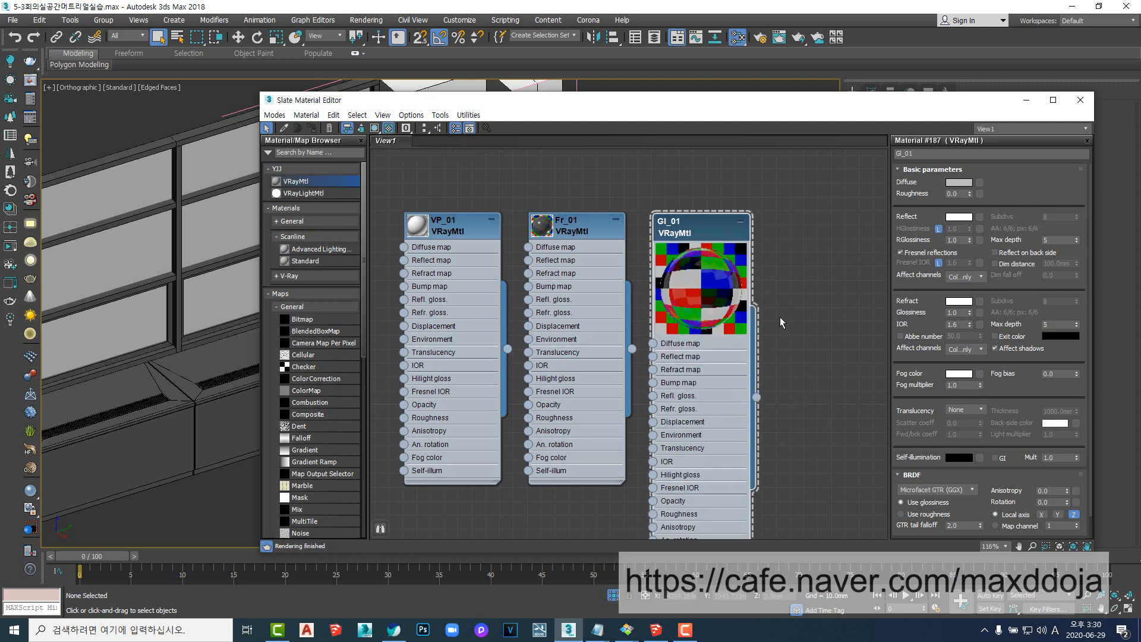
- Assign the Gl_01 material to the glass panes in the frame, collapse its preview, and clear the selection
{"action": "left_click", "coordinate": [208, 235]}
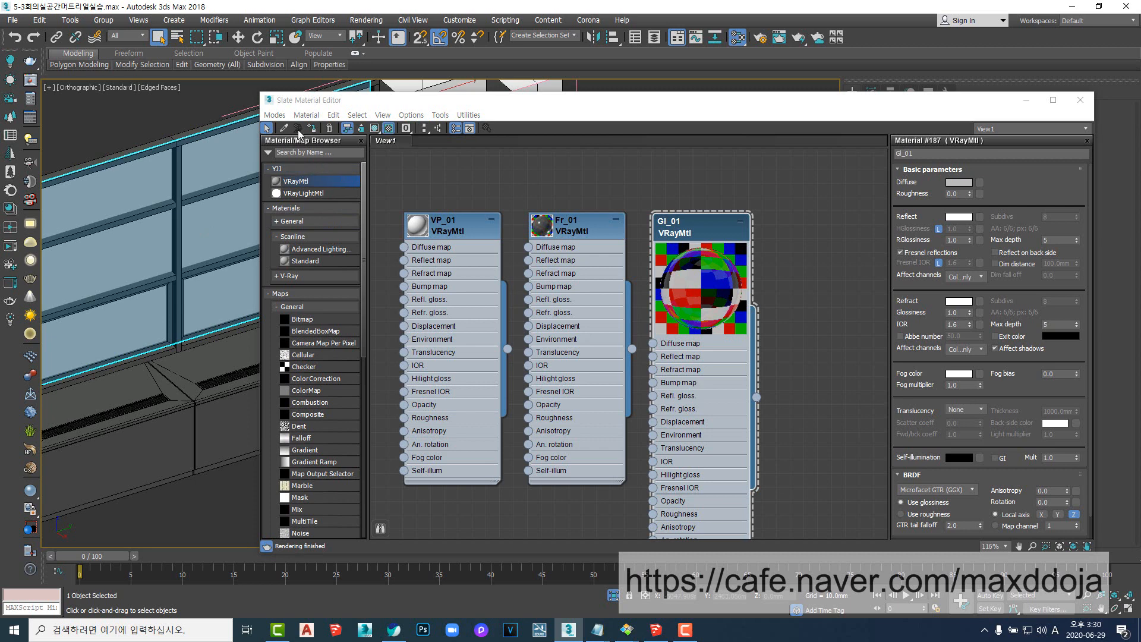
{"action": "scroll", "coordinate": [190, 300], "scroll_direction": "down", "scroll_amount": 4}
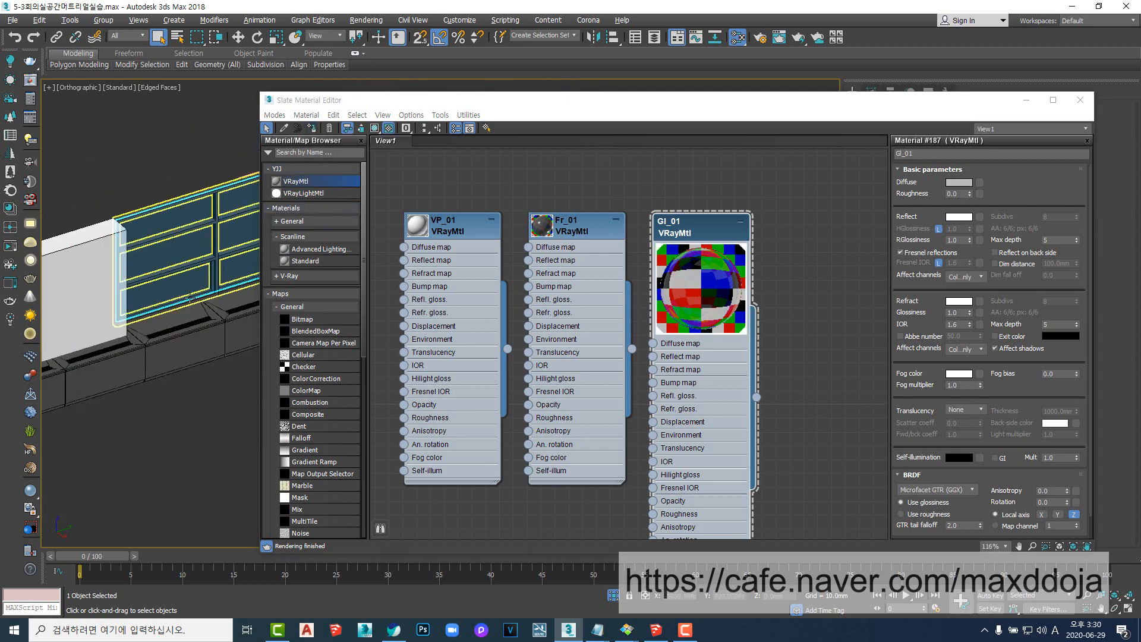
{"action": "mouse_move", "coordinate": [190, 299]}
{"action": "middle_mouse_down", "text": "alt"}
{"action": "mouse_move", "coordinate": [255, 306]}
{"action": "mouse_move", "coordinate": [194, 295]}
{"action": "middle_mouse_up", "text": "alt"}
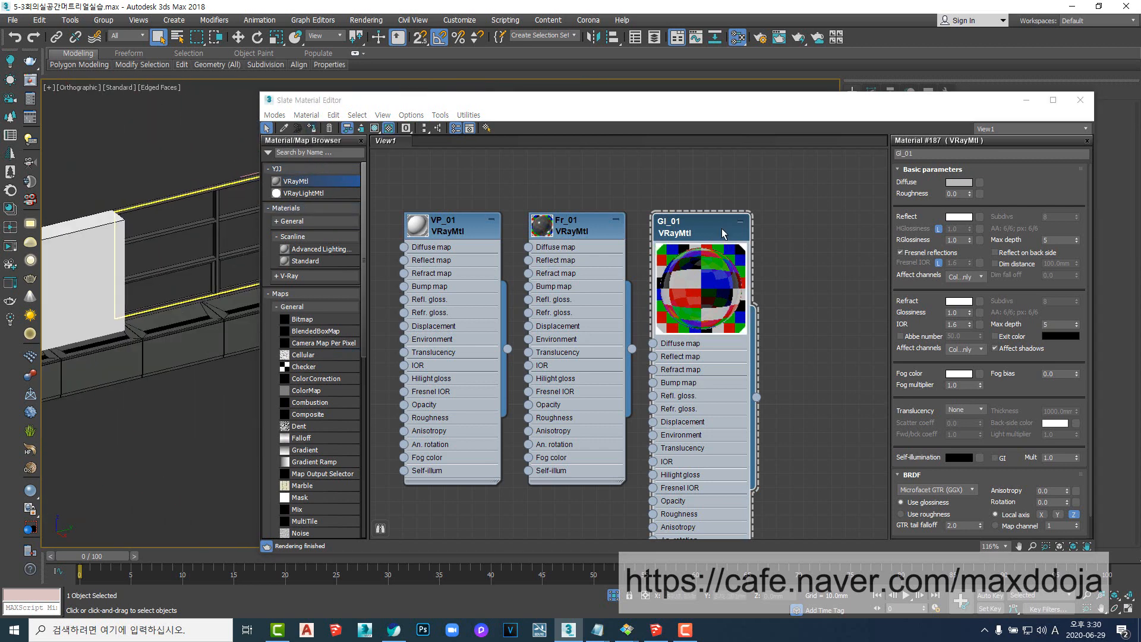
{"action": "double_click", "coordinate": [701, 290]}
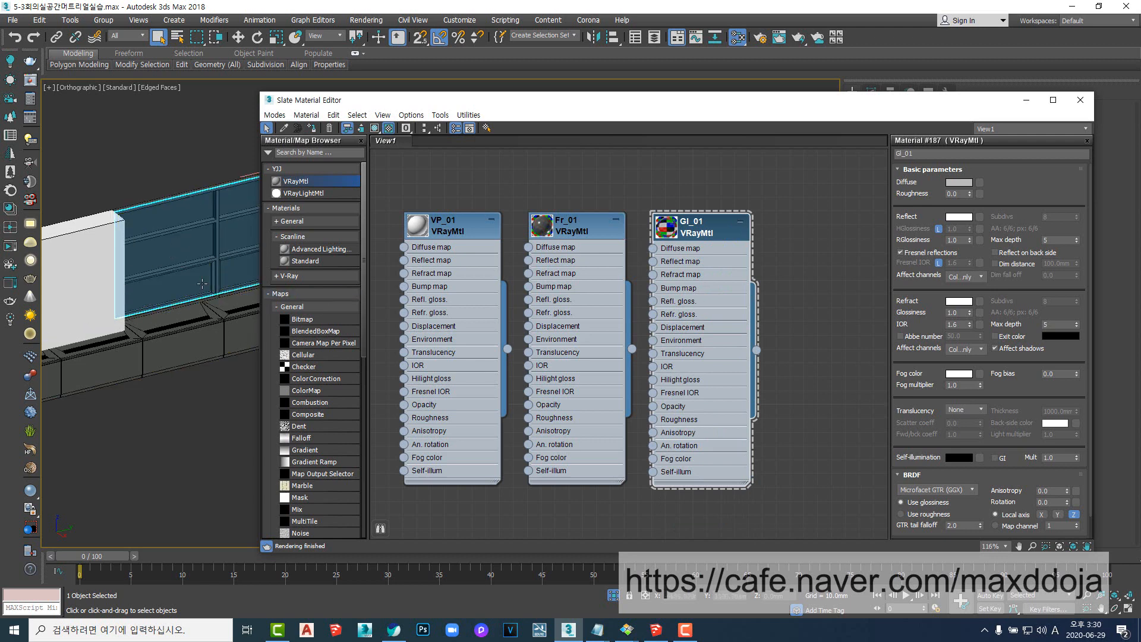
{"action": "left_click_drag", "start_coordinate": [702, 232], "coordinate": [701, 232]}
{"action": "left_click", "coordinate": [171, 183]}
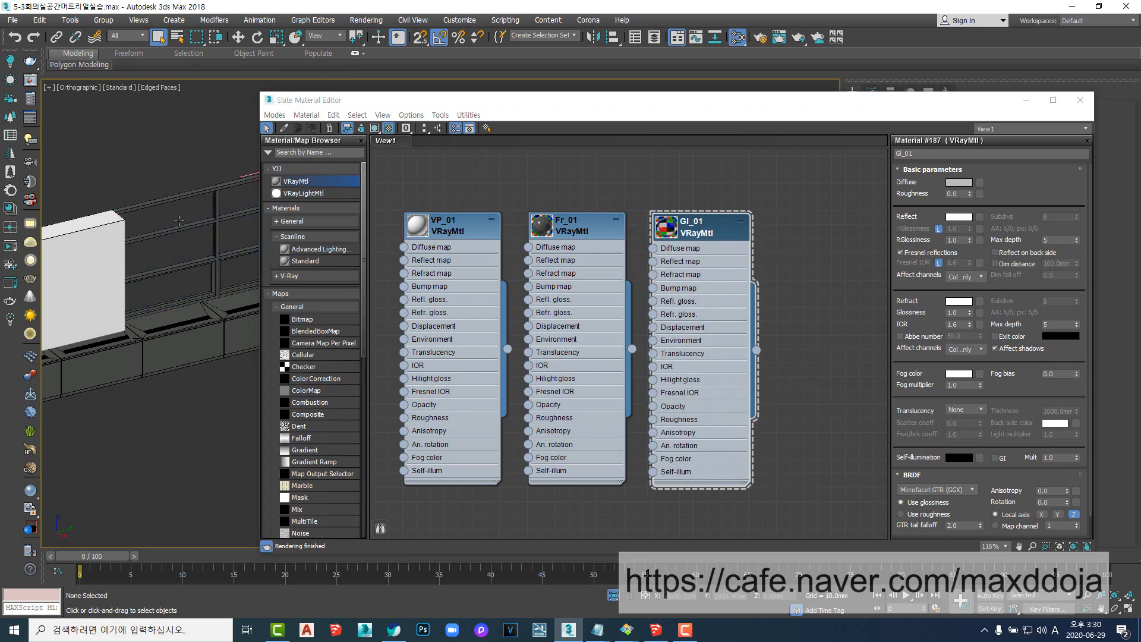
{"action": "left_click", "coordinate": [245, 176]}
{"action": "middle_click_drag", "start_coordinate": [191, 225], "coordinate": [135, 230]}
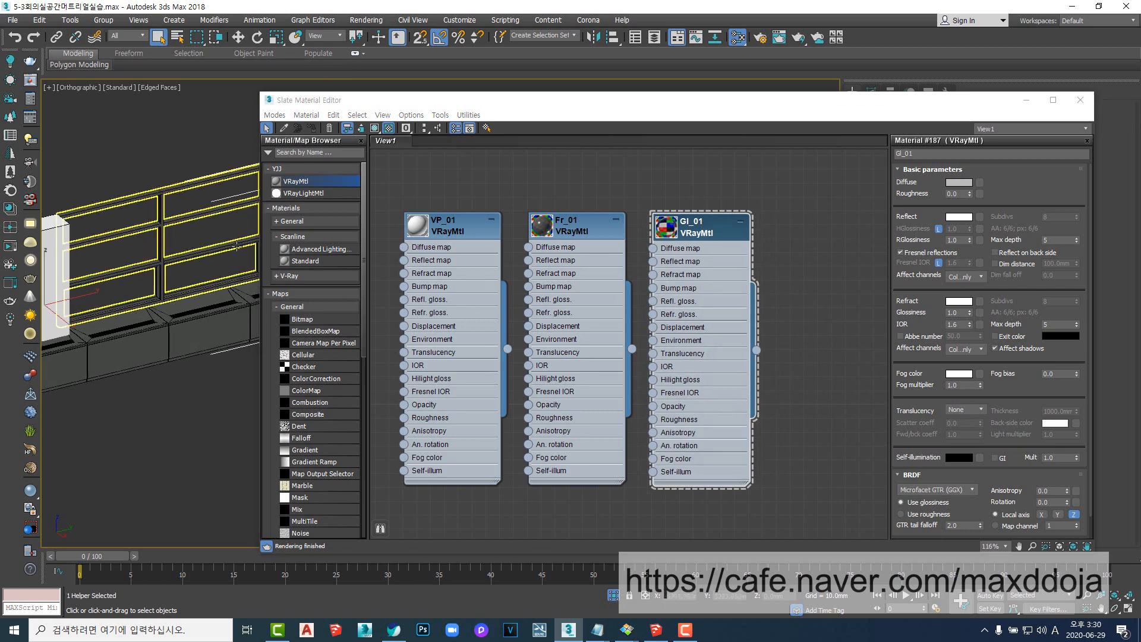
{"action": "left_click", "coordinate": [229, 239]}
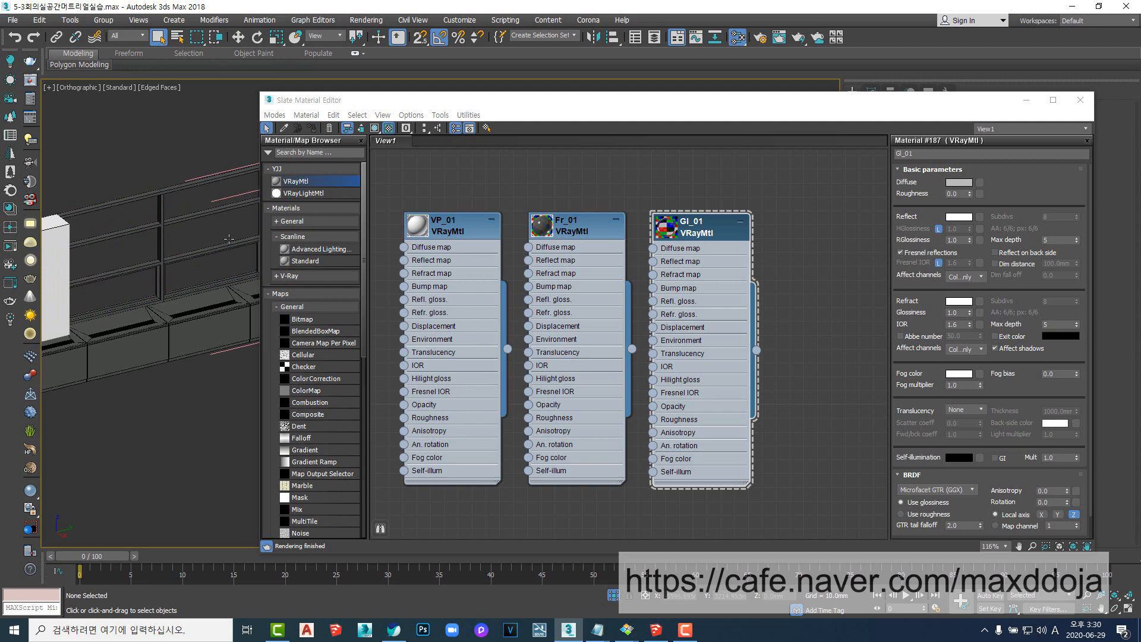
- Select the glass panes in the wall frame and move the material editor window aside to expose more of the model
{"action": "left_click", "coordinate": [229, 239]}
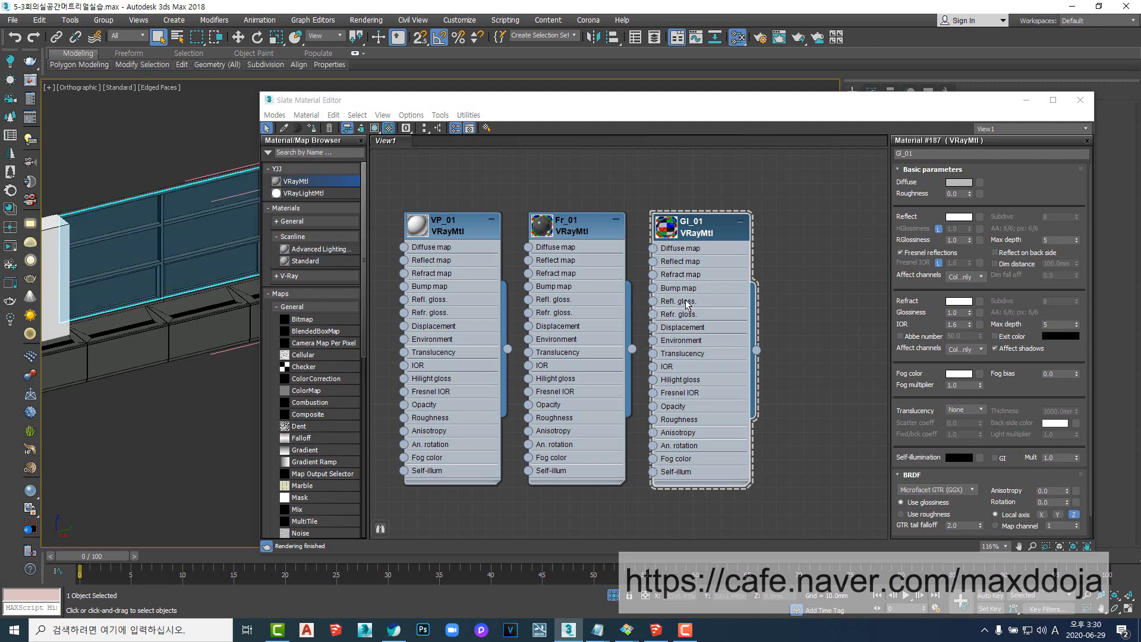
{"action": "middle_click_drag", "start_coordinate": [210, 261], "coordinate": [160, 254]}
{"action": "scroll", "coordinate": [160, 254], "scroll_direction": "down", "scroll_amount": 5}
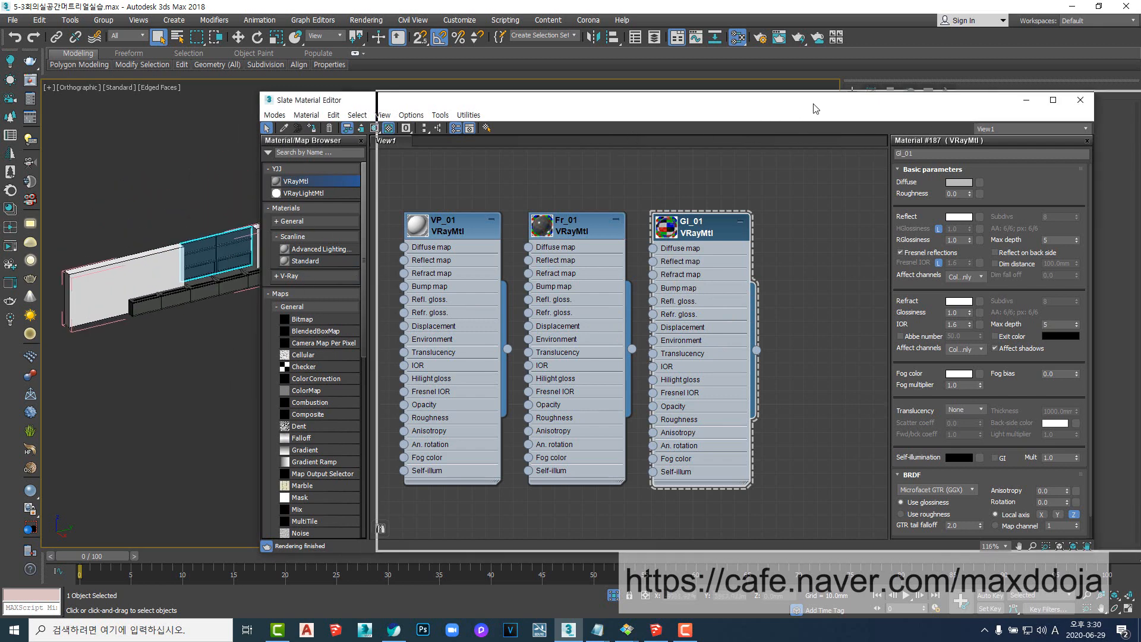
{"action": "left_click_drag", "start_coordinate": [815, 101], "coordinate": [898, 80]}
{"action": "scroll", "coordinate": [307, 344], "scroll_direction": "up", "scroll_amount": 5}
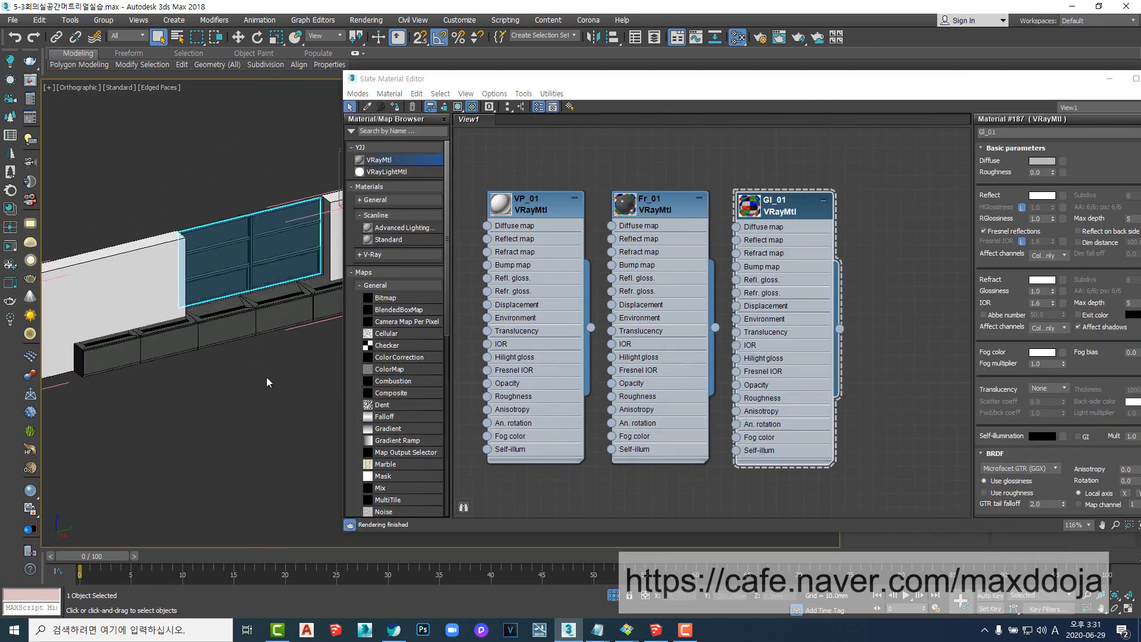
- Close the opened wall and cabinet group so that its parts are selected as one group again
{"action": "left_click_drag", "start_coordinate": [65, 166], "coordinate": [66, 167]}
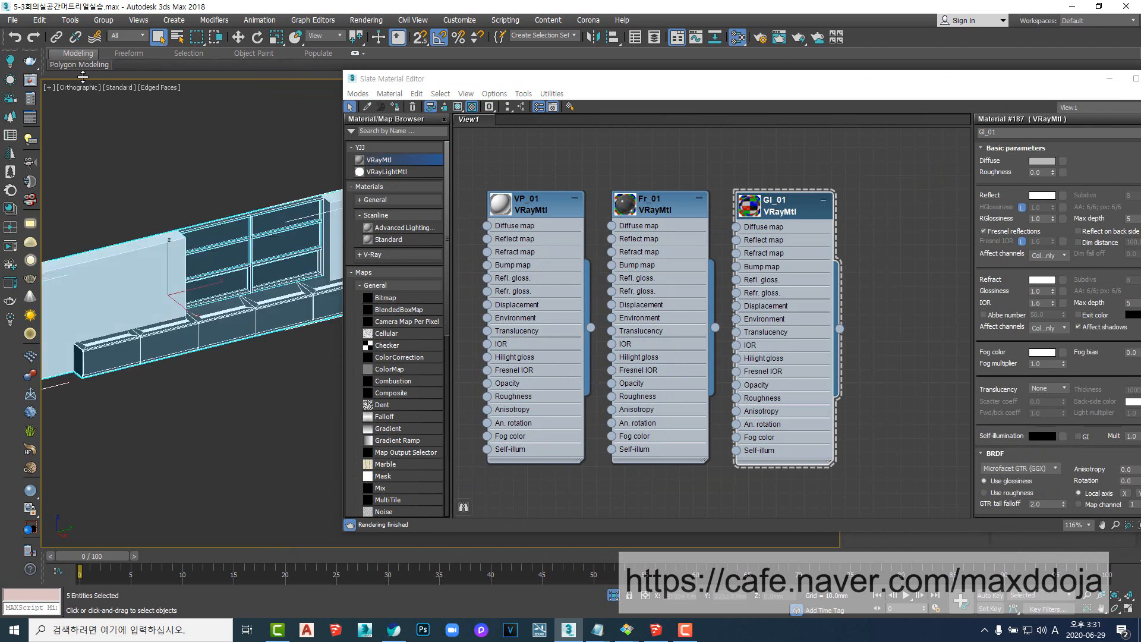
{"action": "left_click", "coordinate": [132, 274]}
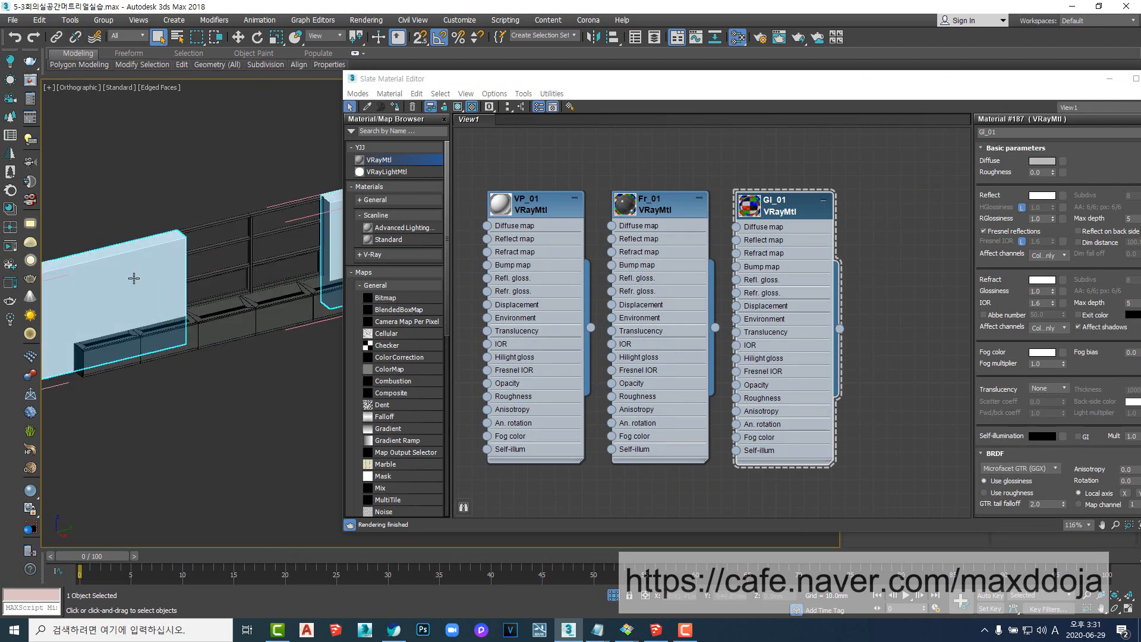
{"action": "left_click", "coordinate": [105, 21]}
{"action": "left_click", "coordinate": [113, 41]}
{"action": "key", "text": "Return"}
{"action": "scroll", "coordinate": [205, 287], "scroll_direction": "down", "scroll_amount": 5}
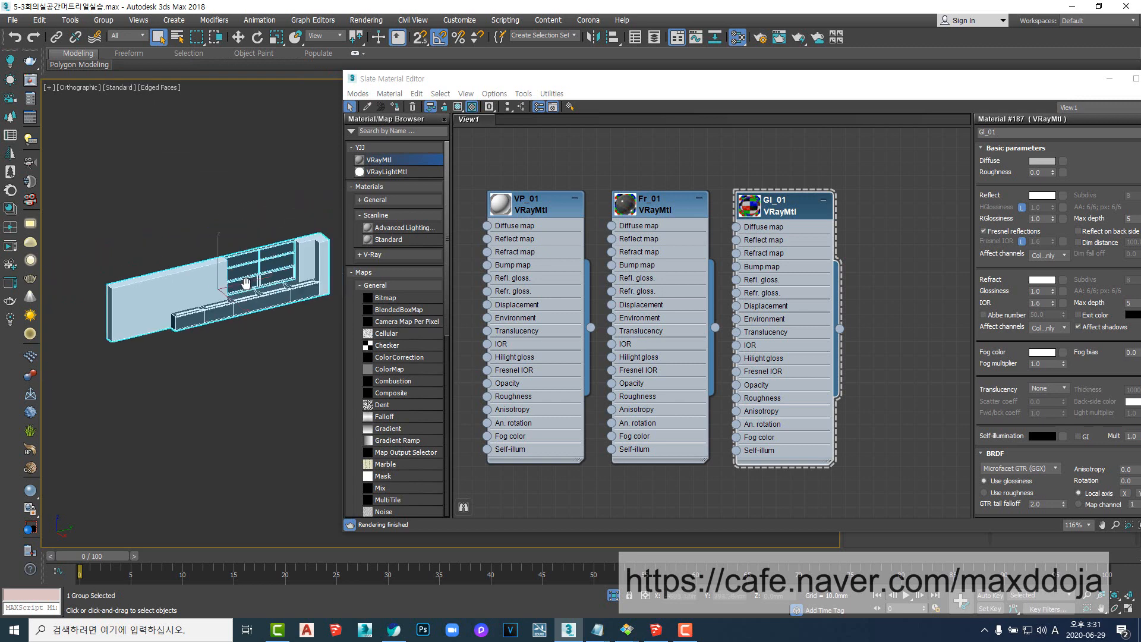
{"action": "middle_click_drag", "start_coordinate": [205, 287], "coordinate": [235, 292], "text": "alt"}
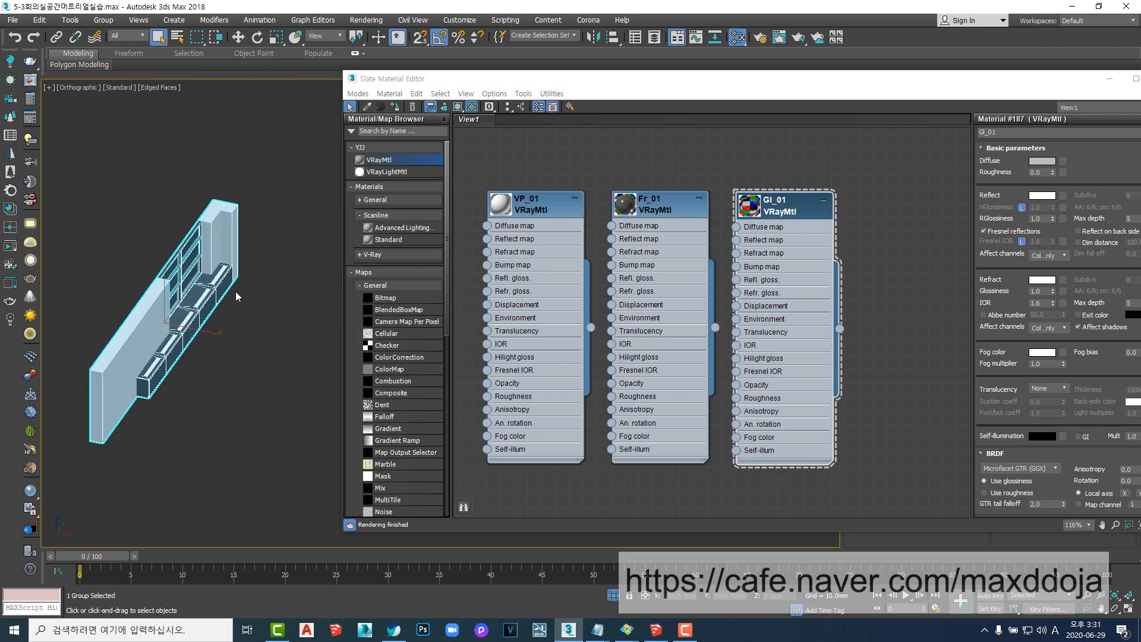
- End the isolation of the wall and cabinet group, and isolate the neighbouring wall group with the door panels
{"action": "left_click", "coordinate": [613, 596]}
{"action": "scroll", "coordinate": [184, 339], "scroll_direction": "down", "scroll_amount": 5}
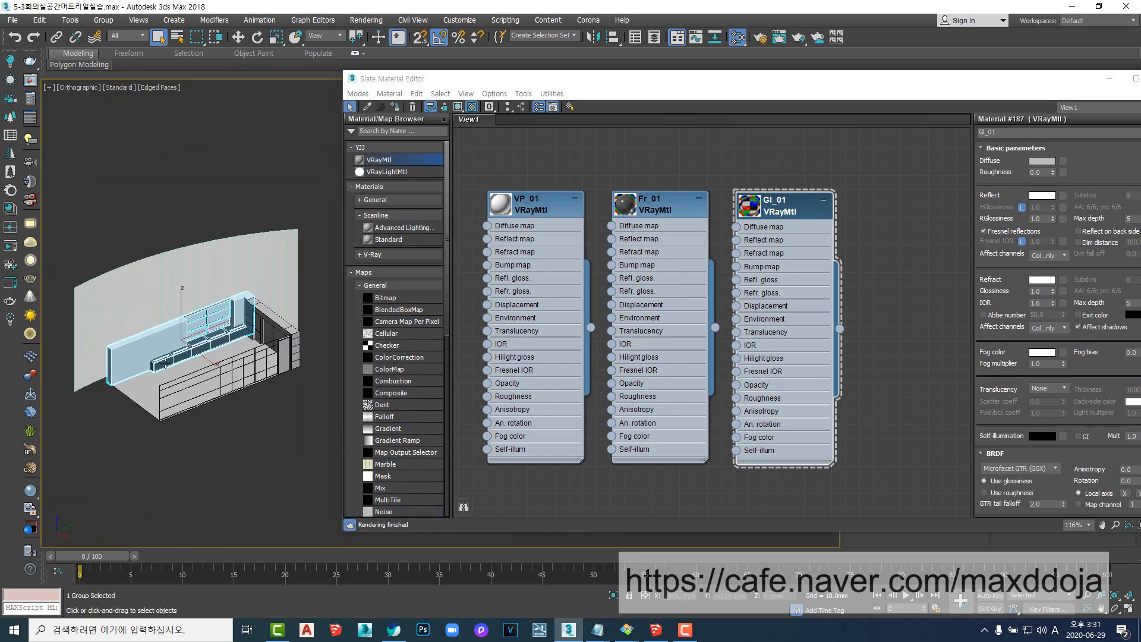
{"action": "middle_click_drag", "start_coordinate": [180, 352], "coordinate": [214, 354], "text": "alt"}
{"action": "scroll", "coordinate": [242, 343], "scroll_direction": "up", "scroll_amount": 5}
{"action": "left_click", "coordinate": [263, 277]}
{"action": "key", "text": "alt+q"}
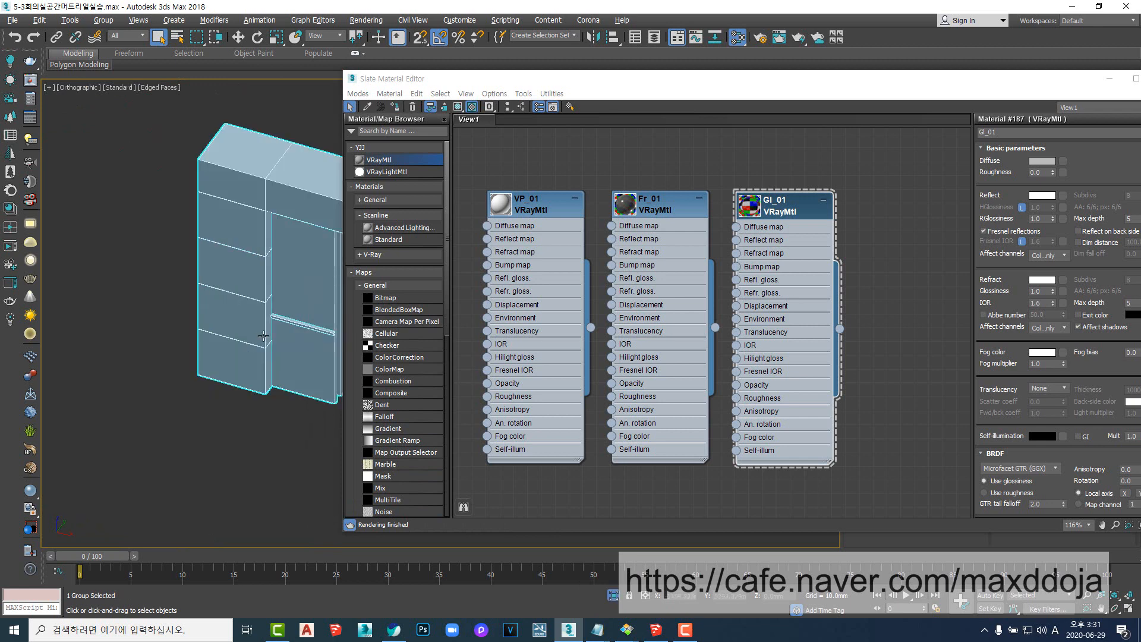
- Examine the panels, doors and surround of the isolated door wall group, and clear the selection
{"action": "middle_click_drag", "start_coordinate": [264, 327], "coordinate": [109, 321]}
{"action": "scroll", "coordinate": [150, 313], "scroll_direction": "down", "scroll_amount": 5}
{"action": "left_click", "coordinate": [208, 401]}
{"action": "mouse_move", "coordinate": [212, 362]}
{"action": "middle_mouse_down"}
{"action": "mouse_move", "coordinate": [239, 372]}
{"action": "mouse_move", "coordinate": [229, 330]}
{"action": "mouse_move", "coordinate": [187, 357]}
{"action": "middle_mouse_up"}
{"action": "scroll", "coordinate": [229, 331], "scroll_direction": "up", "scroll_amount": 5}
{"action": "left_click", "coordinate": [224, 337]}
{"action": "scroll", "coordinate": [191, 355], "scroll_direction": "down", "scroll_amount": 5}
{"action": "scroll", "coordinate": [164, 312], "scroll_direction": "up", "scroll_amount": 3}
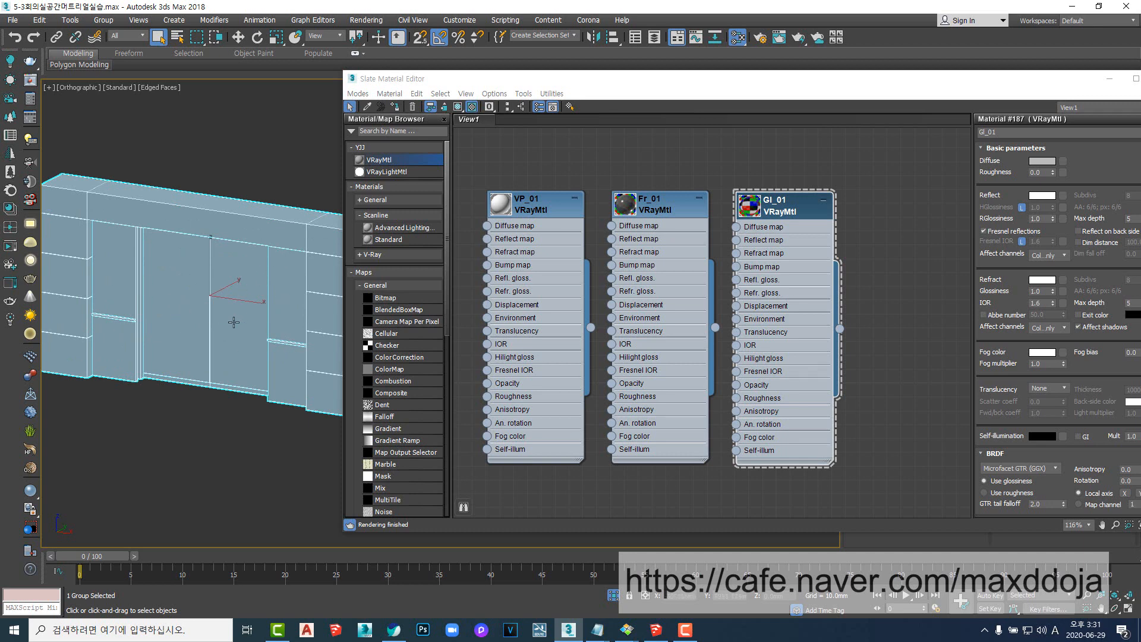
{"action": "scroll", "coordinate": [180, 327], "scroll_direction": "down", "scroll_amount": 4}
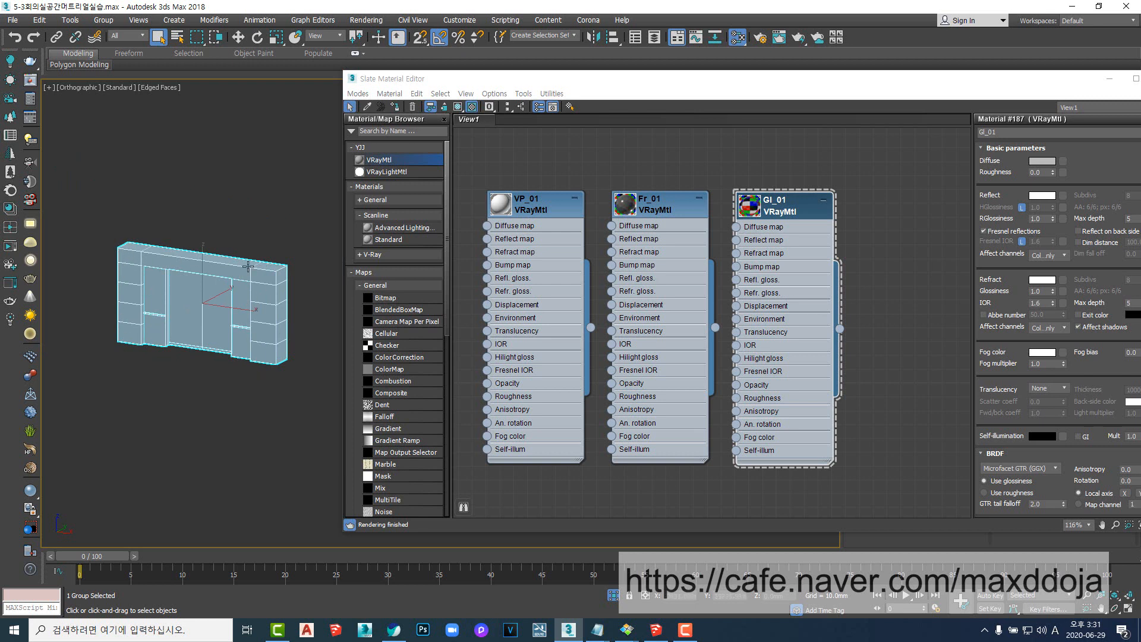
{"action": "left_click", "coordinate": [263, 443]}
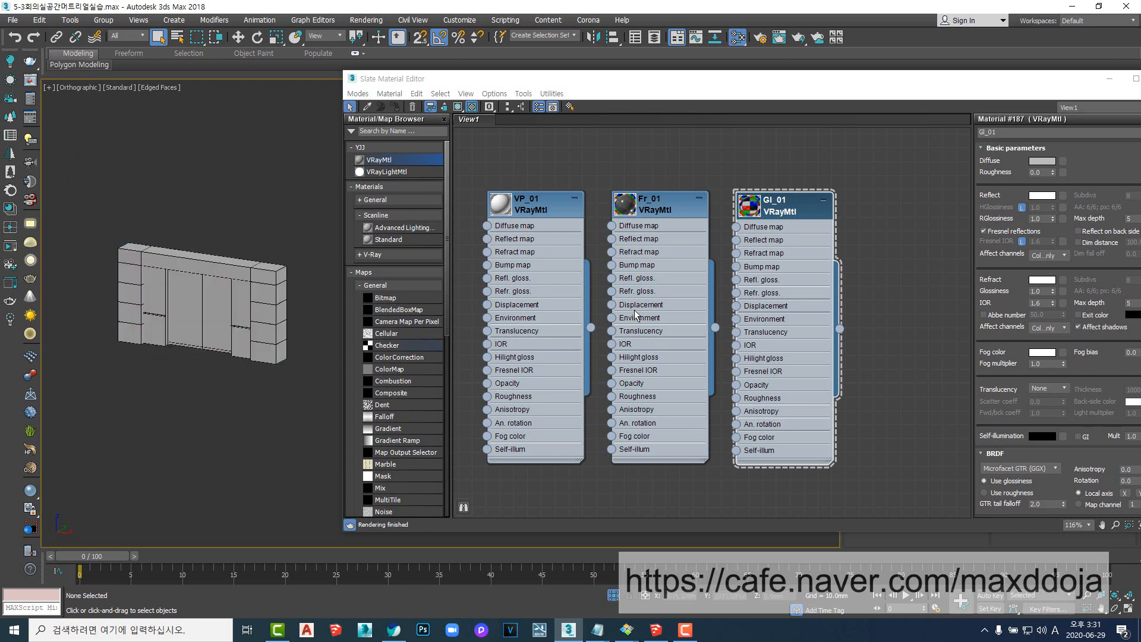
- Create a fourth VRayMtl material next to the Gl_01 node and reposition the editor so its parameters are fully visible
{"action": "middle_click_drag", "start_coordinate": [723, 263], "coordinate": [666, 265]}
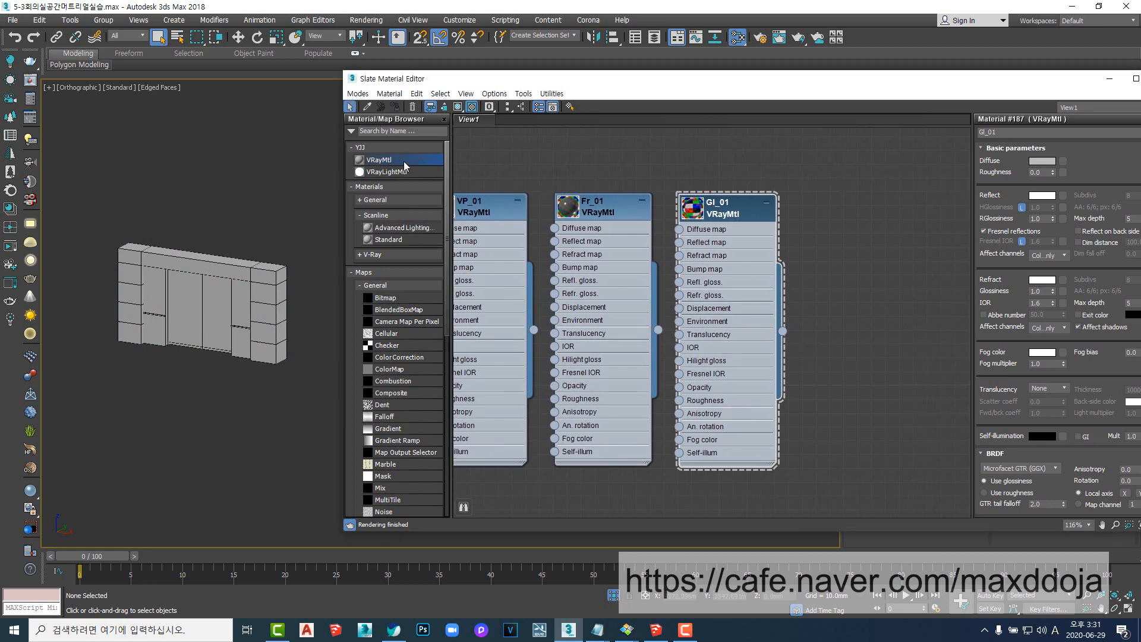
{"action": "left_click_drag", "start_coordinate": [407, 165], "coordinate": [851, 231]}
{"action": "left_click", "coordinate": [850, 232]}
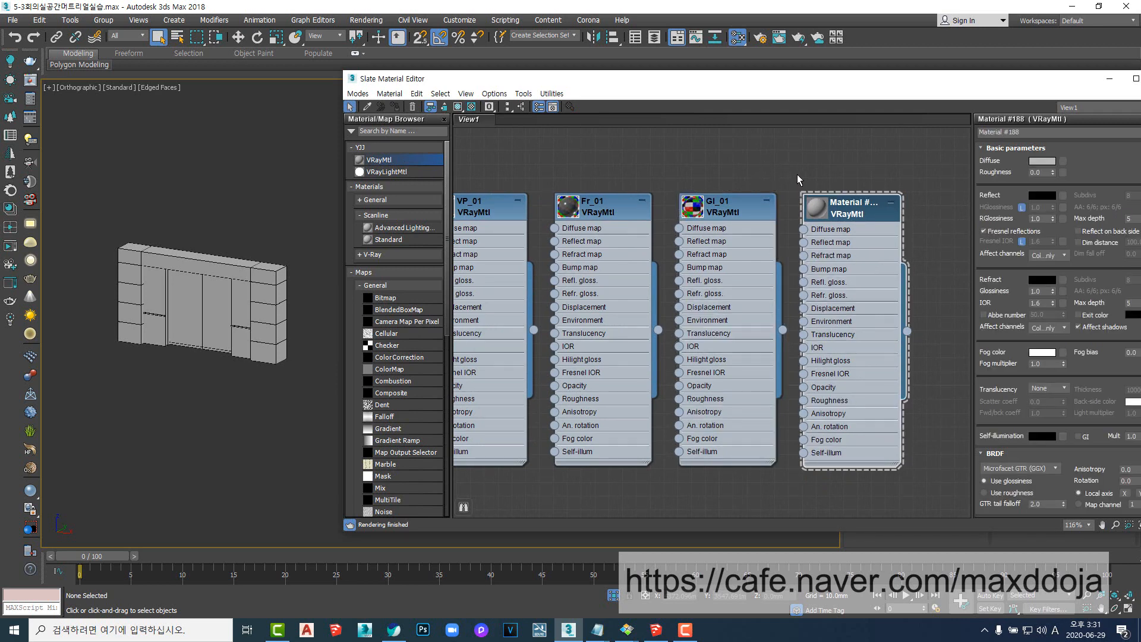
{"action": "middle_click_drag", "start_coordinate": [797, 174], "coordinate": [689, 183]}
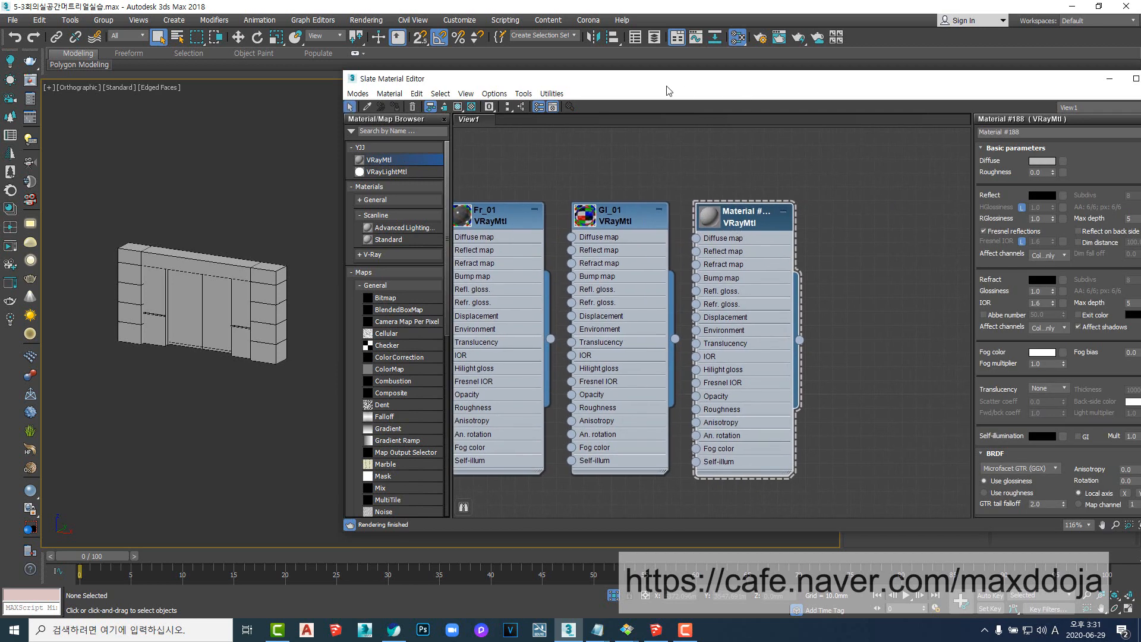
{"action": "left_click", "coordinate": [1028, 131]}
{"action": "left_click_drag", "start_coordinate": [816, 84], "coordinate": [729, 84]}
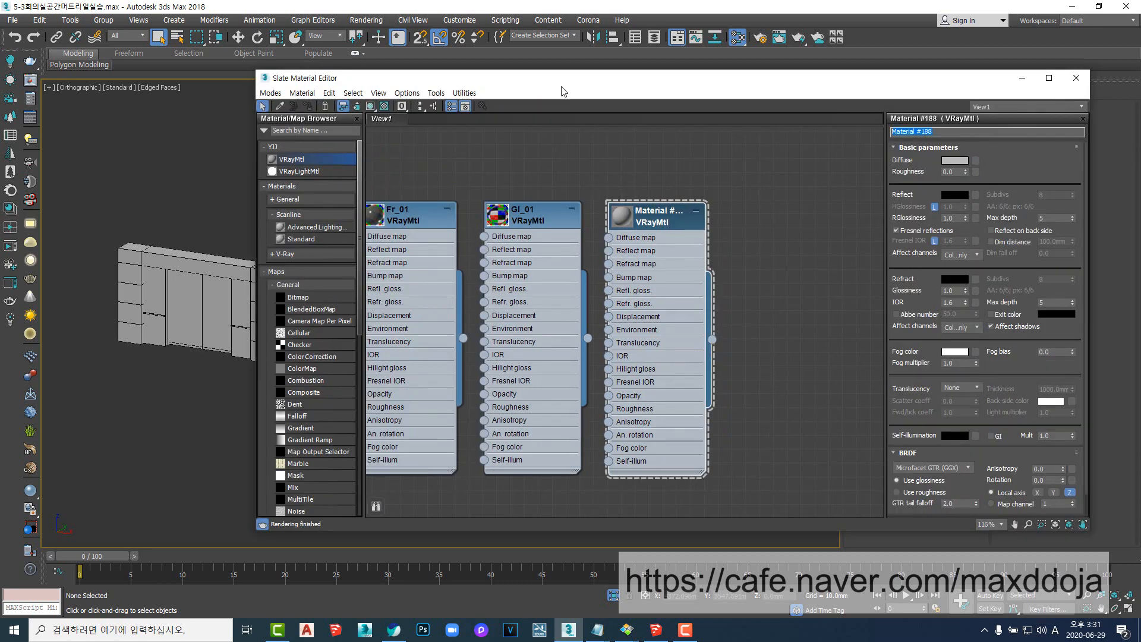
{"action": "left_click_drag", "start_coordinate": [604, 87], "coordinate": [609, 118]}
{"action": "left_click_drag", "start_coordinate": [590, 76], "coordinate": [541, 105]}
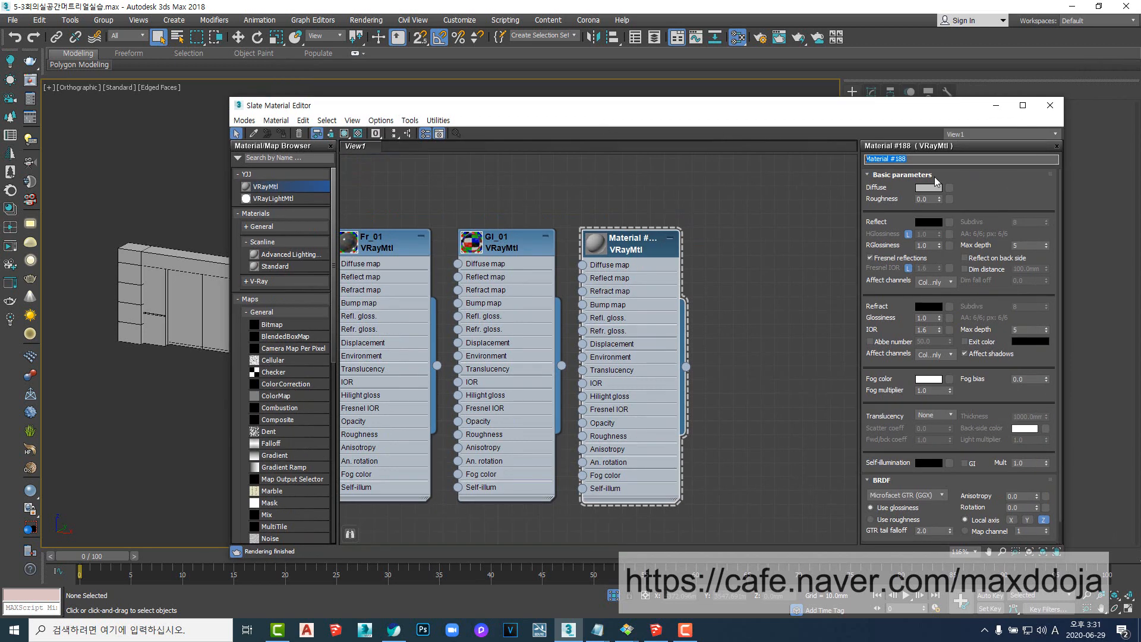
- Set the new material's diffuse color value to 10 and enlarge its node preview
{"action": "left_click", "coordinate": [929, 188]}
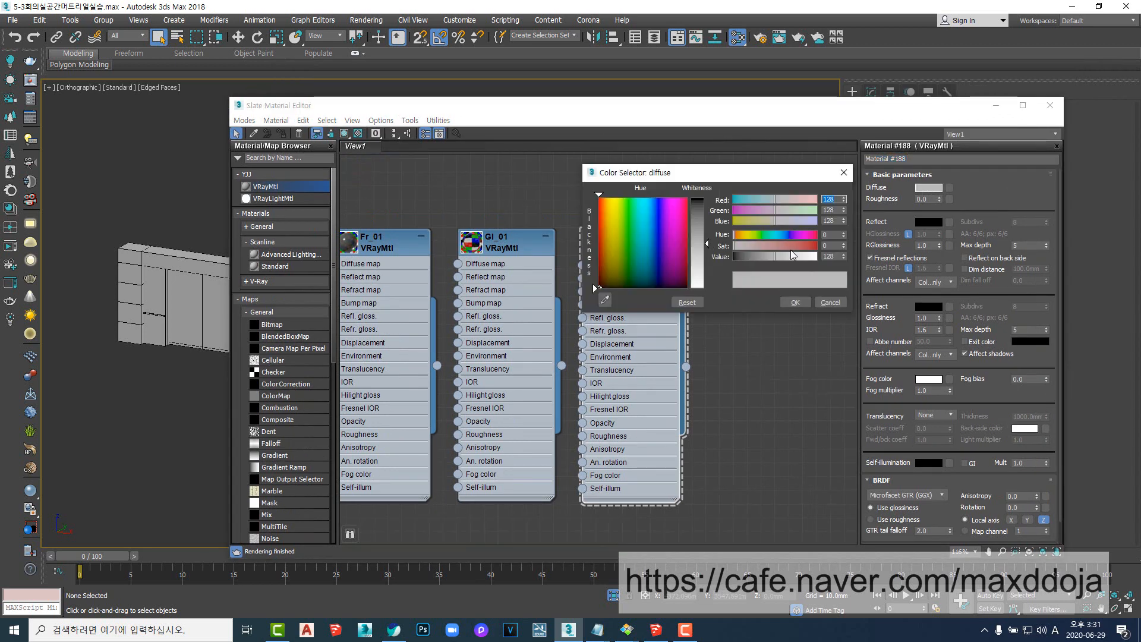
{"action": "double_click", "coordinate": [835, 257]}
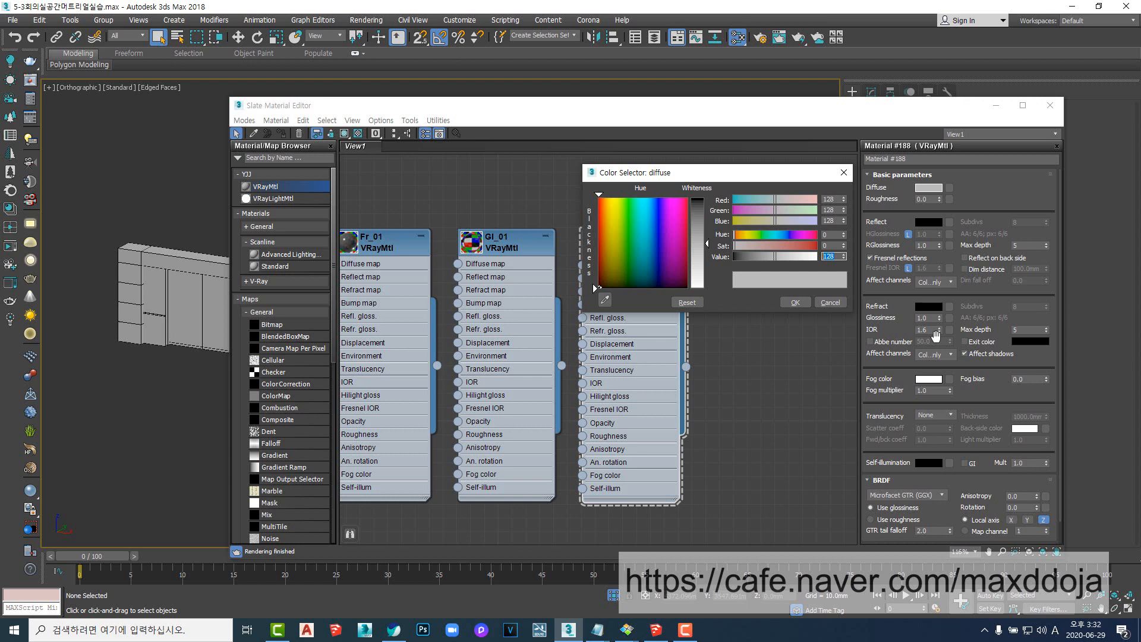
{"action": "type", "text": "0"}
{"action": "key", "text": "Return"}
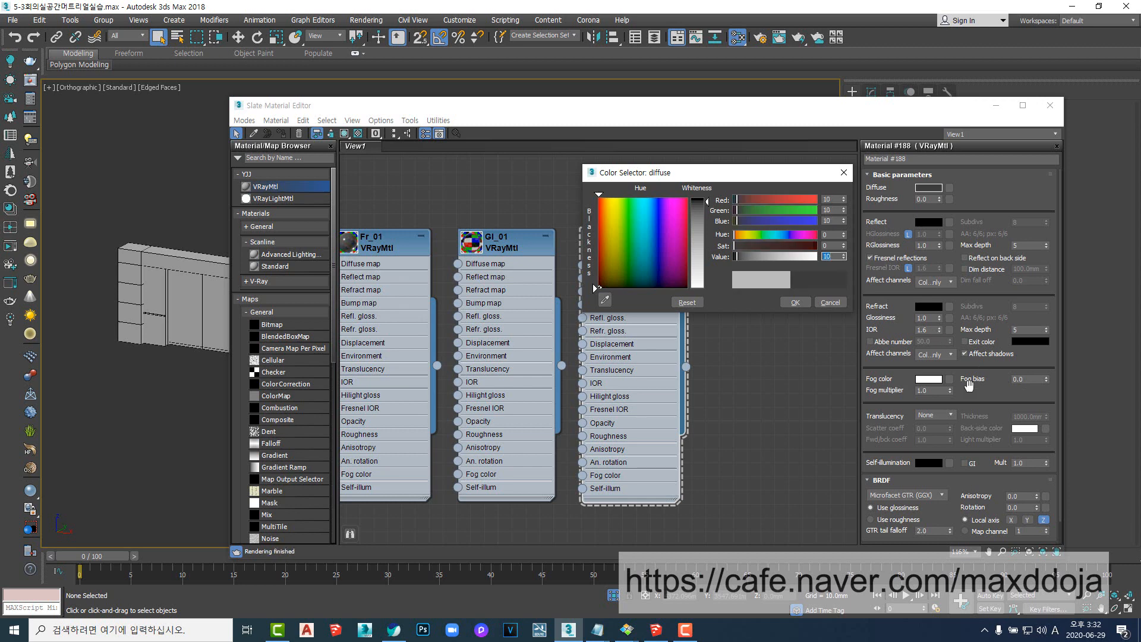
{"action": "left_click", "coordinate": [796, 303]}
{"action": "double_click", "coordinate": [597, 244]}
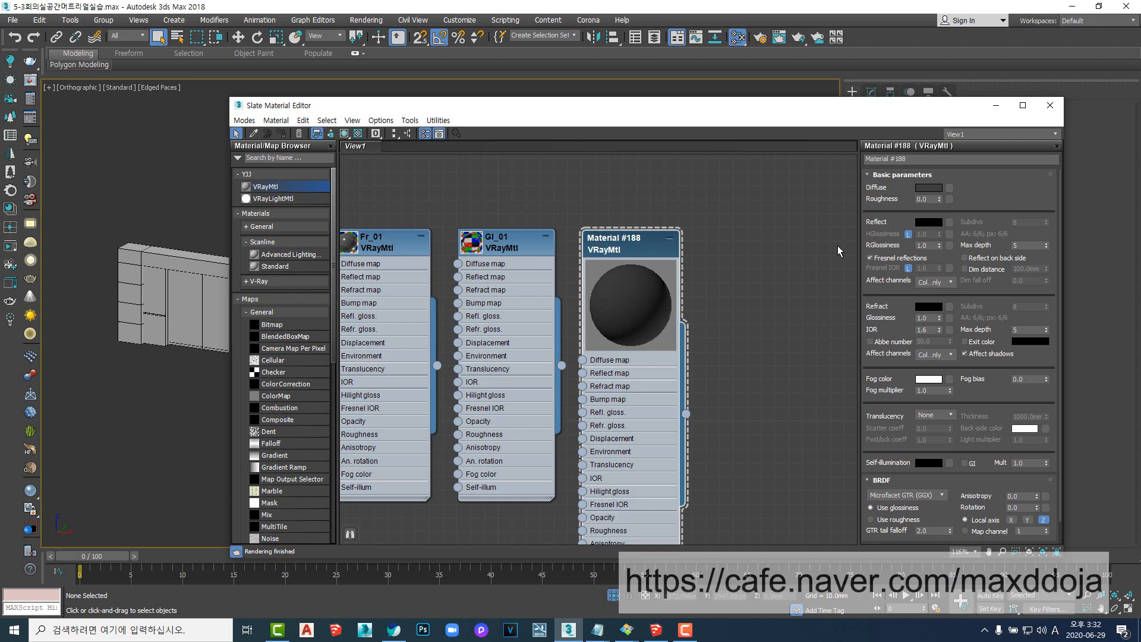
- Make the new material's reflection color white and show the checkered background in its preview
{"action": "left_click", "coordinate": [925, 225]}
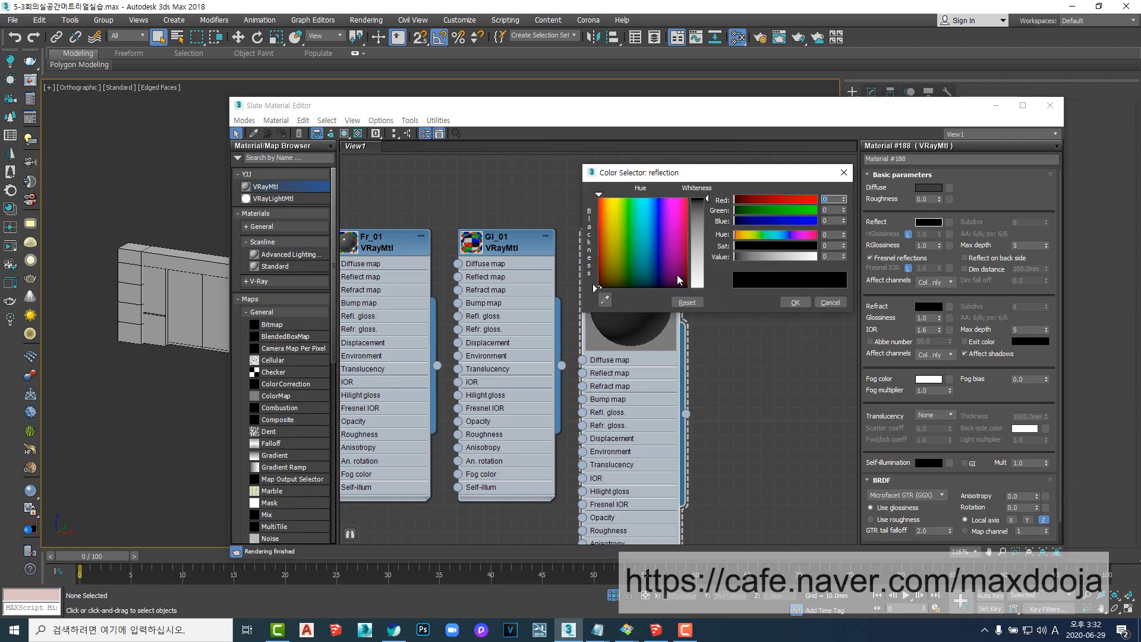
{"action": "left_click_drag", "start_coordinate": [697, 269], "coordinate": [701, 295]}
{"action": "left_click", "coordinate": [783, 302]}
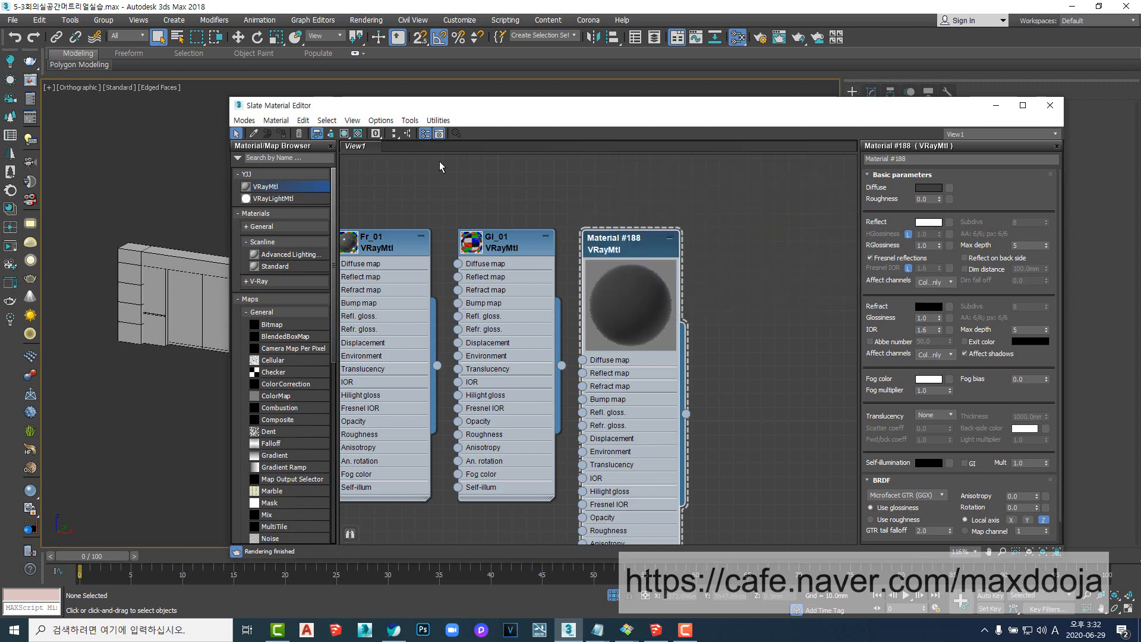
{"action": "left_click", "coordinate": [358, 133]}
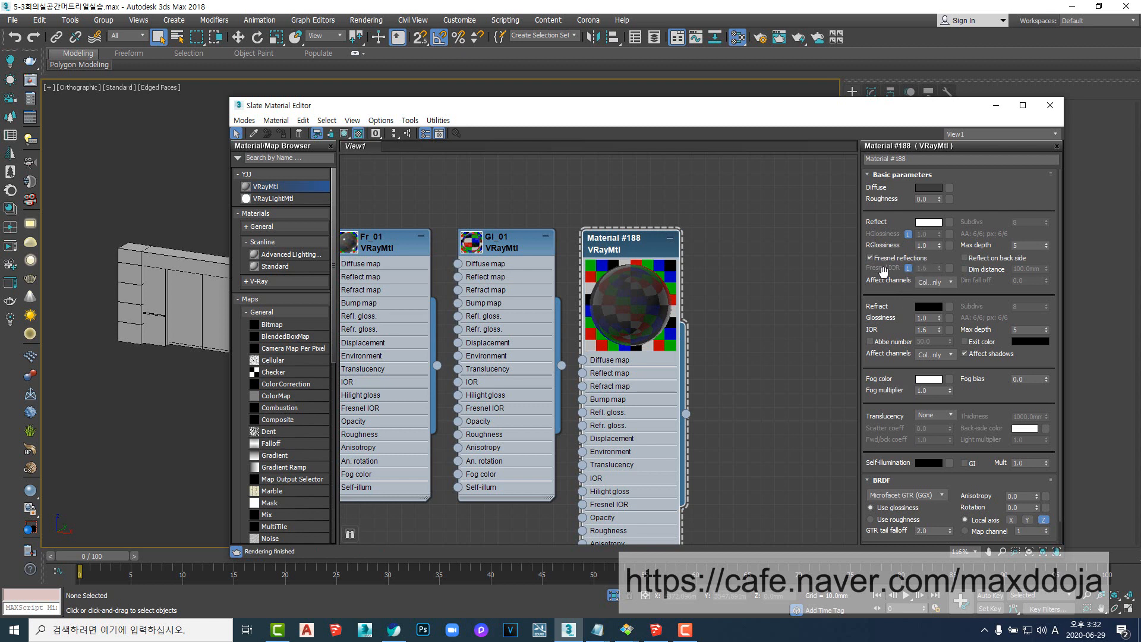
- Unlock the new material's Fresnel IOR and set it to 2.0
{"action": "left_click", "coordinate": [909, 269]}
{"action": "type", "text": "2"}
{"action": "key", "text": "Return"}
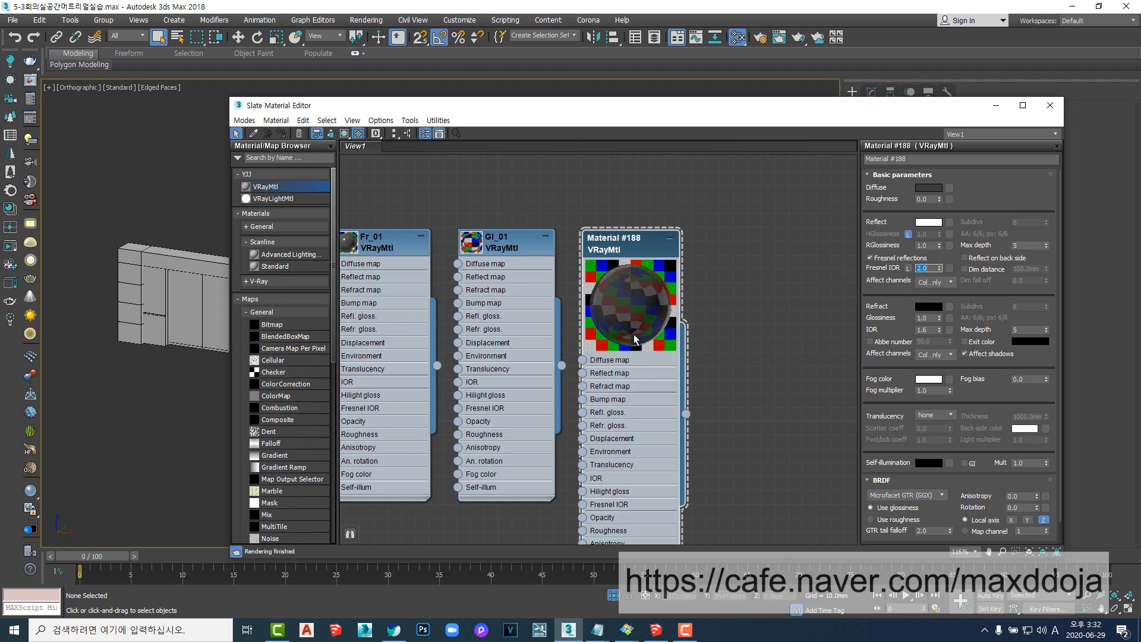
- Rename the new dark reflective material as BPG_Black
{"action": "middle_click_drag", "start_coordinate": [727, 329], "coordinate": [774, 327]}
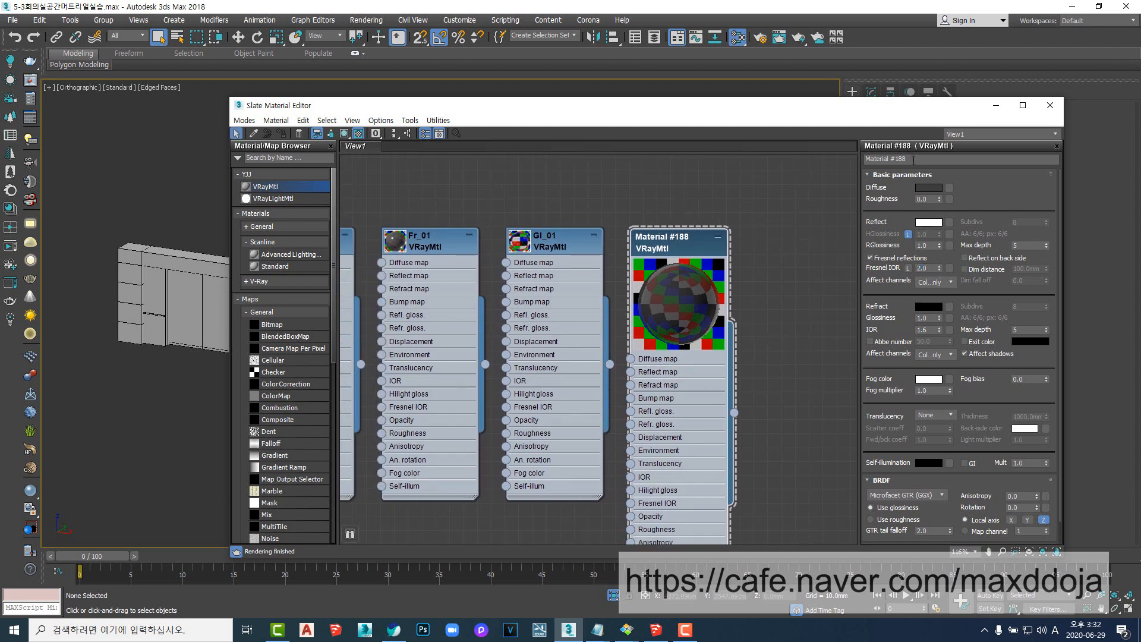
{"action": "left_click", "coordinate": [886, 159]}
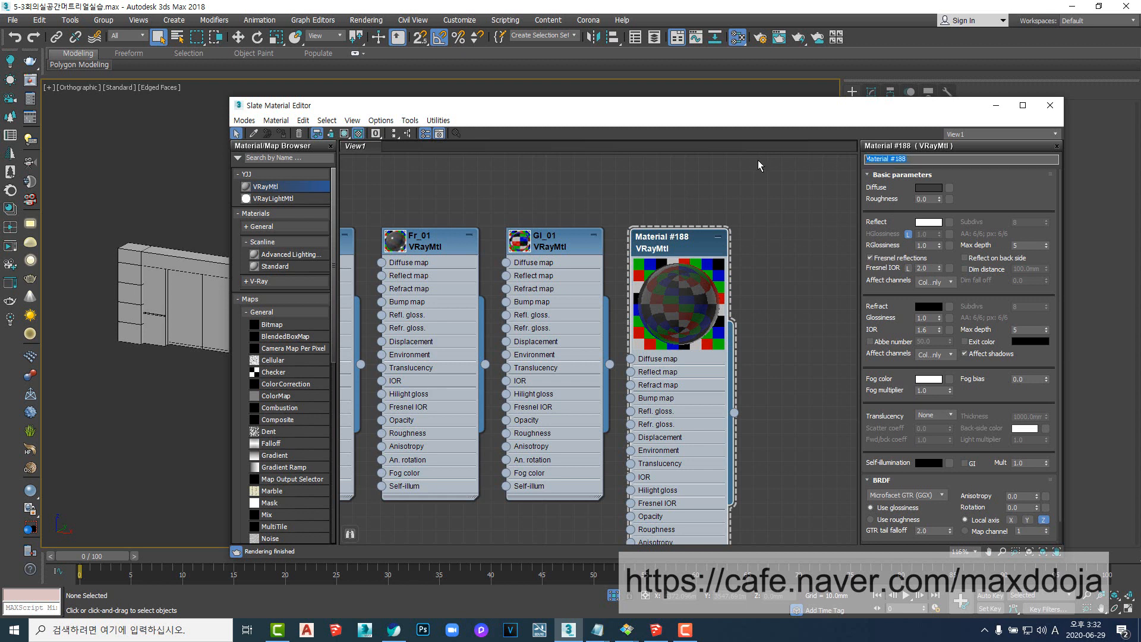
{"action": "type", "text": "BPG_Black"}
{"action": "key", "text": "Return"}
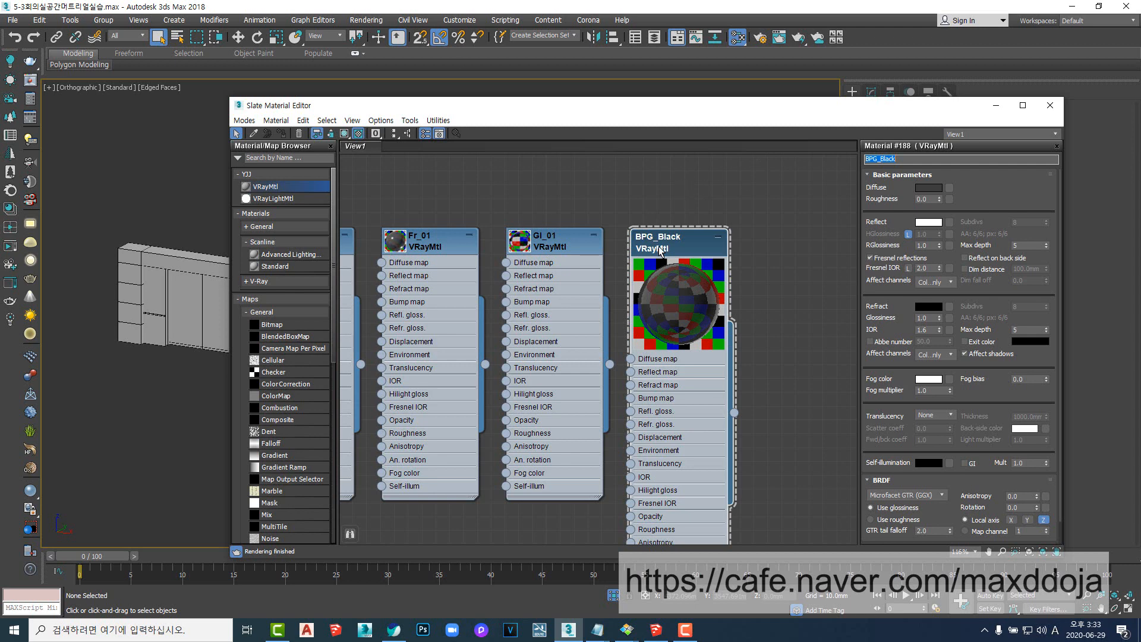
- Move the material editor clear of the door wall and open the door wall group for access to its individual parts
{"action": "left_click", "coordinate": [156, 307]}
{"action": "middle_click_drag", "start_coordinate": [156, 306], "coordinate": [135, 273]}
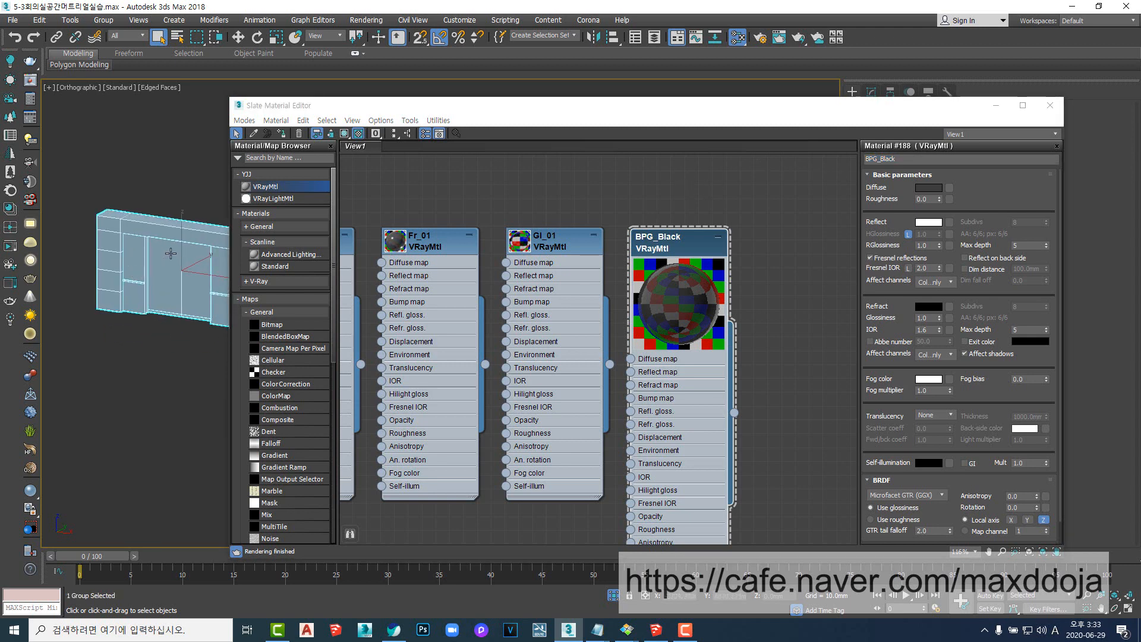
{"action": "scroll", "coordinate": [170, 254], "scroll_direction": "up", "scroll_amount": 3}
{"action": "left_click_drag", "start_coordinate": [428, 106], "coordinate": [551, 92]}
{"action": "middle_click_drag", "start_coordinate": [189, 250], "coordinate": [231, 267]}
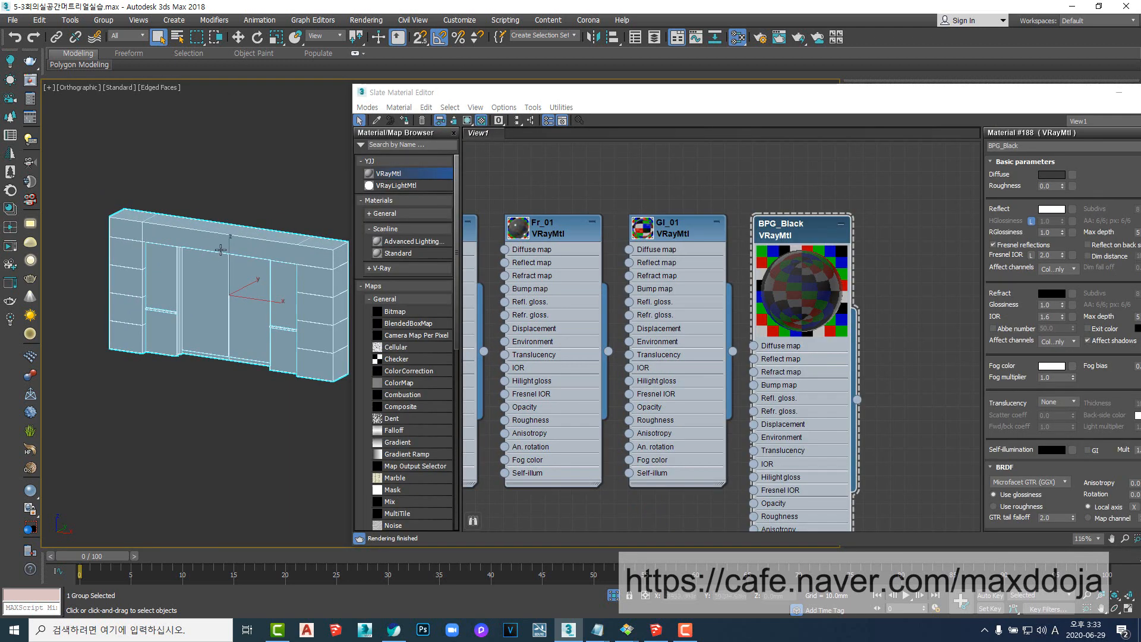
{"action": "left_click", "coordinate": [103, 19]}
{"action": "left_click", "coordinate": [109, 71]}
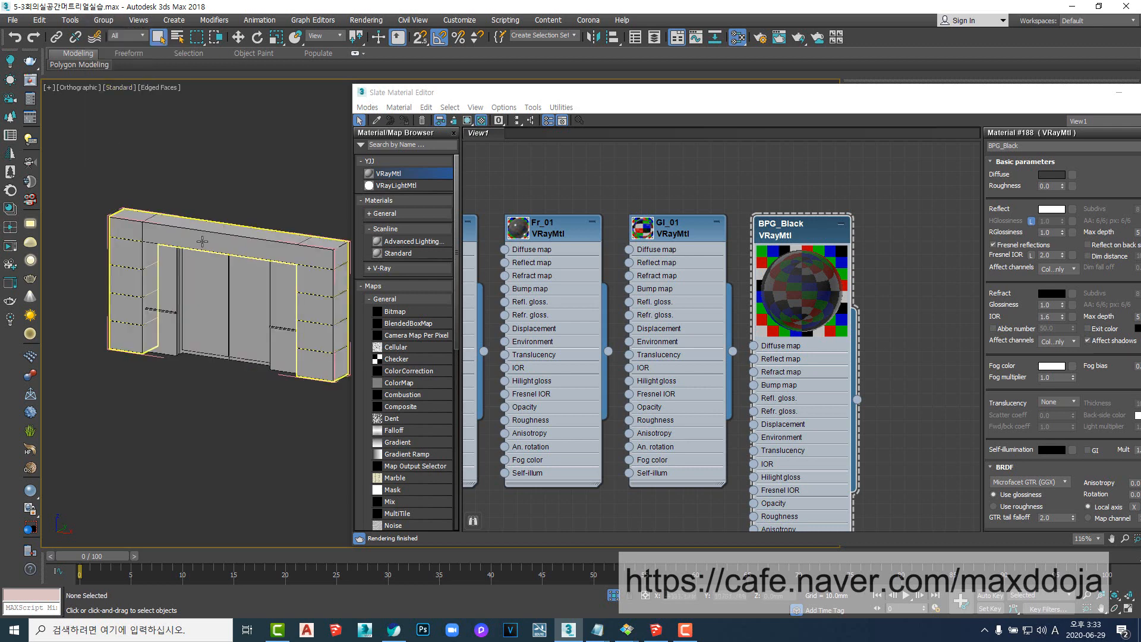
- Assign the BPG_Black material to the surround that forms the header and side panels around the doors
{"action": "scroll", "coordinate": [197, 240], "scroll_direction": "up", "scroll_amount": 5}
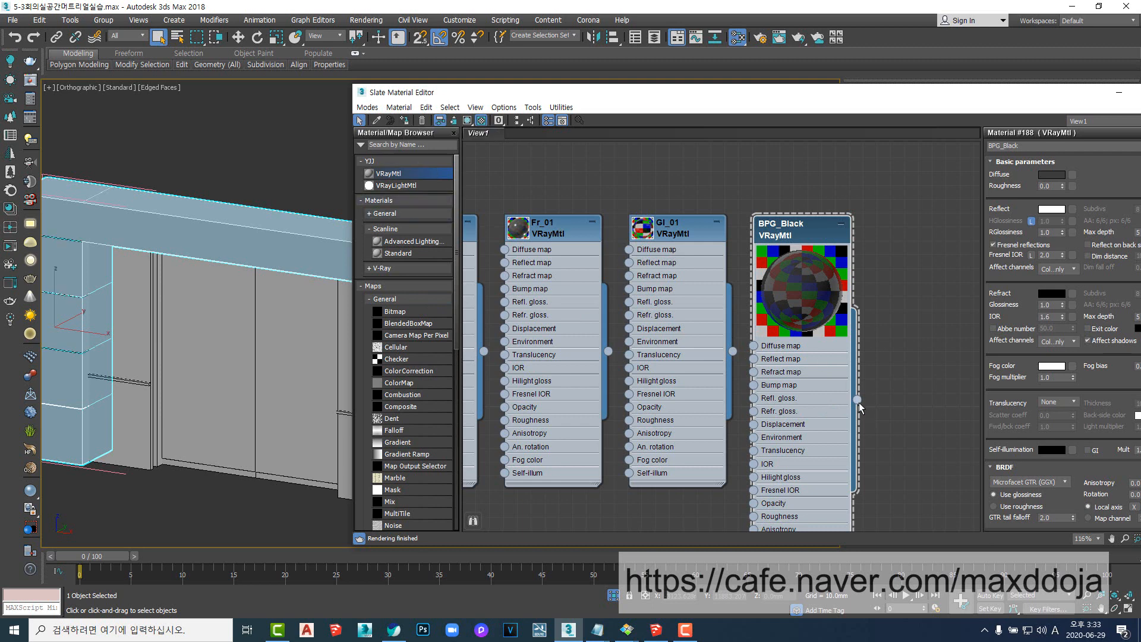
{"action": "left_click_drag", "start_coordinate": [858, 400], "coordinate": [193, 283]}
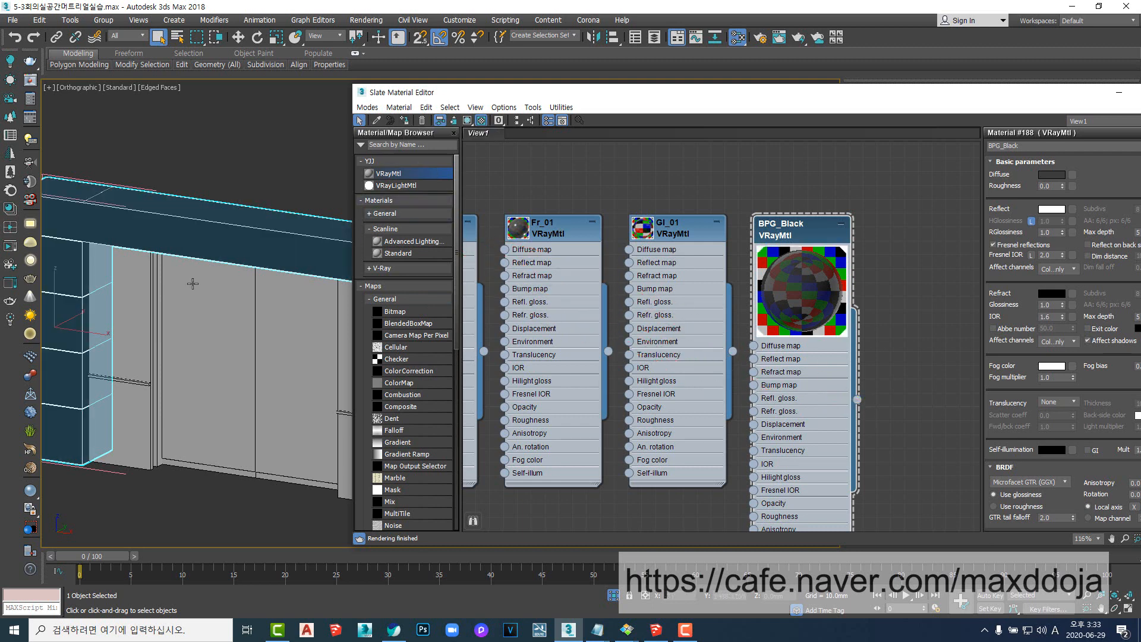
{"action": "scroll", "coordinate": [192, 284], "scroll_direction": "down", "scroll_amount": 5}
{"action": "middle_click_drag", "start_coordinate": [229, 287], "coordinate": [244, 305], "text": "alt"}
{"action": "scroll", "coordinate": [287, 315], "scroll_direction": "up", "scroll_amount": 5}
{"action": "scroll", "coordinate": [246, 326], "scroll_direction": "down", "scroll_amount": 4}
{"action": "middle_click_drag", "start_coordinate": [307, 348], "coordinate": [361, 305]}
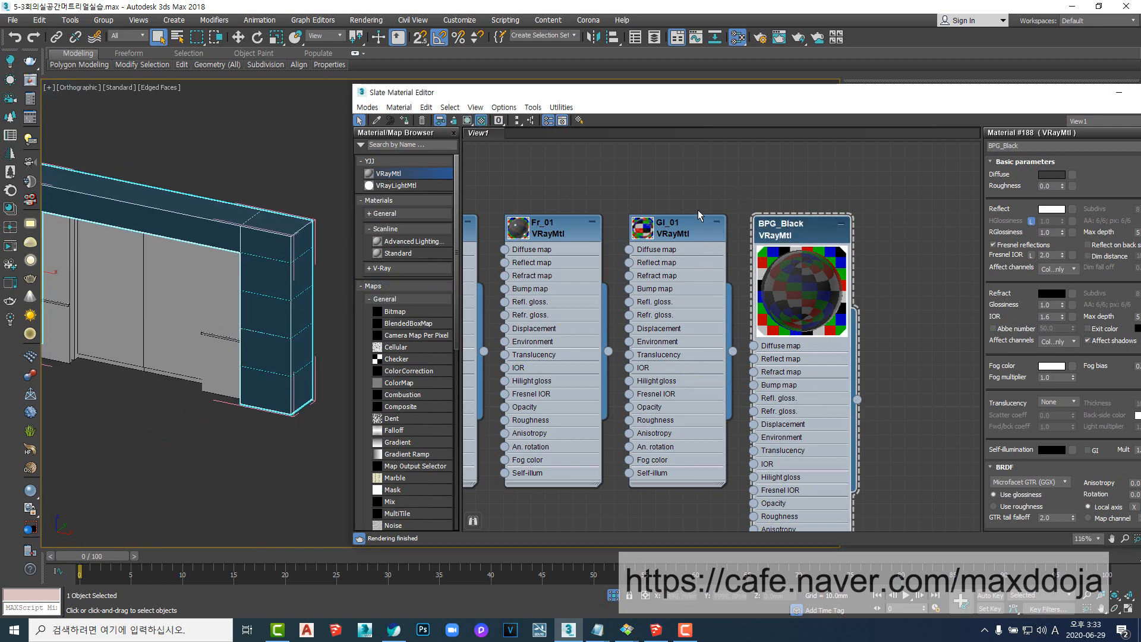
{"action": "middle_click_drag", "start_coordinate": [698, 209], "coordinate": [605, 206]}
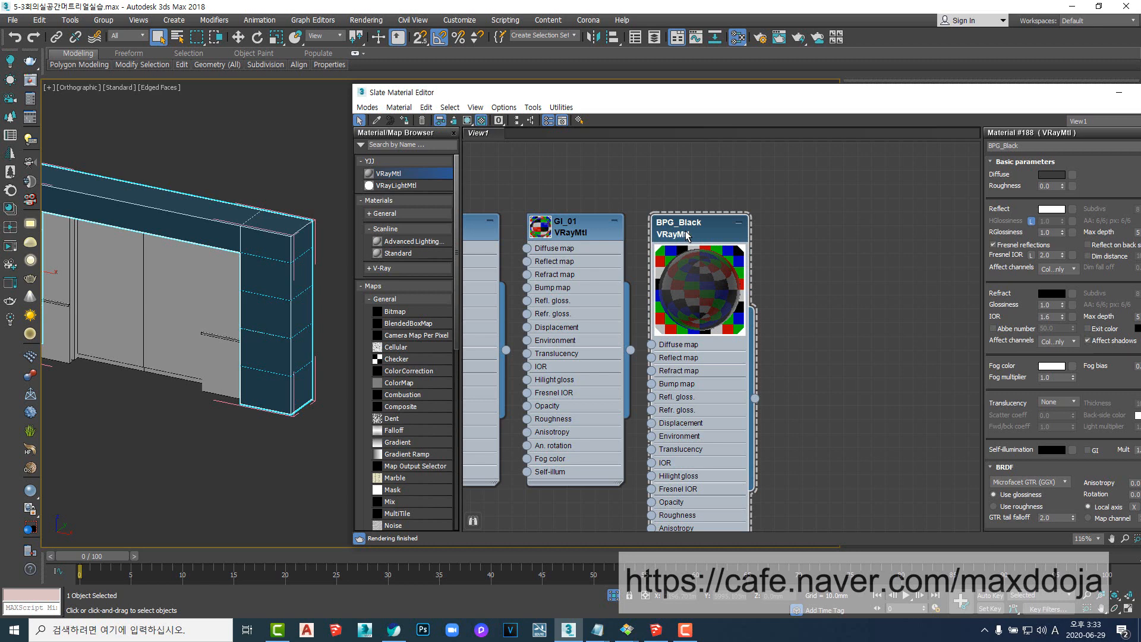
- Duplicate the BPG_Black material node beside the original and make room in the material editor for its parameters
{"action": "left_click_drag", "start_coordinate": [693, 235], "coordinate": [818, 236], "text": "shift"}
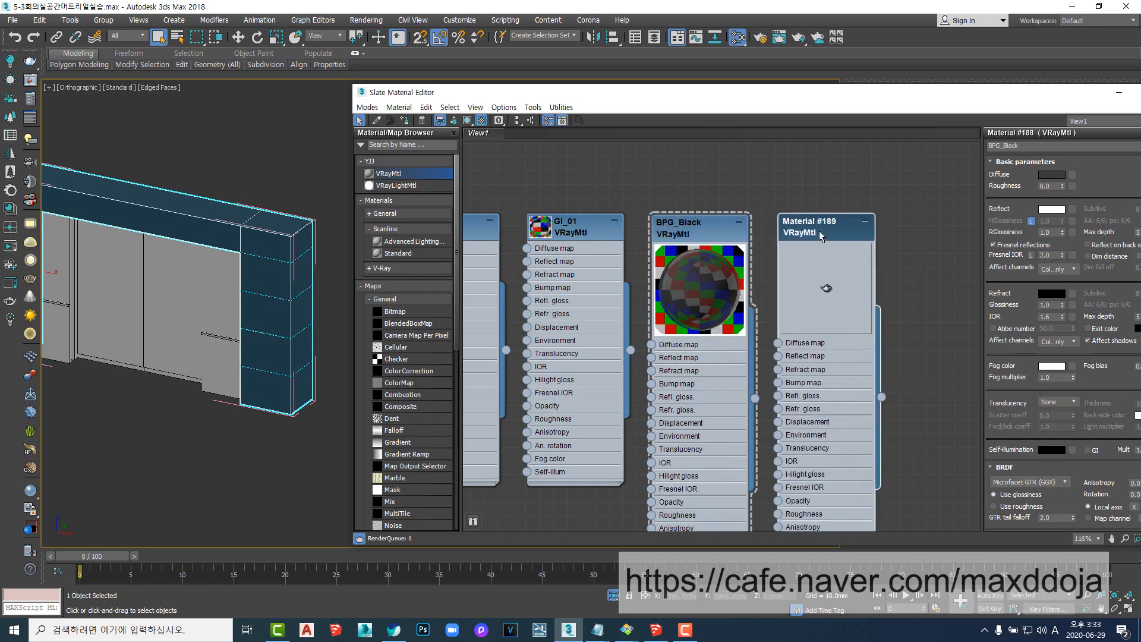
{"action": "left_click", "coordinate": [823, 227]}
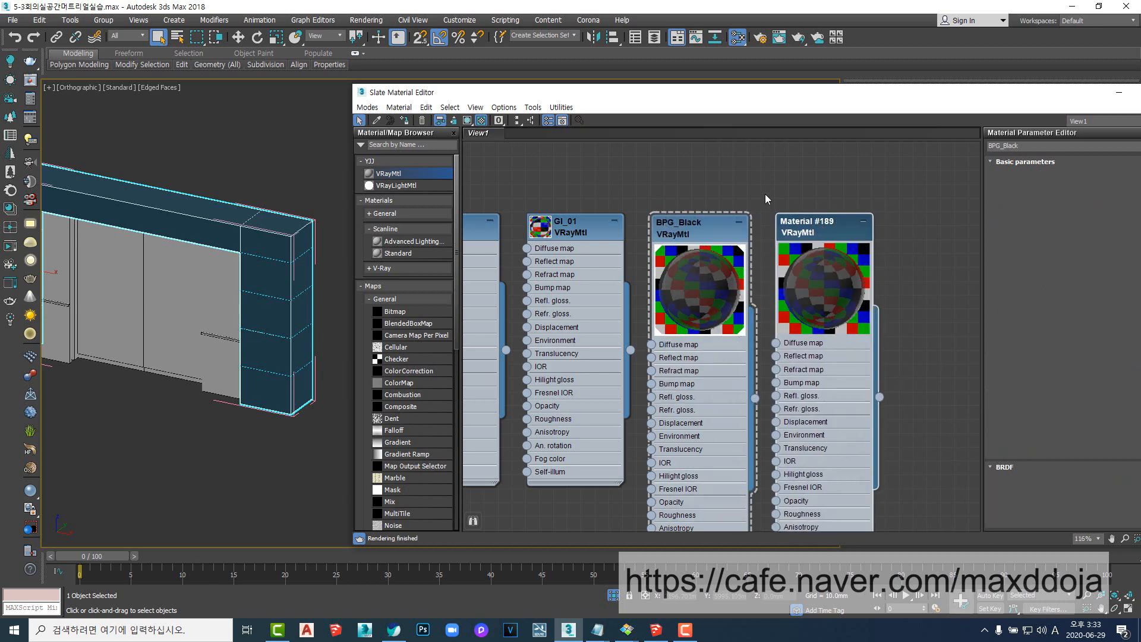
{"action": "middle_click_drag", "start_coordinate": [765, 193], "coordinate": [702, 189]}
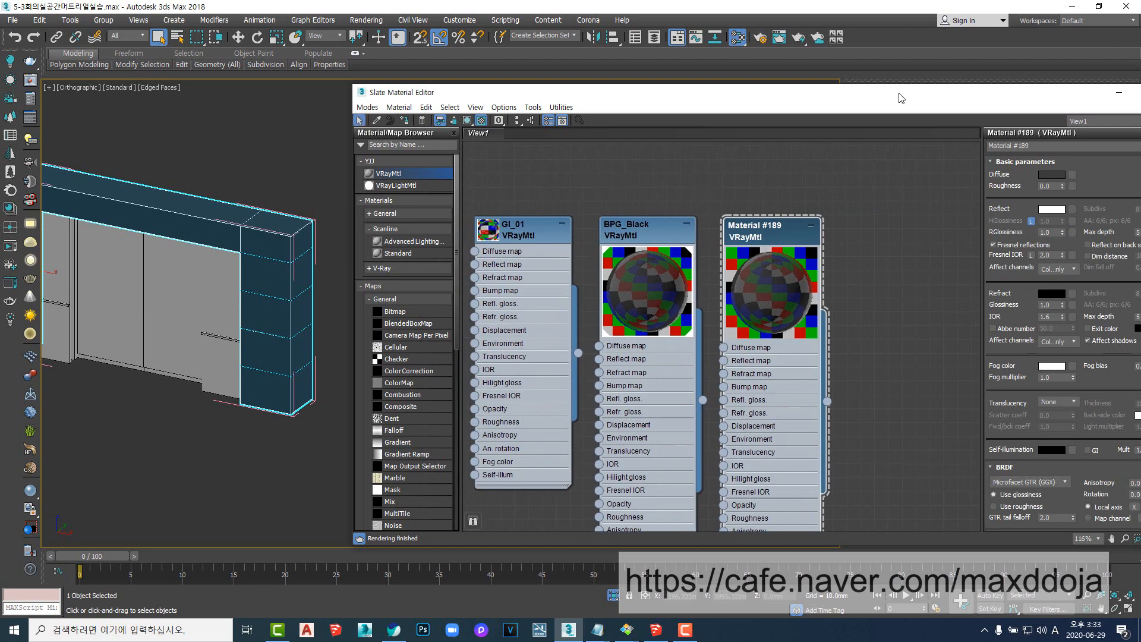
{"action": "left_click_drag", "start_coordinate": [899, 94], "coordinate": [806, 96]}
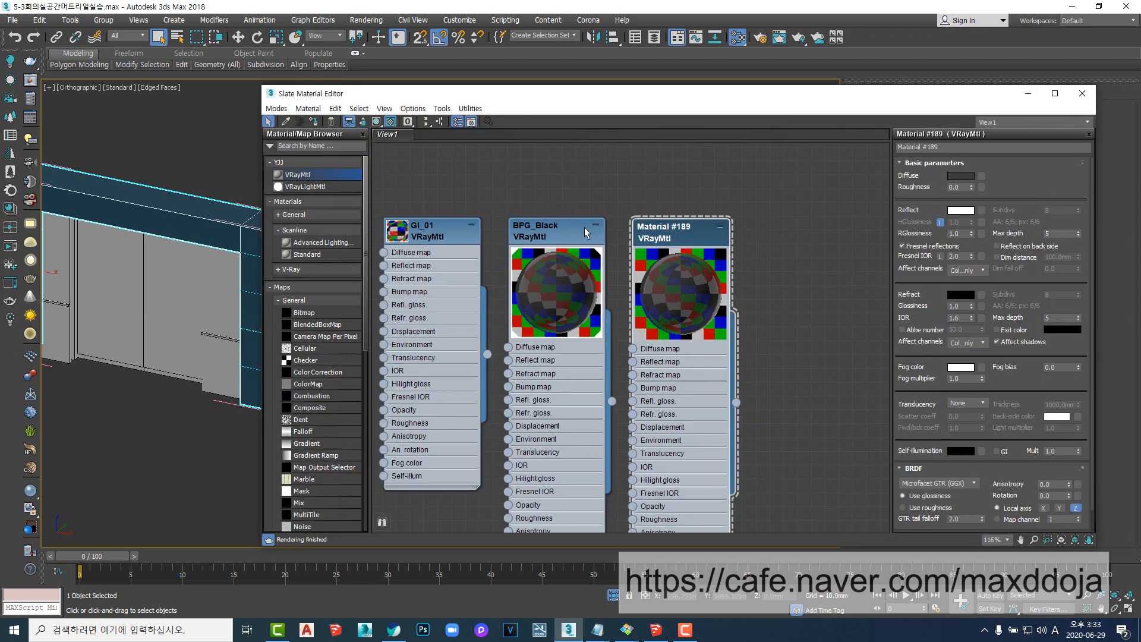
- Rename the duplicated black material as BPG_White, reusing the BPG_ prefix from the original's name
{"action": "double_click", "coordinate": [566, 233]}
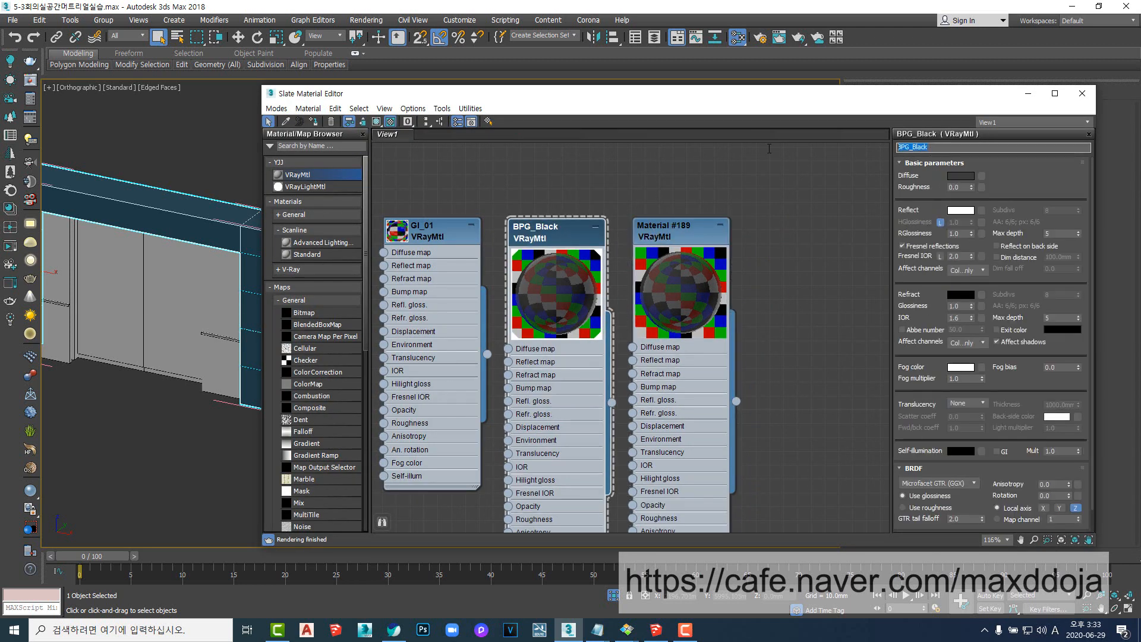
{"action": "double_click", "coordinate": [655, 237]}
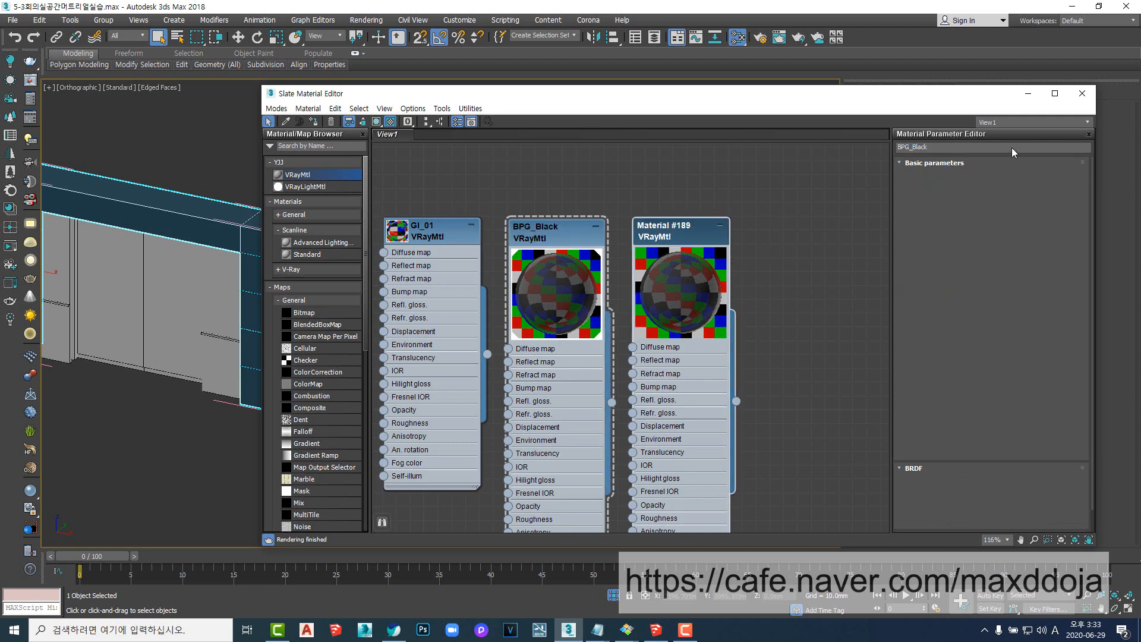
{"action": "triple_click", "coordinate": [957, 147]}
{"action": "type", "text": "BPG_Black"}
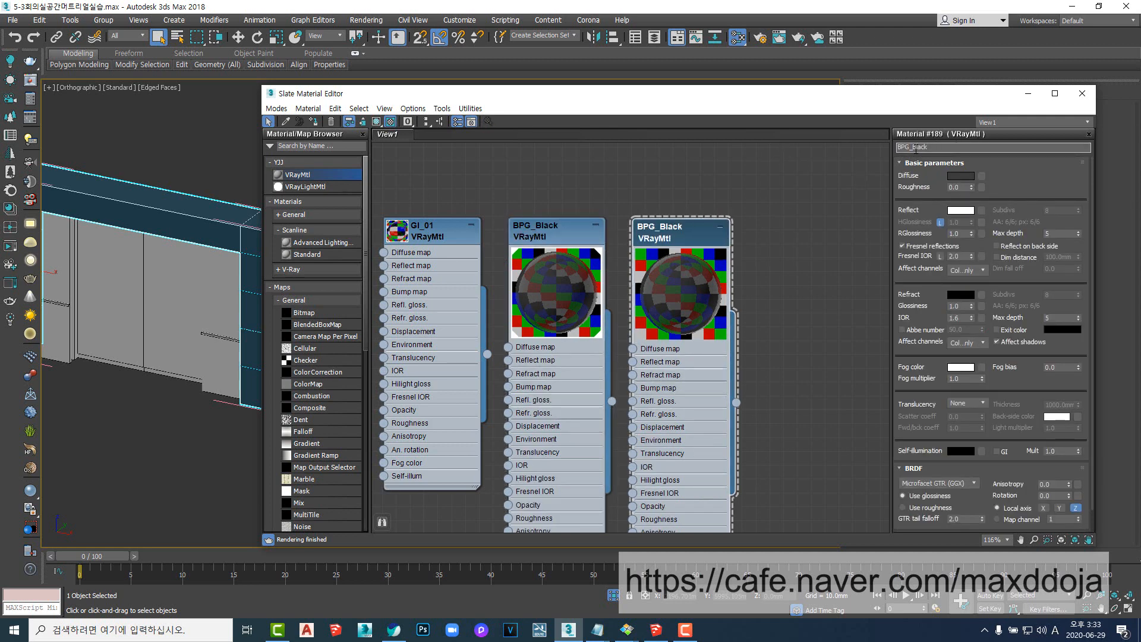
{"action": "left_click_drag", "start_coordinate": [920, 148], "coordinate": [956, 149]}
{"action": "type", "text": "White"}
{"action": "key", "text": "Return"}
- Set the BPG_White diffuse colour to hue 120, saturation 10 and value 220
{"action": "left_click", "coordinate": [961, 175]}
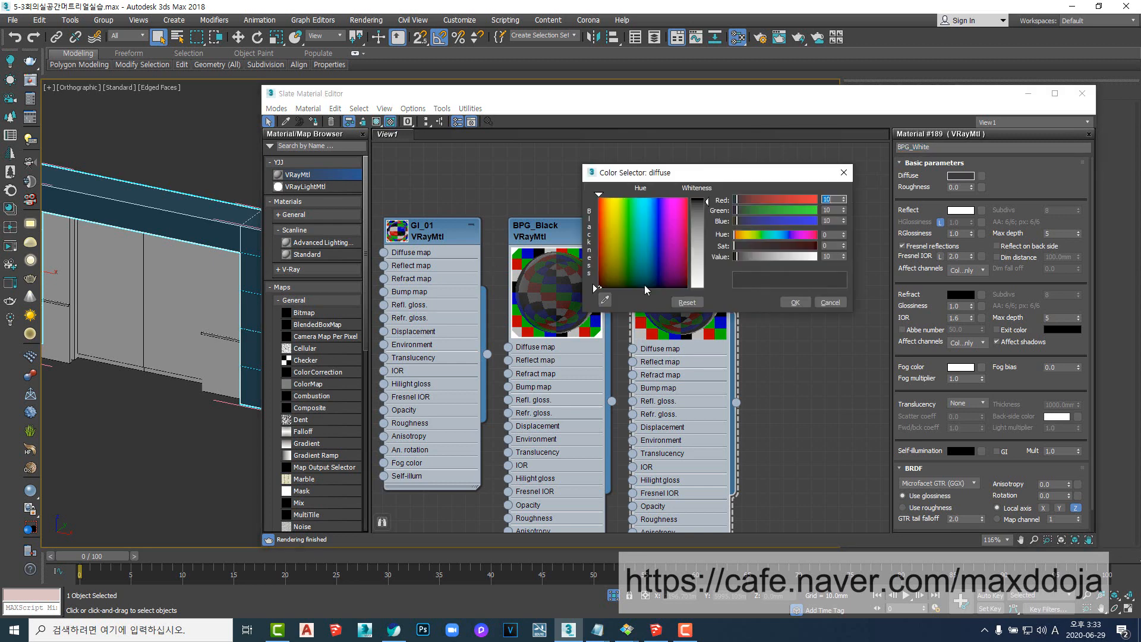
{"action": "left_click_drag", "start_coordinate": [740, 256], "coordinate": [805, 255]}
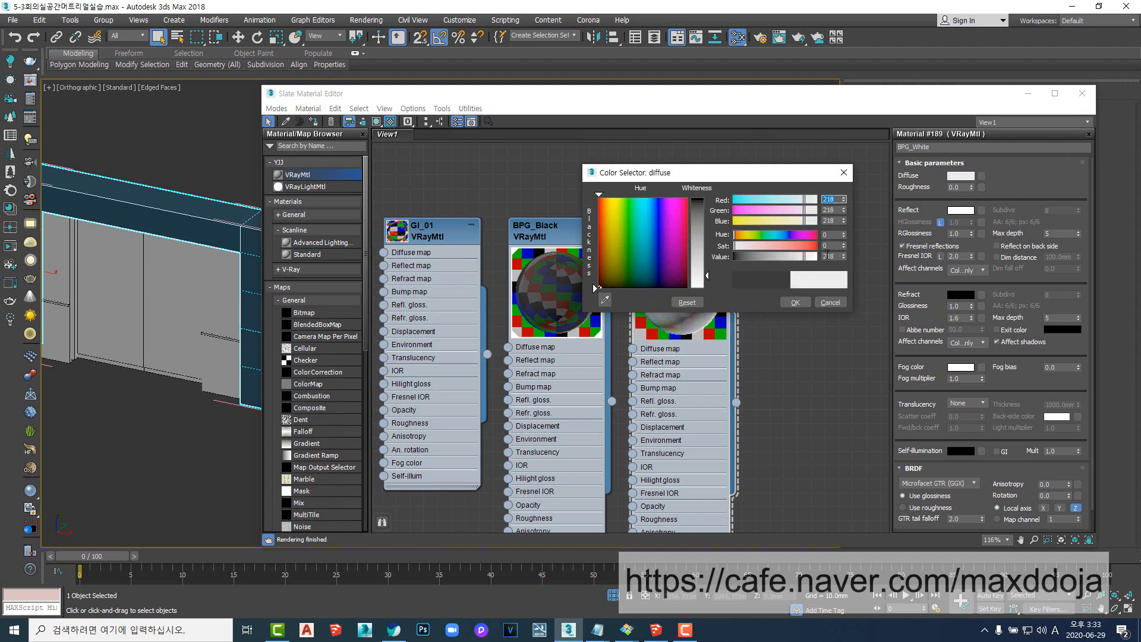
{"action": "type", "text": "220"}
{"action": "key", "text": "Return"}
{"action": "left_click", "coordinate": [772, 236]}
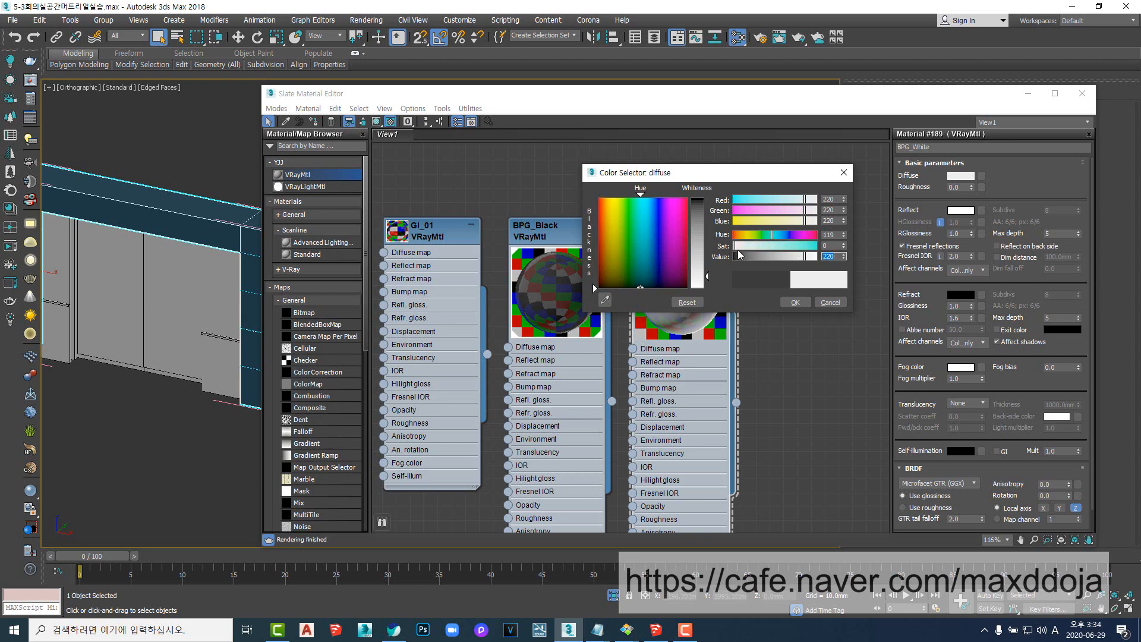
{"action": "double_click", "coordinate": [828, 235]}
{"action": "type", "text": "120"}
{"action": "key", "text": "Tab"}
{"action": "type", "text": "10"}
{"action": "key", "text": "Return"}
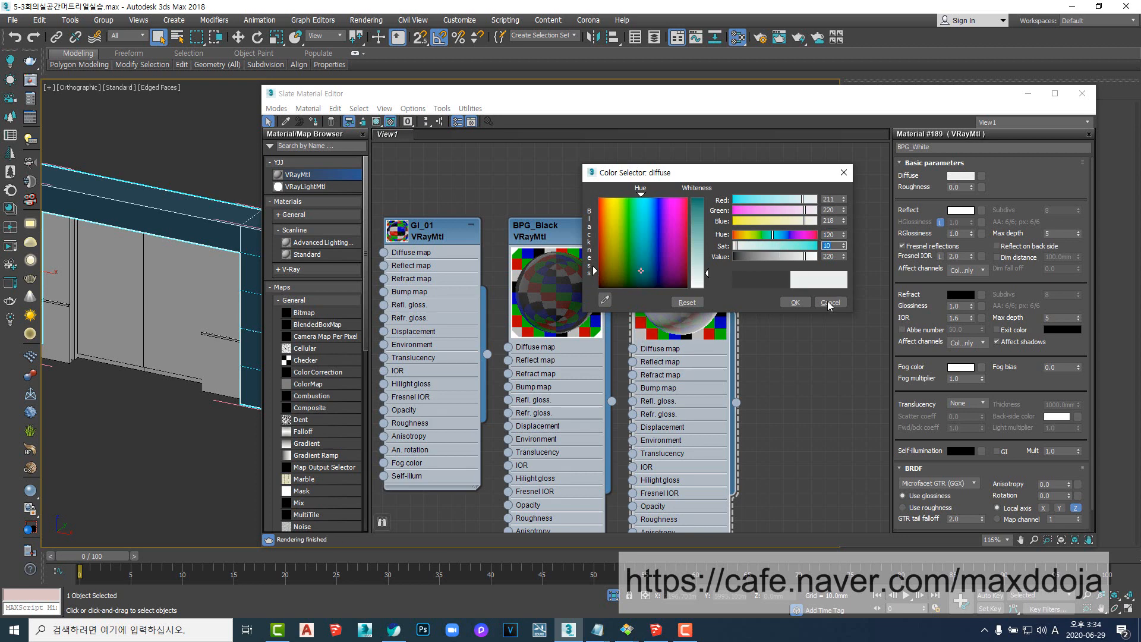
{"action": "left_click", "coordinate": [795, 302]}
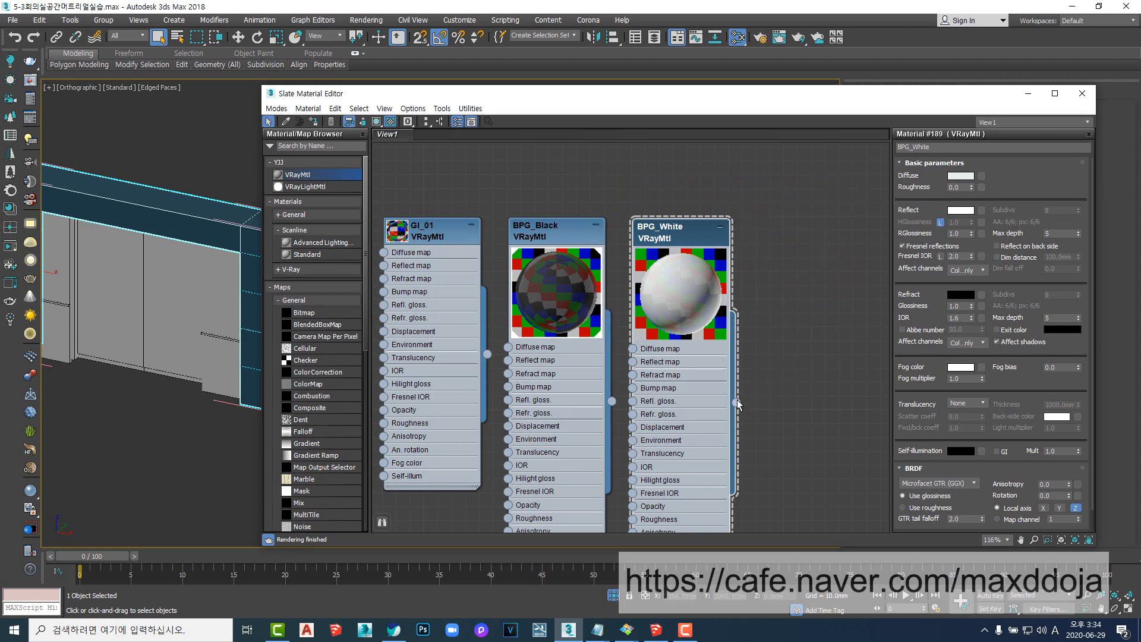
- Assign the BPG_White material to the grey panels flanking the doors and select the thin trim strips of the door wall
{"action": "left_click_drag", "start_coordinate": [738, 405], "coordinate": [224, 301]}
{"action": "scroll", "coordinate": [224, 299], "scroll_direction": "down", "scroll_amount": 5}
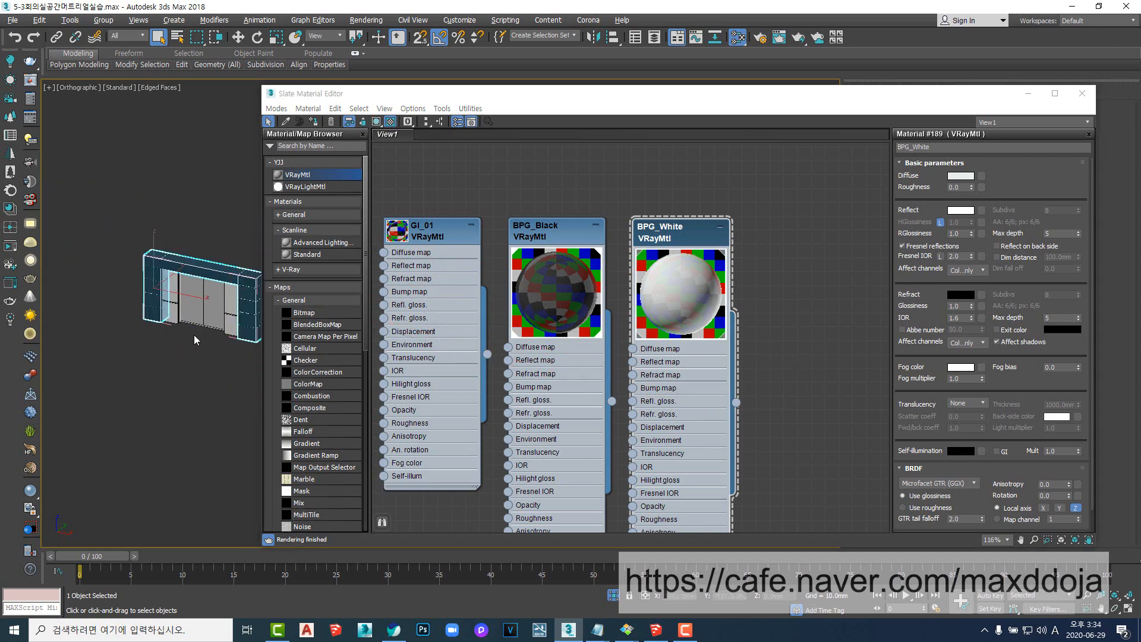
{"action": "scroll", "coordinate": [223, 299], "scroll_direction": "up", "scroll_amount": 5}
{"action": "scroll", "coordinate": [190, 329], "scroll_direction": "down", "scroll_amount": 5}
{"action": "middle_click_drag", "start_coordinate": [229, 331], "coordinate": [136, 339]}
{"action": "scroll", "coordinate": [206, 360], "scroll_direction": "up", "scroll_amount": 3}
{"action": "middle_click_drag", "start_coordinate": [206, 361], "coordinate": [201, 330], "text": "alt"}
{"action": "scroll", "coordinate": [225, 306], "scroll_direction": "up", "scroll_amount": 6}
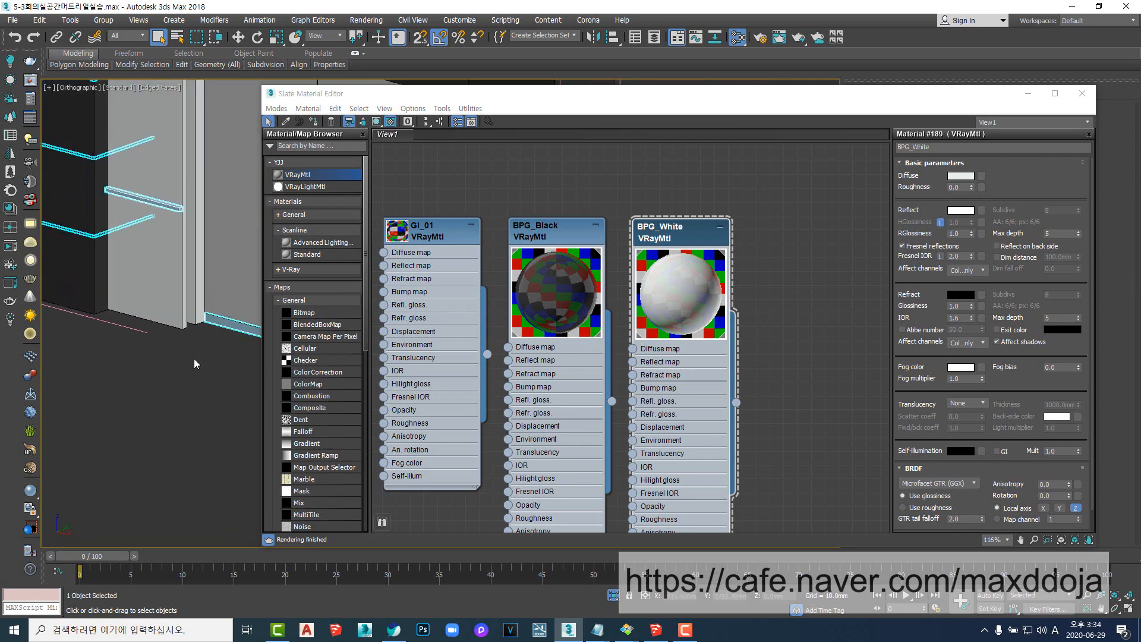
{"action": "scroll", "coordinate": [230, 304], "scroll_direction": "down", "scroll_amount": 5}
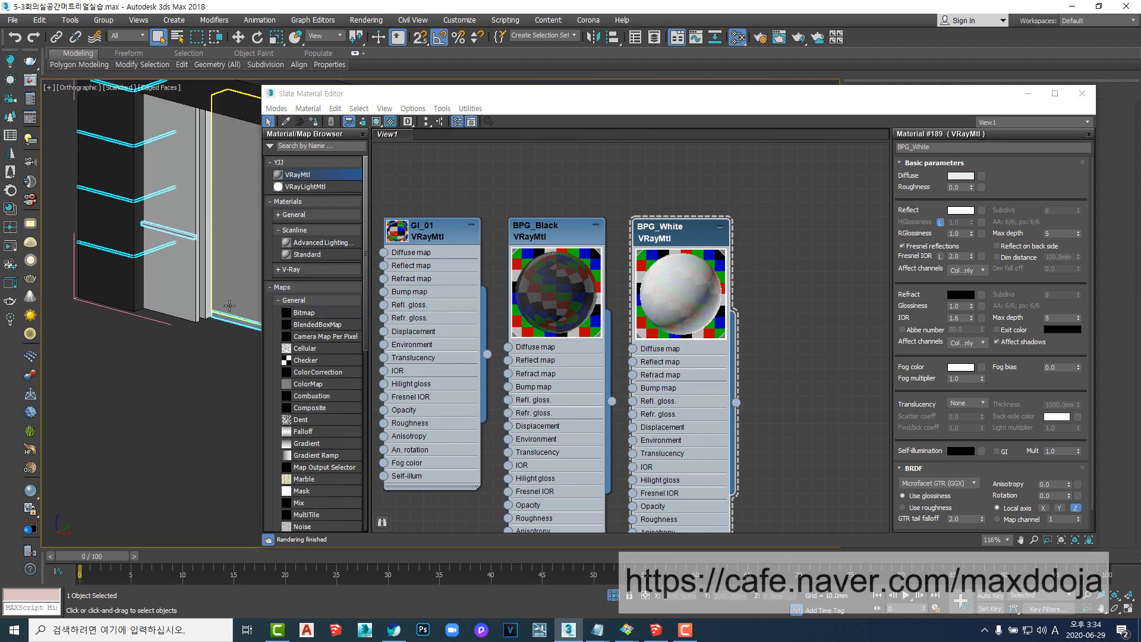
- Shrink the BPG_White and BPG_Black previews and add a new VRayMtl named Metal_01 beside them
{"action": "double_click", "coordinate": [673, 289]}
{"action": "double_click", "coordinate": [559, 290]}
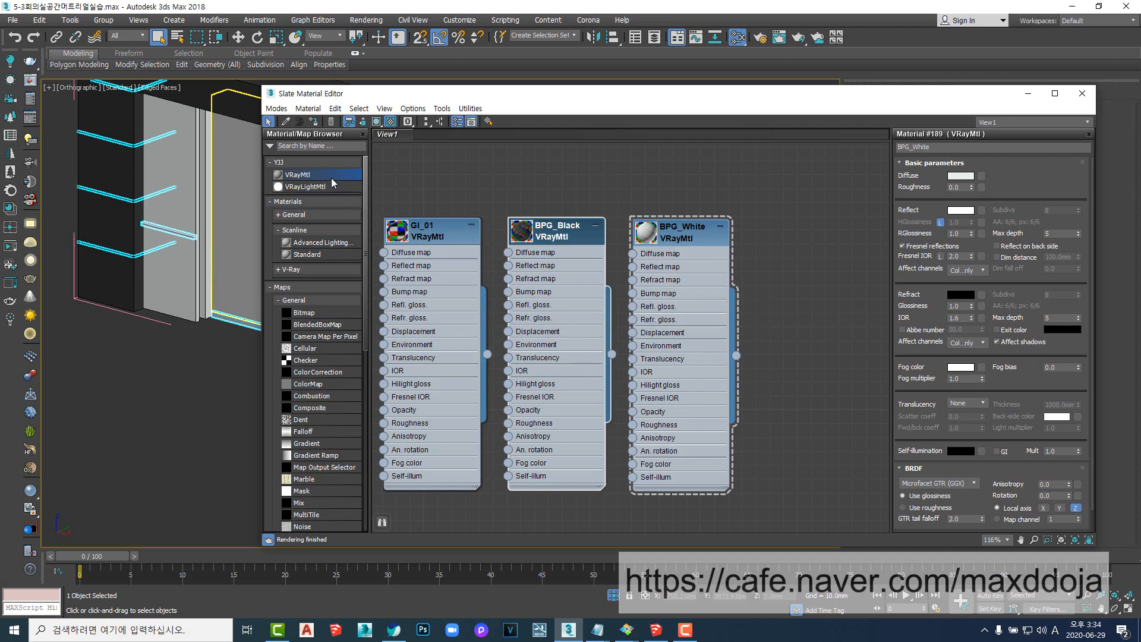
{"action": "left_click_drag", "start_coordinate": [334, 183], "coordinate": [807, 240]}
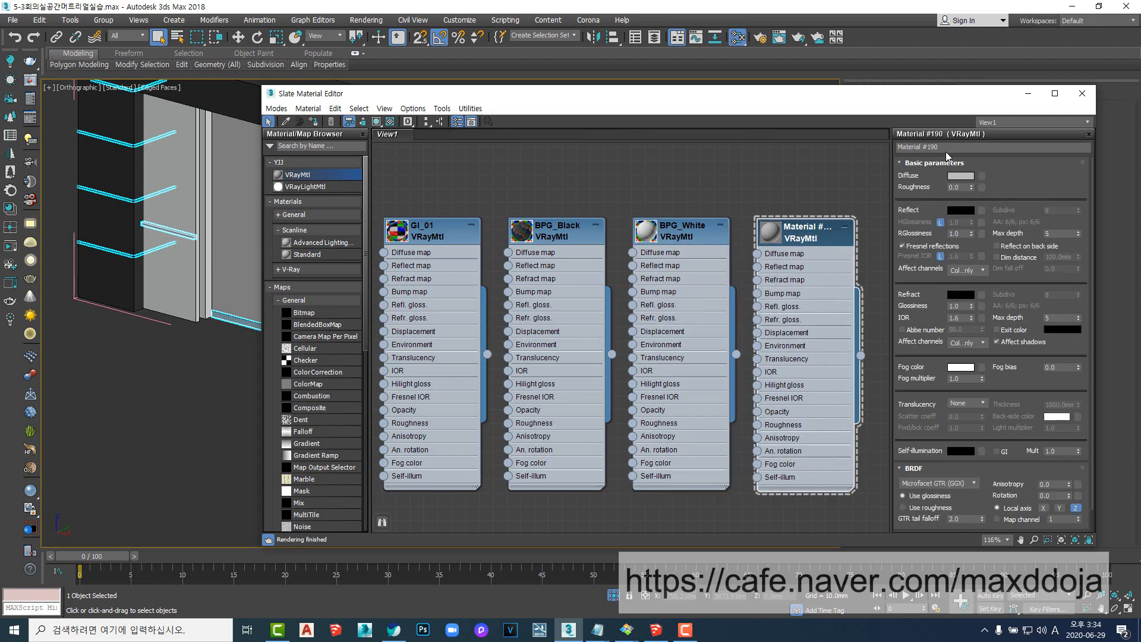
{"action": "type", "text": "M"}
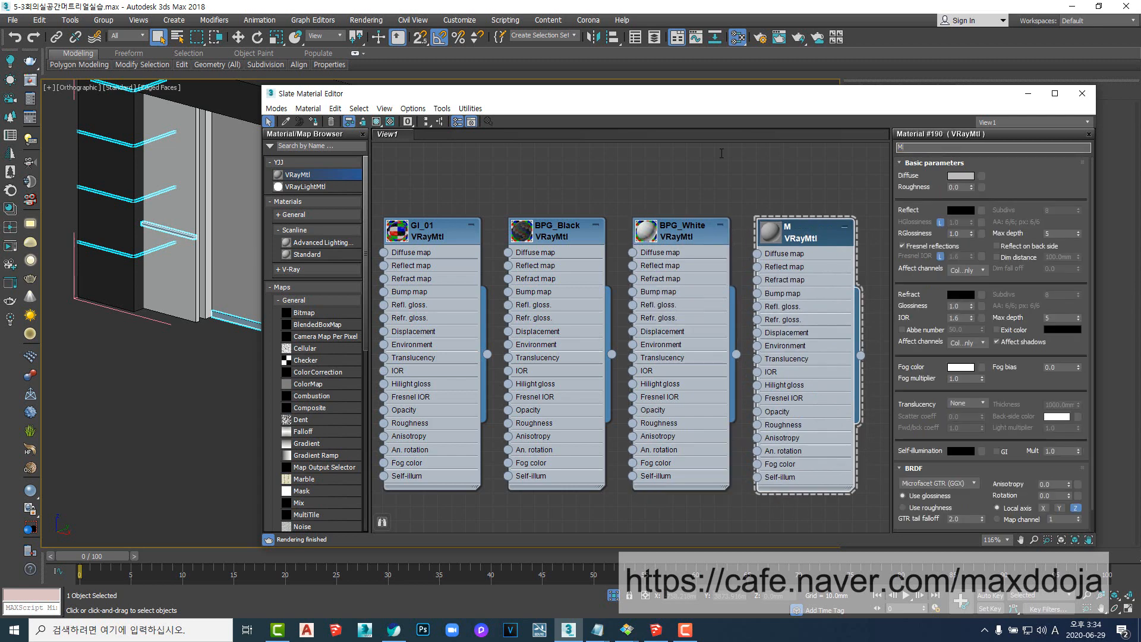
{"action": "type", "text": "ea"}
{"action": "key", "text": "BackSpace"}
- Set the Metal_01 reflection colour to pure white, value 255
{"action": "left_click", "coordinate": [958, 210]}
{"action": "left_click_drag", "start_coordinate": [705, 233], "coordinate": [705, 291]}
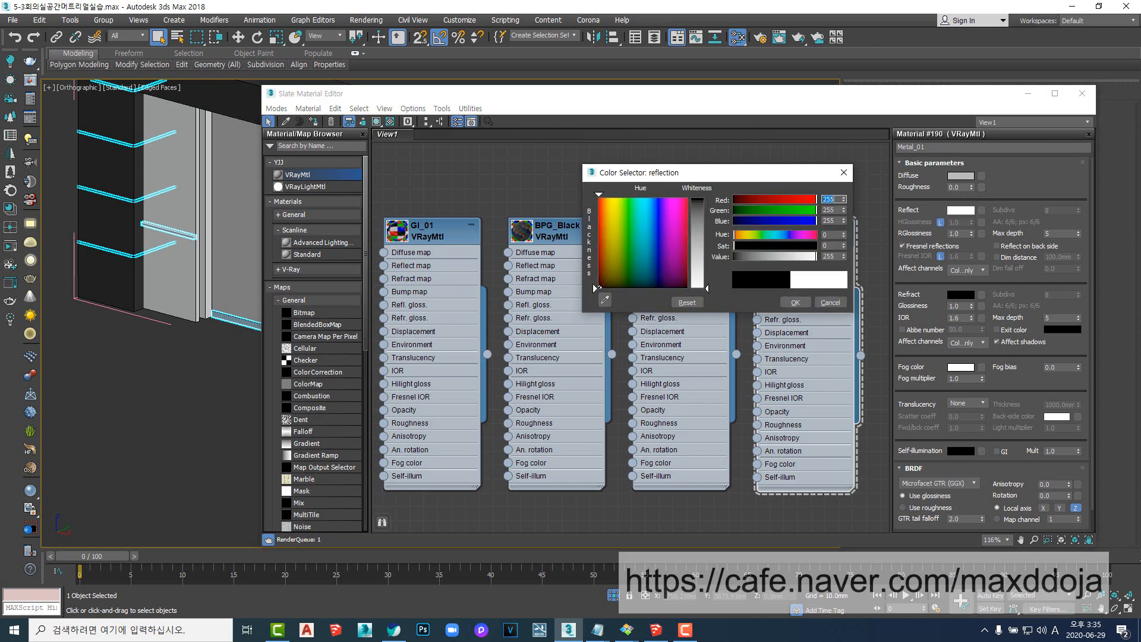
{"action": "left_click", "coordinate": [794, 303]}
{"action": "left_click_drag", "start_coordinate": [709, 94], "coordinate": [715, 77]}
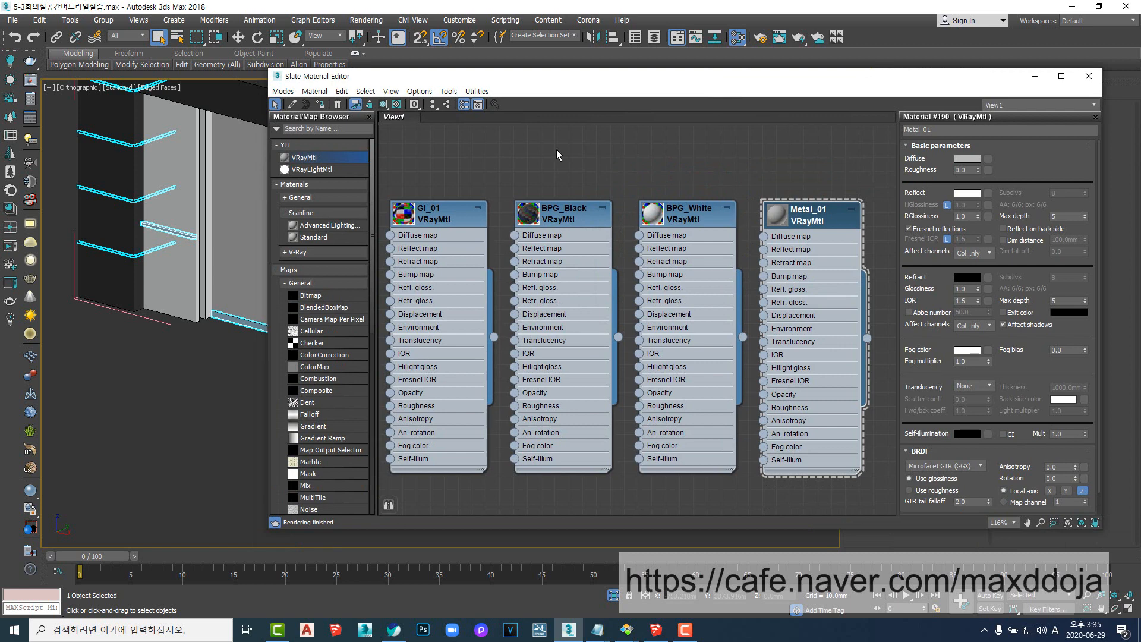
- Enlarge the Metal_01 preview, then unlock its Fresnel IOR and set it to 15
{"action": "double_click", "coordinate": [781, 223]}
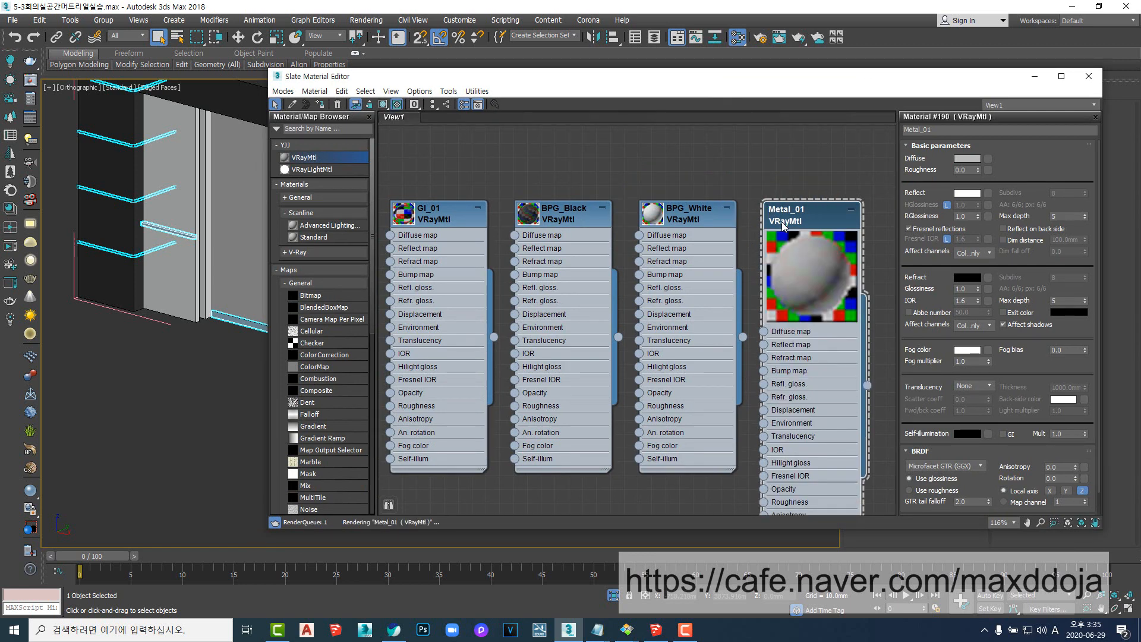
{"action": "left_click_drag", "start_coordinate": [806, 225], "coordinate": [808, 178]}
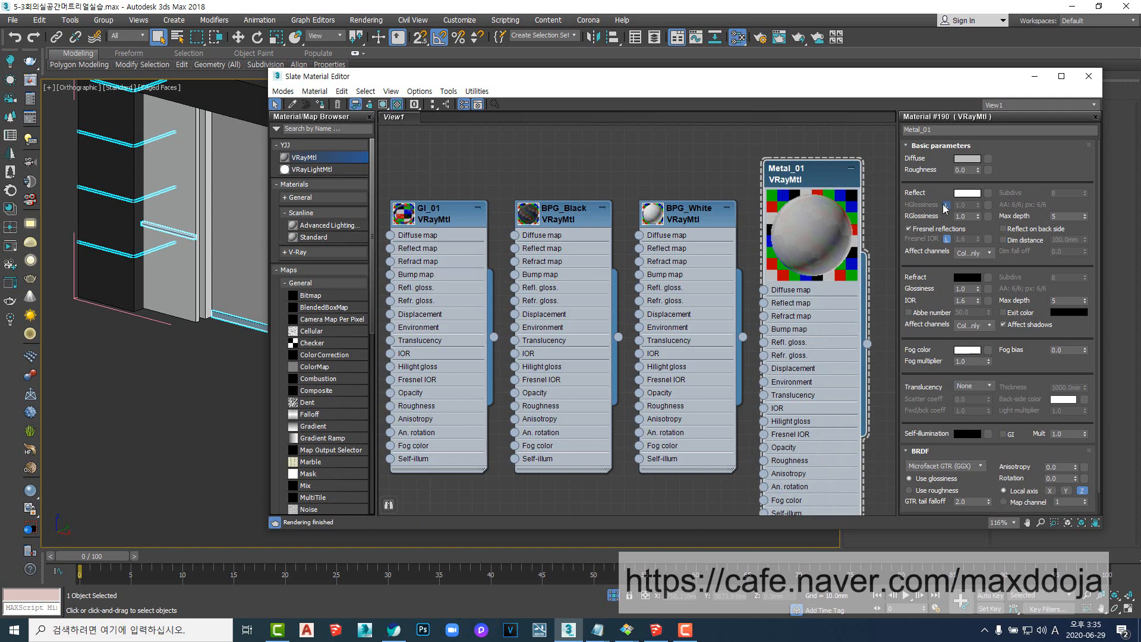
{"action": "left_click", "coordinate": [947, 240]}
{"action": "type", "text": "15"}
{"action": "key", "text": "Return"}
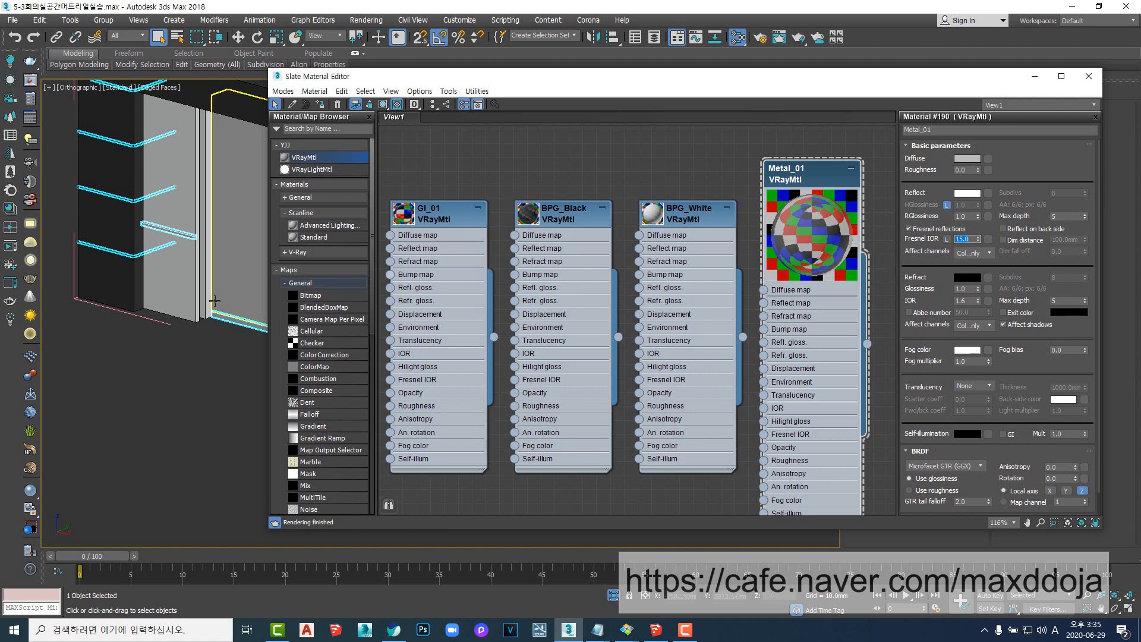
- Assign Metal_01 to the selected trim strips and baseboard, then shrink its preview and realign its node with the others
{"action": "left_click_drag", "start_coordinate": [868, 349], "coordinate": [225, 326]}
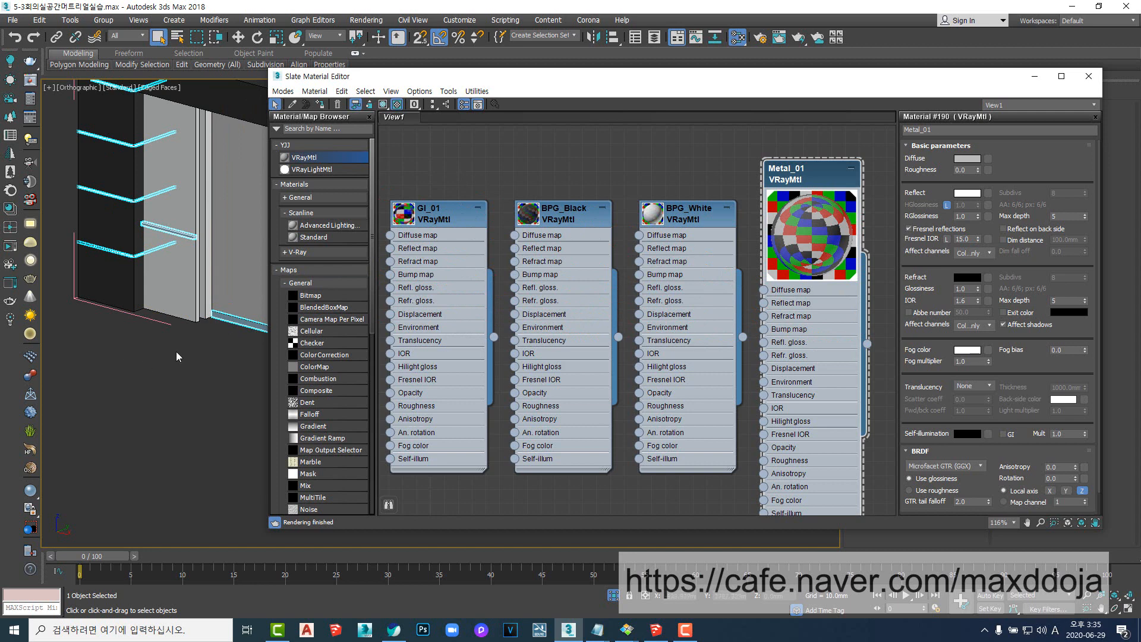
{"action": "middle_click_drag", "start_coordinate": [177, 353], "coordinate": [814, 144], "text": "alt"}
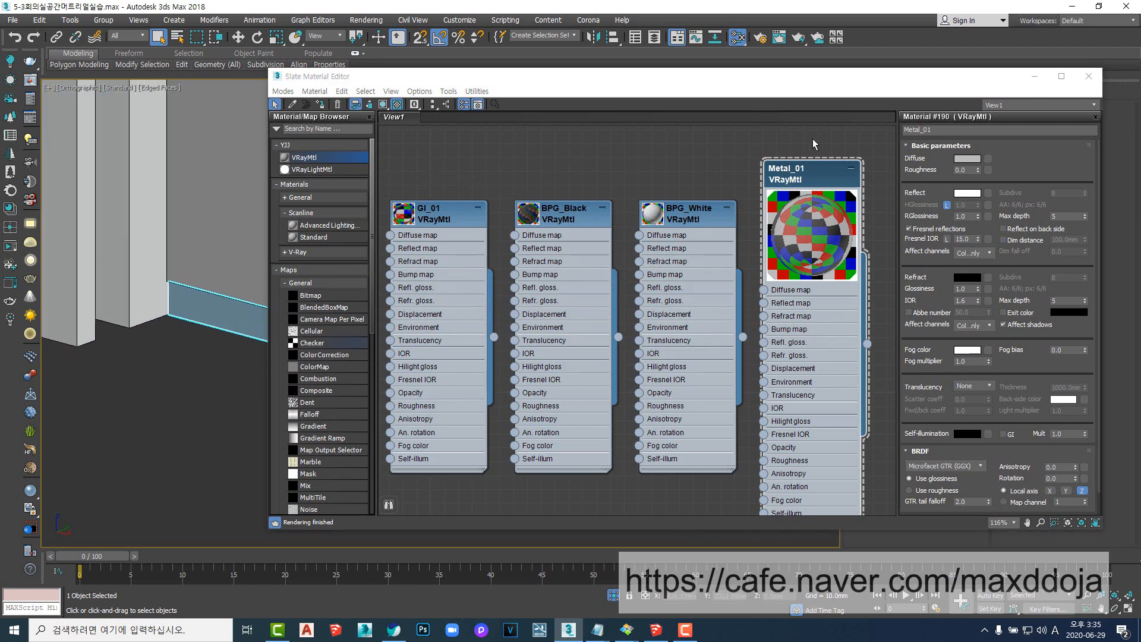
{"action": "double_click", "coordinate": [816, 240]}
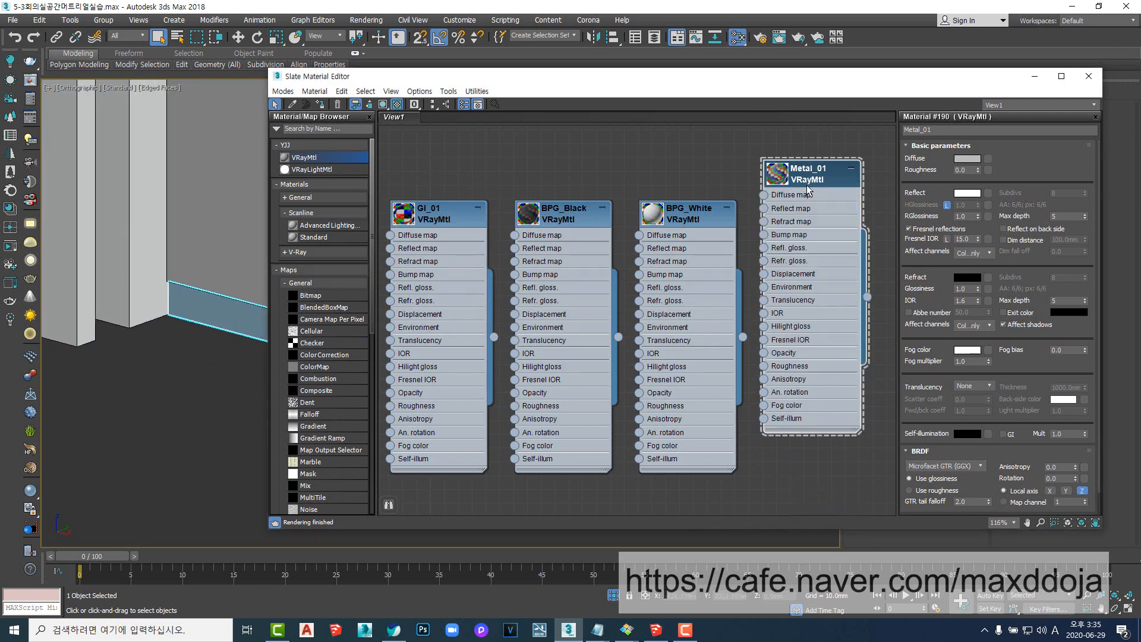
{"action": "left_click_drag", "start_coordinate": [804, 182], "coordinate": [805, 223]}
- Clear the selection and select the large door panels in the middle of the door wall
{"action": "scroll", "coordinate": [177, 348], "scroll_direction": "down", "scroll_amount": 10}
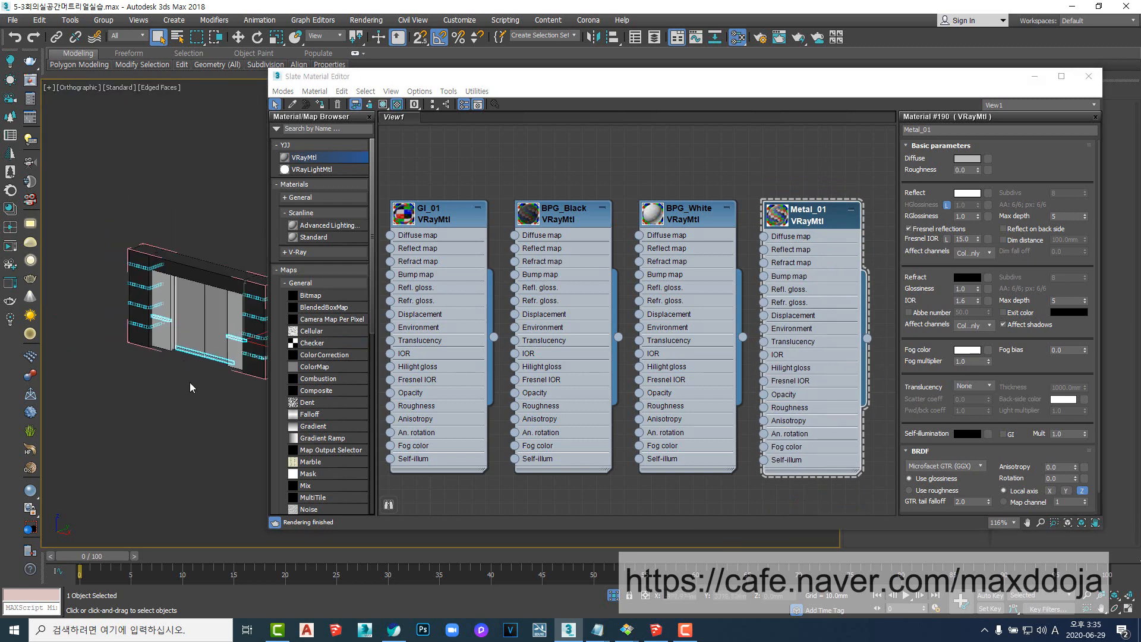
{"action": "left_click", "coordinate": [193, 409]}
{"action": "scroll", "coordinate": [193, 342], "scroll_direction": "up", "scroll_amount": 6}
{"action": "left_click", "coordinate": [193, 341]}
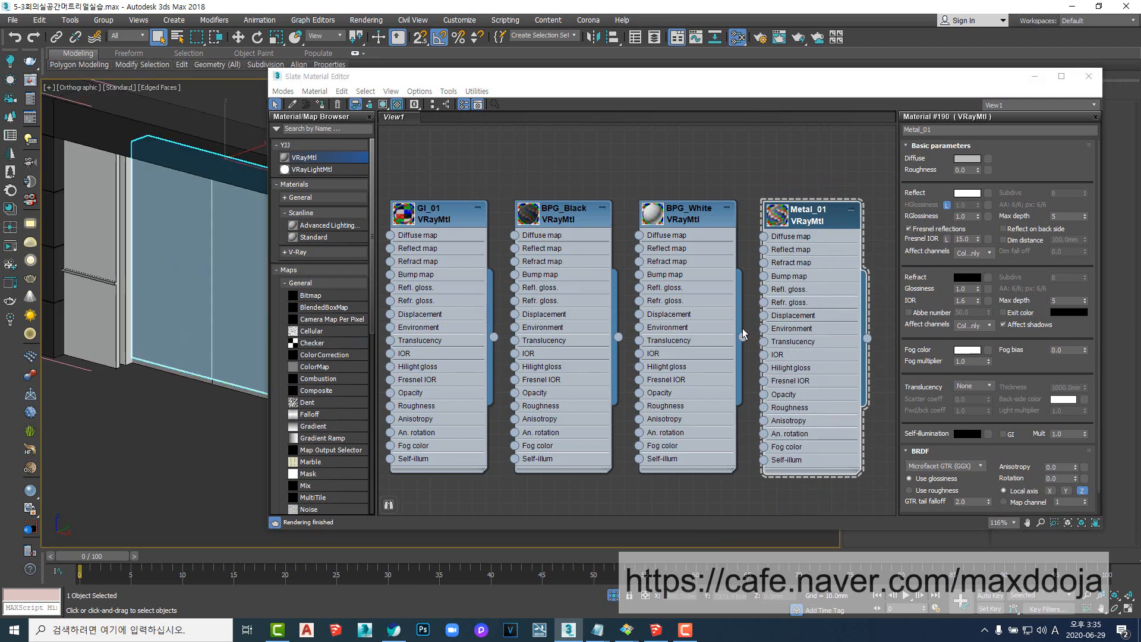
- Collapse the VP_01, Fr_01, Gl_01, BPG_Black and BPG_White material nodes into one compact row
{"action": "middle_click_drag", "start_coordinate": [744, 330], "coordinate": [864, 236]}
{"action": "scroll", "coordinate": [721, 299], "scroll_direction": "down", "scroll_amount": 2}
{"action": "middle_click_drag", "start_coordinate": [557, 311], "coordinate": [603, 355]}
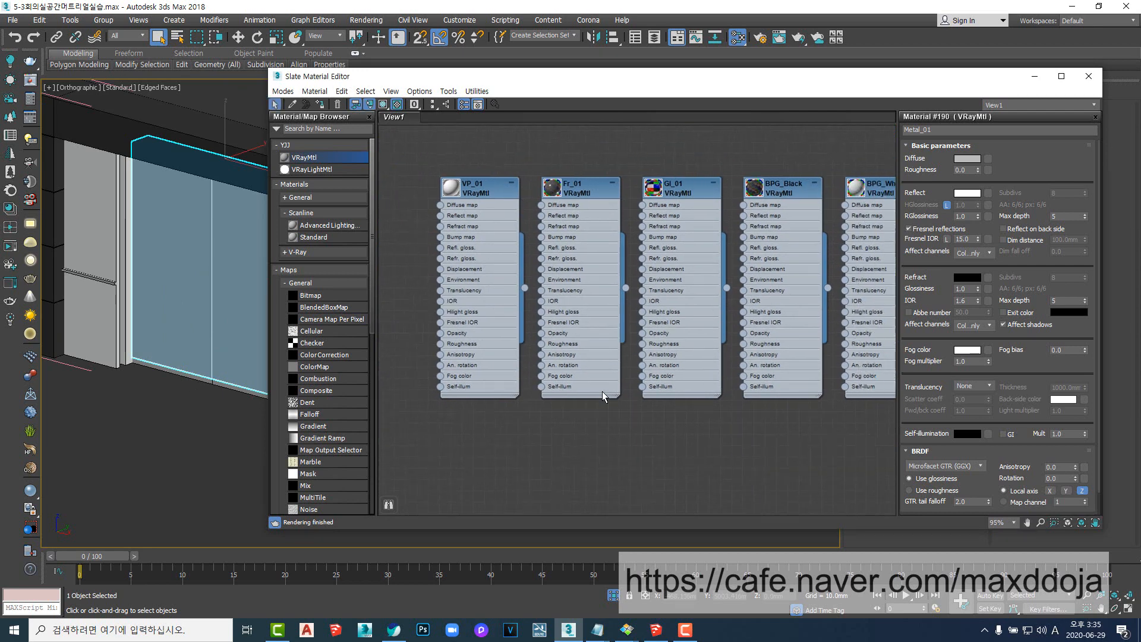
{"action": "double_click", "coordinate": [495, 198]}
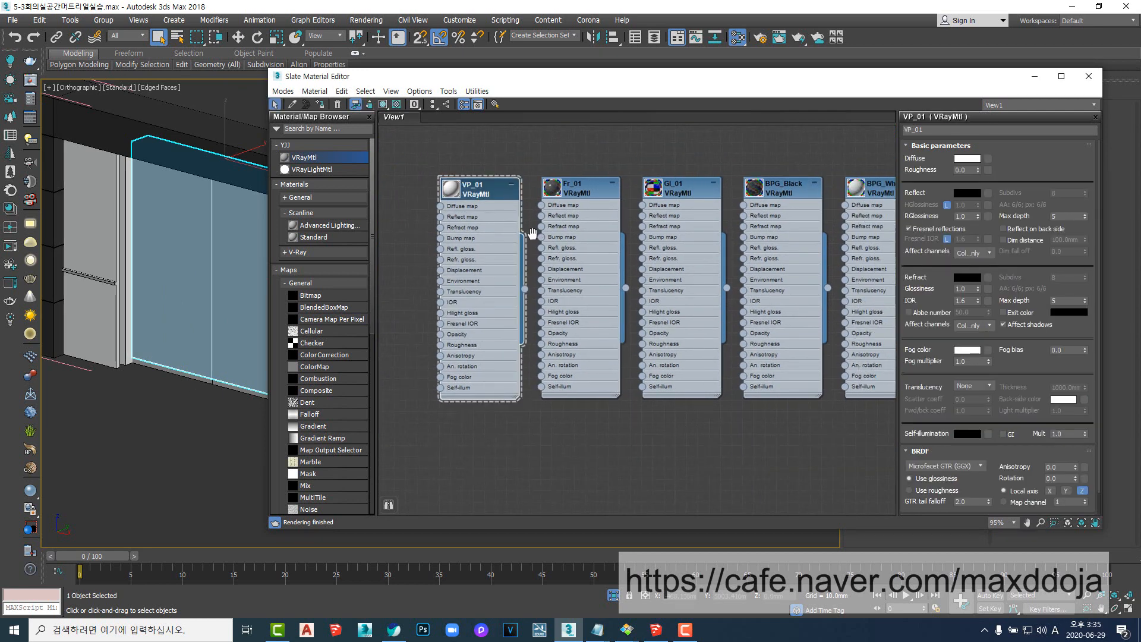
{"action": "middle_click_drag", "start_coordinate": [592, 179], "coordinate": [562, 205]}
{"action": "key", "text": "h"}
{"action": "left_click", "coordinate": [558, 231]}
{"action": "key", "text": "h"}
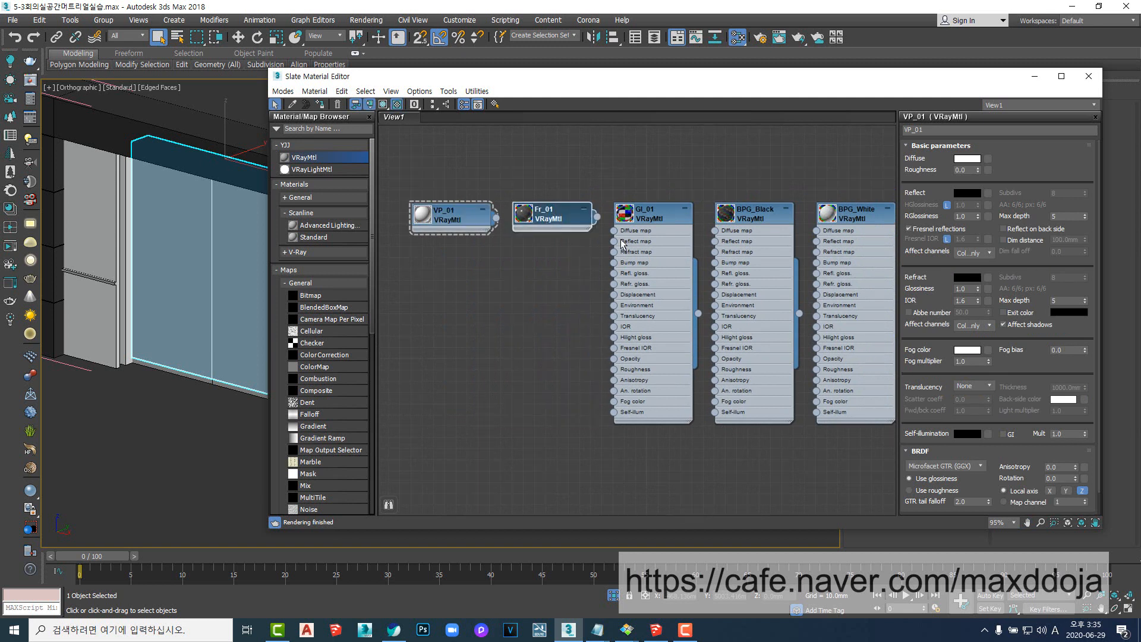
{"action": "left_click", "coordinate": [648, 222]}
{"action": "key", "text": "h"}
{"action": "left_click", "coordinate": [757, 209]}
{"action": "key", "text": "h"}
{"action": "left_click", "coordinate": [871, 215]}
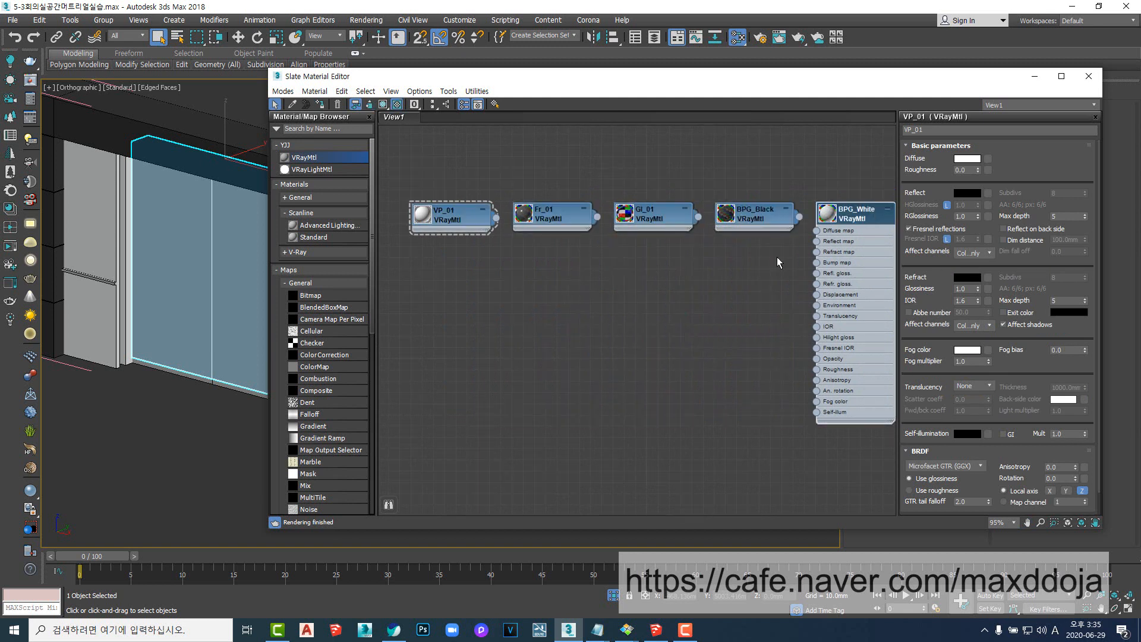
{"action": "key", "text": "h"}
{"action": "middle_click_drag", "start_coordinate": [680, 285], "coordinate": [553, 302]}
{"action": "scroll", "coordinate": [659, 323], "scroll_direction": "down", "scroll_amount": 2}
{"action": "middle_click_drag", "start_coordinate": [615, 347], "coordinate": [698, 316]}
{"action": "scroll", "coordinate": [444, 270], "scroll_direction": "up", "scroll_amount": 1}
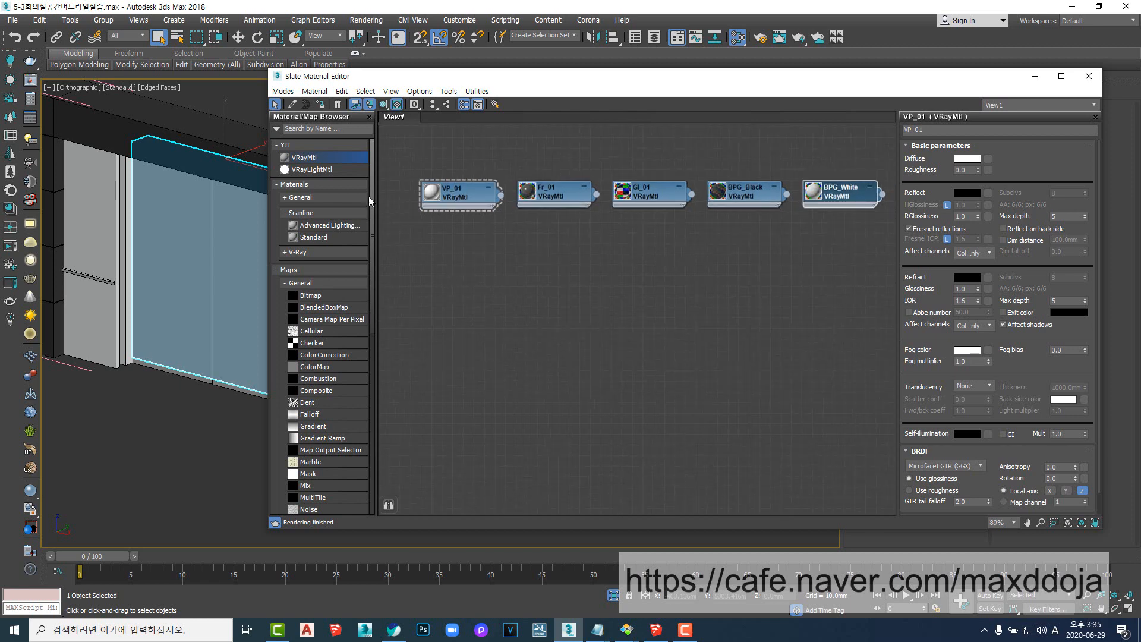
- Create a new VRayMtl below the row of material nodes and name it FB_01
{"action": "left_click_drag", "start_coordinate": [329, 158], "coordinate": [467, 299]}
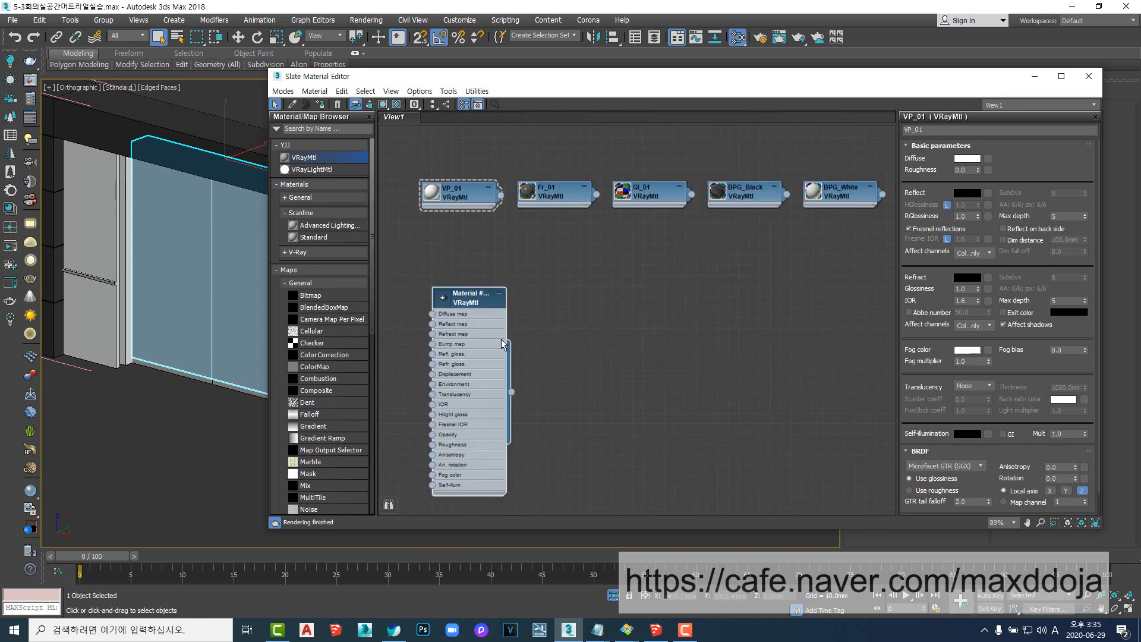
{"action": "double_click", "coordinate": [466, 300]}
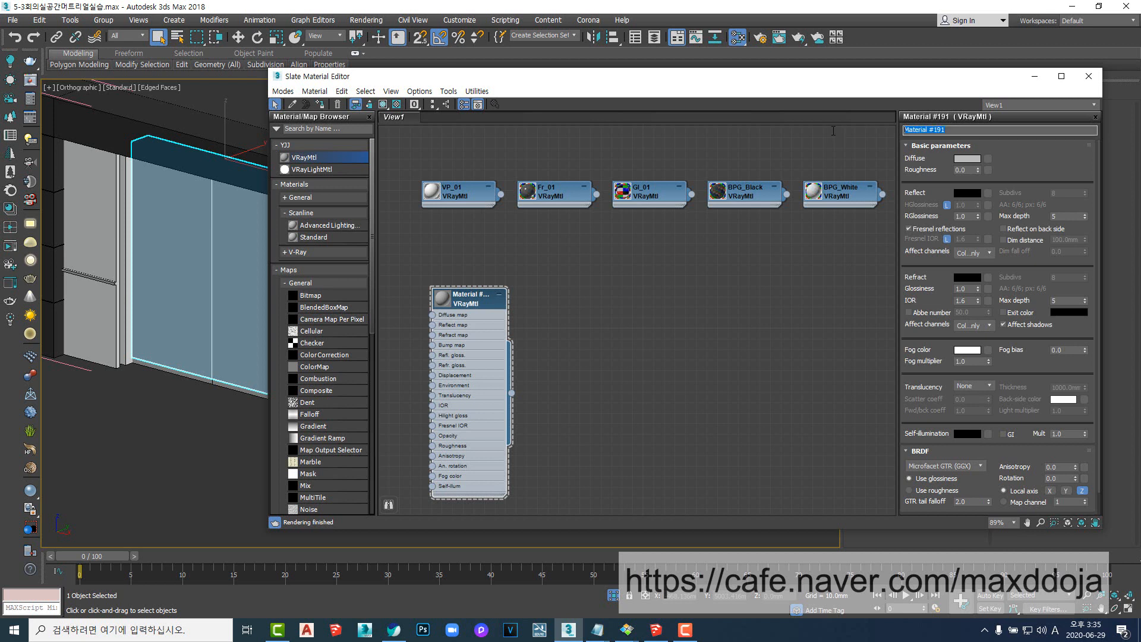
{"action": "type", "text": "FB_01"}
{"action": "key", "text": "Return"}
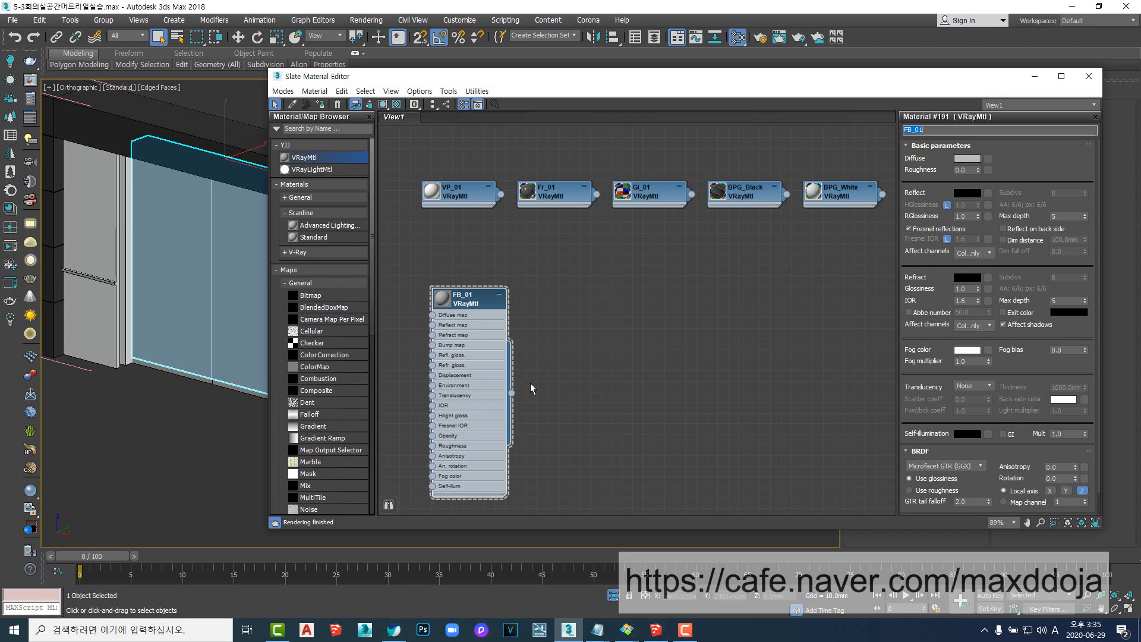
- Open File Explorer, browse to D:\Work\5-3회의실공간머트리얼실습 and select FB_B01.jpg
{"action": "key", "text": "alt"}
{"action": "key", "text": "super+e"}
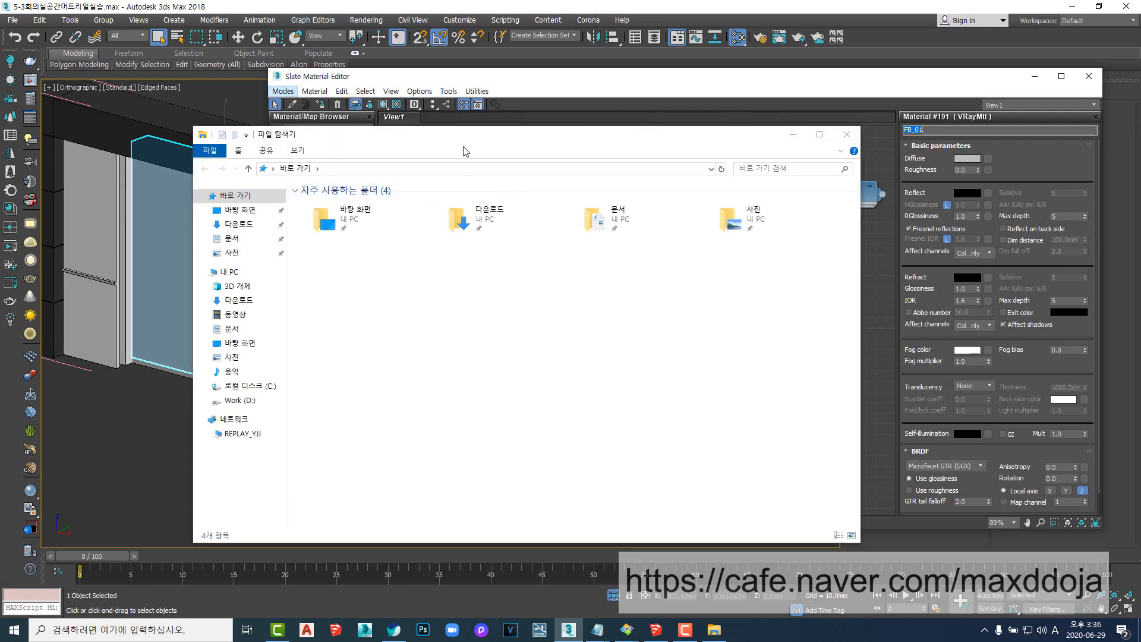
{"action": "left_click_drag", "start_coordinate": [567, 141], "coordinate": [695, 107]}
{"action": "left_click", "coordinate": [629, 367]}
{"action": "left_click", "coordinate": [683, 263]}
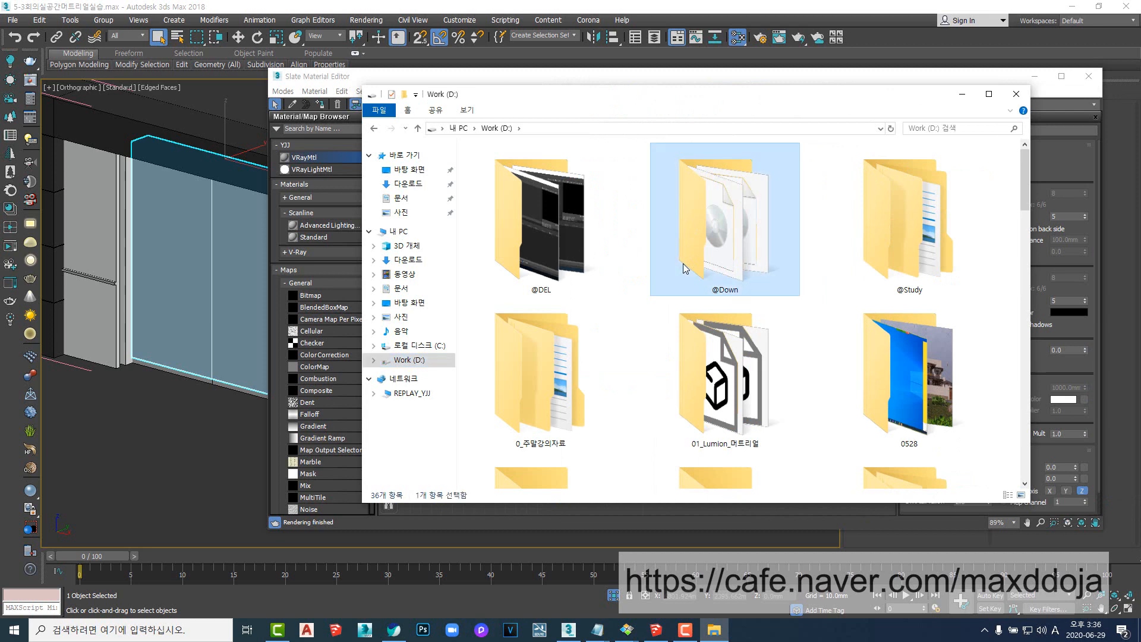
{"action": "scroll", "coordinate": [683, 262], "scroll_direction": "down", "scroll_amount": 5}
{"action": "double_click", "coordinate": [725, 254]}
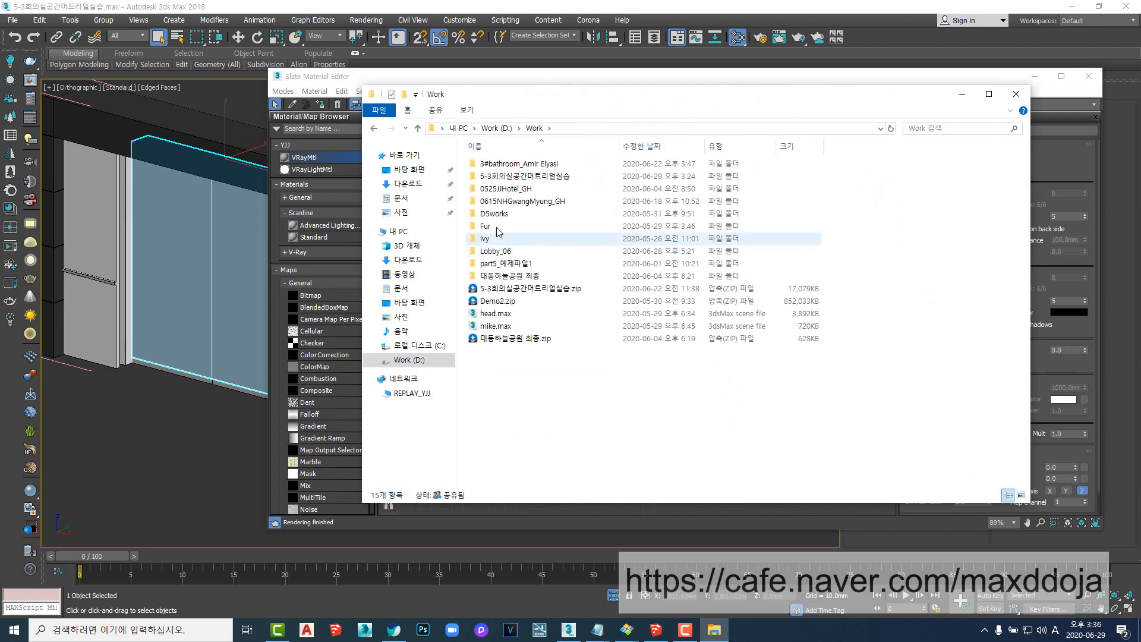
{"action": "double_click", "coordinate": [505, 176]}
{"action": "left_click", "coordinate": [609, 302]}
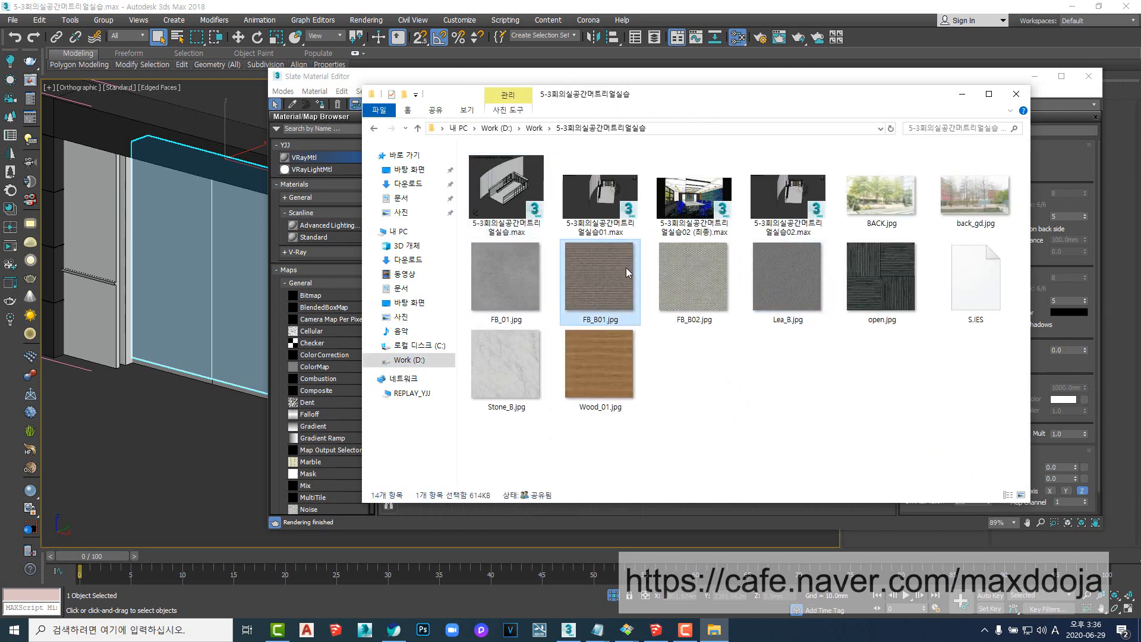
- Bring FB_B01.jpg into the Slate material view as a Bitmap node, then minimize File Explorer
{"action": "left_click_drag", "start_coordinate": [620, 103], "coordinate": [207, 208]}
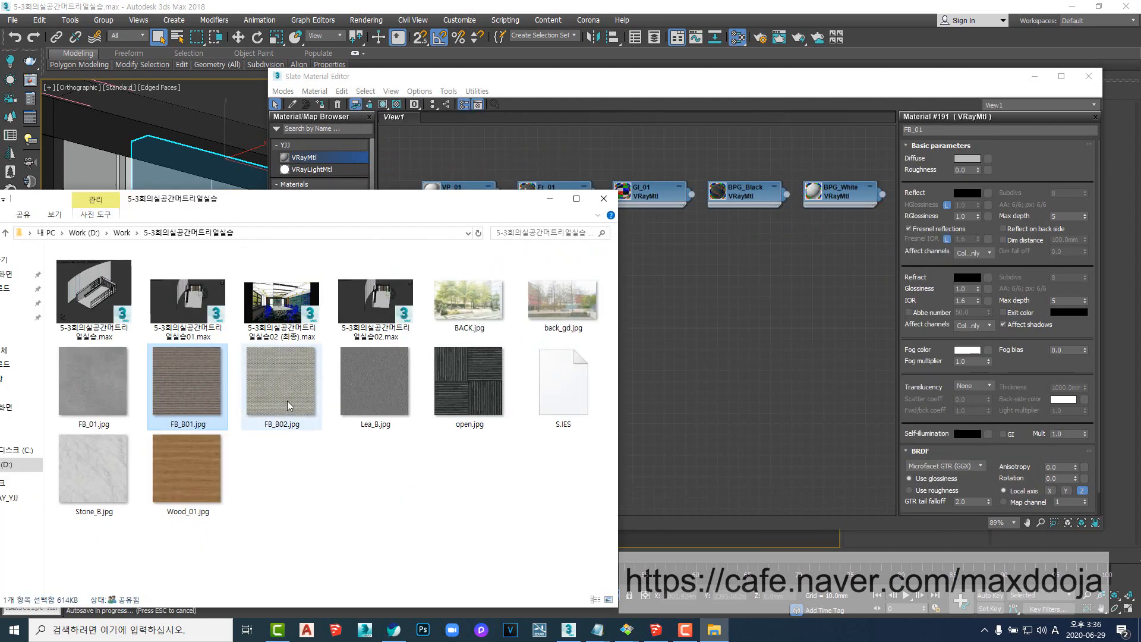
{"action": "left_click_drag", "start_coordinate": [638, 340], "coordinate": [657, 324]}
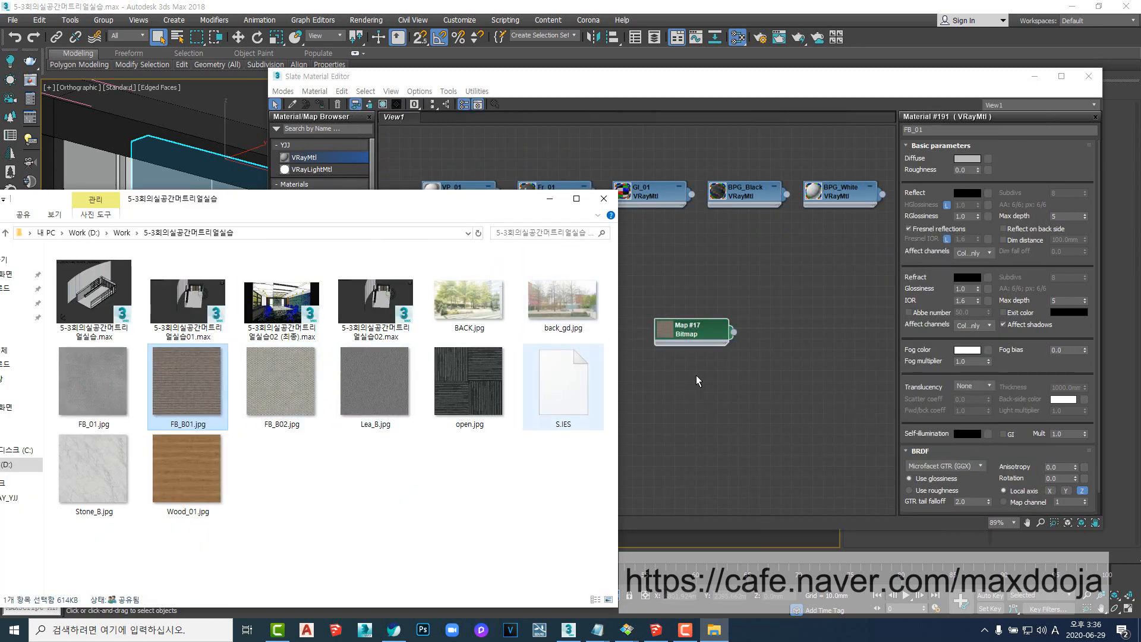
{"action": "left_click_drag", "start_coordinate": [321, 207], "coordinate": [708, 151]}
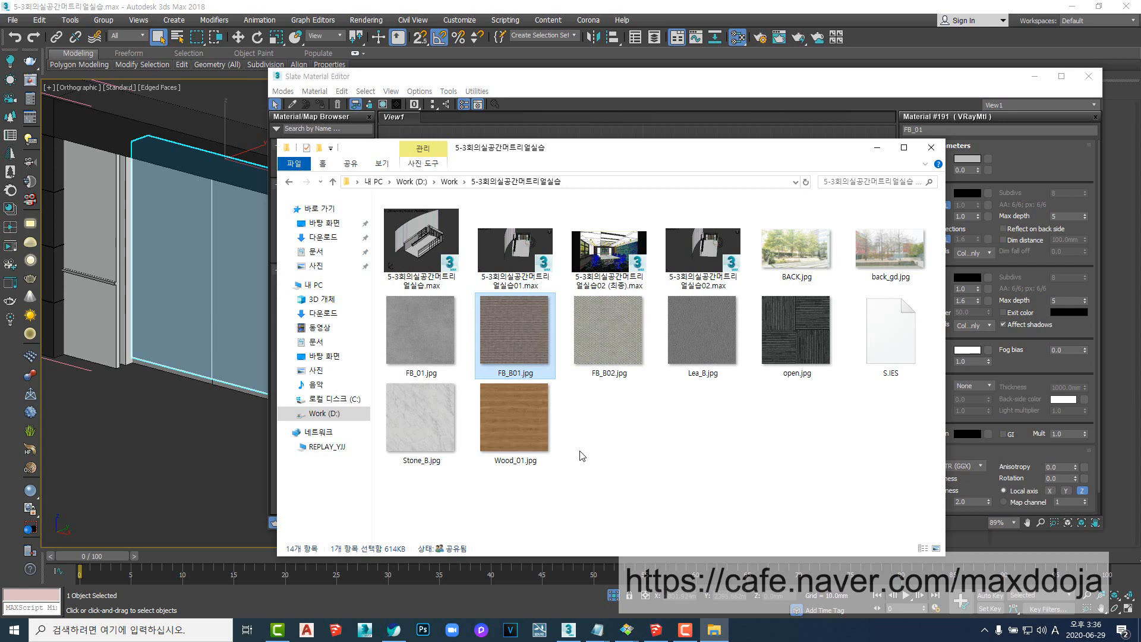
{"action": "left_click", "coordinate": [877, 148]}
- Place the fabric bitmap beside FB_01, connect it to the Diffuse map input and enlarge the FB_01 preview
{"action": "left_click_drag", "start_coordinate": [691, 327], "coordinate": [365, 298]}
{"action": "middle_click_drag", "start_coordinate": [430, 346], "coordinate": [602, 287]}
{"action": "scroll", "coordinate": [602, 288], "scroll_direction": "up", "scroll_amount": 3}
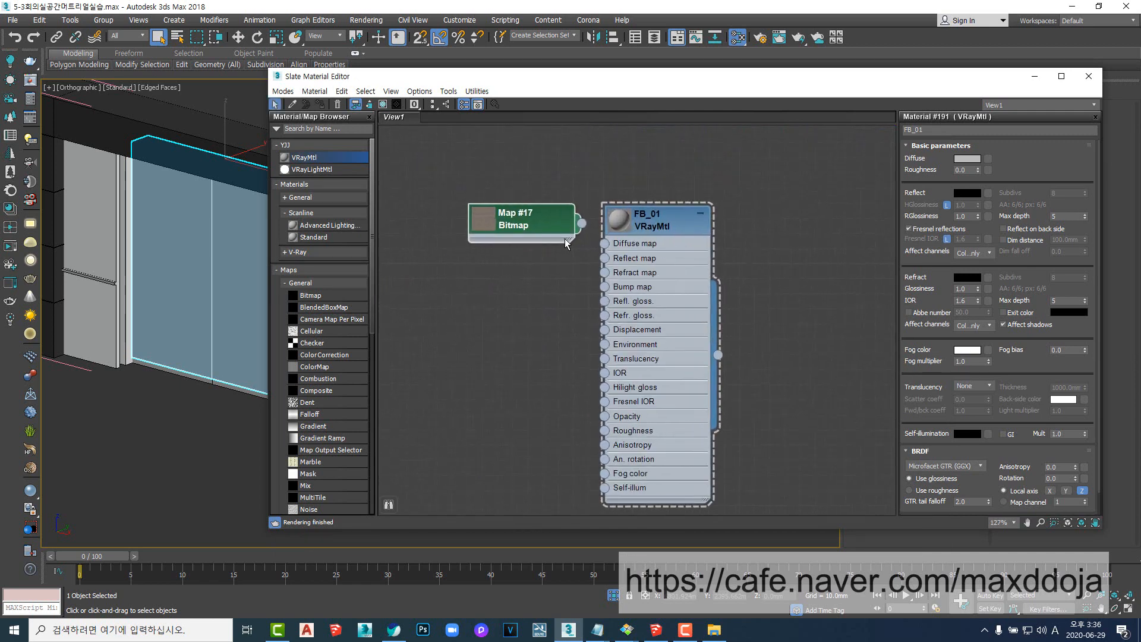
{"action": "left_click_drag", "start_coordinate": [544, 245], "coordinate": [491, 245]}
{"action": "left_click_drag", "start_coordinate": [584, 244], "coordinate": [606, 246]}
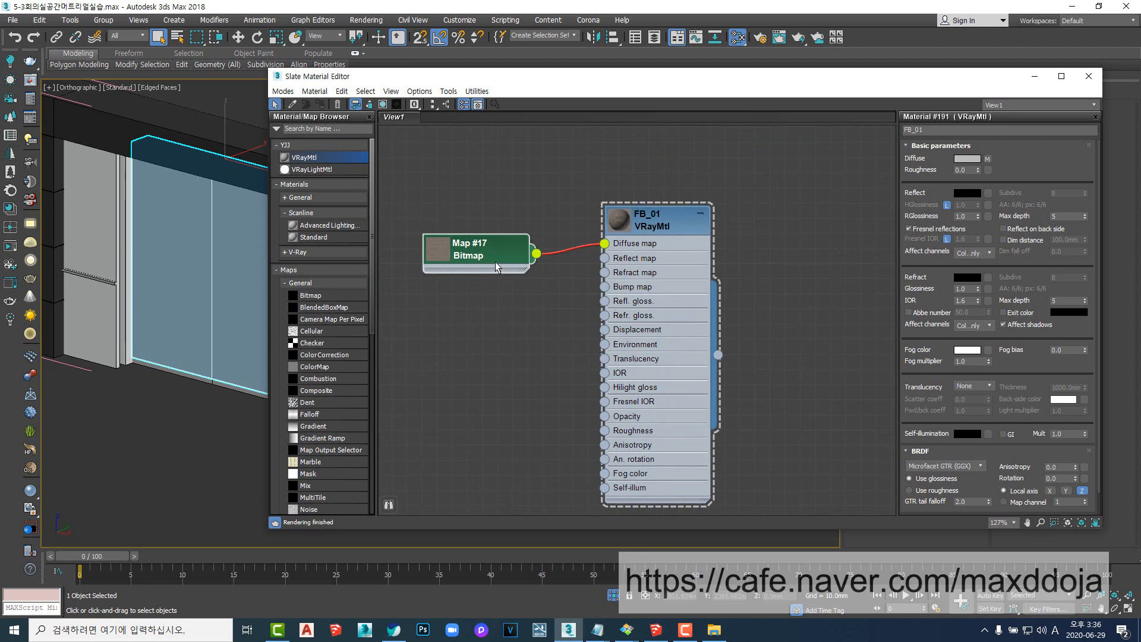
{"action": "left_click_drag", "start_coordinate": [512, 259], "coordinate": [482, 289]}
{"action": "double_click", "coordinate": [624, 223]}
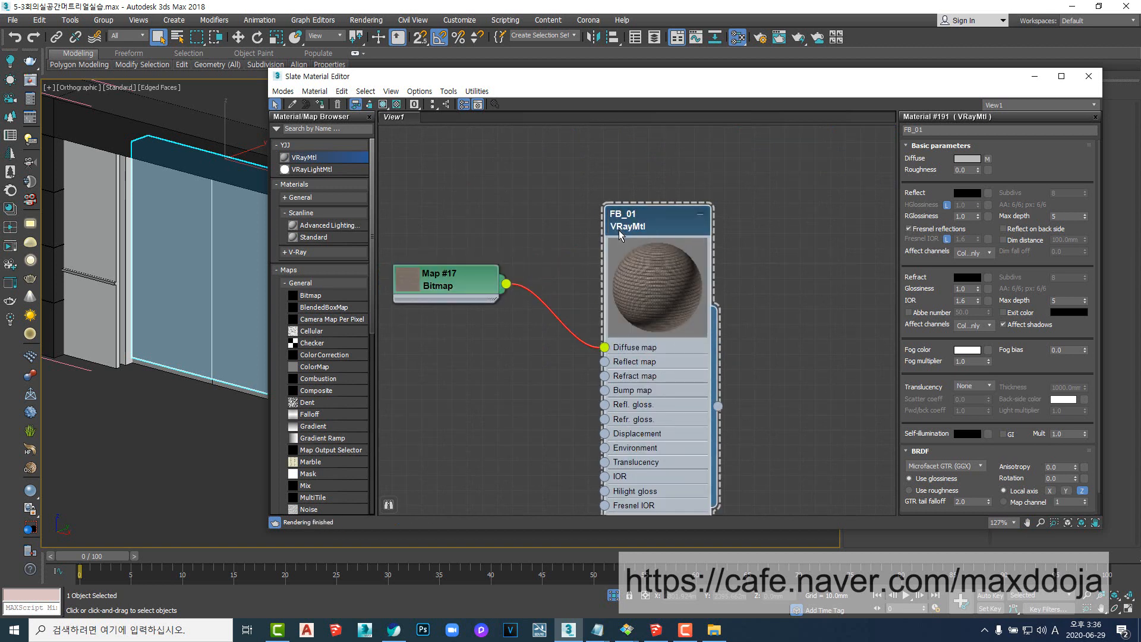
- Connect the same bitmap to FB_01's Bump map input as well, then enlarge the bitmap preview and reposition its node
{"action": "middle_click_drag", "start_coordinate": [585, 304], "coordinate": [634, 254]}
{"action": "left_click_drag", "start_coordinate": [506, 233], "coordinate": [654, 342]}
{"action": "left_click_drag", "start_coordinate": [468, 238], "coordinate": [486, 221]}
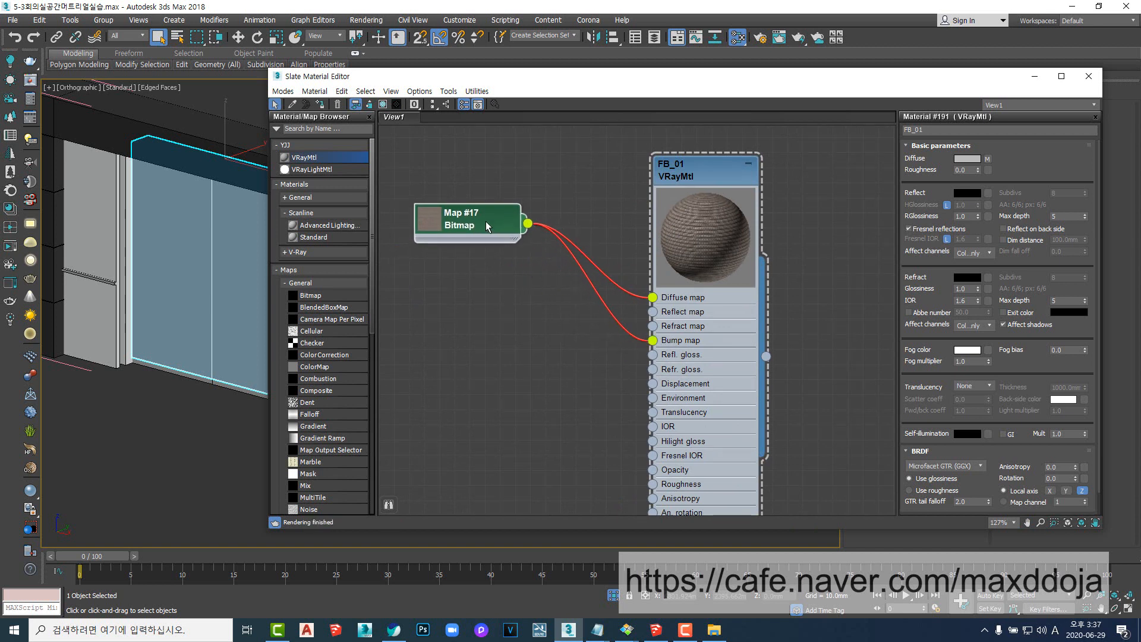
{"action": "double_click", "coordinate": [421, 219]}
{"action": "middle_click_drag", "start_coordinate": [555, 358], "coordinate": [578, 362]}
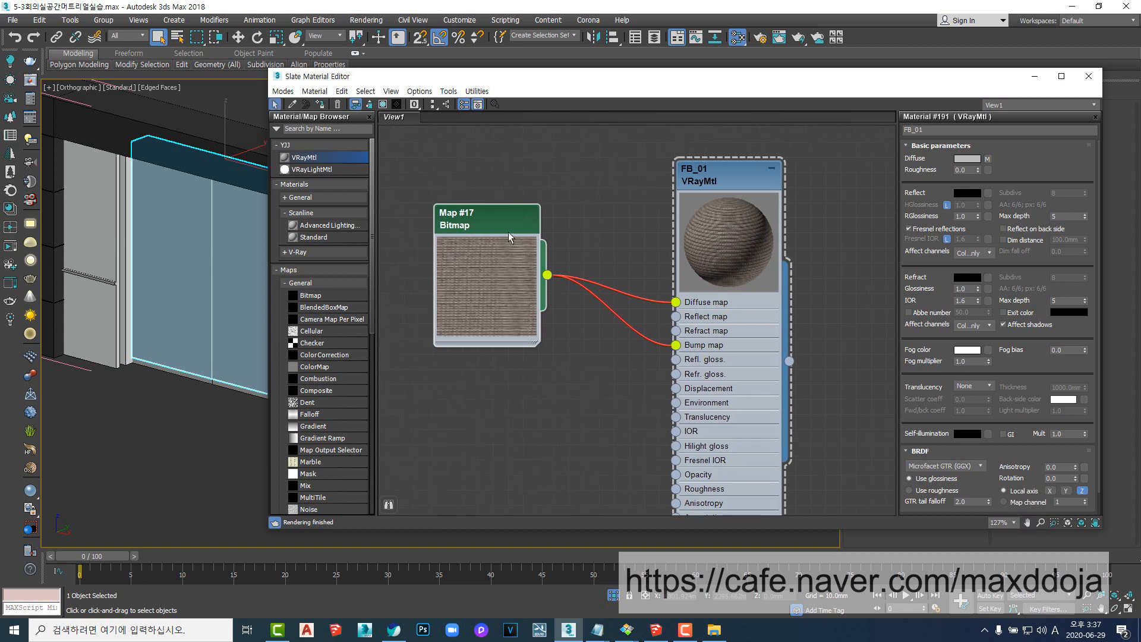
{"action": "left_click_drag", "start_coordinate": [495, 218], "coordinate": [464, 173]}
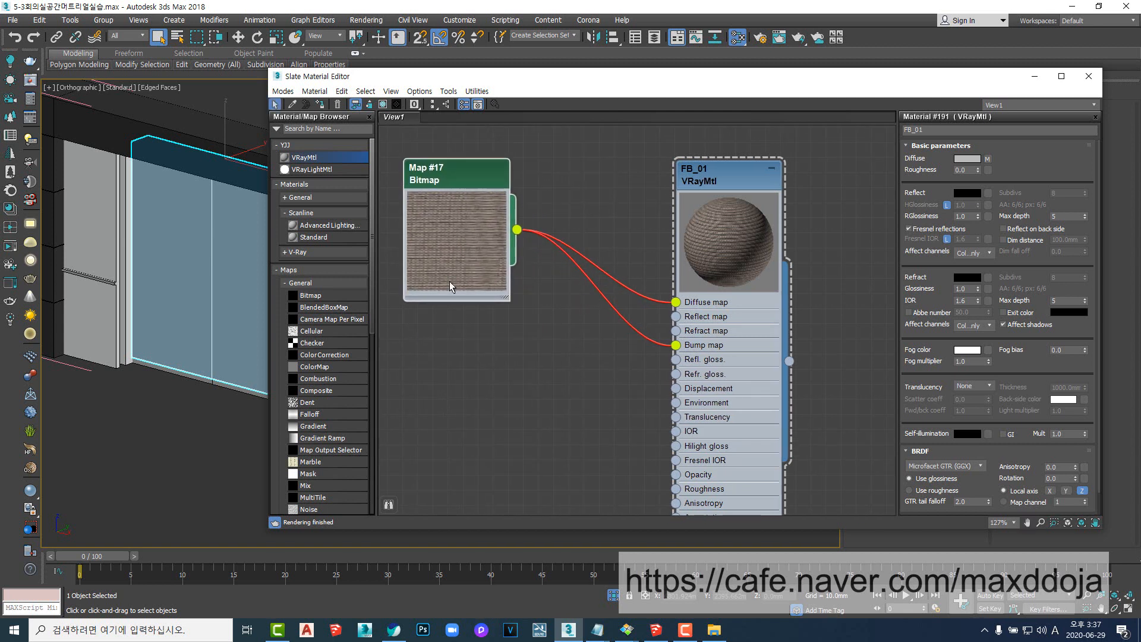
- Search the map browser for "color" and insert a ColorCorrection map into the bitmap's Bump map connection
{"action": "left_click", "coordinate": [330, 128]}
{"action": "type", "text": "color"}
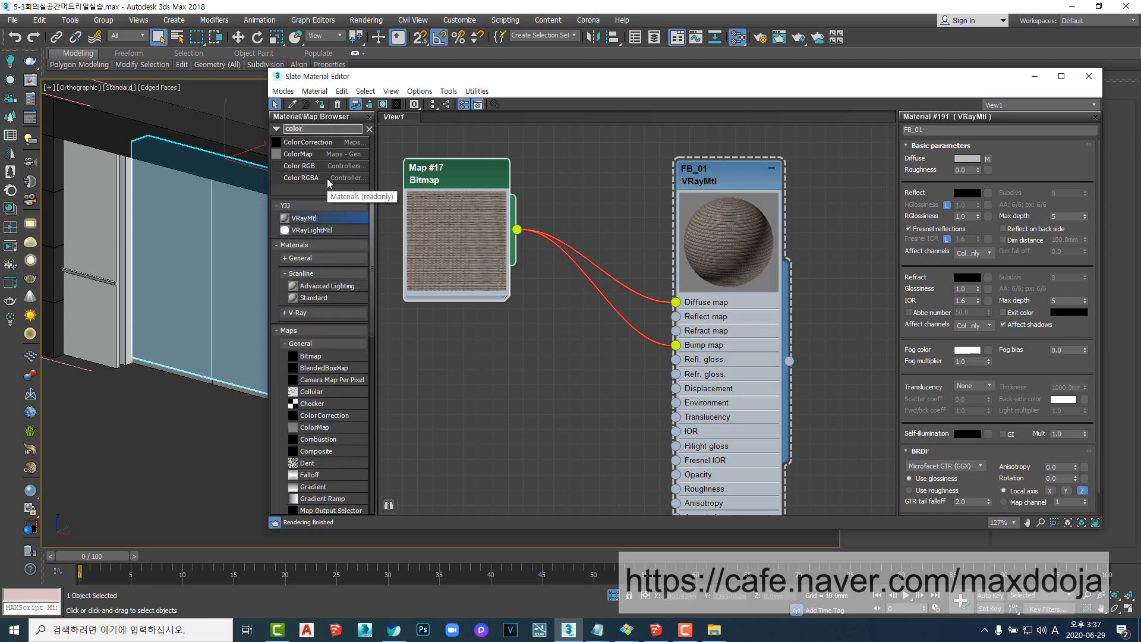
{"action": "left_click_drag", "start_coordinate": [308, 142], "coordinate": [599, 292]}
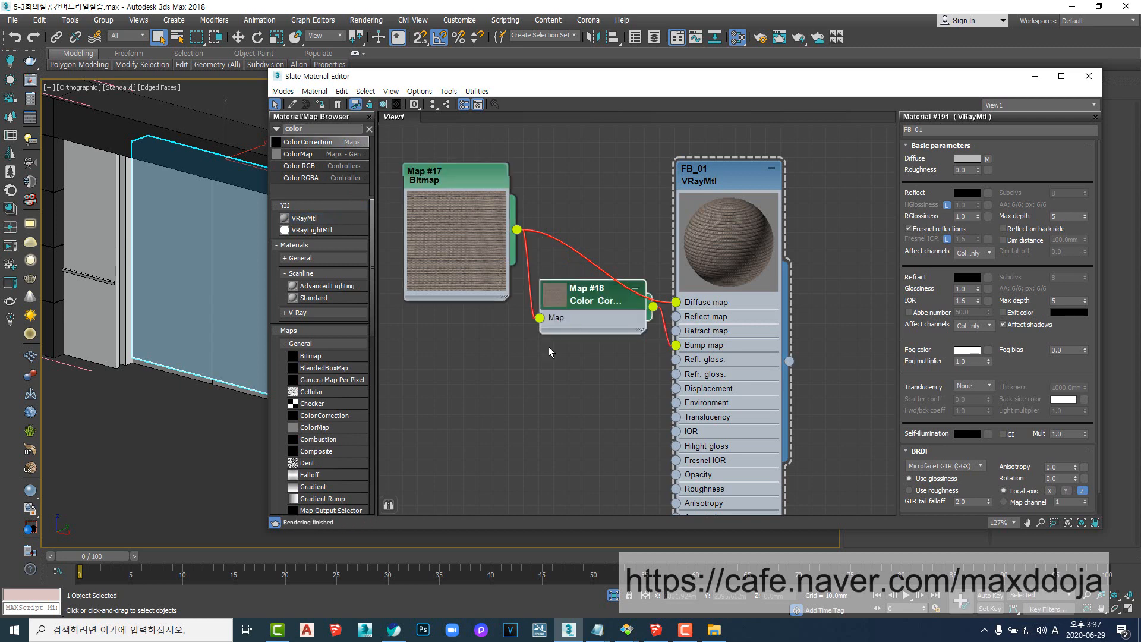
- Set the Color Correction map's saturation to -100 and enlarge its preview
{"action": "double_click", "coordinate": [546, 361]}
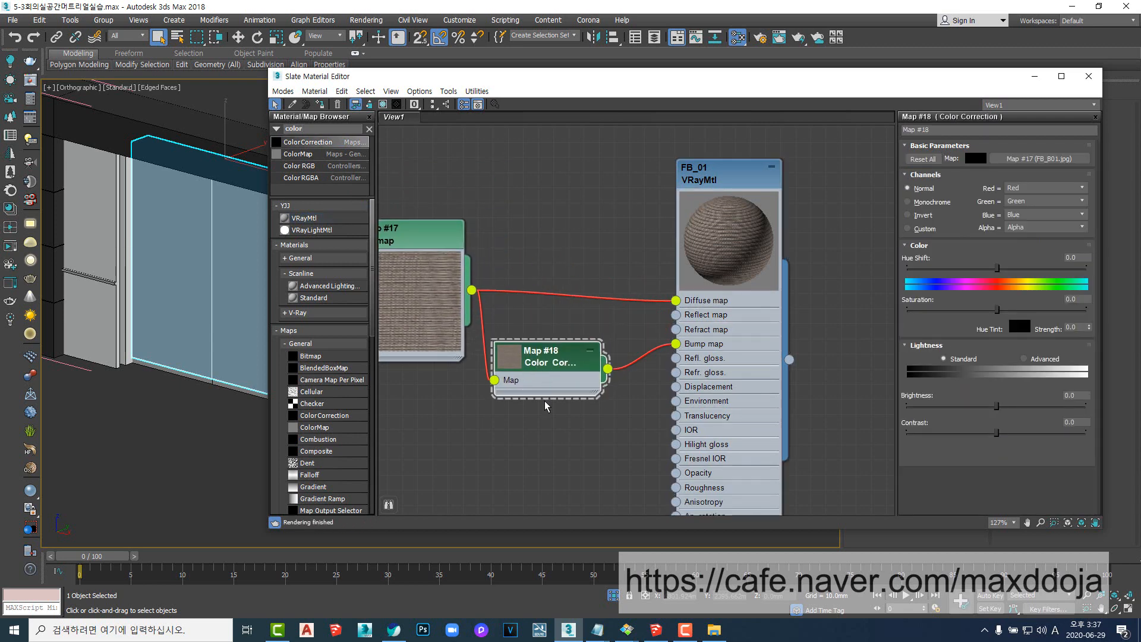
{"action": "middle_click_drag", "start_coordinate": [557, 285], "coordinate": [610, 250]}
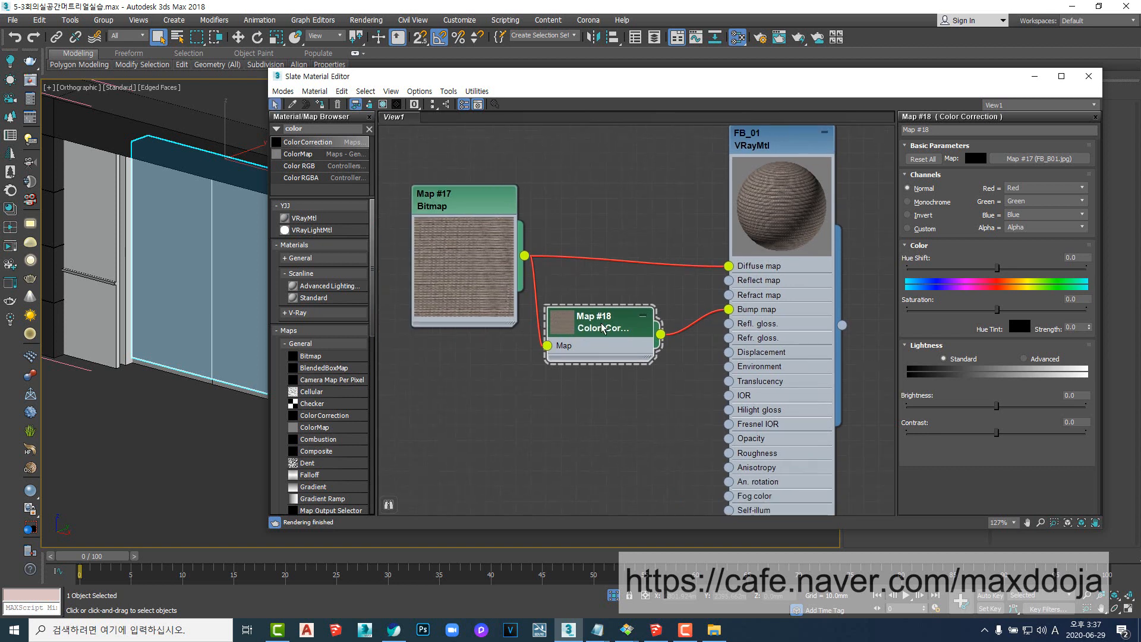
{"action": "left_click_drag", "start_coordinate": [997, 309], "coordinate": [827, 333]}
{"action": "double_click", "coordinate": [560, 330]}
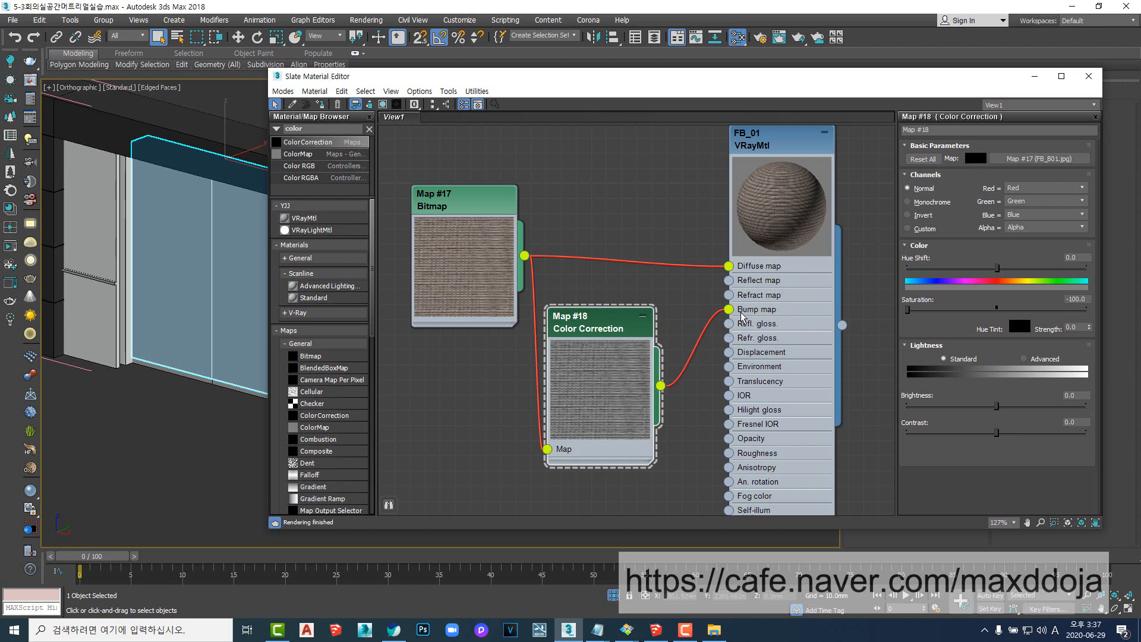
- Assign FB_01 to the selected door panels and show its fabric bitmap in the viewport
{"action": "double_click", "coordinate": [770, 207]}
{"action": "double_click", "coordinate": [752, 142]}
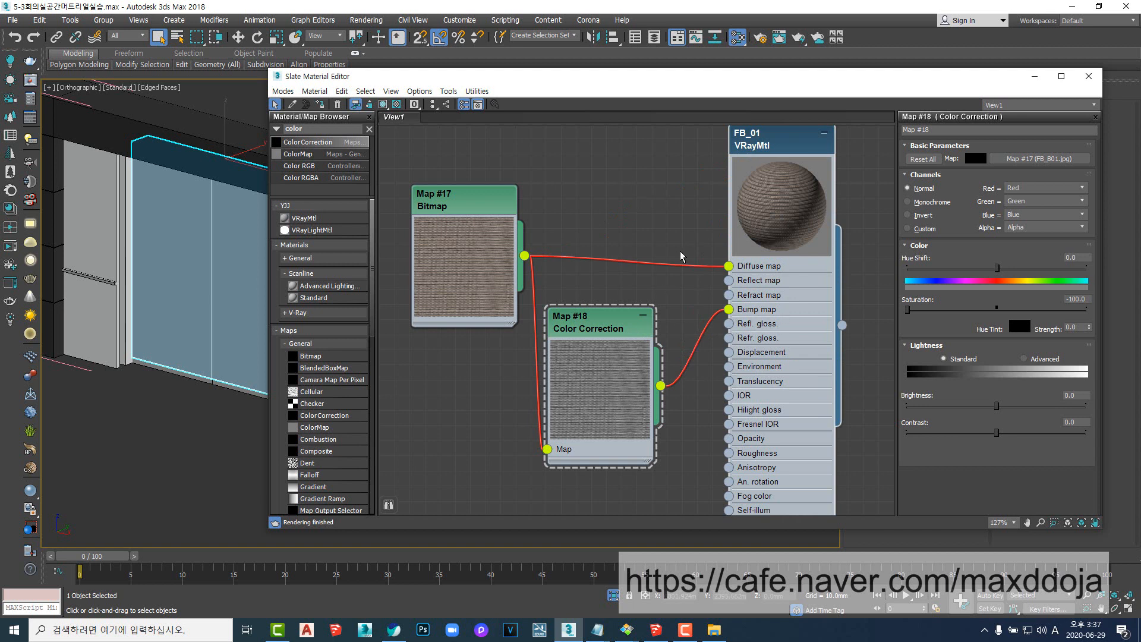
{"action": "middle_click_drag", "start_coordinate": [684, 257], "coordinate": [627, 308]}
{"action": "left_click_drag", "start_coordinate": [787, 376], "coordinate": [192, 268]}
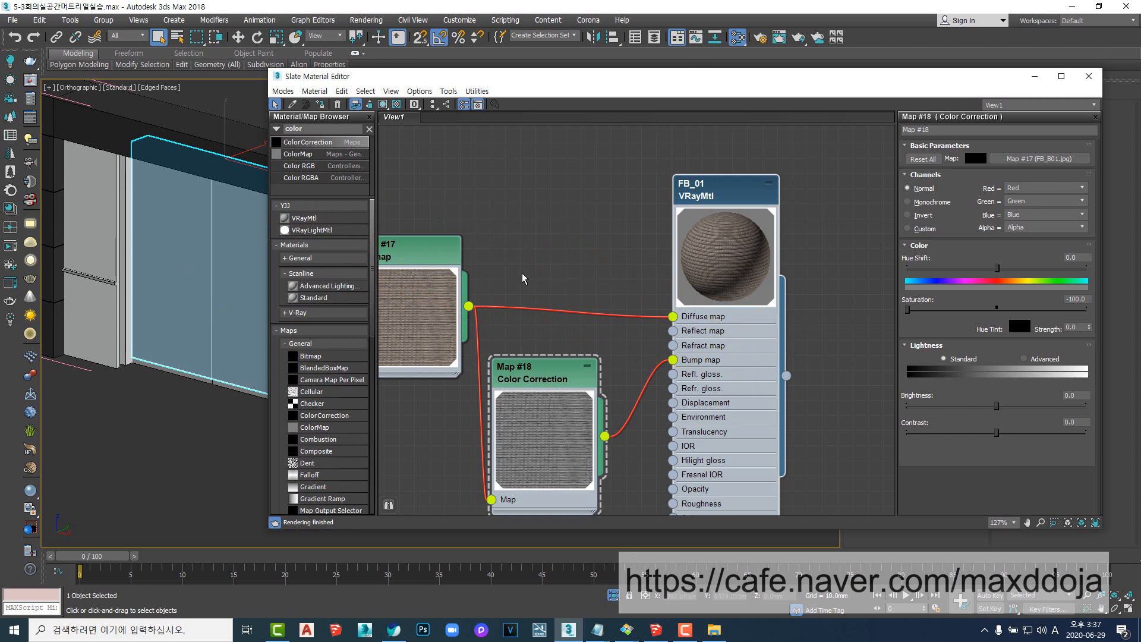
{"action": "middle_click_drag", "start_coordinate": [524, 278], "coordinate": [622, 280]}
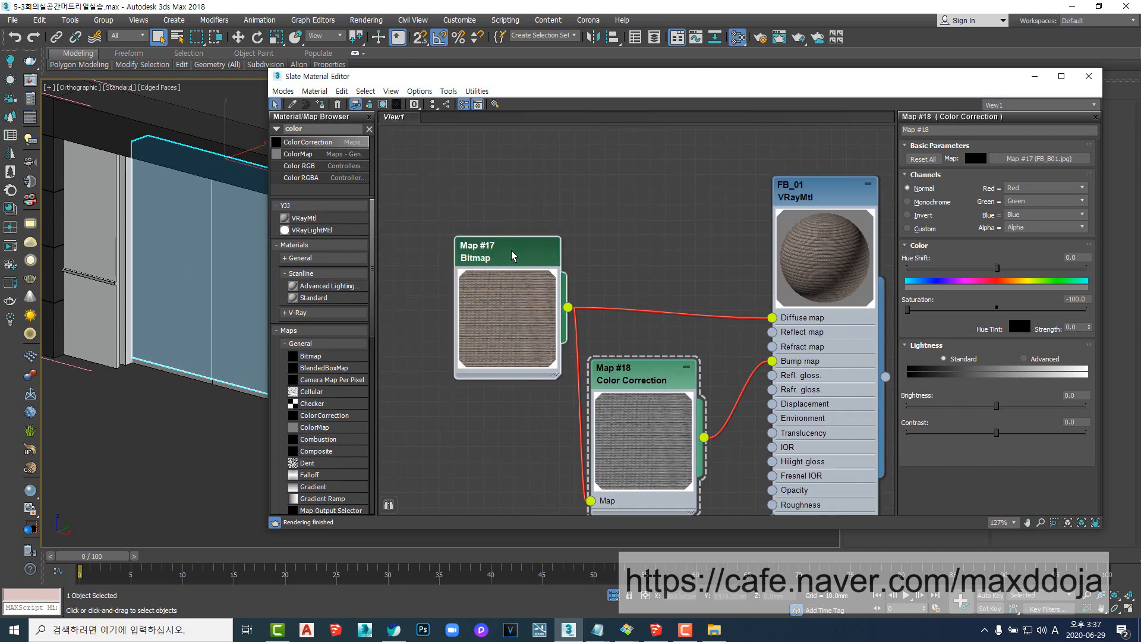
{"action": "left_click", "coordinate": [383, 105]}
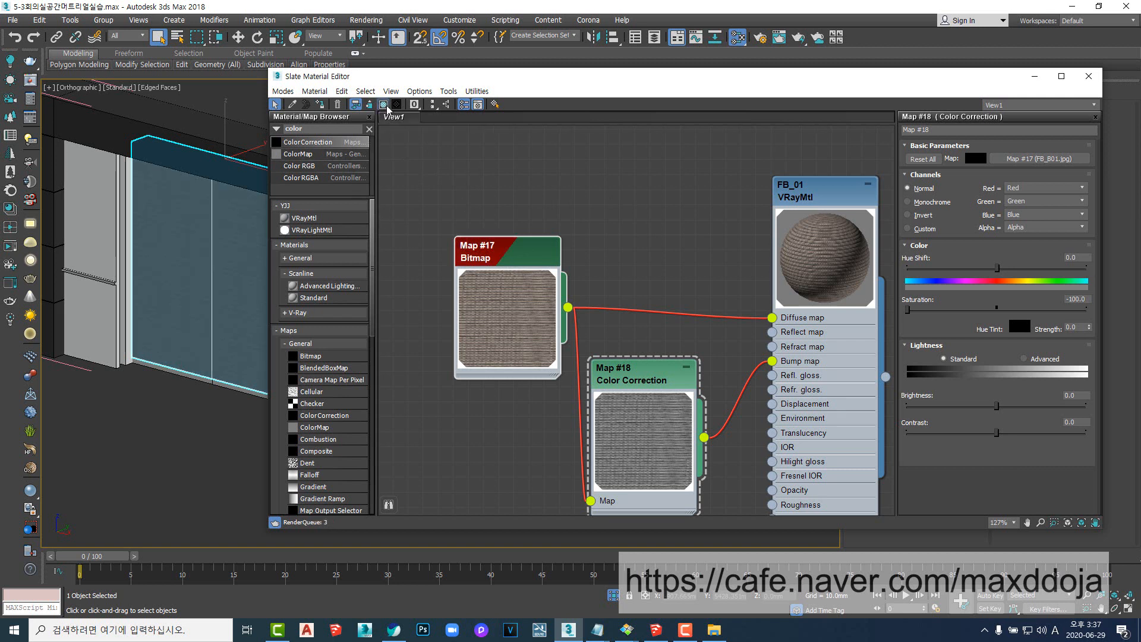
- Minimize the material editor and add a UVW Map modifier with Box mapping to the door panels
{"action": "left_click", "coordinate": [1035, 77]}
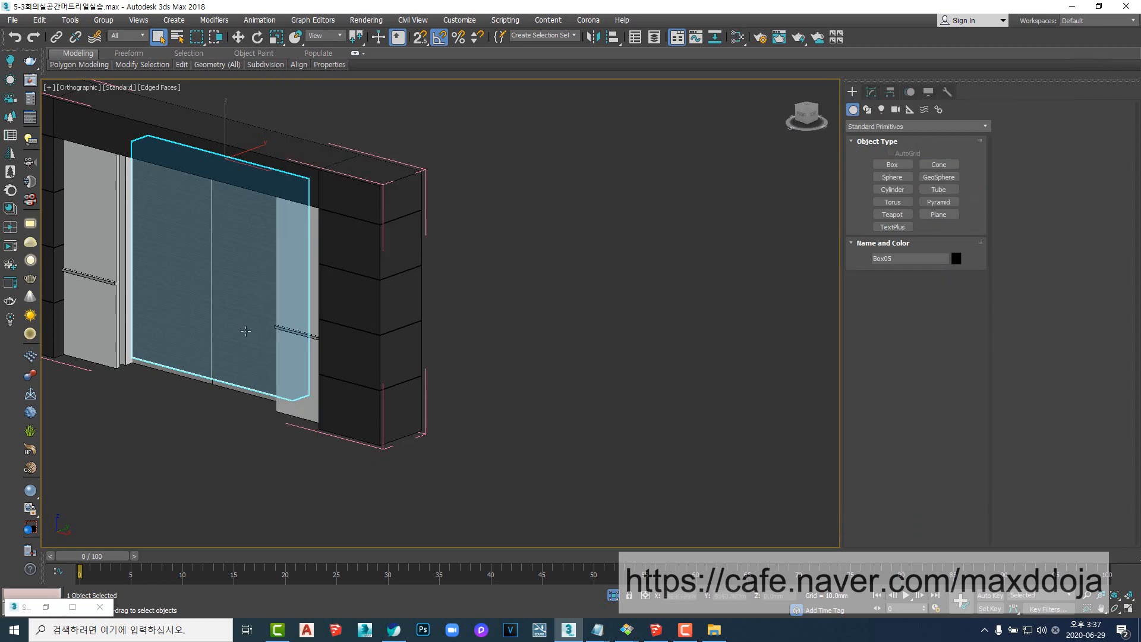
{"action": "scroll", "coordinate": [446, 352], "scroll_direction": "down", "scroll_amount": 3}
{"action": "scroll", "coordinate": [364, 349], "scroll_direction": "up", "scroll_amount": 6}
{"action": "middle_click_drag", "start_coordinate": [354, 355], "coordinate": [416, 359]}
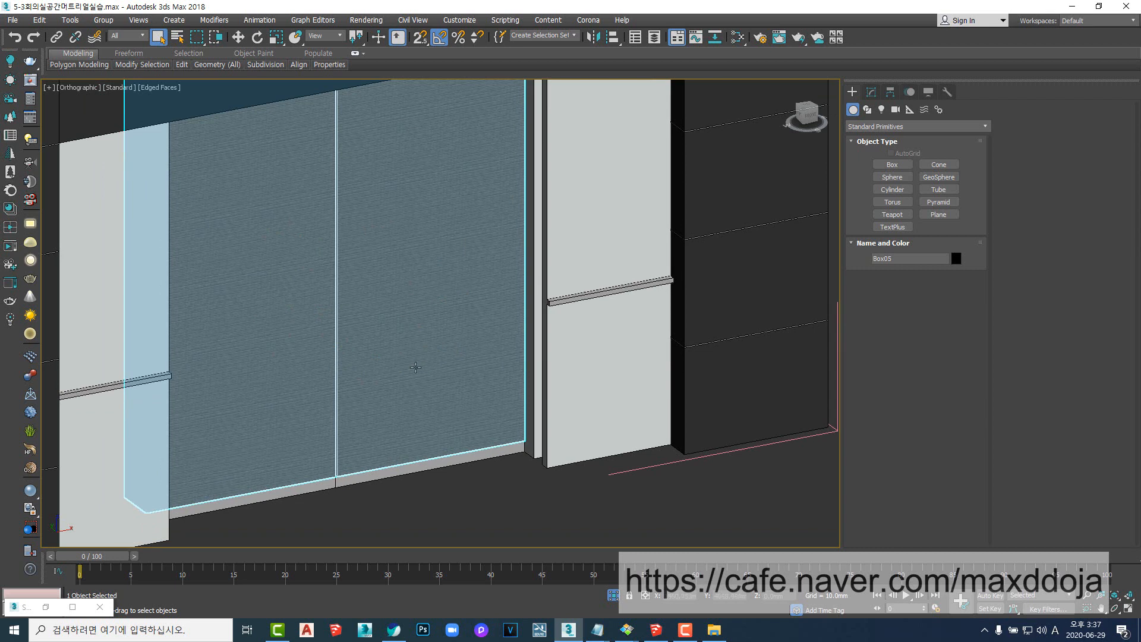
{"action": "left_click", "coordinate": [872, 91]}
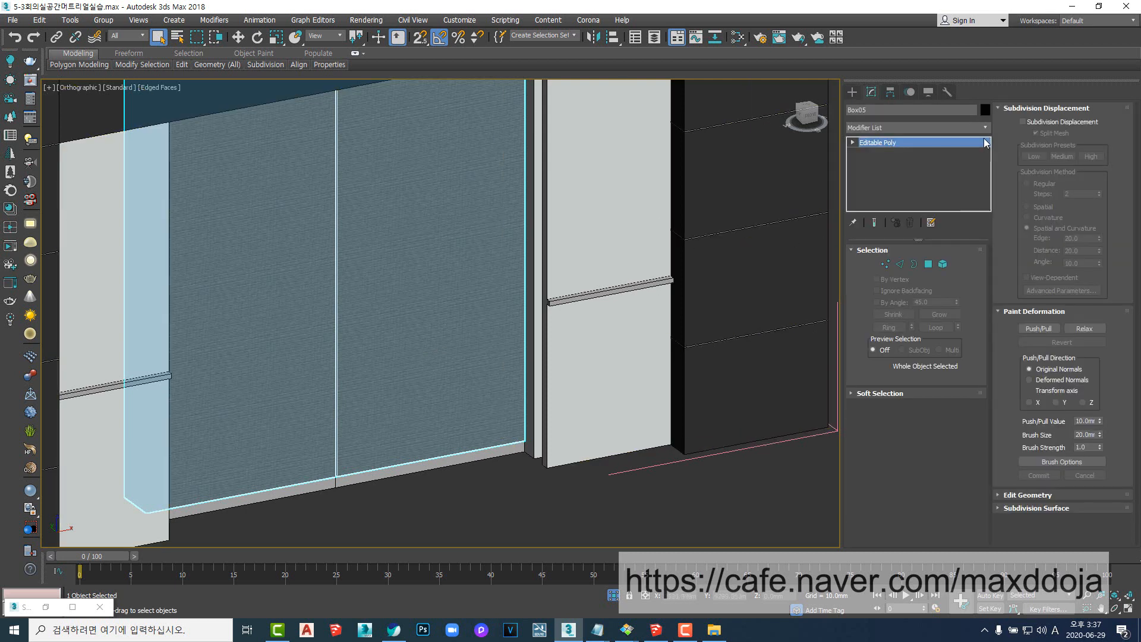
{"action": "left_click", "coordinate": [985, 126]}
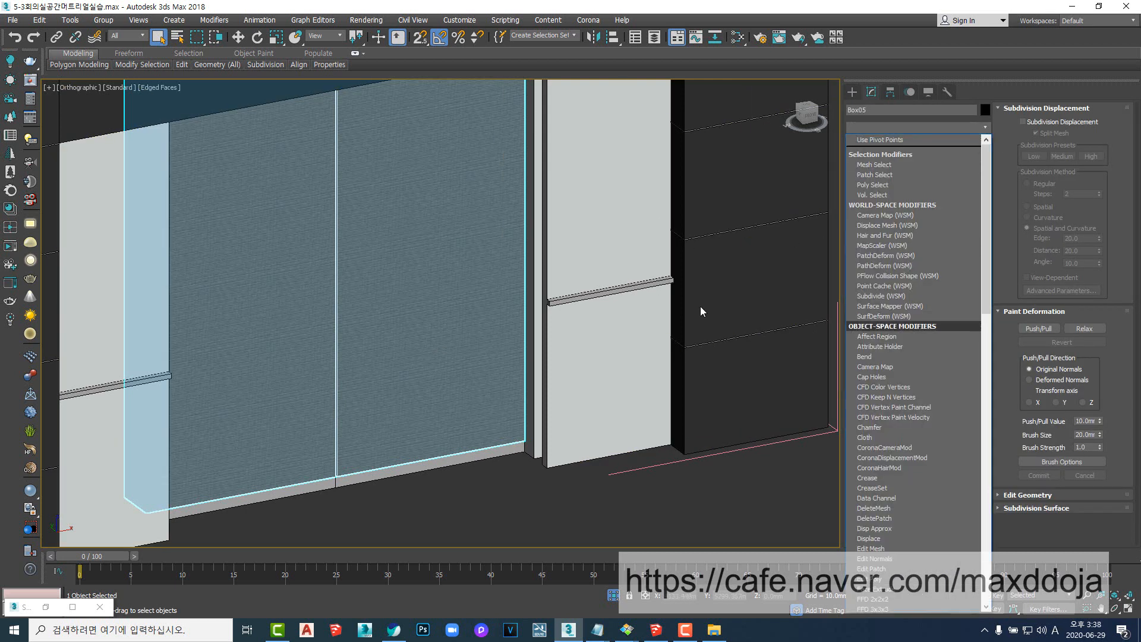
{"action": "key", "text": "u"}
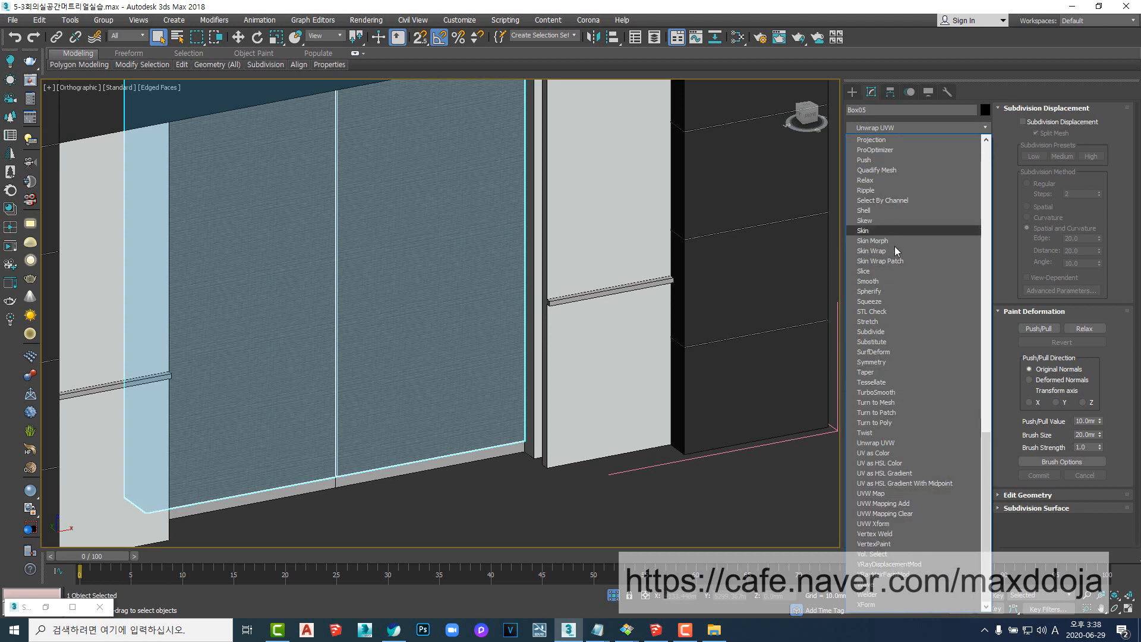
{"action": "left_click", "coordinate": [873, 493]}
{"action": "left_click", "coordinate": [904, 320]}
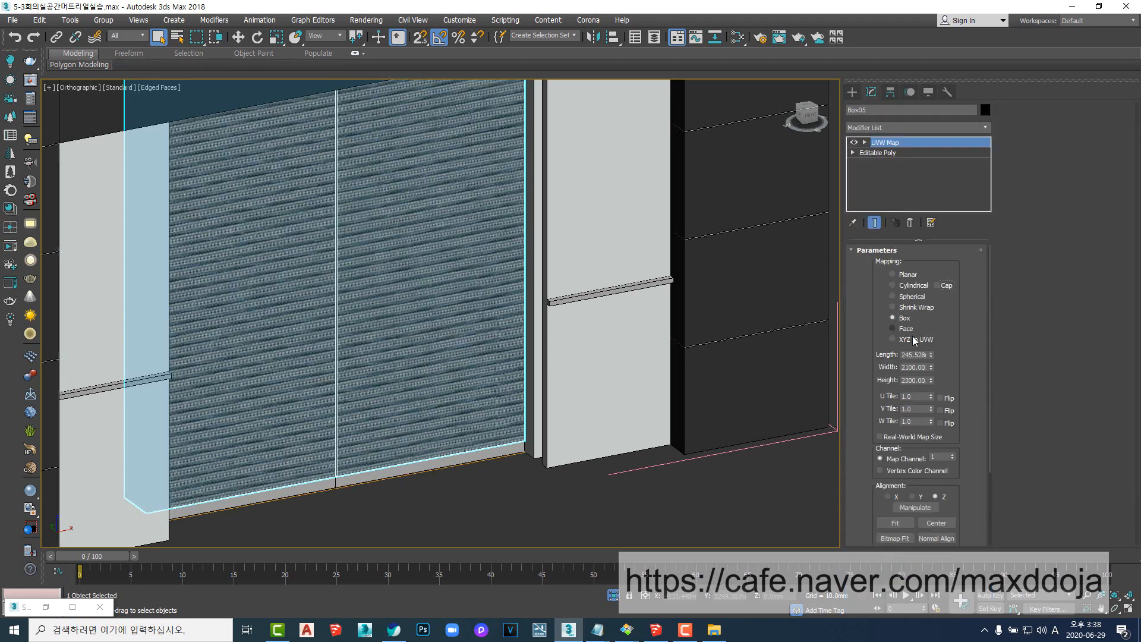
- Set the UVW Map length, width and height to 1500 mm each
{"action": "key", "text": "Tab"}
{"action": "type", "text": "1500"}
{"action": "key", "text": "Tab"}
{"action": "type", "text": "150"}
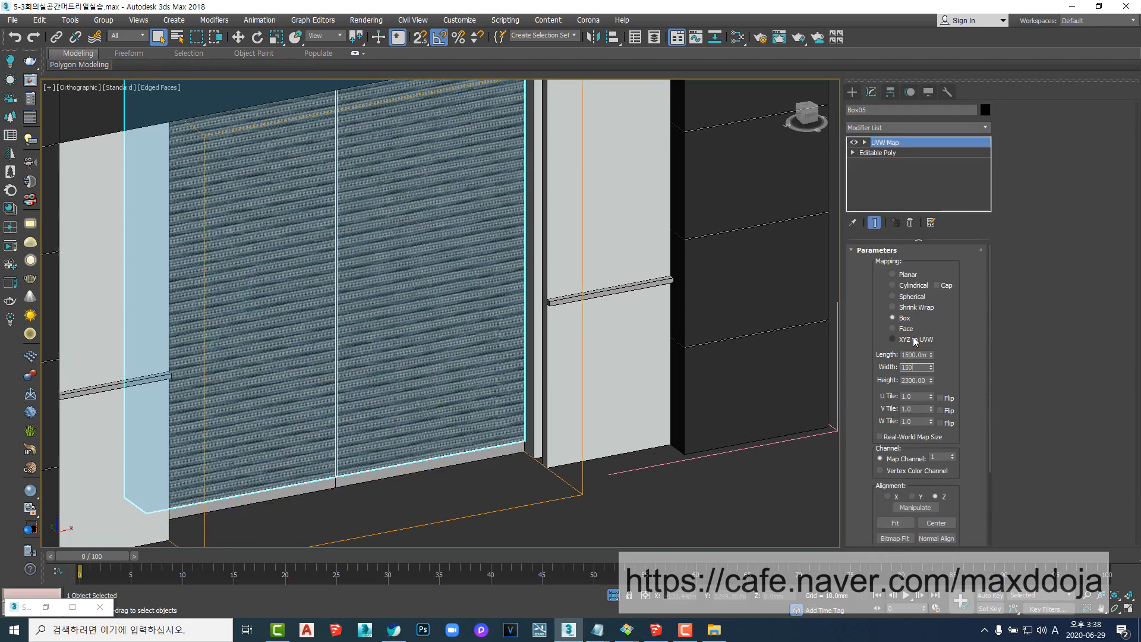
{"action": "type", "text": "0"}
{"action": "key", "text": "Tab"}
{"action": "type", "text": "1500"}
{"action": "key", "text": "Return"}
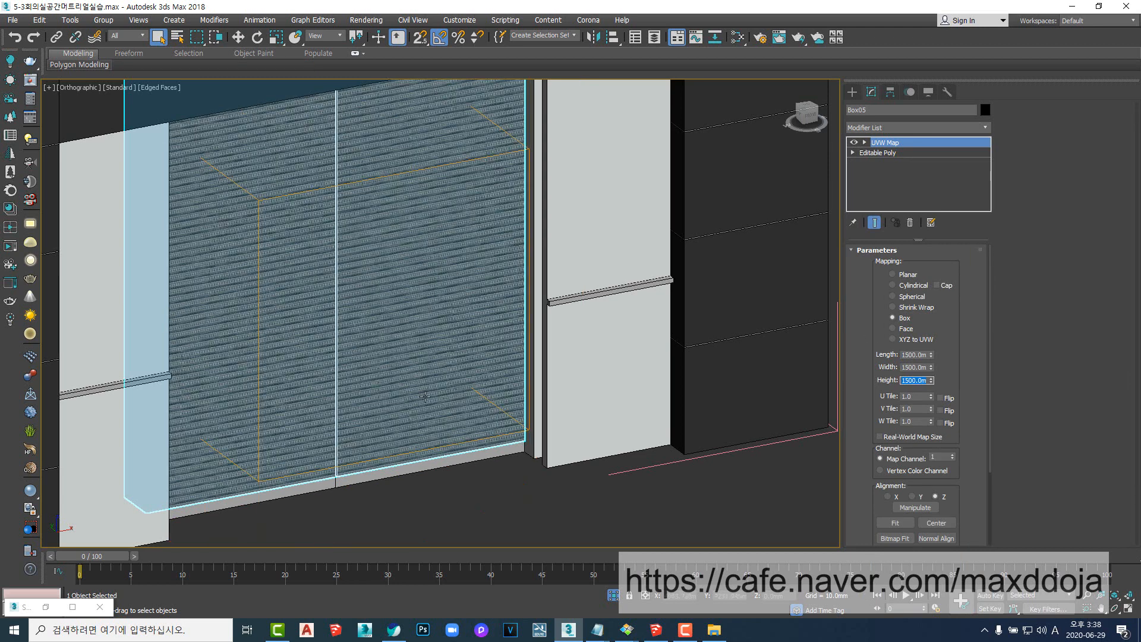
- Set the UVW Map length, width and height of the door panels to 1200 mm each
{"action": "double_click", "coordinate": [912, 356]}
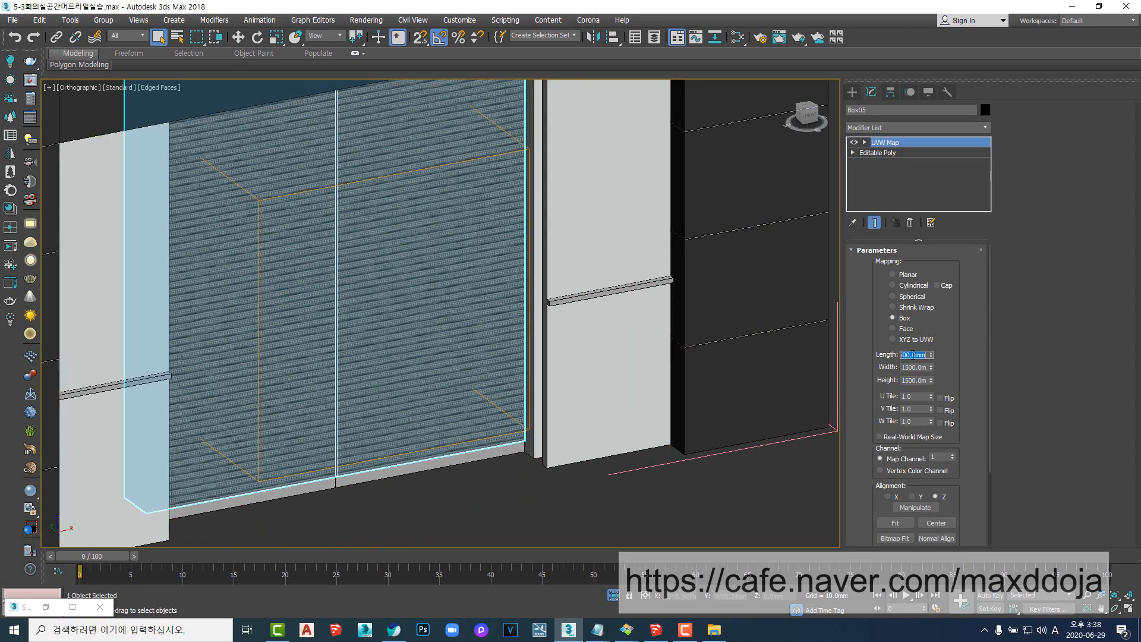
{"action": "type", "text": "1200"}
{"action": "key", "text": "Tab"}
{"action": "type", "text": "1200"}
{"action": "key", "text": "Tab"}
{"action": "type", "text": "1200"}
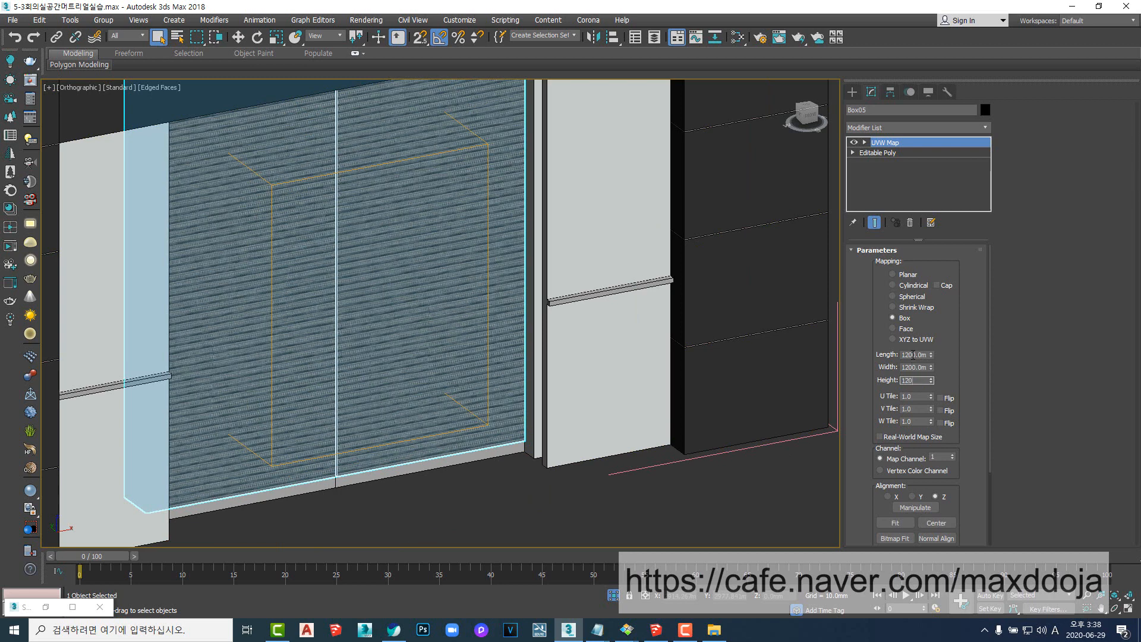
{"action": "key", "text": "Return"}
{"action": "scroll", "coordinate": [654, 390], "scroll_direction": "down", "scroll_amount": 8}
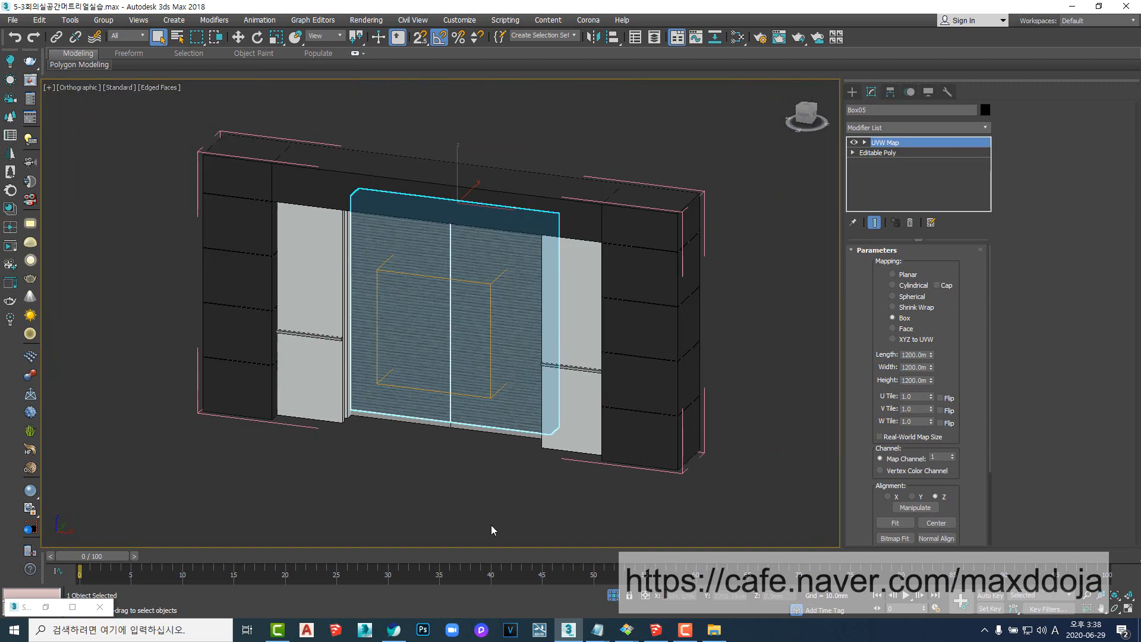
- Select all parts of the open Ele_02 wall group and close the group
{"action": "left_click", "coordinate": [489, 452]}
{"action": "middle_click_drag", "start_coordinate": [489, 452], "coordinate": [594, 389]}
{"action": "scroll", "coordinate": [534, 372], "scroll_direction": "down", "scroll_amount": 5}
{"action": "scroll", "coordinate": [544, 341], "scroll_direction": "up", "scroll_amount": 3}
{"action": "left_click", "coordinate": [537, 387]}
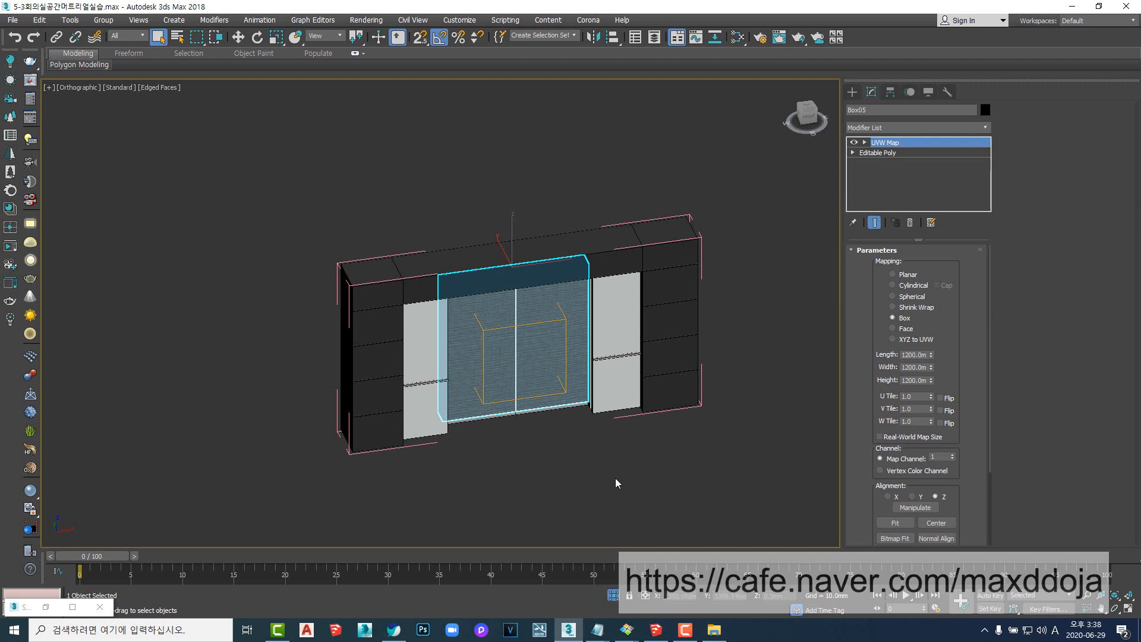
{"action": "left_click_drag", "start_coordinate": [451, 221], "coordinate": [452, 221]}
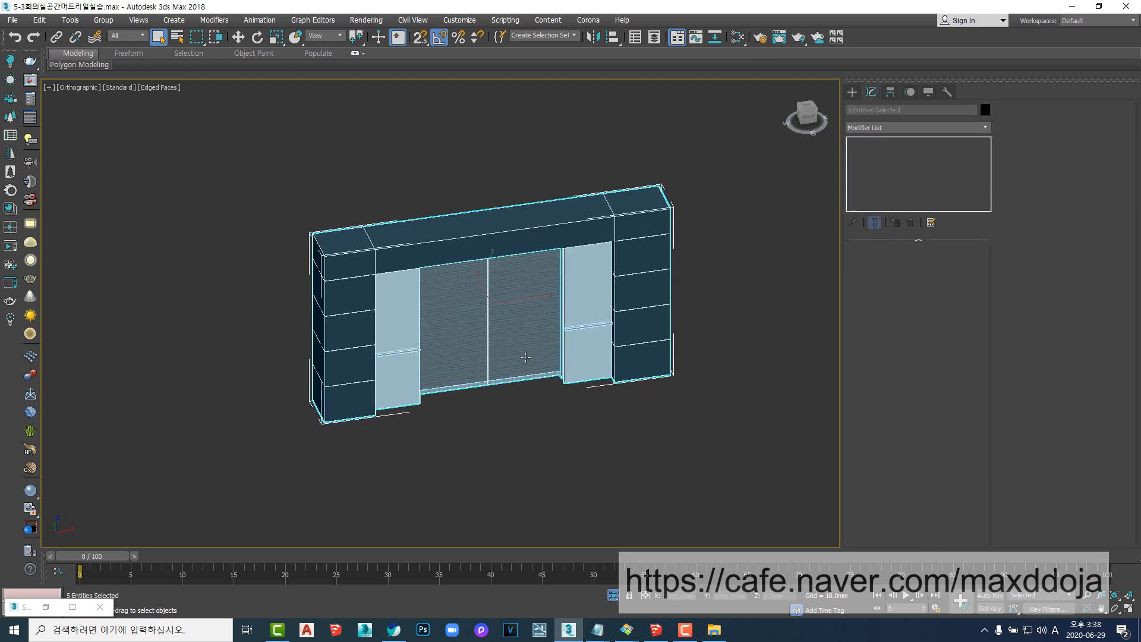
{"action": "scroll", "coordinate": [525, 420], "scroll_direction": "up", "scroll_amount": 5}
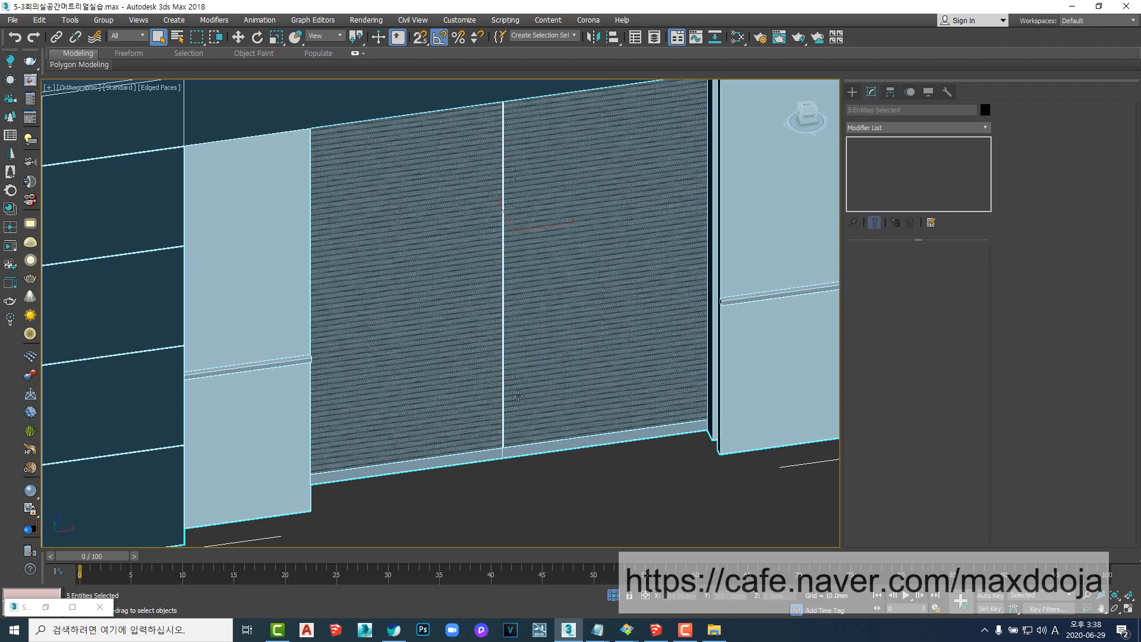
{"action": "left_click", "coordinate": [104, 20]}
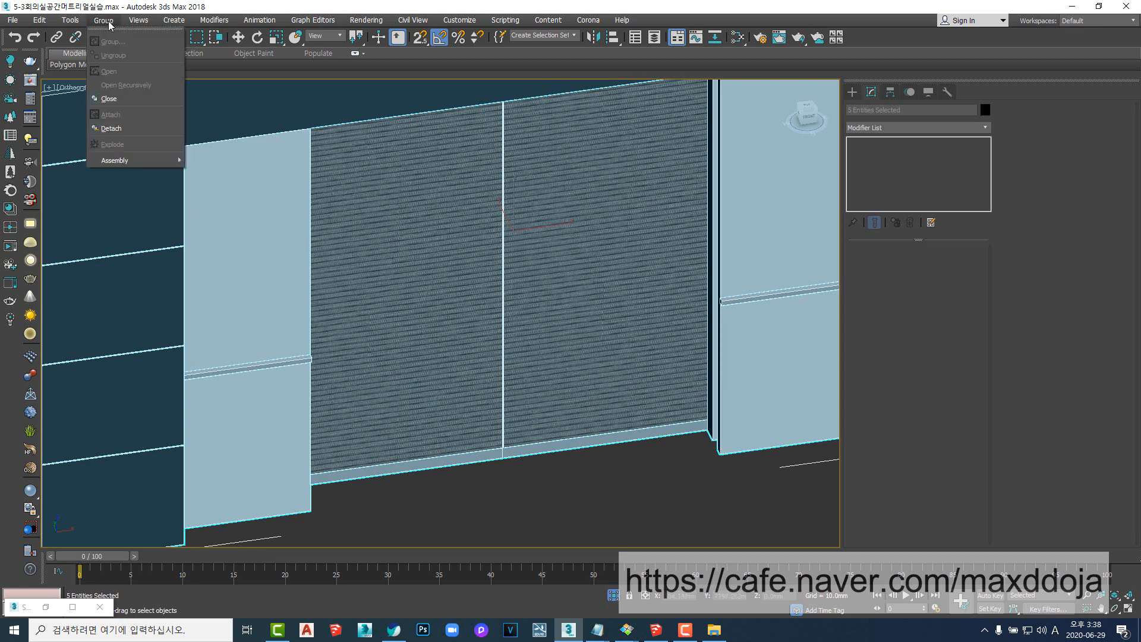
{"action": "left_click", "coordinate": [109, 99]}
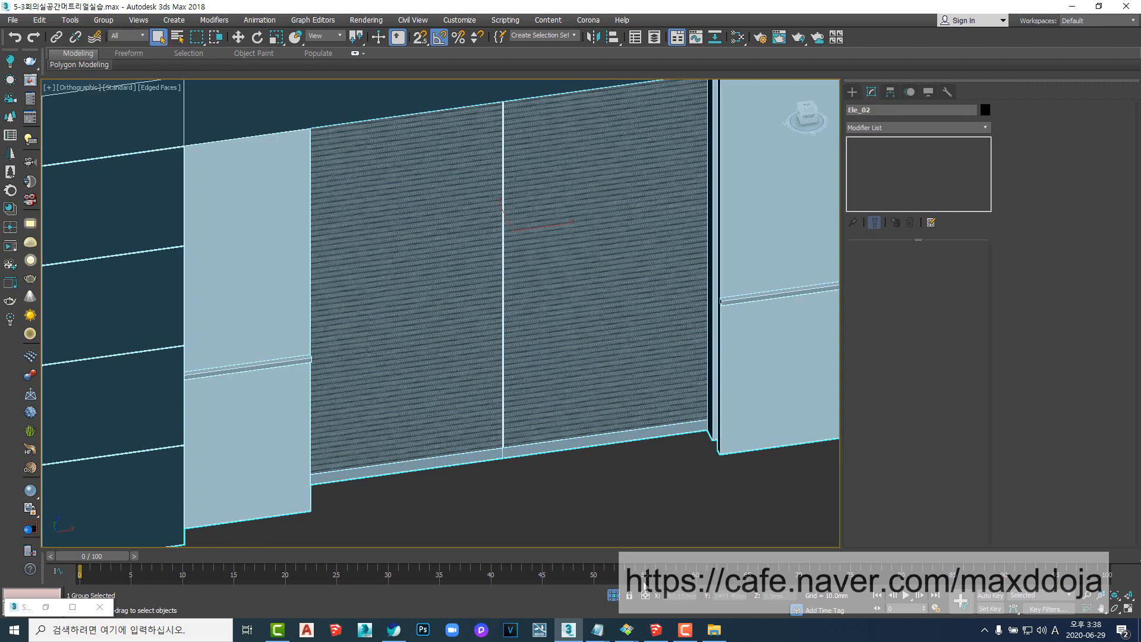
- Bring back the whole room and isolate the long Ele_03 wall group that contains the door
{"action": "scroll", "coordinate": [639, 470], "scroll_direction": "down", "scroll_amount": 8}
{"action": "left_click", "coordinate": [474, 385]}
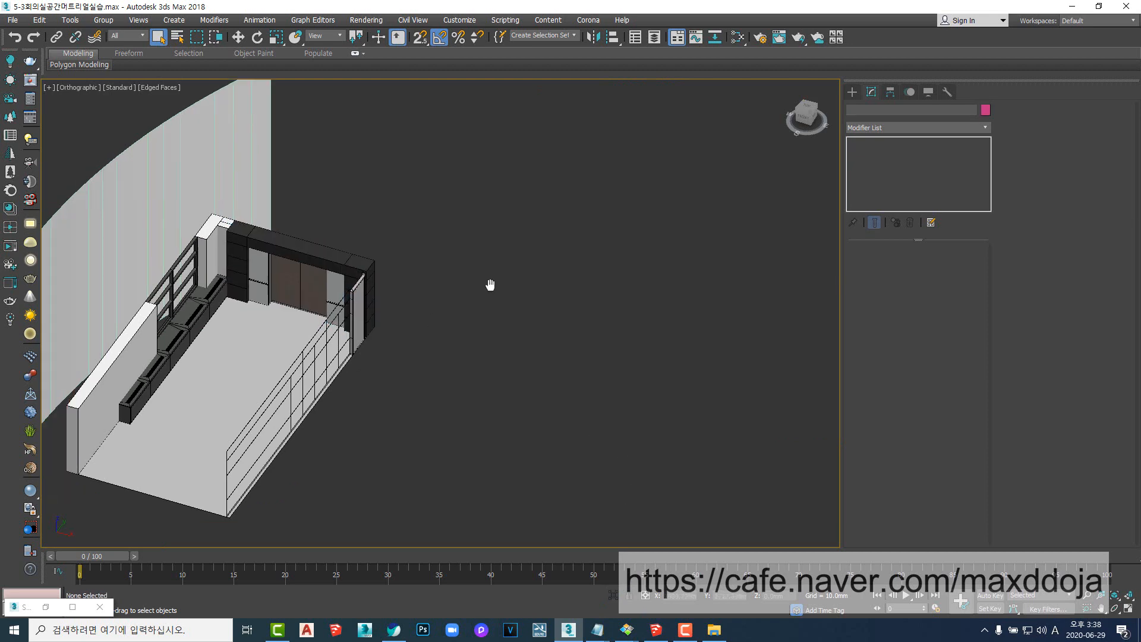
{"action": "middle_click_drag", "start_coordinate": [490, 285], "coordinate": [359, 356], "text": "alt"}
{"action": "left_click", "coordinate": [415, 302]}
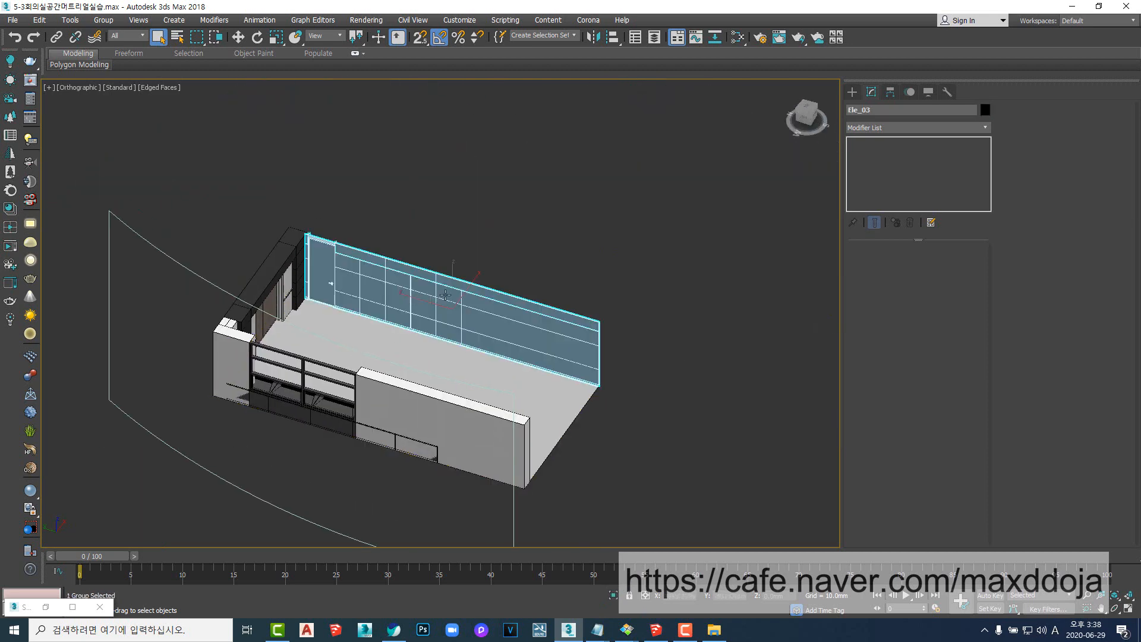
{"action": "key", "text": "z"}
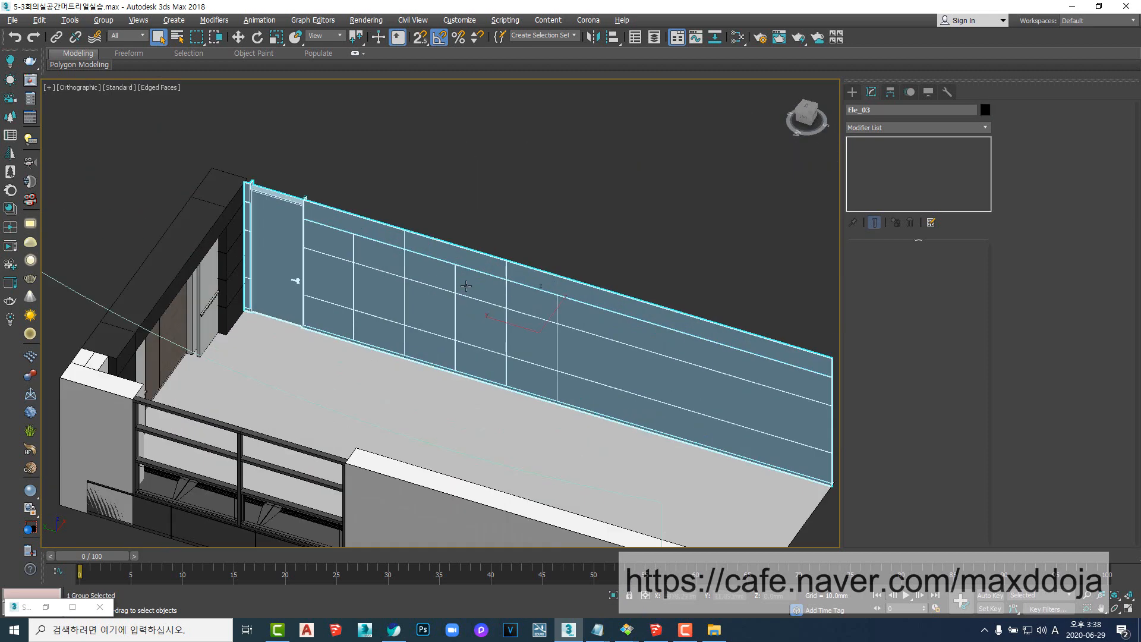
{"action": "middle_click_drag", "start_coordinate": [442, 344], "coordinate": [472, 351], "text": "alt"}
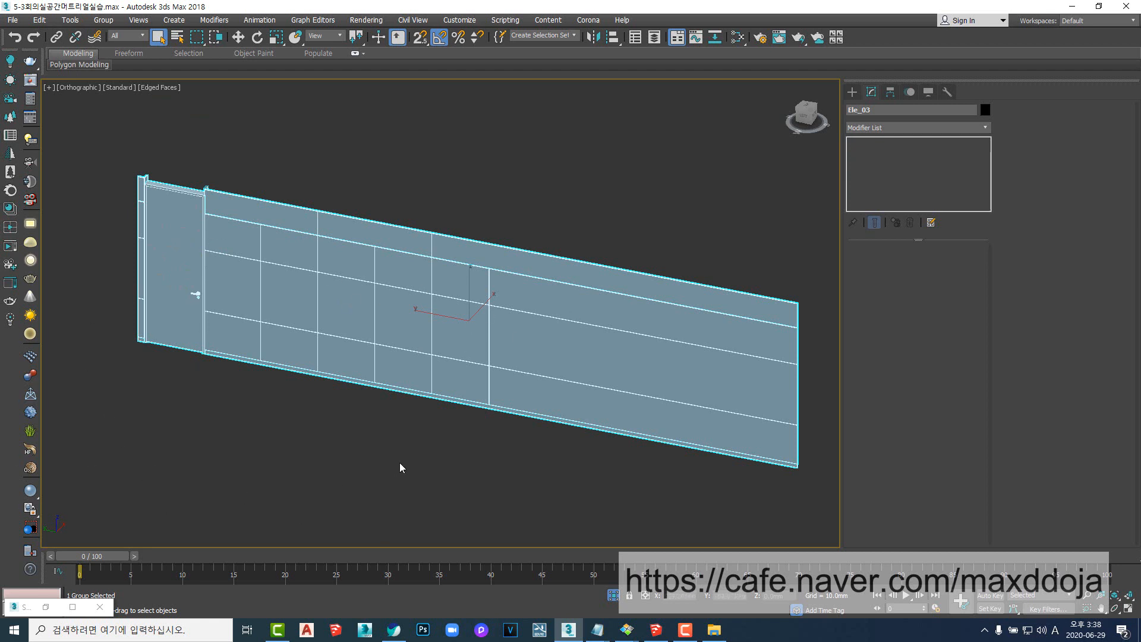
- Open the Ele_03 group and add a UVW Map modifier with Box mapping to its main wall panels
{"action": "left_click", "coordinate": [103, 20]}
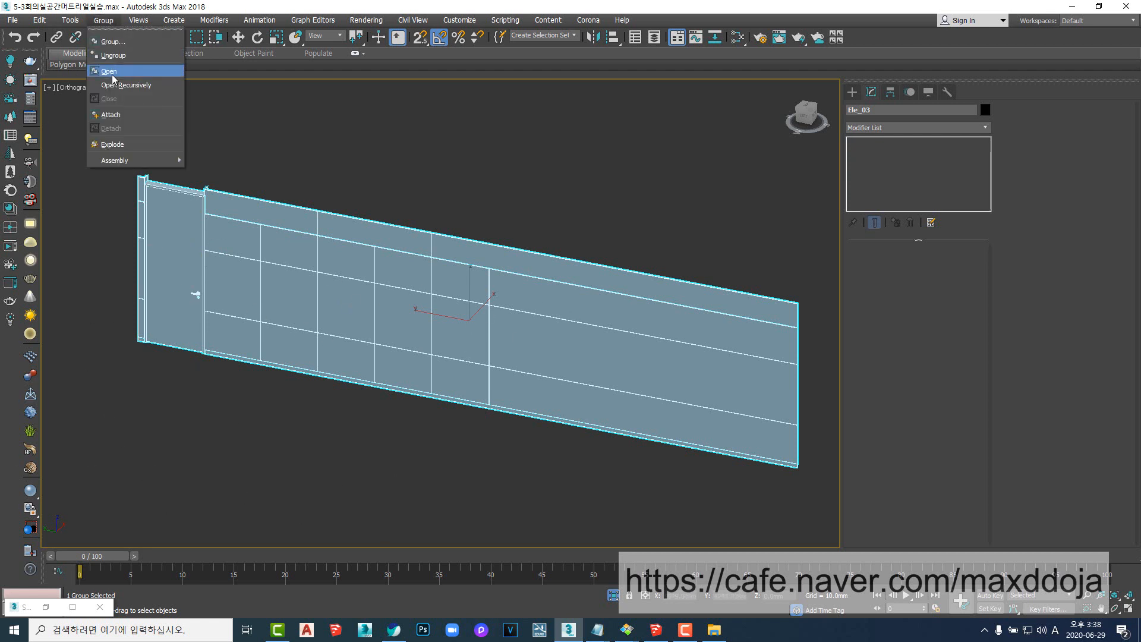
{"action": "left_click", "coordinate": [112, 76]}
{"action": "left_click", "coordinate": [339, 315]}
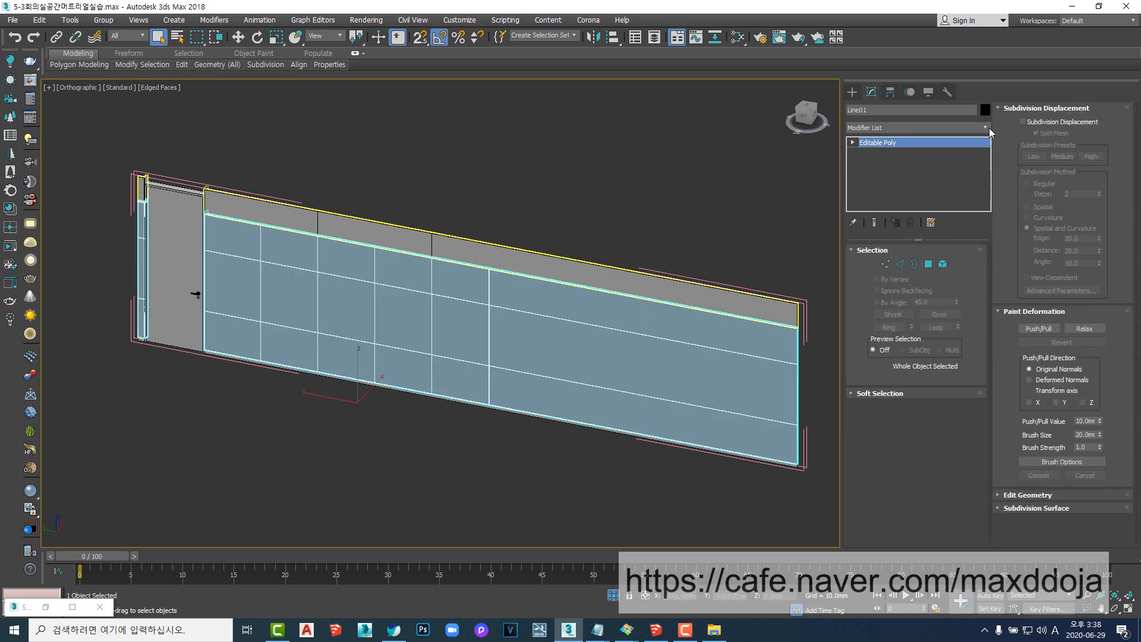
{"action": "left_click", "coordinate": [987, 128]}
{"action": "type", "text": "u"}
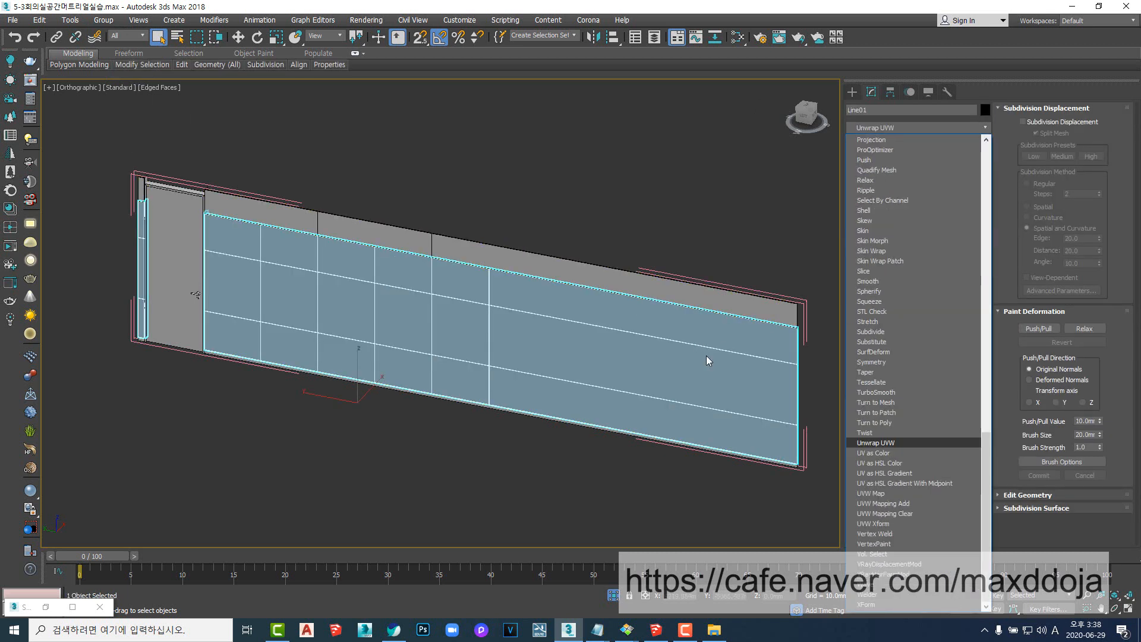
{"action": "left_click", "coordinate": [887, 494]}
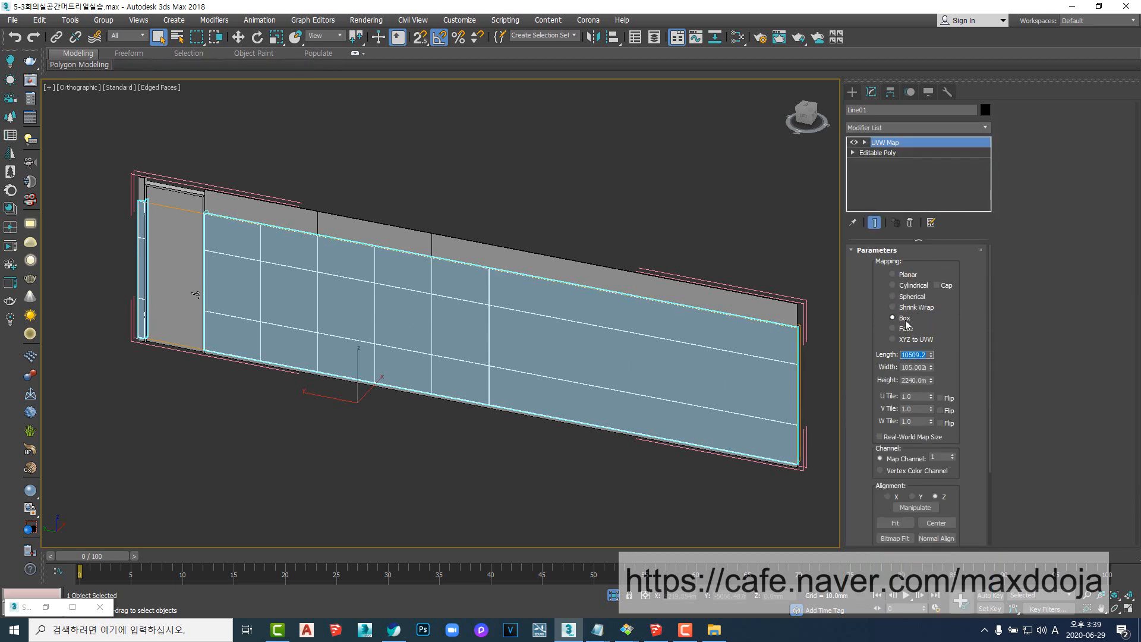
- Set the wall panels' UVW Map length, width and height to 1200 mm each
{"action": "type", "text": "1200"}
{"action": "key", "text": "Tab"}
{"action": "type", "text": "1200"}
{"action": "key", "text": "Tab"}
{"action": "type", "text": "1200"}
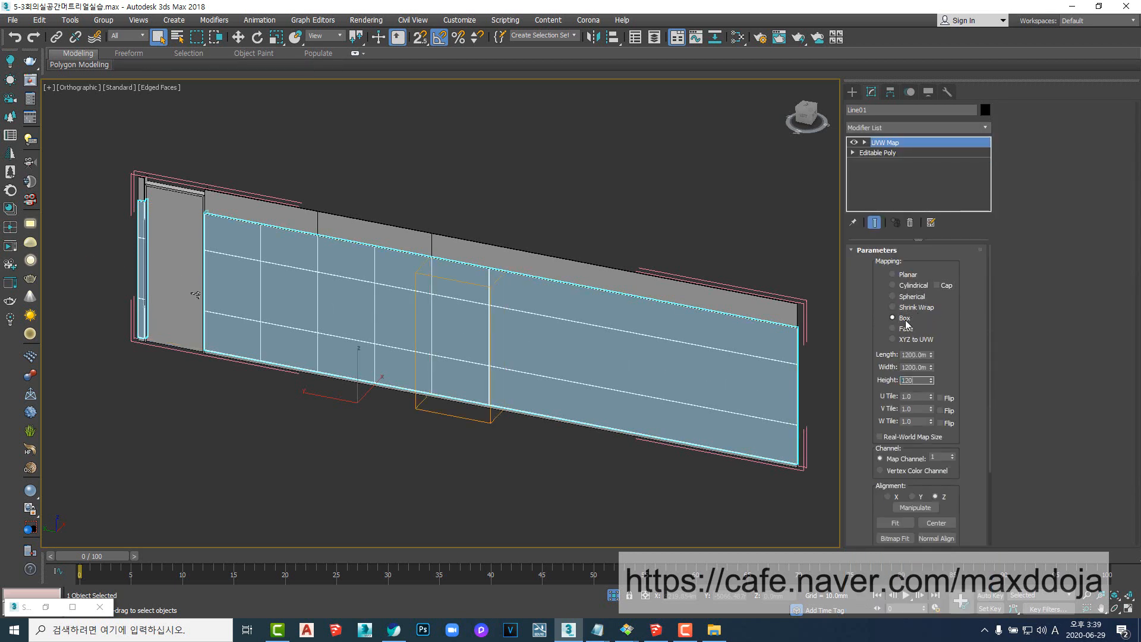
{"action": "key", "text": "Return"}
{"action": "mouse_move", "coordinate": [450, 447]}
{"action": "middle_mouse_down"}
{"action": "mouse_move", "coordinate": [459, 412]}
{"action": "mouse_move", "coordinate": [456, 426]}
{"action": "middle_mouse_up"}
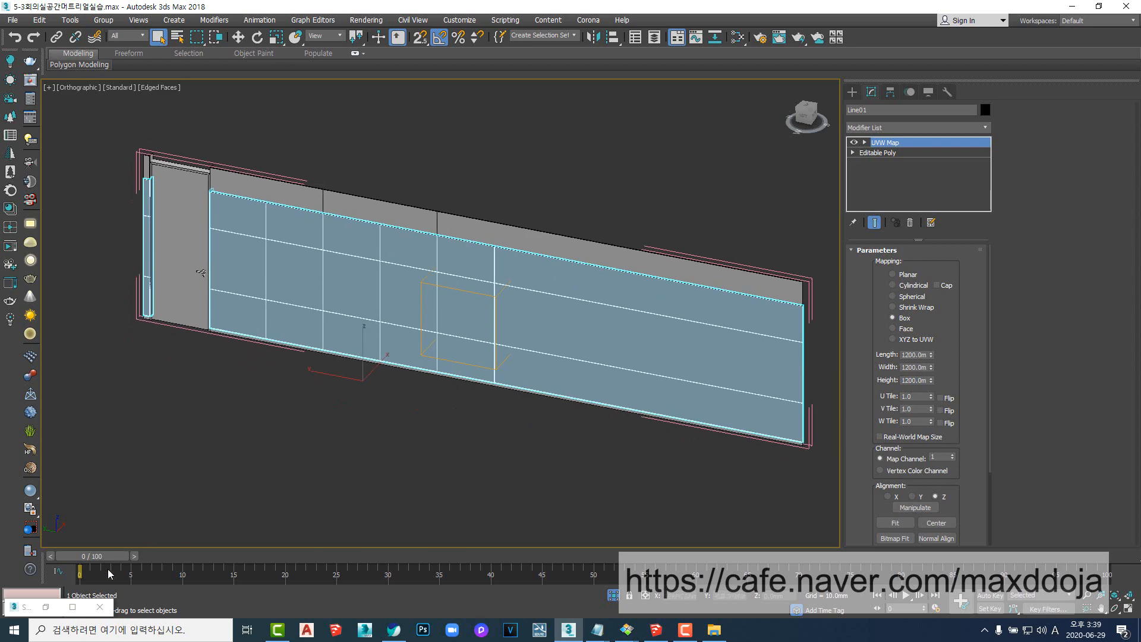
- Restore the material editor, move it clear of the wall, and assign FB_01 to the wall panels
{"action": "left_click", "coordinate": [50, 612]}
{"action": "left_click_drag", "start_coordinate": [662, 85], "coordinate": [445, 223]}
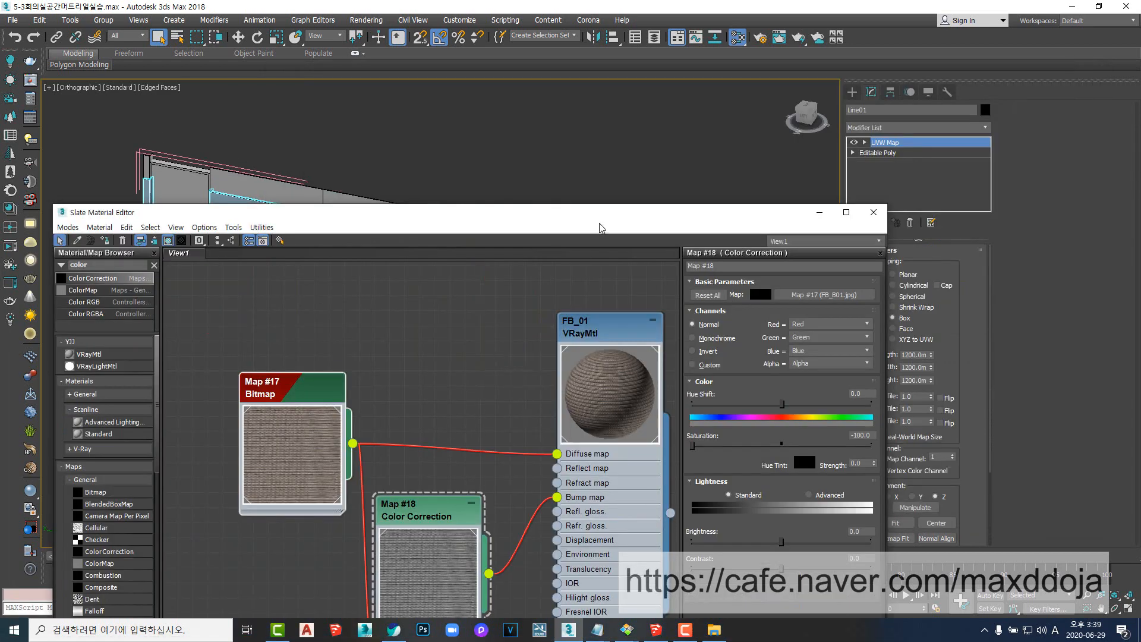
{"action": "left_click_drag", "start_coordinate": [636, 211], "coordinate": [963, 98]}
{"action": "left_click_drag", "start_coordinate": [937, 209], "coordinate": [830, 209]}
{"action": "left_click_drag", "start_coordinate": [926, 398], "coordinate": [333, 297]}
{"action": "middle_click_drag", "start_coordinate": [695, 230], "coordinate": [750, 309]}
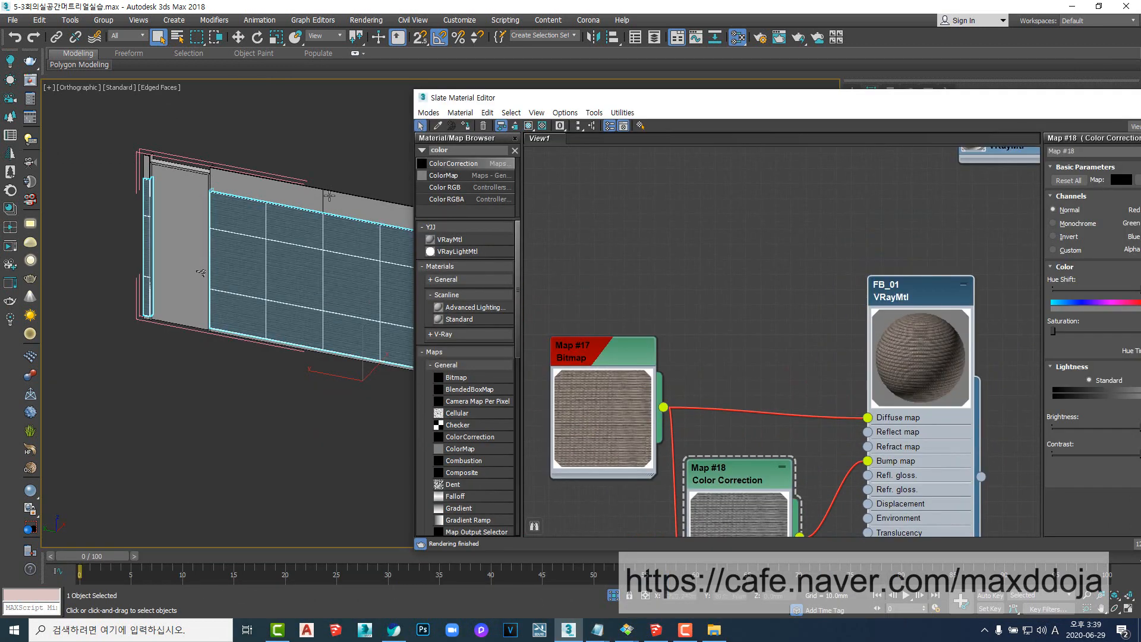
- Assign the BPG_White material to the band above the fabric wall panels
{"action": "left_click", "coordinate": [390, 214]}
{"action": "scroll", "coordinate": [767, 260], "scroll_direction": "down", "scroll_amount": 1}
{"action": "middle_click_drag", "start_coordinate": [767, 260], "coordinate": [701, 386]}
{"action": "middle_click_drag", "start_coordinate": [839, 369], "coordinate": [495, 398]}
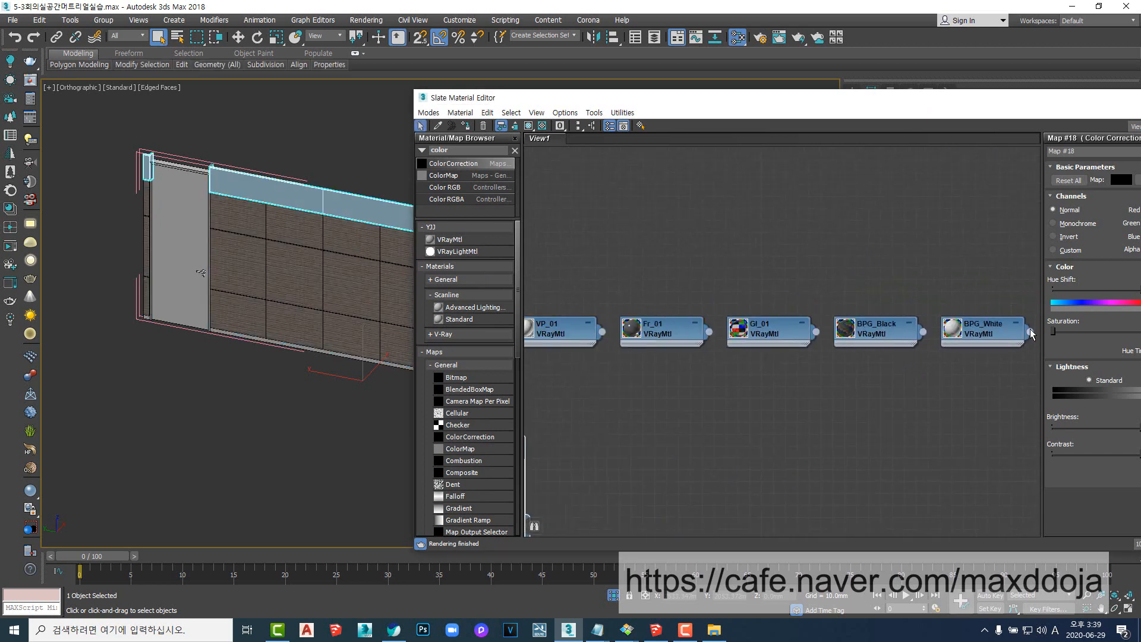
{"action": "left_click_drag", "start_coordinate": [1032, 334], "coordinate": [271, 187]}
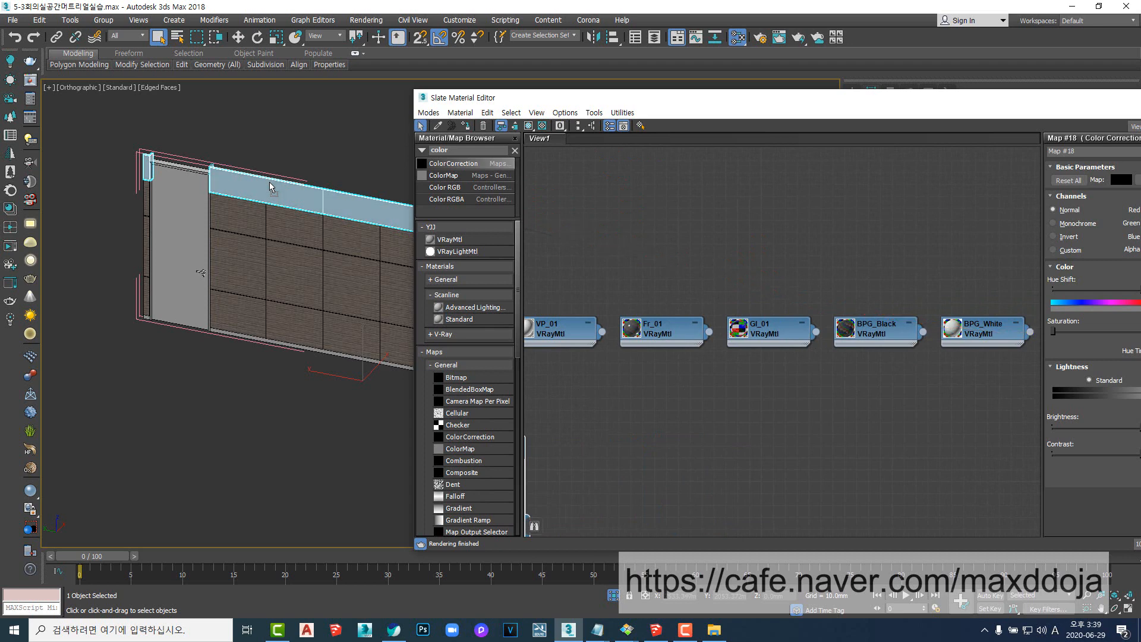
- Assign the Metal_01 material to the baseboard along the foot of the fabric wall
{"action": "scroll", "coordinate": [293, 341], "scroll_direction": "up", "scroll_amount": 6}
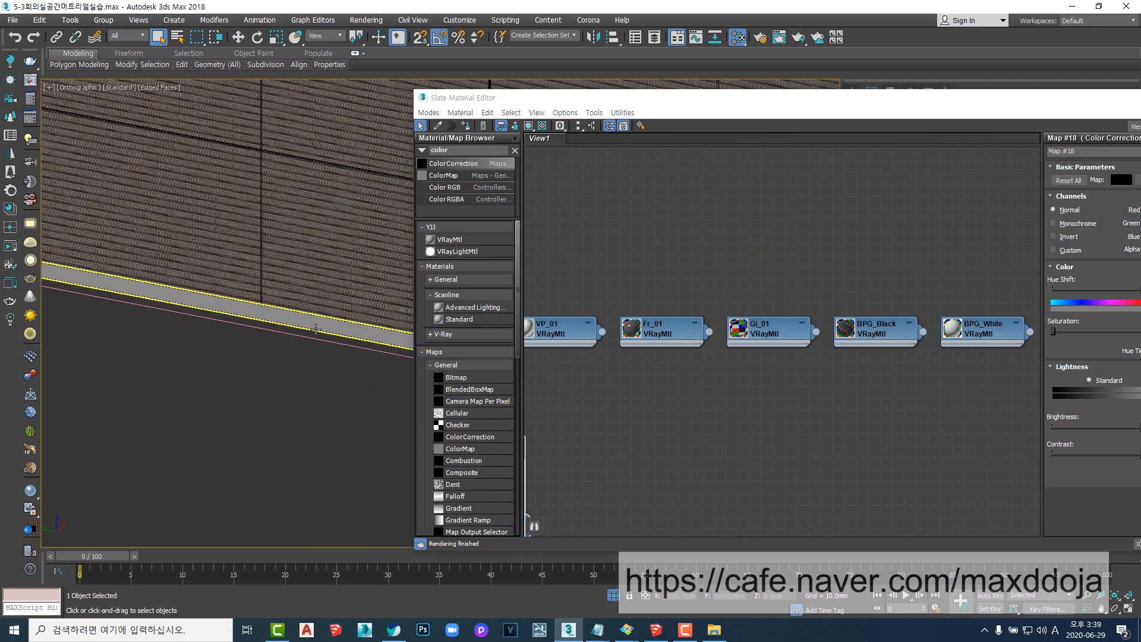
{"action": "left_click", "coordinate": [316, 328]}
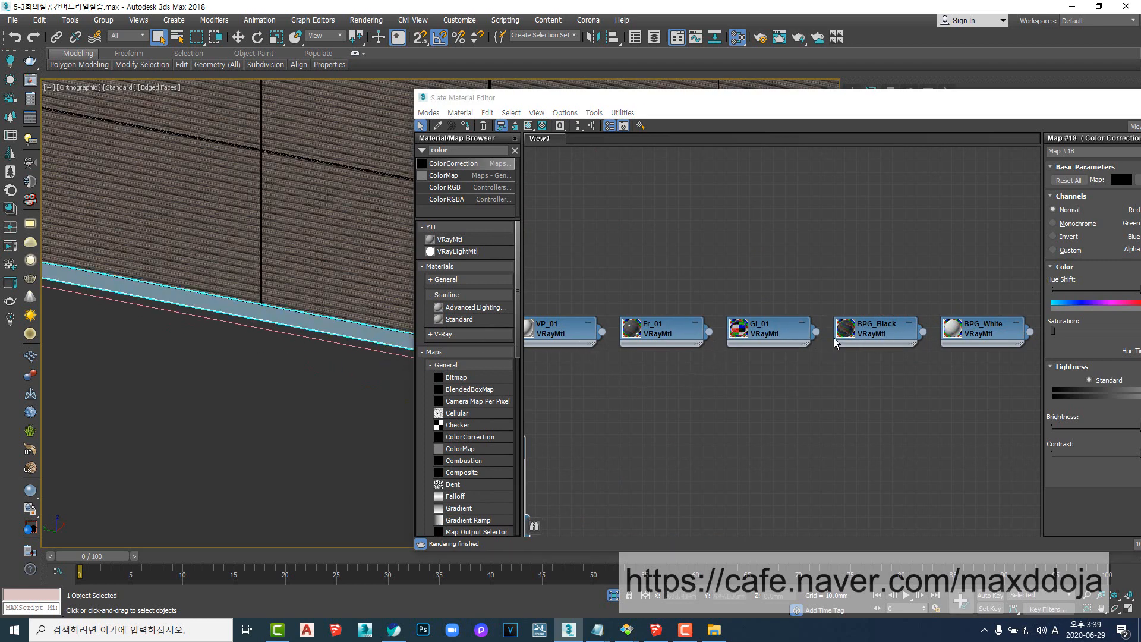
{"action": "middle_click_drag", "start_coordinate": [700, 374], "coordinate": [576, 345]}
{"action": "left_click_drag", "start_coordinate": [1015, 302], "coordinate": [321, 324]}
{"action": "scroll", "coordinate": [298, 384], "scroll_direction": "down", "scroll_amount": 4}
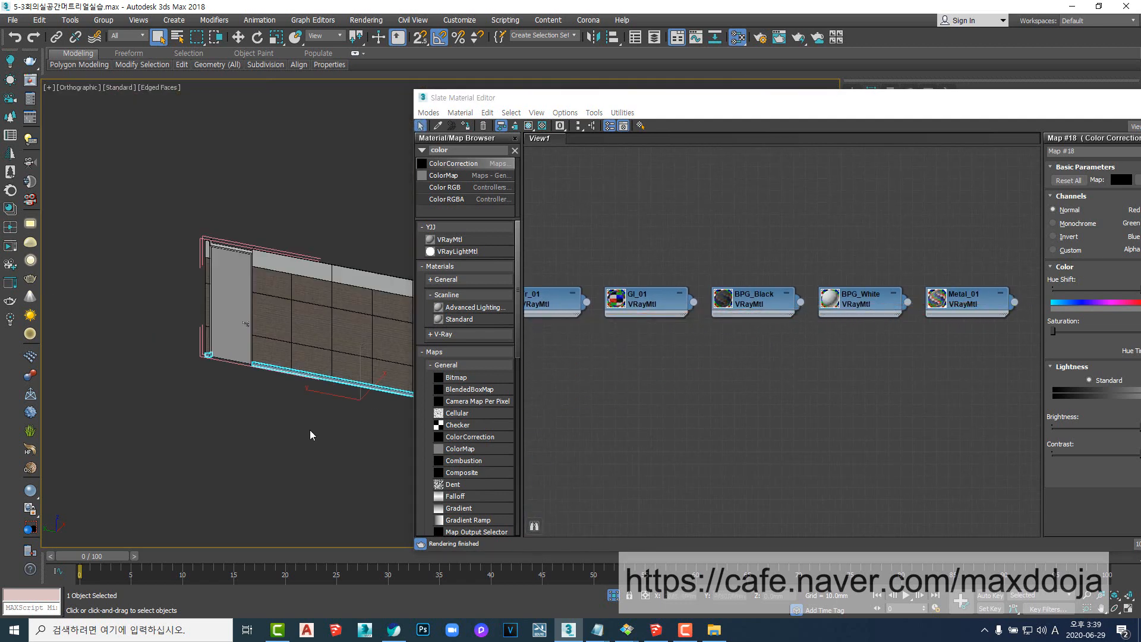
- Deselect the baseboard and select the door group at the end of the wall
{"action": "left_click", "coordinate": [309, 429]}
{"action": "middle_click_drag", "start_coordinate": [332, 385], "coordinate": [224, 388]}
{"action": "scroll", "coordinate": [340, 377], "scroll_direction": "down", "scroll_amount": 4}
{"action": "middle_click_drag", "start_coordinate": [375, 422], "coordinate": [259, 393]}
{"action": "scroll", "coordinate": [280, 372], "scroll_direction": "up", "scroll_amount": 6}
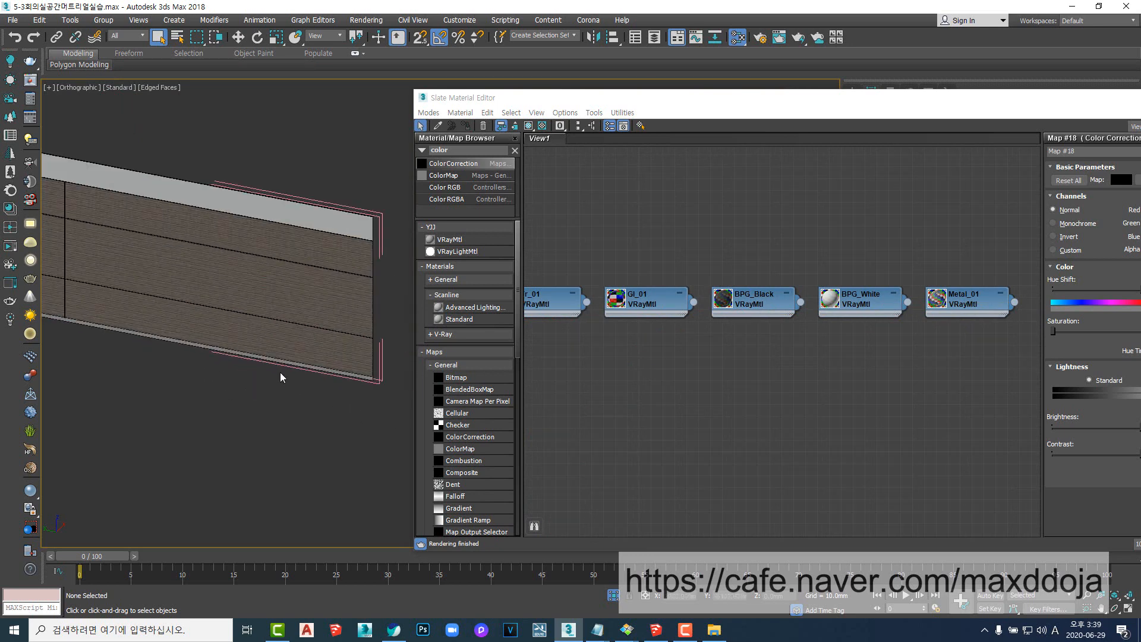
{"action": "middle_click_drag", "start_coordinate": [221, 286], "coordinate": [435, 323]}
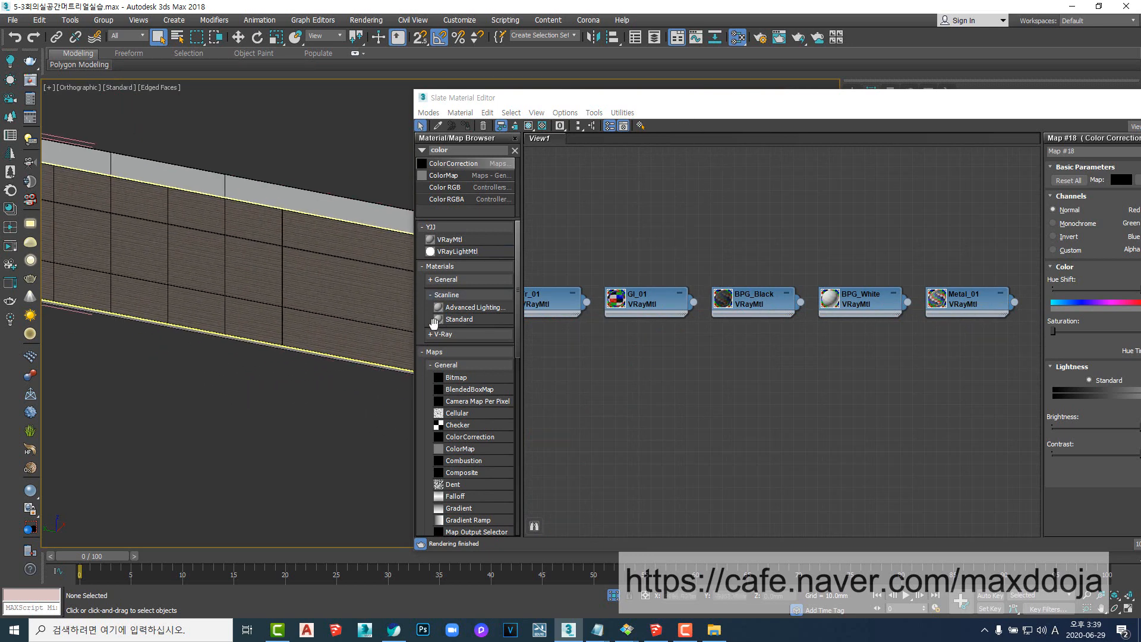
{"action": "middle_click_drag", "start_coordinate": [223, 306], "coordinate": [378, 327]}
{"action": "scroll", "coordinate": [204, 235], "scroll_direction": "up", "scroll_amount": 5}
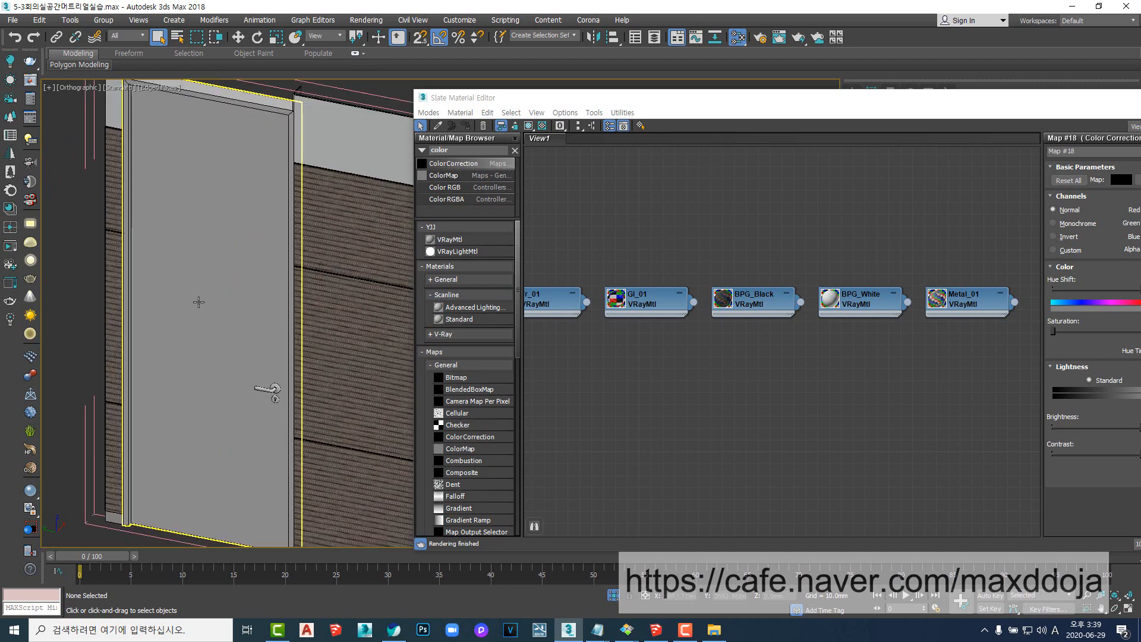
{"action": "left_click", "coordinate": [201, 248]}
- Compact the FB_01 node by hiding its unused slots and shrinking its preview, and place it with its maps below VP_01
{"action": "middle_click_drag", "start_coordinate": [640, 266], "coordinate": [726, 267]}
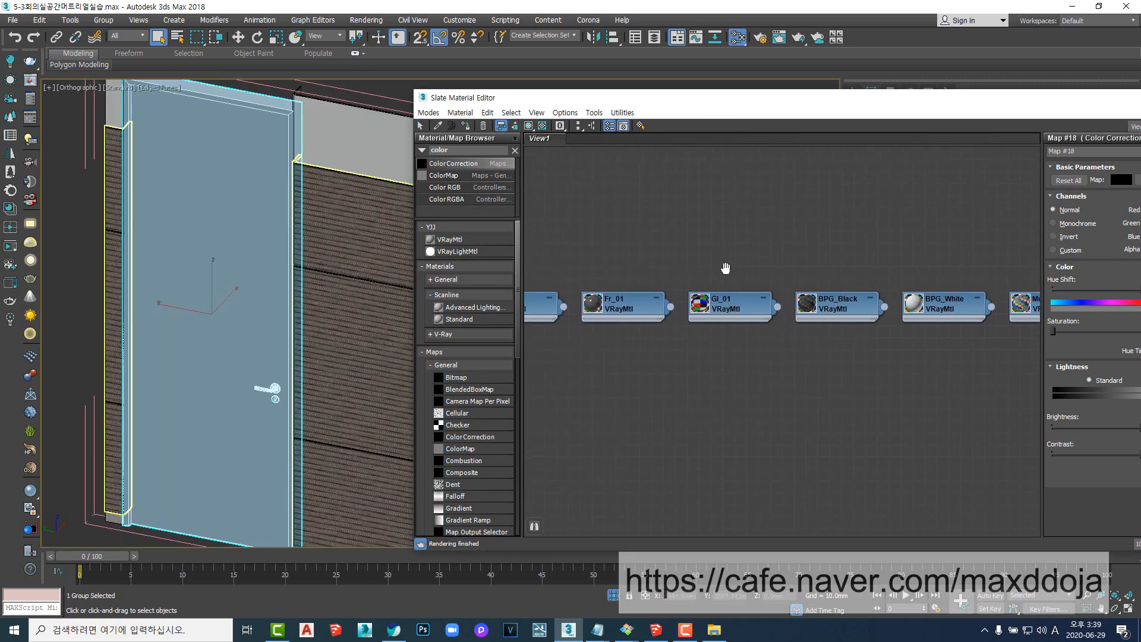
{"action": "scroll", "coordinate": [706, 279], "scroll_direction": "down", "scroll_amount": 4}
{"action": "middle_click_drag", "start_coordinate": [645, 364], "coordinate": [744, 294]}
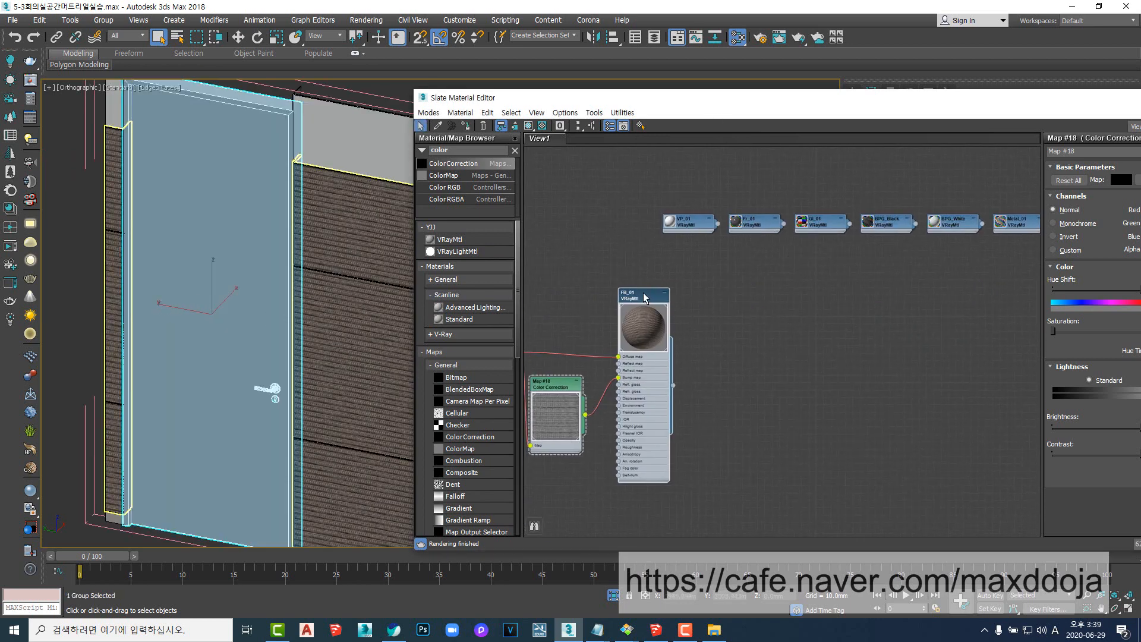
{"action": "key", "text": "h"}
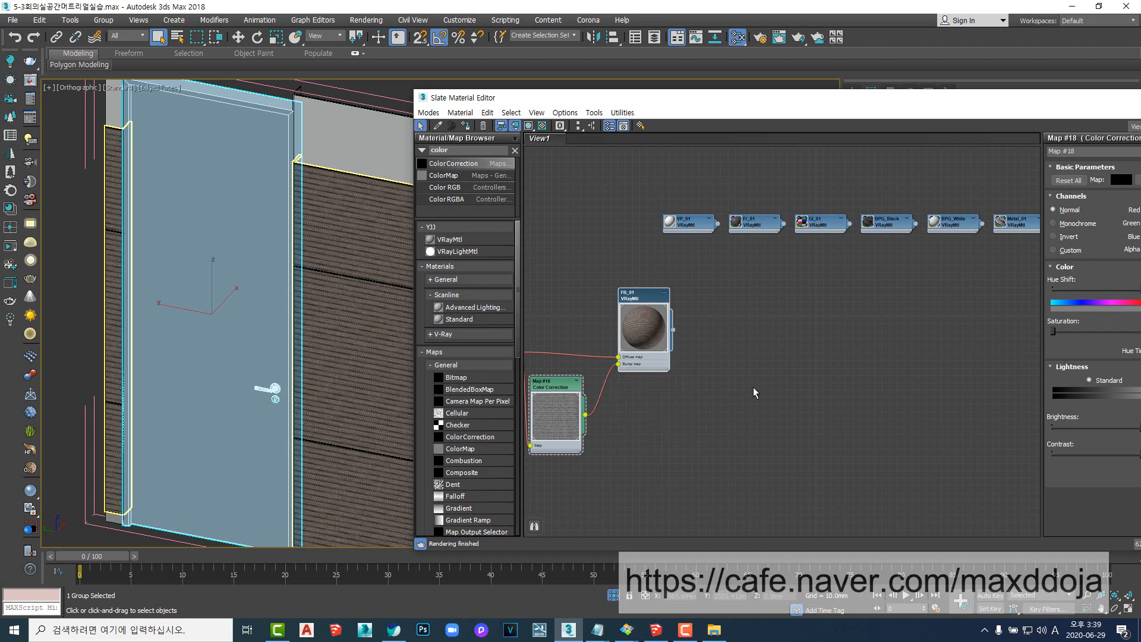
{"action": "middle_click_drag", "start_coordinate": [754, 390], "coordinate": [775, 395]}
{"action": "double_click", "coordinate": [663, 346]}
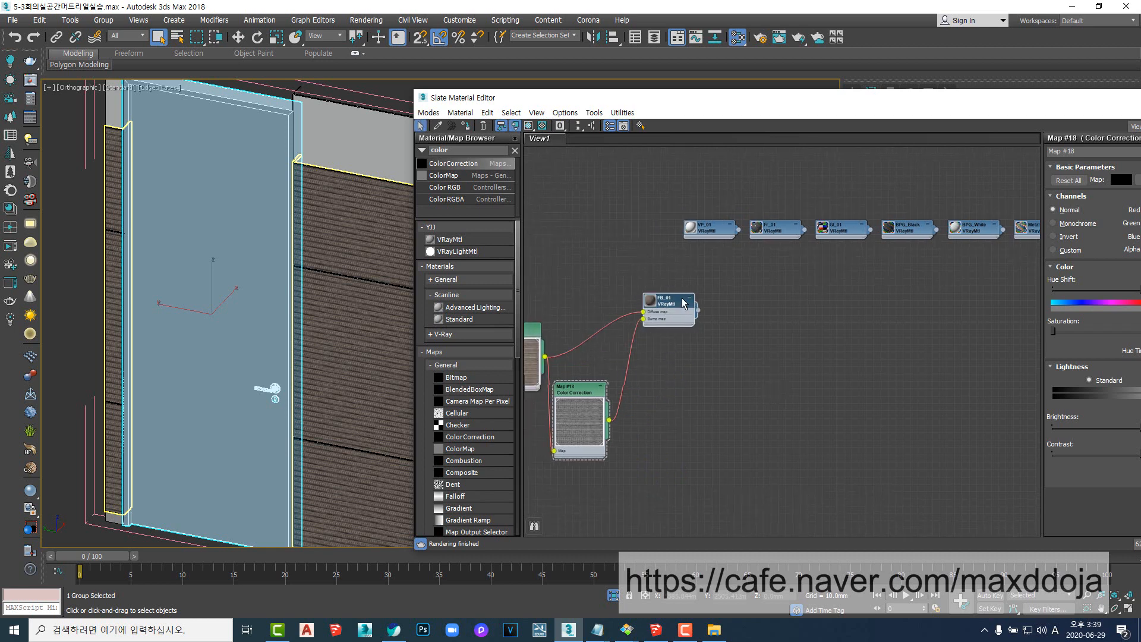
{"action": "left_click_drag", "start_coordinate": [684, 303], "coordinate": [711, 267]}
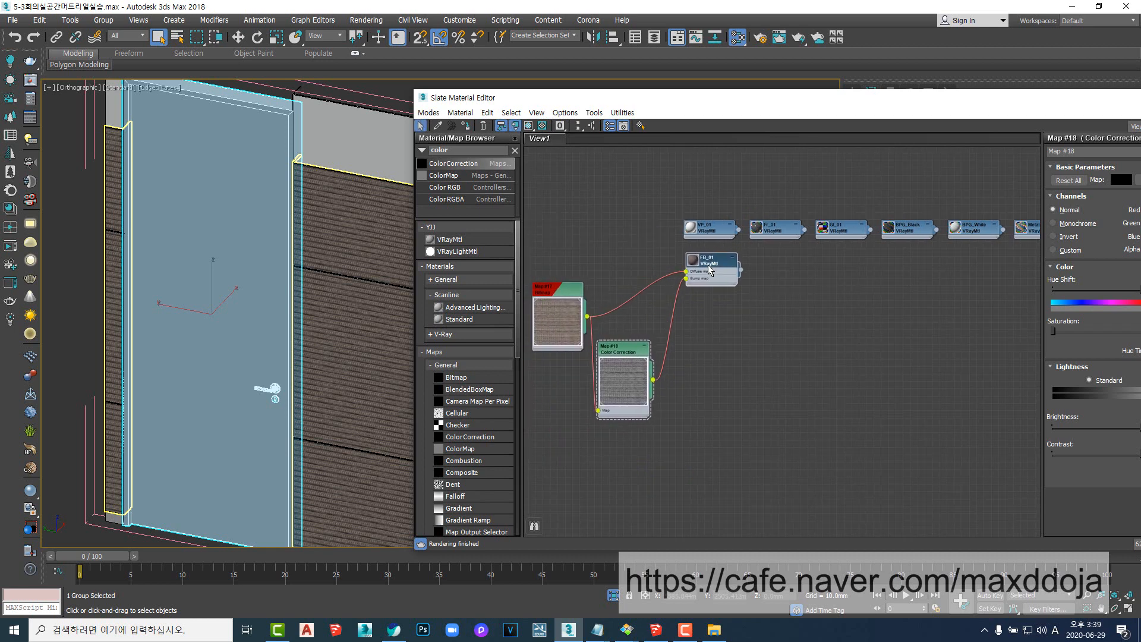
{"action": "middle_click_drag", "start_coordinate": [766, 380], "coordinate": [704, 398]}
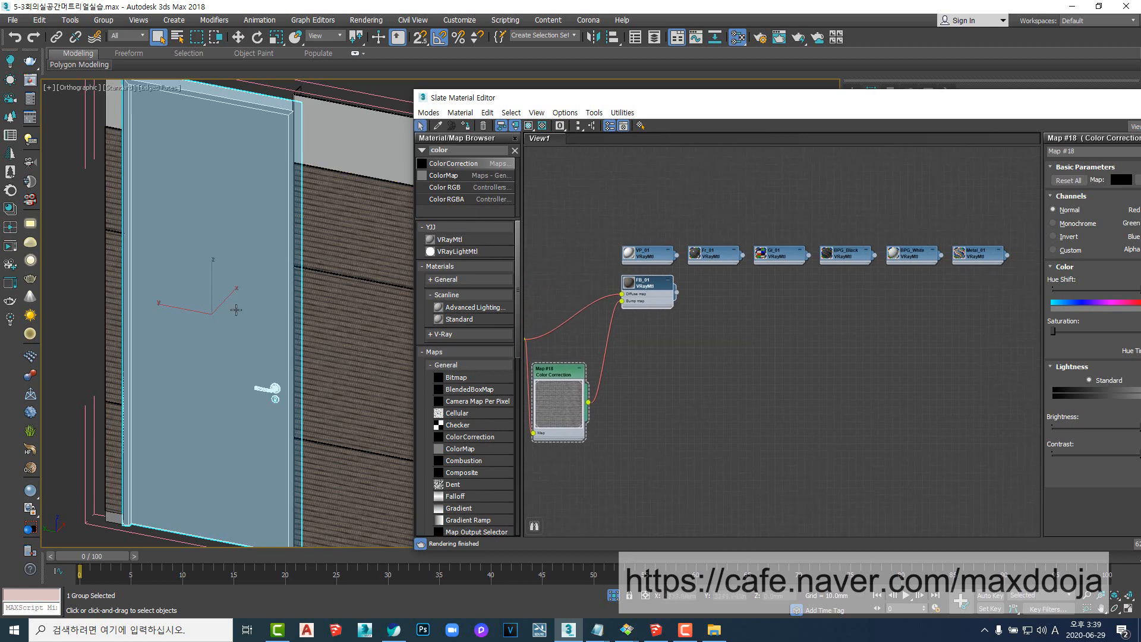
{"action": "left_click", "coordinate": [729, 393]}
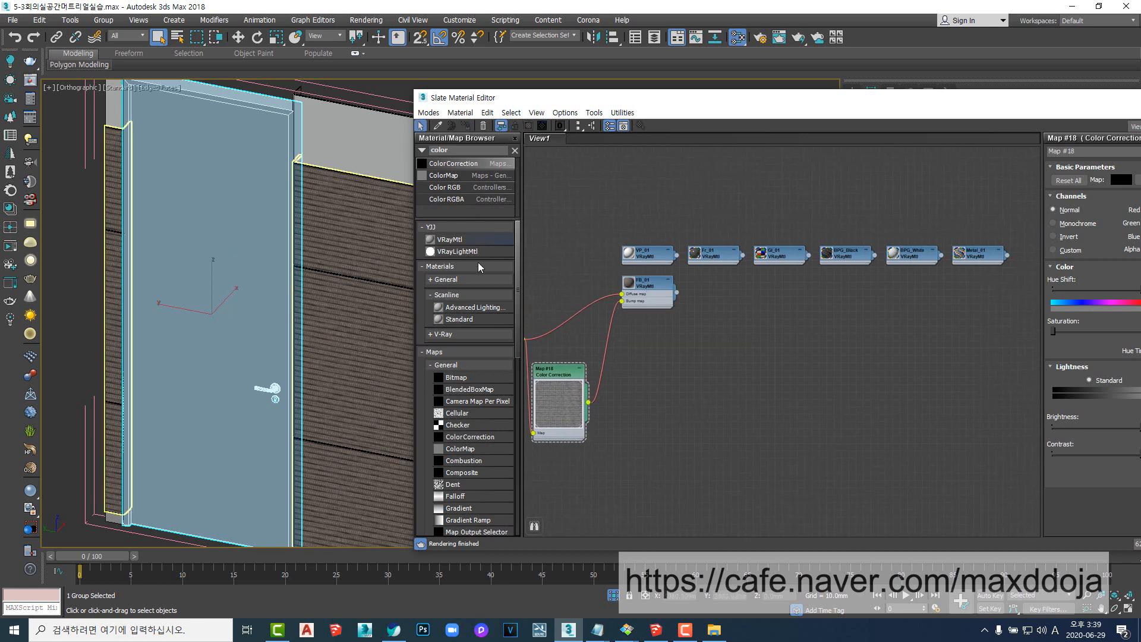
- Add a new VRayMtl beside the FB_01 node and name it Wd_01
{"action": "left_click_drag", "start_coordinate": [464, 241], "coordinate": [615, 314]}
{"action": "left_click_drag", "start_coordinate": [710, 296], "coordinate": [711, 297]}
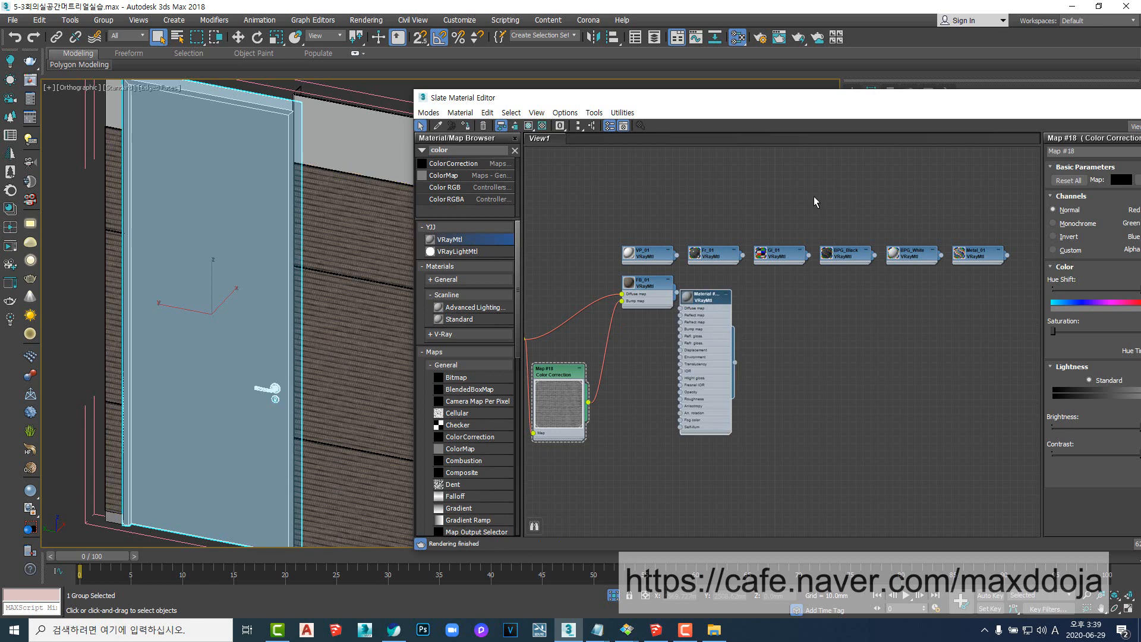
{"action": "left_click_drag", "start_coordinate": [804, 105], "coordinate": [545, 109]}
{"action": "double_click", "coordinate": [441, 308]}
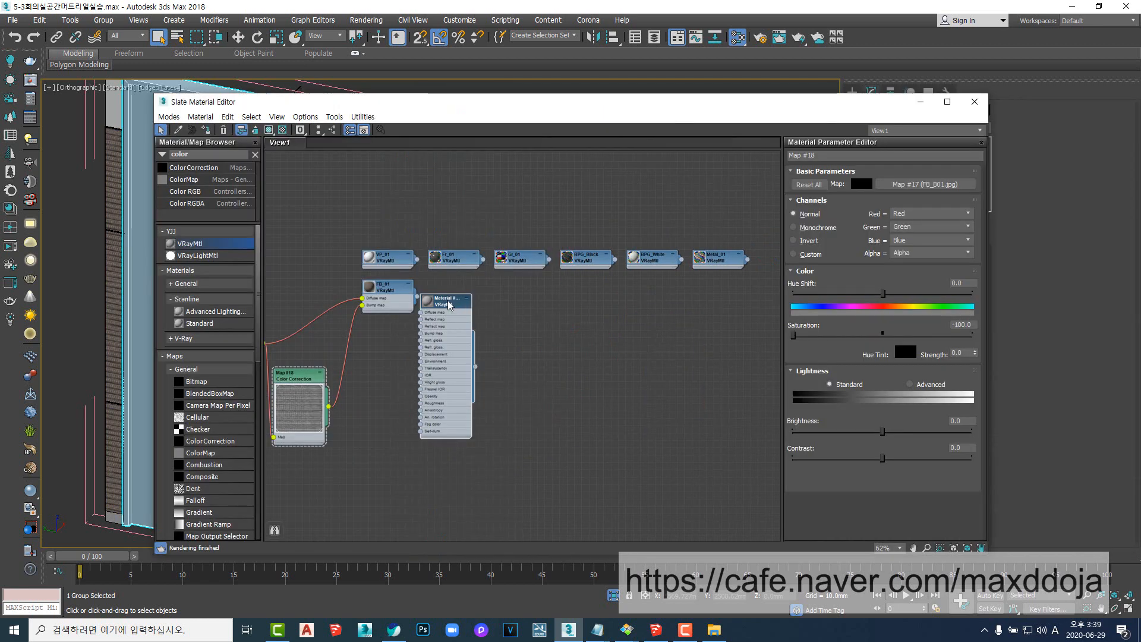
{"action": "left_click_drag", "start_coordinate": [441, 308], "coordinate": [455, 301]}
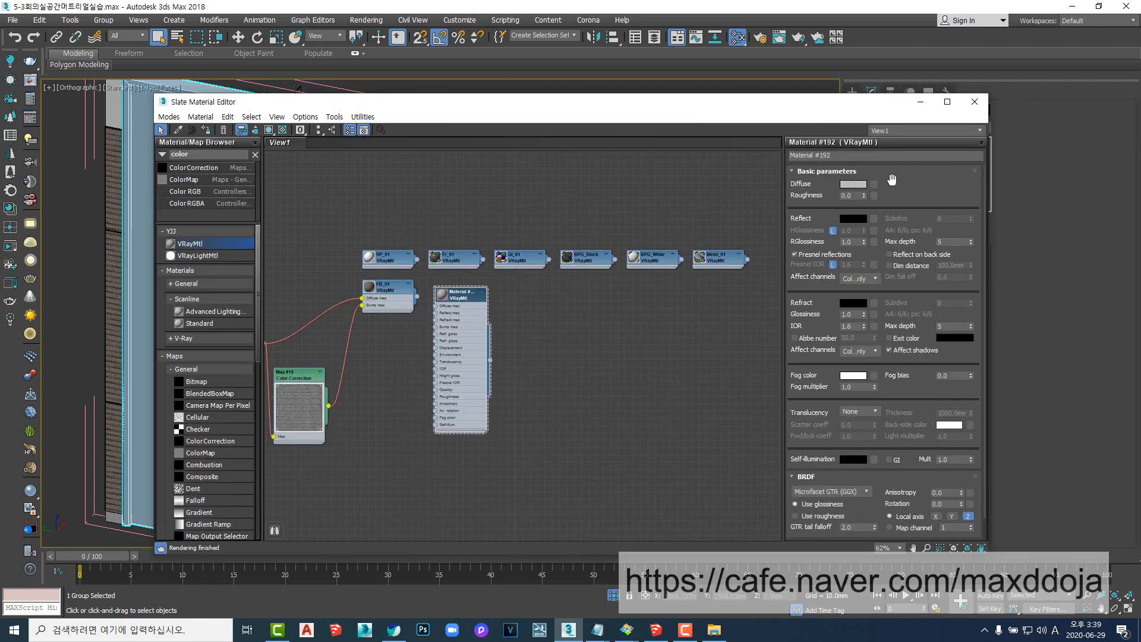
{"action": "left_click", "coordinate": [845, 153]}
{"action": "type", "text": "Wd_01"}
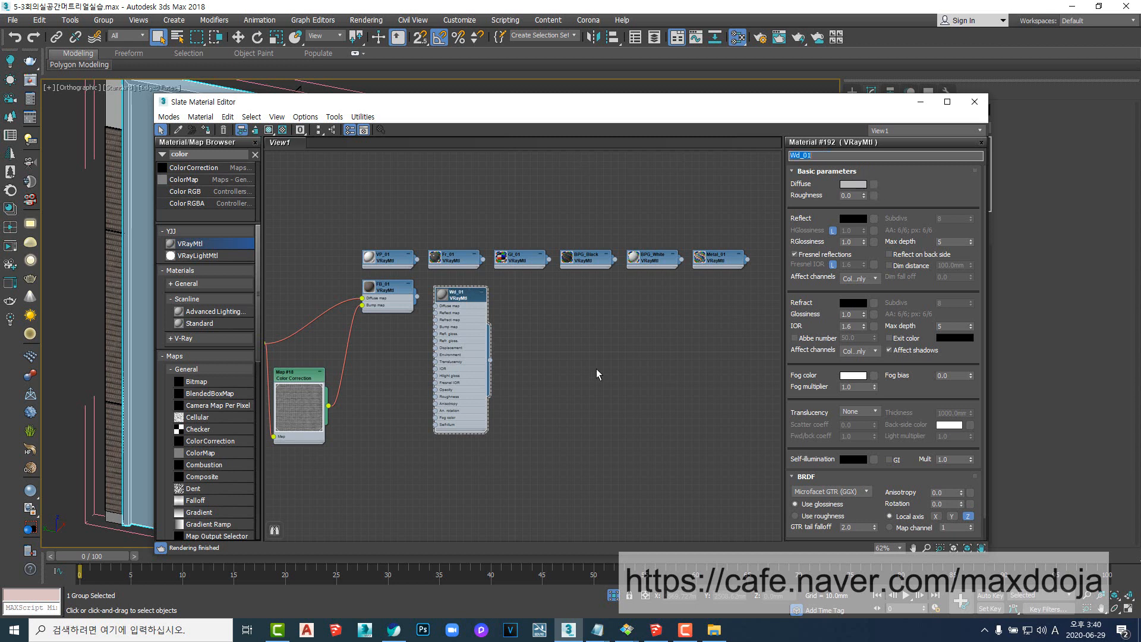
{"action": "left_click_drag", "start_coordinate": [467, 303], "coordinate": [489, 310]}
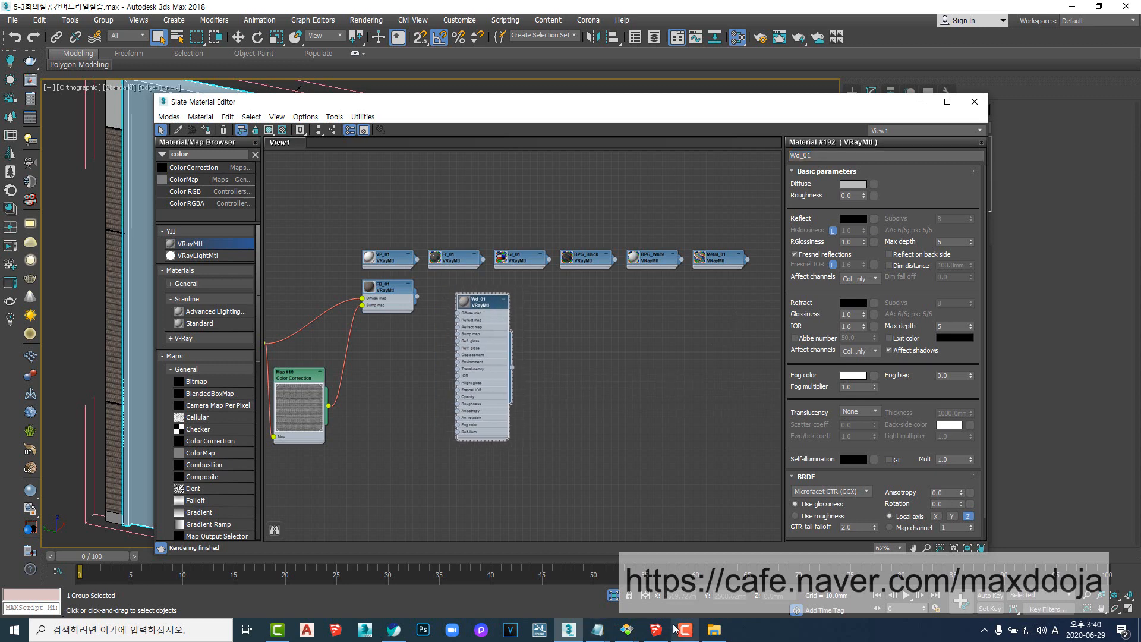
- Bring Wood_01.jpg from the project folder into the node view as a bitmap map
{"action": "left_click", "coordinate": [713, 631]}
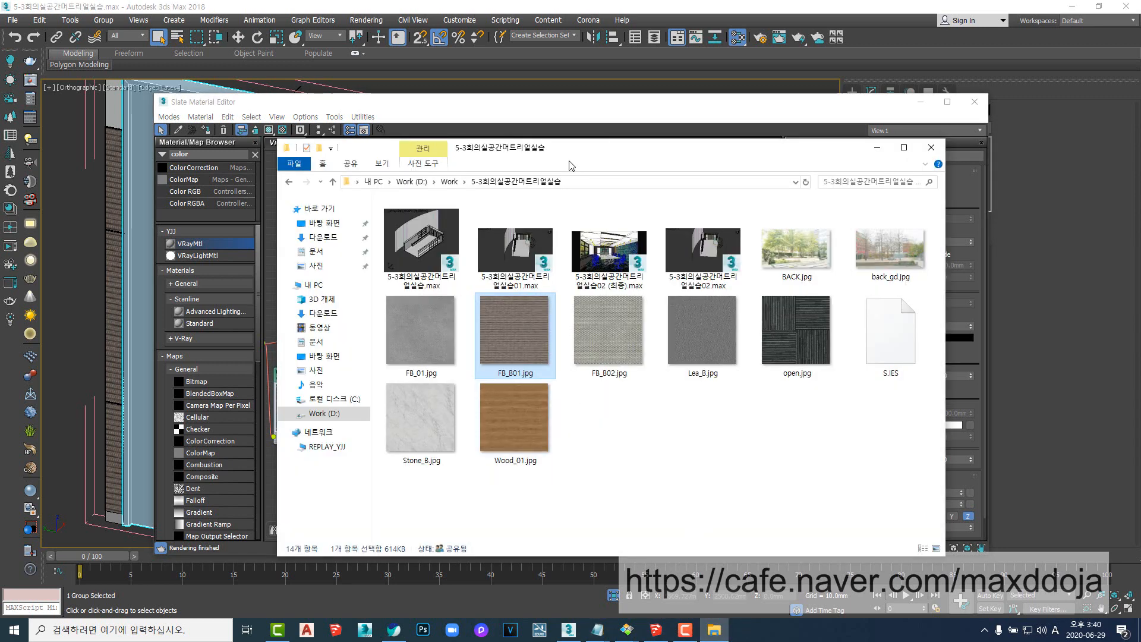
{"action": "left_click_drag", "start_coordinate": [572, 153], "coordinate": [856, 117]}
{"action": "left_click_drag", "start_coordinate": [772, 380], "coordinate": [466, 455]}
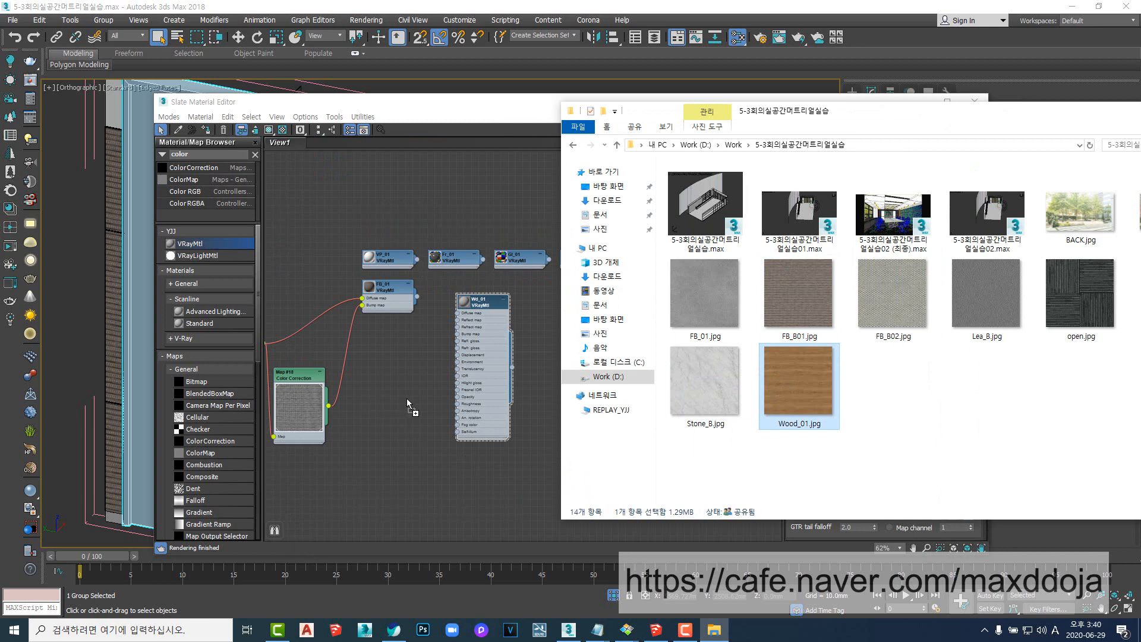
{"action": "left_click_drag", "start_coordinate": [407, 398], "coordinate": [406, 400]}
{"action": "left_click_drag", "start_coordinate": [942, 113], "coordinate": [661, 252]}
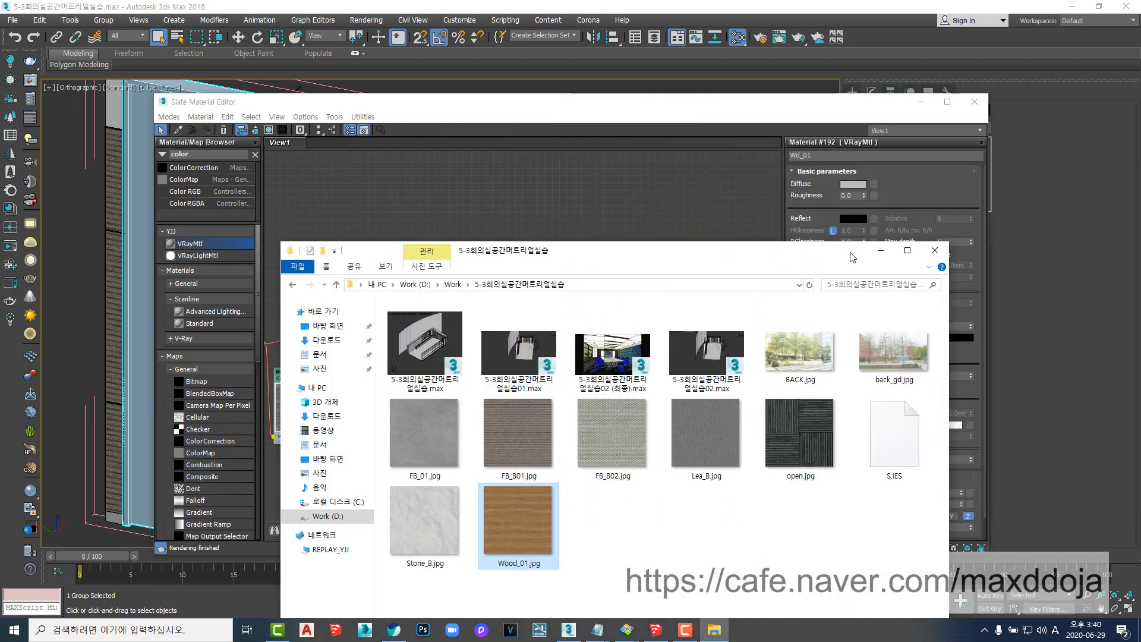
{"action": "left_click", "coordinate": [881, 256]}
- Position the wood bitmap beside the Wd_01 node and connect it to Wd_01's Diffuse map slot
{"action": "middle_click_drag", "start_coordinate": [491, 358], "coordinate": [596, 359]}
{"action": "scroll", "coordinate": [598, 359], "scroll_direction": "up", "scroll_amount": 3}
{"action": "left_click_drag", "start_coordinate": [580, 281], "coordinate": [613, 270]}
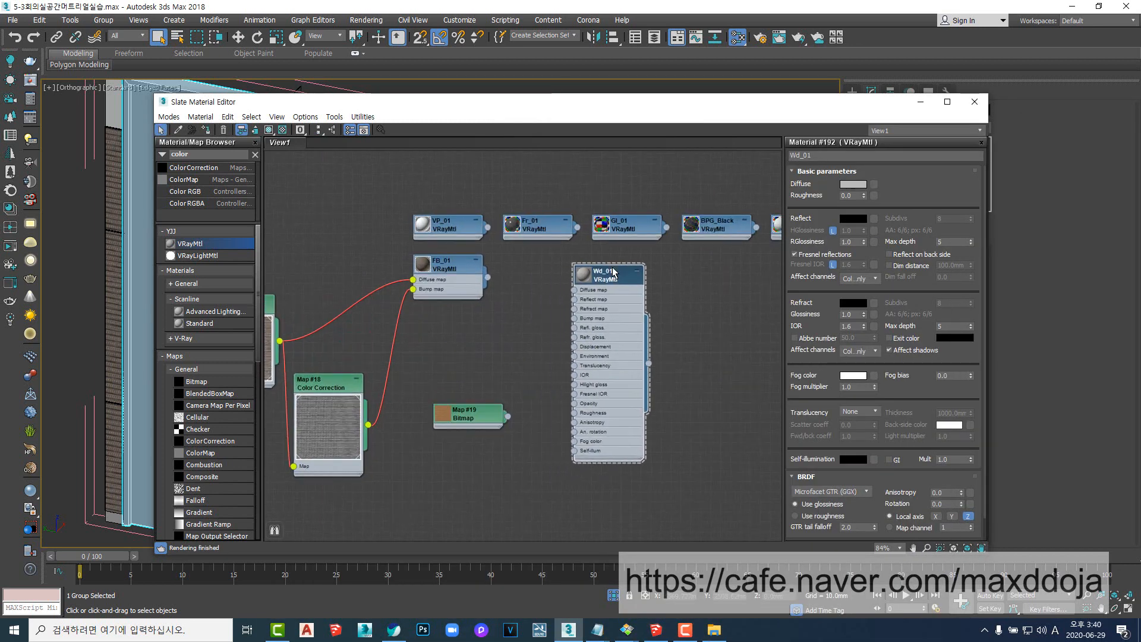
{"action": "left_click_drag", "start_coordinate": [487, 415], "coordinate": [496, 335]}
{"action": "scroll", "coordinate": [527, 351], "scroll_direction": "up", "scroll_amount": 2}
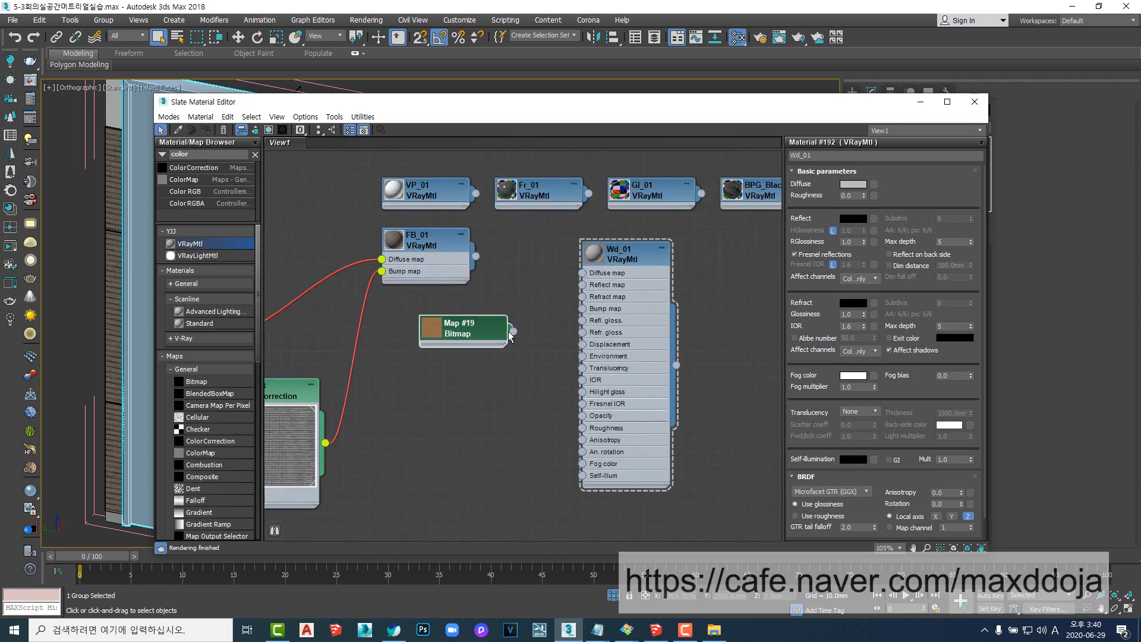
{"action": "scroll", "coordinate": [509, 335], "scroll_direction": "up", "scroll_amount": 1}
{"action": "scroll", "coordinate": [473, 334], "scroll_direction": "up", "scroll_amount": 1}
{"action": "left_click_drag", "start_coordinate": [434, 223], "coordinate": [283, 213]}
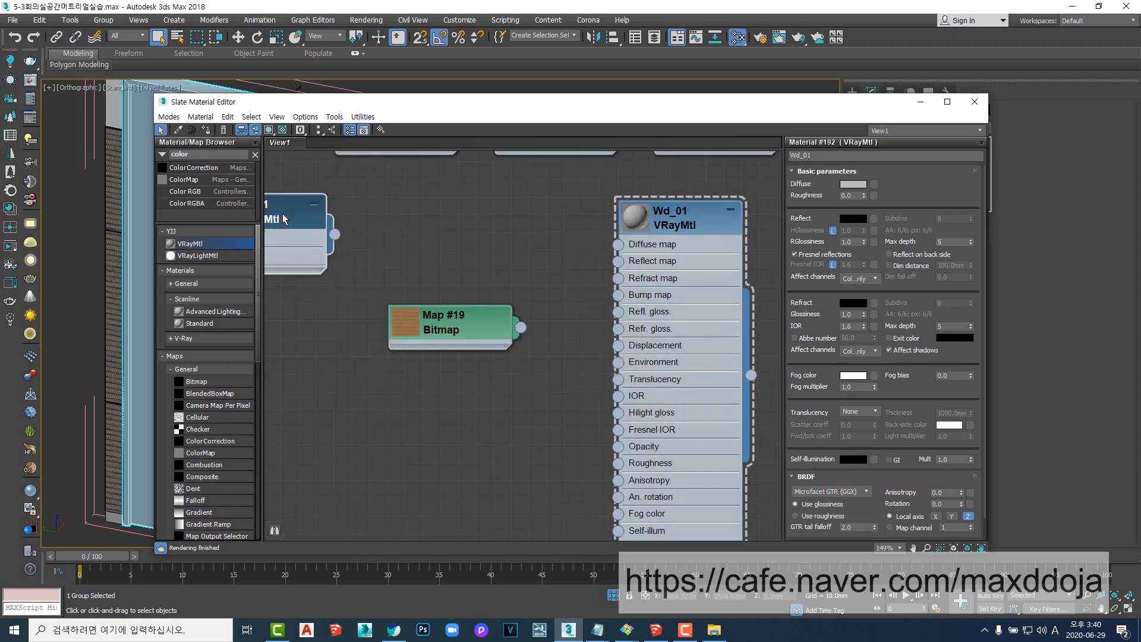
{"action": "left_click_drag", "start_coordinate": [448, 321], "coordinate": [413, 286]}
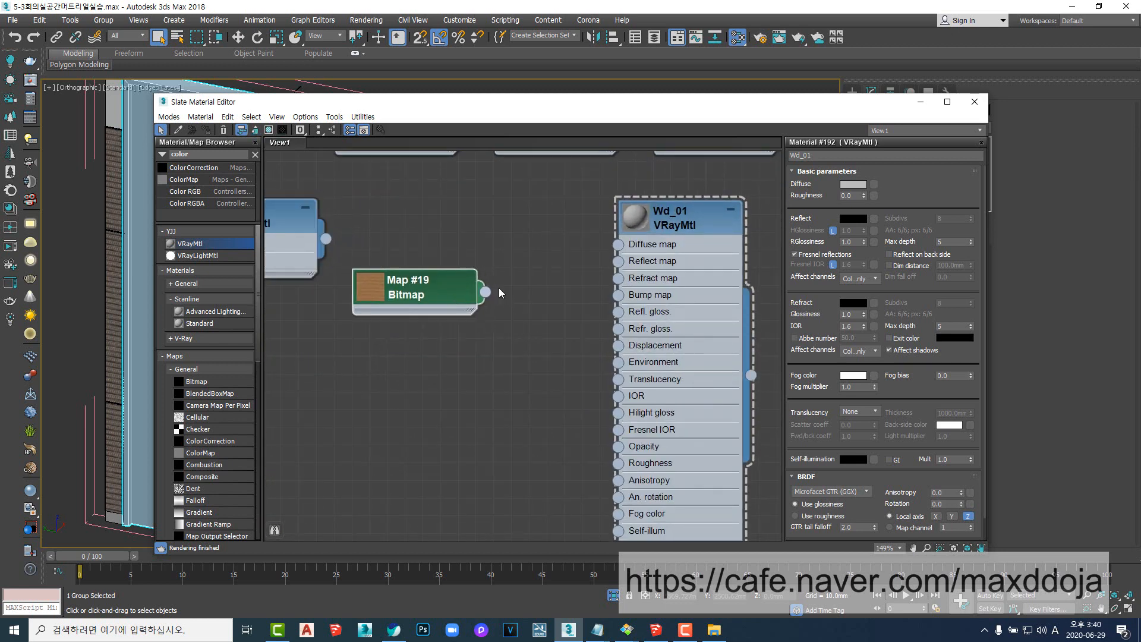
{"action": "left_click_drag", "start_coordinate": [485, 292], "coordinate": [619, 244]}
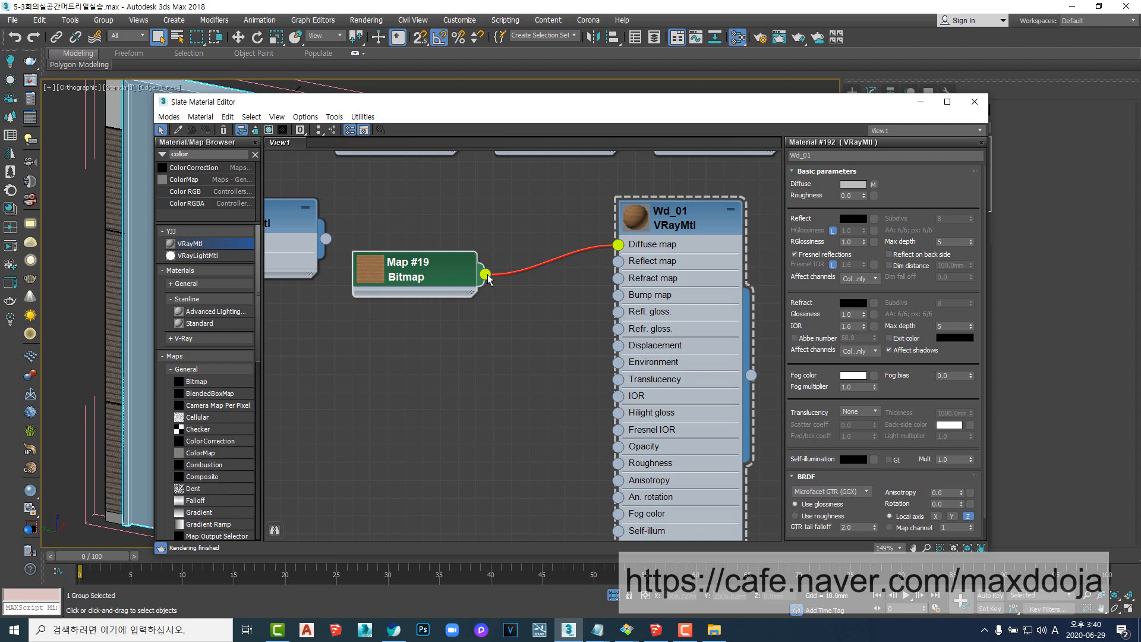
- Feed the wood bitmap into Wd_01's Bump map slot through a Color Correction map with saturation -100
{"action": "left_click_drag", "start_coordinate": [487, 276], "coordinate": [618, 295]}
{"action": "left_click_drag", "start_coordinate": [404, 277], "coordinate": [404, 241]}
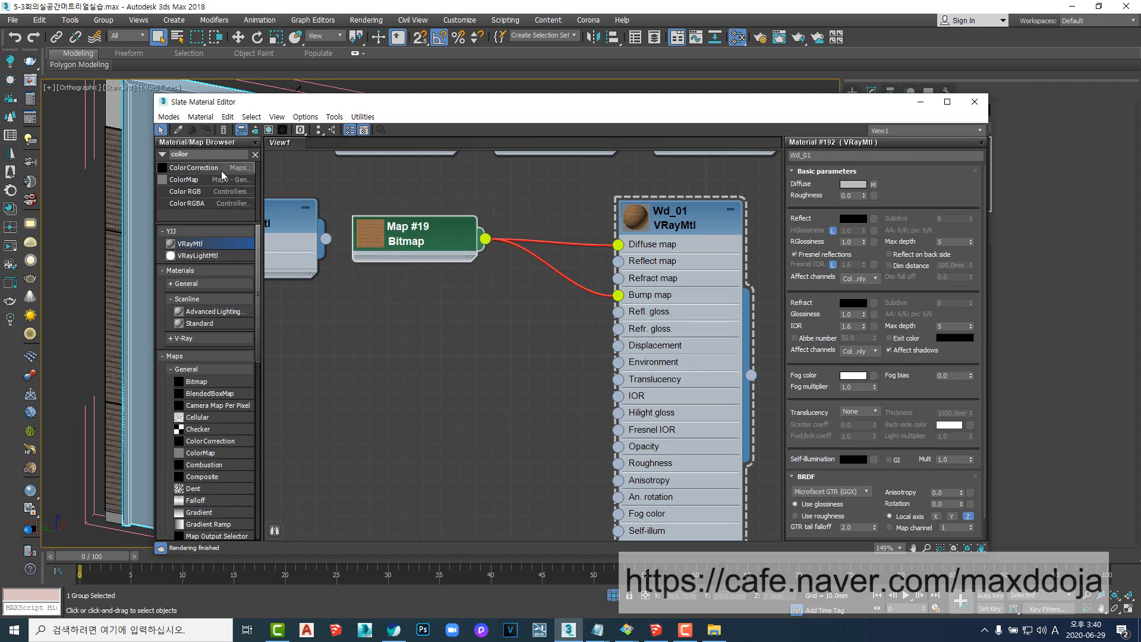
{"action": "left_click_drag", "start_coordinate": [221, 170], "coordinate": [546, 273]}
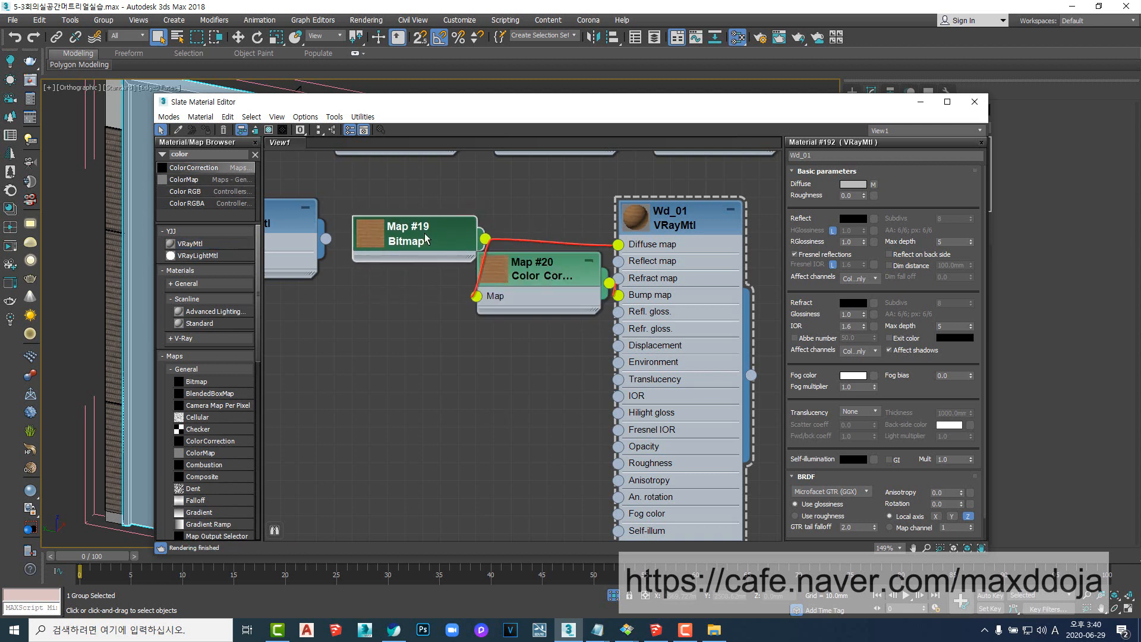
{"action": "left_click_drag", "start_coordinate": [425, 234], "coordinate": [389, 235]}
{"action": "mouse_move", "coordinate": [538, 289]}
{"action": "left_mouse_down"}
{"action": "mouse_move", "coordinate": [509, 308]}
{"action": "mouse_move", "coordinate": [527, 303]}
{"action": "left_mouse_up"}
{"action": "double_click", "coordinate": [526, 303]}
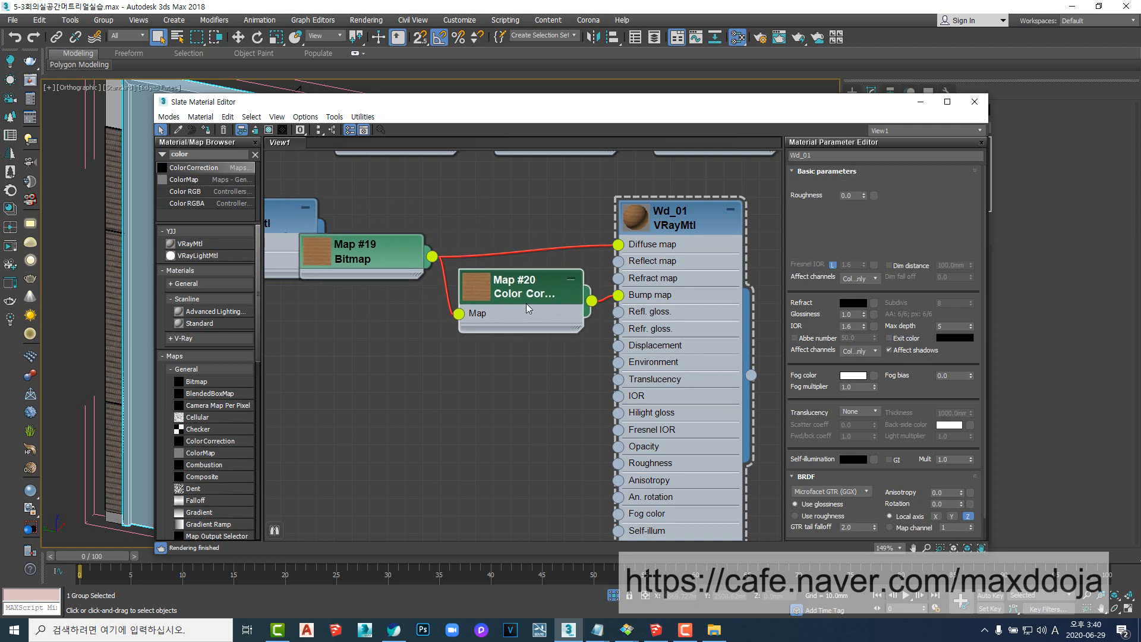
{"action": "left_click_drag", "start_coordinate": [882, 336], "coordinate": [731, 342]}
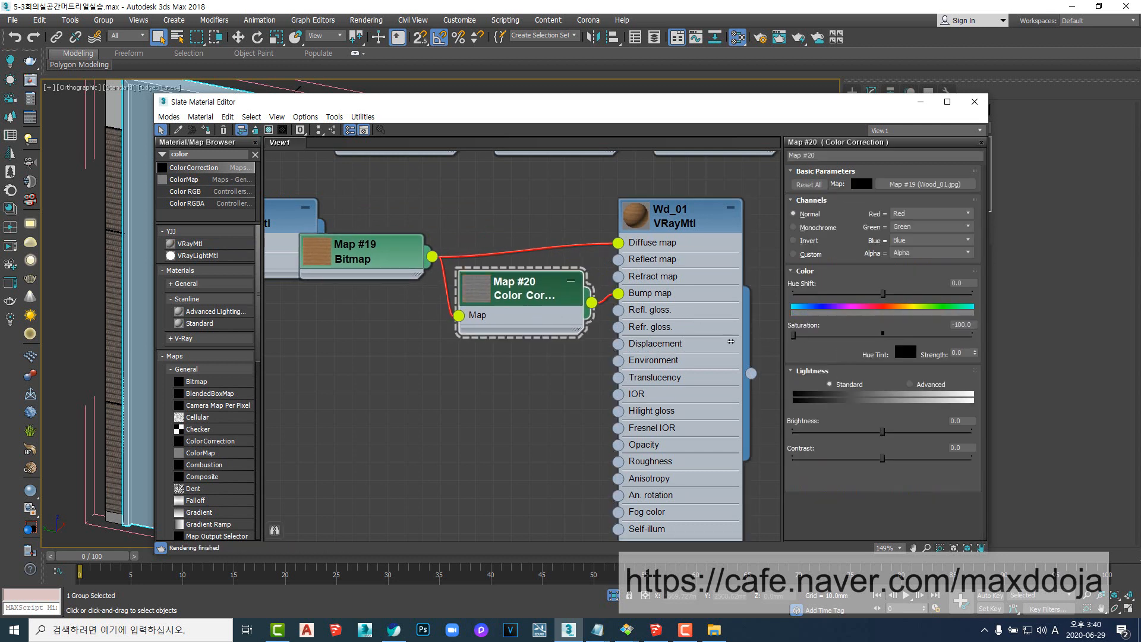
- Enlarge the Wd_01 node's preview and spread the bitmap and Color Correction nodes out beside it
{"action": "double_click", "coordinate": [642, 214]}
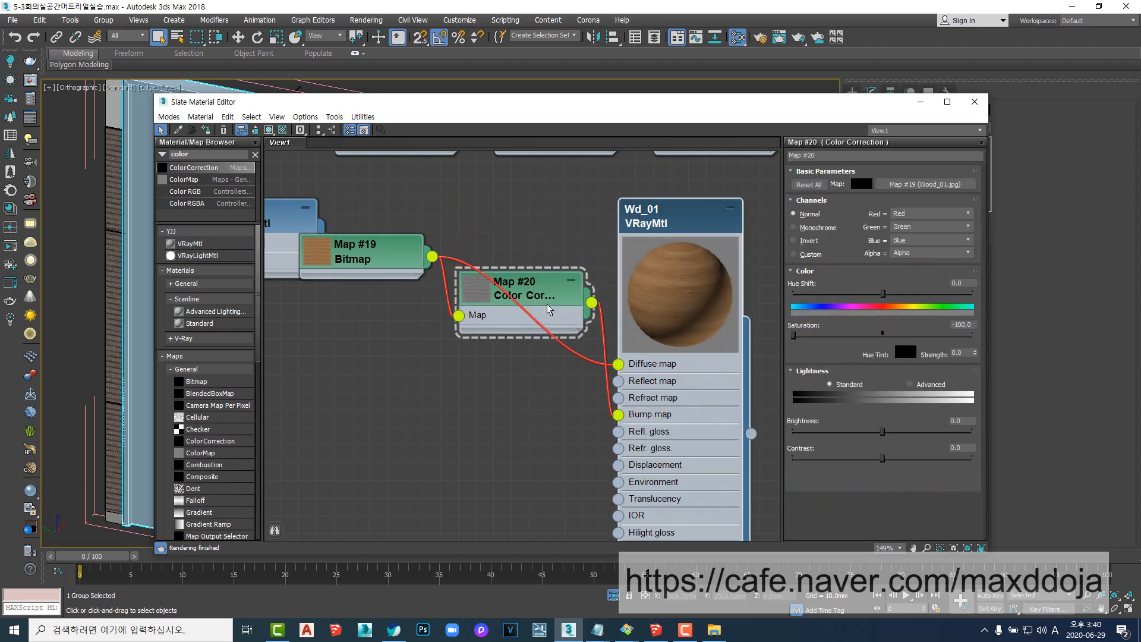
{"action": "left_click_drag", "start_coordinate": [548, 309], "coordinate": [512, 434]}
{"action": "left_click_drag", "start_coordinate": [361, 386], "coordinate": [341, 329]}
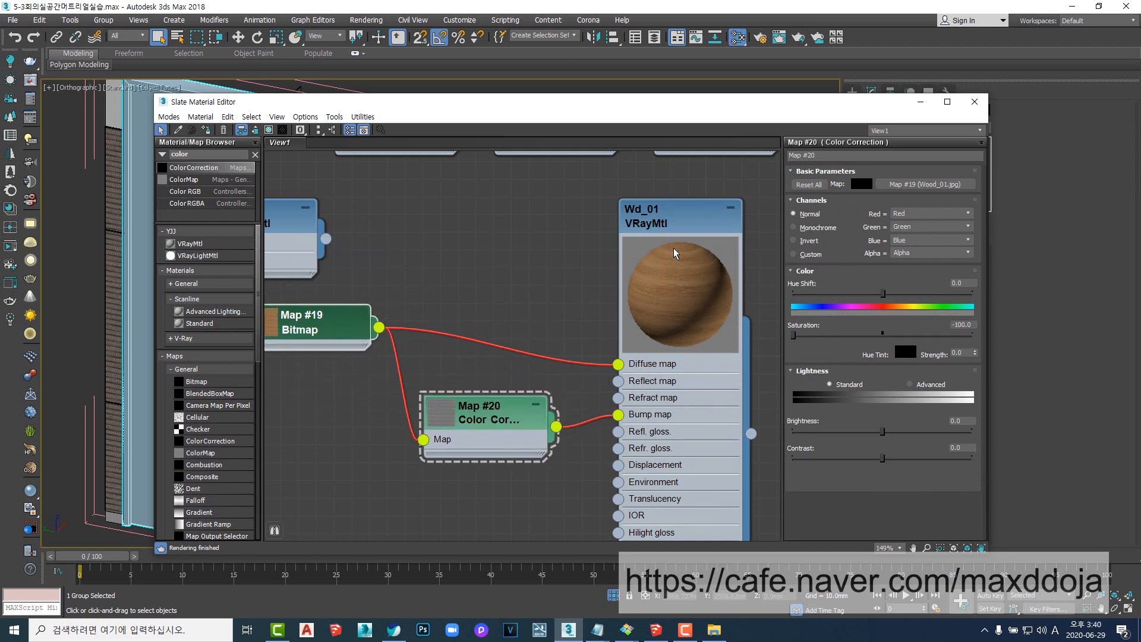
- Set the Wd_01 material's bump amount to 10
{"action": "left_click", "coordinate": [678, 227]}
{"action": "middle_click_drag", "start_coordinate": [575, 285], "coordinate": [553, 236]}
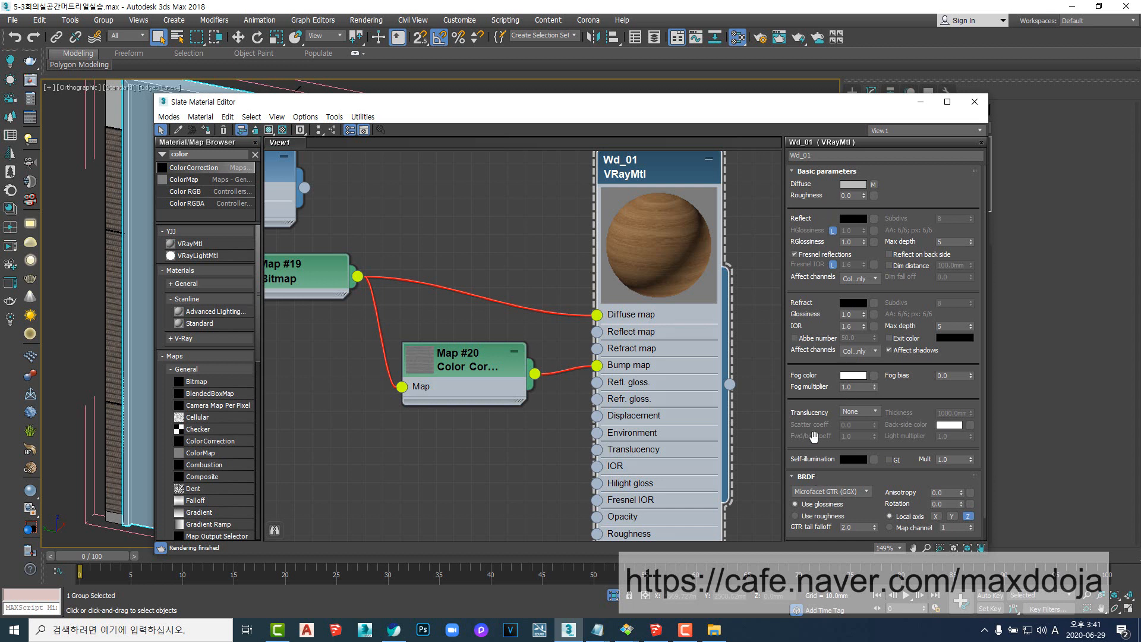
{"action": "scroll", "coordinate": [815, 438], "scroll_direction": "down", "scroll_amount": 2}
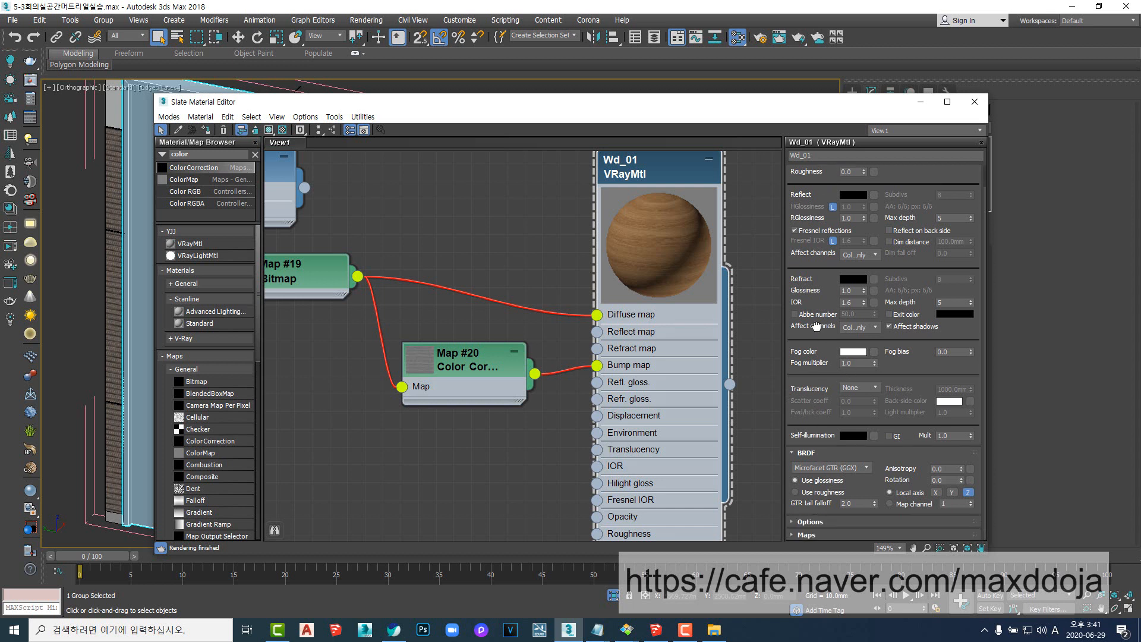
{"action": "left_click", "coordinate": [826, 535]}
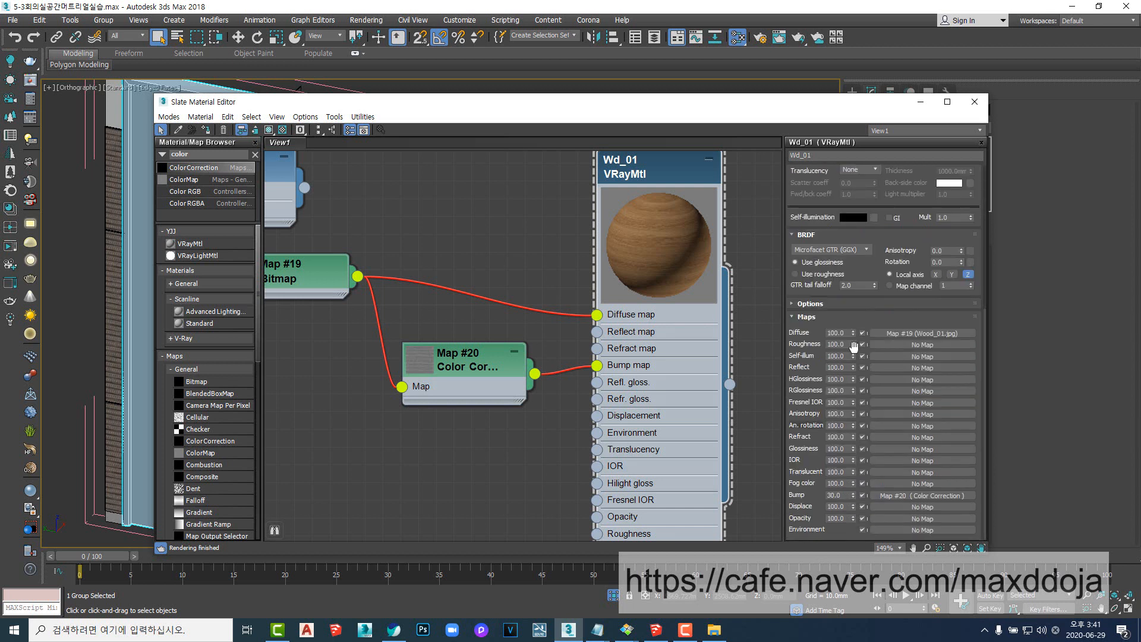
{"action": "double_click", "coordinate": [842, 495]}
{"action": "type", "text": "10"}
{"action": "key", "text": "Return"}
{"action": "scroll", "coordinate": [886, 255], "scroll_direction": "up", "scroll_amount": 5}
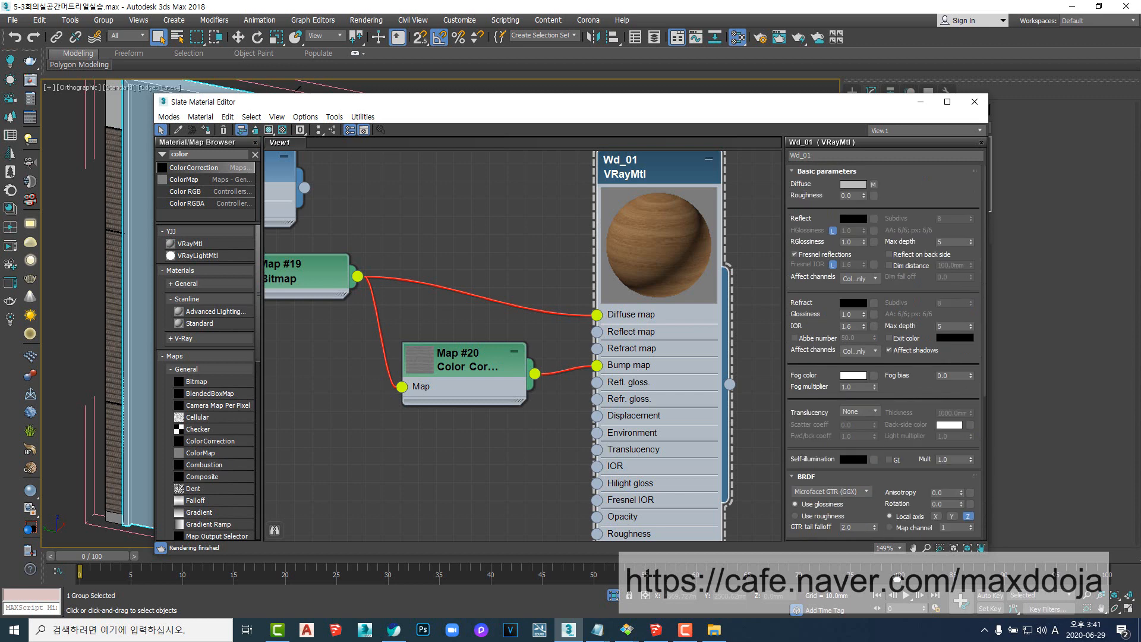
- Set Wd_01's reflection color to white (value 255) and its reflection glossiness to 0.8
{"action": "left_click", "coordinate": [856, 220]}
{"action": "left_click_drag", "start_coordinate": [752, 174], "coordinate": [651, 190]}
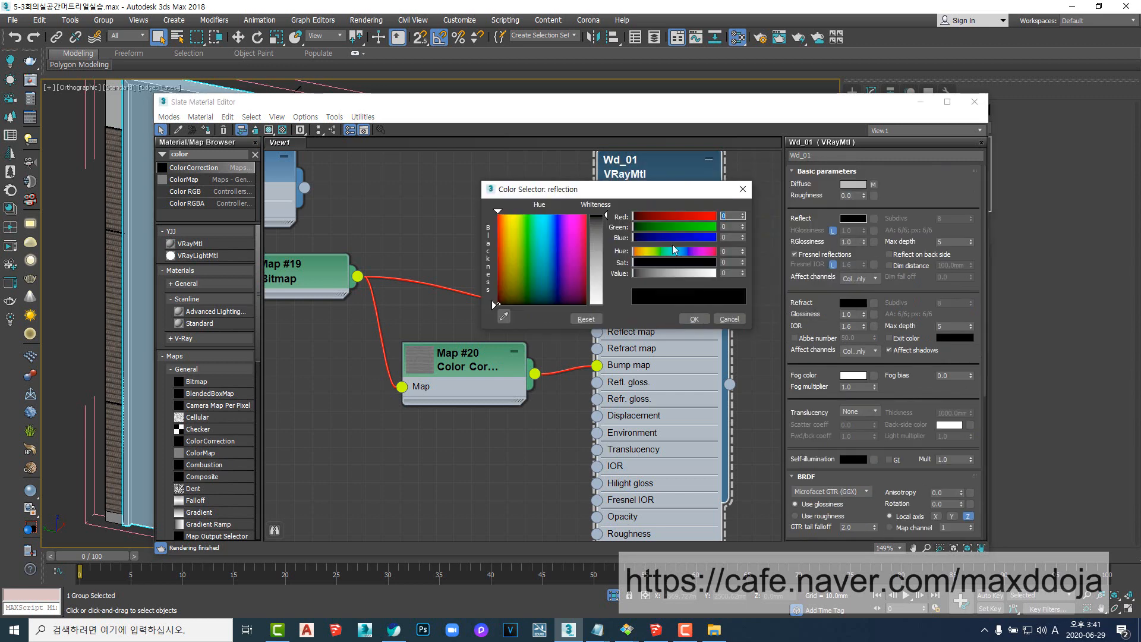
{"action": "left_click_drag", "start_coordinate": [681, 272], "coordinate": [719, 274]}
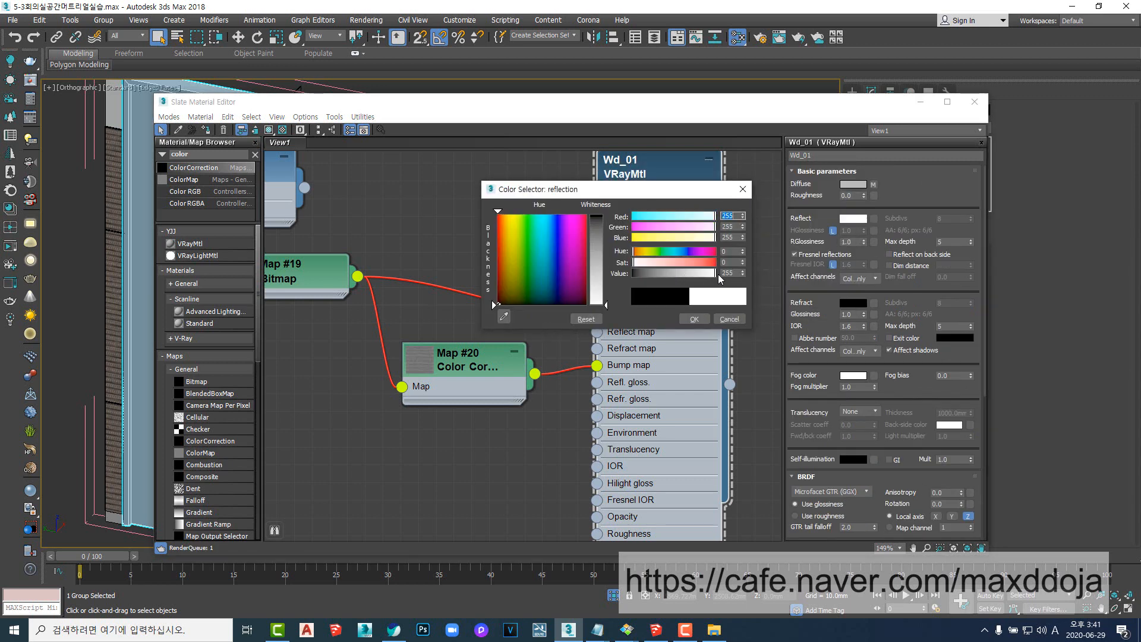
{"action": "left_click", "coordinate": [694, 320]}
{"action": "double_click", "coordinate": [859, 243]}
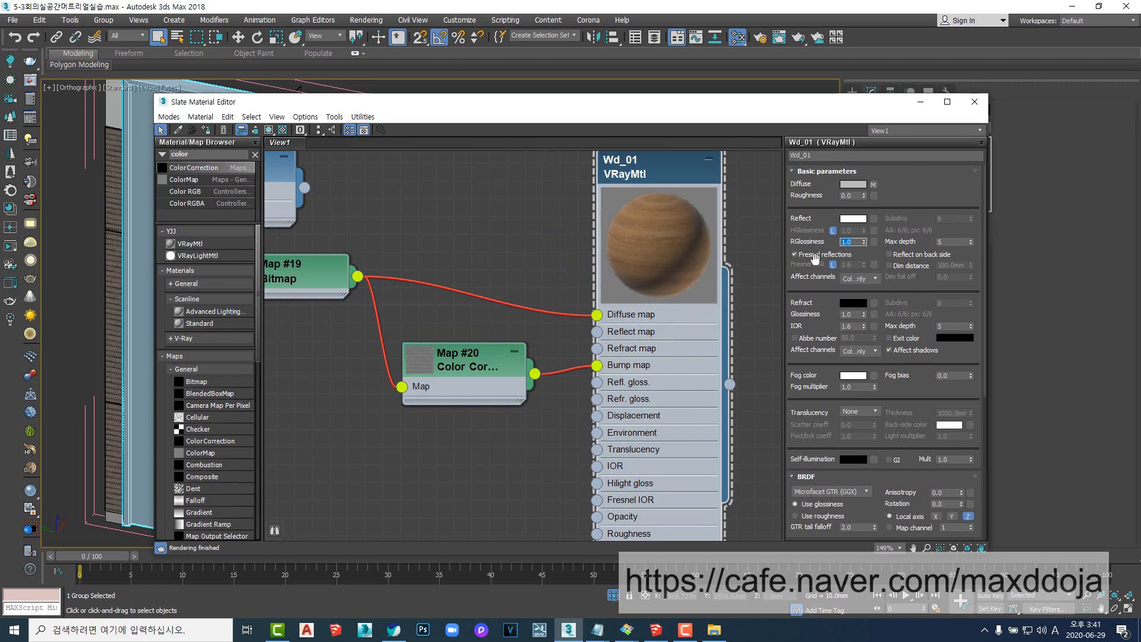
{"action": "type", "text": "0.8"}
{"action": "key", "text": "Return"}
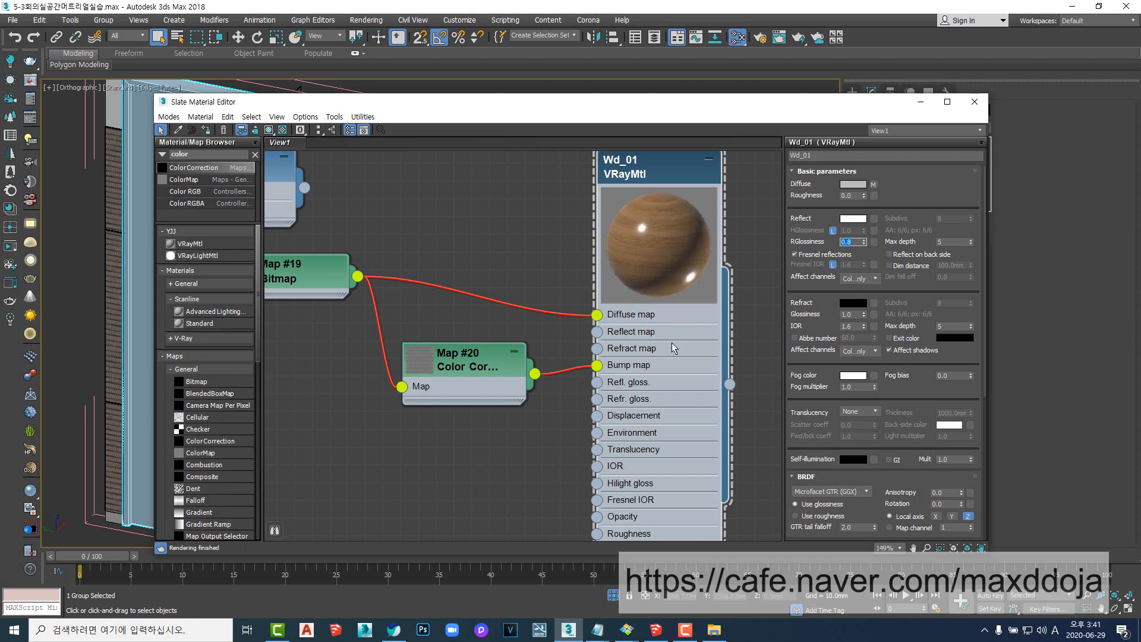
- Open the door group and select the door object inside it
{"action": "middle_click_drag", "start_coordinate": [400, 325], "coordinate": [477, 330]}
{"action": "scroll", "coordinate": [478, 330], "scroll_direction": "down", "scroll_amount": 1}
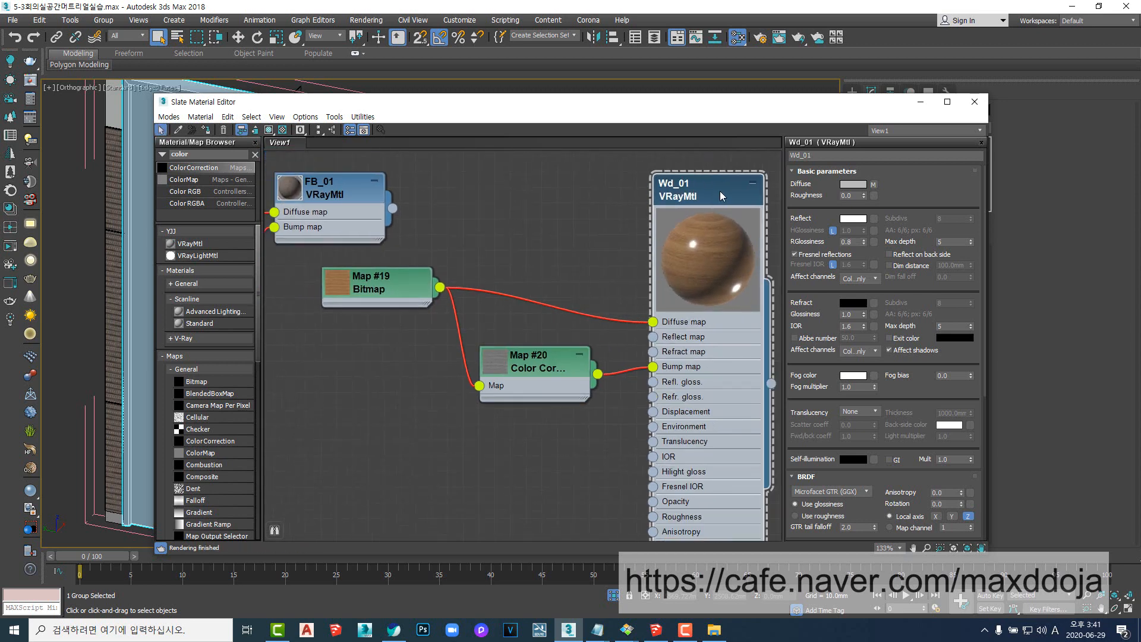
{"action": "left_click_drag", "start_coordinate": [736, 116], "coordinate": [937, 116]}
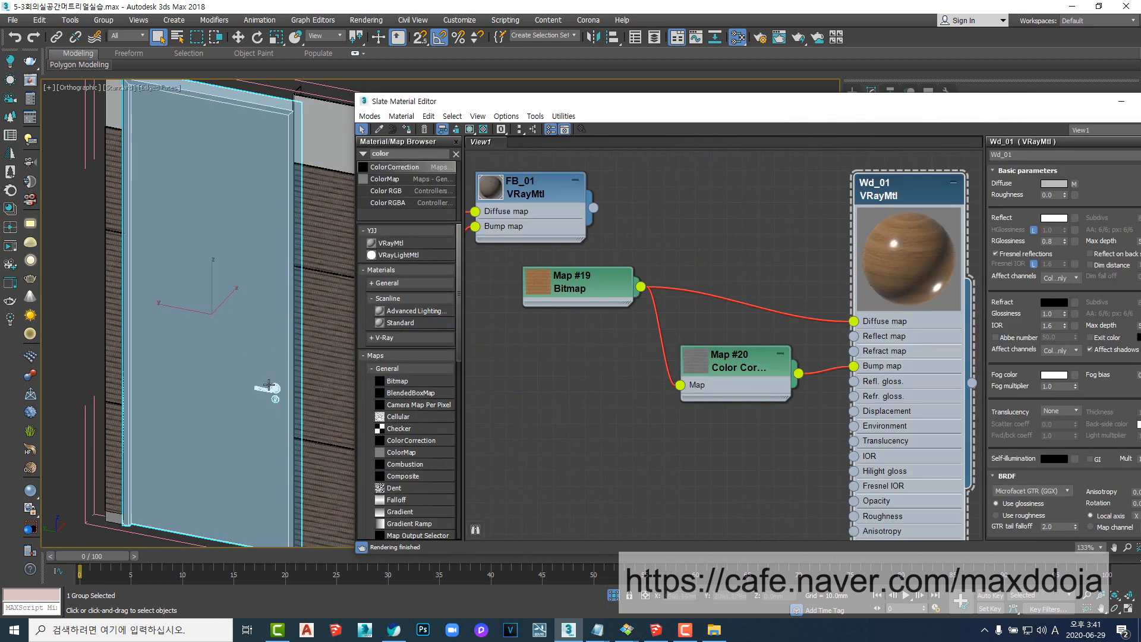
{"action": "middle_click_drag", "start_coordinate": [258, 422], "coordinate": [302, 352]}
{"action": "scroll", "coordinate": [324, 330], "scroll_direction": "up", "scroll_amount": 5}
{"action": "scroll", "coordinate": [297, 351], "scroll_direction": "down", "scroll_amount": 5}
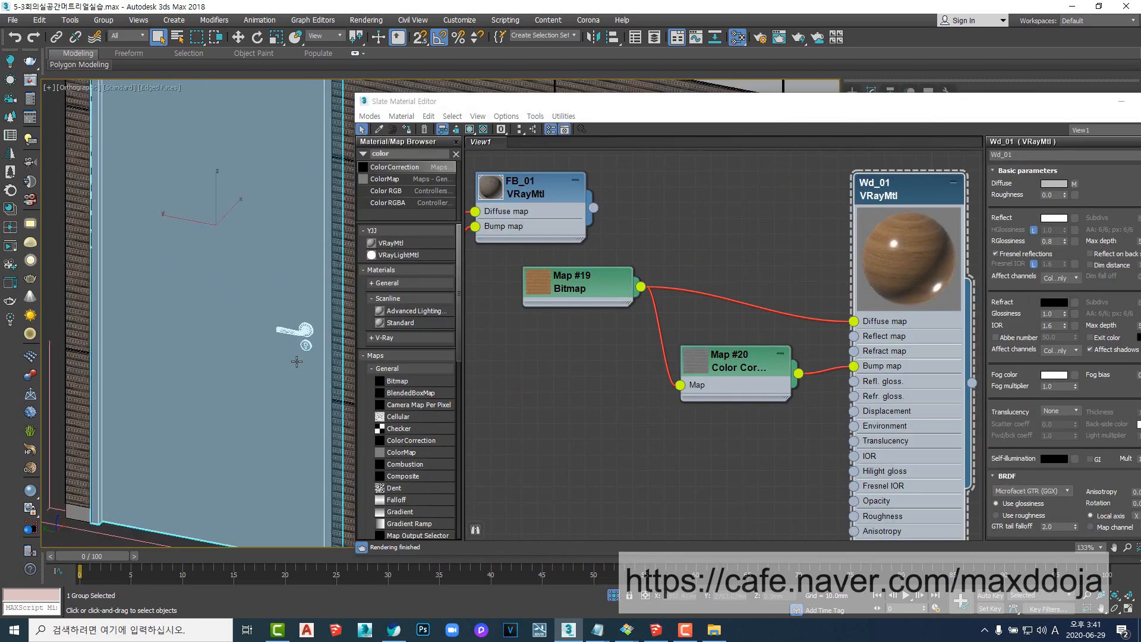
{"action": "middle_click_drag", "start_coordinate": [294, 316], "coordinate": [270, 377]}
{"action": "left_click", "coordinate": [104, 20]}
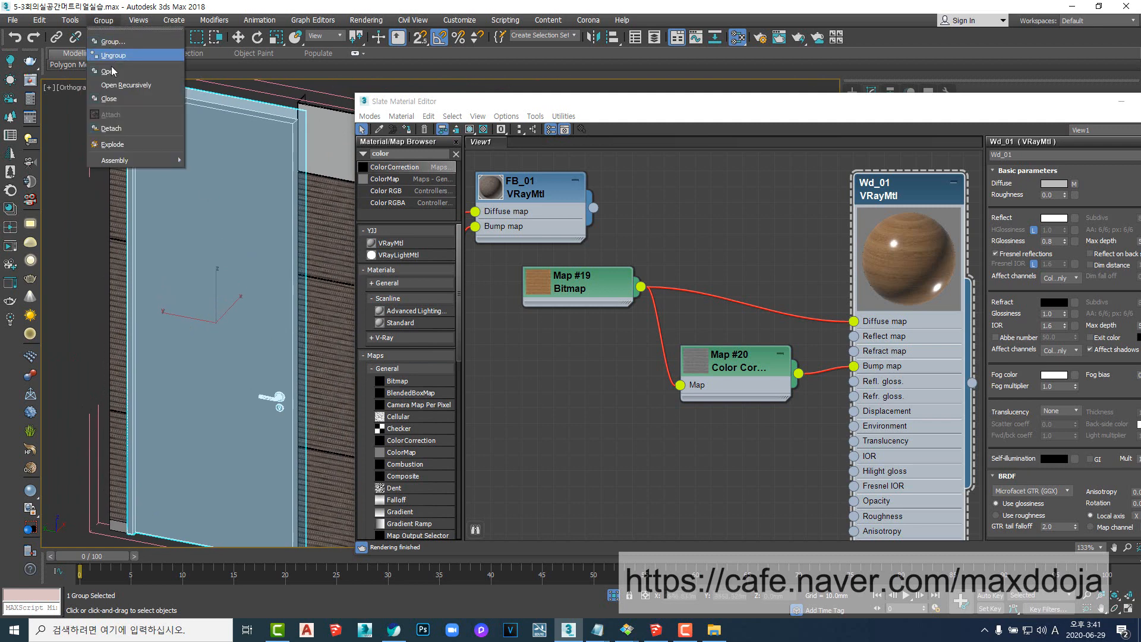
{"action": "left_click", "coordinate": [111, 72]}
{"action": "left_click", "coordinate": [221, 306]}
- Assign the Wd_01 material to the selected door and check the door in the viewport
{"action": "left_click", "coordinate": [898, 265]}
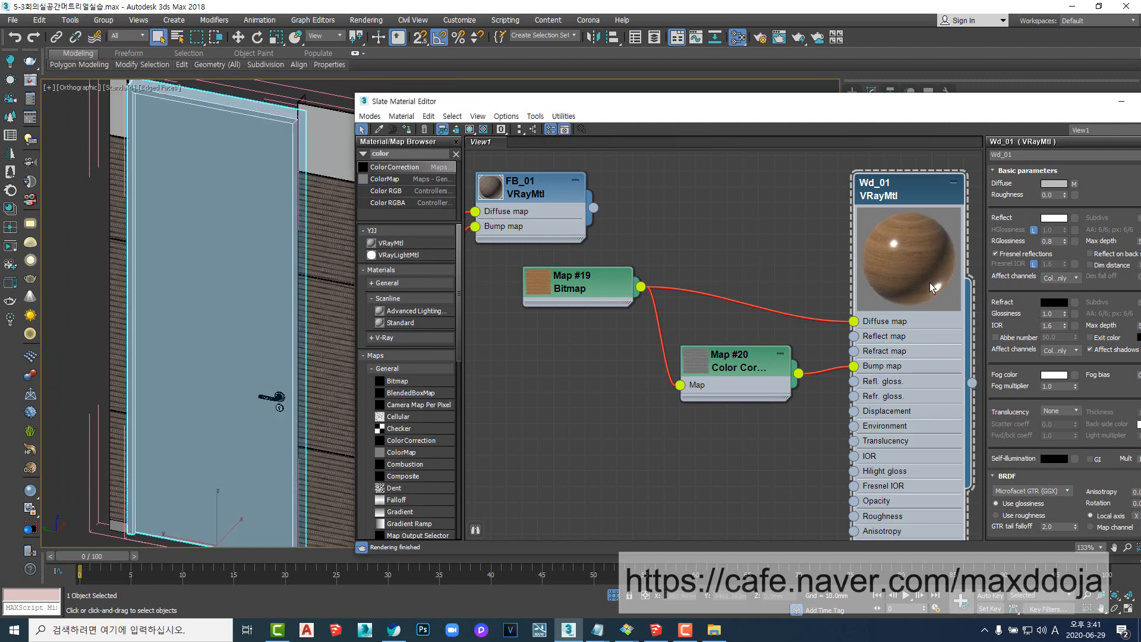
{"action": "middle_click_drag", "start_coordinate": [799, 287], "coordinate": [742, 271]}
{"action": "left_click_drag", "start_coordinate": [915, 367], "coordinate": [237, 298]}
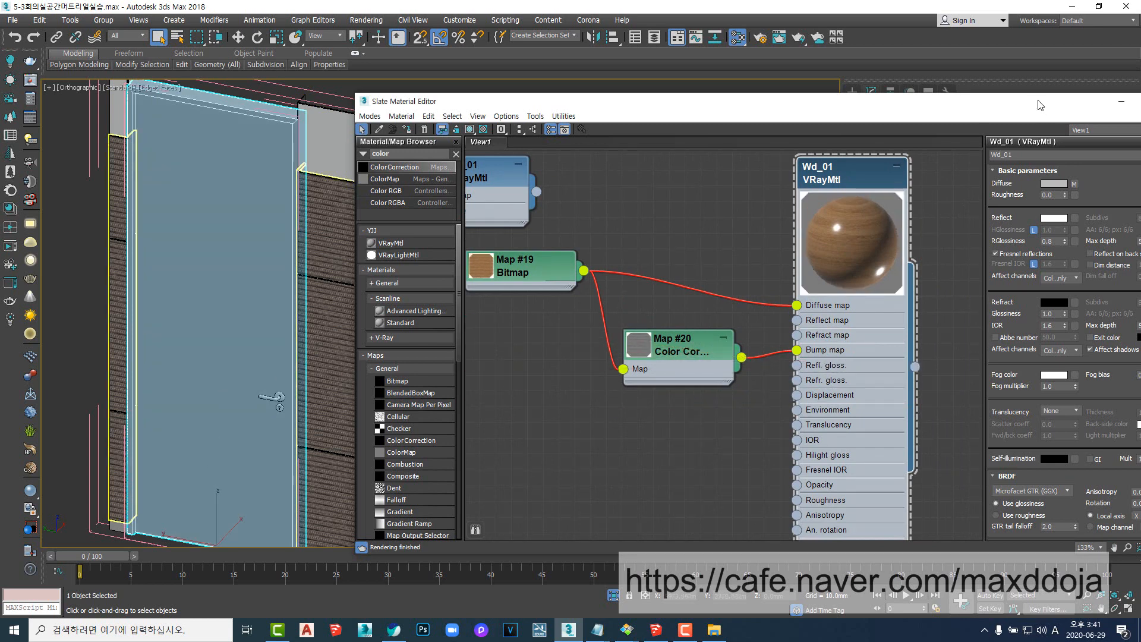
{"action": "left_click", "coordinate": [1122, 101]}
{"action": "middle_click_drag", "start_coordinate": [283, 315], "coordinate": [415, 389]}
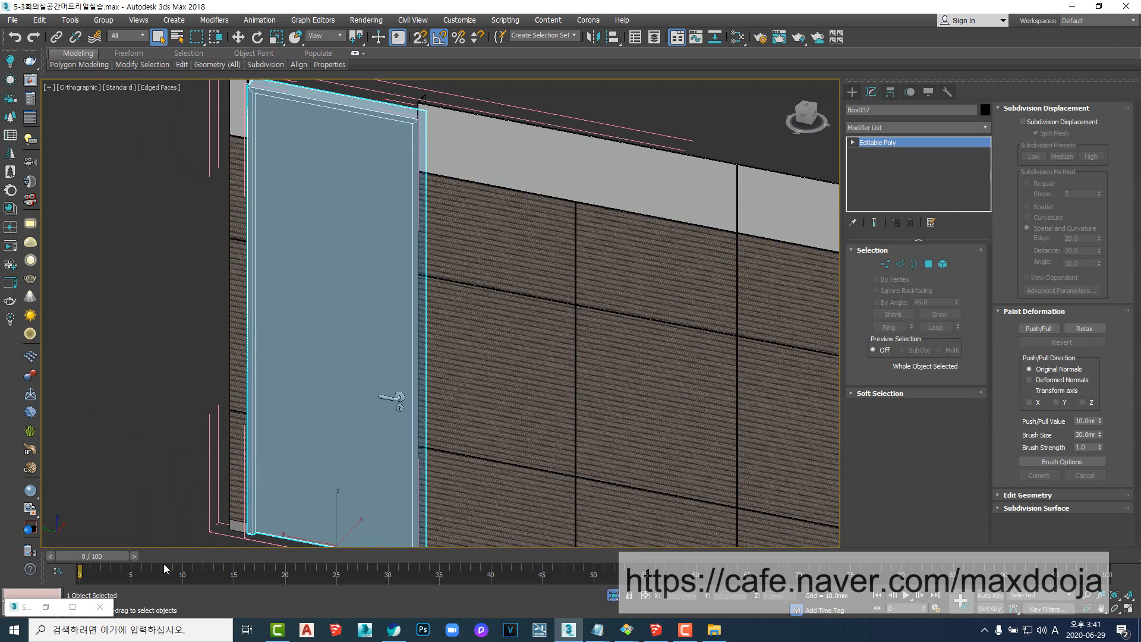
{"action": "left_click", "coordinate": [46, 611]}
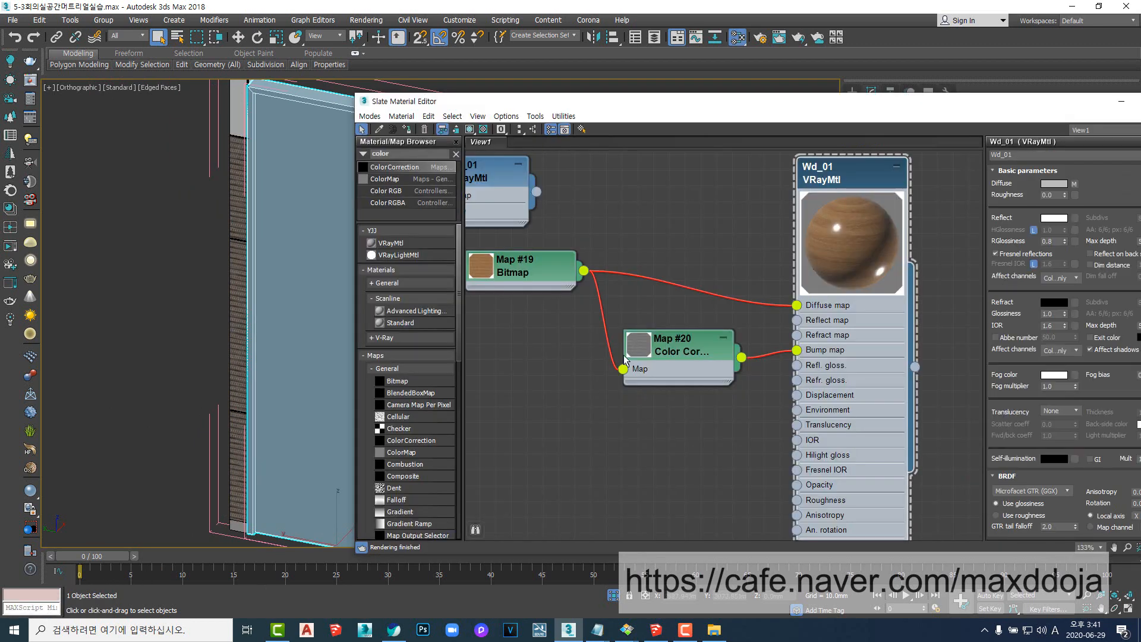
- Turn on viewport display of the wood bitmap feeding Wd_01 and minimize the Slate Material Editor
{"action": "left_click", "coordinate": [471, 130]}
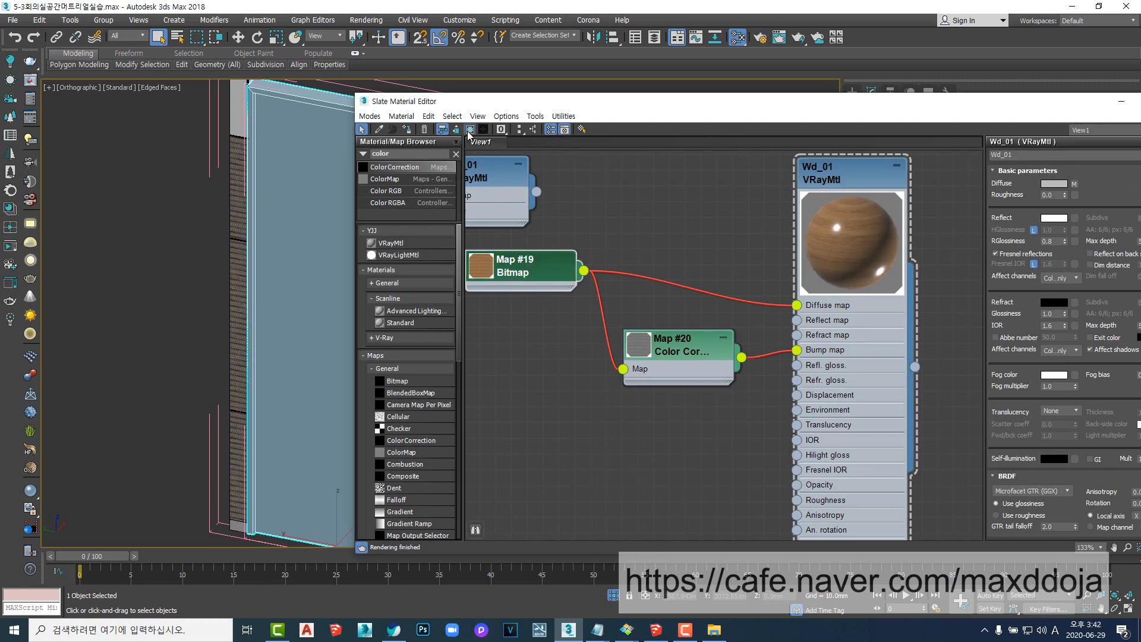
{"action": "left_click_drag", "start_coordinate": [1123, 104], "coordinate": [884, 140]}
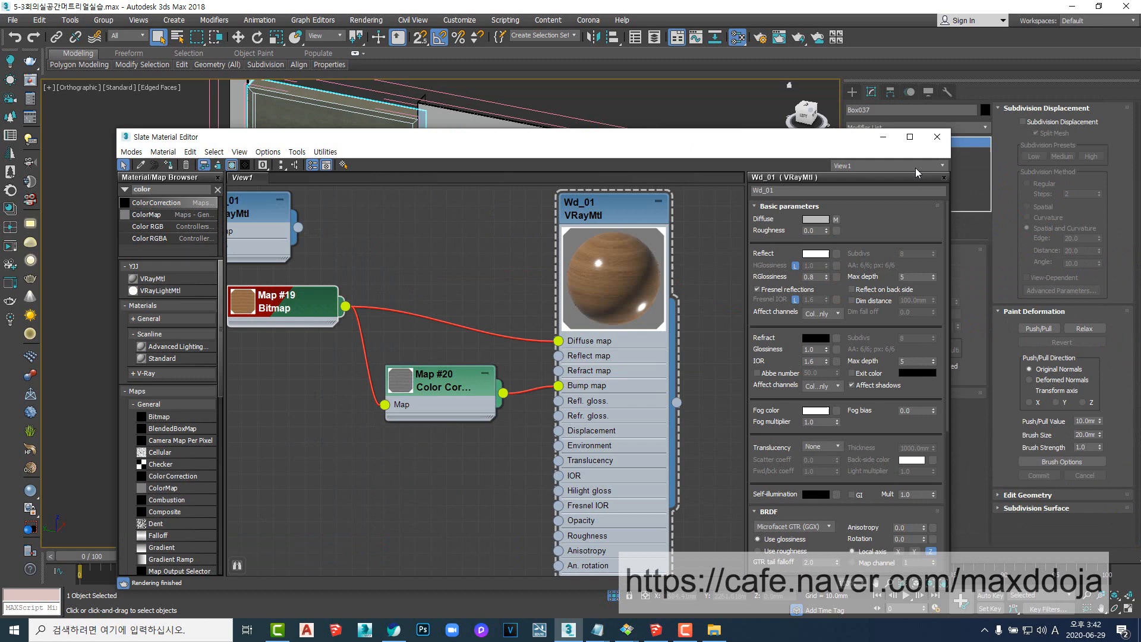
{"action": "left_click", "coordinate": [883, 138]}
{"action": "middle_click_drag", "start_coordinate": [400, 336], "coordinate": [438, 346]}
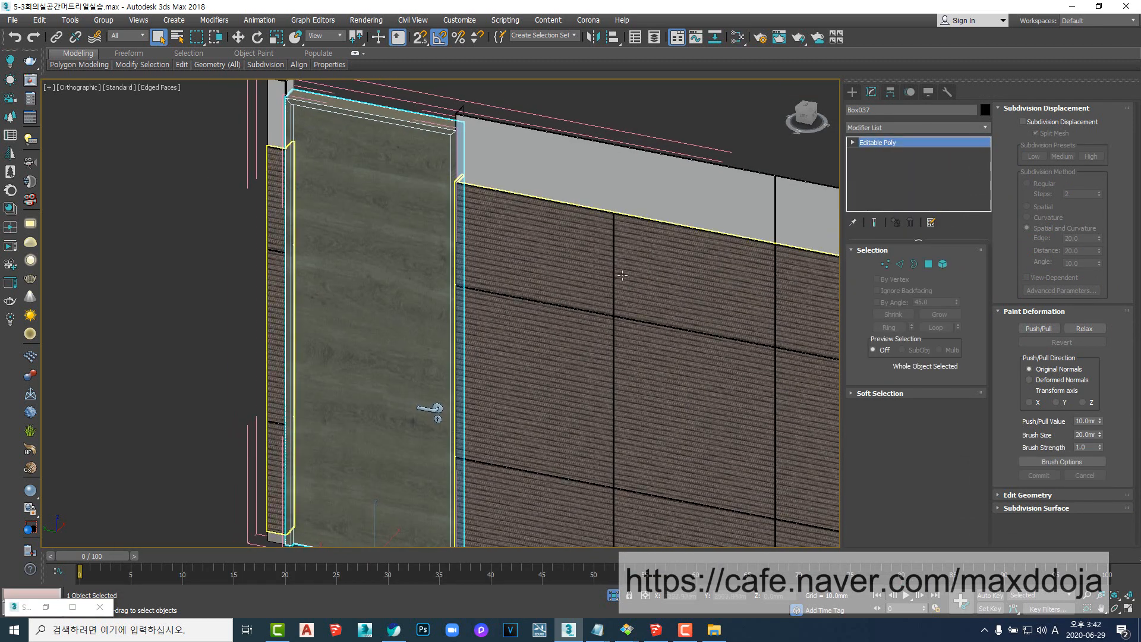
- Copy the patterned wall's box UVW Map modifier to the door and set its length, width and height to 1800 mm
{"action": "left_click", "coordinate": [742, 244]}
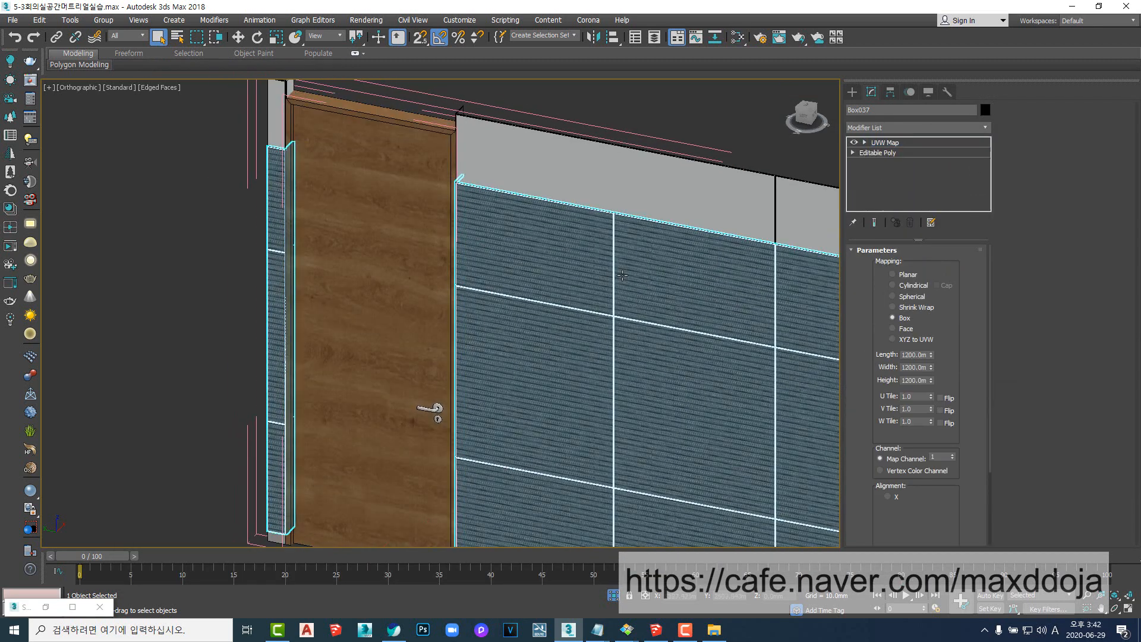
{"action": "left_click", "coordinate": [365, 259]}
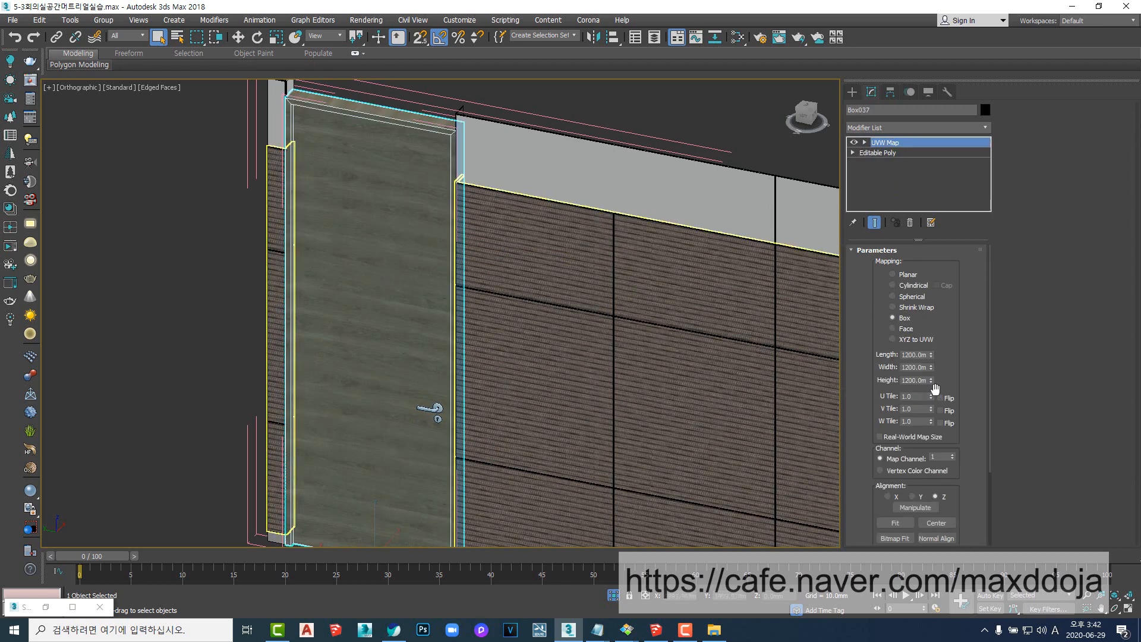
{"action": "double_click", "coordinate": [916, 355]}
{"action": "type", "text": "1800"}
{"action": "key", "text": "Tab"}
{"action": "type", "text": "11800"}
{"action": "key", "text": "Return"}
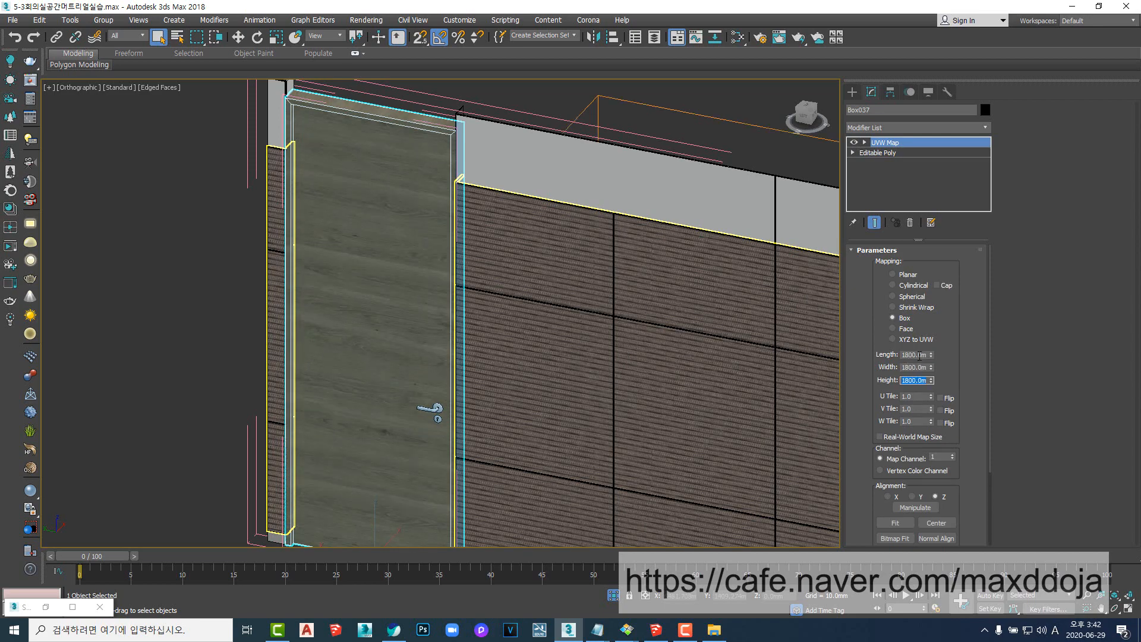
{"action": "middle_click_drag", "start_coordinate": [351, 489], "coordinate": [393, 430]}
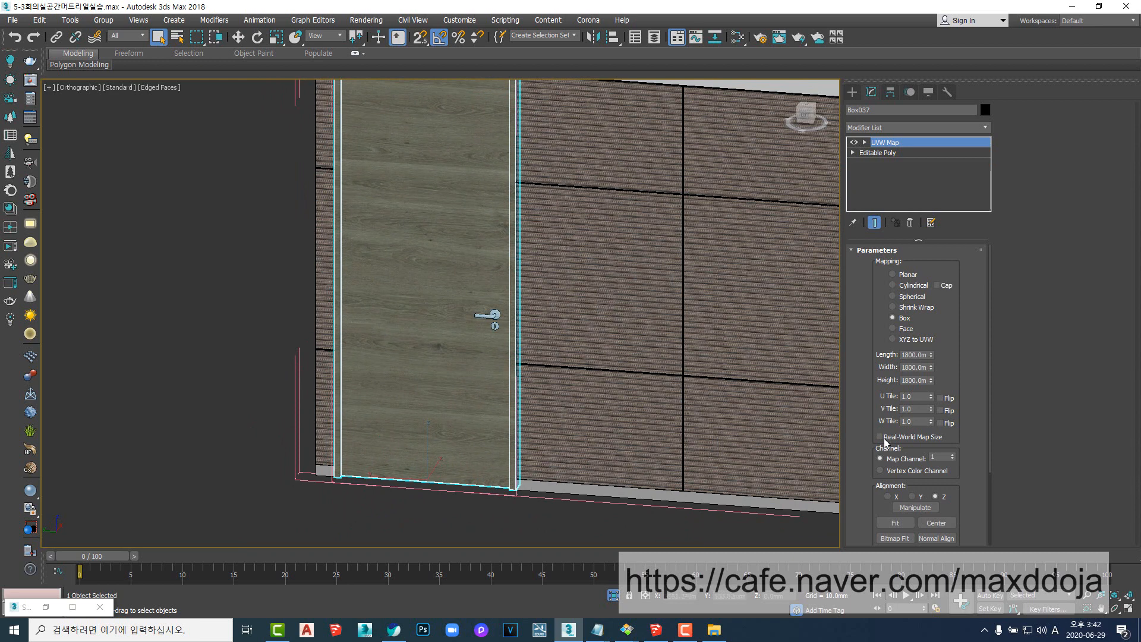
- Enter the Gizmo level of the door's UVW Map and move the mapping gizmo closer to the door
{"action": "left_click_drag", "start_coordinate": [870, 411], "coordinate": [862, 435]}
{"action": "middle_click_drag", "start_coordinate": [497, 275], "coordinate": [488, 401]}
{"action": "left_click", "coordinate": [865, 142]}
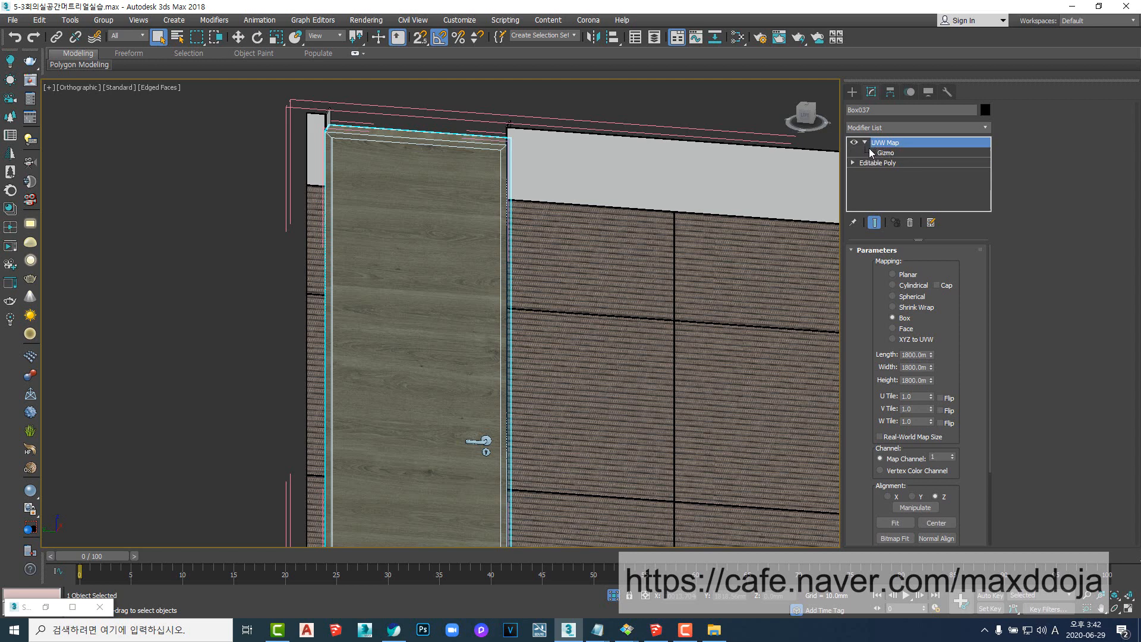
{"action": "left_click", "coordinate": [886, 153]}
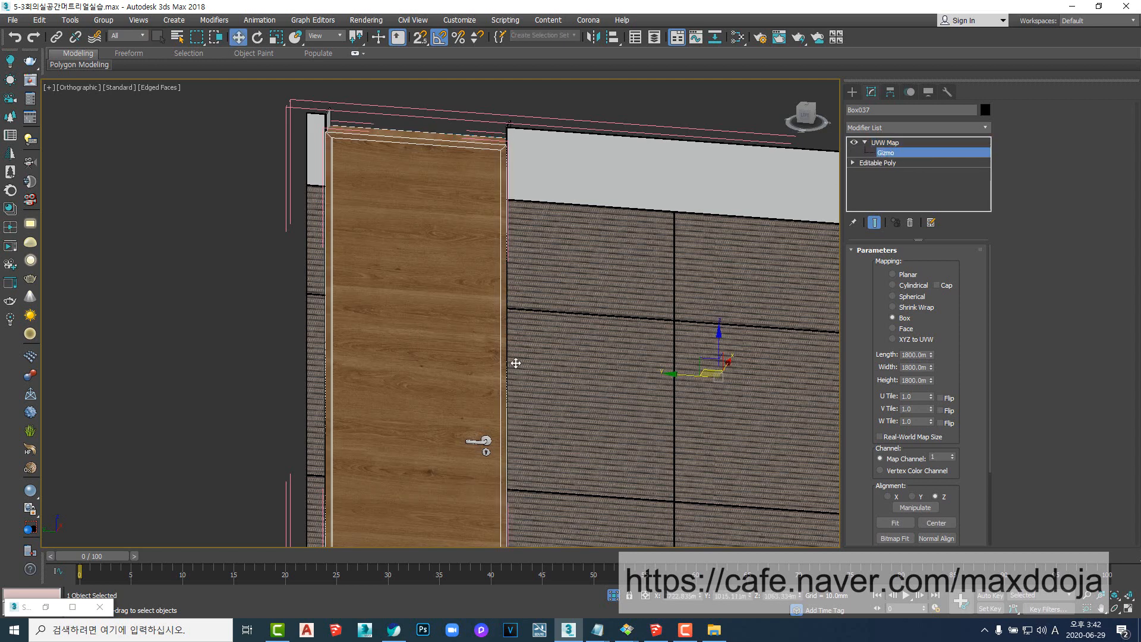
{"action": "scroll", "coordinate": [516, 363], "scroll_direction": "down", "scroll_amount": 6}
{"action": "scroll", "coordinate": [529, 362], "scroll_direction": "up", "scroll_amount": 4}
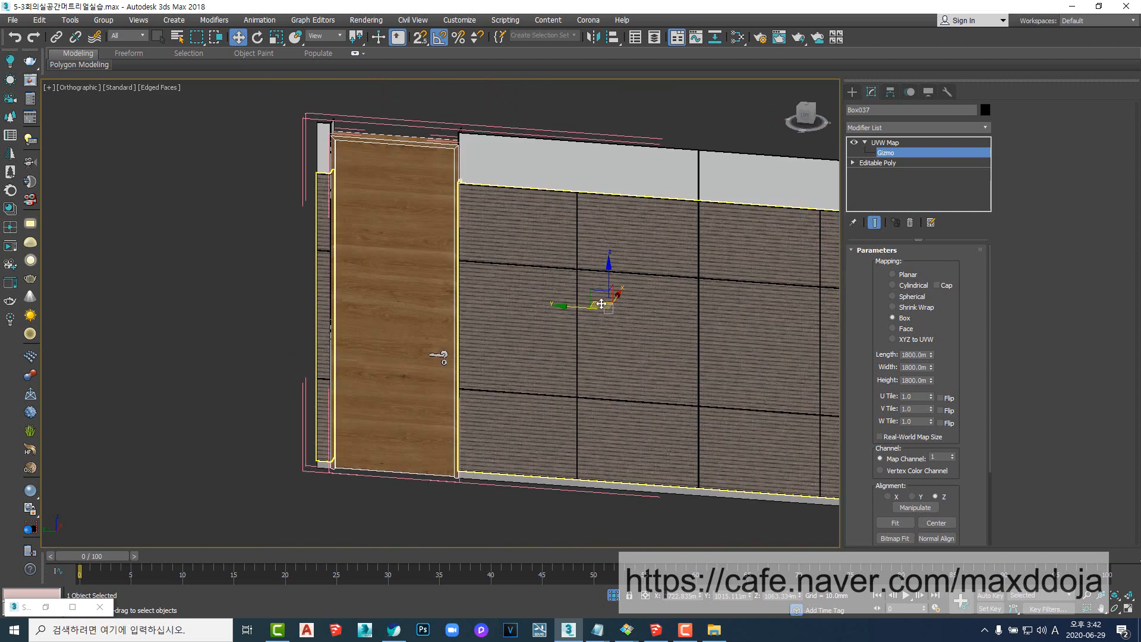
{"action": "left_click_drag", "start_coordinate": [602, 304], "coordinate": [516, 374]}
- Try to rotate the door's UVW Map gizmo to turn the wood grain, and undo the rotation
{"action": "key", "text": "e"}
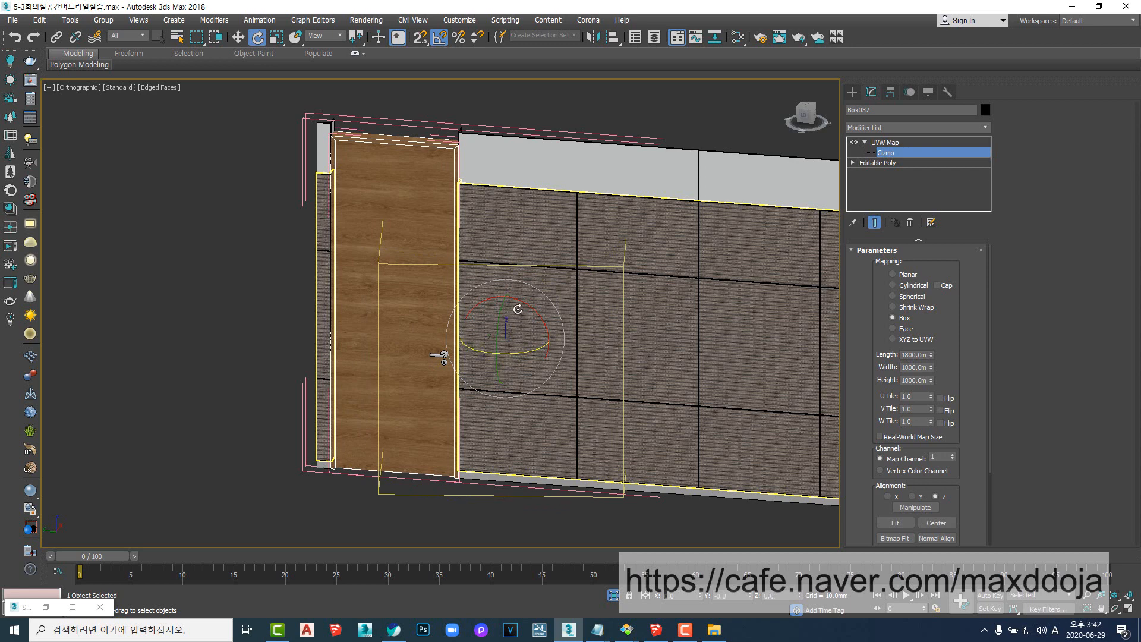
{"action": "left_click_drag", "start_coordinate": [530, 305], "coordinate": [548, 352]}
{"action": "key", "text": "ctrl+z"}
{"action": "key", "text": "ctrl+z"}
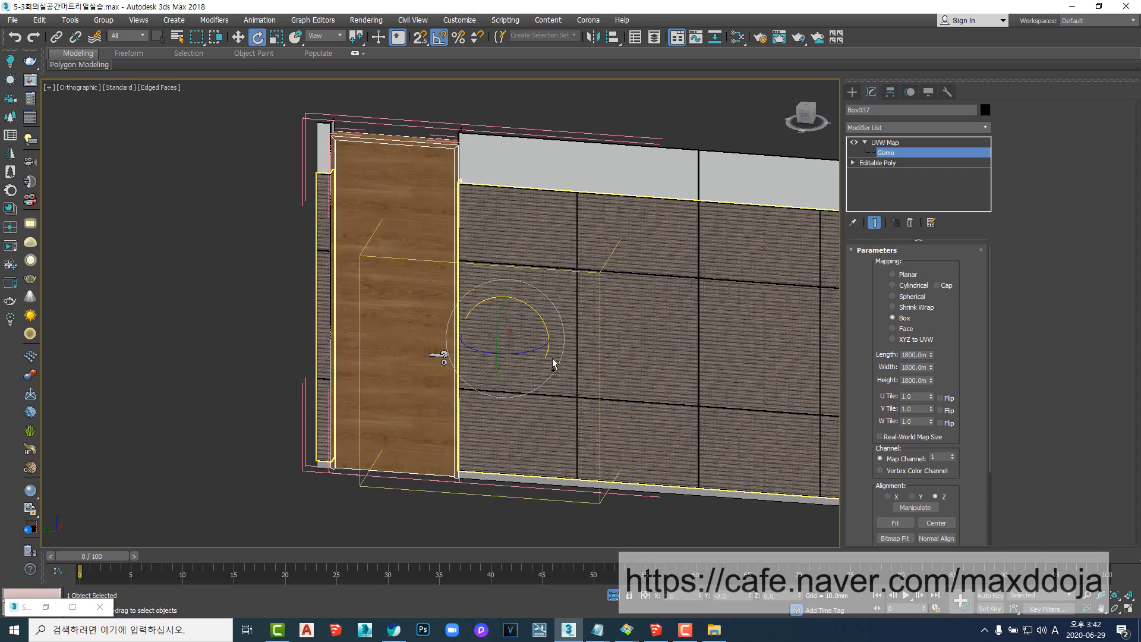
- Leave the Gizmo level, set the door's UVW Map alignment to X, and check the wood grain on the door
{"action": "middle_click_drag", "start_coordinate": [529, 401], "coordinate": [597, 393]}
{"action": "left_click", "coordinate": [904, 144]}
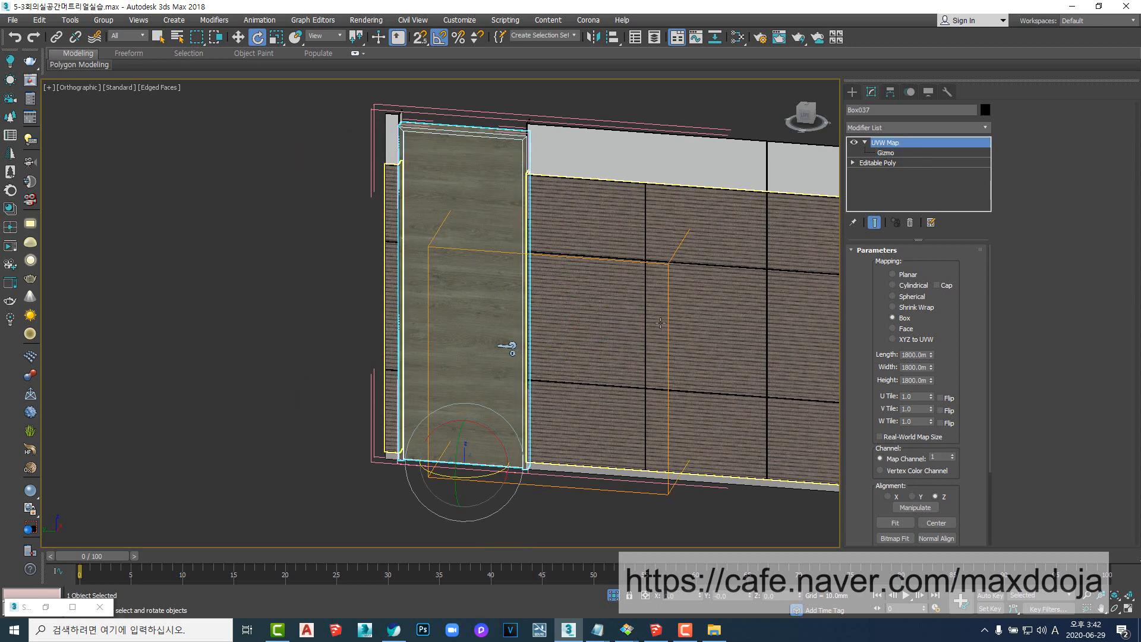
{"action": "middle_click_drag", "start_coordinate": [646, 327], "coordinate": [696, 310]}
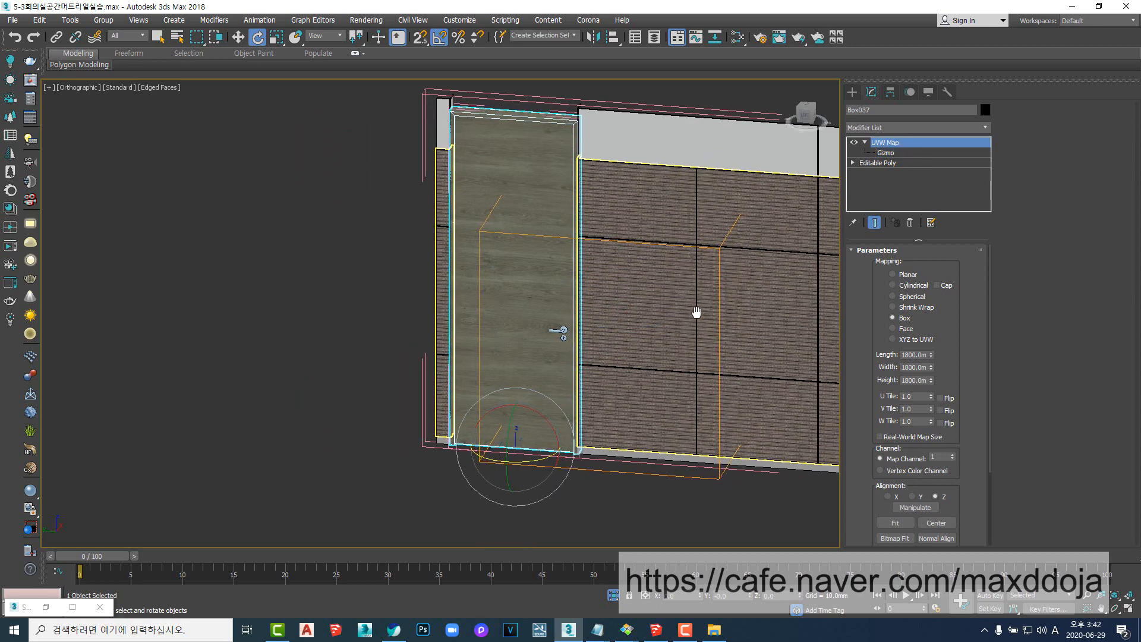
{"action": "left_click", "coordinate": [888, 497]}
{"action": "left_click", "coordinate": [913, 497]}
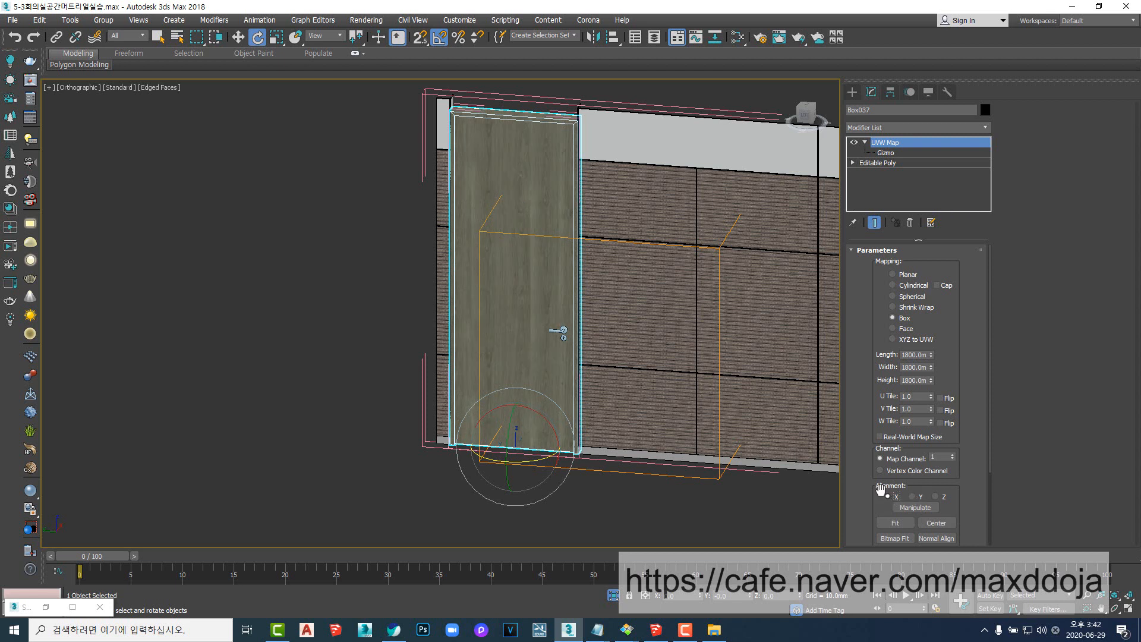
{"action": "left_click", "coordinate": [888, 497]}
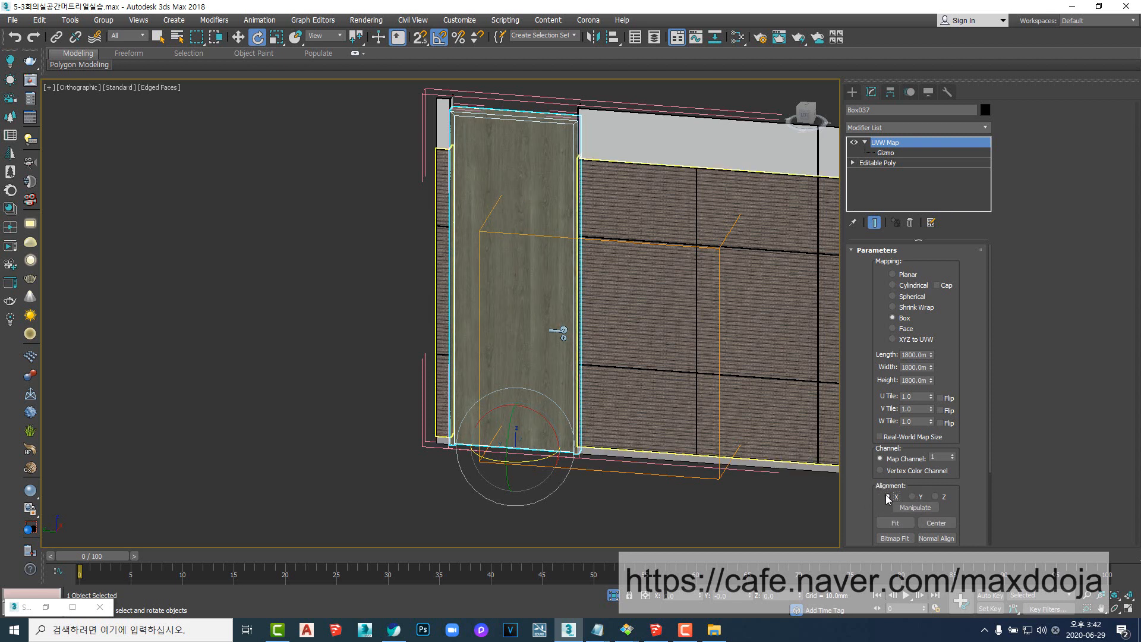
{"action": "middle_click_drag", "start_coordinate": [555, 326], "coordinate": [552, 459], "text": "alt"}
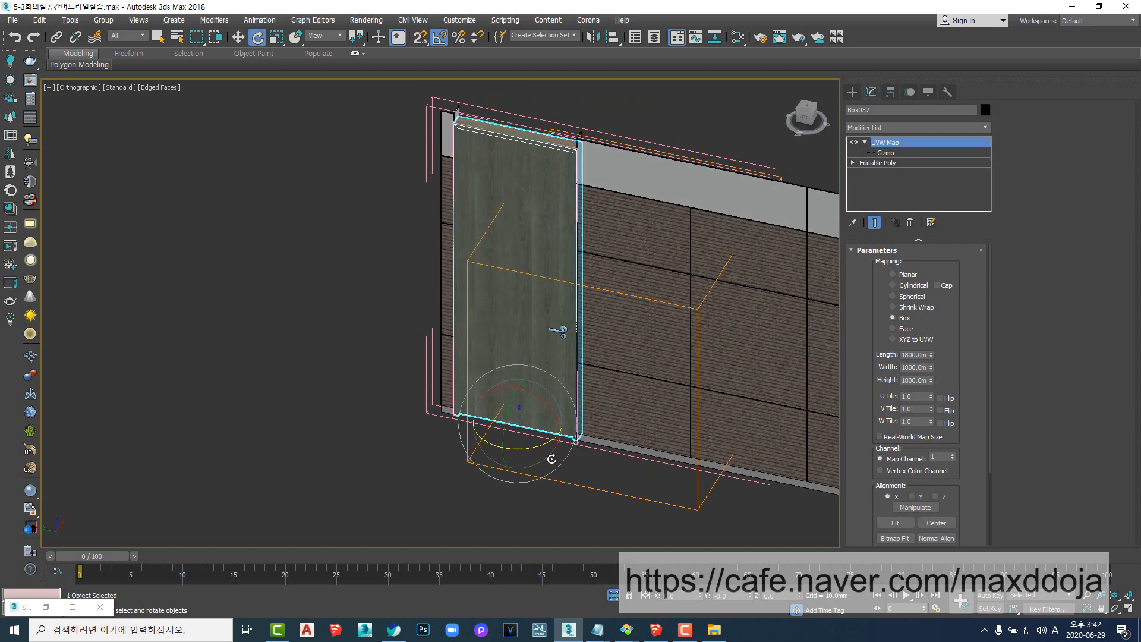
{"action": "left_click", "coordinate": [532, 493]}
{"action": "middle_click_drag", "start_coordinate": [505, 409], "coordinate": [523, 425]}
{"action": "scroll", "coordinate": [525, 413], "scroll_direction": "up", "scroll_amount": 5}
{"action": "scroll", "coordinate": [525, 411], "scroll_direction": "down", "scroll_amount": 5}
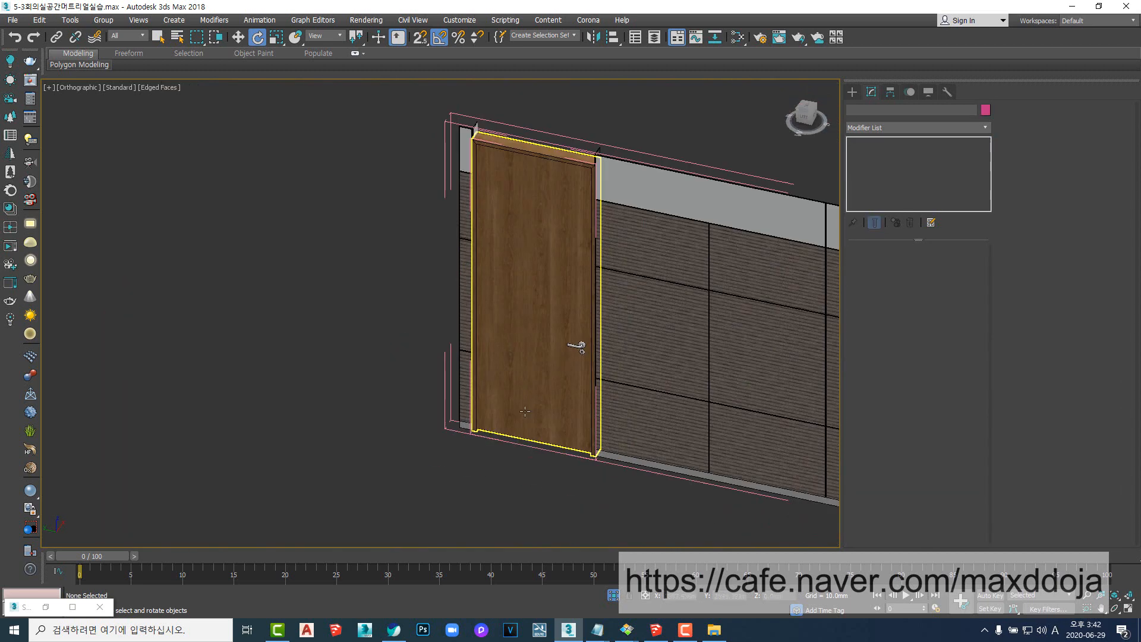
- Close the opened wall and door group Ele_03 and clear the selection
{"action": "left_click", "coordinate": [542, 351]}
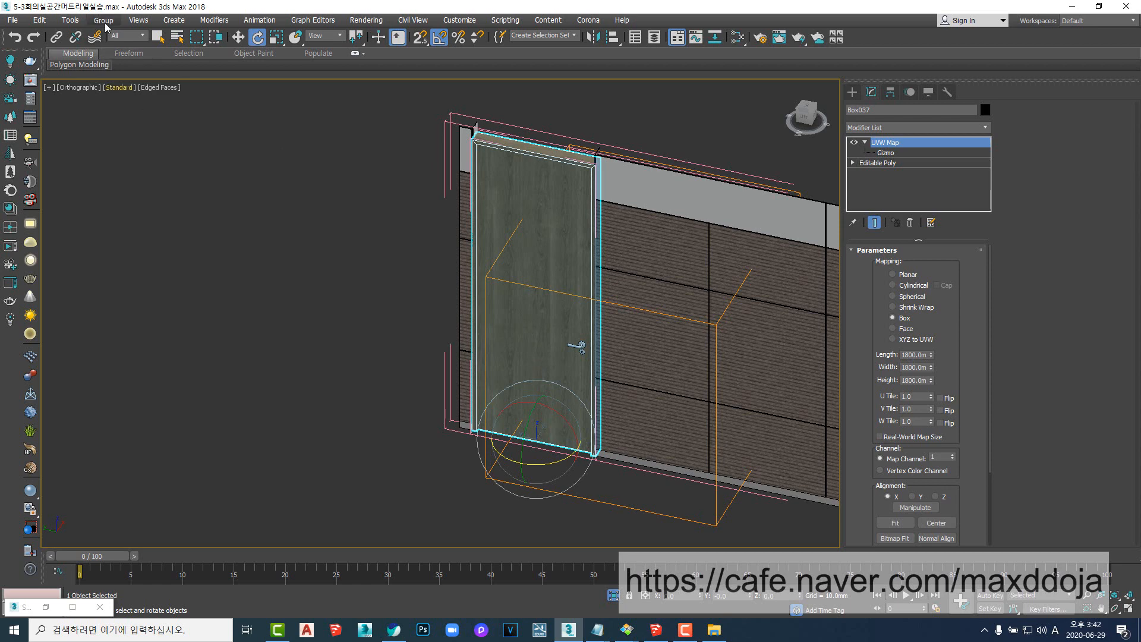
{"action": "left_click", "coordinate": [648, 292]}
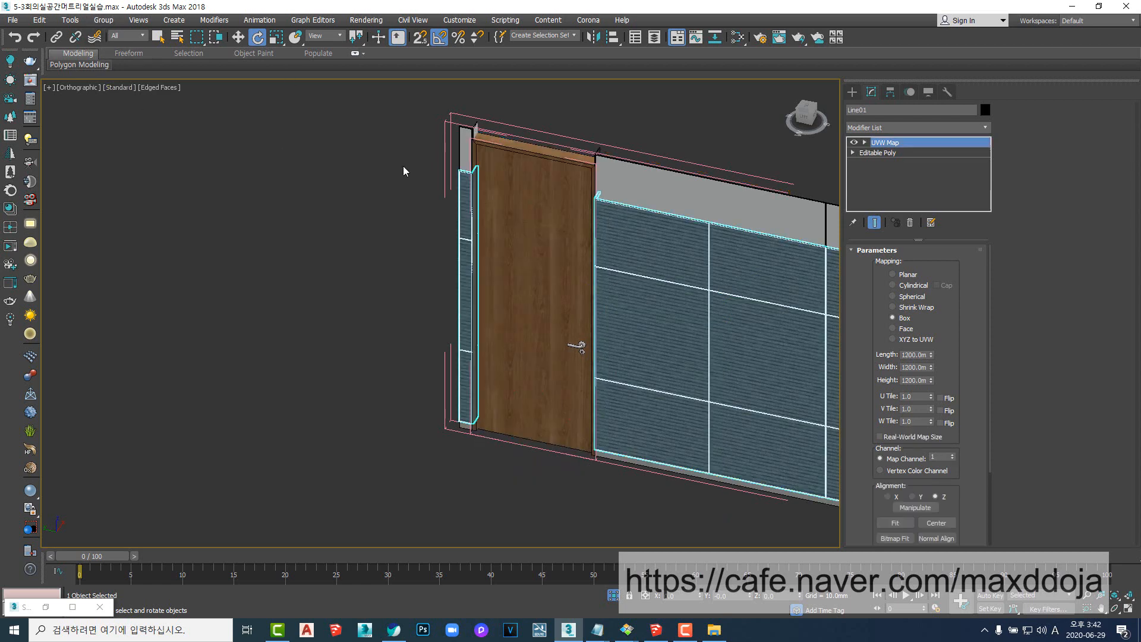
{"action": "left_click", "coordinate": [103, 22]}
{"action": "left_click", "coordinate": [120, 93]}
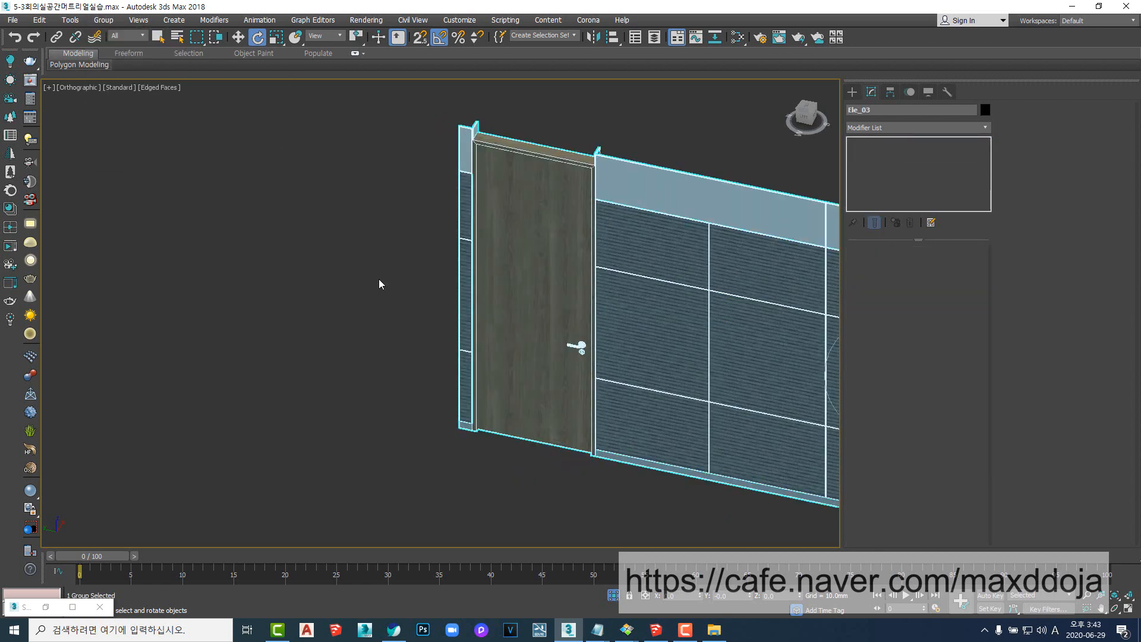
{"action": "scroll", "coordinate": [527, 355], "scroll_direction": "down", "scroll_amount": 2}
{"action": "middle_click_drag", "start_coordinate": [528, 355], "coordinate": [375, 317]}
{"action": "scroll", "coordinate": [375, 316], "scroll_direction": "down", "scroll_amount": 3}
{"action": "left_click", "coordinate": [659, 466]}
{"action": "middle_click_drag", "start_coordinate": [568, 434], "coordinate": [656, 412]}
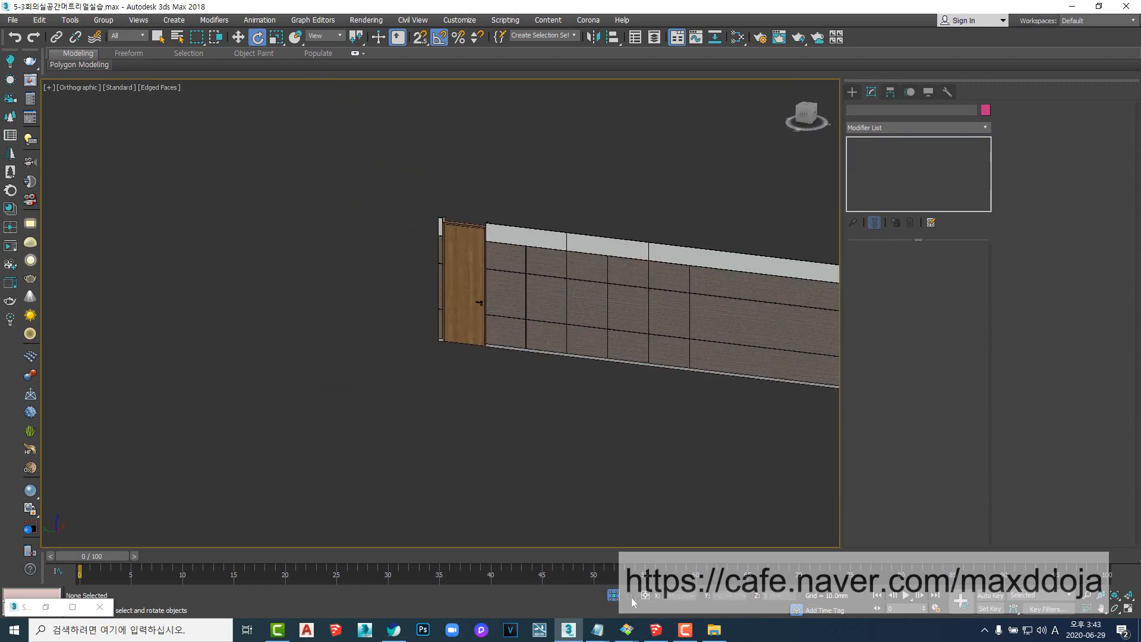
- Exit isolation to show the whole room and select the Car_01 floor object
{"action": "middle_click_drag", "start_coordinate": [618, 603], "coordinate": [581, 395], "text": "alt"}
{"action": "scroll", "coordinate": [581, 395], "scroll_direction": "up", "scroll_amount": 2}
{"action": "left_click", "coordinate": [571, 409]}
{"action": "scroll", "coordinate": [569, 429], "scroll_direction": "up", "scroll_amount": 3}
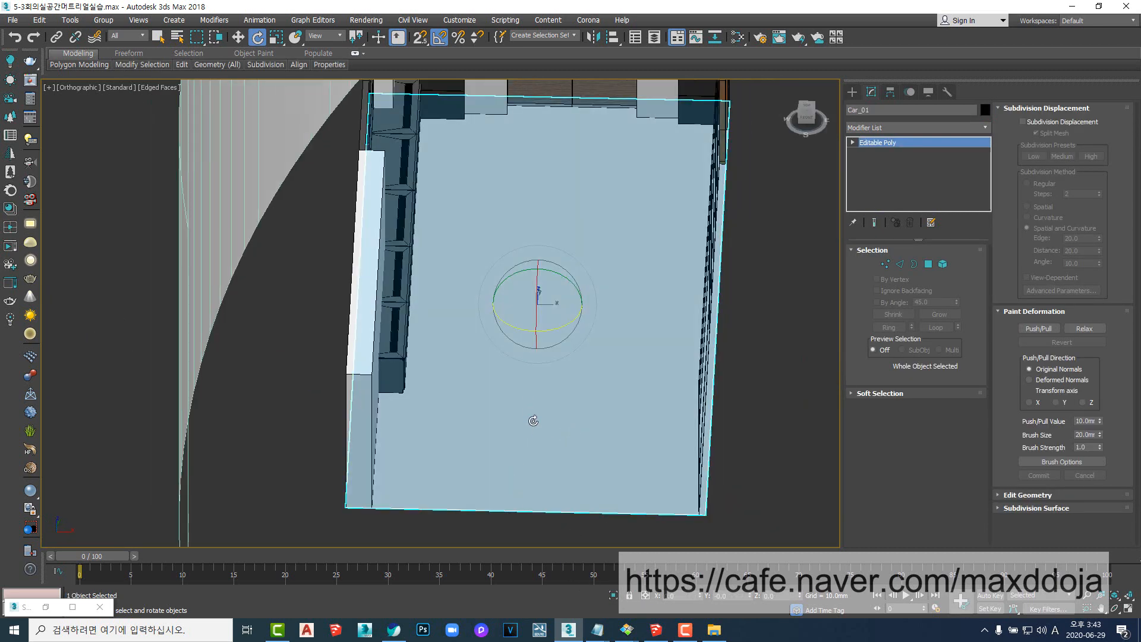
- Open open.jpg from the project folder to examine the carpet tile pattern, and return to 3ds Max
{"action": "left_click", "coordinate": [714, 630]}
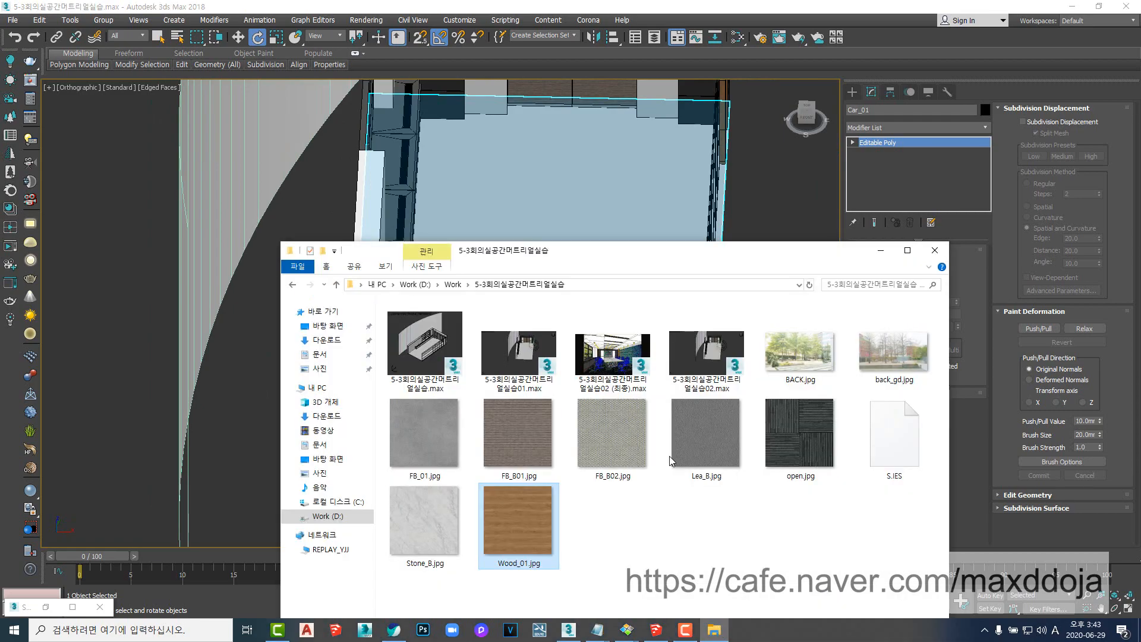
{"action": "double_click", "coordinate": [791, 440]}
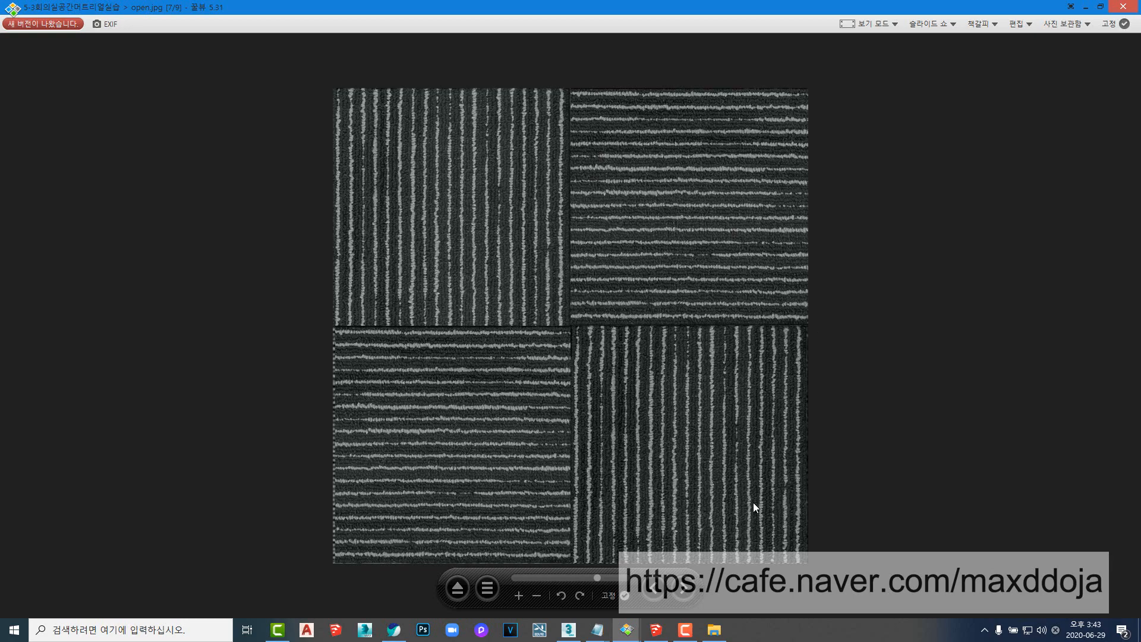
{"action": "left_click", "coordinate": [1086, 7]}
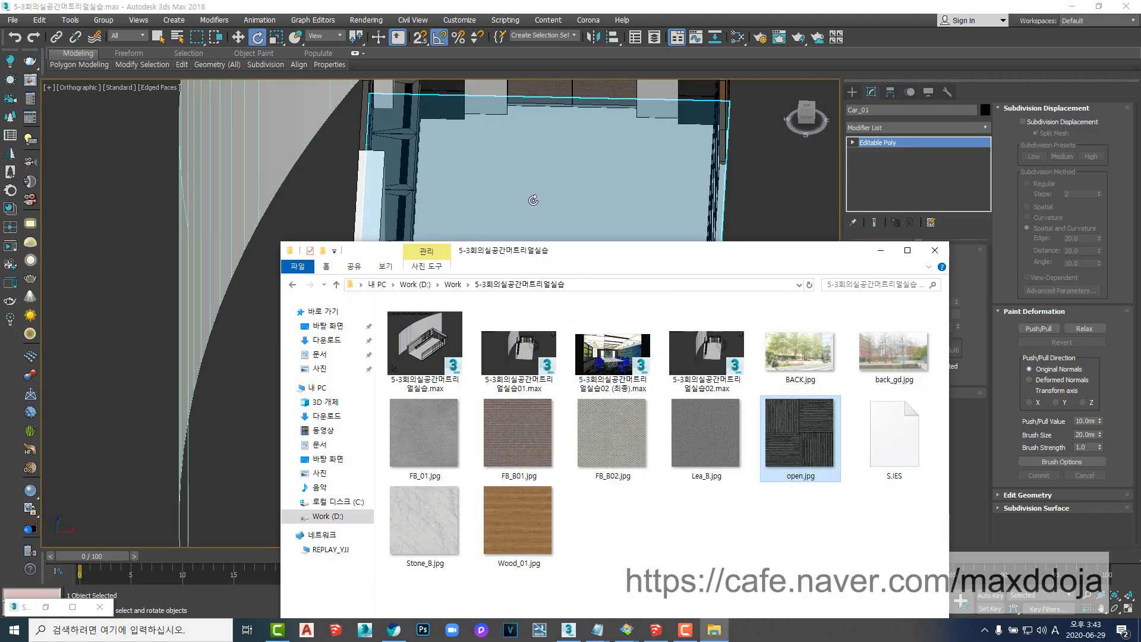
{"action": "left_click", "coordinate": [534, 200]}
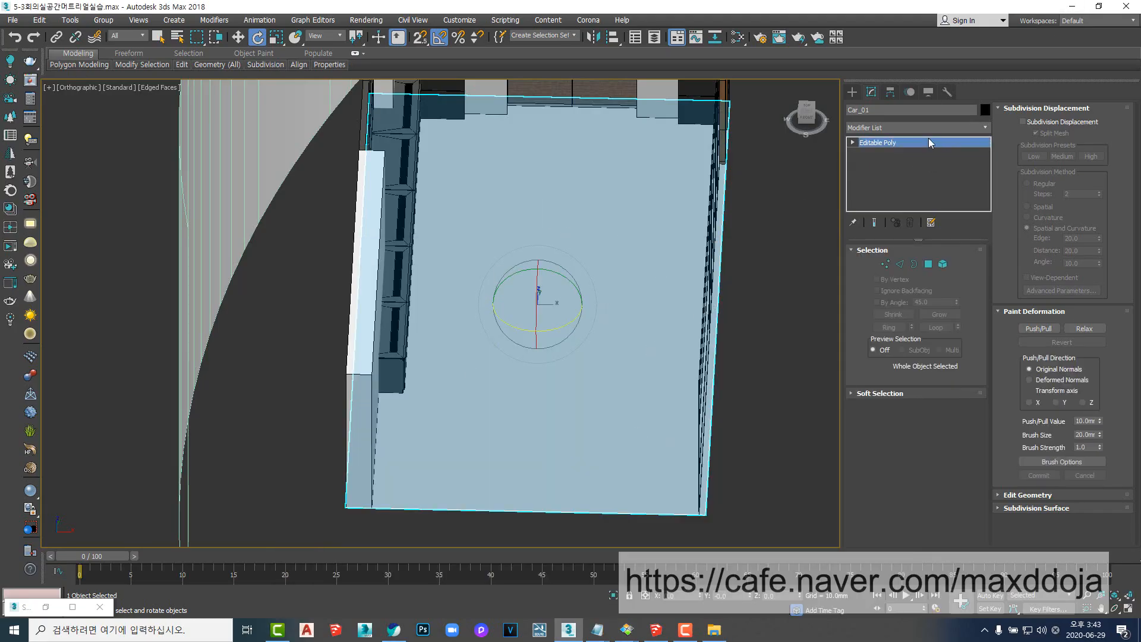
- Add a UVW Map modifier to the Car_01 floor, set its planar mapping length to 1200 mm and change its width
{"action": "left_click", "coordinate": [986, 128]}
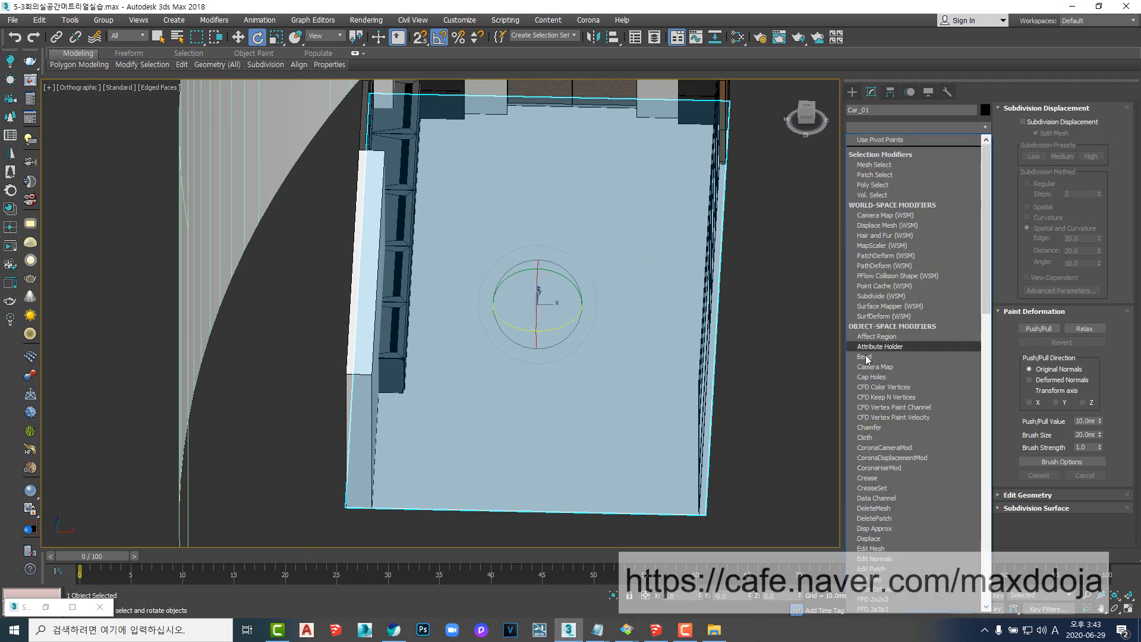
{"action": "key", "text": "u"}
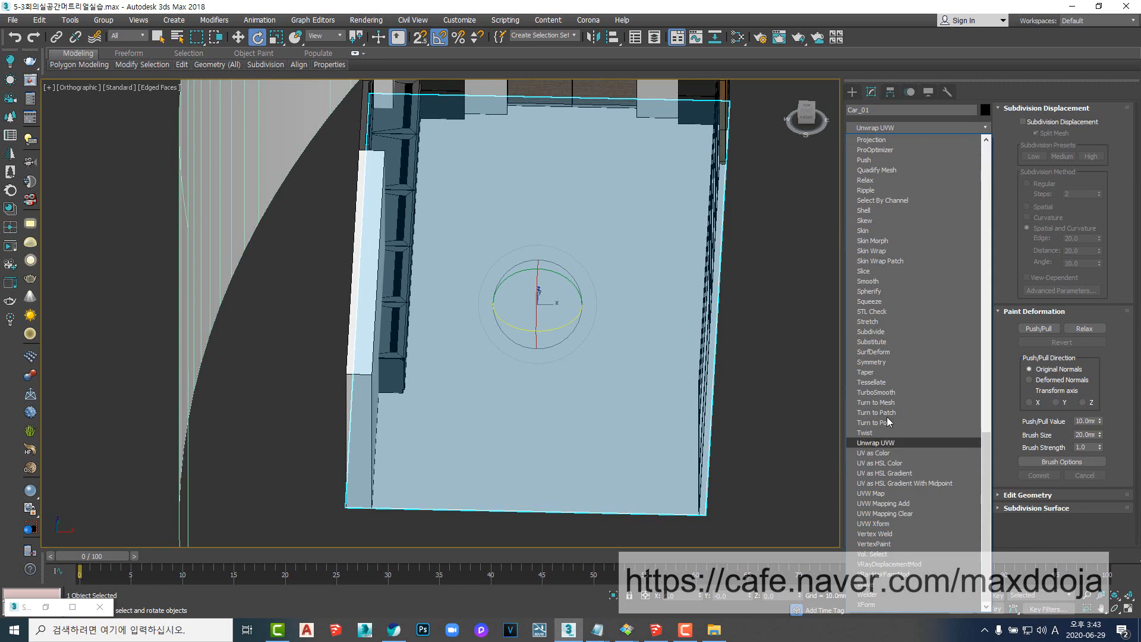
{"action": "left_click", "coordinate": [886, 495]}
{"action": "type", "text": "1200"}
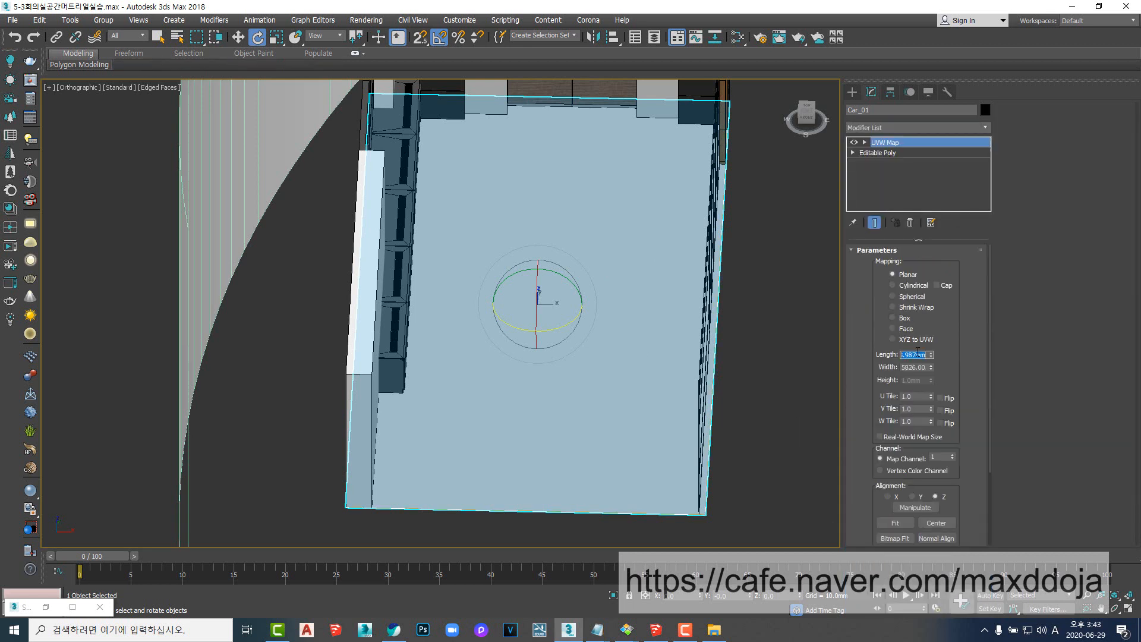
{"action": "key", "text": "Tab"}
{"action": "type", "text": "1"}
{"action": "middle_click_drag", "start_coordinate": [494, 267], "coordinate": [381, 267]}
- Add a new VRayMtl below Wd_01 in the Slate Material Editor and load open.jpg beside it as a bitmap
{"action": "key", "text": "m"}
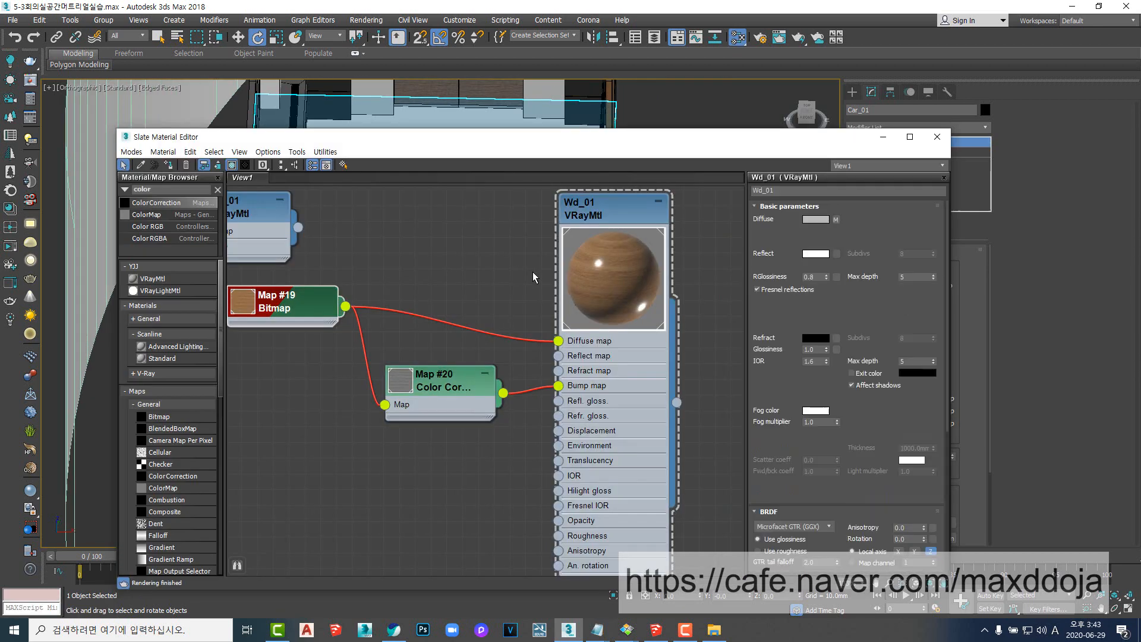
{"action": "scroll", "coordinate": [588, 301], "scroll_direction": "down", "scroll_amount": 3}
{"action": "middle_click_drag", "start_coordinate": [448, 313], "coordinate": [522, 235]}
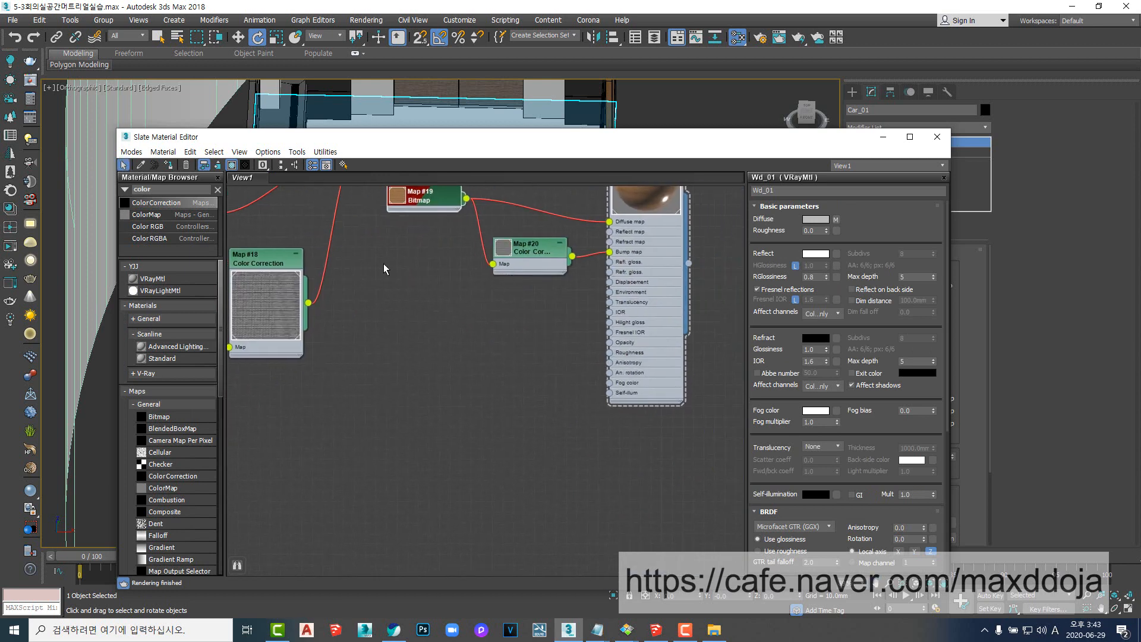
{"action": "left_click_drag", "start_coordinate": [177, 277], "coordinate": [373, 337]}
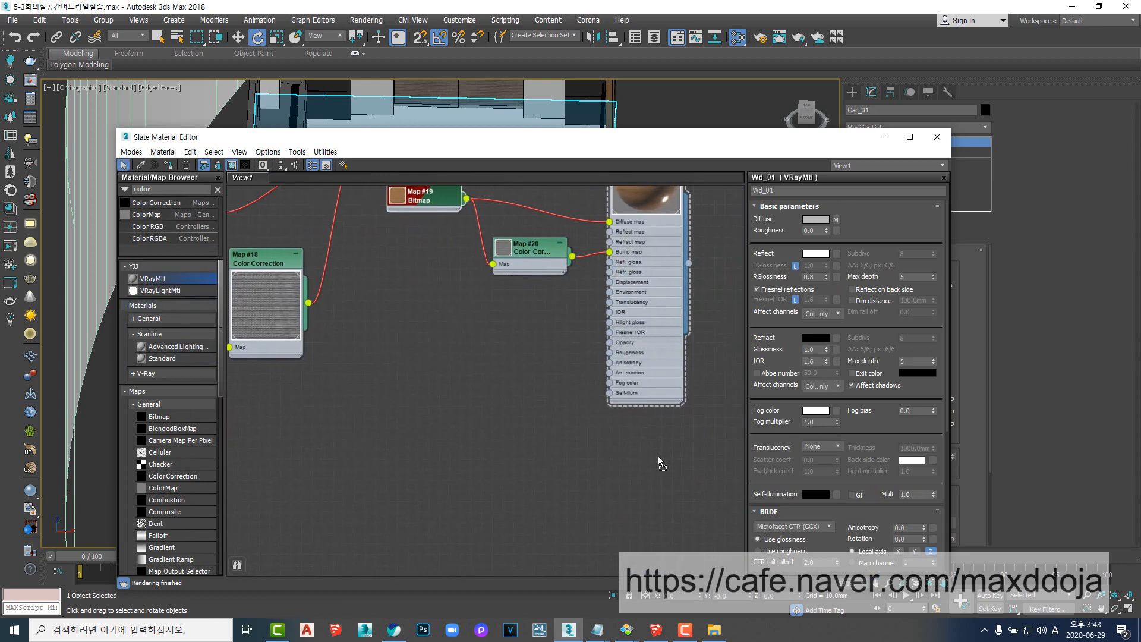
{"action": "left_click_drag", "start_coordinate": [658, 455], "coordinate": [657, 456]}
{"action": "middle_click_drag", "start_coordinate": [565, 425], "coordinate": [515, 271]}
{"action": "left_click", "coordinate": [715, 633]}
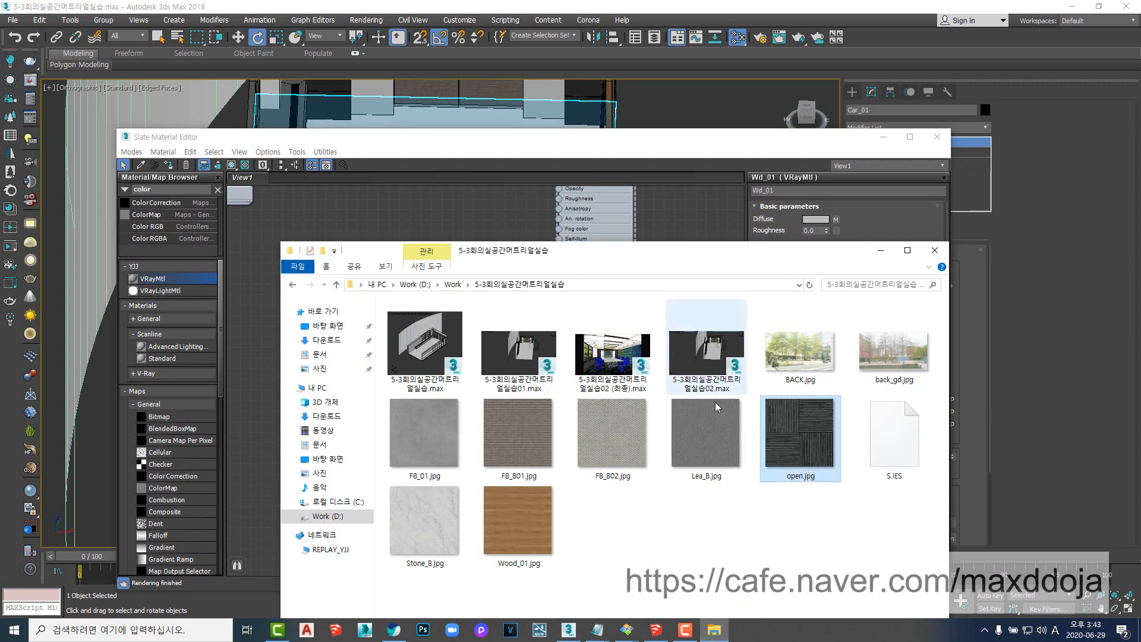
{"action": "left_click_drag", "start_coordinate": [800, 433], "coordinate": [497, 237]}
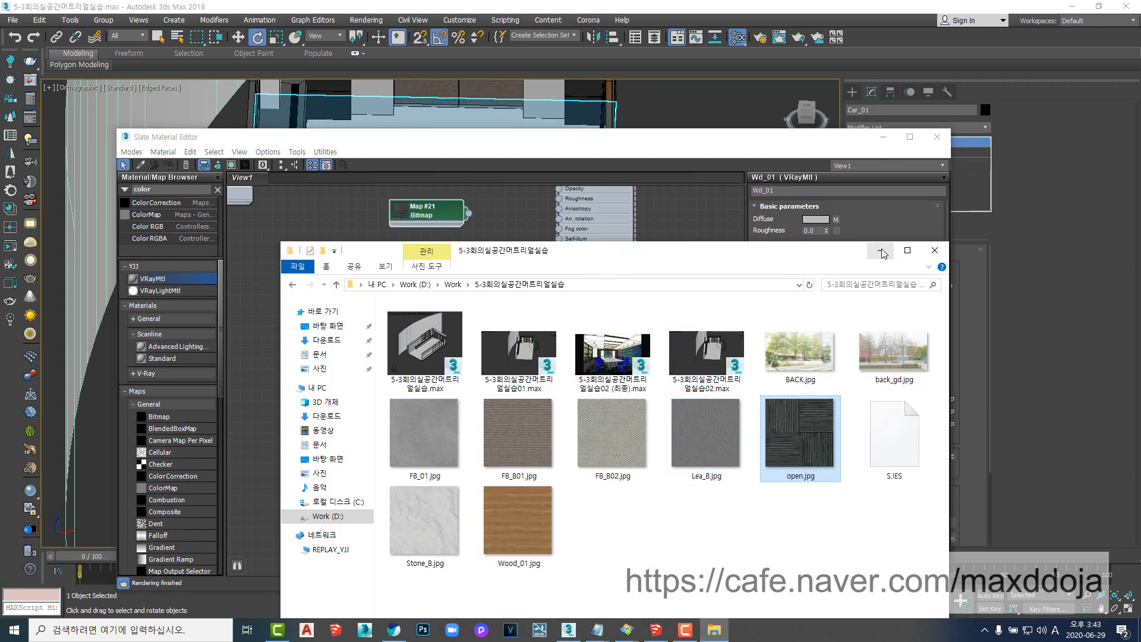
- Connect the open.jpg bitmap to the new VRayMtl's Diffuse map and rename the material Ca_01
{"action": "left_click", "coordinate": [883, 252]}
{"action": "left_click_drag", "start_coordinate": [434, 214], "coordinate": [585, 312]}
{"action": "double_click", "coordinate": [644, 295]}
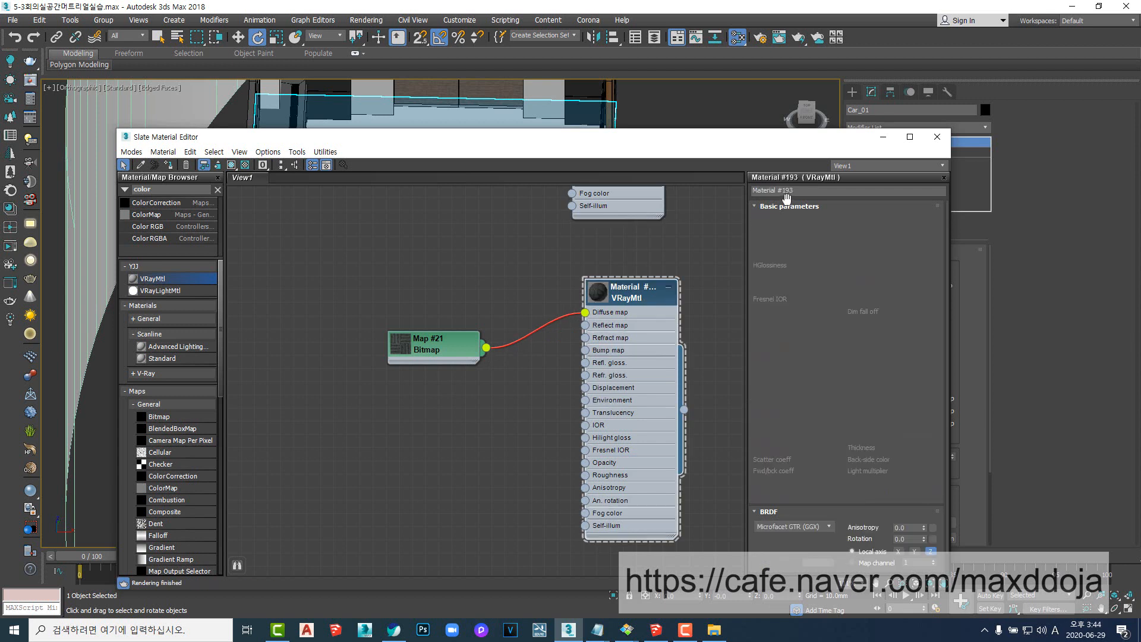
{"action": "type", "text": "Ca_01"}
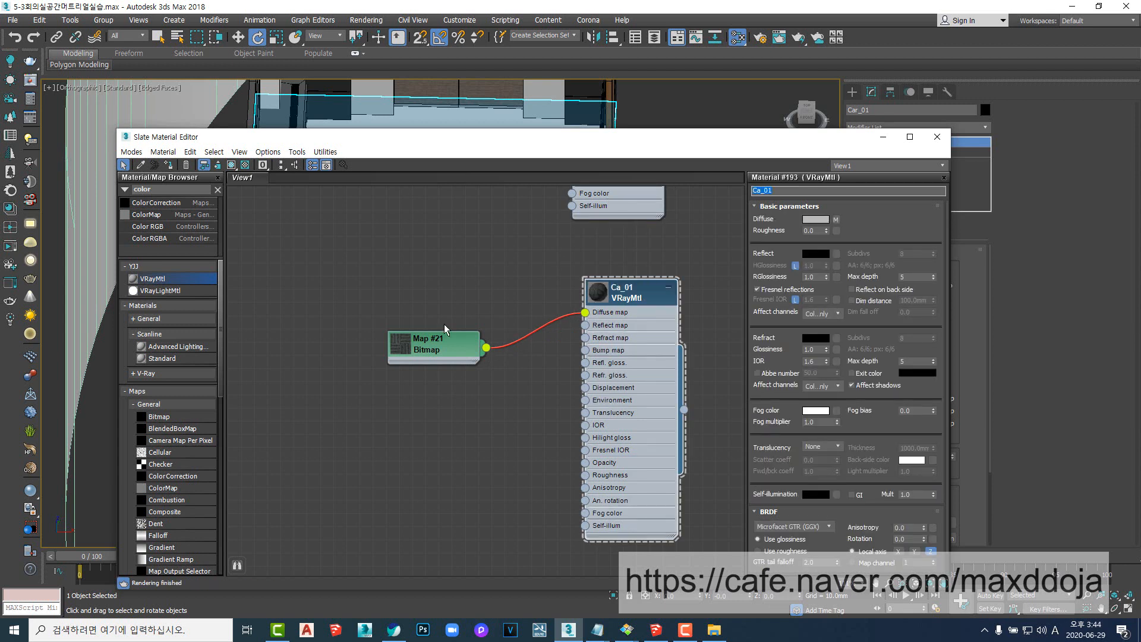
- Assign the Ca_01 material to the Car_01 floor, show its bitmap in the viewport and close the Slate Material Editor
{"action": "left_click", "coordinate": [630, 297]}
{"action": "left_click_drag", "start_coordinate": [469, 138], "coordinate": [538, 416]}
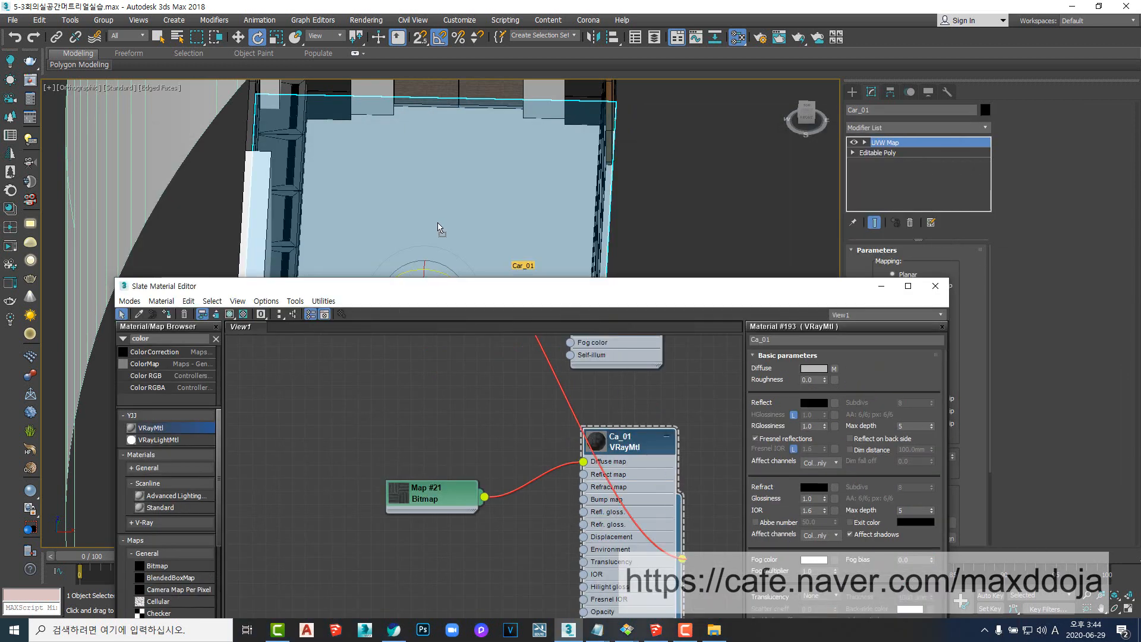
{"action": "left_click", "coordinate": [431, 501]}
{"action": "left_click", "coordinate": [229, 314]}
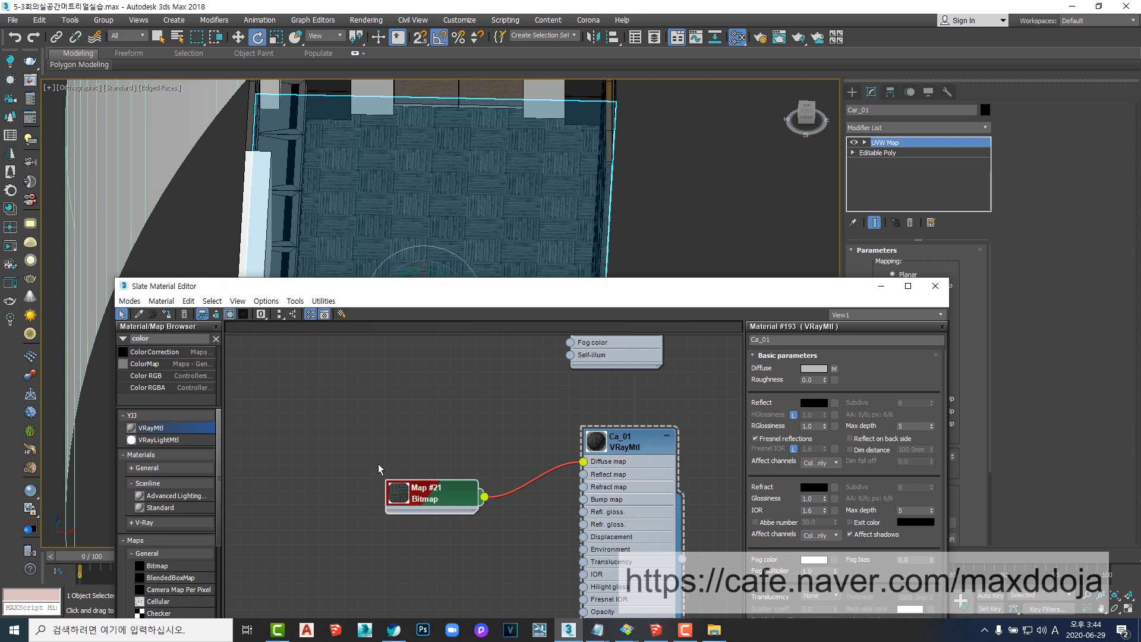
{"action": "left_click", "coordinate": [935, 286]}
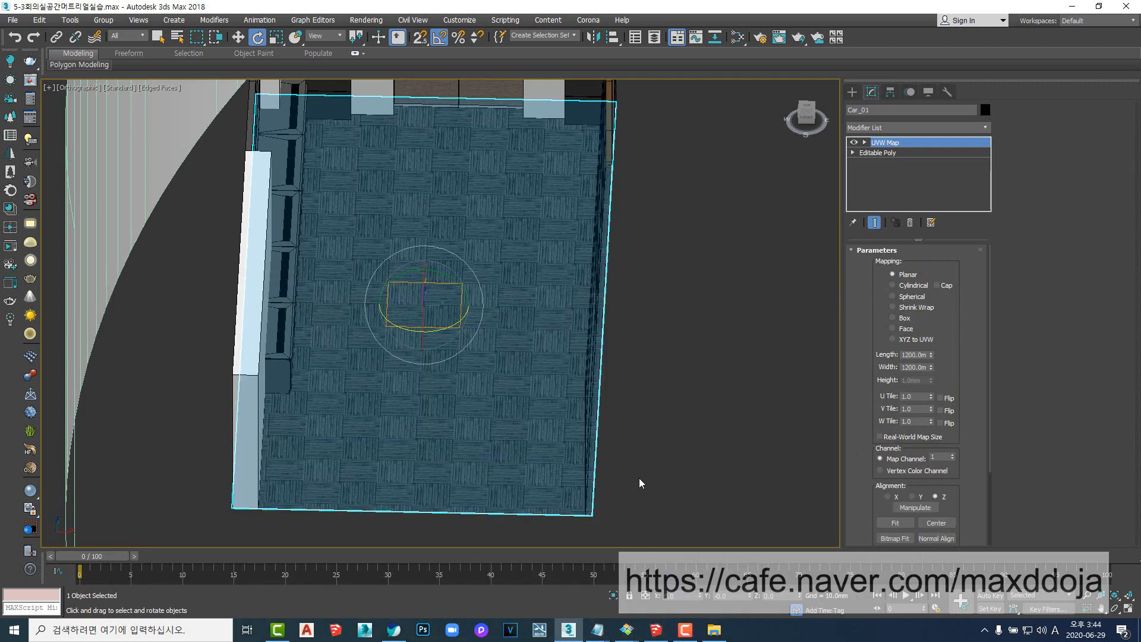
- Move the floor's UVW Map gizmo toward the low cabinets so that a carpet tile edge lines up with their base
{"action": "left_click", "coordinate": [639, 478]}
{"action": "scroll", "coordinate": [648, 410], "scroll_direction": "down", "scroll_amount": 6}
{"action": "middle_click_drag", "start_coordinate": [645, 423], "coordinate": [503, 369], "text": "alt"}
{"action": "scroll", "coordinate": [597, 381], "scroll_direction": "up", "scroll_amount": 5}
{"action": "scroll", "coordinate": [597, 381], "scroll_direction": "up", "scroll_amount": 4}
{"action": "left_click", "coordinate": [619, 352]}
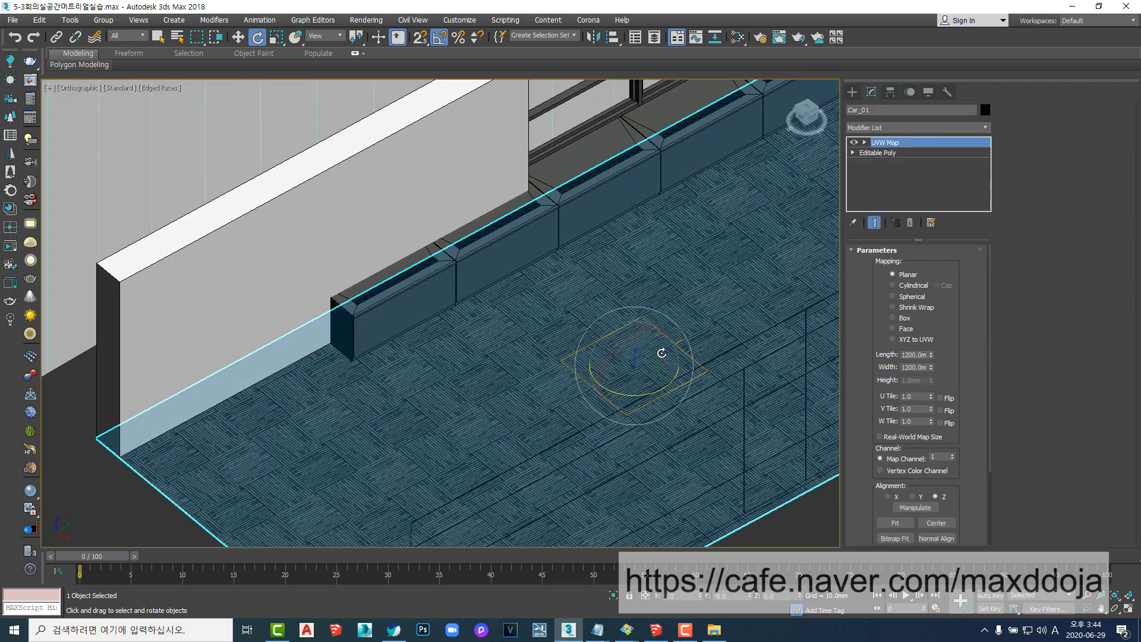
{"action": "middle_click_drag", "start_coordinate": [658, 354], "coordinate": [616, 340], "text": "alt"}
{"action": "scroll", "coordinate": [615, 341], "scroll_direction": "up", "scroll_amount": 3}
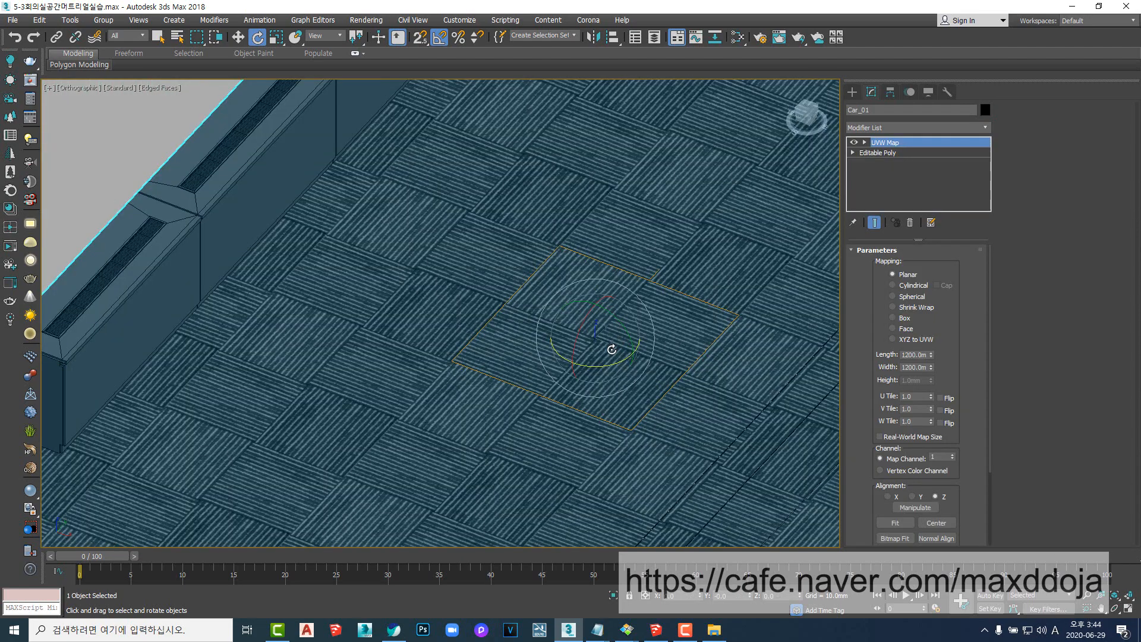
{"action": "key", "text": "1"}
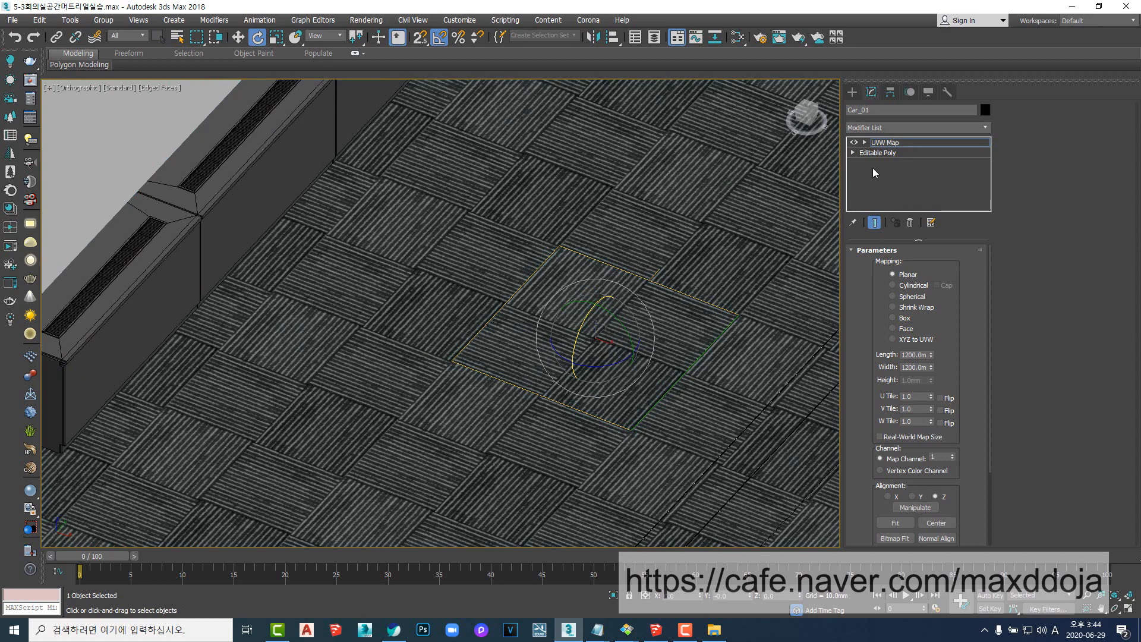
{"action": "left_click", "coordinate": [866, 144]}
{"action": "key", "text": "w"}
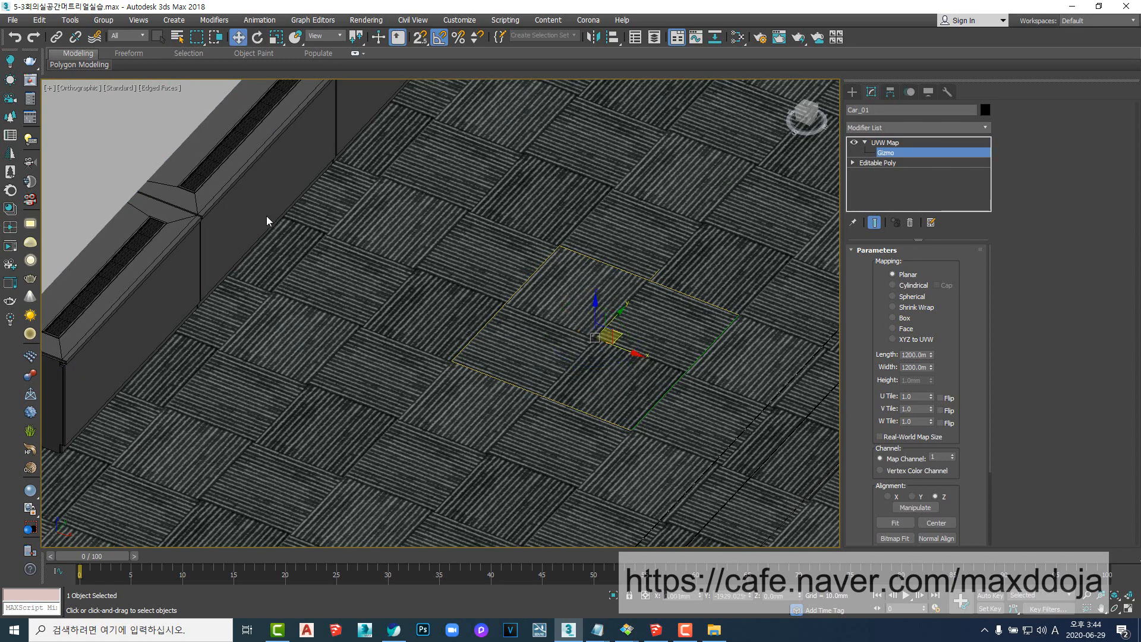
{"action": "left_click_drag", "start_coordinate": [583, 339], "coordinate": [409, 272]}
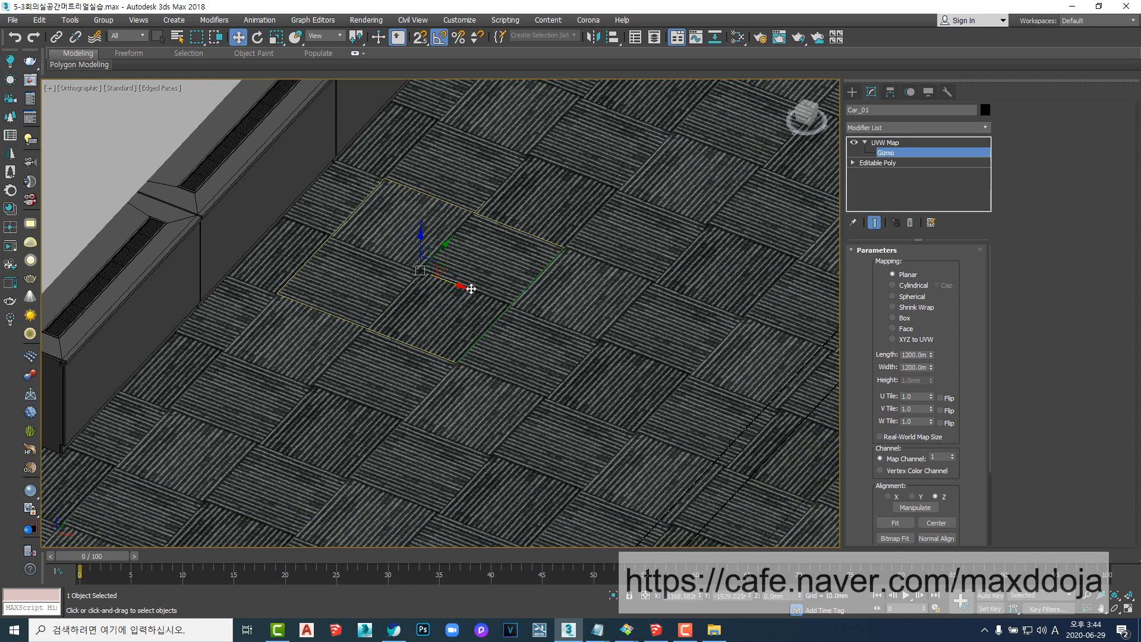
{"action": "left_click_drag", "start_coordinate": [466, 287], "coordinate": [417, 280]}
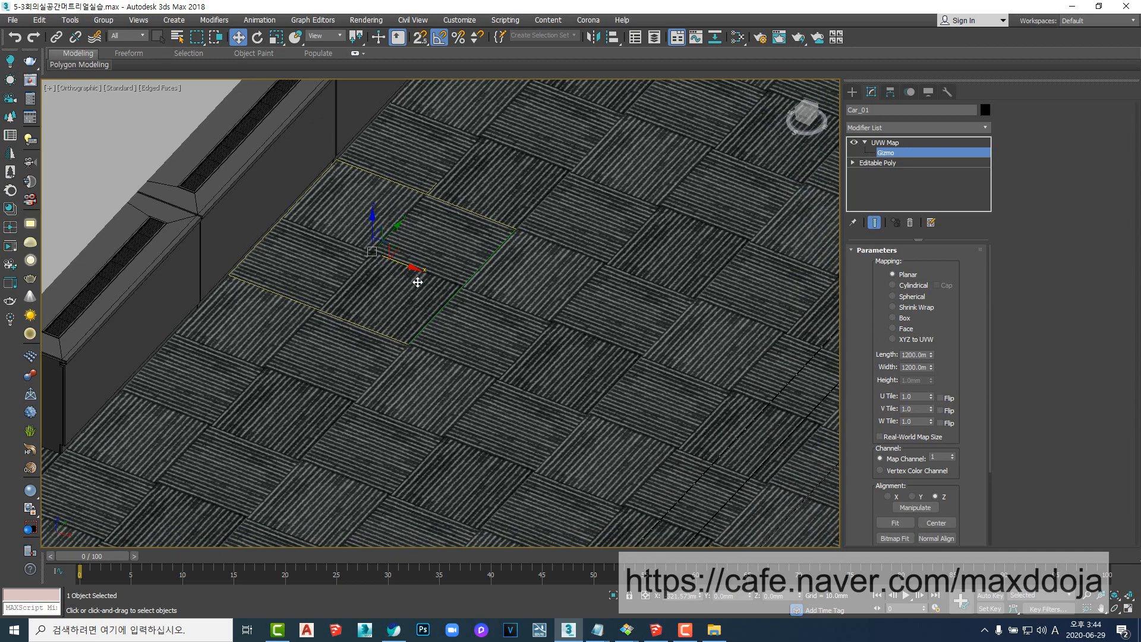
- Slide the UVW Map gizmo along Y into the room corner where the cabinets meet the door wall, and leave the Gizmo level
{"action": "middle_click_drag", "start_coordinate": [296, 324], "coordinate": [346, 347]}
{"action": "scroll", "coordinate": [369, 354], "scroll_direction": "down", "scroll_amount": 5}
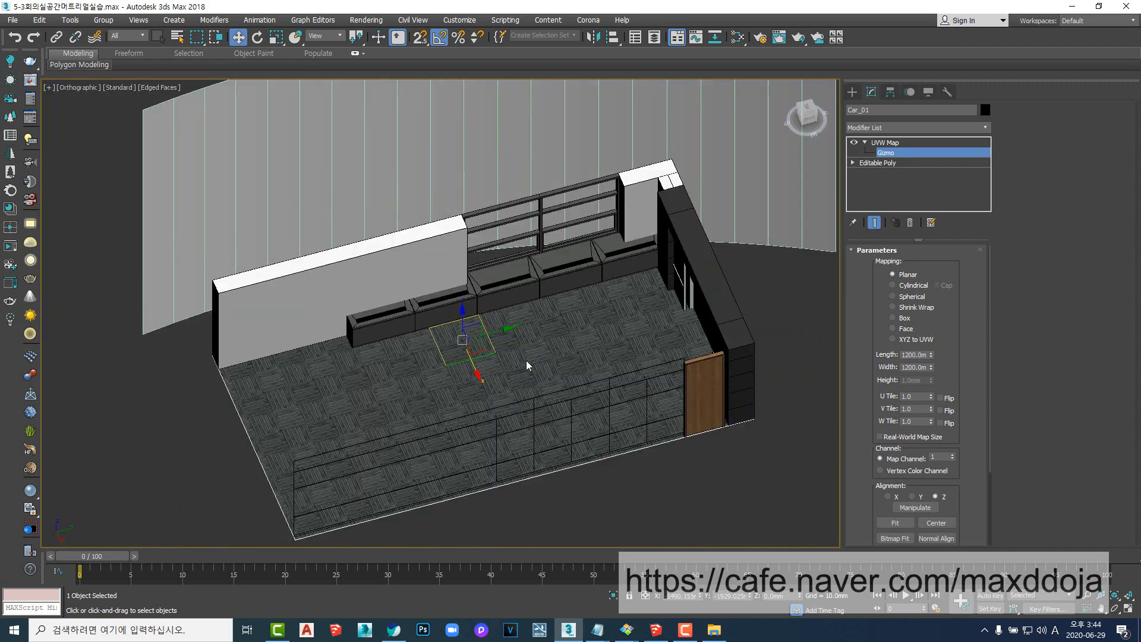
{"action": "scroll", "coordinate": [364, 387], "scroll_direction": "up", "scroll_amount": 8}
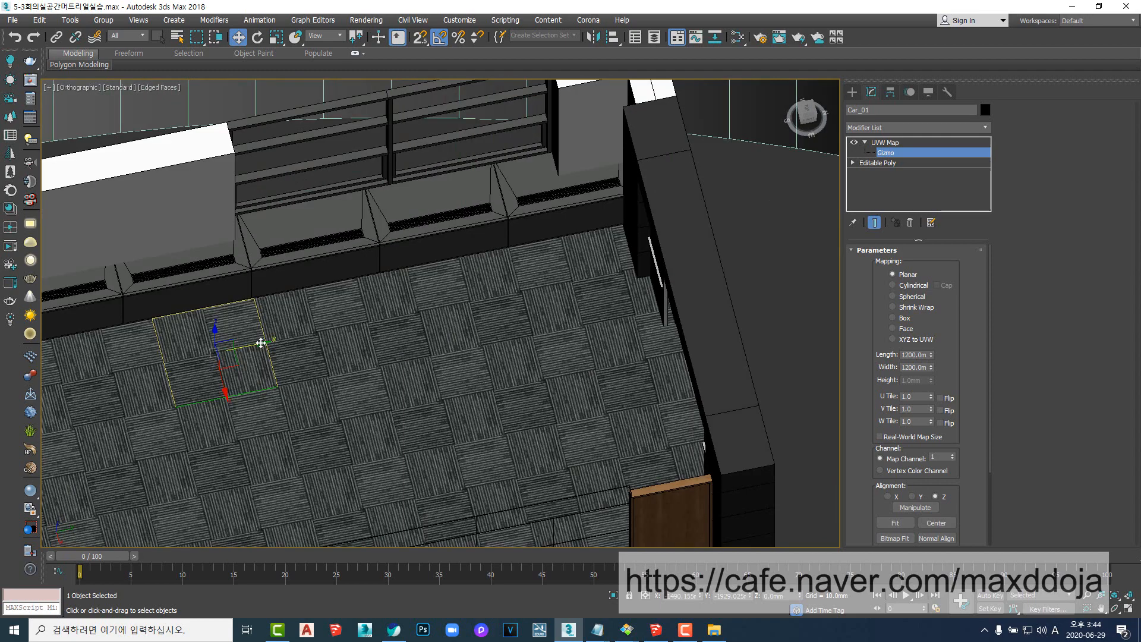
{"action": "left_click_drag", "start_coordinate": [258, 339], "coordinate": [641, 314]}
{"action": "middle_click_drag", "start_coordinate": [641, 313], "coordinate": [581, 343], "text": "alt"}
{"action": "scroll", "coordinate": [582, 342], "scroll_direction": "up", "scroll_amount": 3}
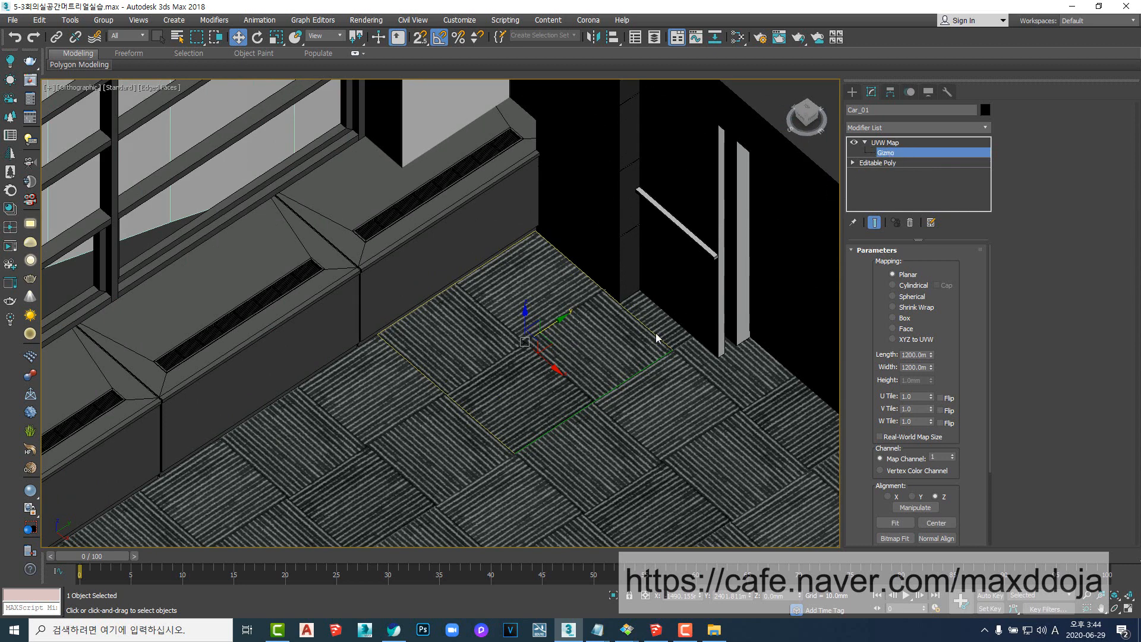
{"action": "key", "text": "ctrl+b"}
{"action": "scroll", "coordinate": [624, 362], "scroll_direction": "down", "scroll_amount": 10}
{"action": "key", "text": "z"}
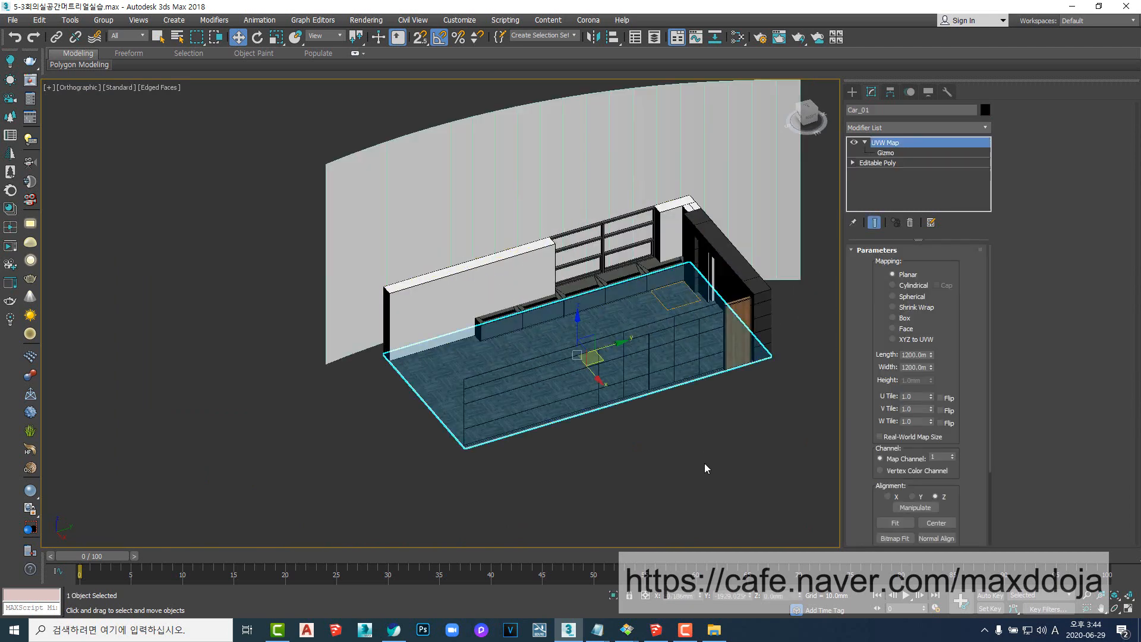
- Select the curved Background object outside the window and examine it and the room from several angles
{"action": "left_click", "coordinate": [704, 462]}
{"action": "middle_click_drag", "start_coordinate": [511, 350], "coordinate": [535, 259], "text": "alt"}
{"action": "left_click", "coordinate": [535, 260]}
{"action": "middle_click_drag", "start_coordinate": [578, 319], "coordinate": [573, 279], "text": "alt"}
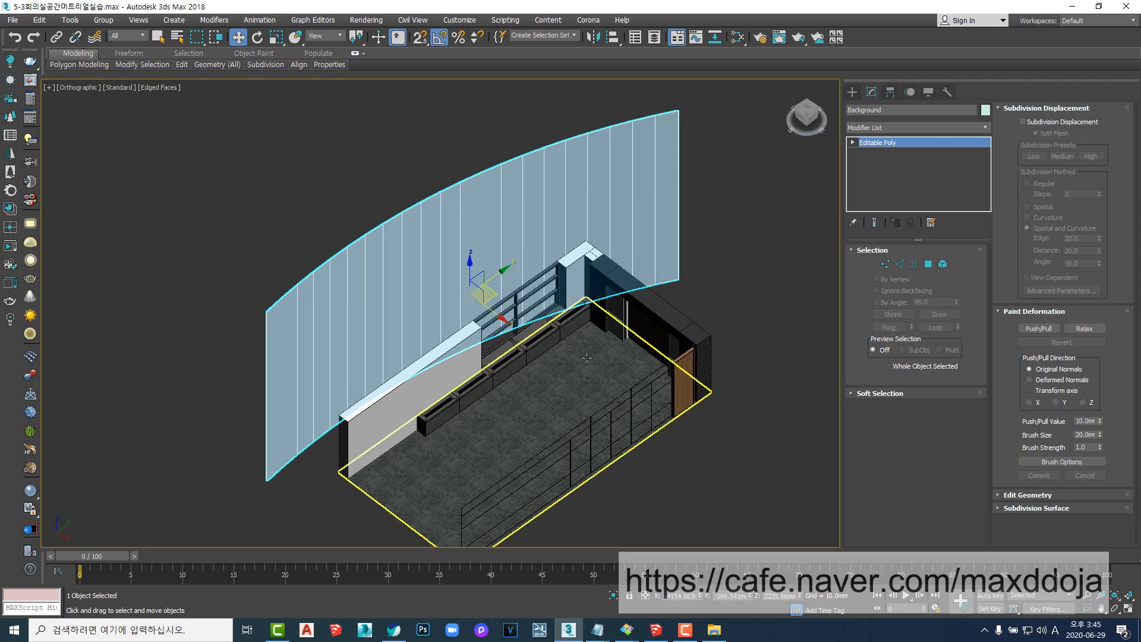
{"action": "middle_click_drag", "start_coordinate": [617, 326], "coordinate": [660, 446], "text": "alt"}
{"action": "scroll", "coordinate": [630, 339], "scroll_direction": "up", "scroll_amount": 5}
{"action": "middle_click_drag", "start_coordinate": [720, 500], "coordinate": [543, 323], "text": "alt"}
{"action": "scroll", "coordinate": [796, 426], "scroll_direction": "up", "scroll_amount": 3}
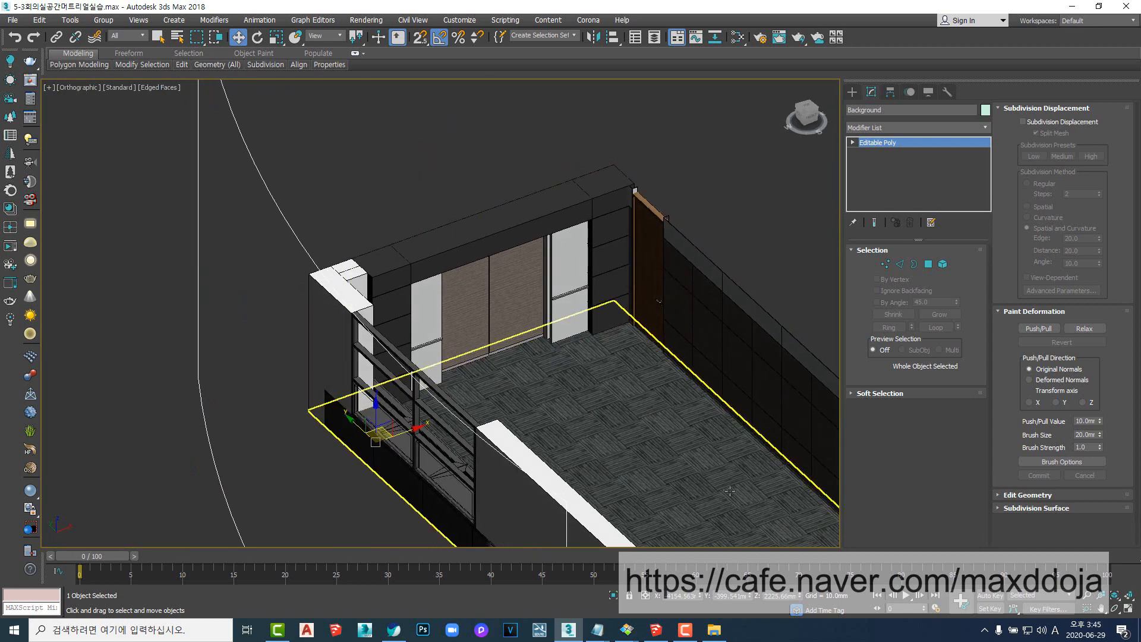
{"action": "scroll", "coordinate": [760, 324], "scroll_direction": "down", "scroll_amount": 6}
{"action": "middle_click_drag", "start_coordinate": [663, 417], "coordinate": [580, 444], "text": "alt"}
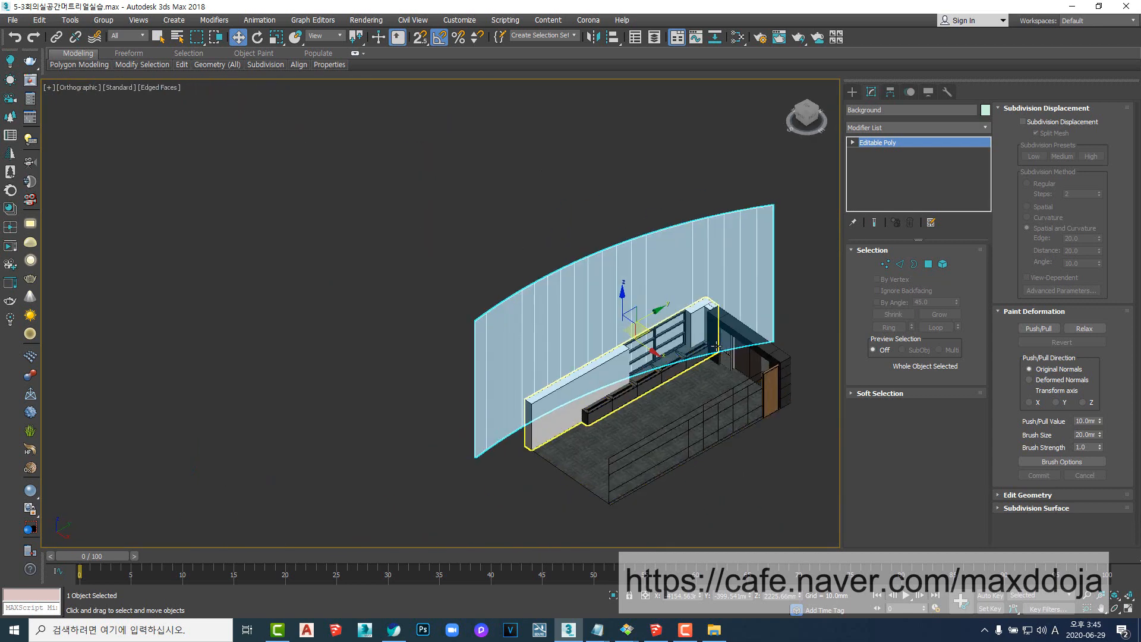
{"action": "scroll", "coordinate": [580, 445], "scroll_direction": "up", "scroll_amount": 4}
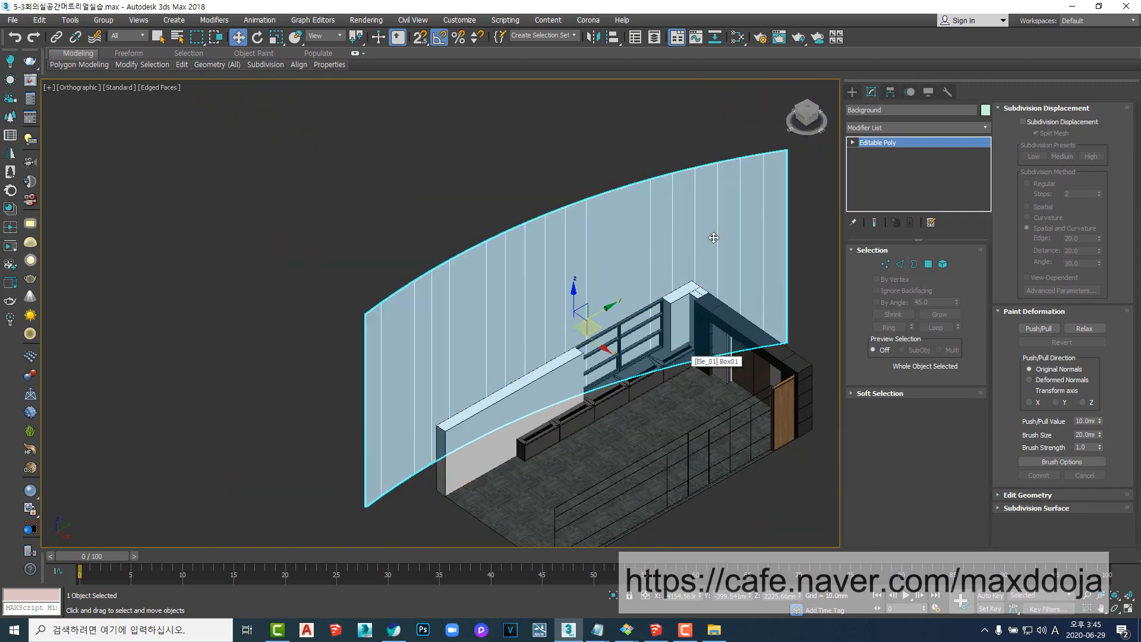
- Deselect and reselect the curved Background object to make it the current selection
{"action": "left_click", "coordinate": [527, 174]}
{"action": "left_click", "coordinate": [584, 250]}
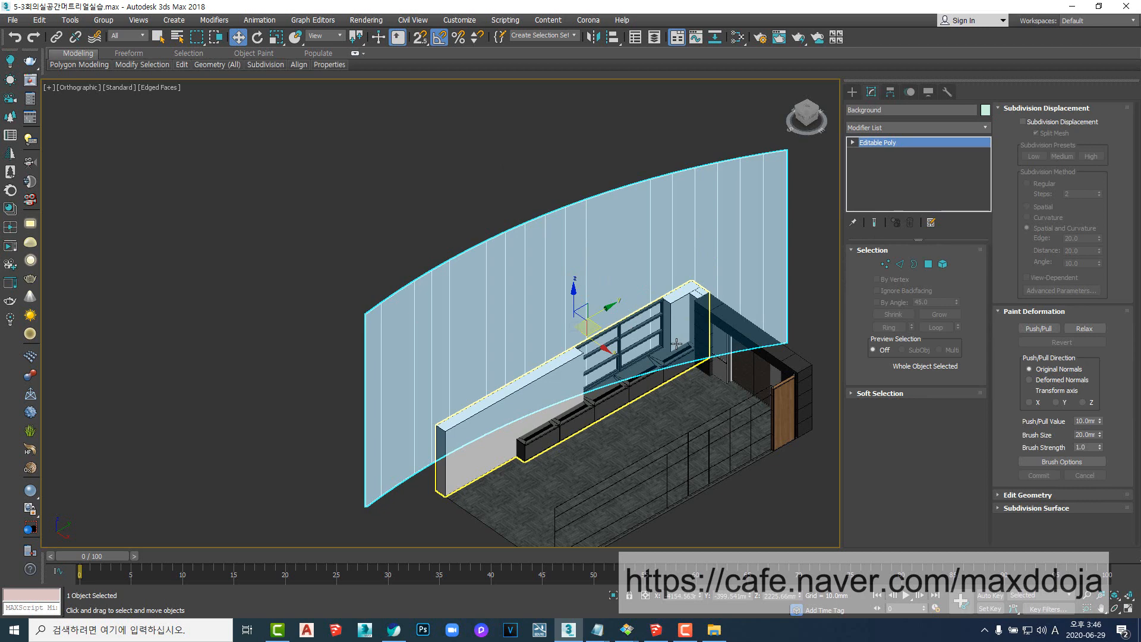
{"action": "left_click", "coordinate": [559, 181]}
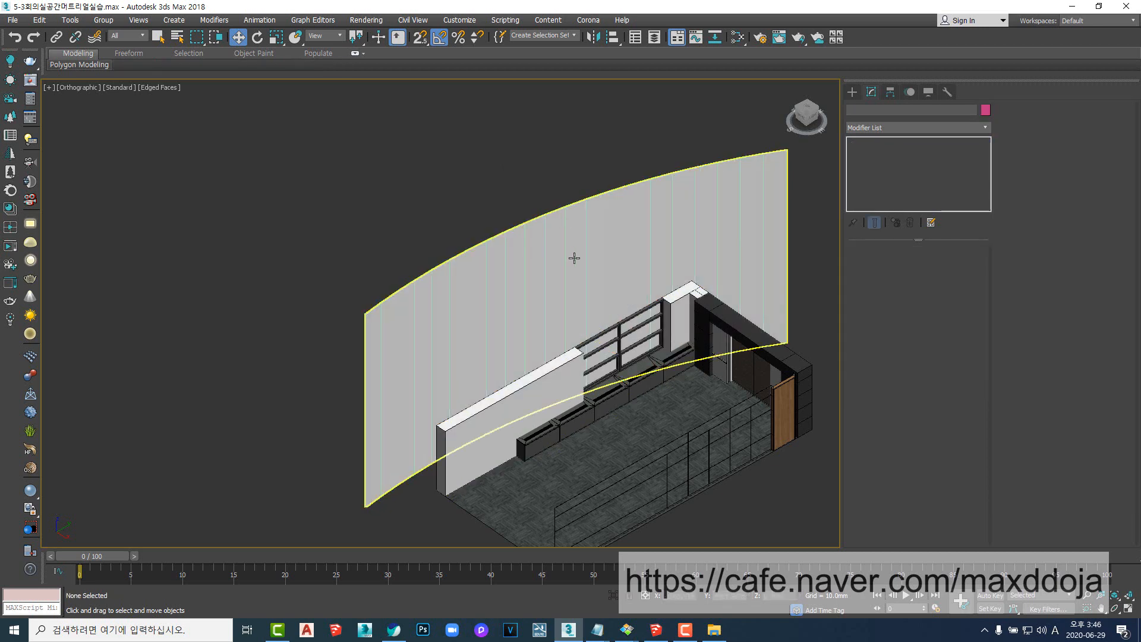
{"action": "left_click", "coordinate": [574, 257]}
{"action": "middle_click_drag", "start_coordinate": [623, 329], "coordinate": [518, 316]}
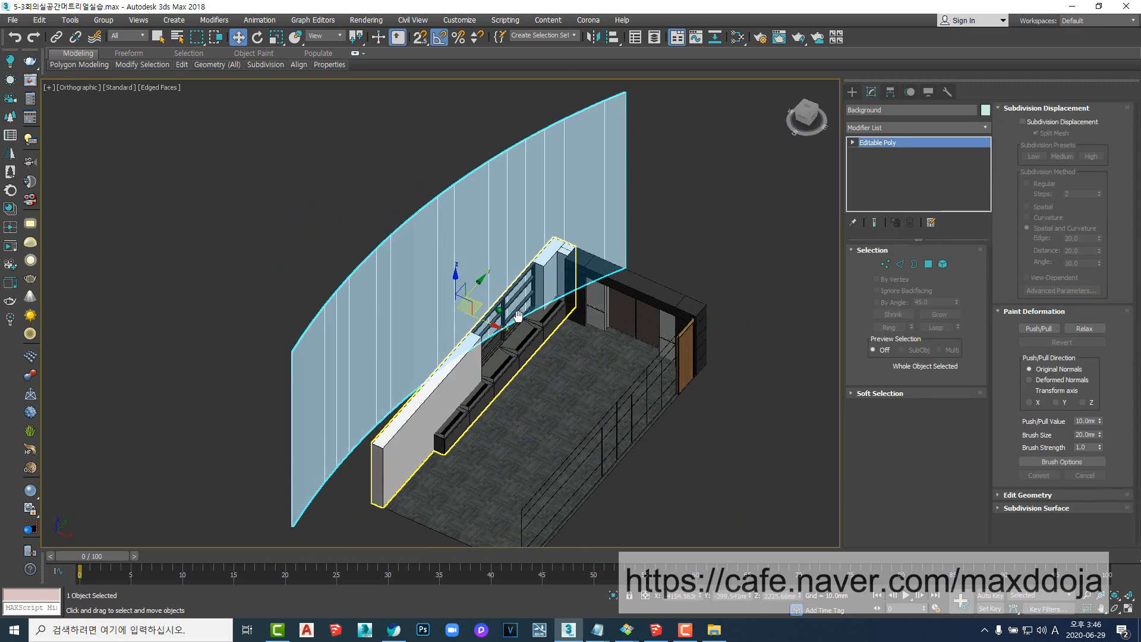
{"action": "left_click", "coordinate": [719, 229]}
{"action": "scroll", "coordinate": [456, 258], "scroll_direction": "up", "scroll_amount": 3}
{"action": "scroll", "coordinate": [455, 258], "scroll_direction": "down", "scroll_amount": 3}
{"action": "left_click", "coordinate": [456, 258]}
- Check the project folder for background image files and return to 3ds Max
{"action": "left_click", "coordinate": [714, 630]}
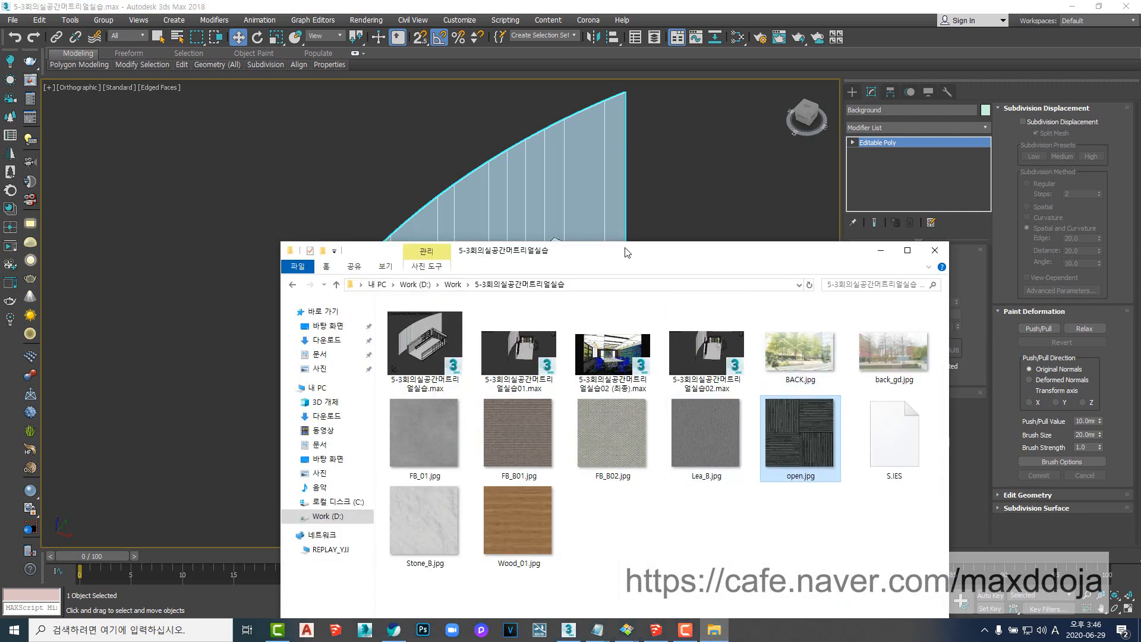
{"action": "left_click_drag", "start_coordinate": [627, 253], "coordinate": [743, 252]}
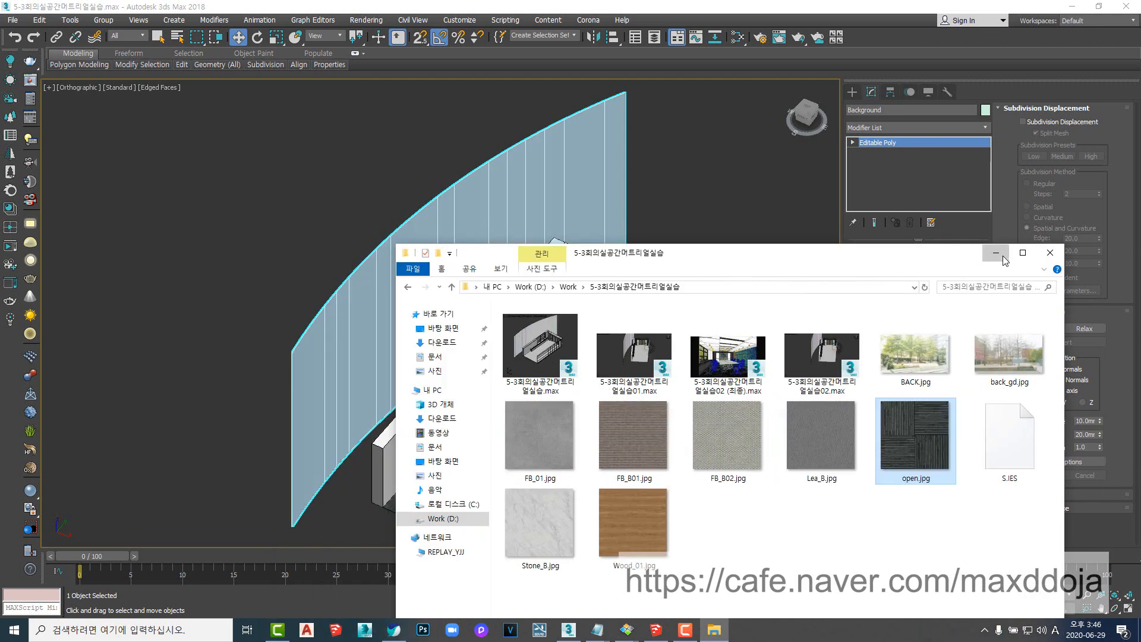
{"action": "left_click", "coordinate": [994, 250]}
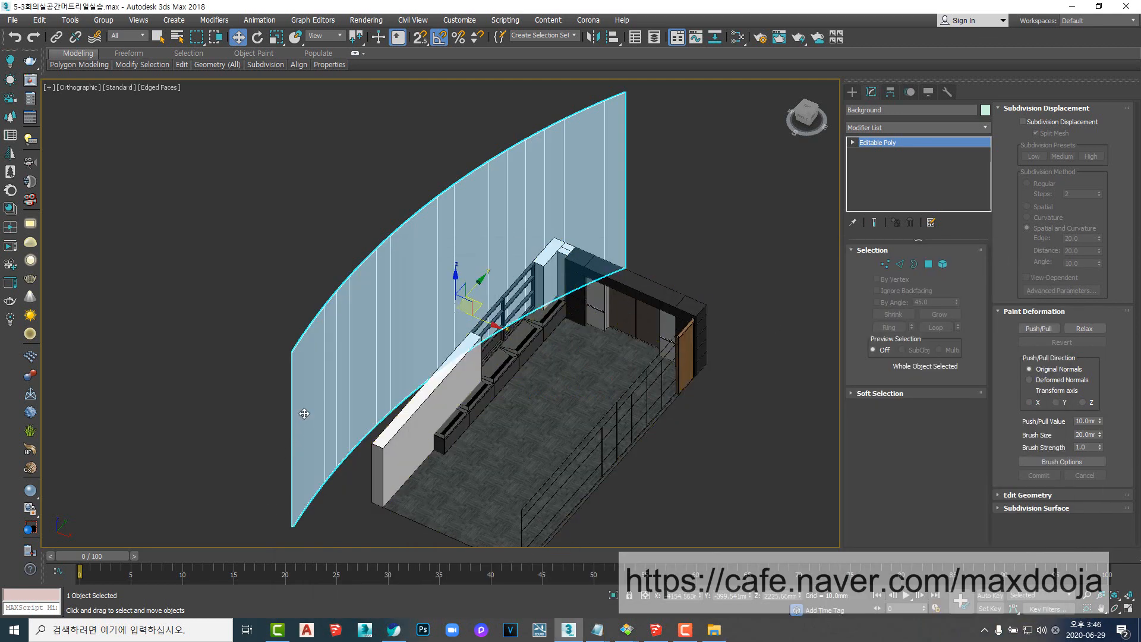
- Reopen the Slate Material Editor, collapse the Ca_01 node and arrange it with its bitmap below Wd_01
{"action": "key", "text": "m"}
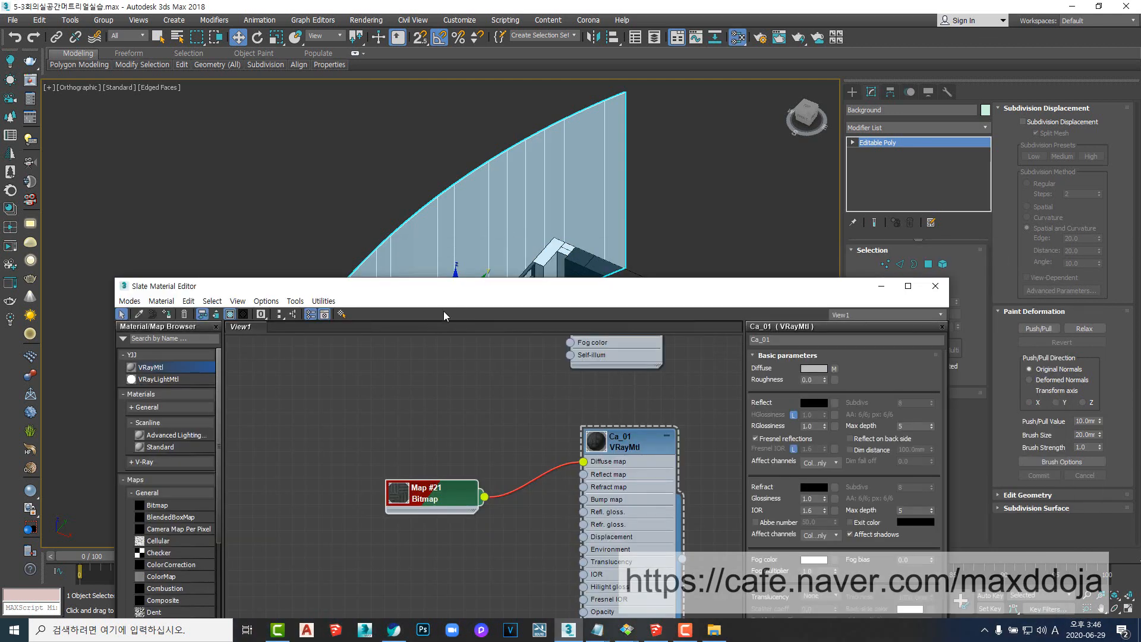
{"action": "left_click_drag", "start_coordinate": [472, 294], "coordinate": [518, 166]}
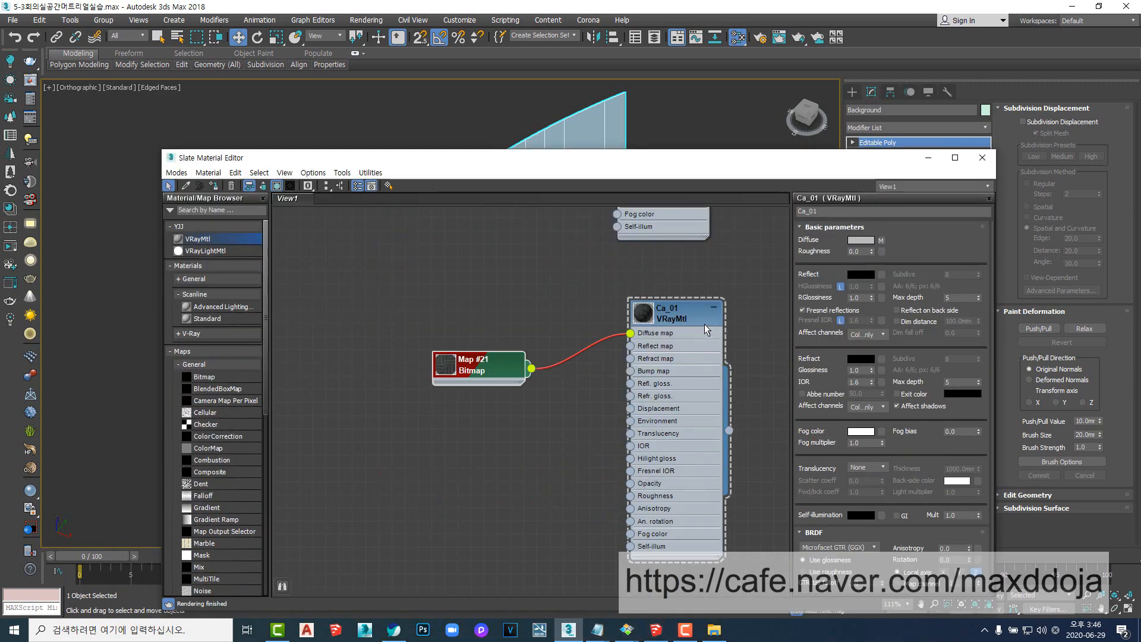
{"action": "left_click", "coordinate": [714, 307]}
{"action": "left_click_drag", "start_coordinate": [513, 361], "coordinate": [579, 322]}
{"action": "left_click_drag", "start_coordinate": [649, 307], "coordinate": [530, 267]}
{"action": "scroll", "coordinate": [532, 366], "scroll_direction": "down", "scroll_amount": 5}
{"action": "middle_click_drag", "start_coordinate": [533, 376], "coordinate": [551, 519]}
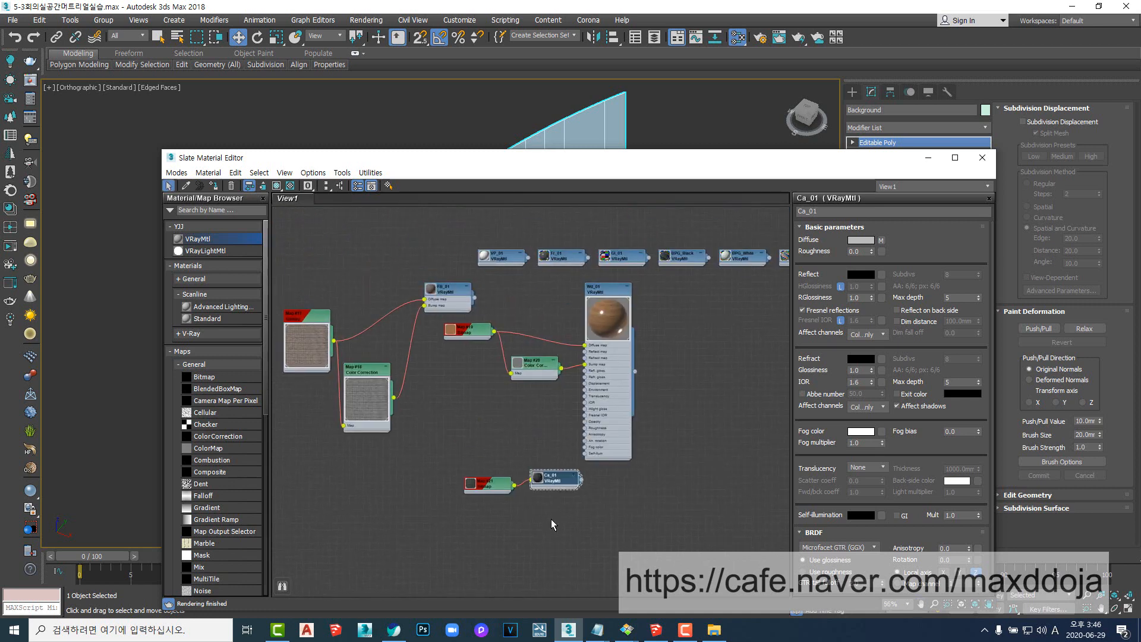
{"action": "left_click_drag", "start_coordinate": [562, 477], "coordinate": [611, 491]}
{"action": "middle_click_drag", "start_coordinate": [533, 417], "coordinate": [383, 439]}
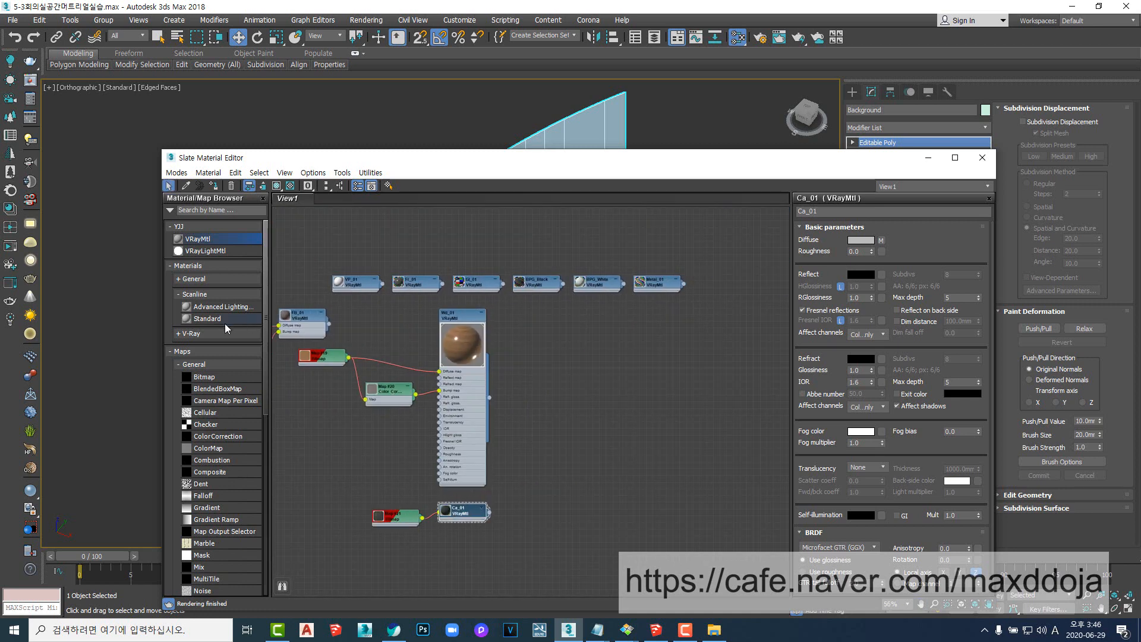
- Add a VRayLightMtl node to the material view beside the Wd_01 material
{"action": "left_click_drag", "start_coordinate": [214, 254], "coordinate": [548, 357]}
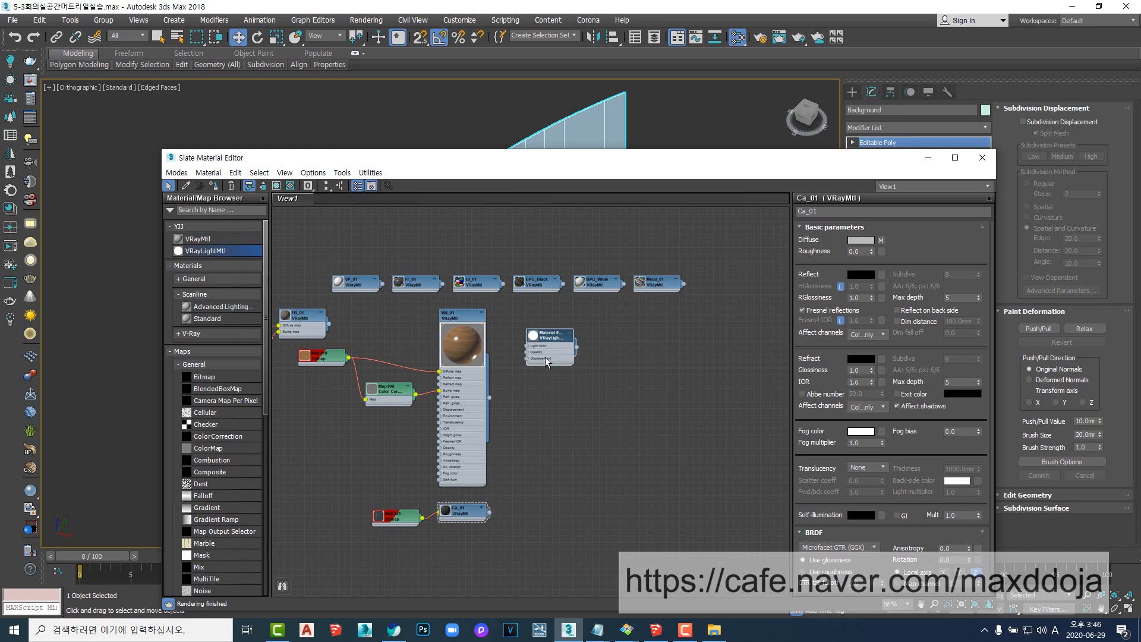
{"action": "scroll", "coordinate": [550, 352], "scroll_direction": "up", "scroll_amount": 4}
{"action": "scroll", "coordinate": [550, 352], "scroll_direction": "up", "scroll_amount": 1}
{"action": "left_click_drag", "start_coordinate": [548, 305], "coordinate": [625, 274]}
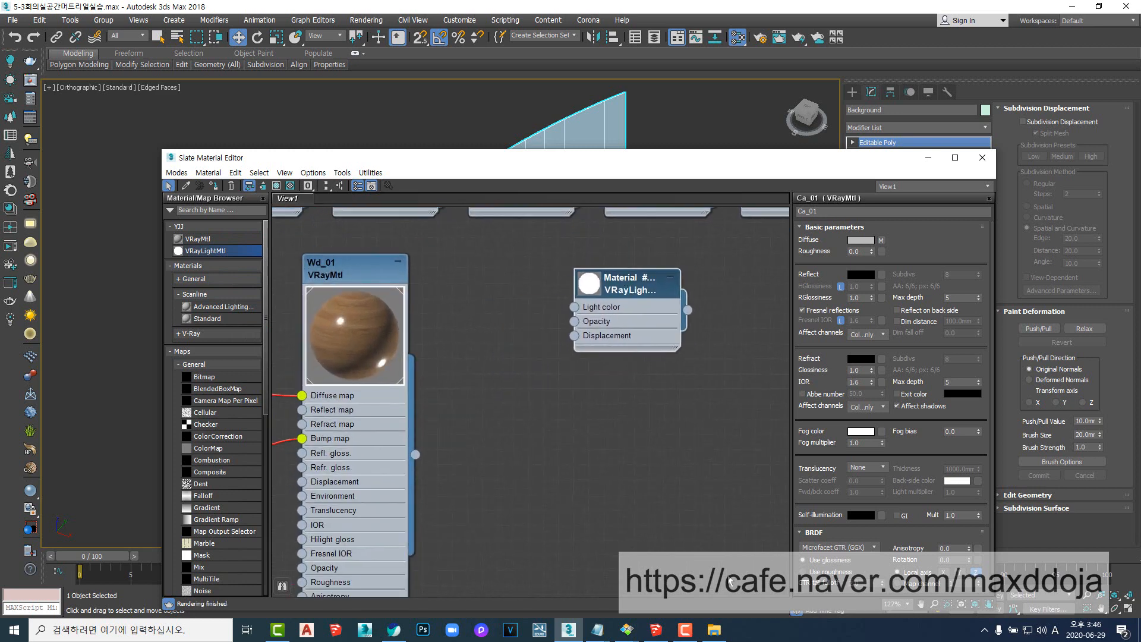
{"action": "middle_click_drag", "start_coordinate": [626, 274], "coordinate": [621, 268]}
- Load BACK.jpg from the project folder into the VRayLightMtl's Light color and enlarge the material's preview
{"action": "left_click", "coordinate": [715, 639]}
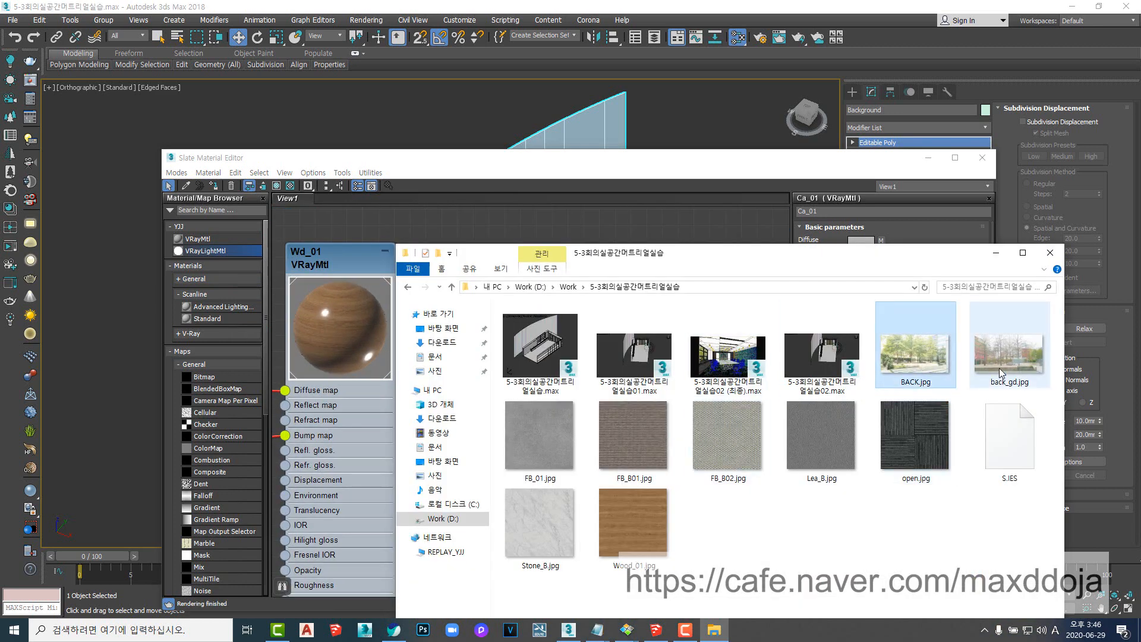
{"action": "left_click", "coordinate": [1000, 369]}
{"action": "left_click_drag", "start_coordinate": [868, 254], "coordinate": [754, 304]}
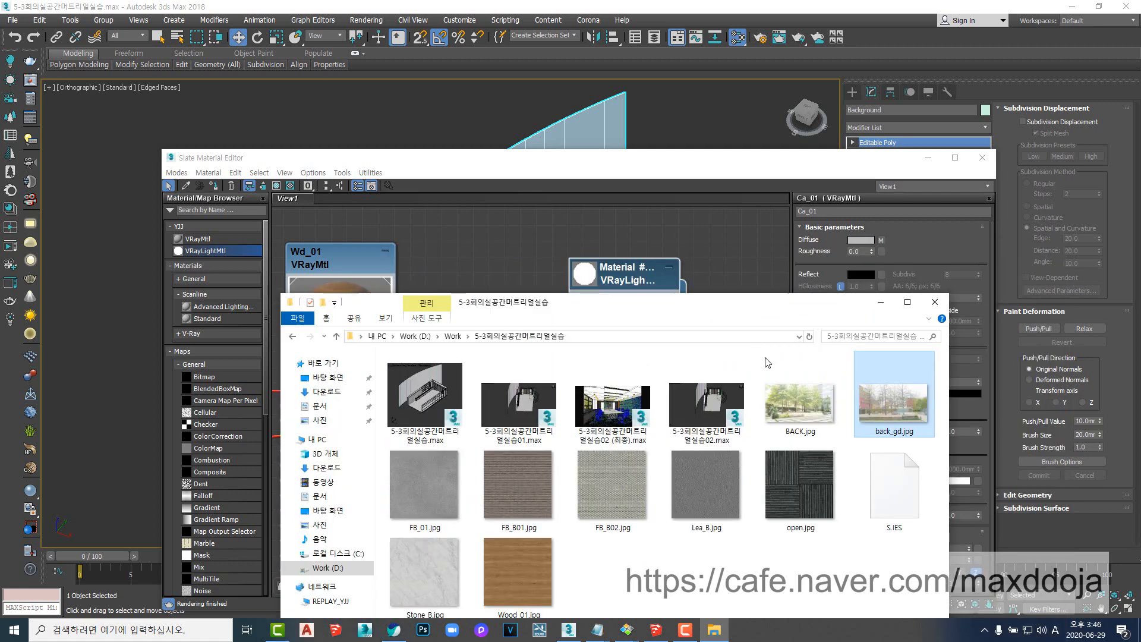
{"action": "left_click_drag", "start_coordinate": [791, 408], "coordinate": [569, 298]}
{"action": "left_click", "coordinate": [541, 275]}
{"action": "middle_click_drag", "start_coordinate": [522, 383], "coordinate": [516, 435]}
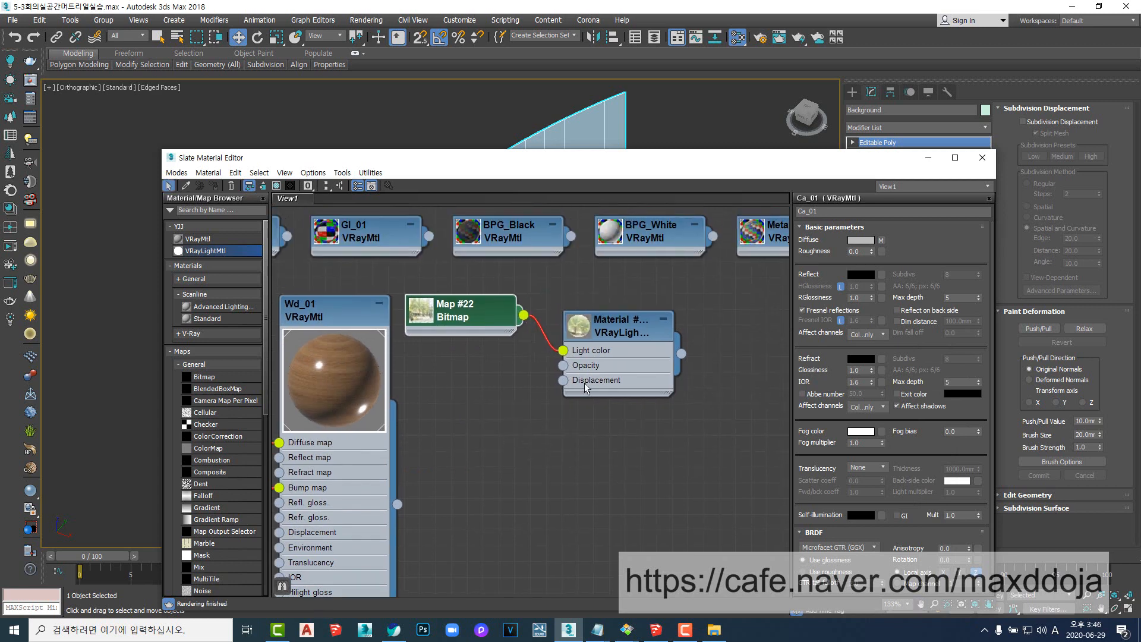
{"action": "double_click", "coordinate": [590, 331]}
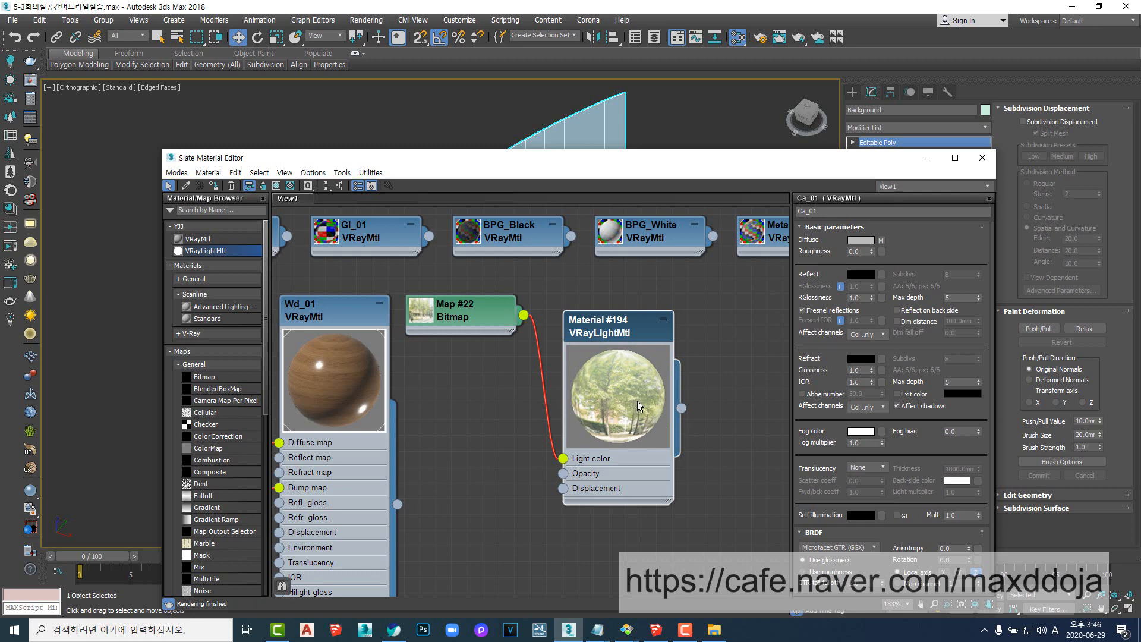
- Move the VRayLightMtl node and its bitmap node farther from Wd_01, then minimize the material editor
{"action": "left_click_drag", "start_coordinate": [611, 337], "coordinate": [643, 337]}
{"action": "left_click", "coordinate": [502, 312]}
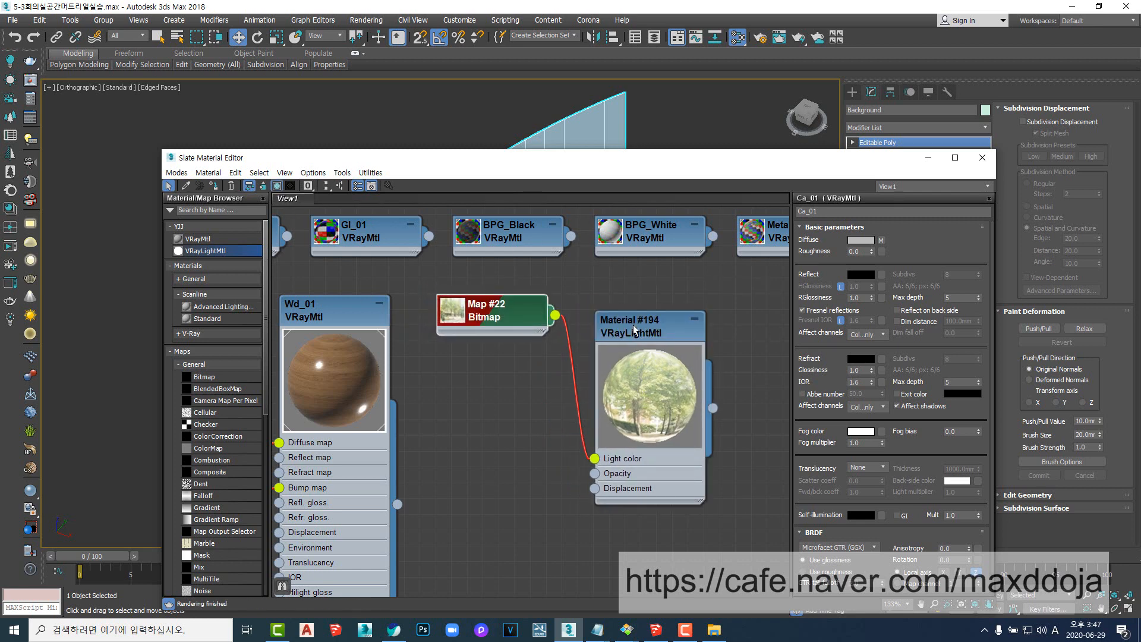
{"action": "left_click", "coordinate": [928, 158]}
- Add a UVW Map modifier to the Background object and view its planar gizmo from above
{"action": "mouse_move", "coordinate": [508, 331]}
{"action": "middle_mouse_down", "text": "alt"}
{"action": "mouse_move", "coordinate": [480, 343]}
{"action": "mouse_move", "coordinate": [512, 327]}
{"action": "mouse_move", "coordinate": [524, 338]}
{"action": "middle_mouse_up", "text": "alt"}
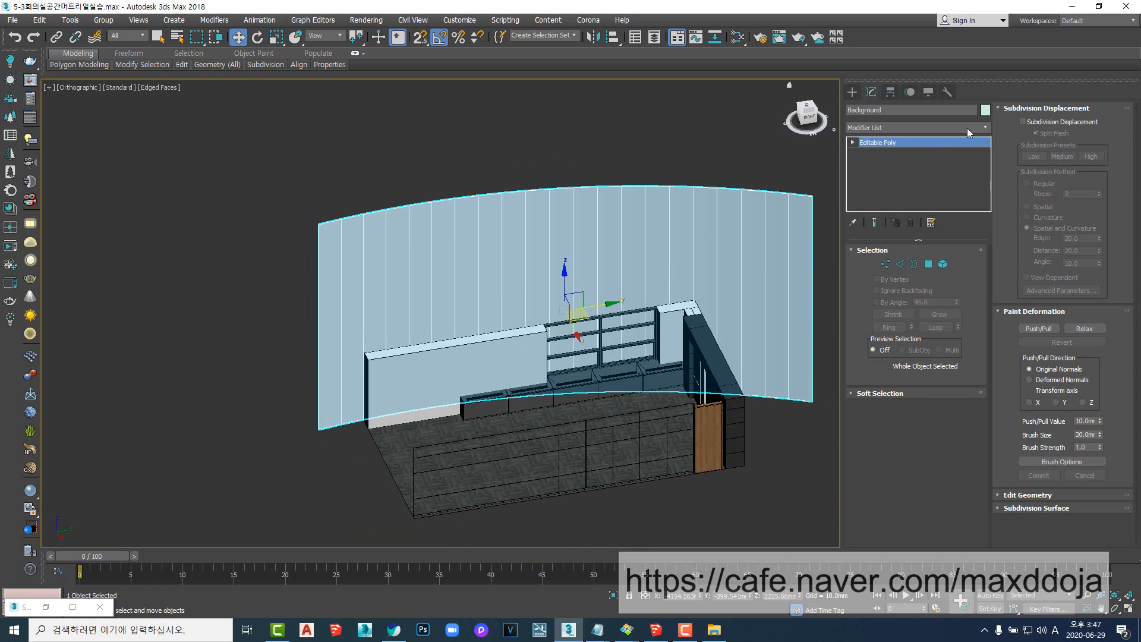
{"action": "left_click", "coordinate": [968, 127]}
{"action": "key", "text": "u"}
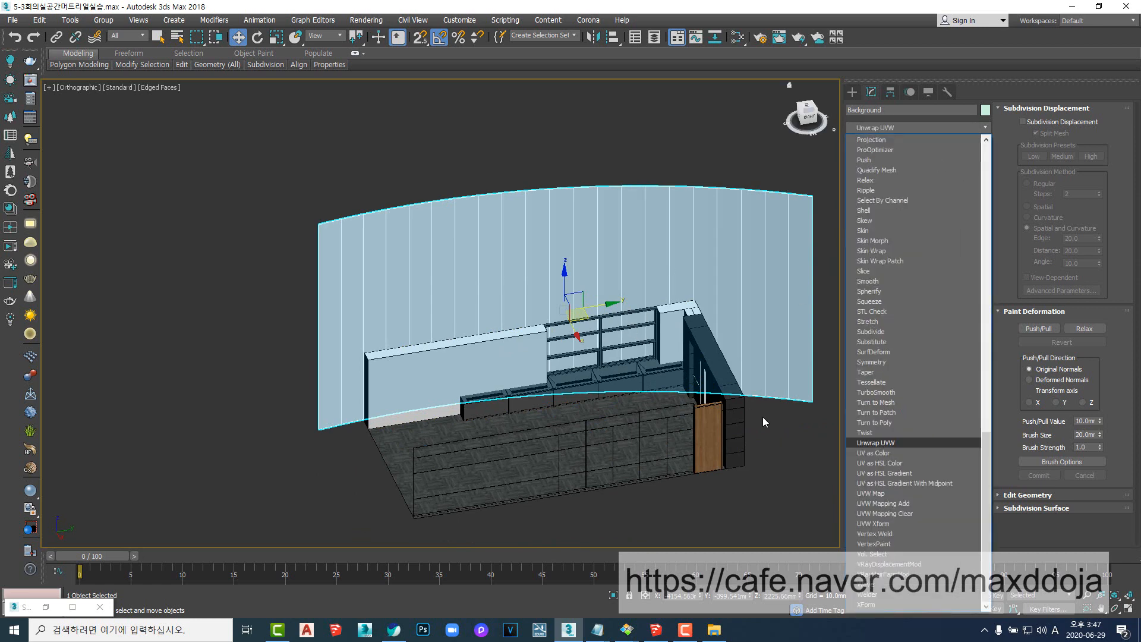
{"action": "left_click", "coordinate": [871, 494]}
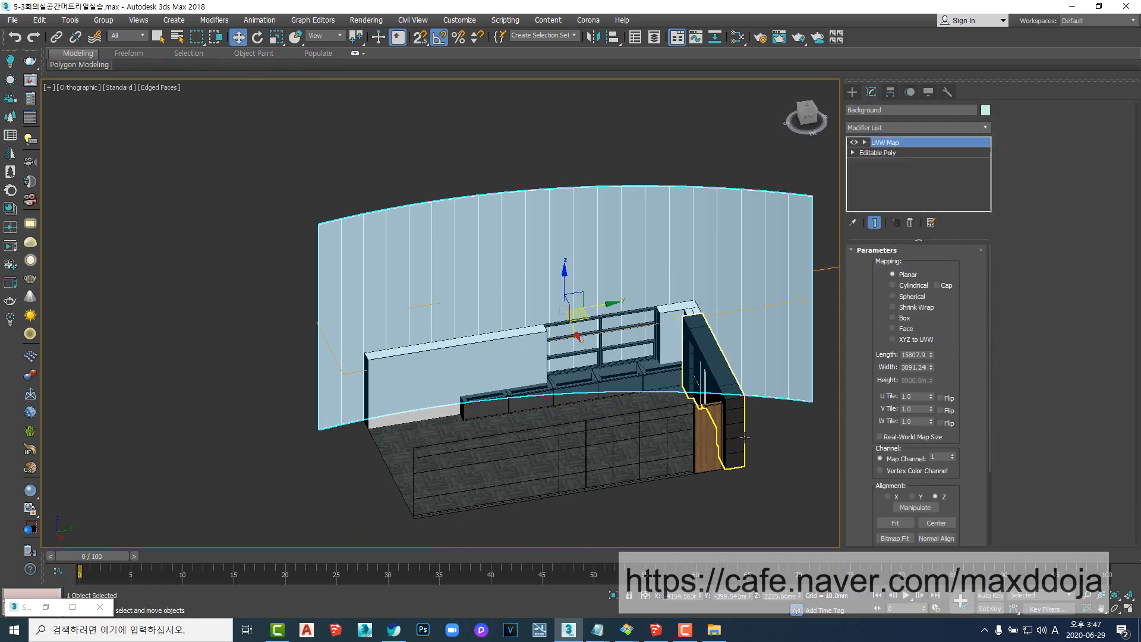
{"action": "middle_click_drag", "start_coordinate": [568, 380], "coordinate": [577, 402], "text": "alt"}
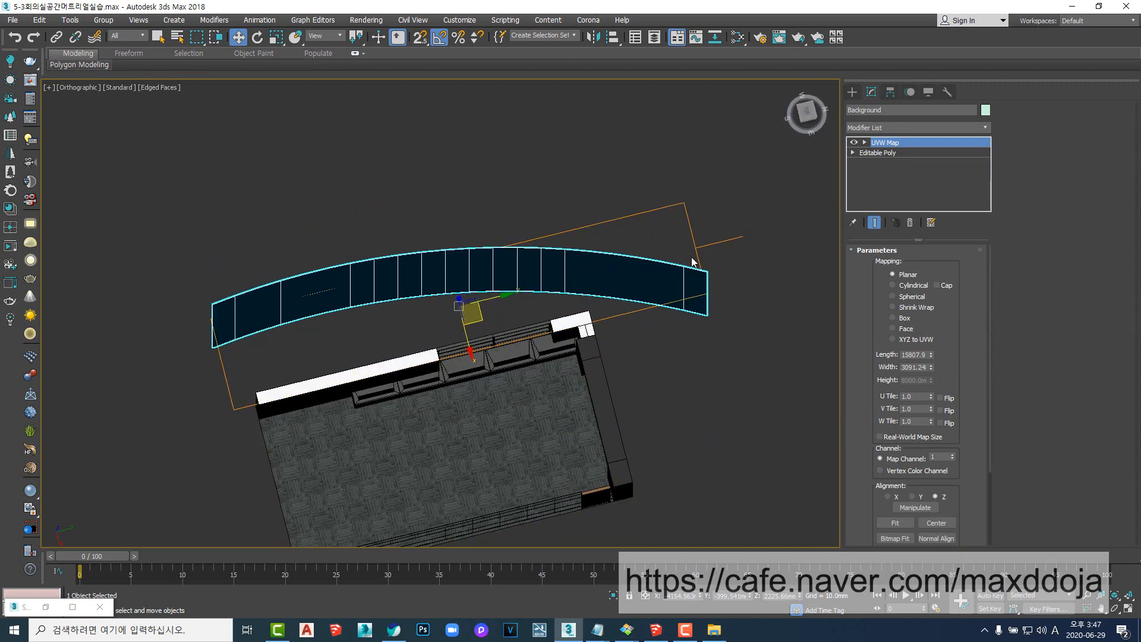
{"action": "middle_click_drag", "start_coordinate": [669, 269], "coordinate": [563, 276]}
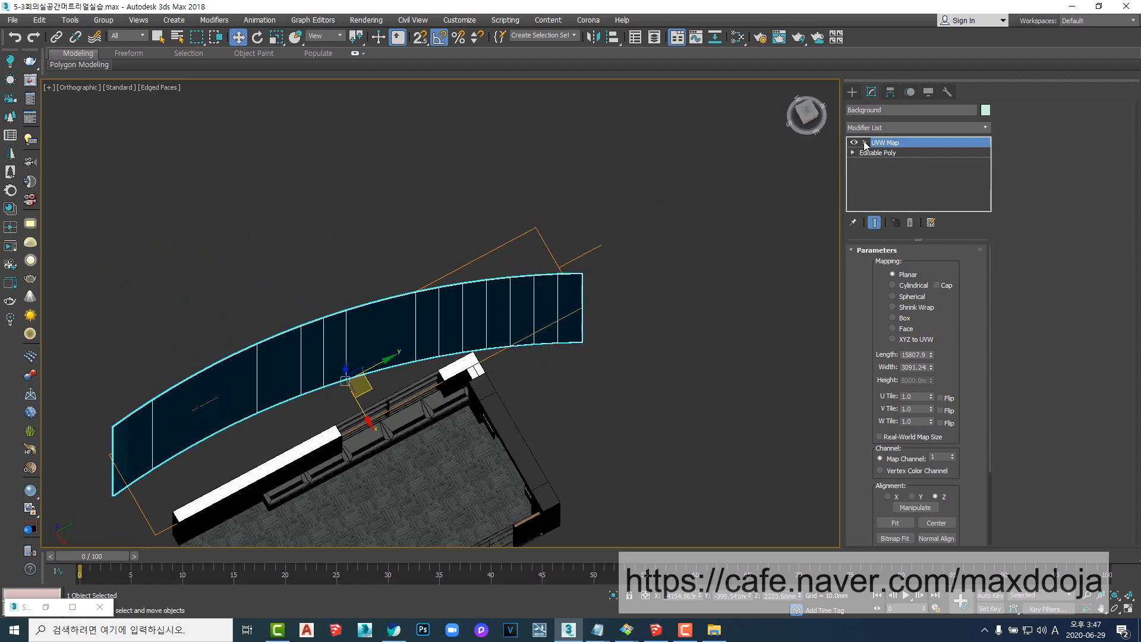
{"action": "left_click", "coordinate": [865, 142]}
{"action": "left_click", "coordinate": [885, 152]}
{"action": "key", "text": "e"}
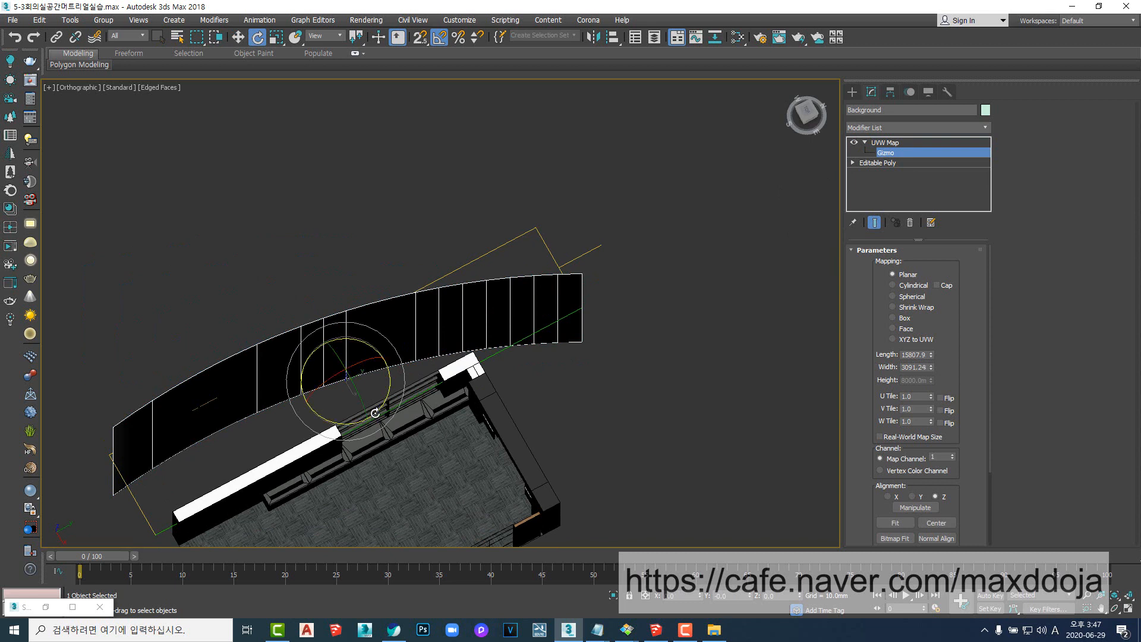
{"action": "left_click_drag", "start_coordinate": [374, 413], "coordinate": [374, 413]}
{"action": "left_click", "coordinate": [889, 143]}
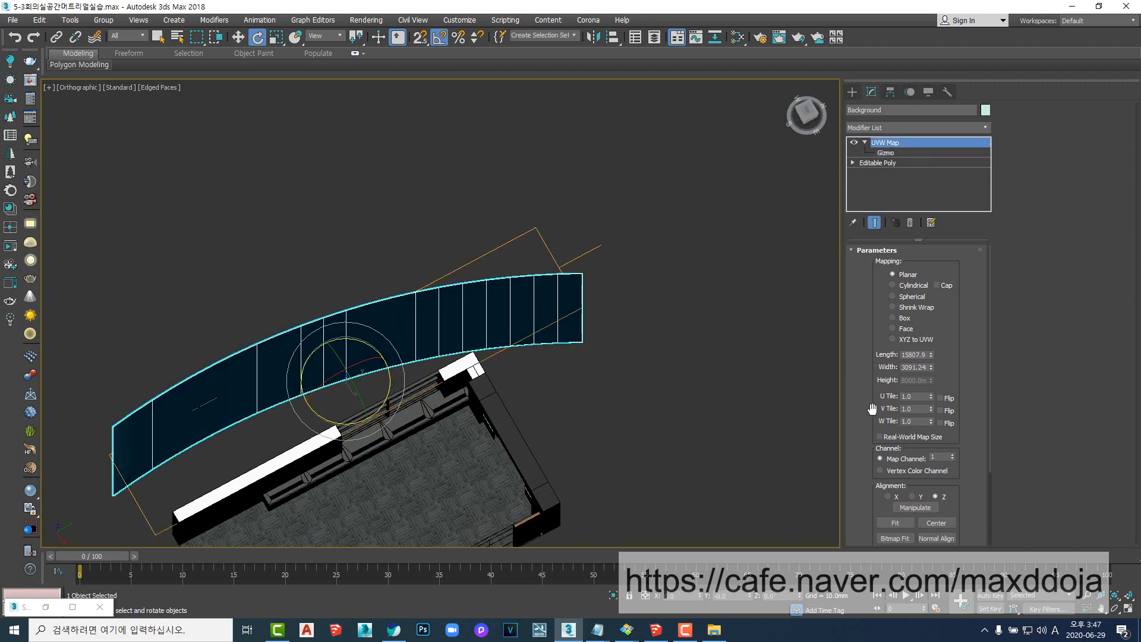
- Align the Background's planar UVW mapping to the Y axis
{"action": "scroll", "coordinate": [872, 409], "scroll_direction": "down", "scroll_amount": 3}
{"action": "left_click", "coordinate": [912, 397]}
{"action": "middle_click_drag", "start_coordinate": [586, 407], "coordinate": [687, 302]}
{"action": "middle_click_drag", "start_coordinate": [510, 211], "coordinate": [551, 290]}
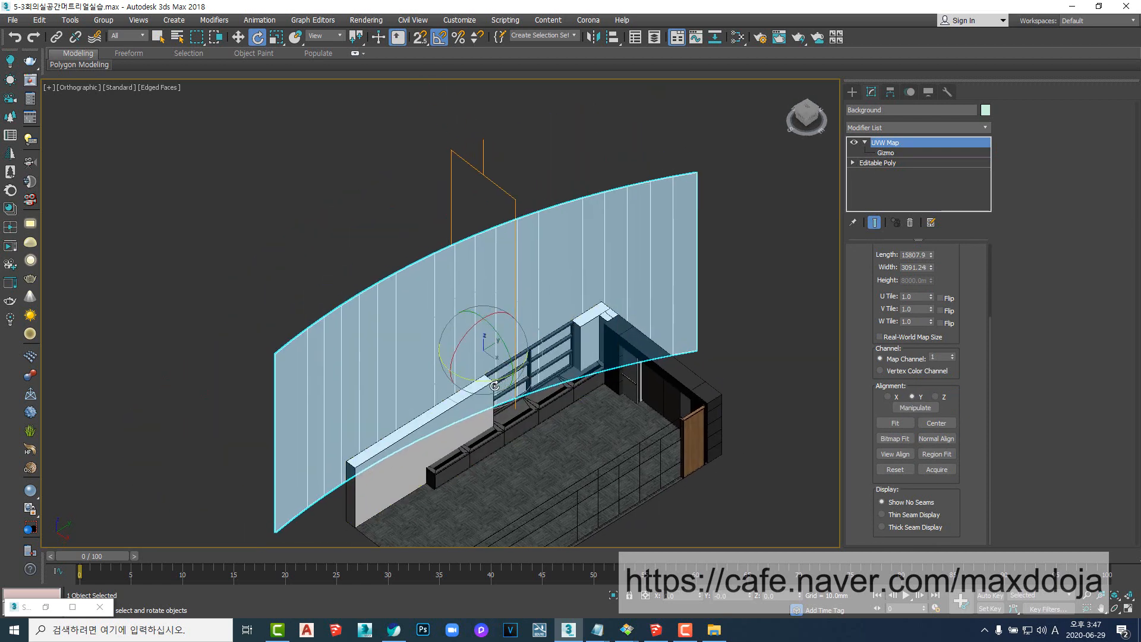
- Rotate the mapping gizmo about the vertical axis to run along the curved Background, then fit the mapping to the object
{"action": "left_click", "coordinate": [888, 153]}
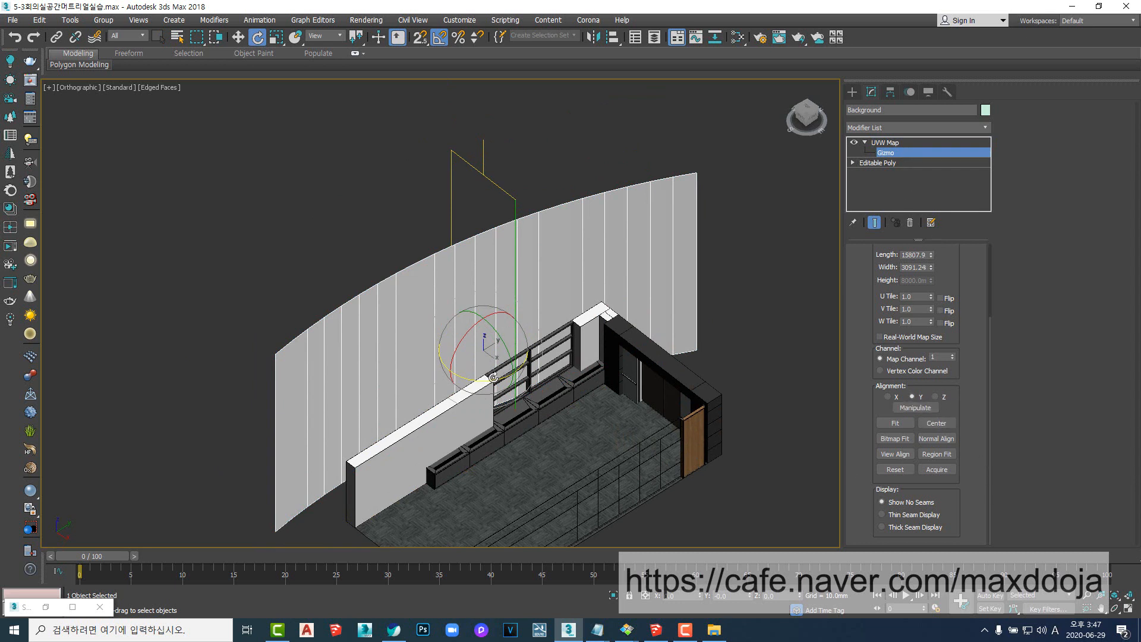
{"action": "left_click_drag", "start_coordinate": [494, 379], "coordinate": [545, 369]}
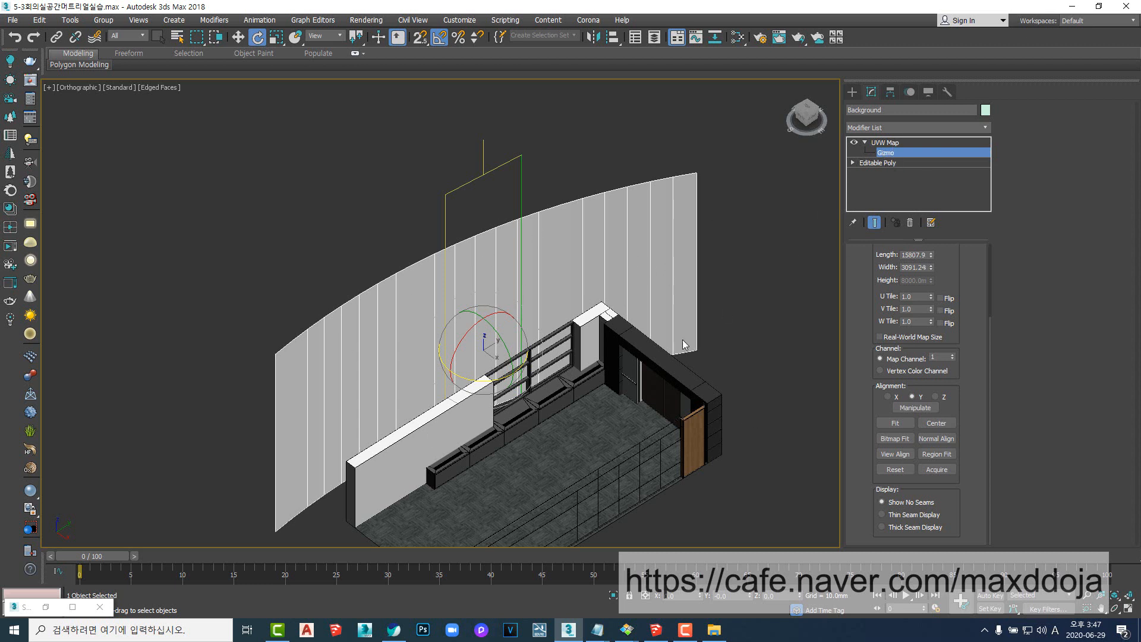
{"action": "left_click", "coordinate": [896, 424]}
{"action": "middle_click_drag", "start_coordinate": [598, 365], "coordinate": [511, 352], "text": "alt"}
{"action": "mouse_move", "coordinate": [504, 307]}
{"action": "middle_mouse_down", "text": "alt"}
{"action": "mouse_move", "coordinate": [594, 336]}
{"action": "mouse_move", "coordinate": [486, 308]}
{"action": "middle_mouse_up", "text": "alt"}
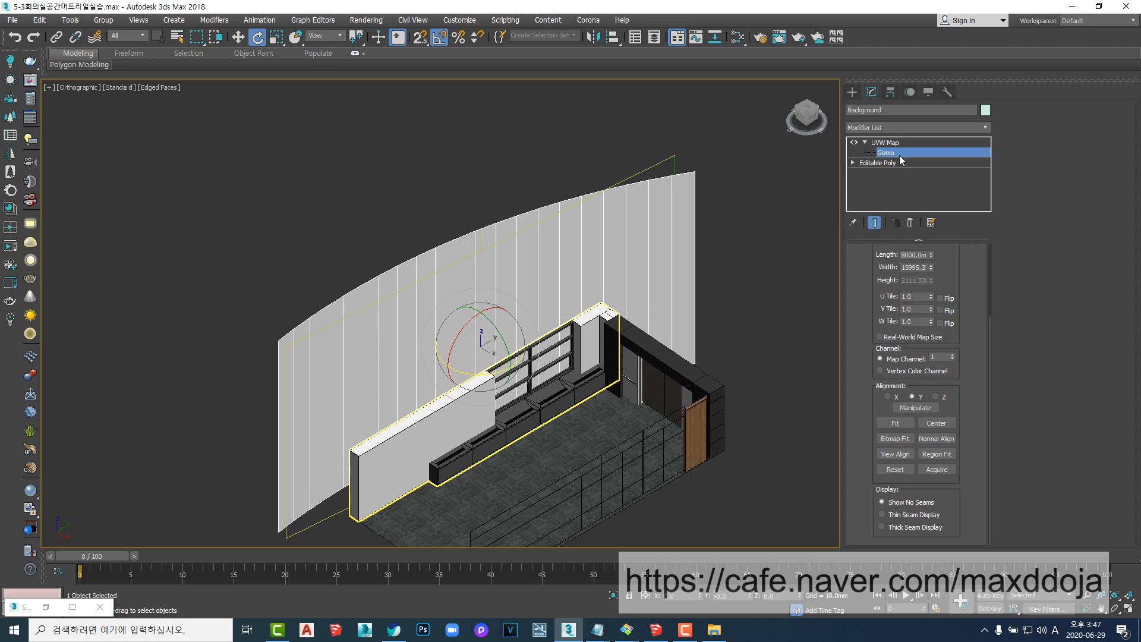
{"action": "left_click", "coordinate": [886, 144]}
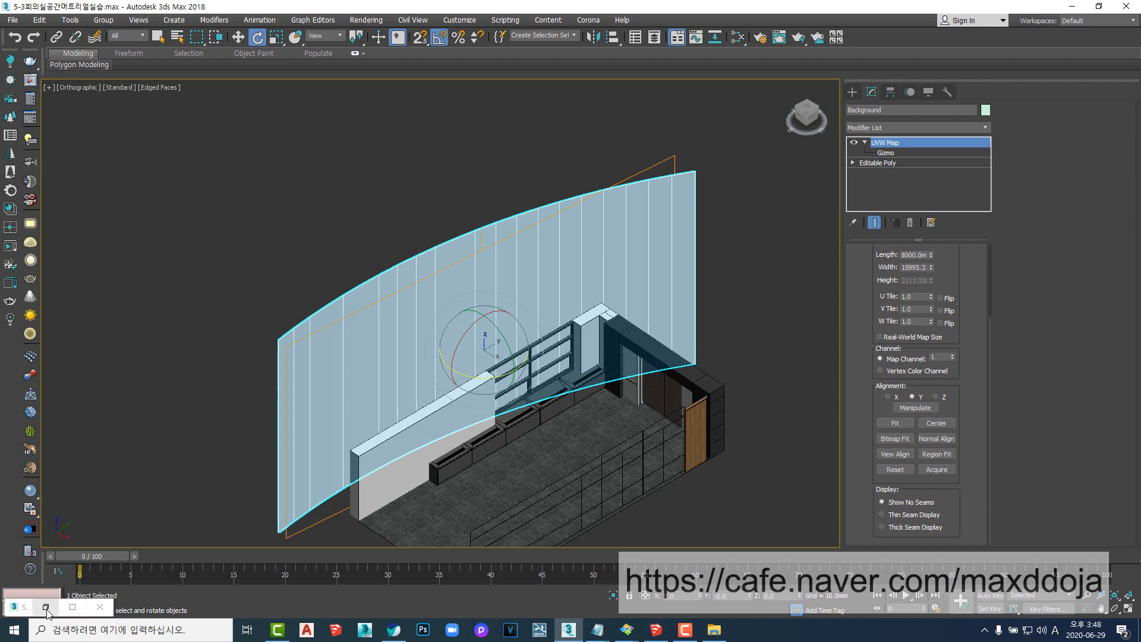
- Restore the material editor beside the Background object and assign the VRayLightMtl with BACK.jpg to it
{"action": "left_click", "coordinate": [71, 607]}
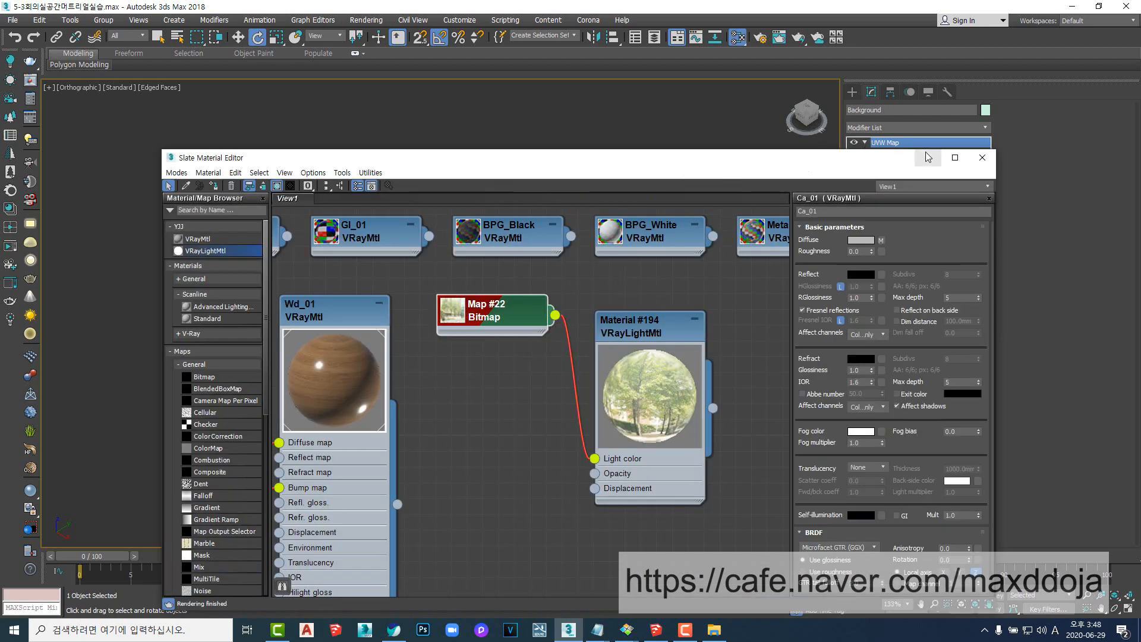
{"action": "left_click_drag", "start_coordinate": [819, 395], "coordinate": [263, 137]}
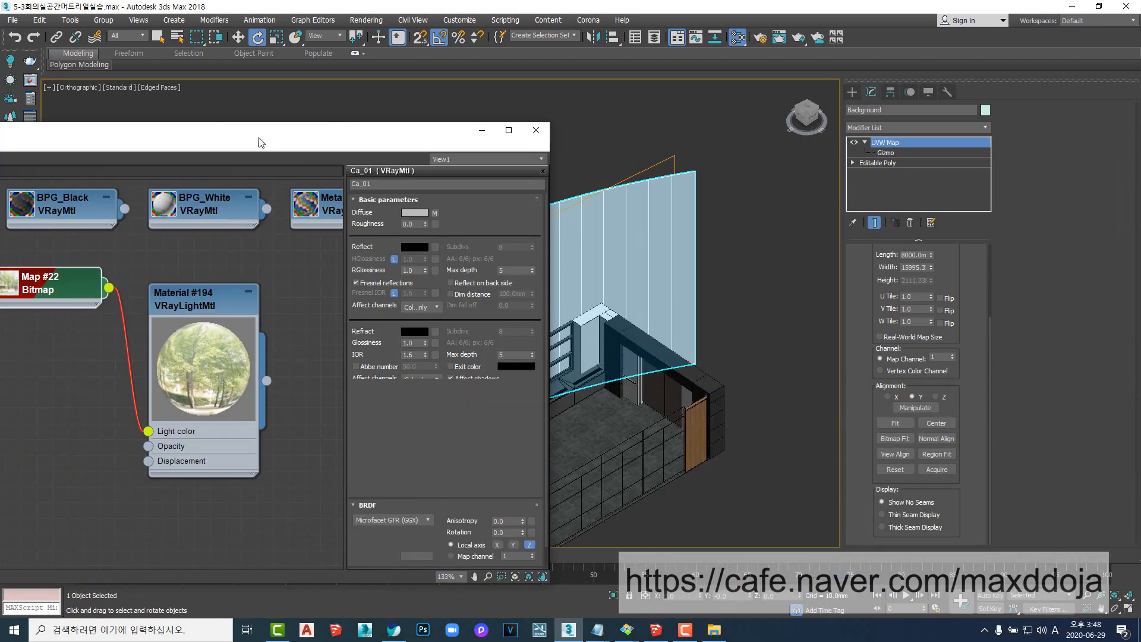
{"action": "middle_click_drag", "start_coordinate": [614, 291], "coordinate": [754, 262]}
{"action": "scroll", "coordinate": [661, 304], "scroll_direction": "up", "scroll_amount": 5}
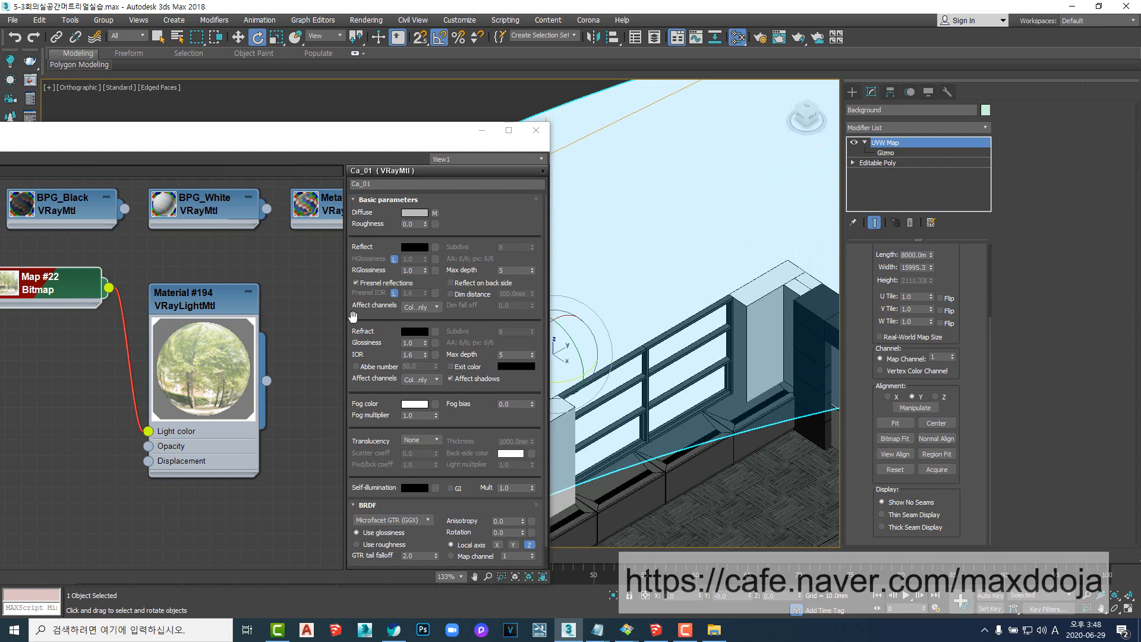
- Set the VRayLightMtl's base color to black in its parameters
{"action": "double_click", "coordinate": [205, 300]}
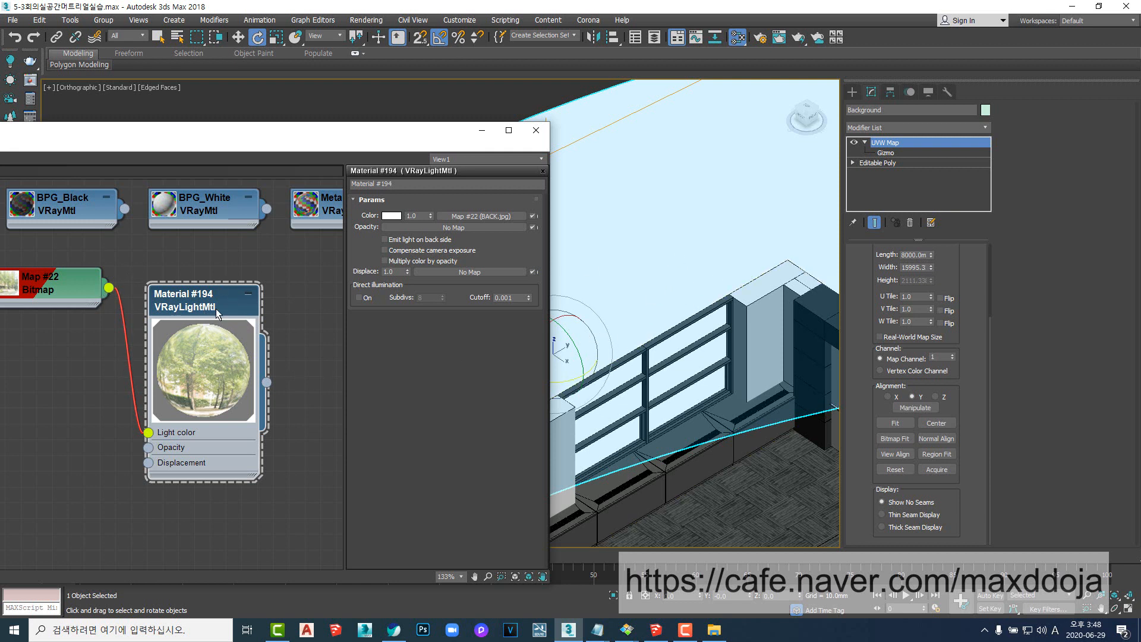
{"action": "left_click", "coordinate": [392, 217]}
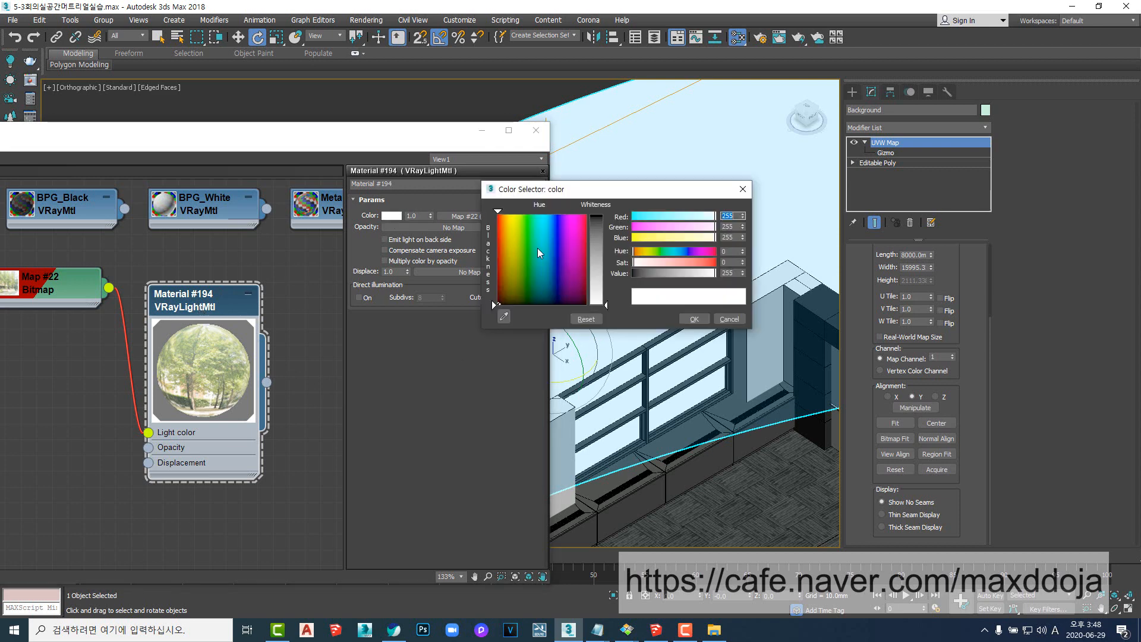
{"action": "left_click", "coordinate": [634, 274]}
{"action": "left_click", "coordinate": [693, 320]}
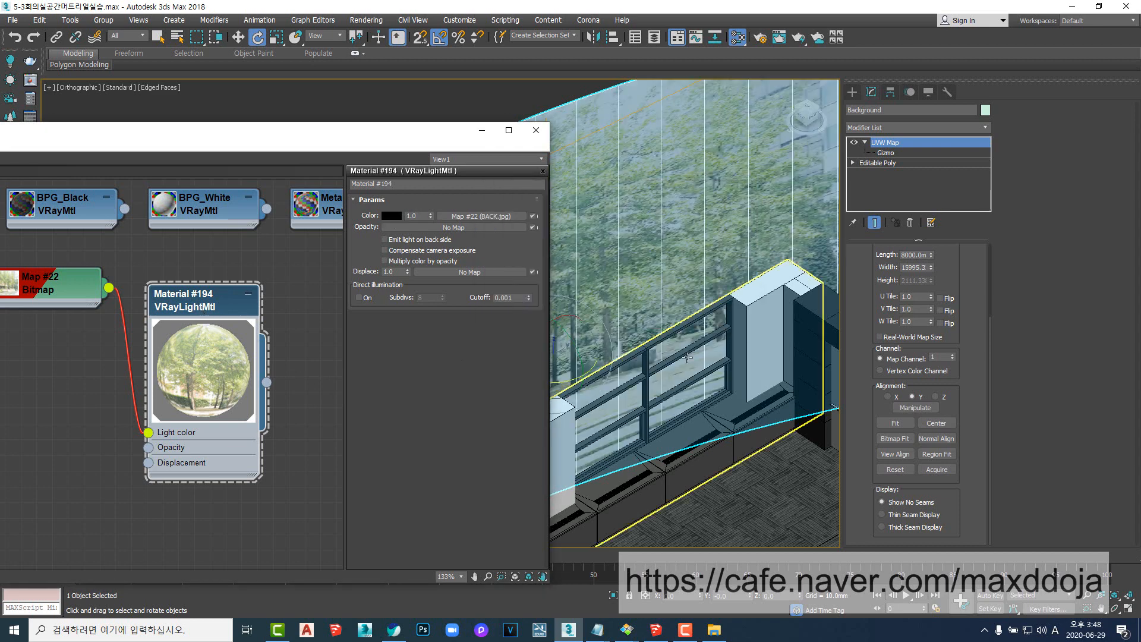
- Deselect the Background and examine its mapped image in the orthographic view and through the camera
{"action": "scroll", "coordinate": [670, 247], "scroll_direction": "down", "scroll_amount": 10}
{"action": "left_click", "coordinate": [747, 346]}
{"action": "scroll", "coordinate": [736, 338], "scroll_direction": "up", "scroll_amount": 9}
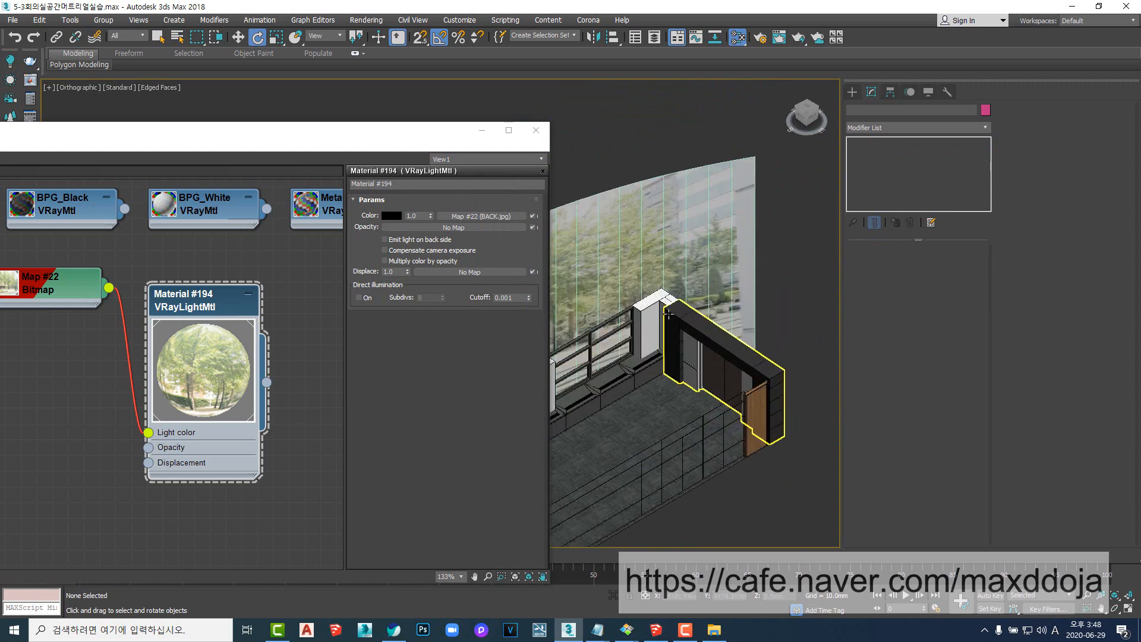
{"action": "middle_click_drag", "start_coordinate": [642, 291], "coordinate": [684, 357]}
{"action": "scroll", "coordinate": [748, 324], "scroll_direction": "up", "scroll_amount": 1}
{"action": "scroll", "coordinate": [716, 312], "scroll_direction": "down", "scroll_amount": 5}
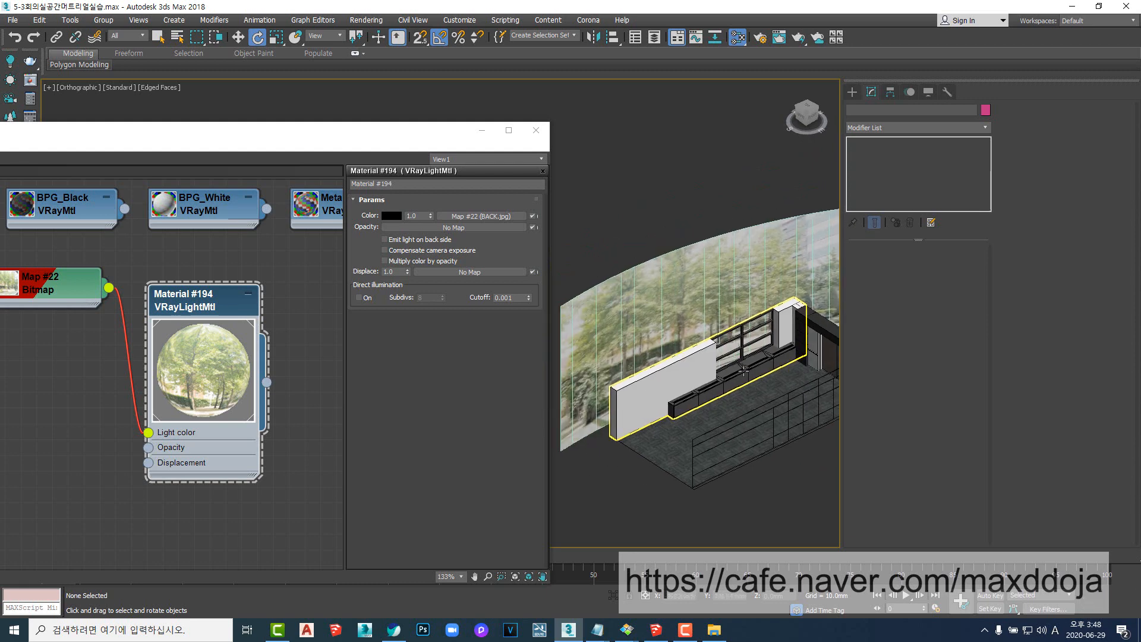
{"action": "key", "text": "c"}
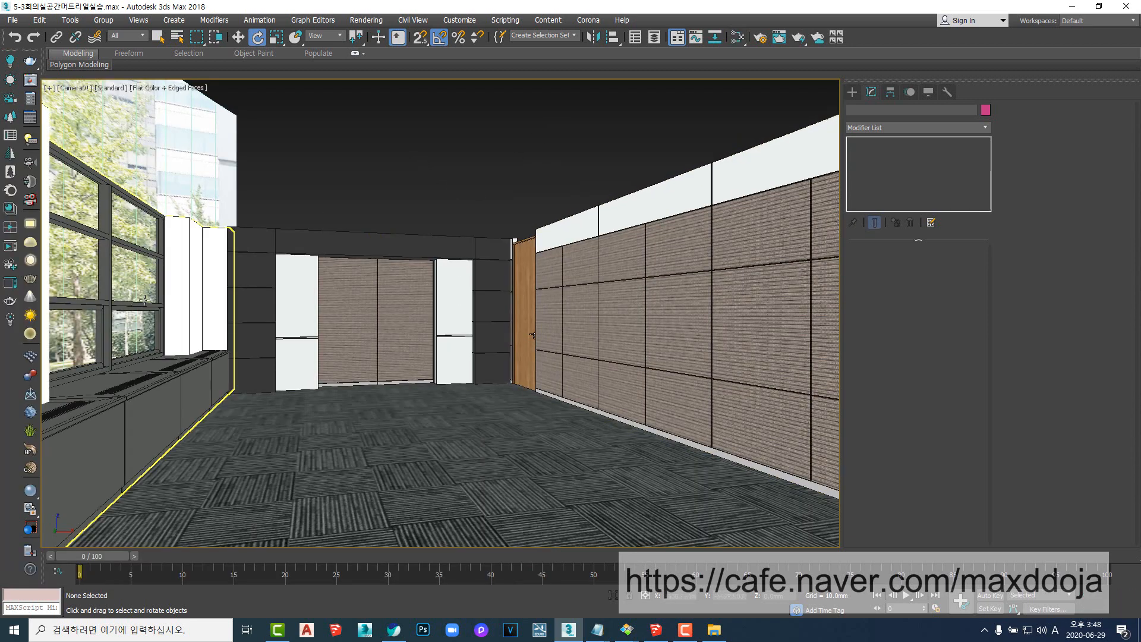
- Return to an orbited orthographic view of the whole room and select the Background object with the Move tool
{"action": "key", "text": "t"}
{"action": "key", "text": "z"}
{"action": "middle_click_drag", "start_coordinate": [419, 349], "coordinate": [469, 252], "text": "alt"}
{"action": "left_click", "coordinate": [474, 289]}
{"action": "key", "text": "w"}
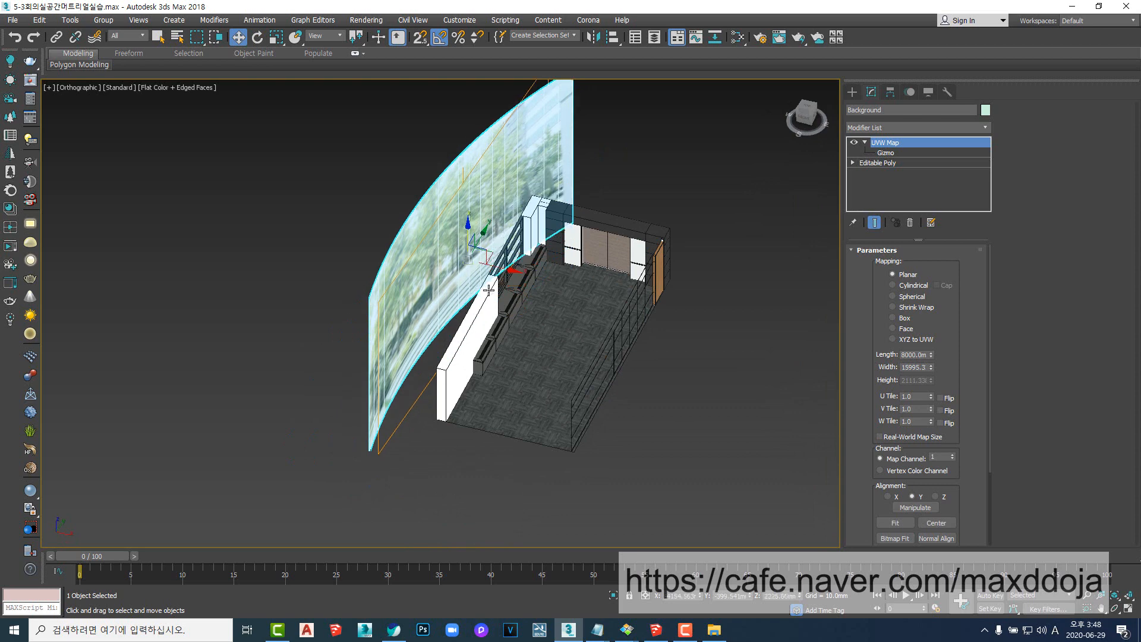
- Examine the curved background panel and its tree image around the meeting room from several angles and distances
{"action": "middle_click_drag", "start_coordinate": [488, 289], "coordinate": [547, 346], "text": "alt"}
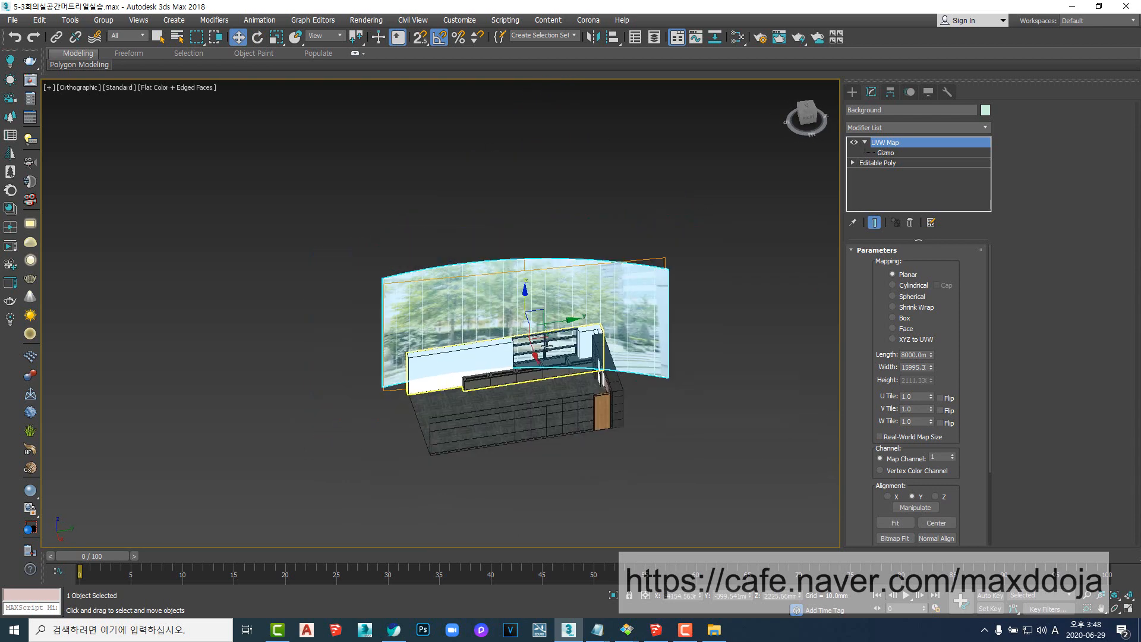
{"action": "scroll", "coordinate": [550, 344], "scroll_direction": "up", "scroll_amount": 4}
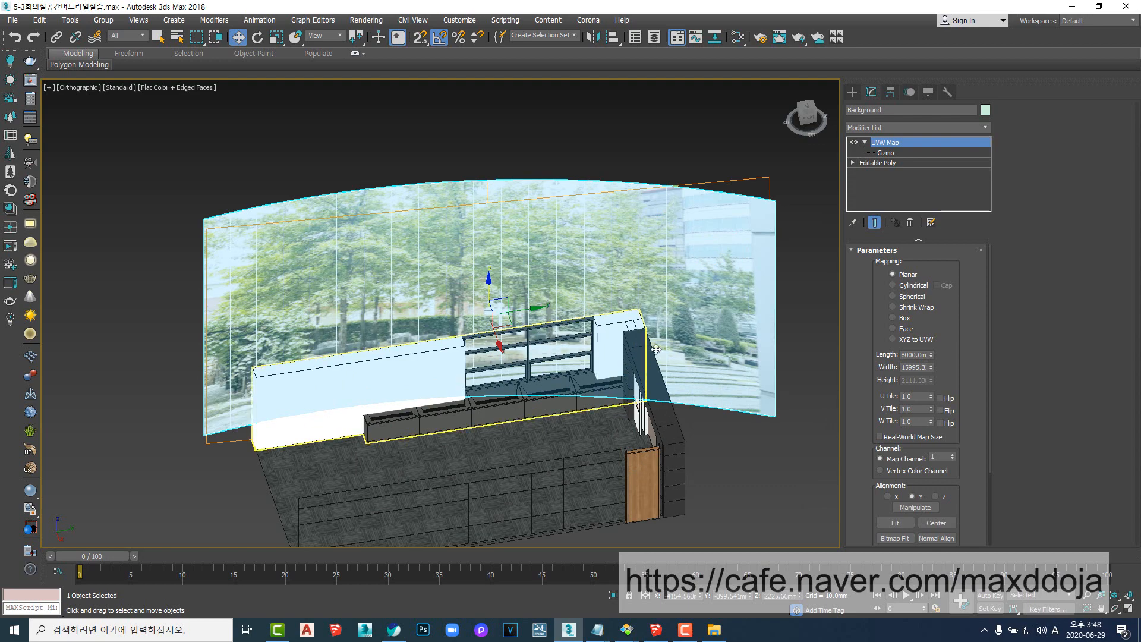
{"action": "middle_click_drag", "start_coordinate": [656, 349], "coordinate": [556, 309], "text": "alt"}
{"action": "scroll", "coordinate": [595, 304], "scroll_direction": "down", "scroll_amount": 3}
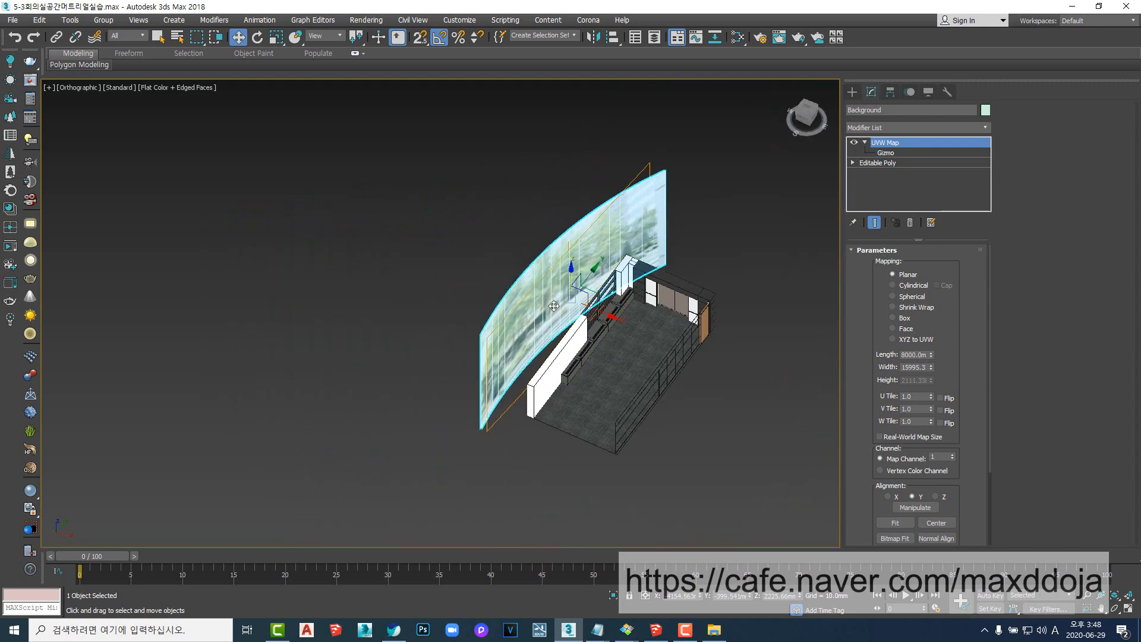
{"action": "scroll", "coordinate": [554, 307], "scroll_direction": "up", "scroll_amount": 2}
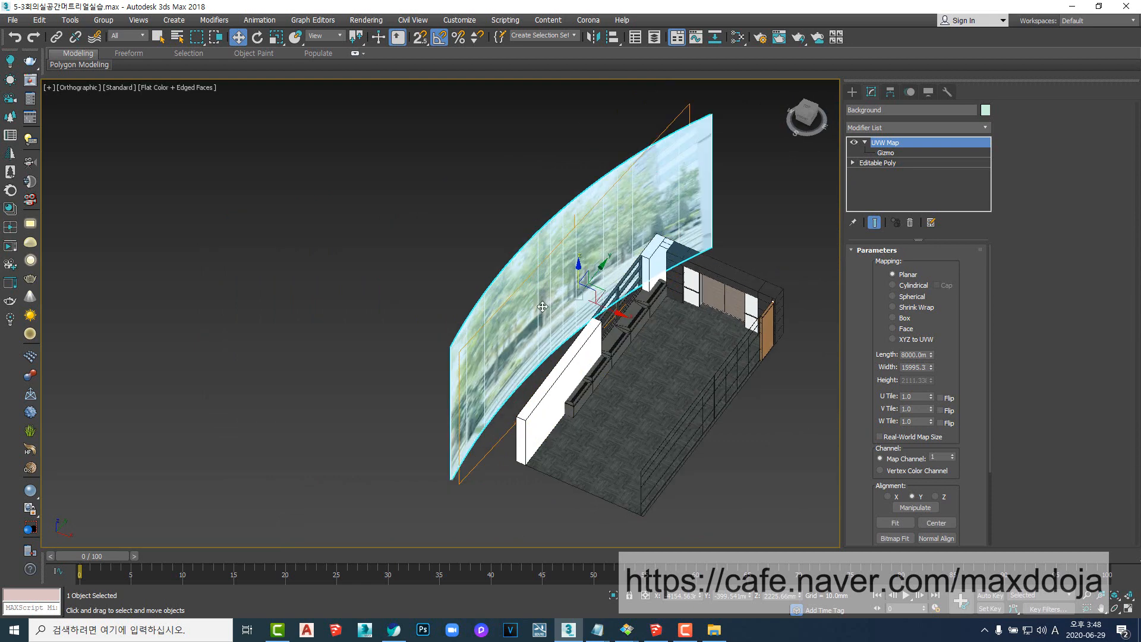
{"action": "middle_click_drag", "start_coordinate": [543, 306], "coordinate": [431, 301], "text": "alt"}
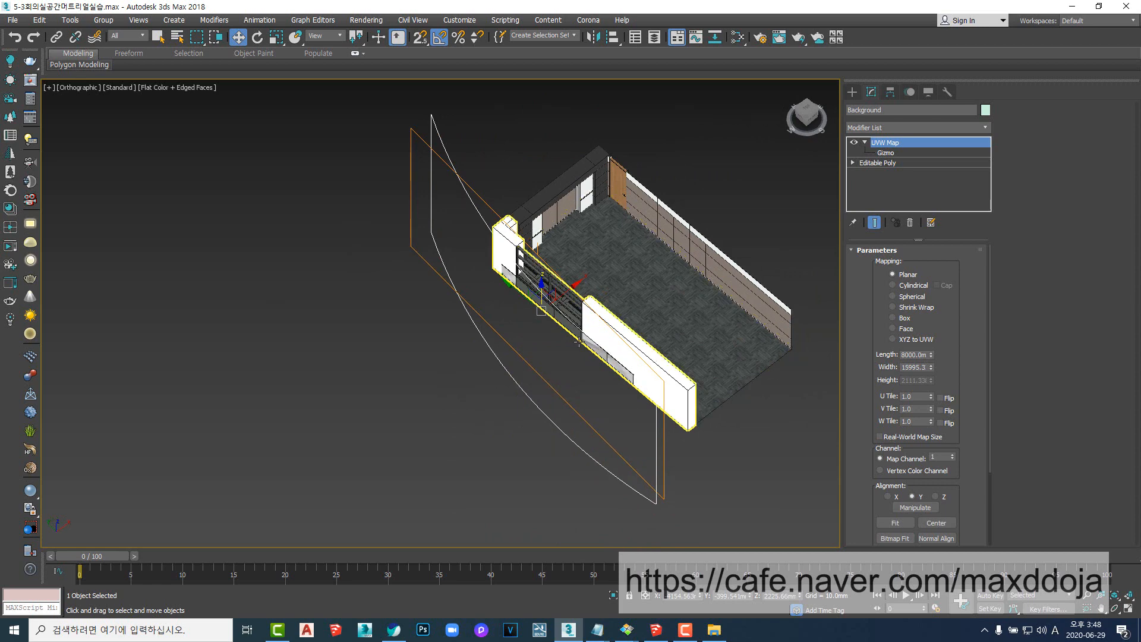
{"action": "middle_click_drag", "start_coordinate": [579, 342], "coordinate": [630, 305], "text": "alt"}
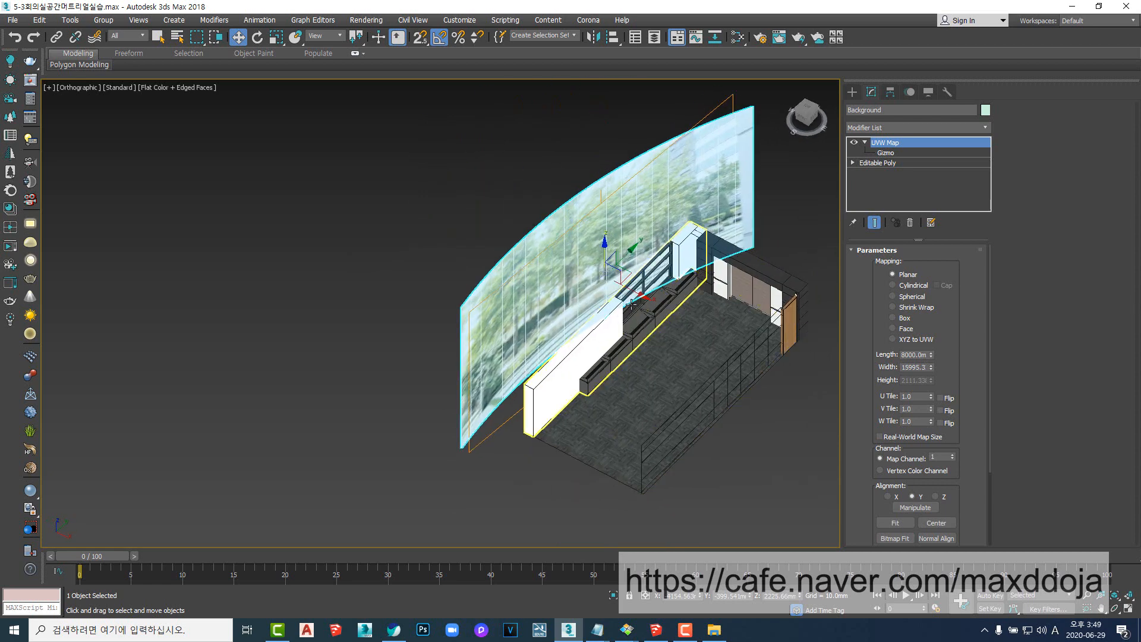
{"action": "scroll", "coordinate": [571, 274], "scroll_direction": "up", "scroll_amount": 4}
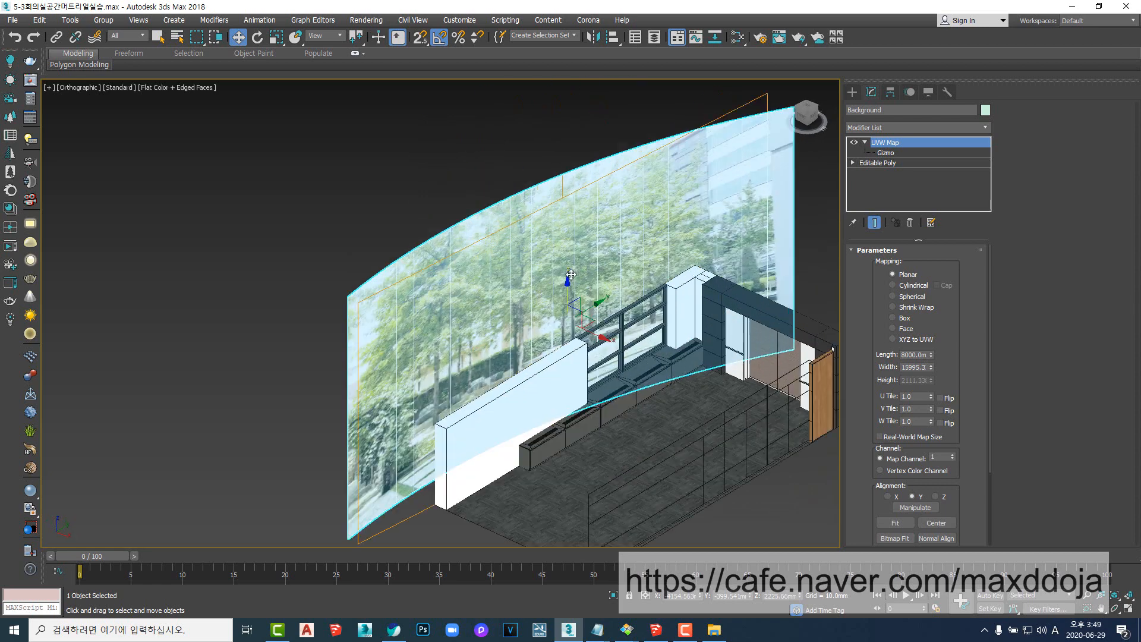
{"action": "scroll", "coordinate": [571, 274], "scroll_direction": "up", "scroll_amount": 2}
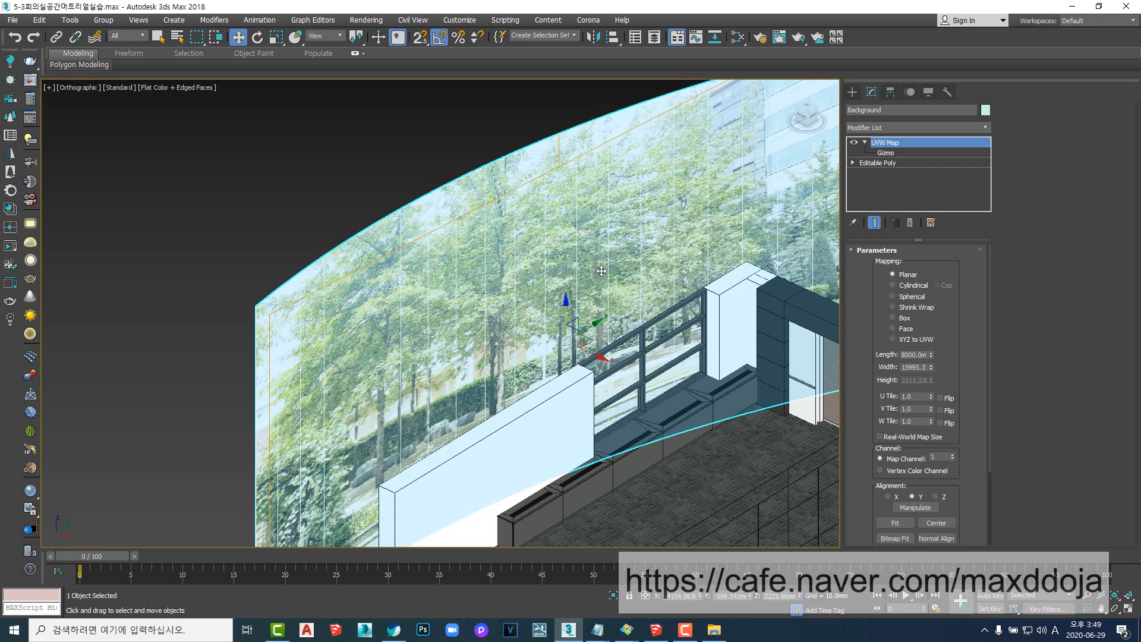
{"action": "scroll", "coordinate": [561, 261], "scroll_direction": "down", "scroll_amount": 2}
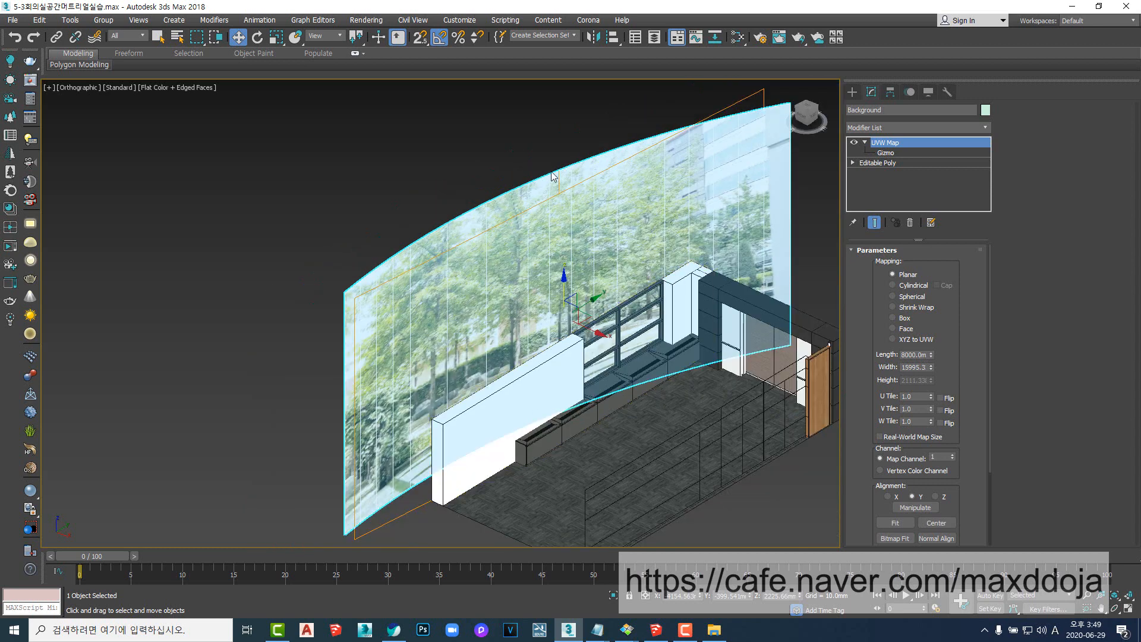
- Turn off Cast Shadows in the object properties of the curved background panel and deselect it
{"action": "left_click", "coordinate": [529, 150]}
{"action": "left_click", "coordinate": [588, 229]}
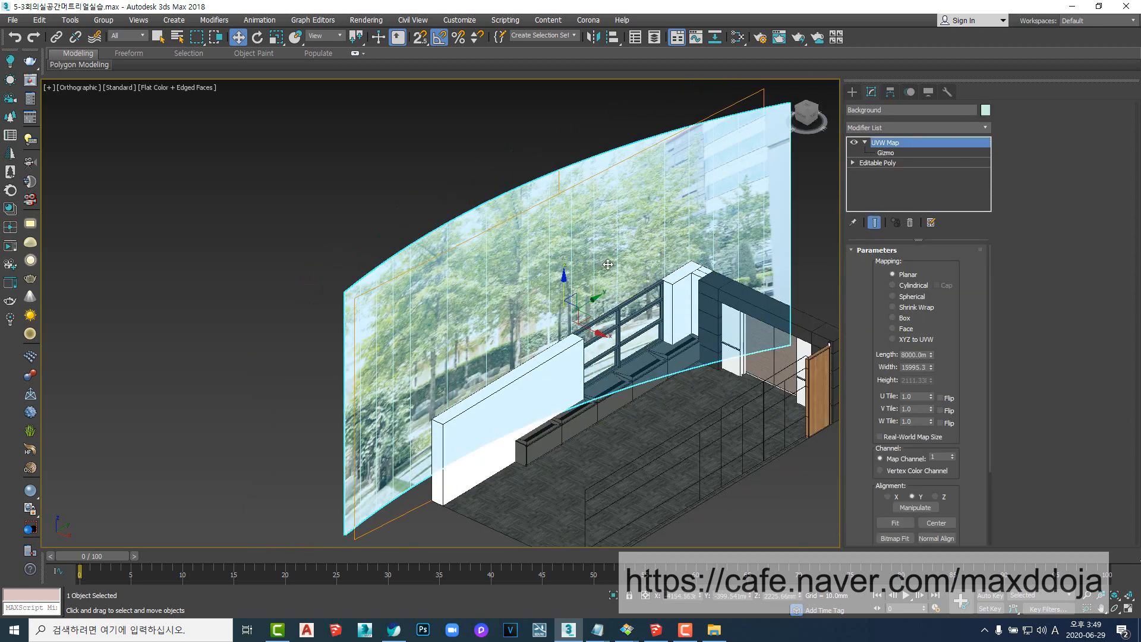
{"action": "right_click", "coordinate": [590, 229]}
{"action": "key", "text": "Escape"}
{"action": "right_click", "coordinate": [566, 218]}
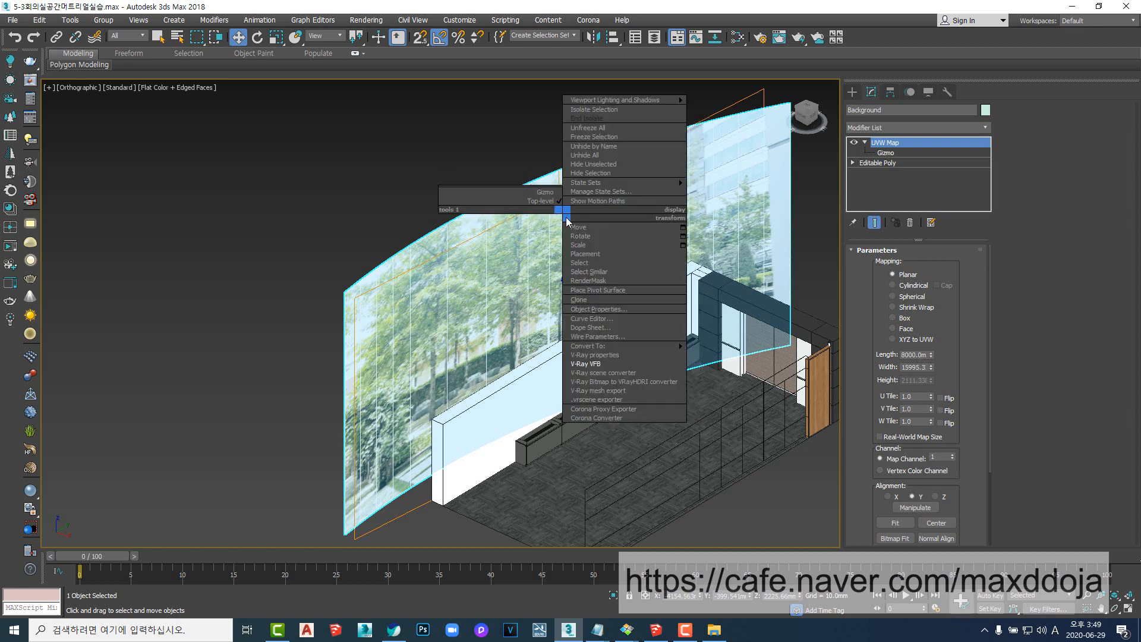
{"action": "left_click", "coordinate": [595, 310]}
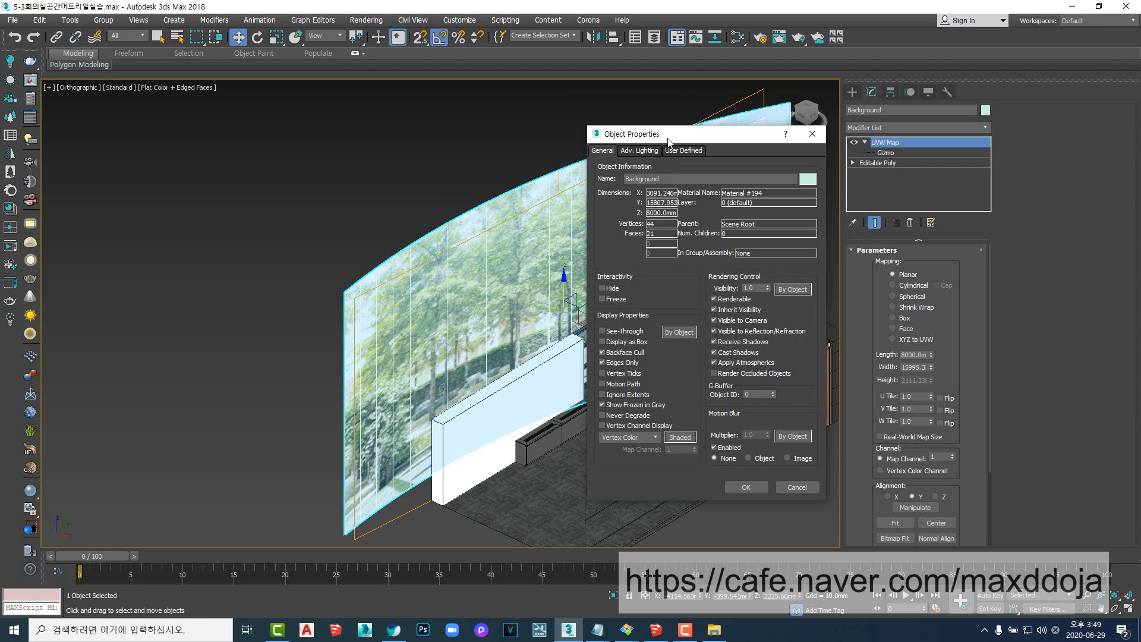
{"action": "left_click_drag", "start_coordinate": [669, 141], "coordinate": [725, 158]}
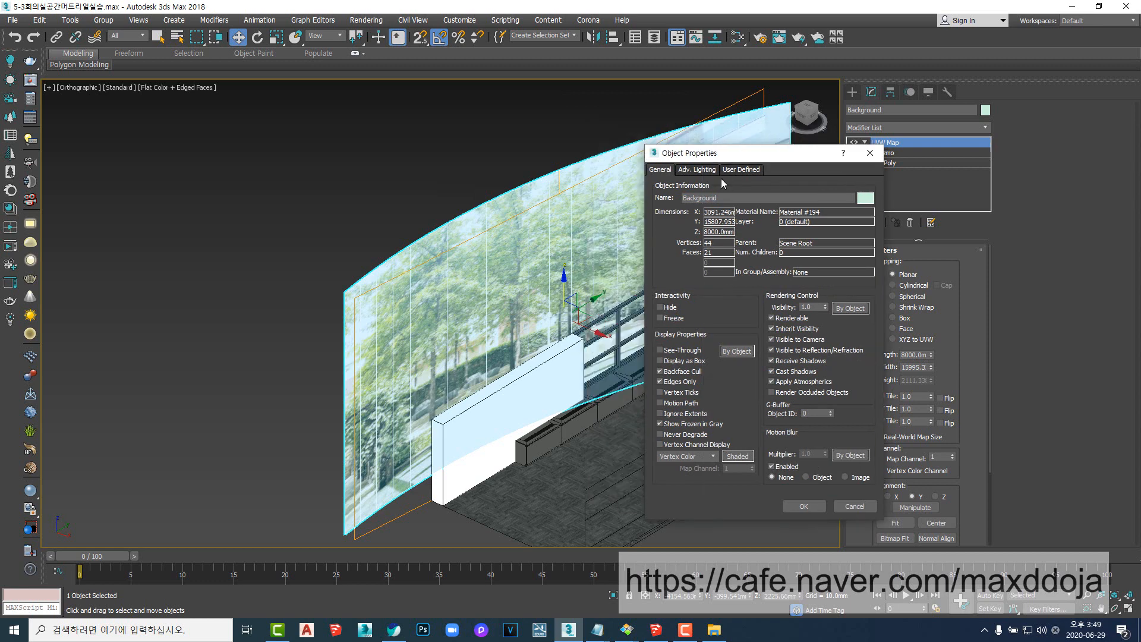
{"action": "left_click", "coordinate": [788, 372]}
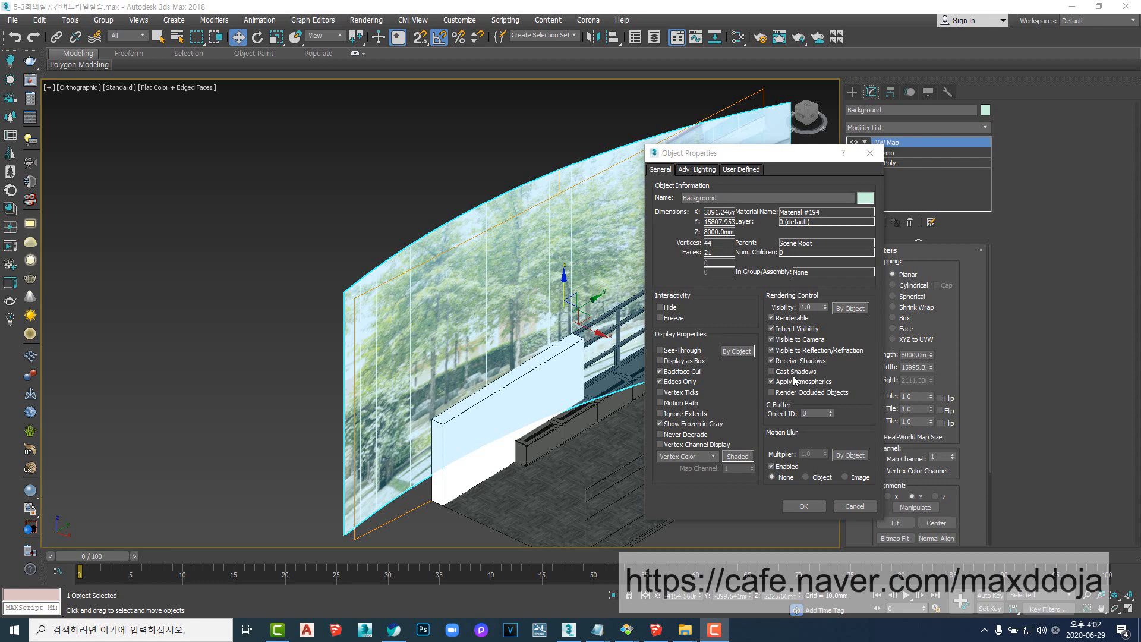
{"action": "left_click", "coordinate": [798, 508]}
{"action": "left_click", "coordinate": [745, 508]}
{"action": "scroll", "coordinate": [680, 439], "scroll_direction": "down", "scroll_amount": 2}
{"action": "middle_click_drag", "start_coordinate": [734, 470], "coordinate": [669, 437]}
{"action": "scroll", "coordinate": [583, 339], "scroll_direction": "up", "scroll_amount": 5}
{"action": "scroll", "coordinate": [583, 339], "scroll_direction": "down", "scroll_amount": 5}
{"action": "middle_click_drag", "start_coordinate": [621, 373], "coordinate": [646, 326]}
{"action": "scroll", "coordinate": [634, 286], "scroll_direction": "up", "scroll_amount": 2}
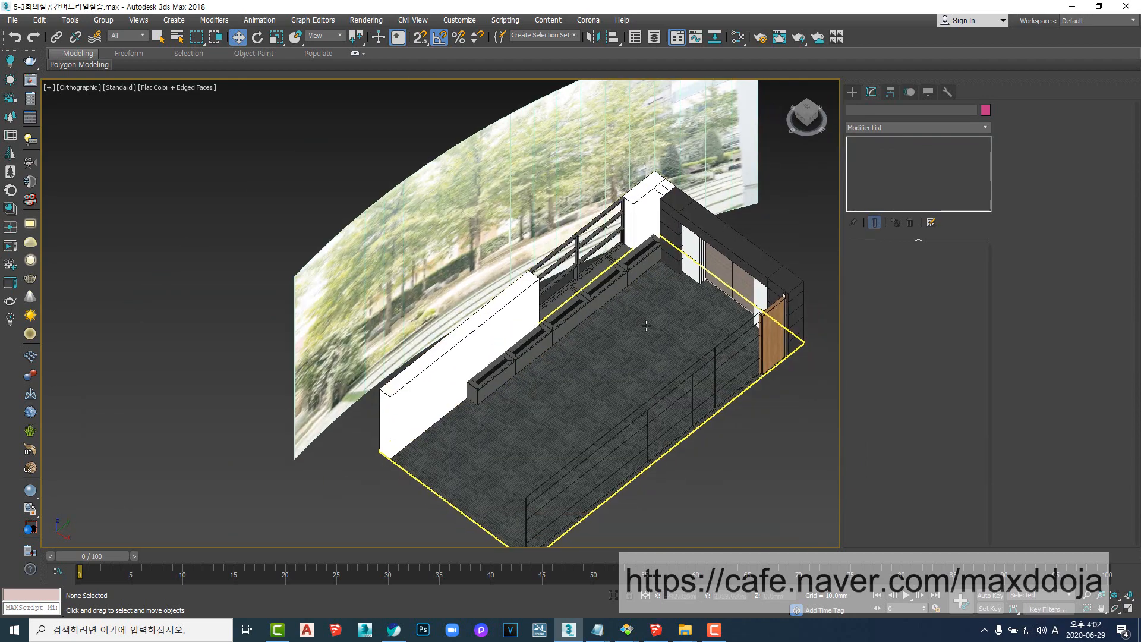
{"action": "scroll", "coordinate": [646, 326], "scroll_direction": "down", "scroll_amount": 2}
{"action": "scroll", "coordinate": [578, 344], "scroll_direction": "up", "scroll_amount": 2}
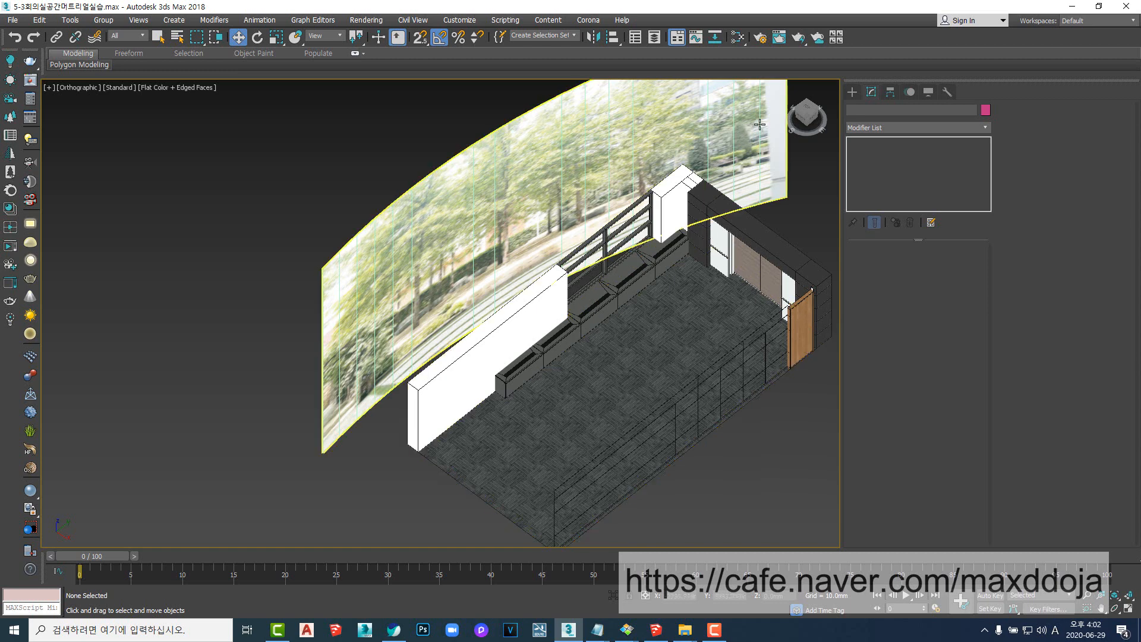
- Make the hidden ce and Fur layers visible to bring back the ceiling and furniture
{"action": "left_click", "coordinate": [656, 38]}
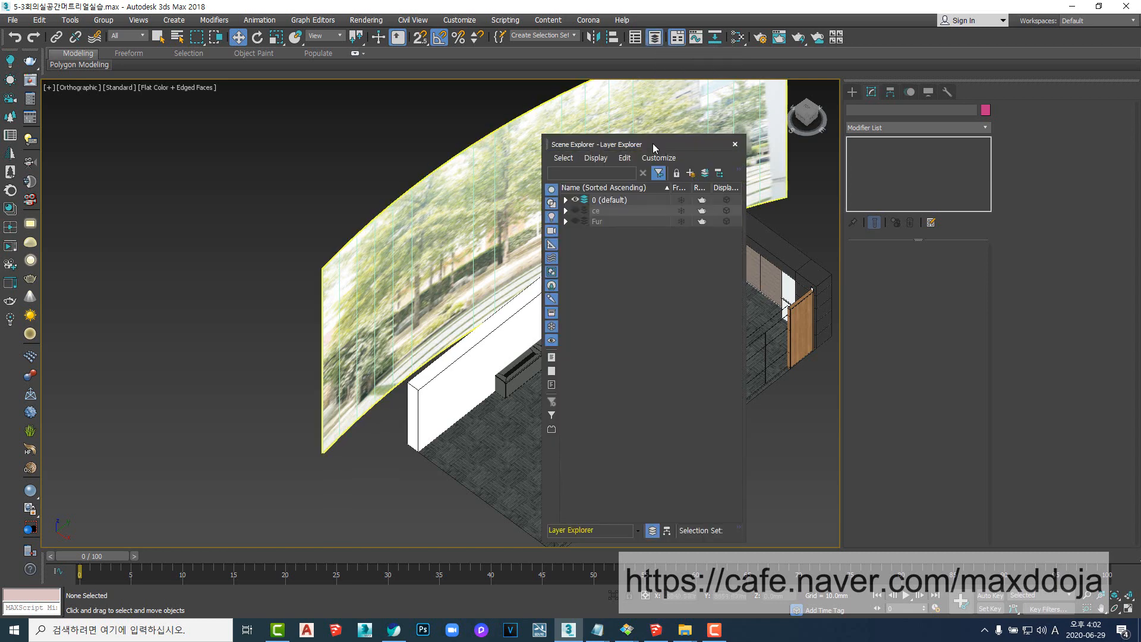
{"action": "left_click_drag", "start_coordinate": [653, 144], "coordinate": [677, 128]}
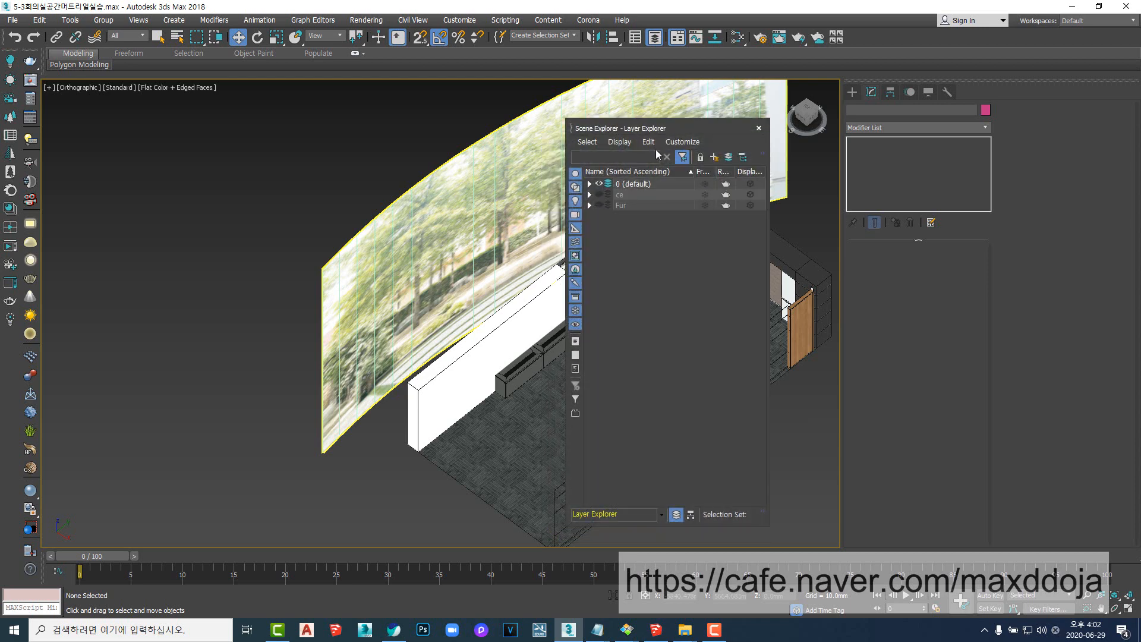
{"action": "left_click", "coordinate": [599, 194]}
{"action": "left_click", "coordinate": [600, 205]}
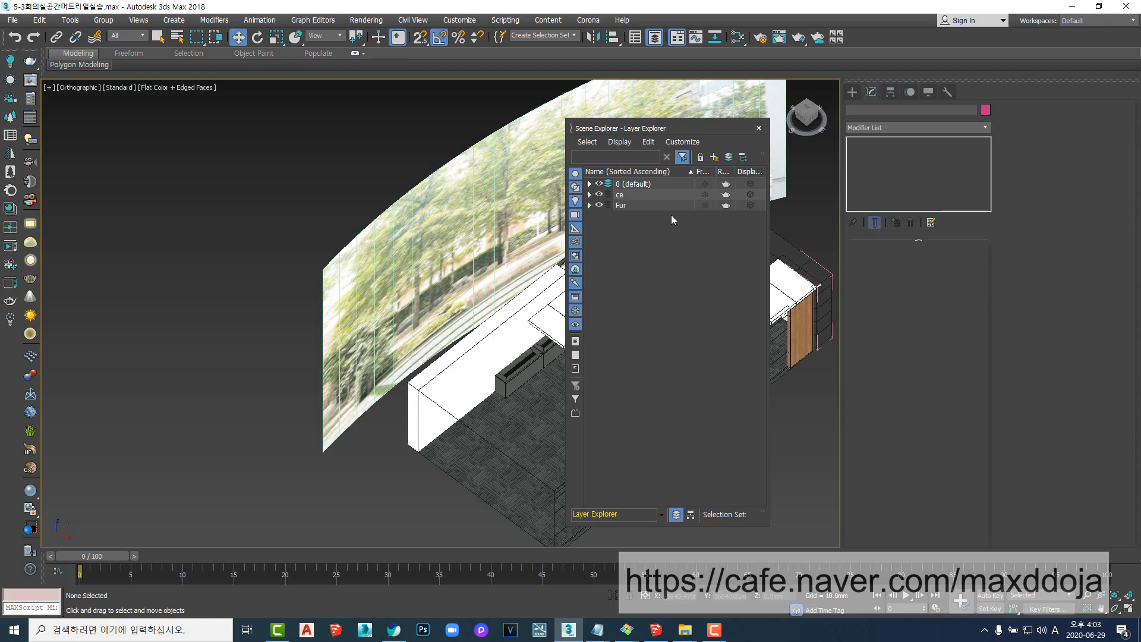
{"action": "left_click", "coordinate": [759, 128]}
{"action": "scroll", "coordinate": [658, 211], "scroll_direction": "down", "scroll_amount": 5}
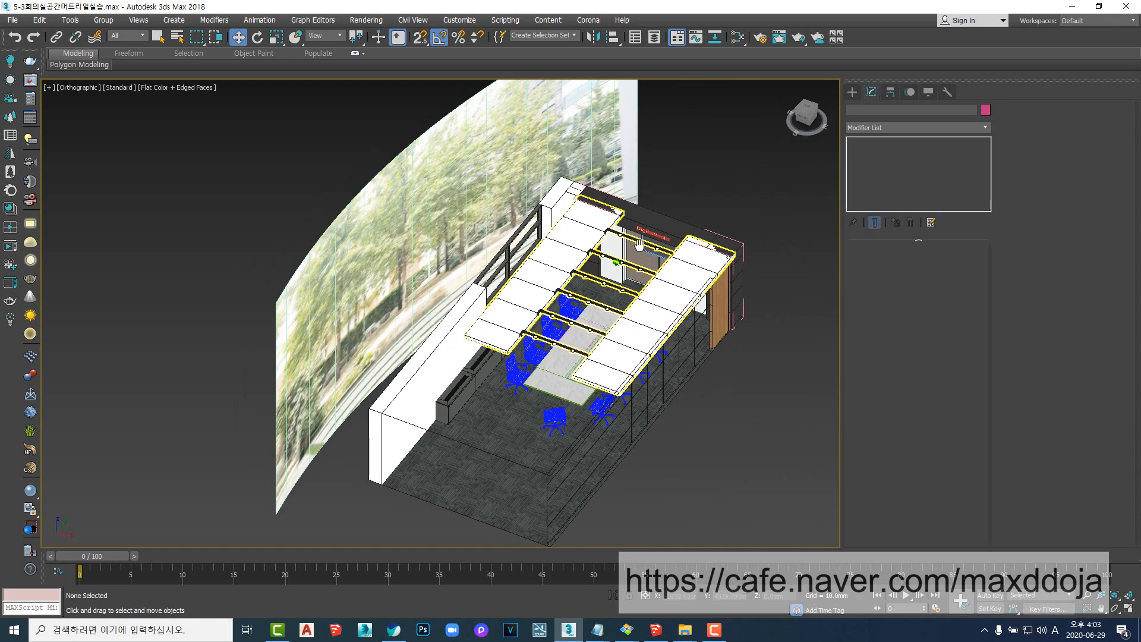
{"action": "middle_click_drag", "start_coordinate": [658, 211], "coordinate": [637, 293], "text": "alt"}
{"action": "scroll", "coordinate": [642, 312], "scroll_direction": "down", "scroll_amount": 4}
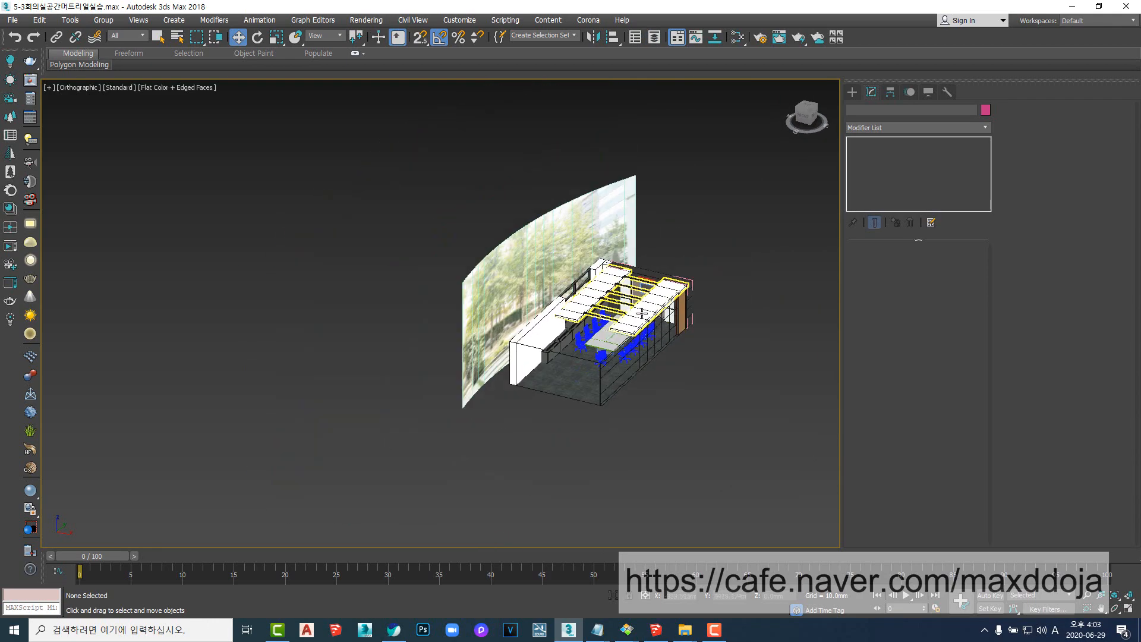
{"action": "scroll", "coordinate": [616, 320], "scroll_direction": "up", "scroll_amount": 6}
- Select everything in the scene, close all open groups and clear the selection
{"action": "key", "text": "ctrl+a"}
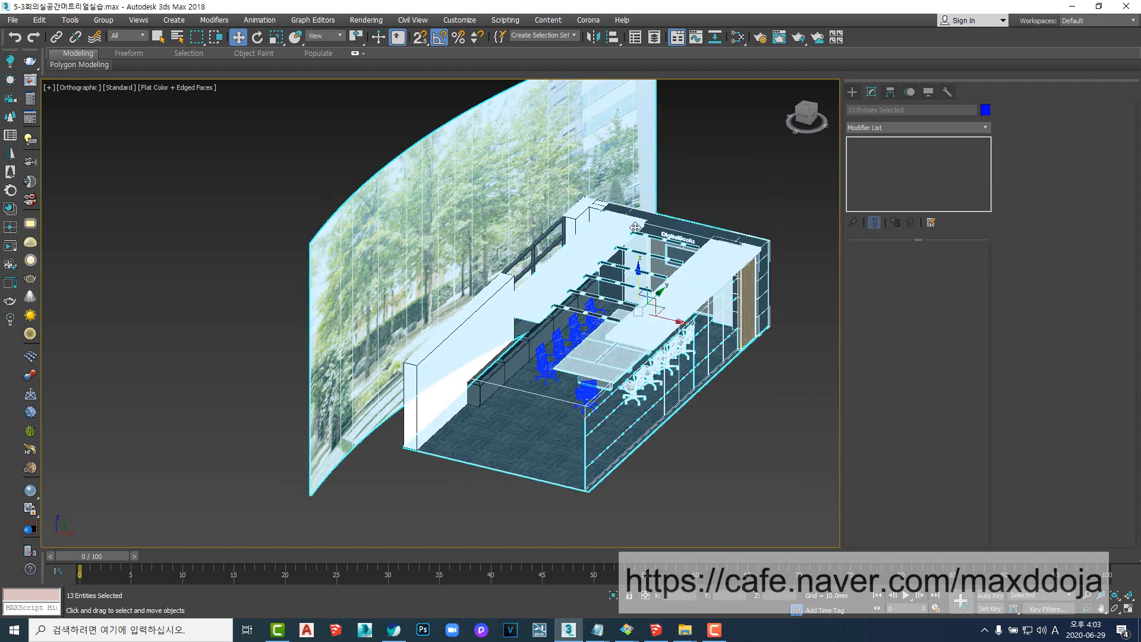
{"action": "left_click", "coordinate": [103, 20]}
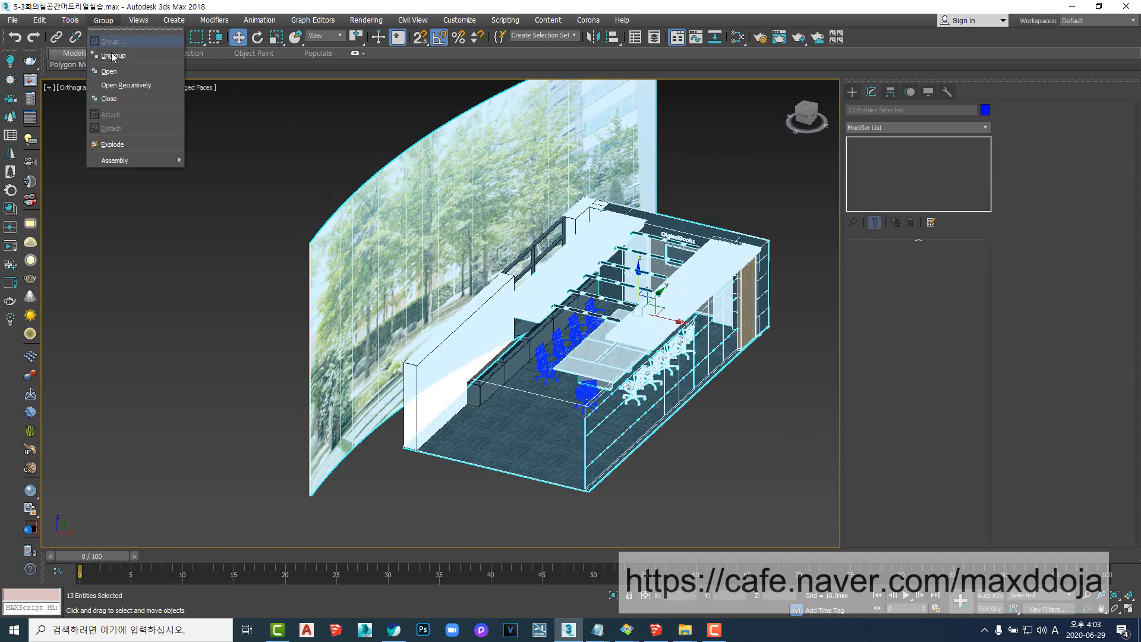
{"action": "left_click", "coordinate": [119, 98]}
{"action": "left_click", "coordinate": [180, 363]}
{"action": "middle_click_drag", "start_coordinate": [343, 285], "coordinate": [346, 359], "text": "alt"}
{"action": "middle_click_drag", "start_coordinate": [502, 345], "coordinate": [469, 302]}
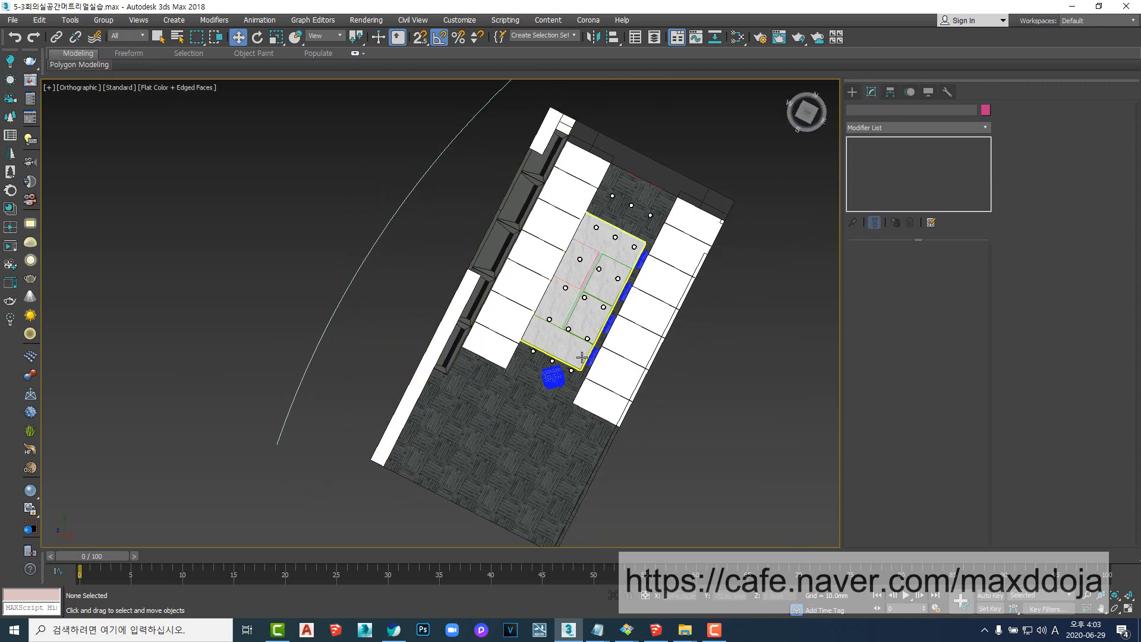
- Show the scene through Camera01 with safe frames displayed
{"action": "key", "text": "t"}
{"action": "key", "text": "z"}
{"action": "key", "text": "c"}
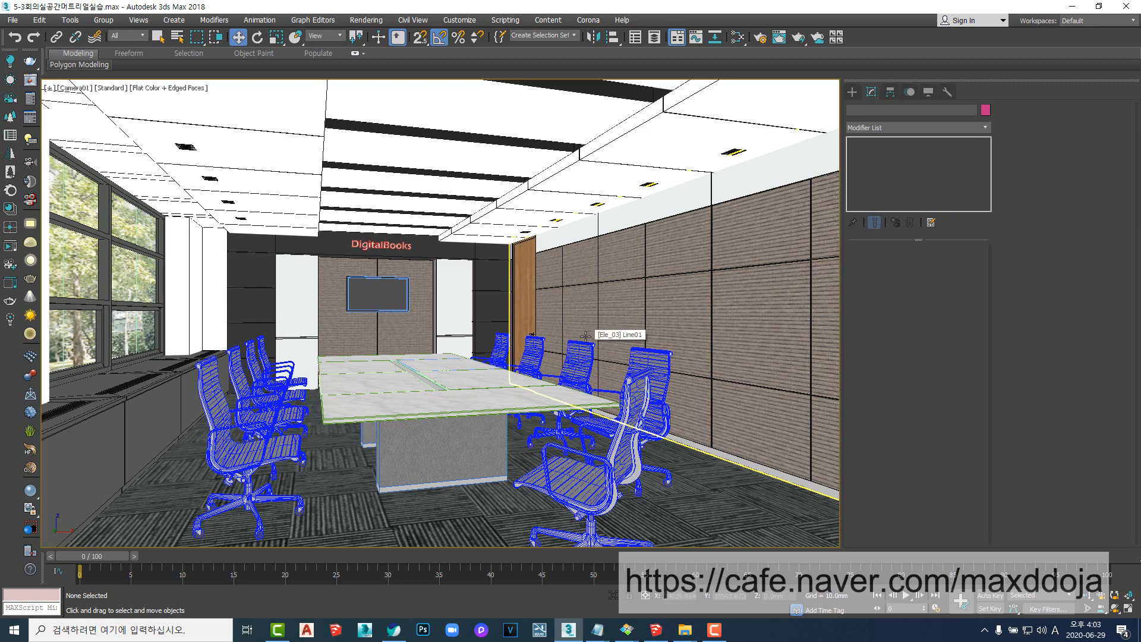
{"action": "key", "text": "shift+f"}
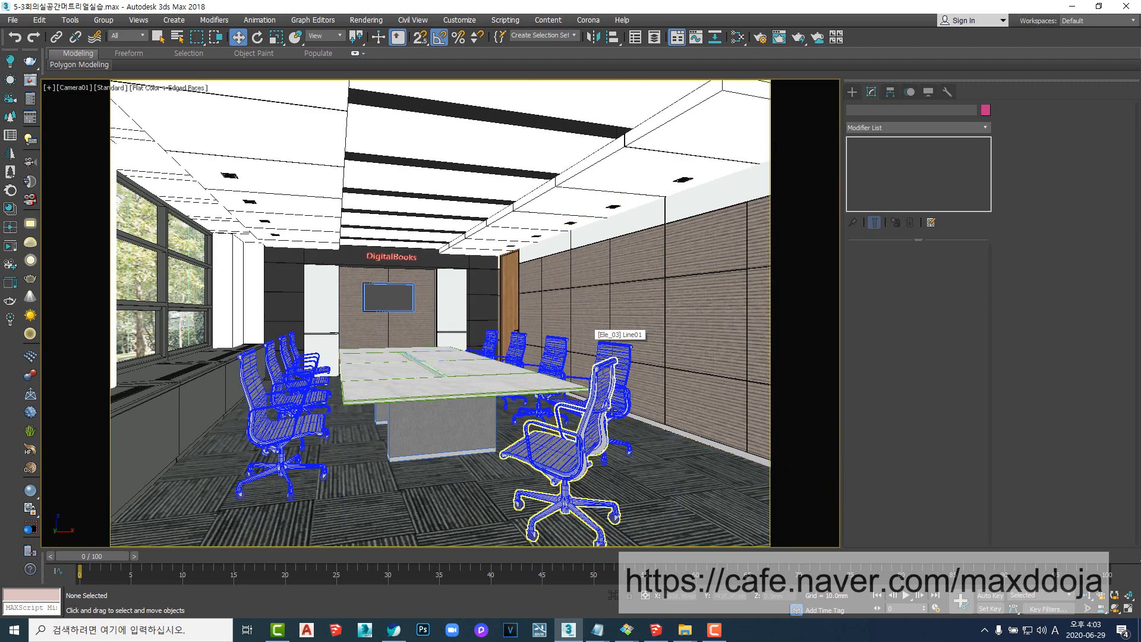
- Move the executive chair at the near end of the table slightly closer to it, then deselect it in the Top view
{"action": "left_click", "coordinate": [579, 509]}
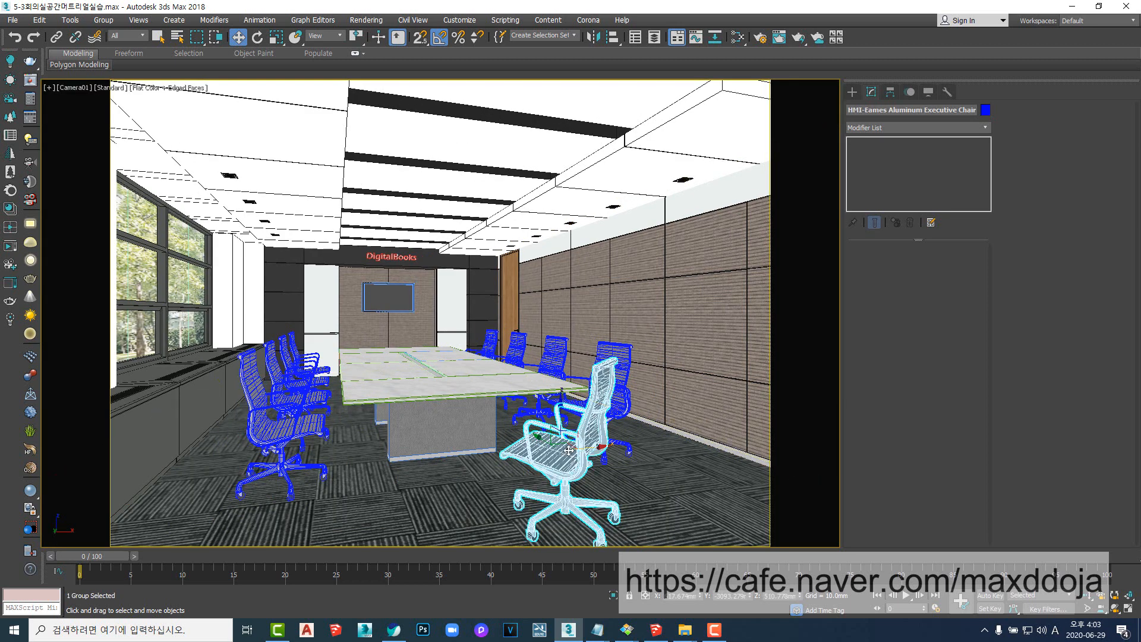
{"action": "left_click_drag", "start_coordinate": [542, 441], "coordinate": [645, 501]}
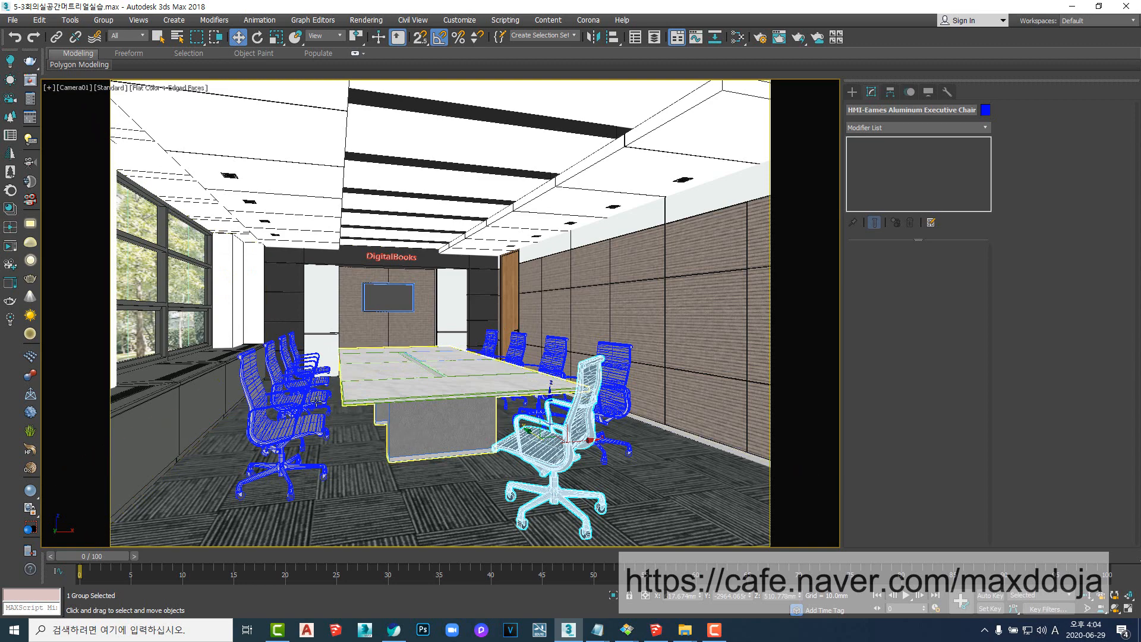
{"action": "key", "text": "t"}
{"action": "key", "text": "z"}
{"action": "scroll", "coordinate": [614, 398], "scroll_direction": "down", "scroll_amount": 10}
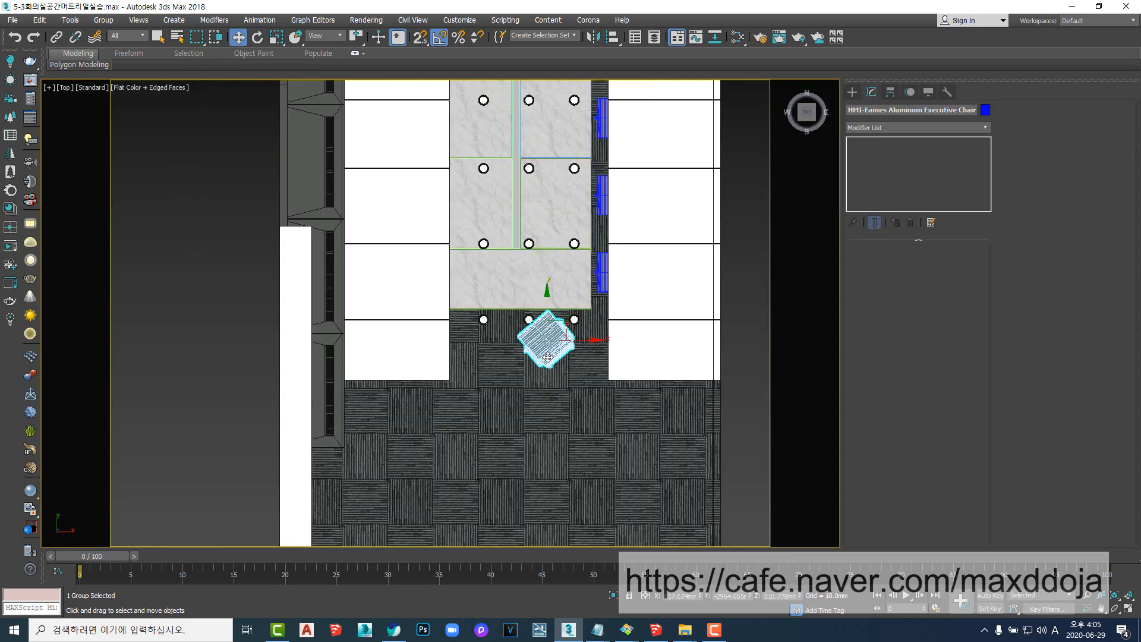
{"action": "left_click", "coordinate": [614, 393]}
- Create a standard Target Direct light in the Top view, placed outside beyond the curved background and aimed into the meeting room
{"action": "scroll", "coordinate": [613, 393], "scroll_direction": "up", "scroll_amount": 5}
{"action": "left_click", "coordinate": [853, 91]}
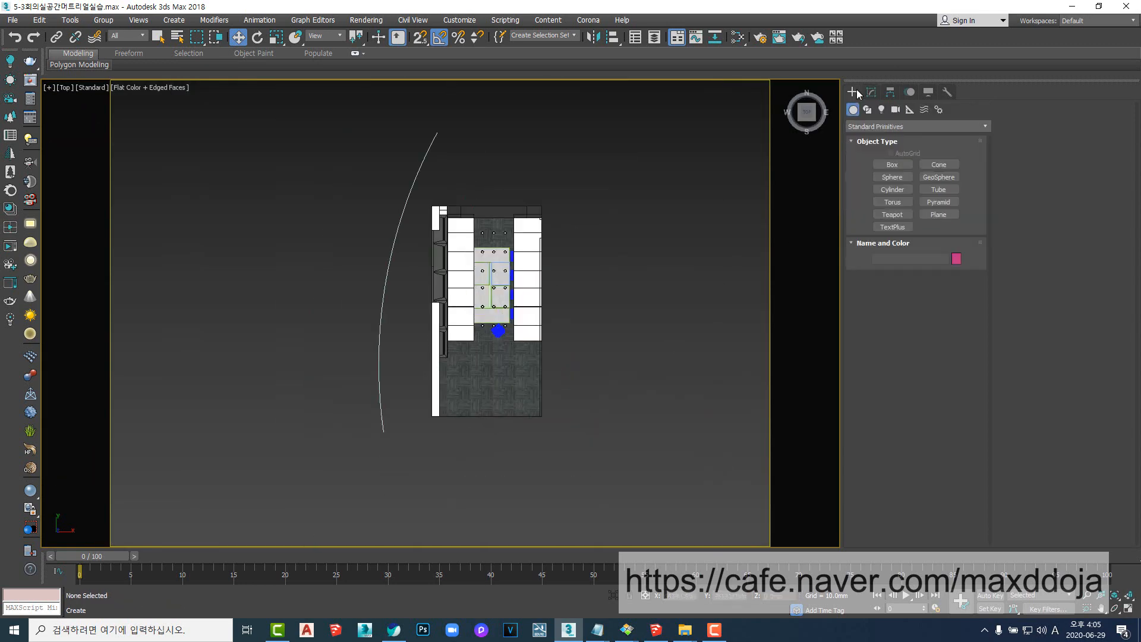
{"action": "left_click", "coordinate": [881, 109]}
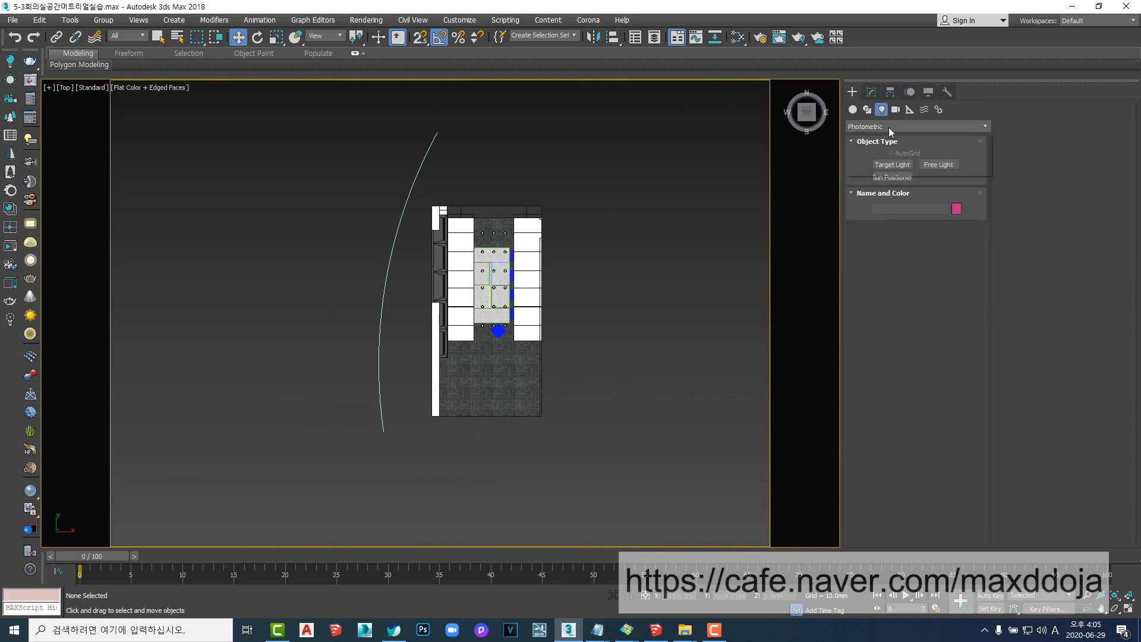
{"action": "left_click", "coordinate": [889, 126]}
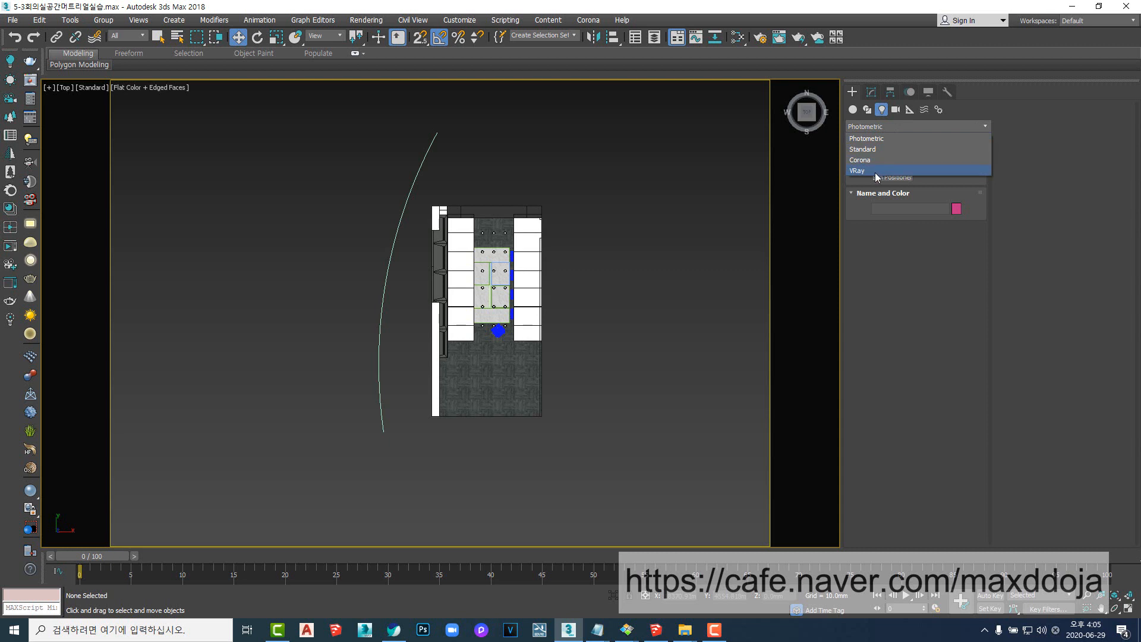
{"action": "left_click", "coordinate": [873, 149]}
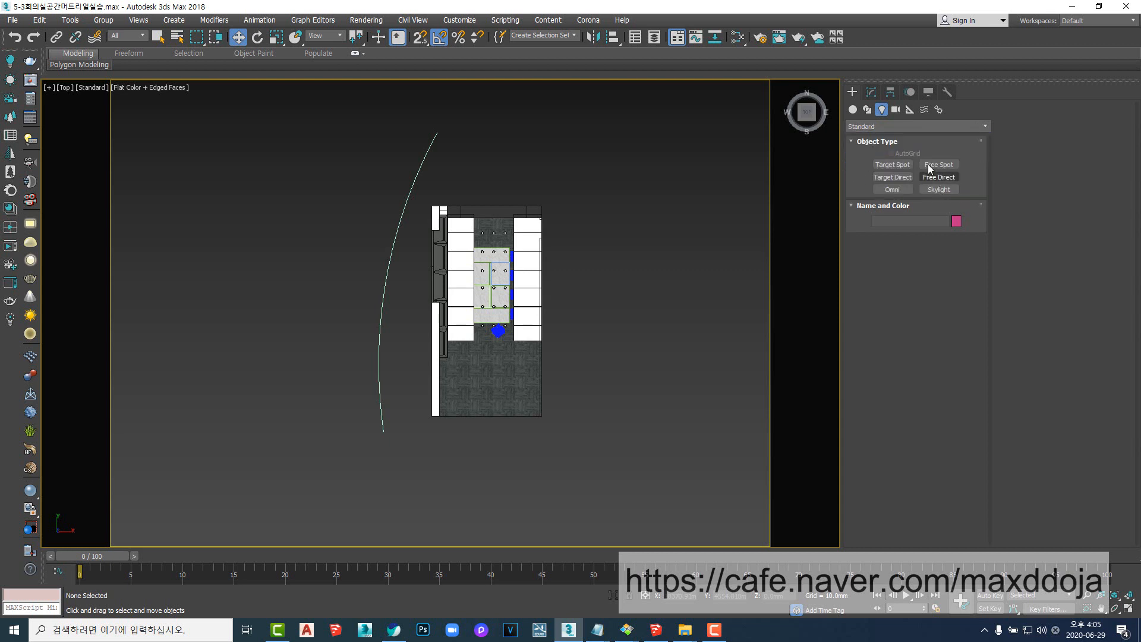
{"action": "left_click", "coordinate": [887, 179]}
{"action": "scroll", "coordinate": [615, 266], "scroll_direction": "down", "scroll_amount": 4}
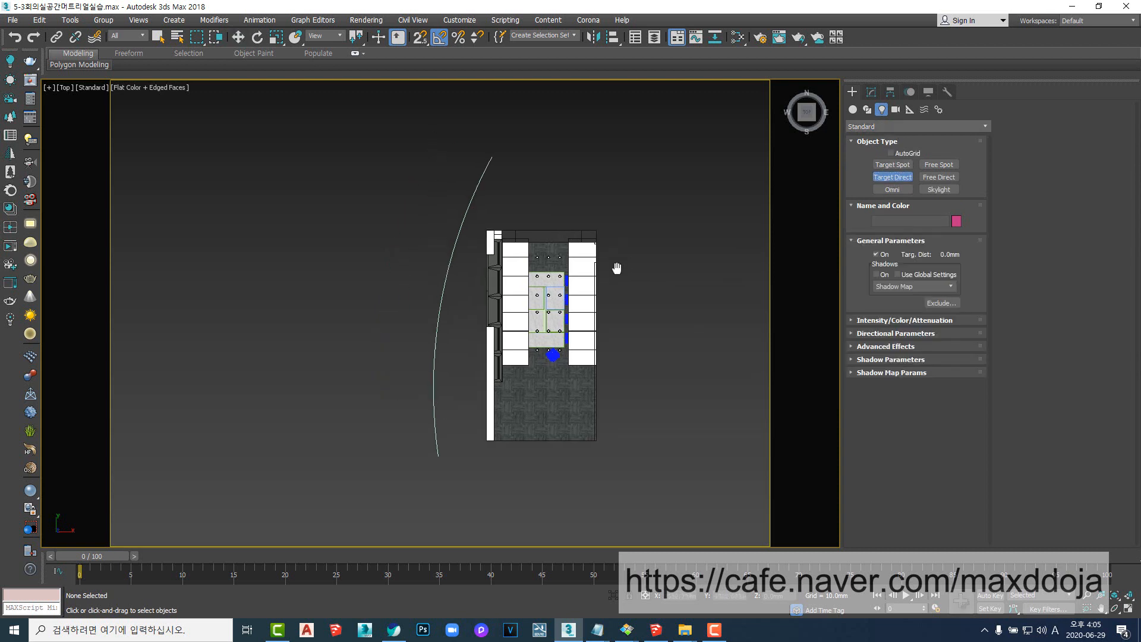
{"action": "middle_click_drag", "start_coordinate": [434, 150], "coordinate": [428, 193]}
{"action": "left_click_drag", "start_coordinate": [403, 160], "coordinate": [578, 339]}
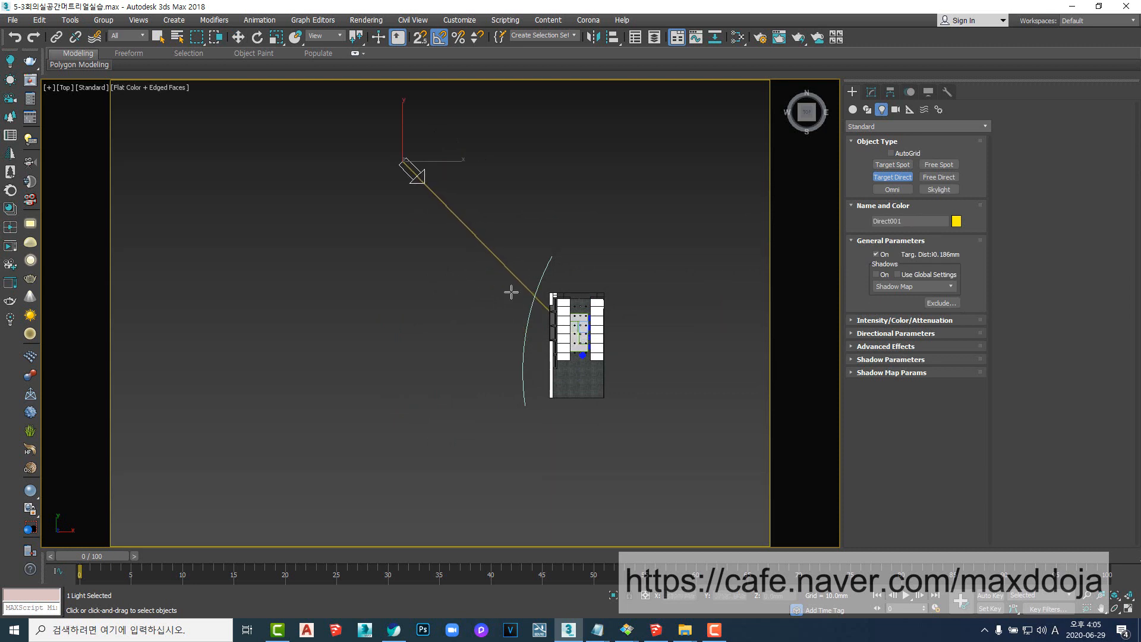
- Turn on shadows for the Target Direct light and set the shadow type to VRayShadow
{"action": "middle_click_drag", "start_coordinate": [523, 353], "coordinate": [581, 273], "text": "alt"}
{"action": "scroll", "coordinate": [378, 392], "scroll_direction": "up", "scroll_amount": 3}
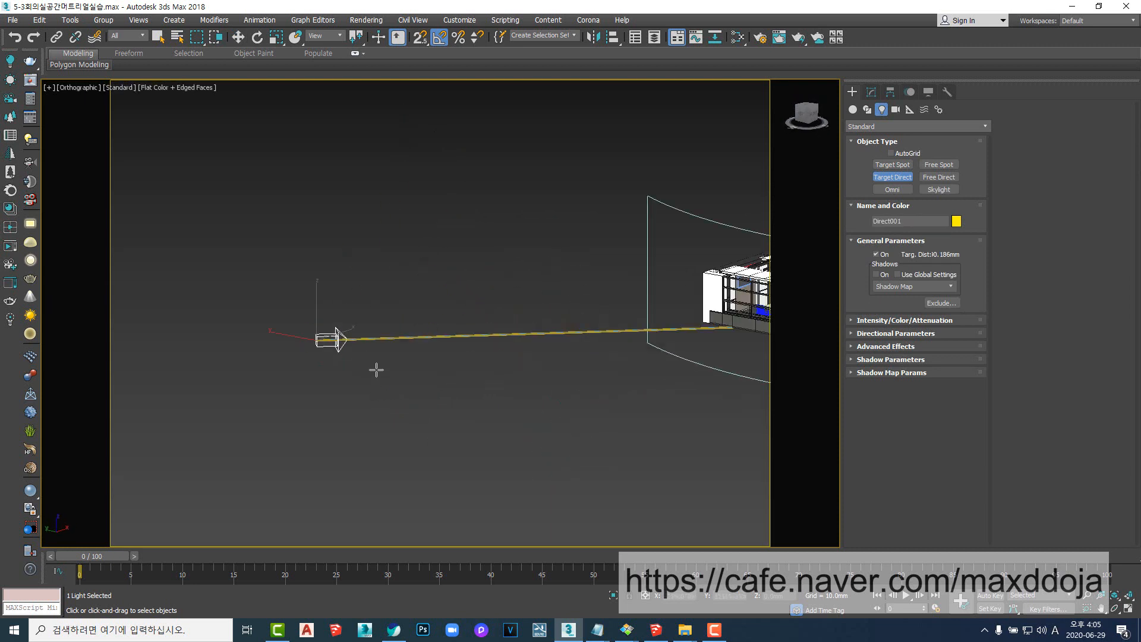
{"action": "scroll", "coordinate": [377, 373], "scroll_direction": "down", "scroll_amount": 3}
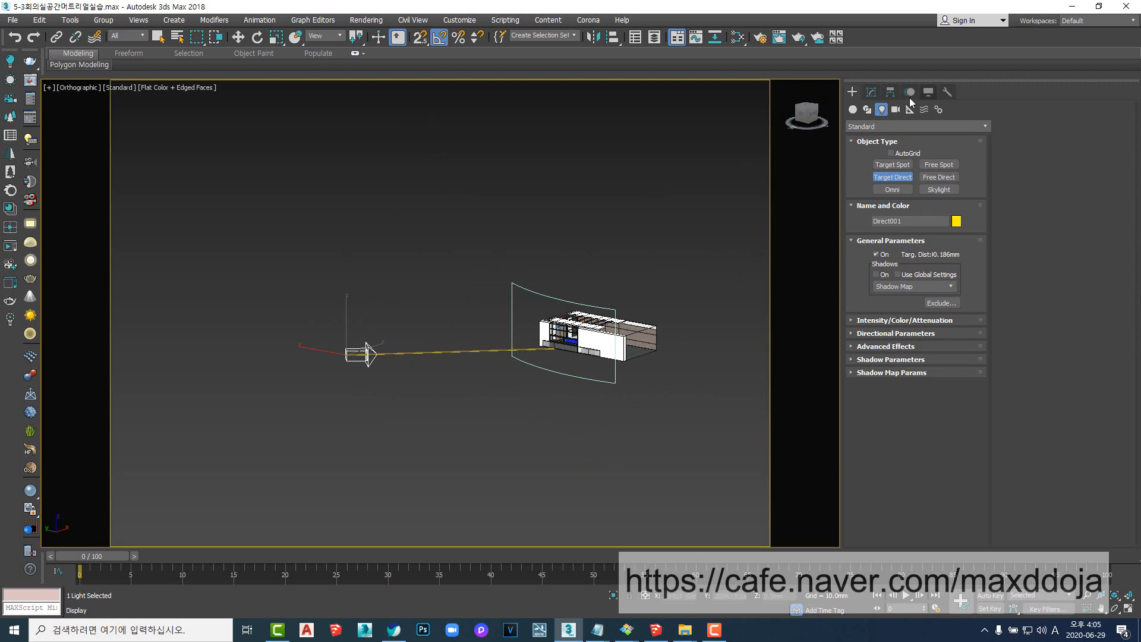
{"action": "left_click", "coordinate": [872, 94]}
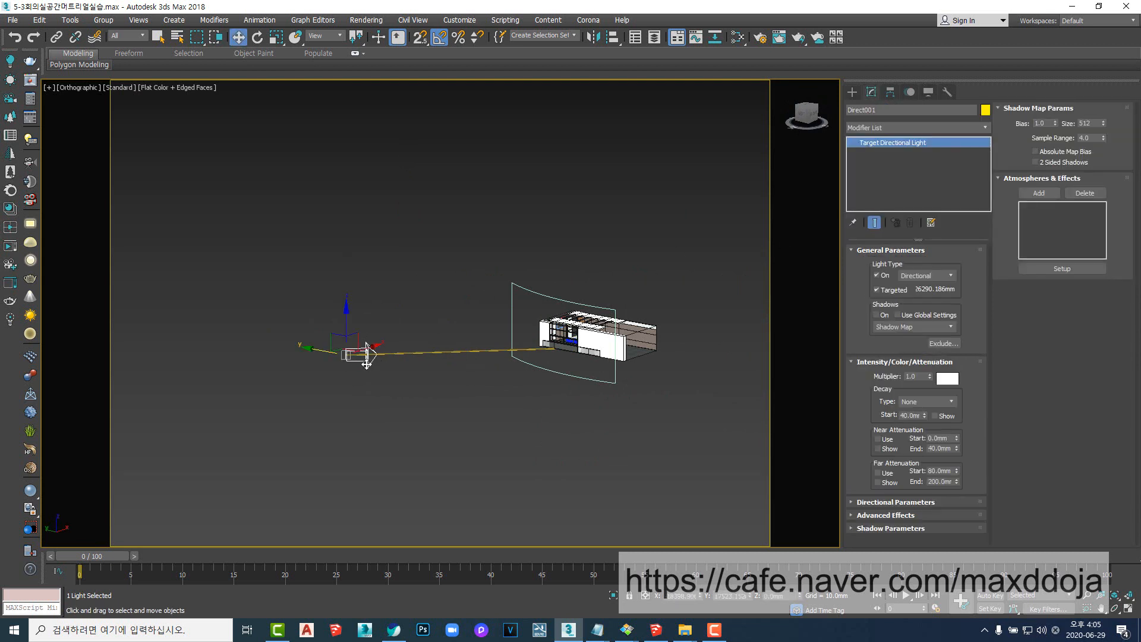
{"action": "left_click", "coordinate": [877, 315]}
{"action": "left_click", "coordinate": [898, 327]}
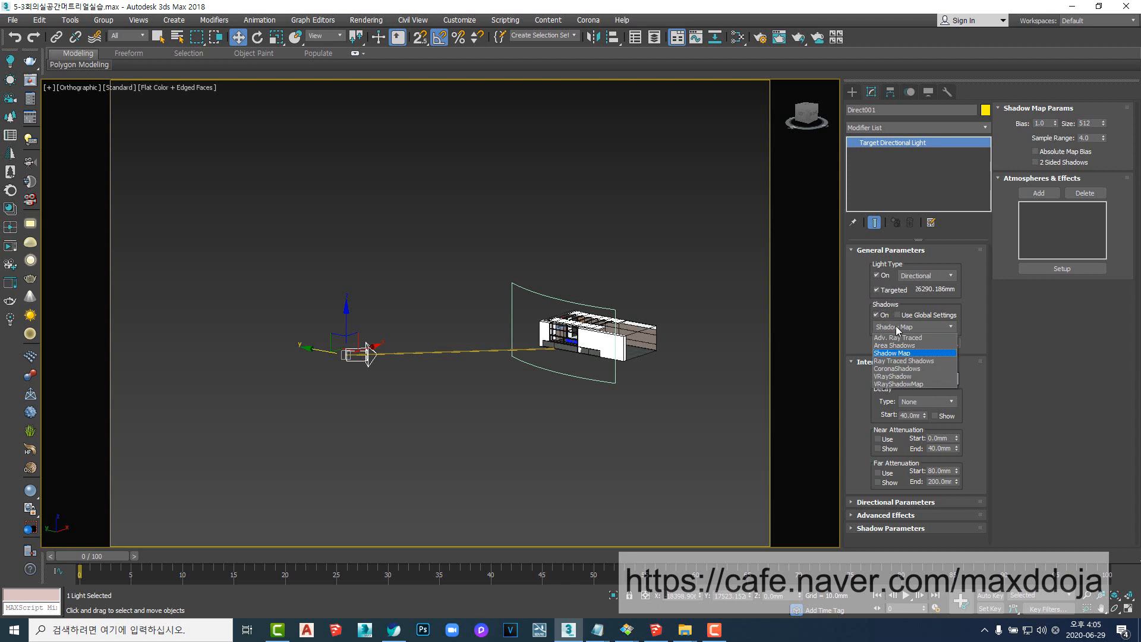
{"action": "left_click", "coordinate": [893, 376]}
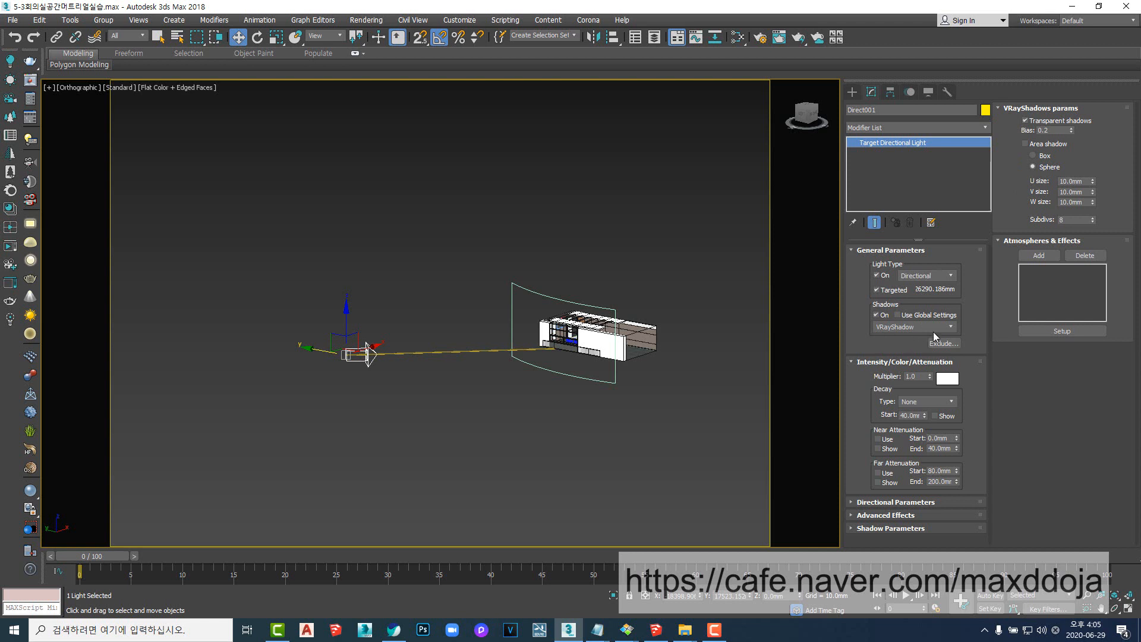
- Set the directional light's Hotspot/Beam to 8000 mm
{"action": "left_click", "coordinate": [879, 364]}
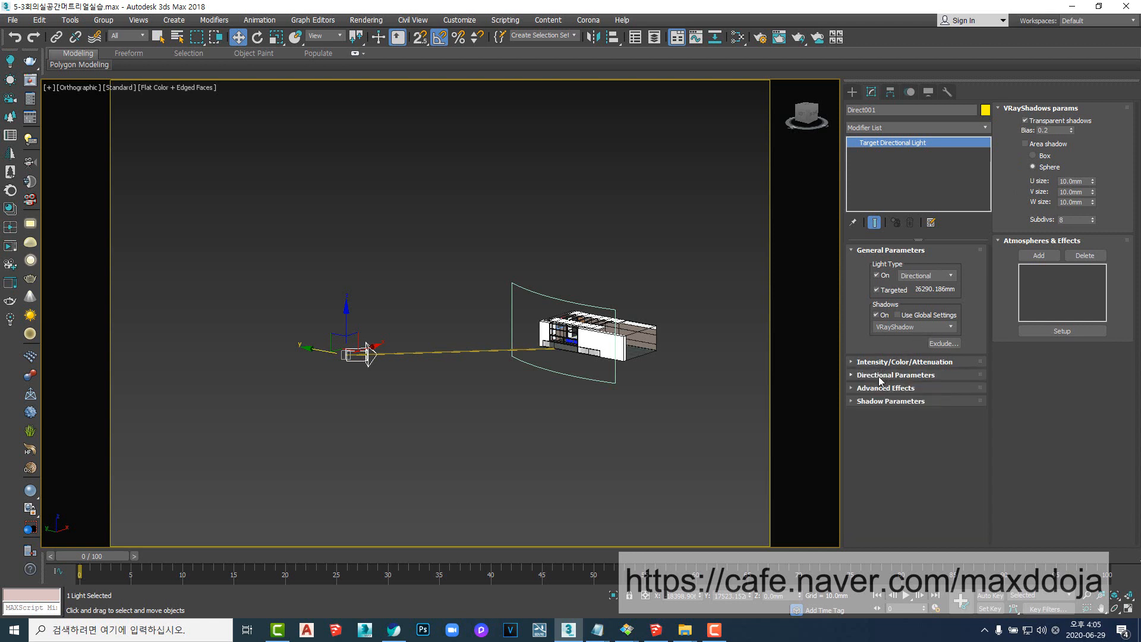
{"action": "left_click", "coordinate": [880, 376]}
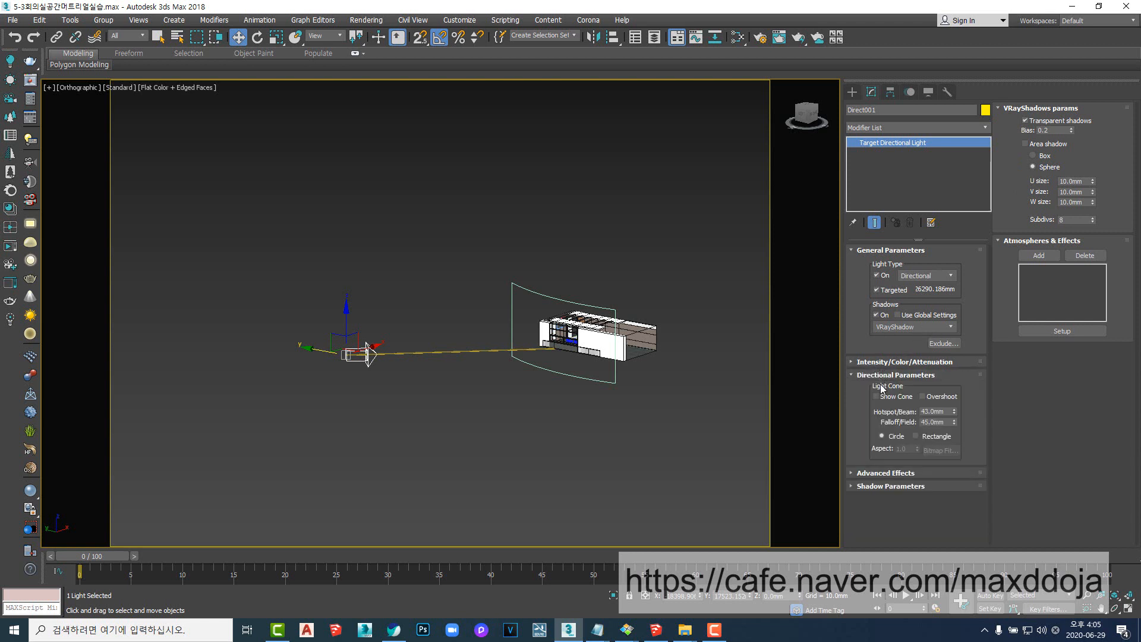
{"action": "double_click", "coordinate": [933, 411]}
{"action": "type", "text": "8000"}
{"action": "key", "text": "Return"}
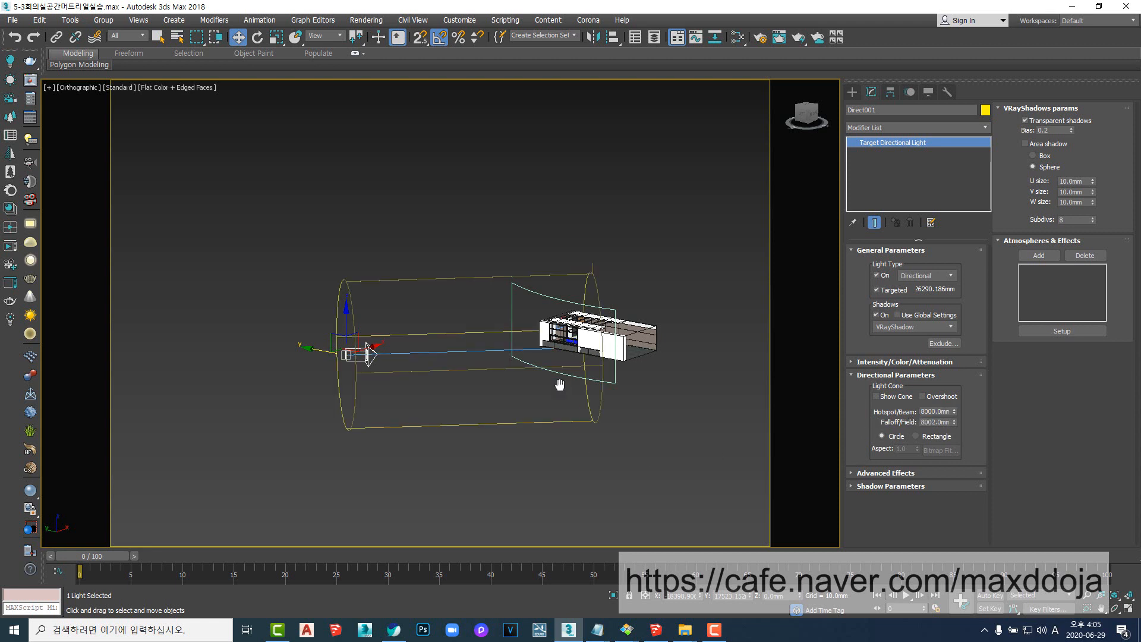
- Raise the directional light along Z well above the room so that it shines down at a slant onto the target
{"action": "middle_click_drag", "start_coordinate": [555, 383], "coordinate": [441, 382], "text": "alt"}
{"action": "left_click_drag", "start_coordinate": [435, 381], "coordinate": [477, 193]}
{"action": "middle_click_drag", "start_coordinate": [477, 193], "coordinate": [545, 399], "text": "alt"}
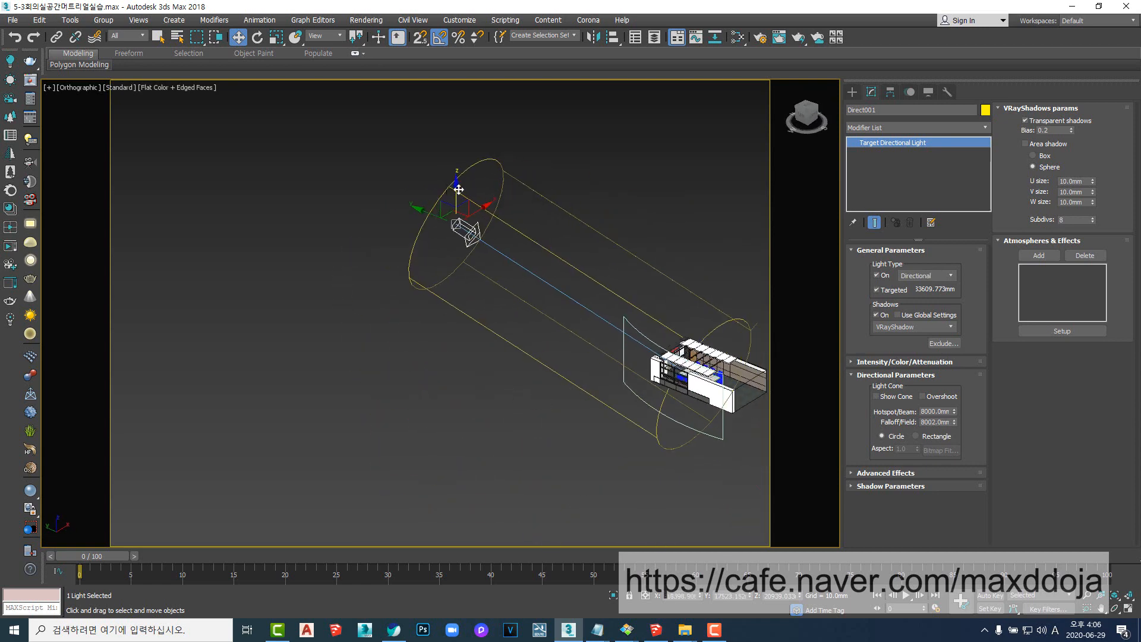
{"action": "left_click_drag", "start_coordinate": [455, 194], "coordinate": [458, 244]}
{"action": "middle_click_drag", "start_coordinate": [459, 245], "coordinate": [446, 199], "text": "alt"}
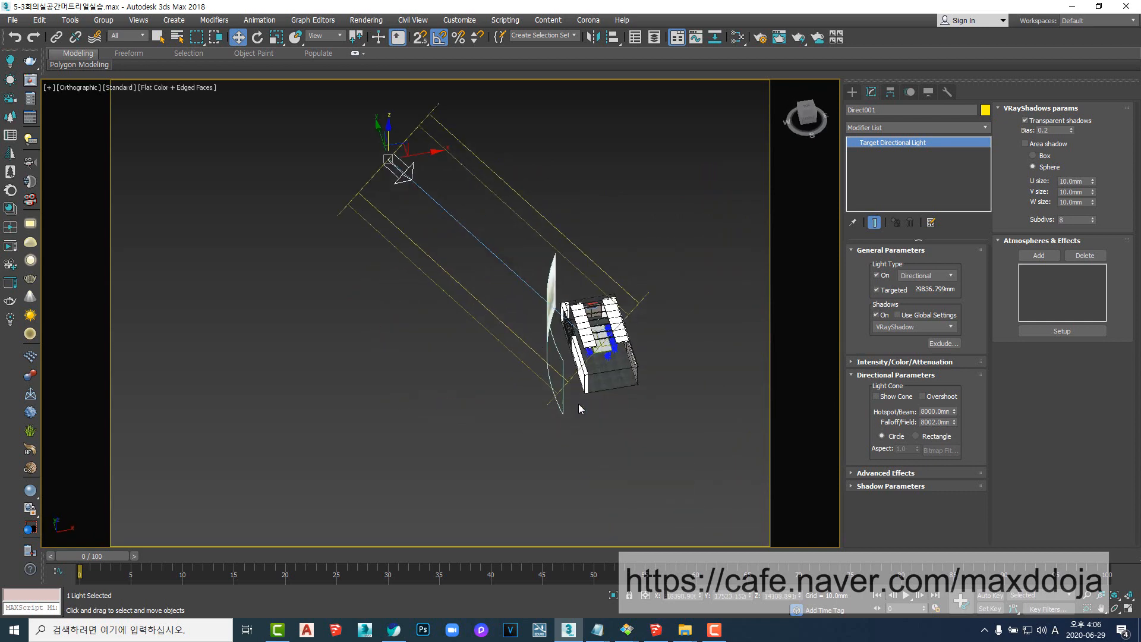
- Set the light color to a warm tint with Hue 30 and Saturation 60
{"action": "left_click", "coordinate": [880, 375]}
{"action": "left_click", "coordinate": [865, 252]}
{"action": "left_click", "coordinate": [868, 265]}
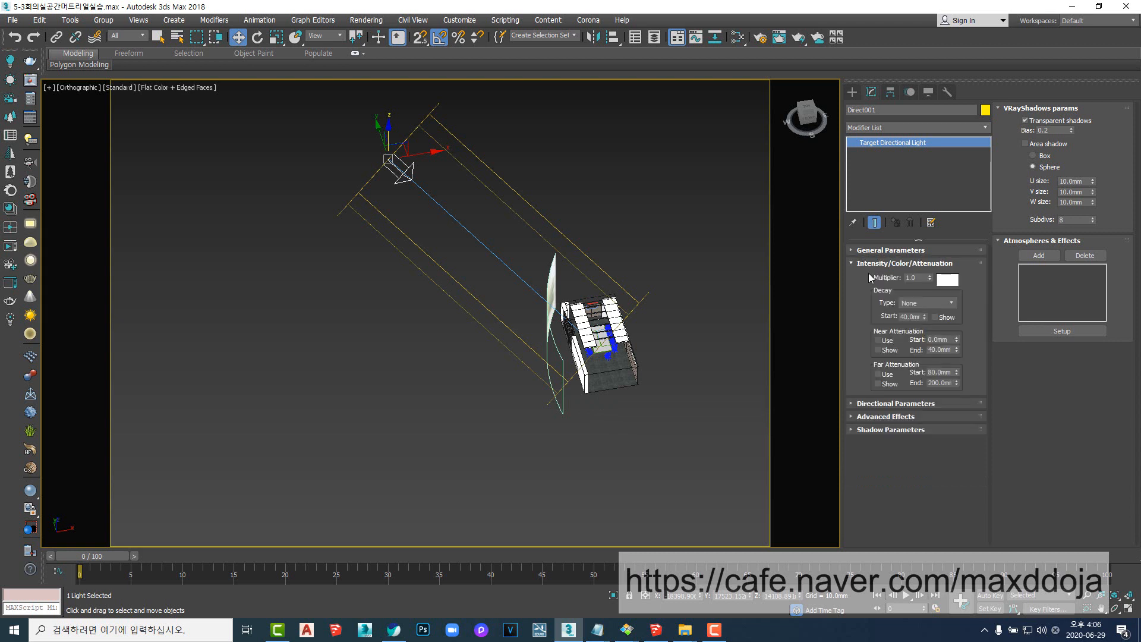
{"action": "left_click", "coordinate": [948, 280]}
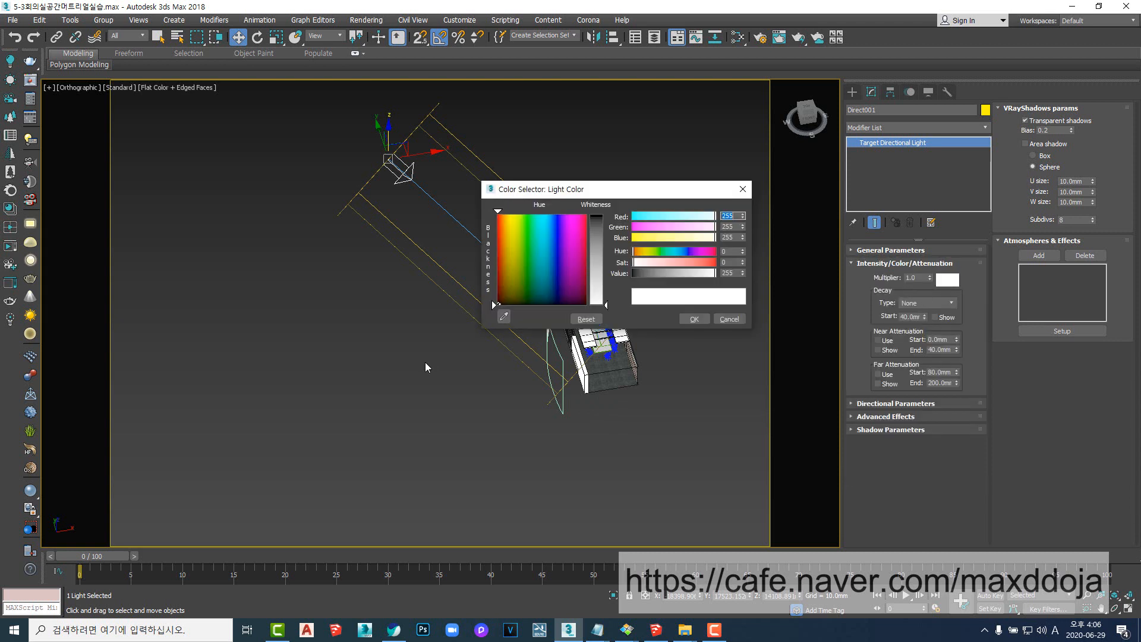
{"action": "left_click", "coordinate": [730, 252]}
{"action": "type", "text": "30"}
{"action": "key", "text": "Tab"}
{"action": "type", "text": "60"}
{"action": "key", "text": "Return"}
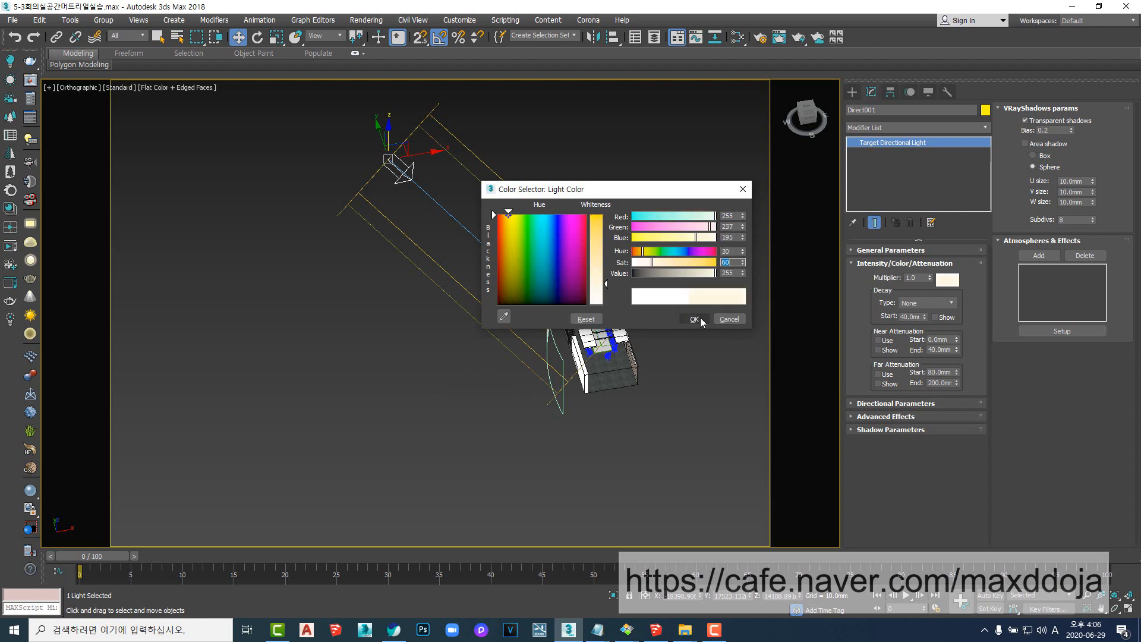
{"action": "left_click", "coordinate": [736, 251]}
{"action": "left_click", "coordinate": [694, 319]}
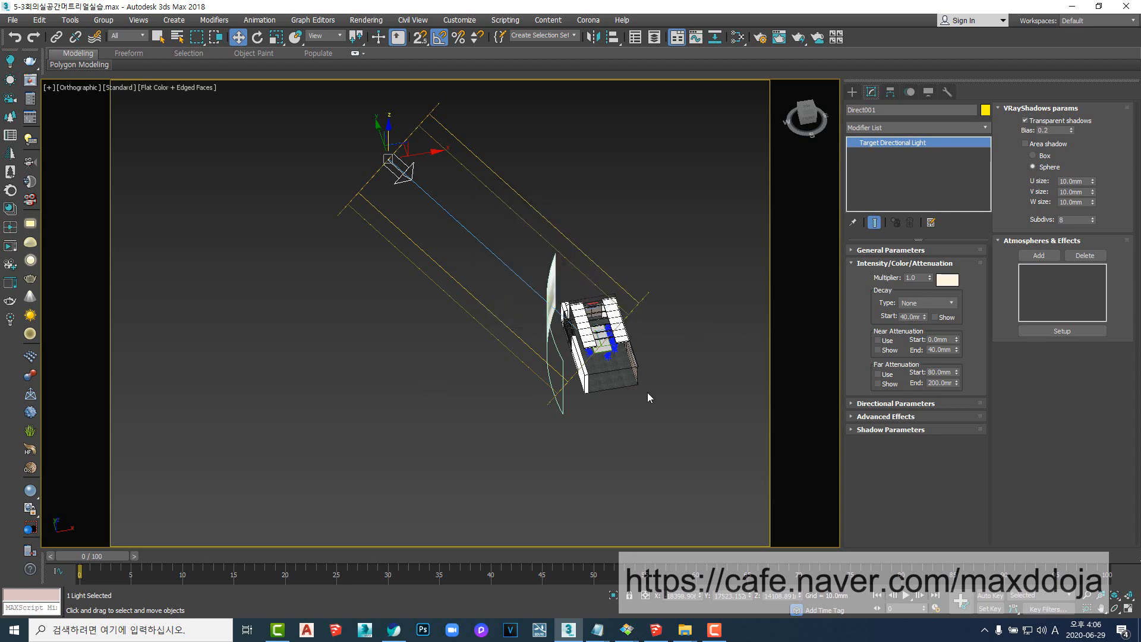
- Show the scene through Camera01, open the V-Ray render settings and move their window over the viewport
{"action": "middle_click_drag", "start_coordinate": [647, 392], "coordinate": [604, 390]}
{"action": "key", "text": "c"}
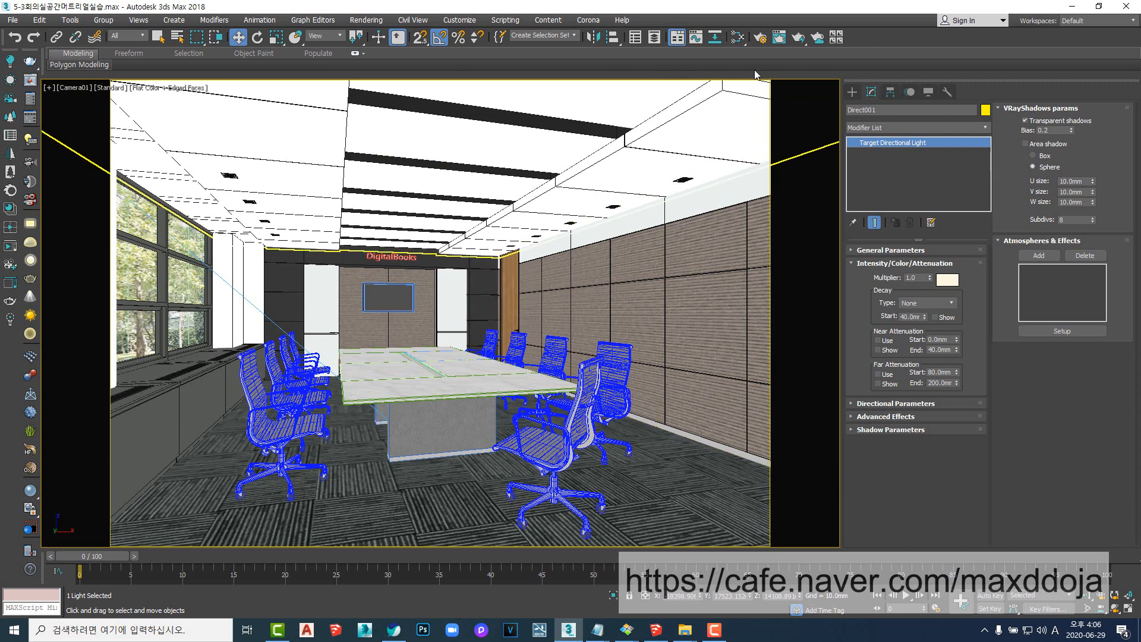
{"action": "left_click", "coordinate": [763, 39]}
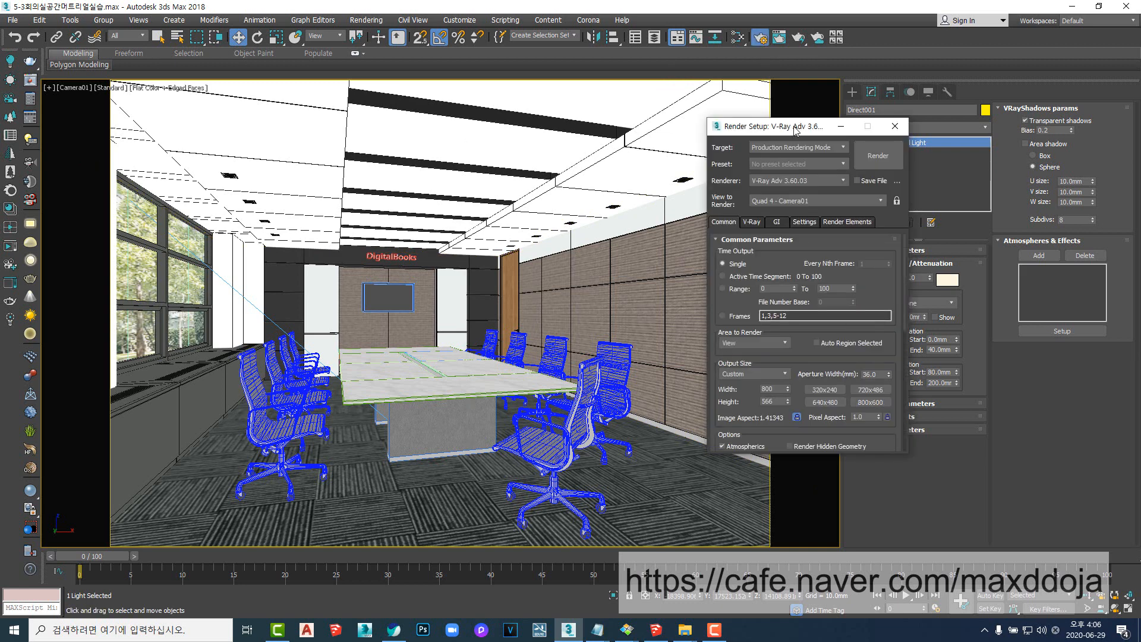
{"action": "left_click_drag", "start_coordinate": [760, 127], "coordinate": [637, 151]}
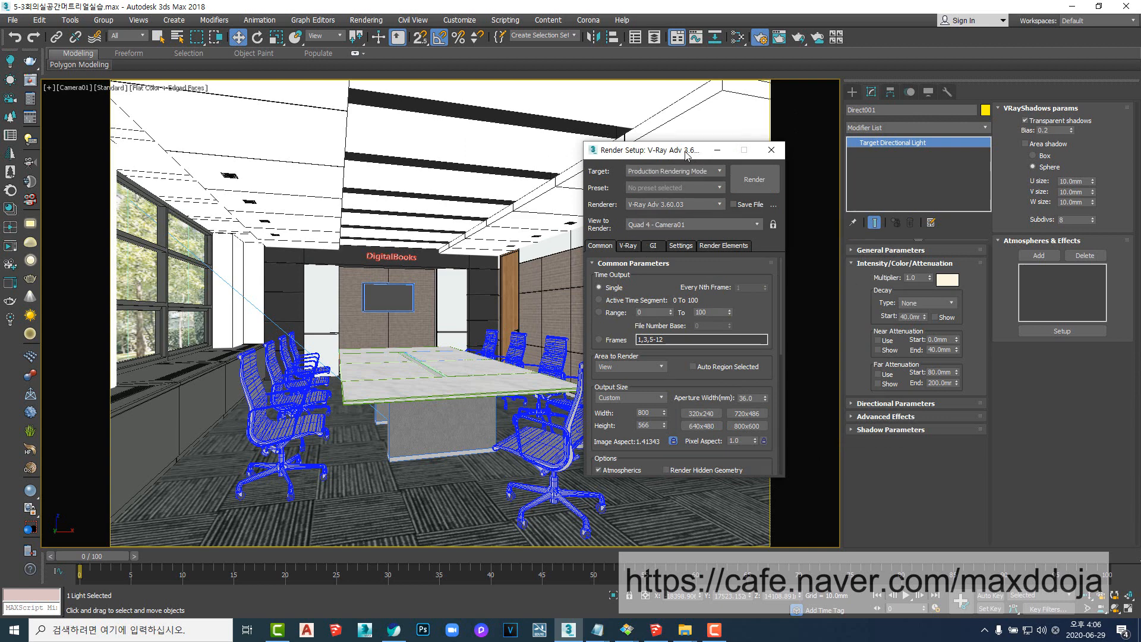
{"action": "left_click_drag", "start_coordinate": [688, 155], "coordinate": [629, 164]}
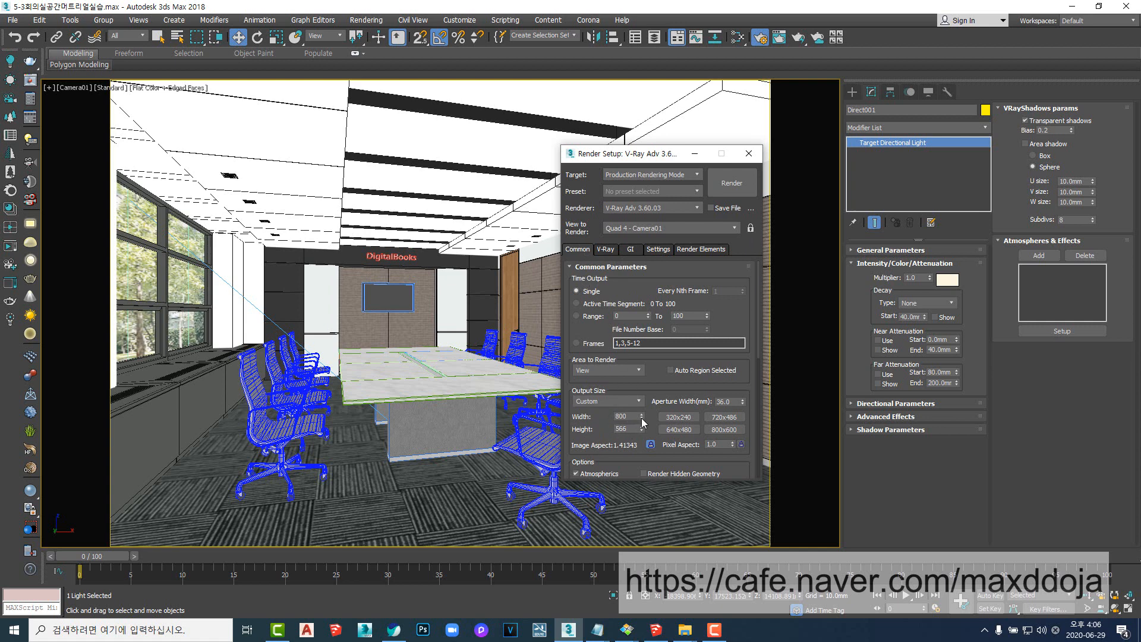
- Set the render output width to 600 with the image aspect kept locked
{"action": "left_click_drag", "start_coordinate": [631, 417], "coordinate": [592, 422]}
{"action": "type", "text": "30000"}
{"action": "key", "text": "Return"}
{"action": "type", "text": "600"}
- Try a render with the area to render set to Selected, and restore the area to View
{"action": "left_click", "coordinate": [607, 371]}
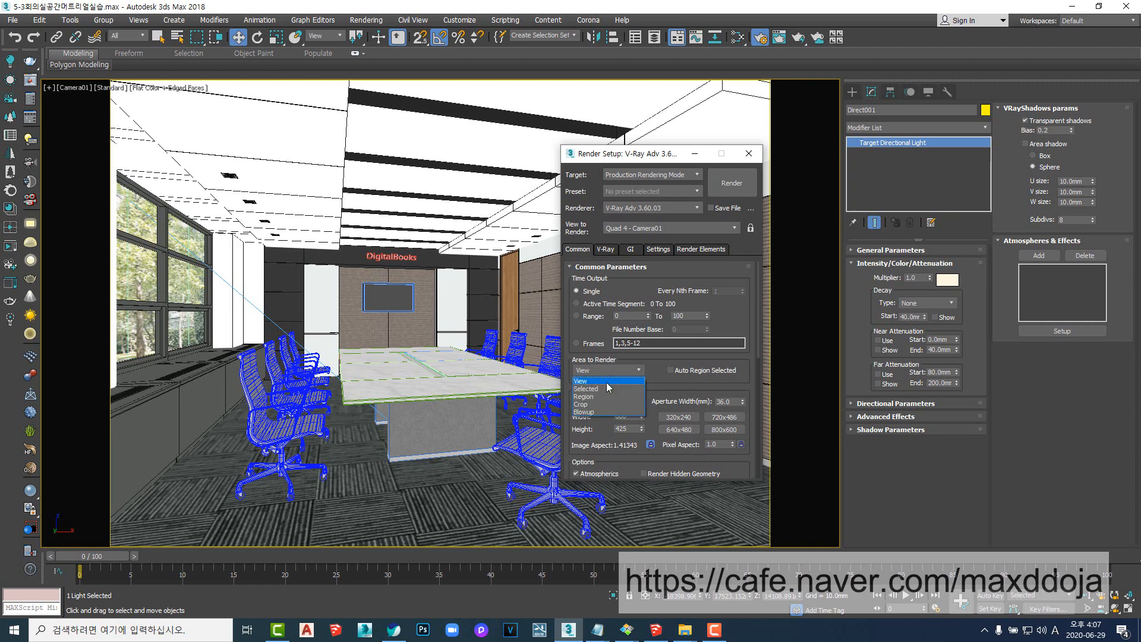
{"action": "left_click", "coordinate": [606, 390]}
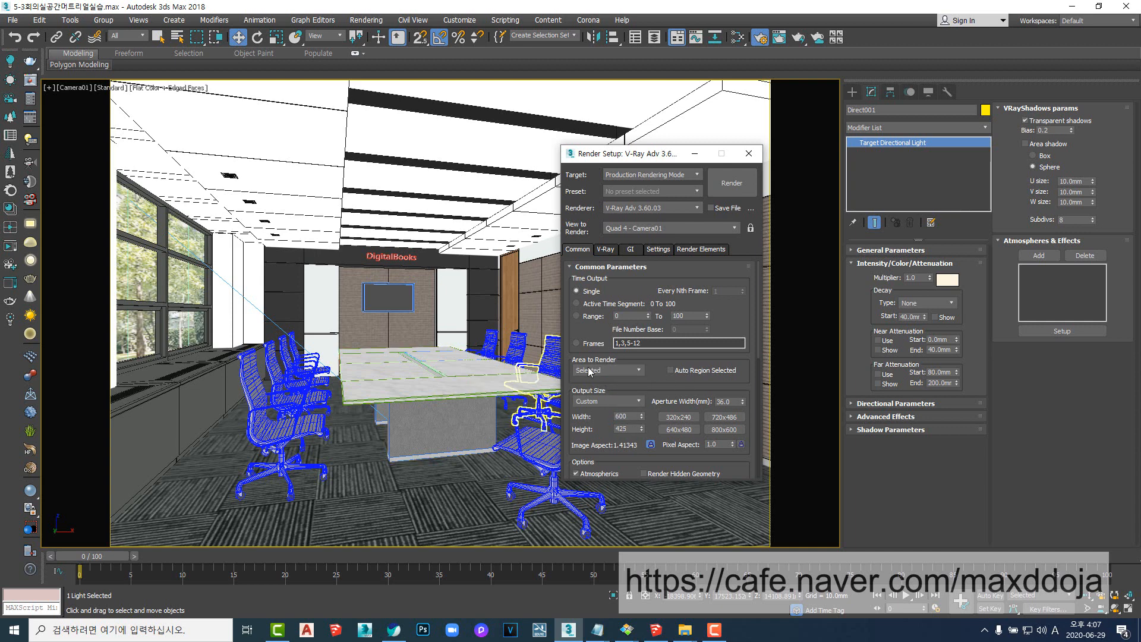
{"action": "left_click", "coordinate": [725, 186]}
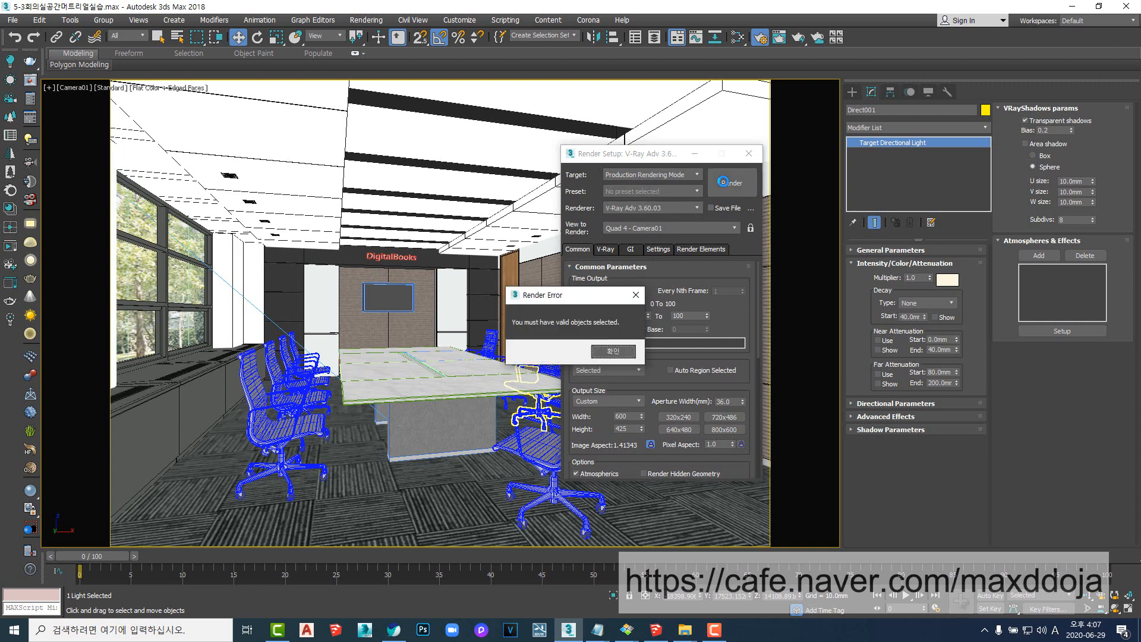
{"action": "left_click", "coordinate": [613, 353]}
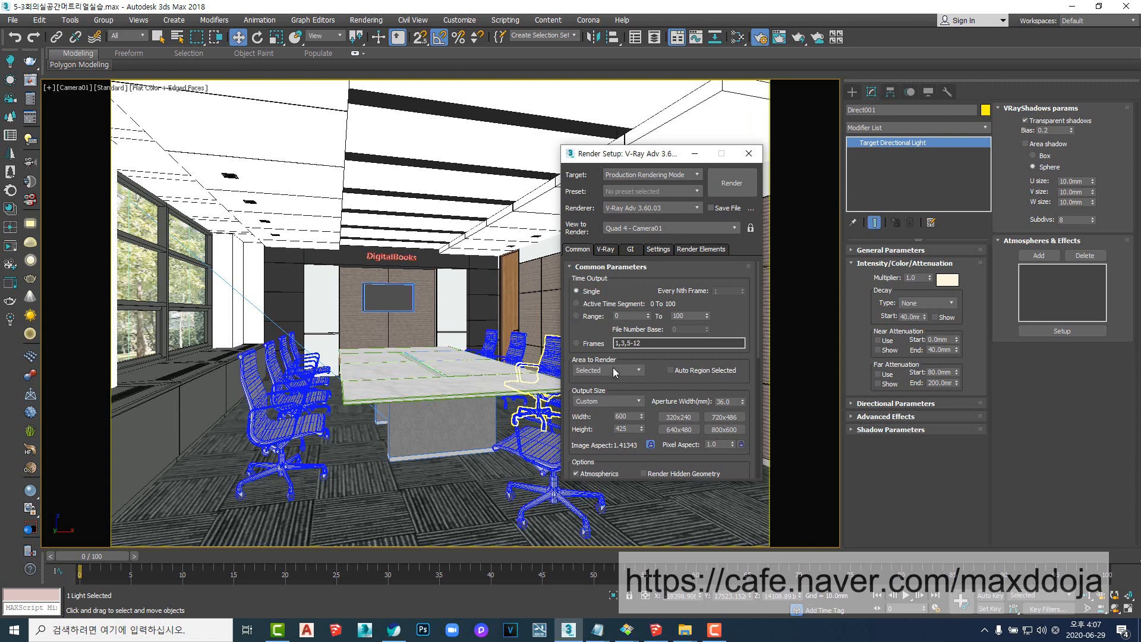
{"action": "left_click", "coordinate": [613, 370]}
{"action": "left_click", "coordinate": [608, 380]}
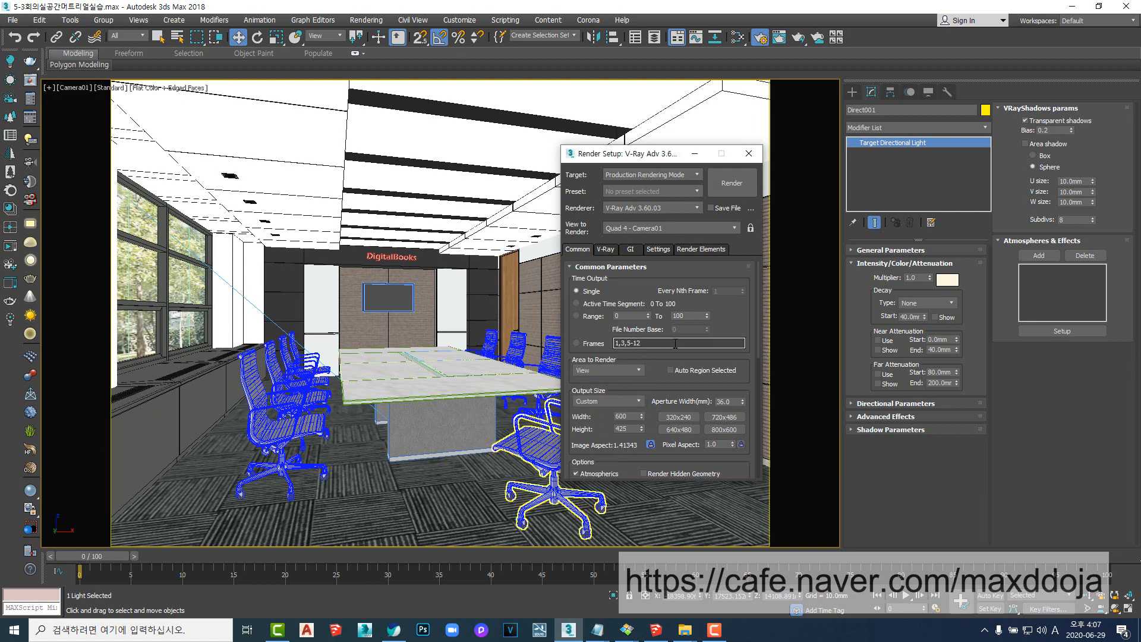
- Review the V-Ray Global switches, and collapse the Bucket image sampler and Global switches settings
{"action": "left_click", "coordinate": [606, 250]}
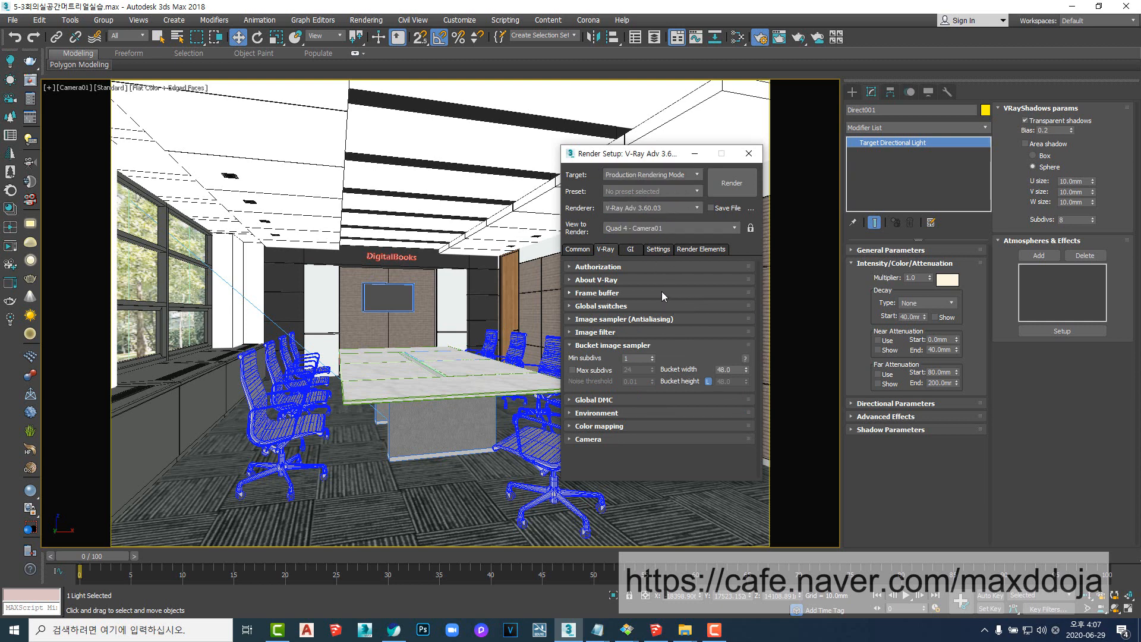
{"action": "left_click", "coordinate": [629, 343]}
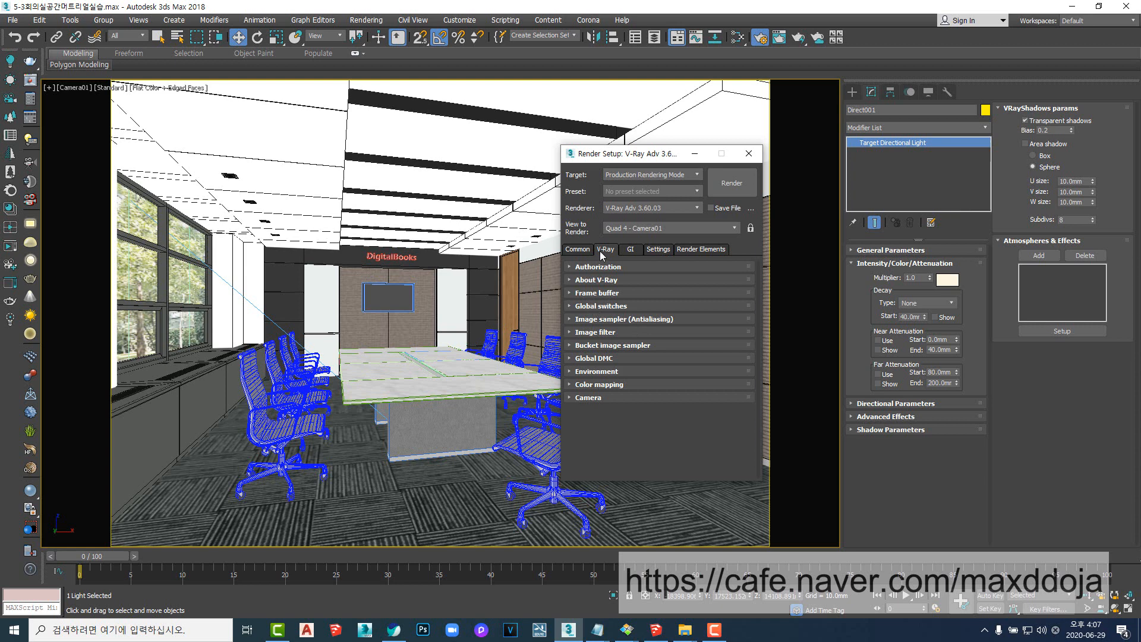
{"action": "left_click", "coordinate": [607, 308]}
{"action": "left_click", "coordinate": [606, 308]}
{"action": "left_click", "coordinate": [623, 311]}
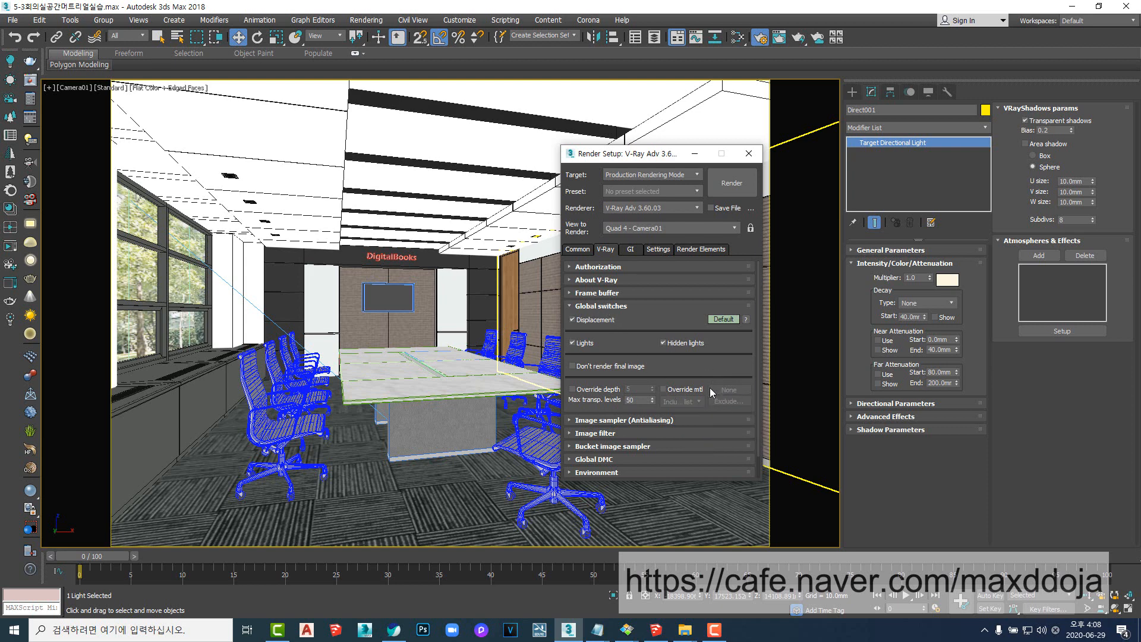
{"action": "left_click", "coordinate": [600, 306]}
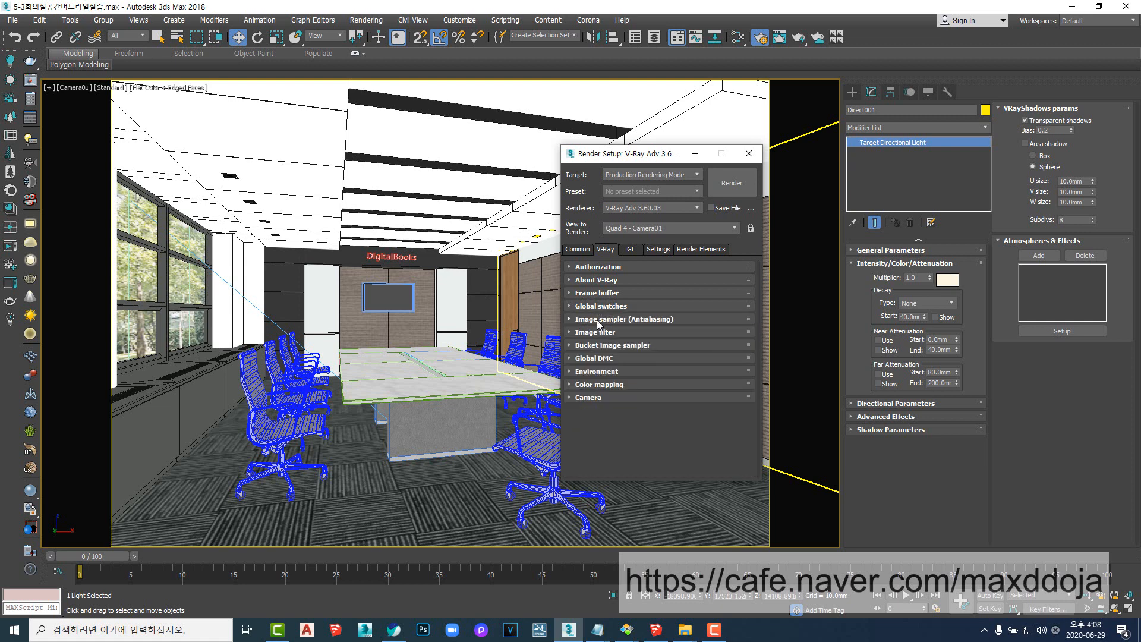
- Review the image sampler types, keep Bucket, and expand the Bucket image sampler and Image sampler settings
{"action": "left_click", "coordinate": [599, 321]}
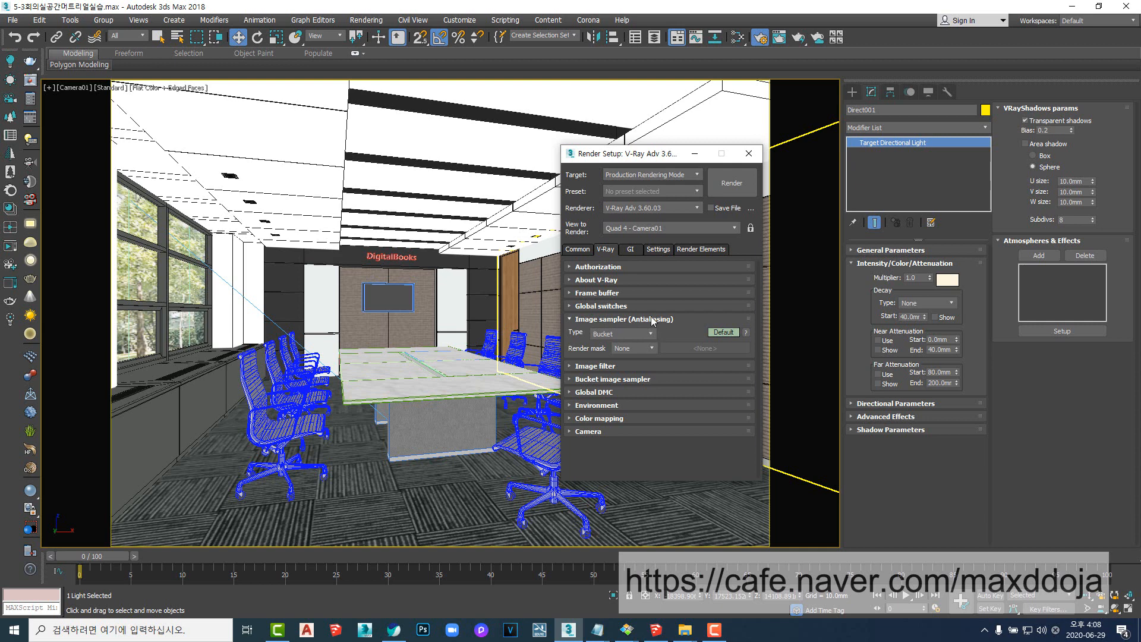
{"action": "left_click", "coordinate": [621, 337]}
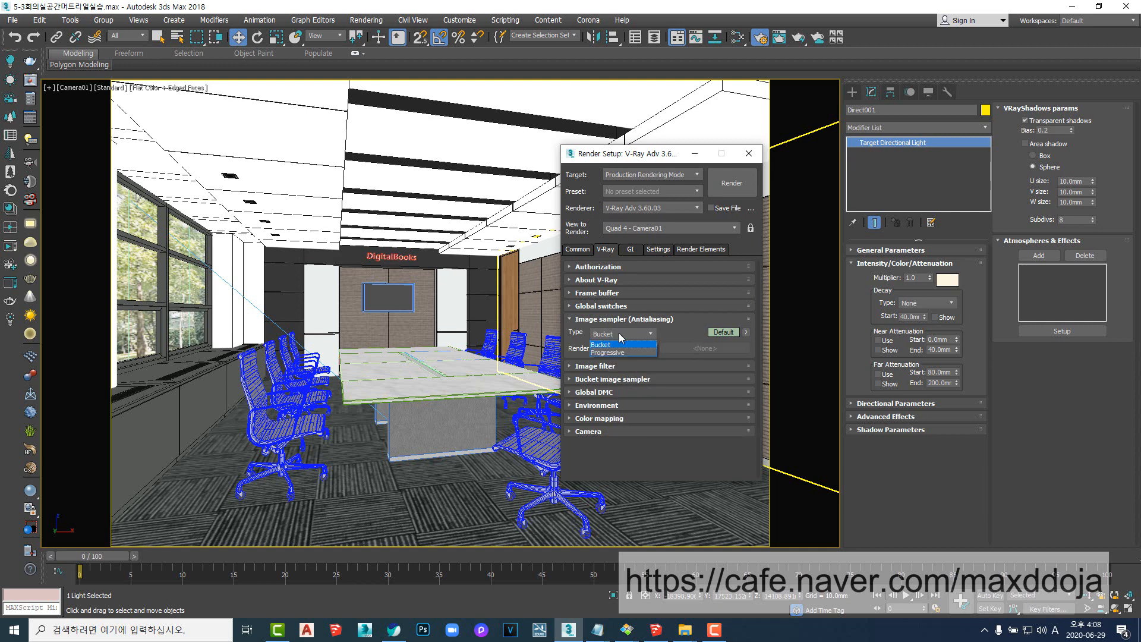
{"action": "left_click", "coordinate": [610, 345]}
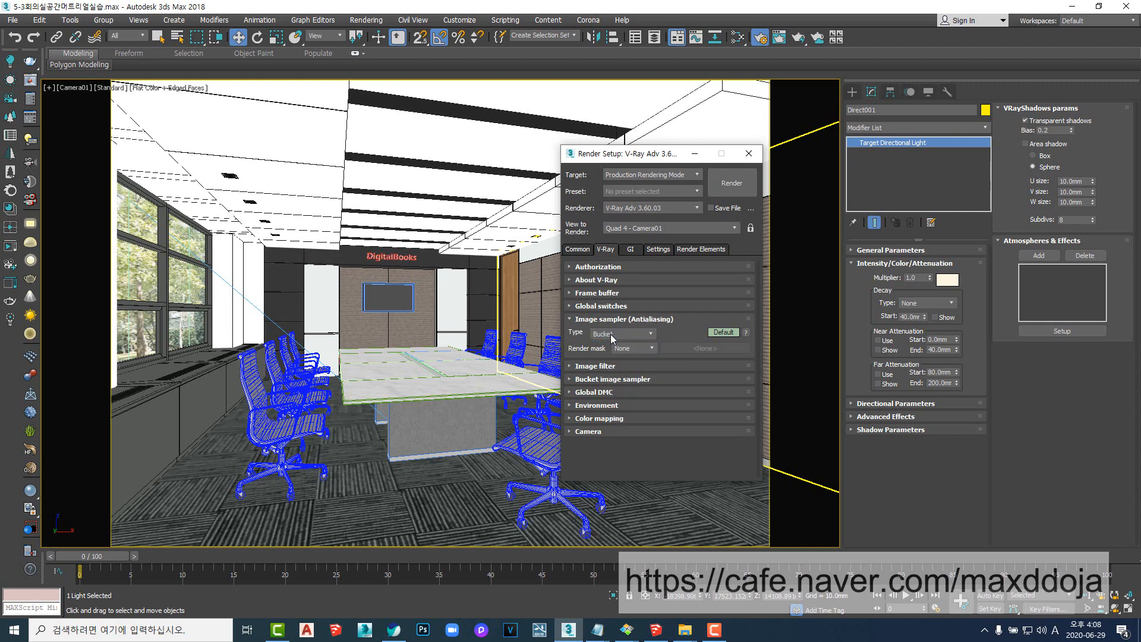
{"action": "left_click", "coordinate": [620, 320]}
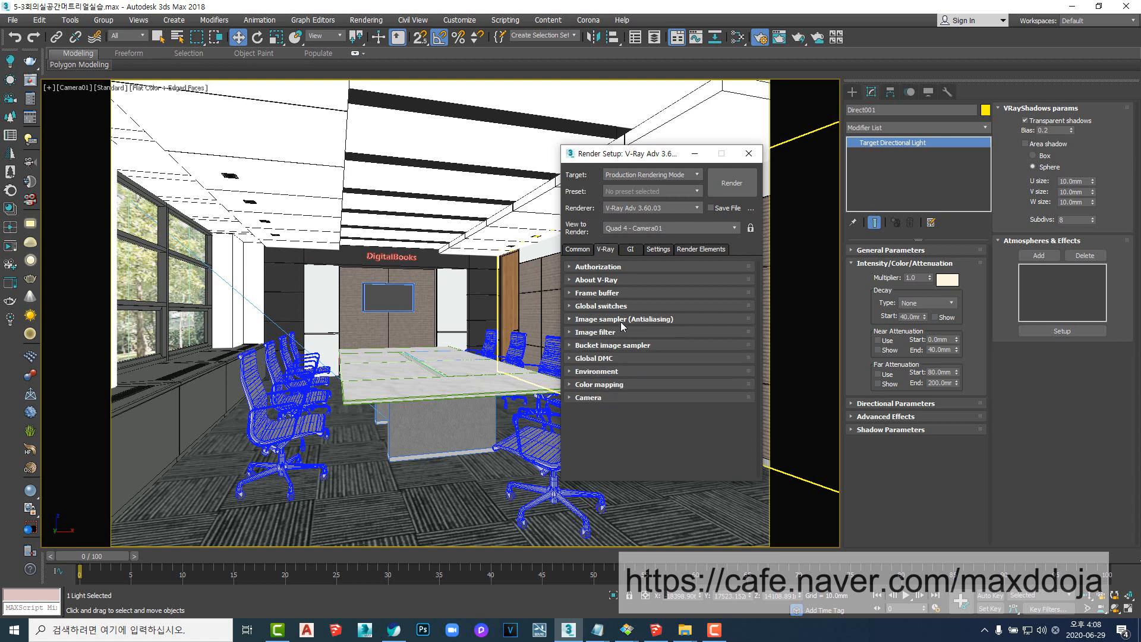
{"action": "left_click", "coordinate": [617, 322]}
{"action": "left_click", "coordinate": [616, 323]}
{"action": "left_click", "coordinate": [615, 348]}
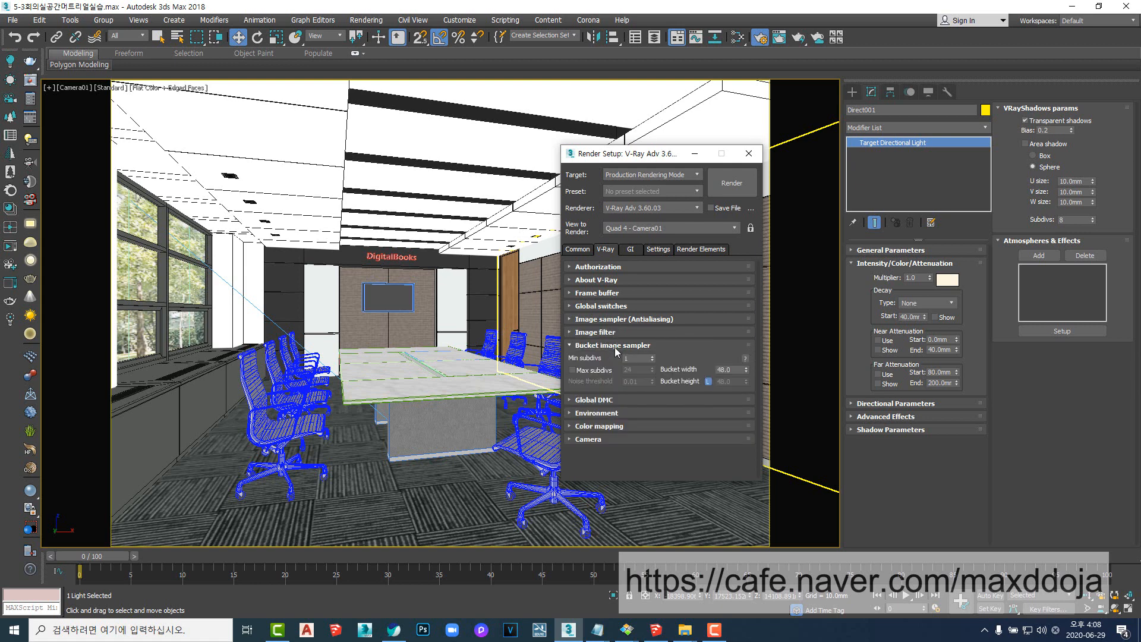
{"action": "left_click", "coordinate": [635, 321]}
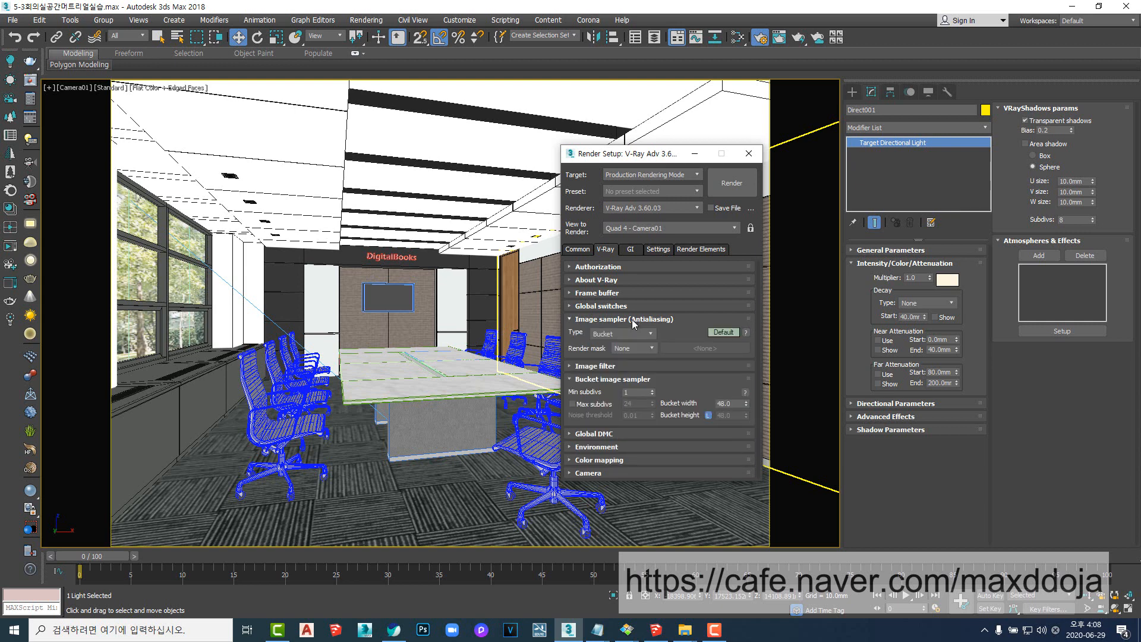
- View the aliased versus anti-aliased comparison image from the desktop folder in the image viewer, and return to 3ds Max
{"action": "left_click", "coordinate": [686, 630]}
{"action": "left_click", "coordinate": [623, 609]}
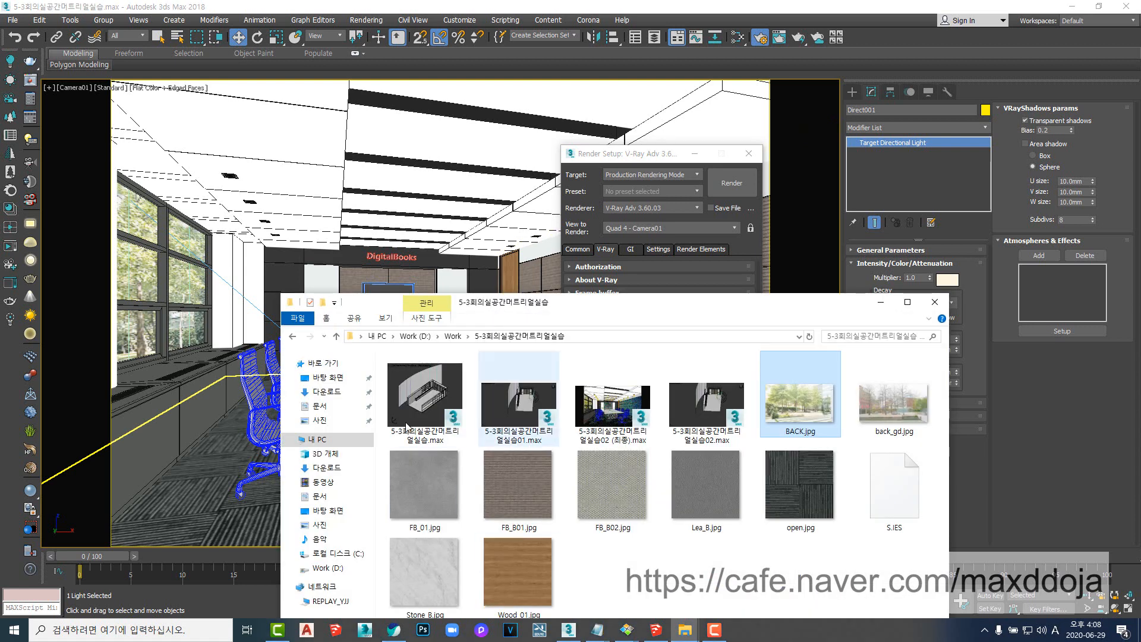
{"action": "left_click", "coordinate": [324, 378]}
{"action": "scroll", "coordinate": [762, 483], "scroll_direction": "down", "scroll_amount": 3}
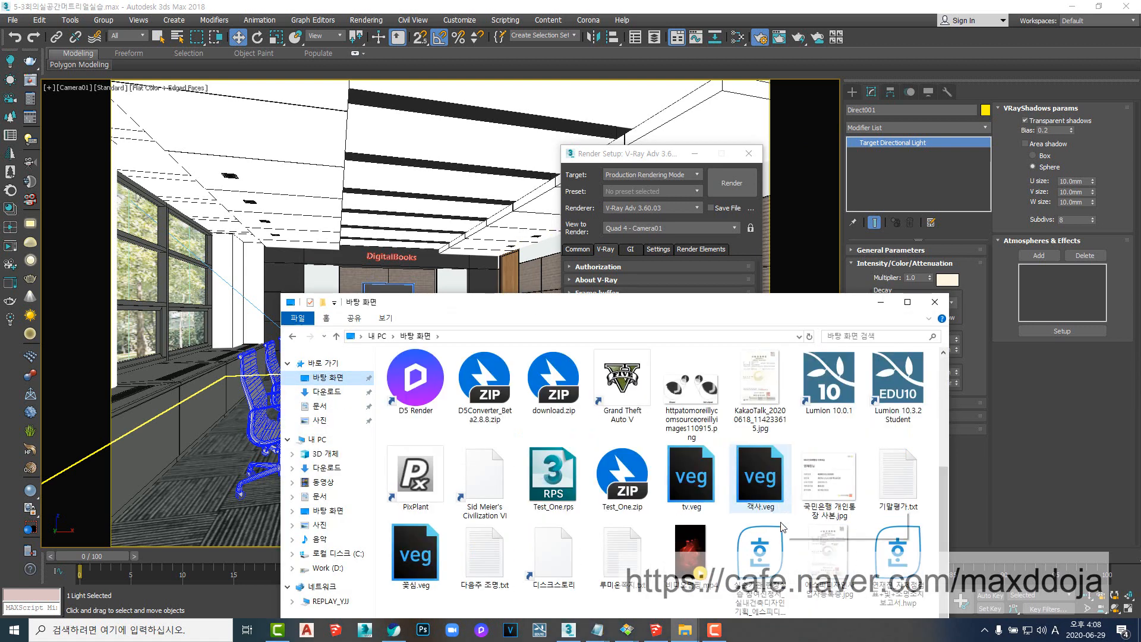
{"action": "double_click", "coordinate": [691, 393]}
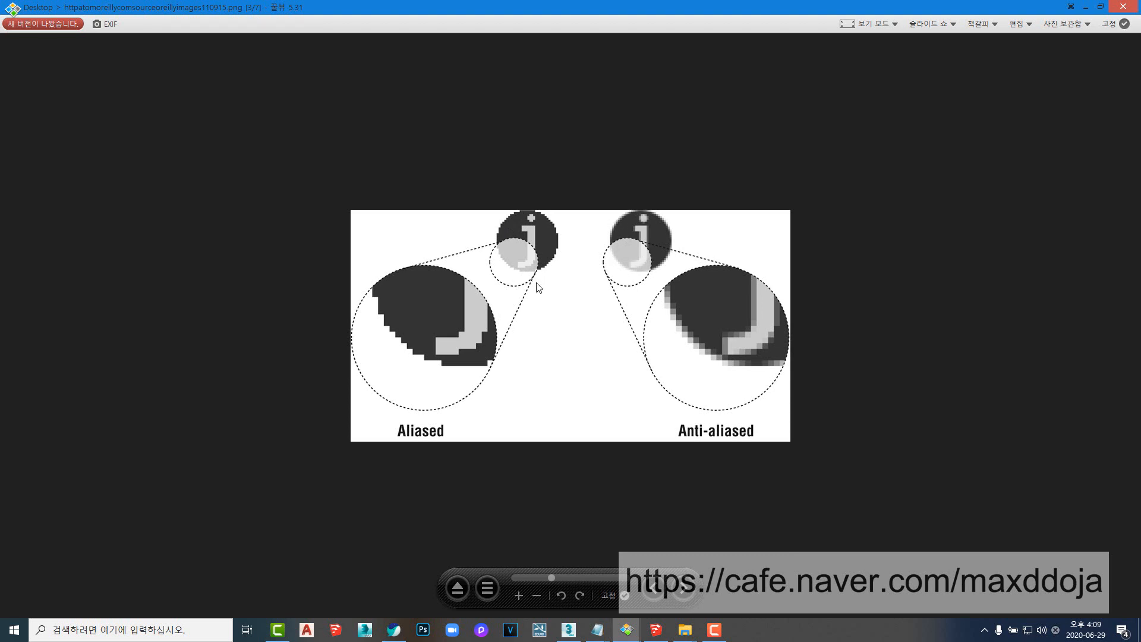
{"action": "left_click", "coordinate": [1087, 7]}
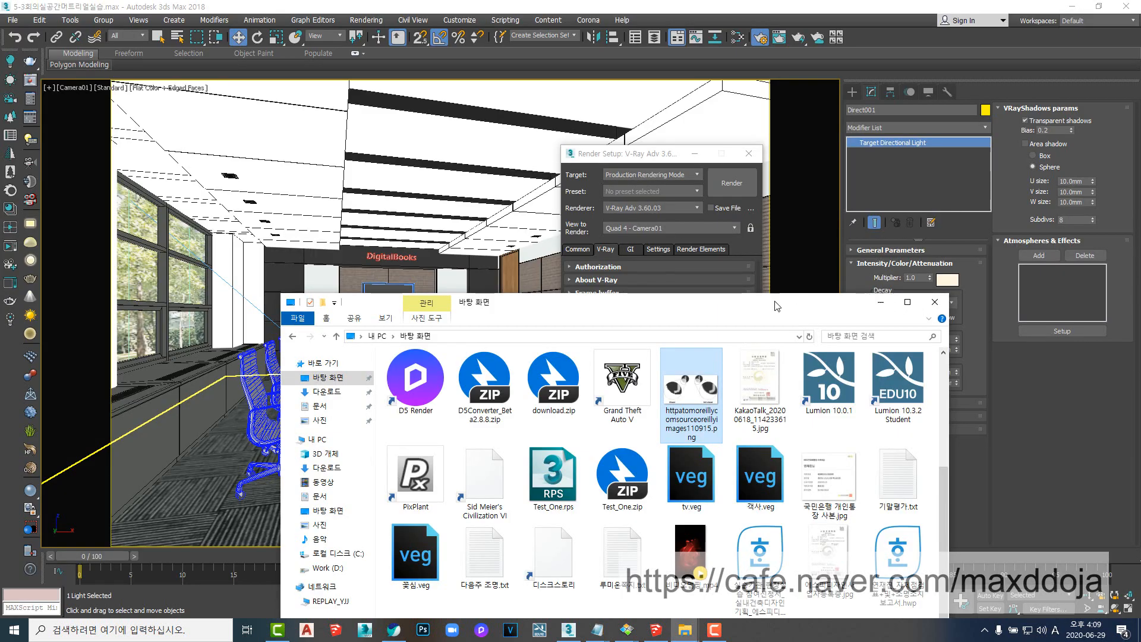
{"action": "left_click", "coordinate": [675, 290]}
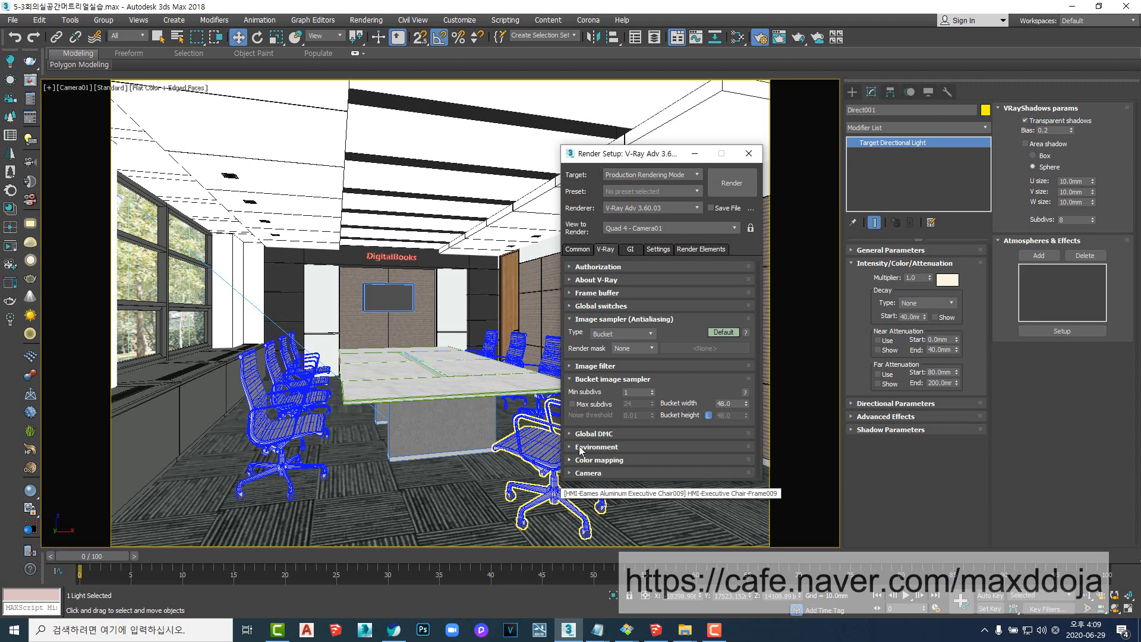
- Collapse the image sampler settings and set the V-Ray GI environment multiplier to 0.0
{"action": "mouse_move", "coordinate": [589, 410]}
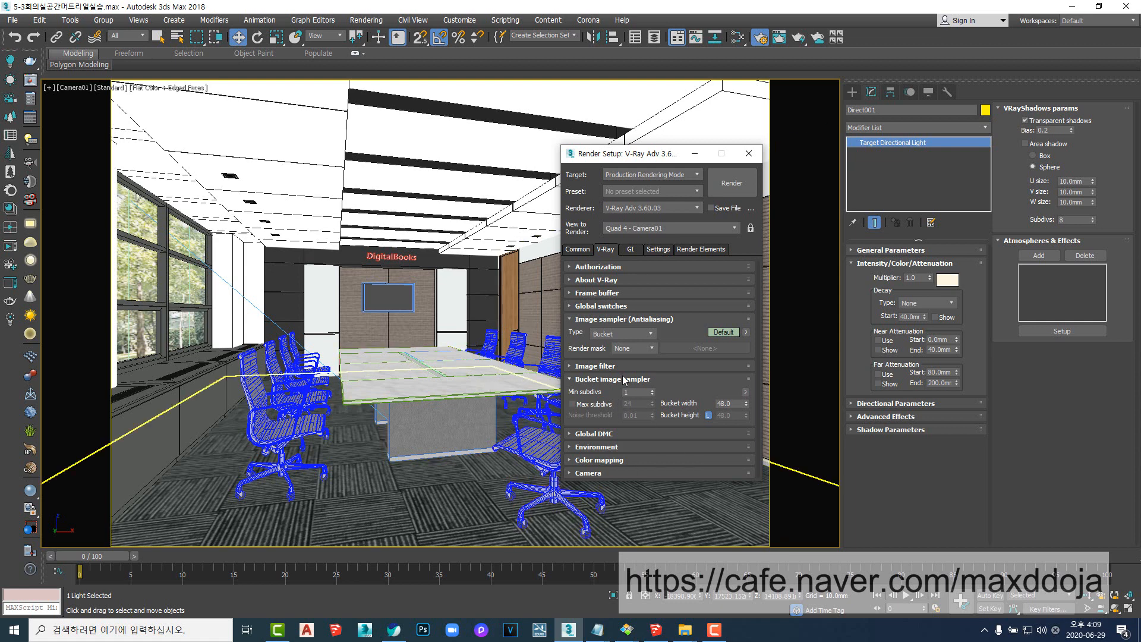
{"action": "left_click", "coordinate": [590, 320]}
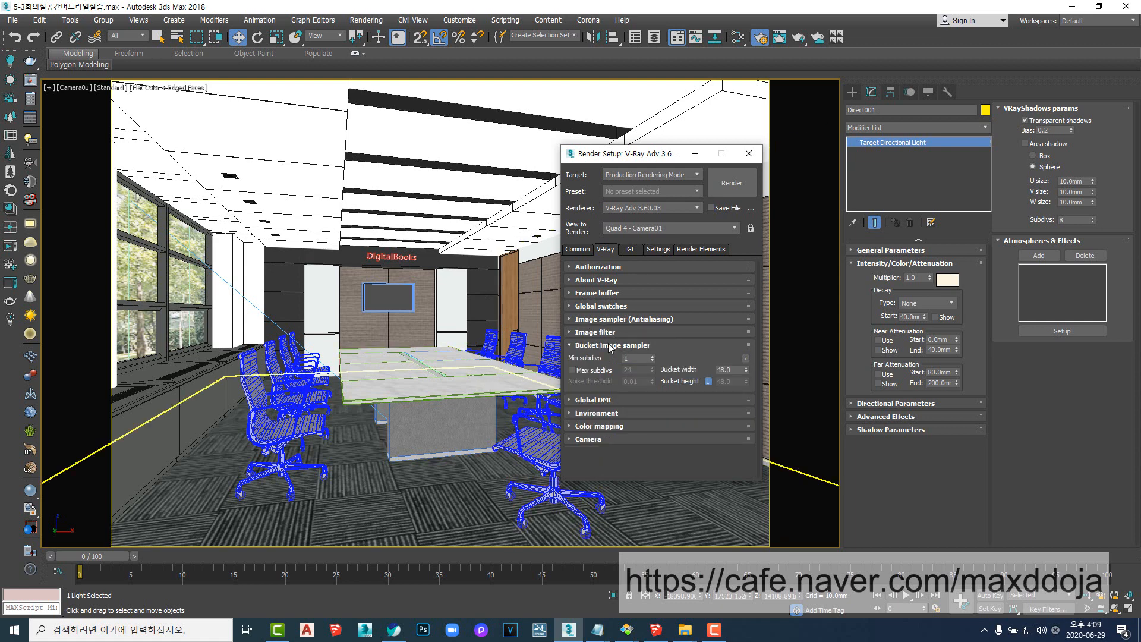
{"action": "left_click", "coordinate": [610, 344]}
{"action": "left_click", "coordinate": [597, 372]}
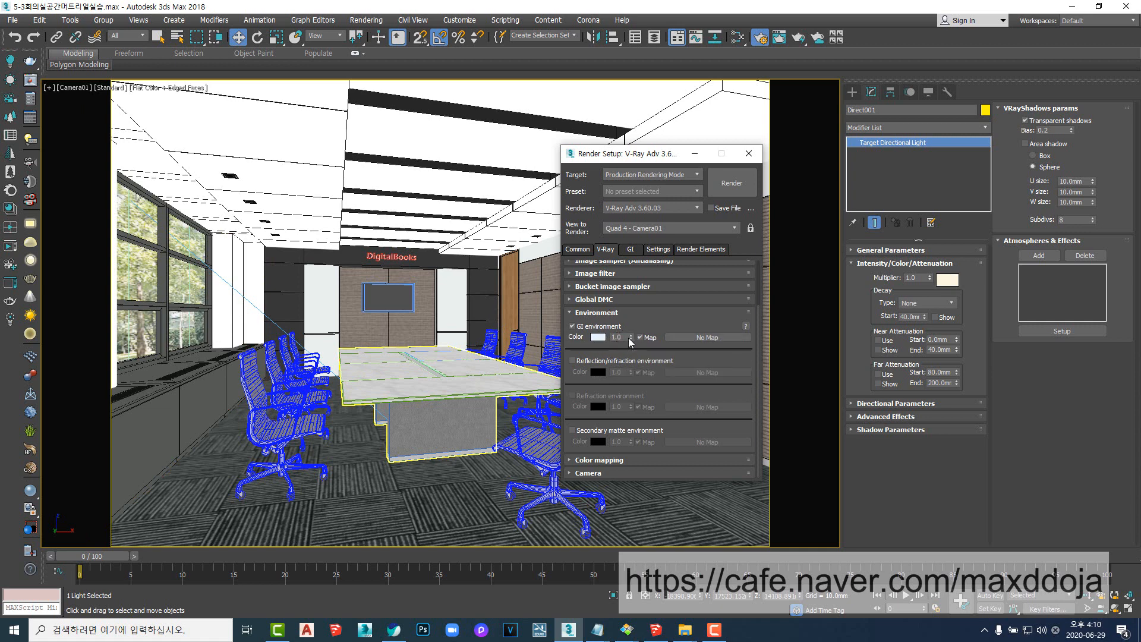
{"action": "left_click", "coordinate": [607, 337]}
{"action": "type", "text": "0"}
{"action": "key", "text": "Return"}
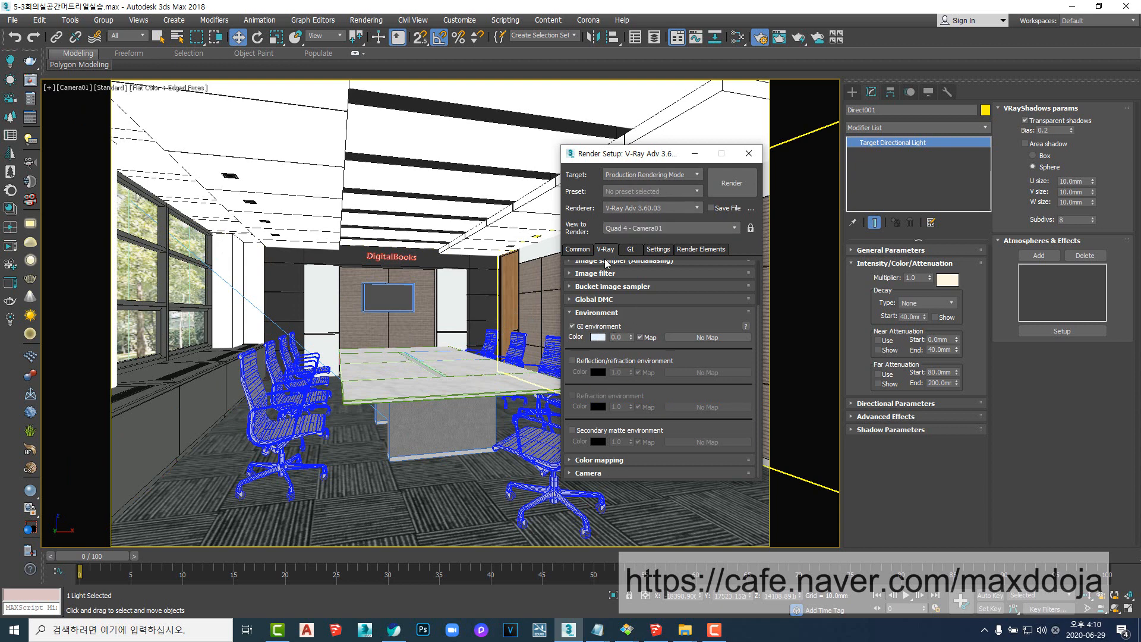
{"action": "left_click", "coordinate": [610, 314]}
- Review the global illumination engines, keeping Irradiance map as the primary engine and Light cache as the secondary engine
{"action": "left_click", "coordinate": [630, 250]}
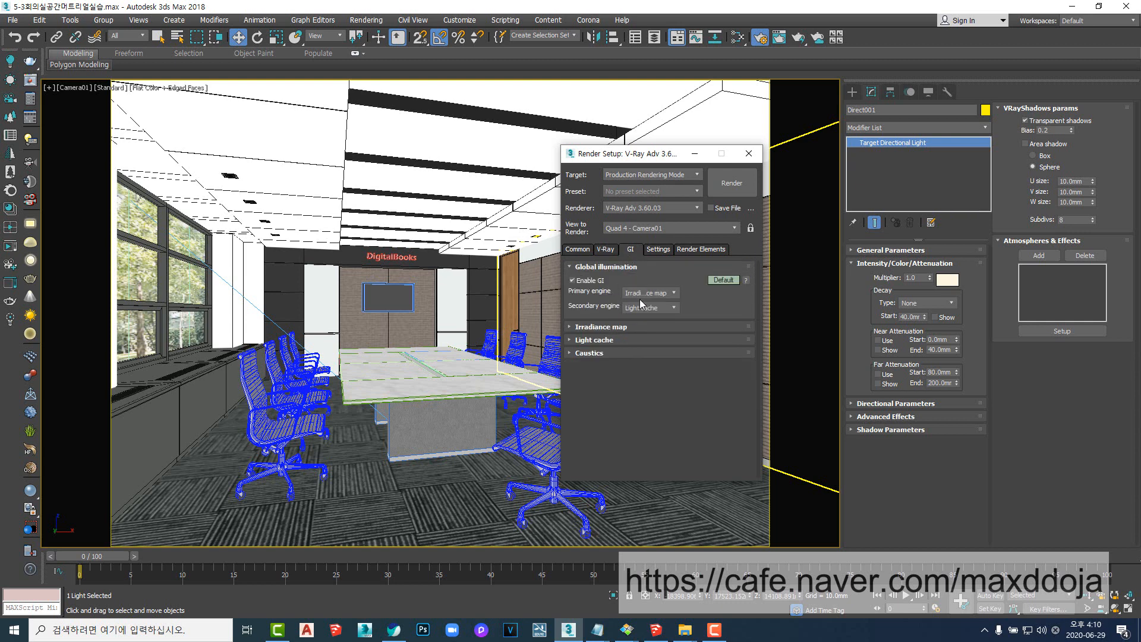
{"action": "left_click", "coordinate": [674, 294]}
{"action": "left_click", "coordinate": [594, 312]}
{"action": "left_click", "coordinate": [649, 310]}
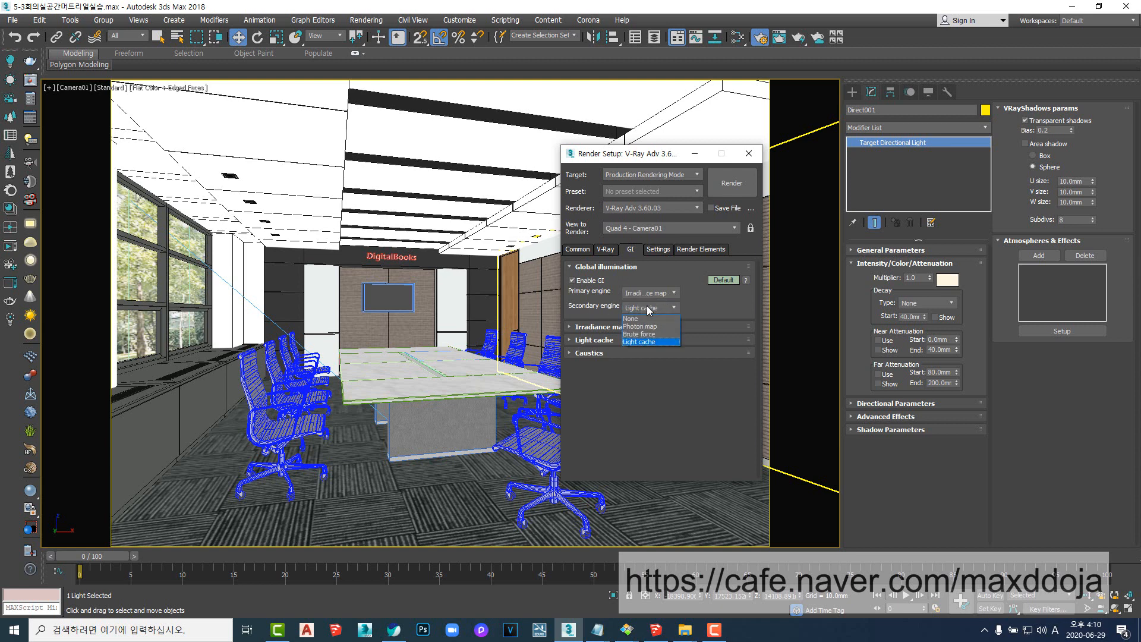
{"action": "left_click", "coordinate": [640, 343]}
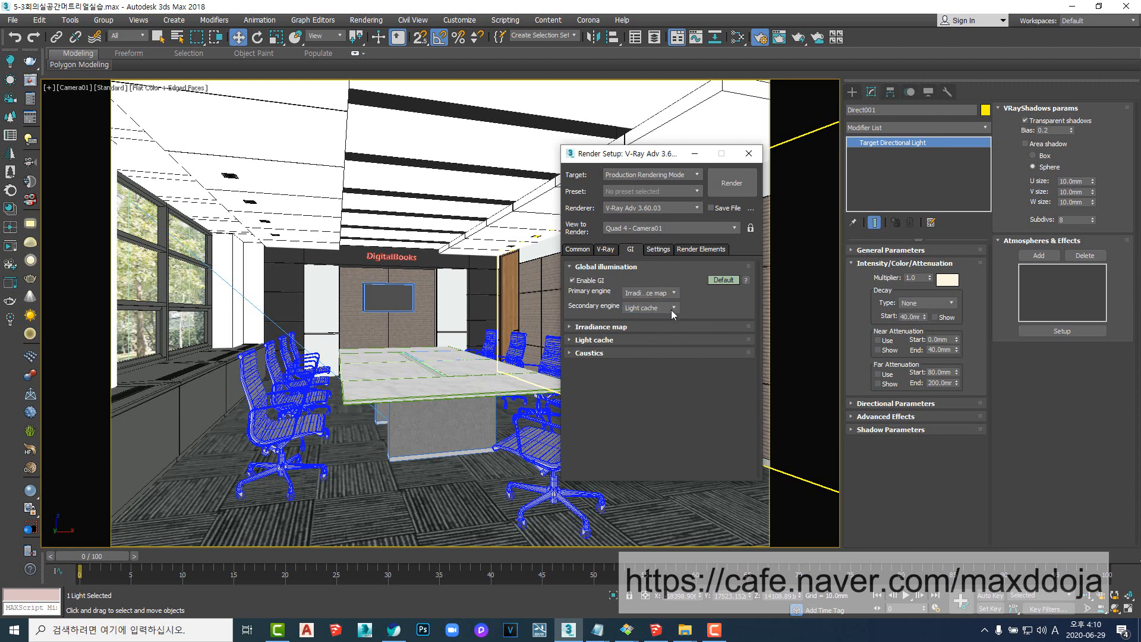
- Enable GI ambient occlusion with amount 0.4, radius 500 mm and 16 subdivs, and return global illumination to Default mode
{"action": "left_click", "coordinate": [725, 280]}
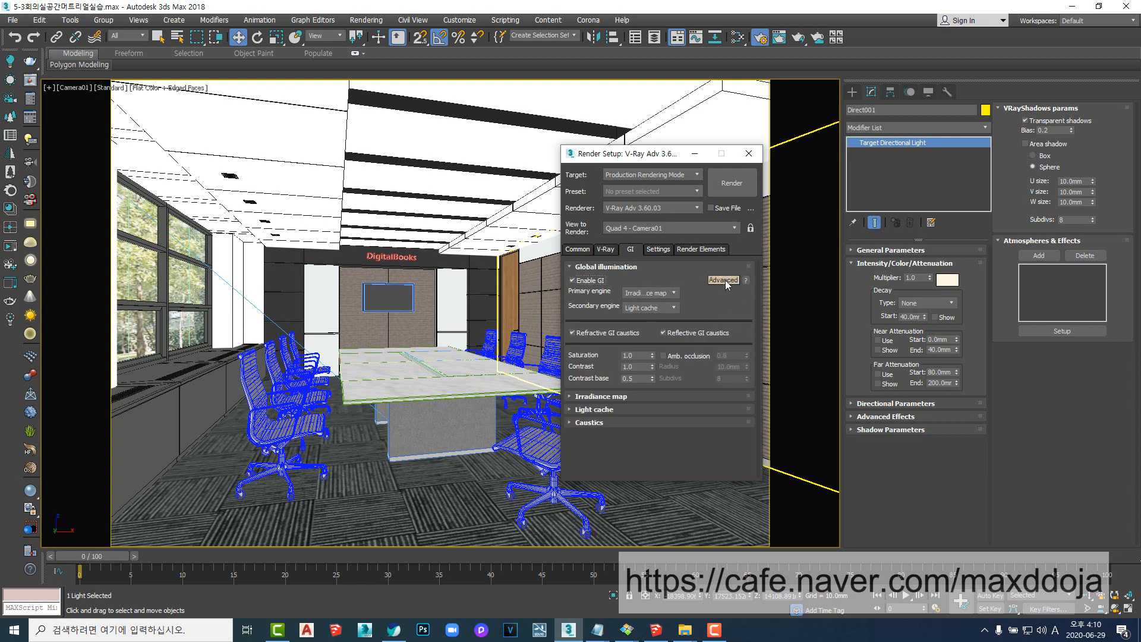
{"action": "left_click", "coordinate": [664, 356]}
{"action": "type", "text": "0"}
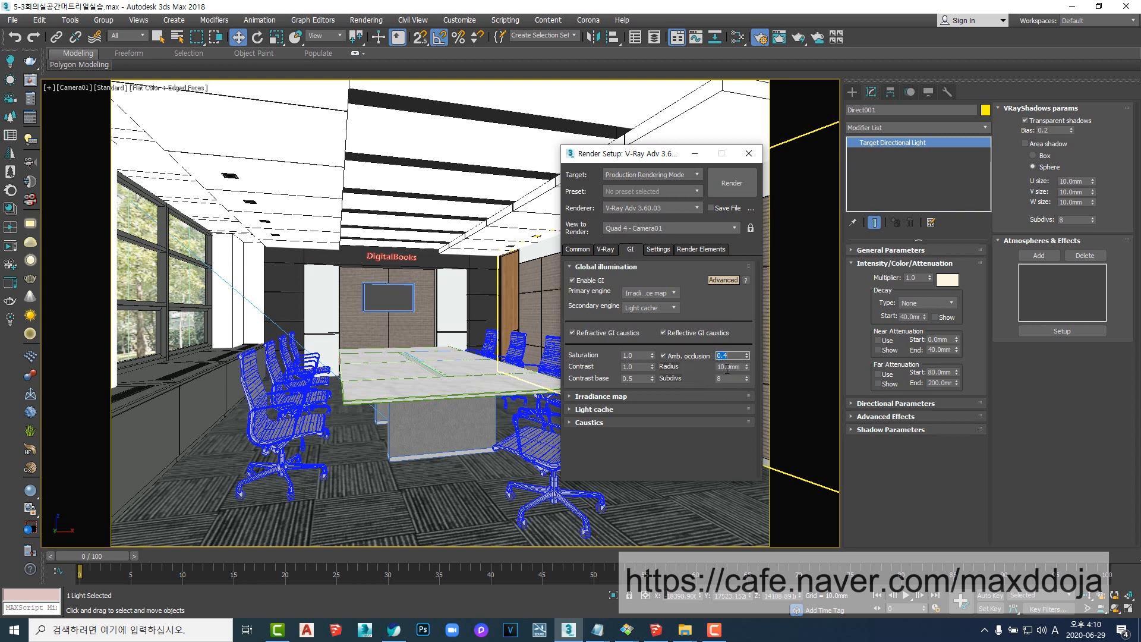
{"action": "left_click", "coordinate": [726, 368]}
{"action": "type", "text": "500"}
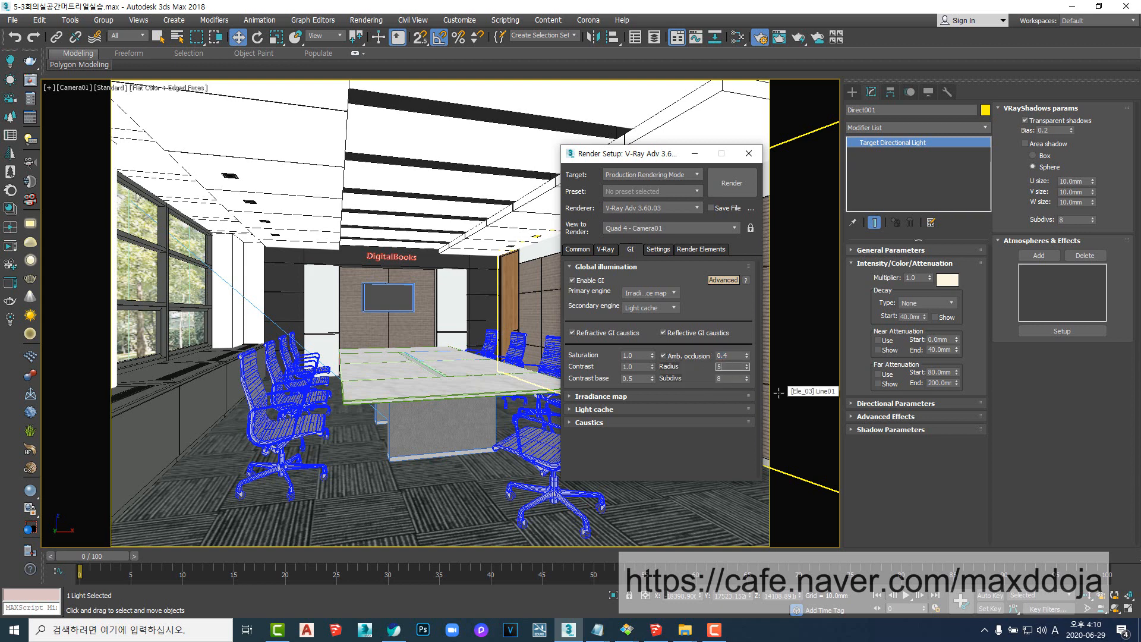
{"action": "key", "text": "Return"}
{"action": "left_click", "coordinate": [721, 380]}
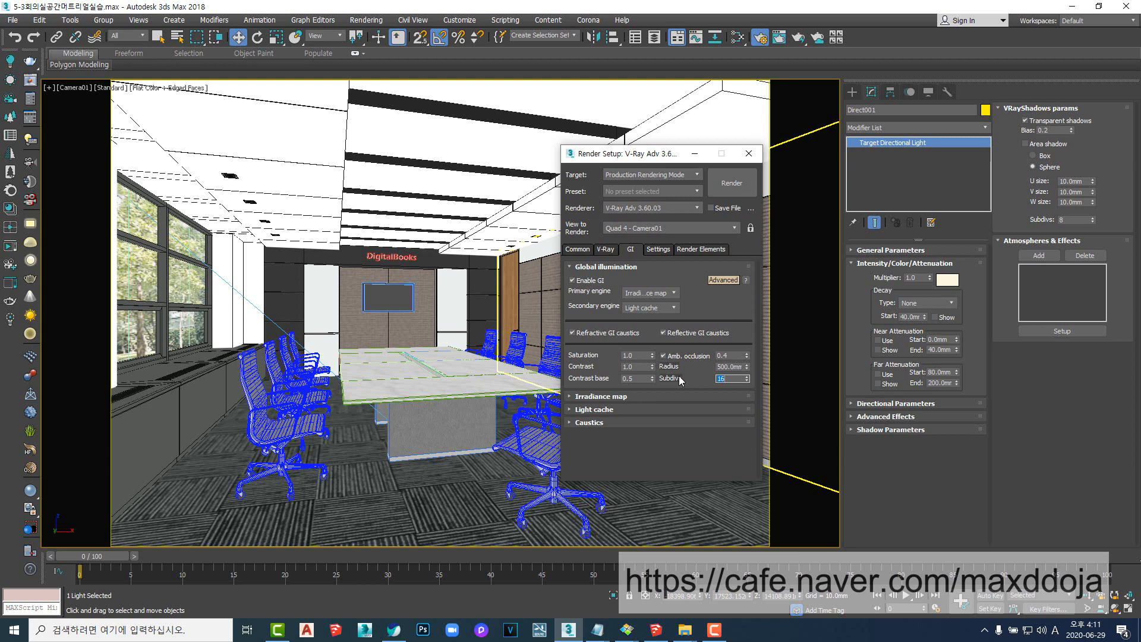
{"action": "left_click", "coordinate": [725, 280]}
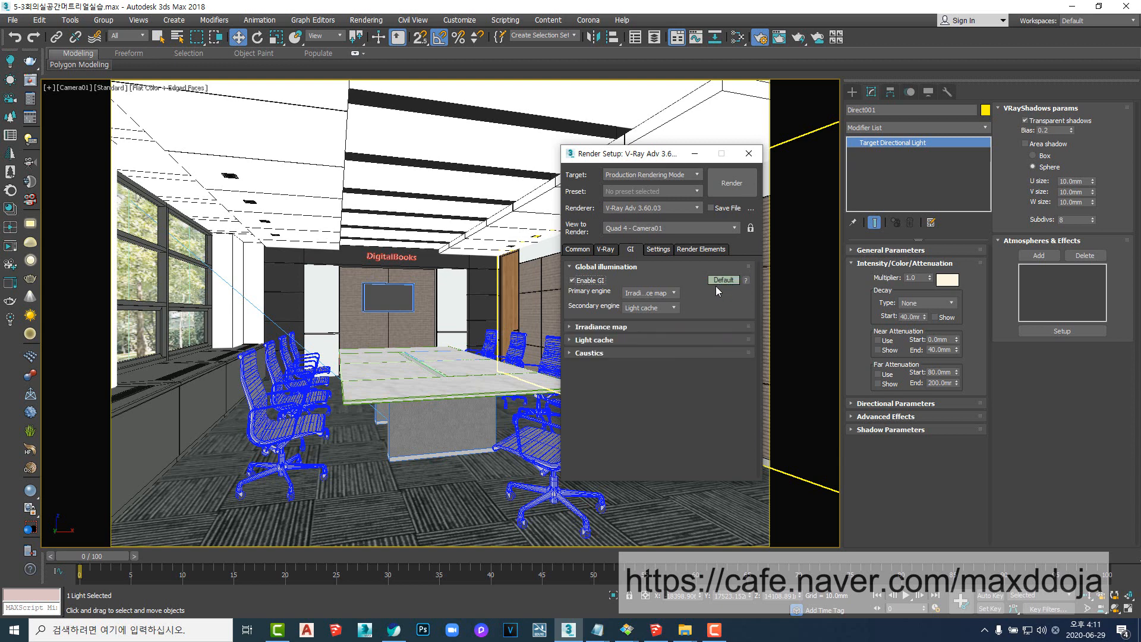
- Switch the irradiance map to the Custom preset with a min rate of -4, and lower its max rate
{"action": "left_click", "coordinate": [611, 327]}
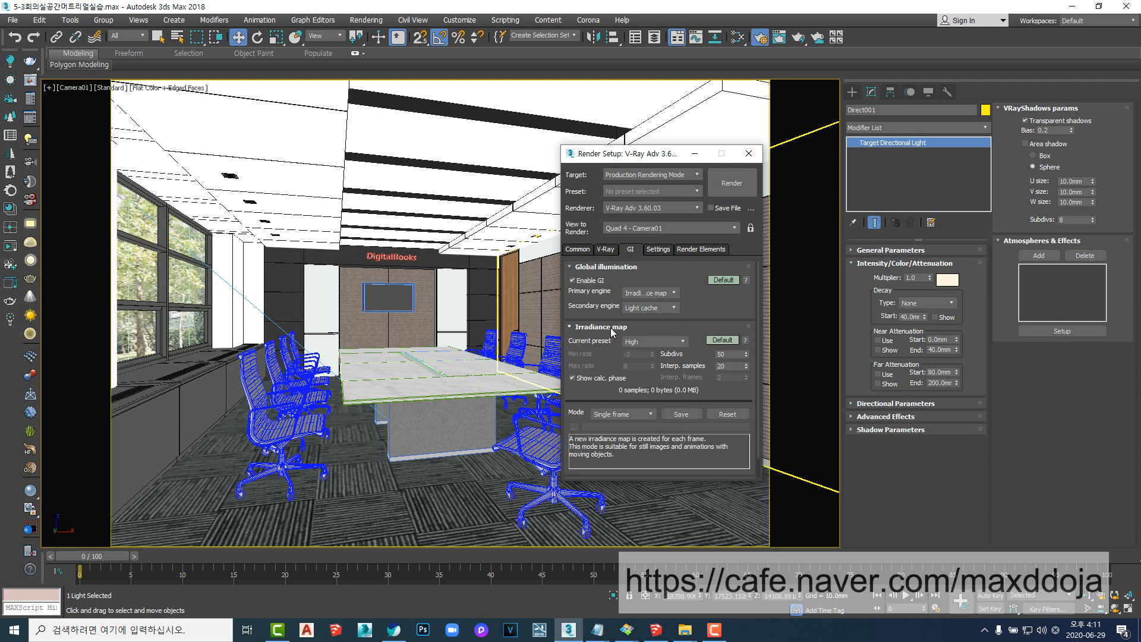
{"action": "left_click", "coordinate": [659, 344]}
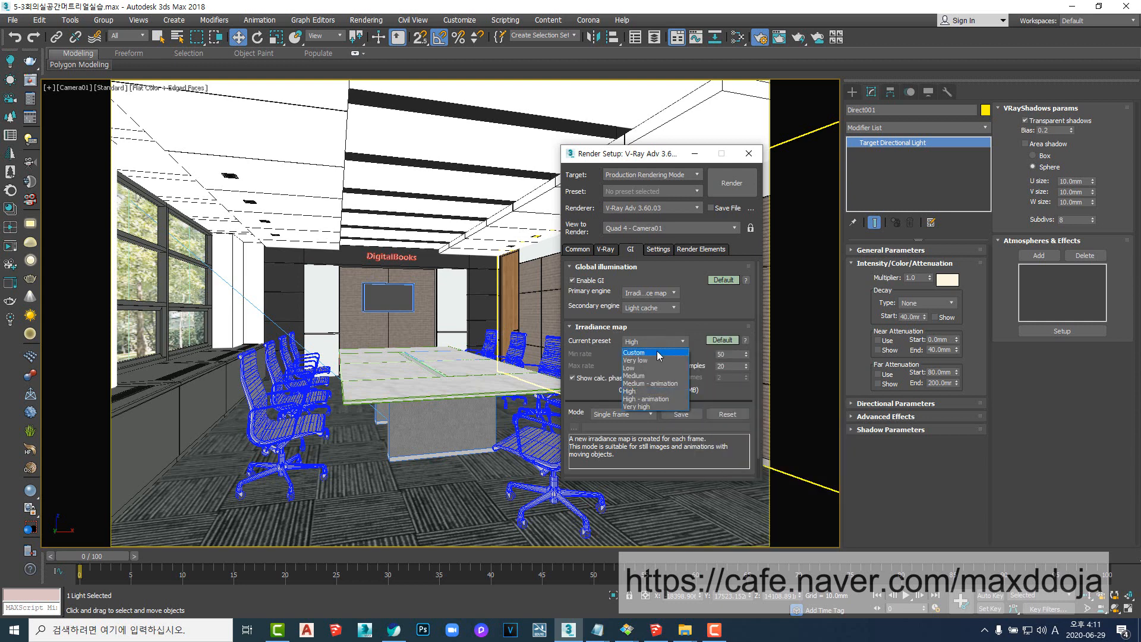
{"action": "left_click", "coordinate": [658, 352]}
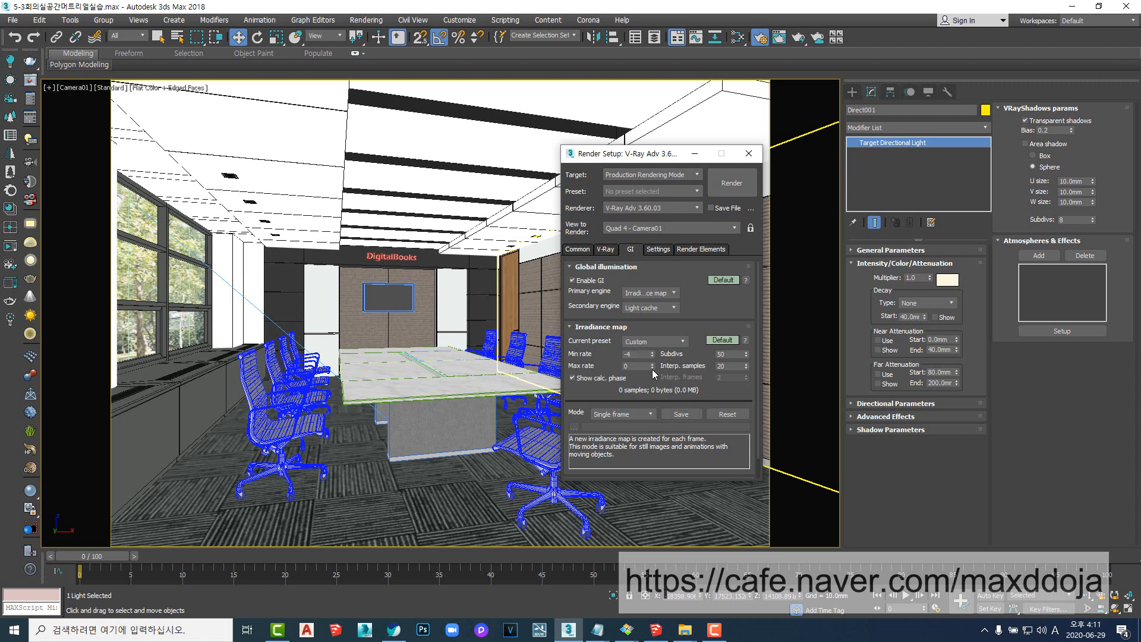
{"action": "left_click", "coordinate": [652, 368]}
{"action": "left_click", "coordinate": [652, 368]}
{"action": "double_click", "coordinate": [721, 366]}
{"action": "left_click", "coordinate": [603, 326]}
- Set the light cache subdivs to 500 and collapse the global illumination and light cache settings
{"action": "left_click", "coordinate": [612, 340]}
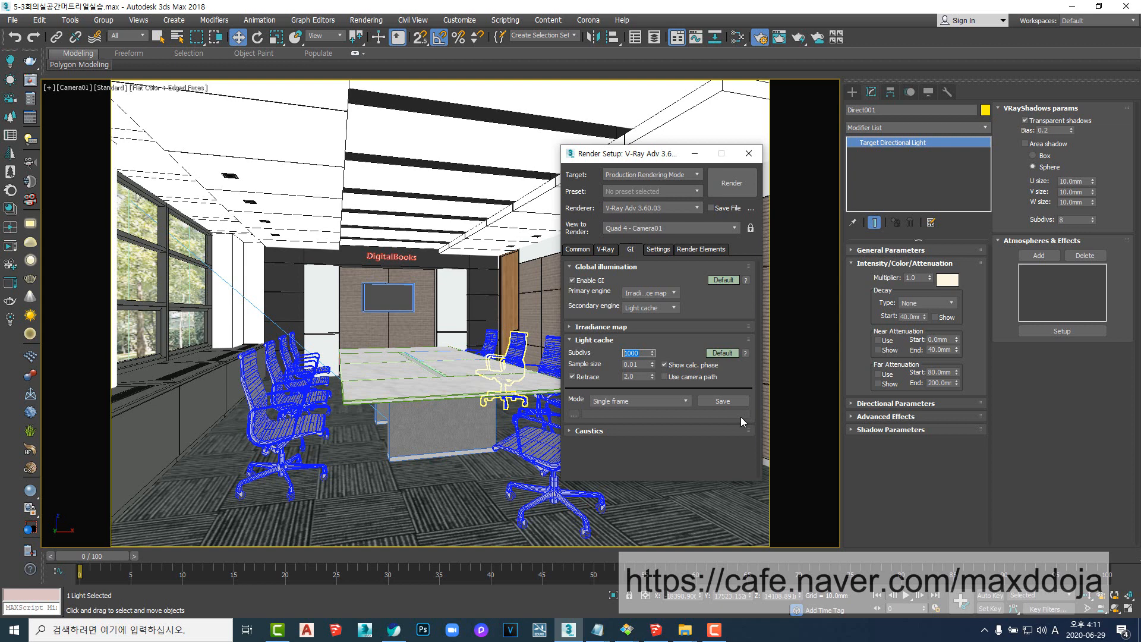
{"action": "type", "text": "5"}
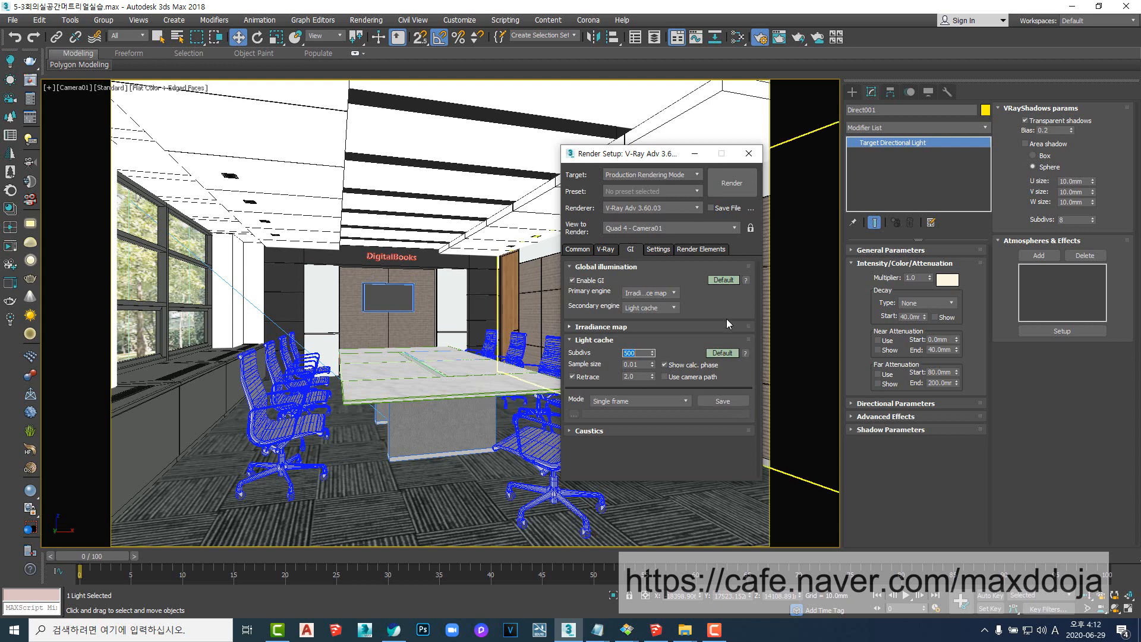
{"action": "left_click", "coordinate": [606, 253]}
{"action": "left_click", "coordinate": [628, 251]}
{"action": "left_click", "coordinate": [604, 249]}
{"action": "left_click", "coordinate": [625, 254]}
{"action": "left_click", "coordinate": [614, 267]}
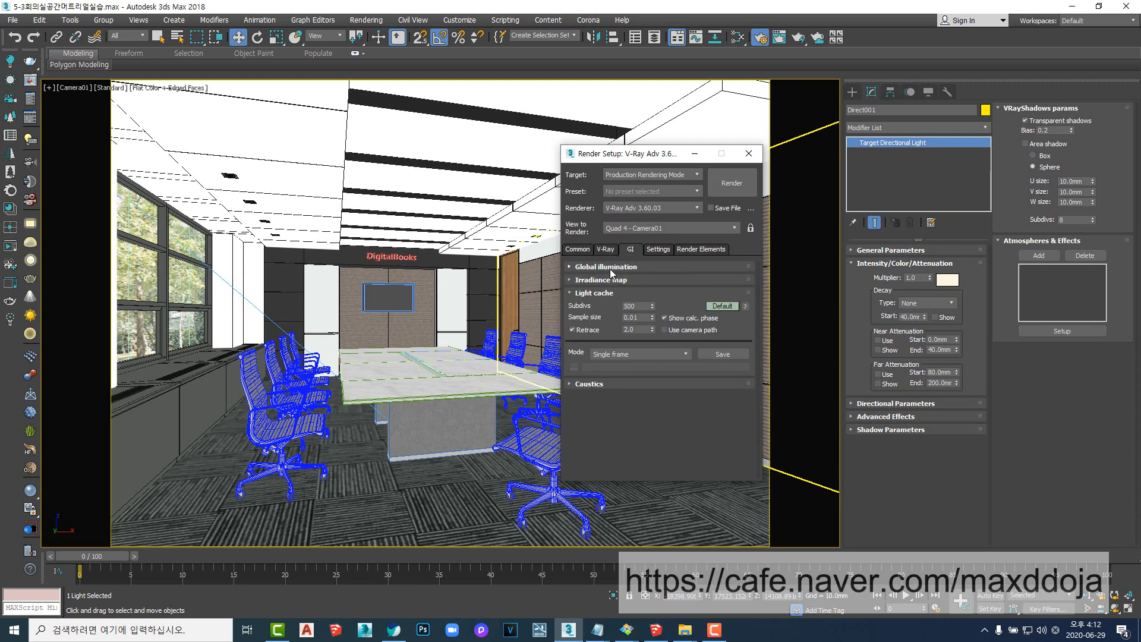
{"action": "left_click", "coordinate": [613, 293]}
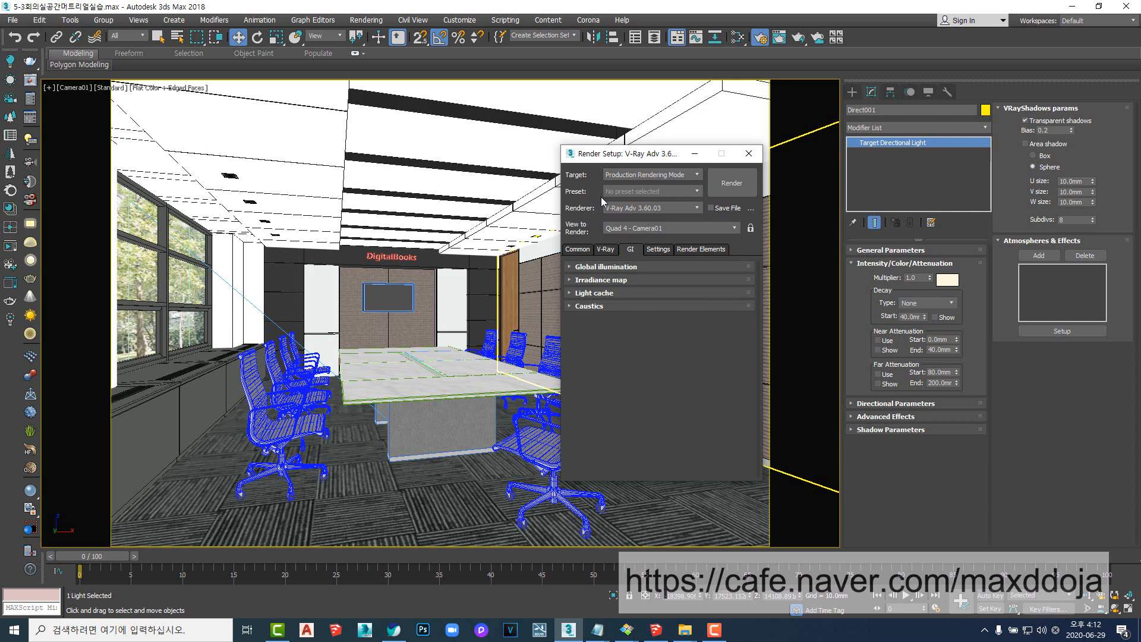
- Save the render settings as a preset with all categories, overwriting Test_One.rps on the desktop
{"action": "left_click", "coordinate": [639, 192]}
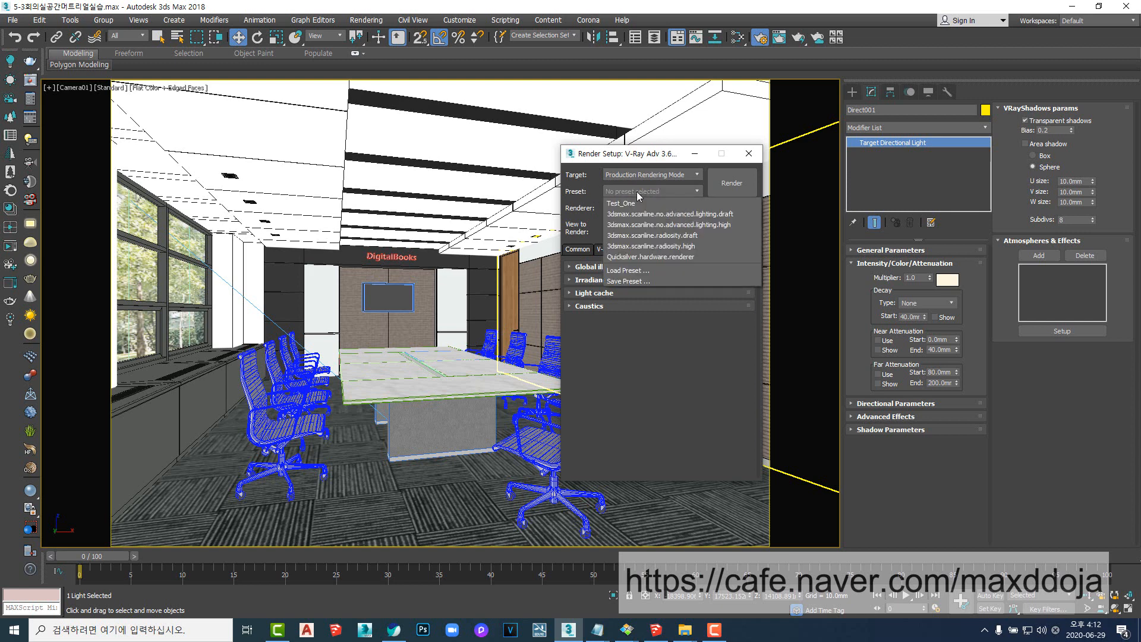
{"action": "left_click", "coordinate": [633, 282]}
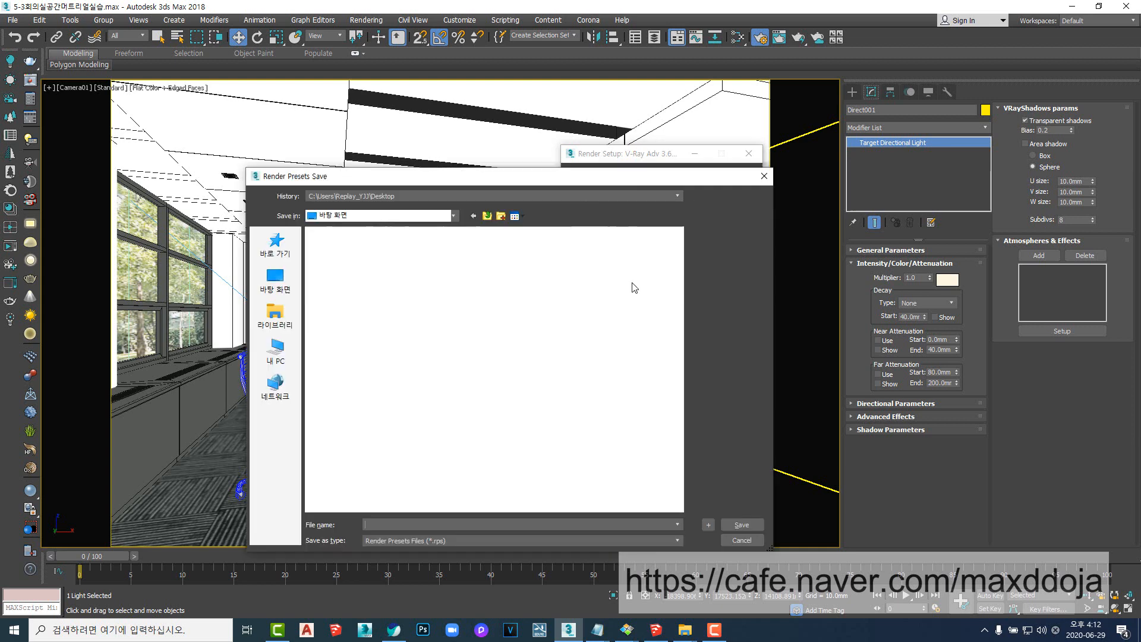
{"action": "left_click", "coordinate": [400, 351]}
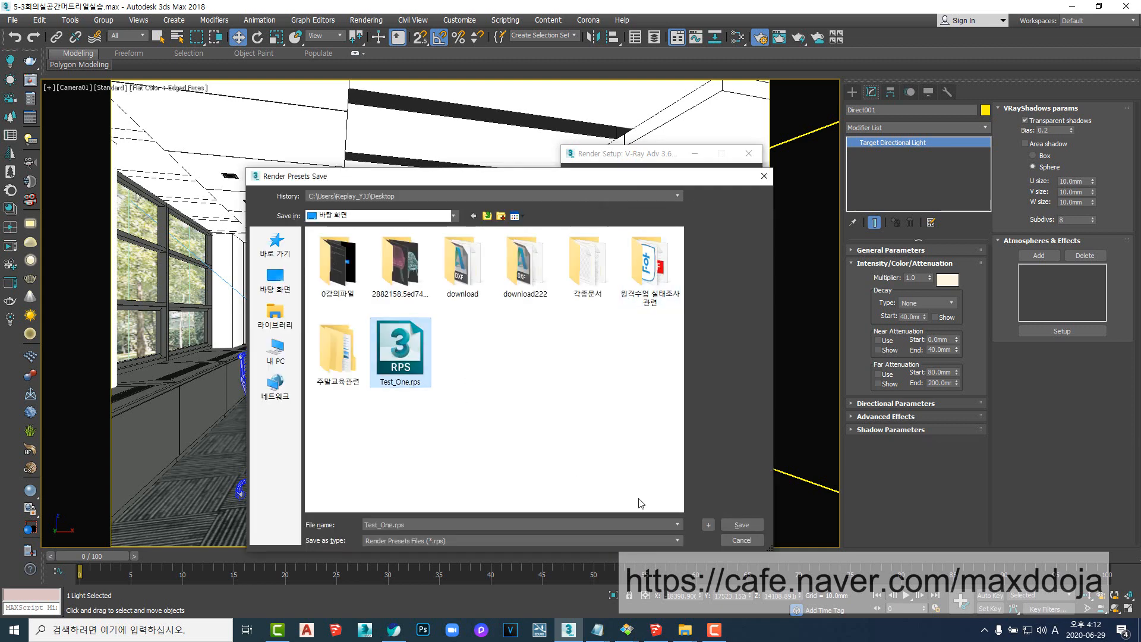
{"action": "left_click", "coordinate": [741, 525]}
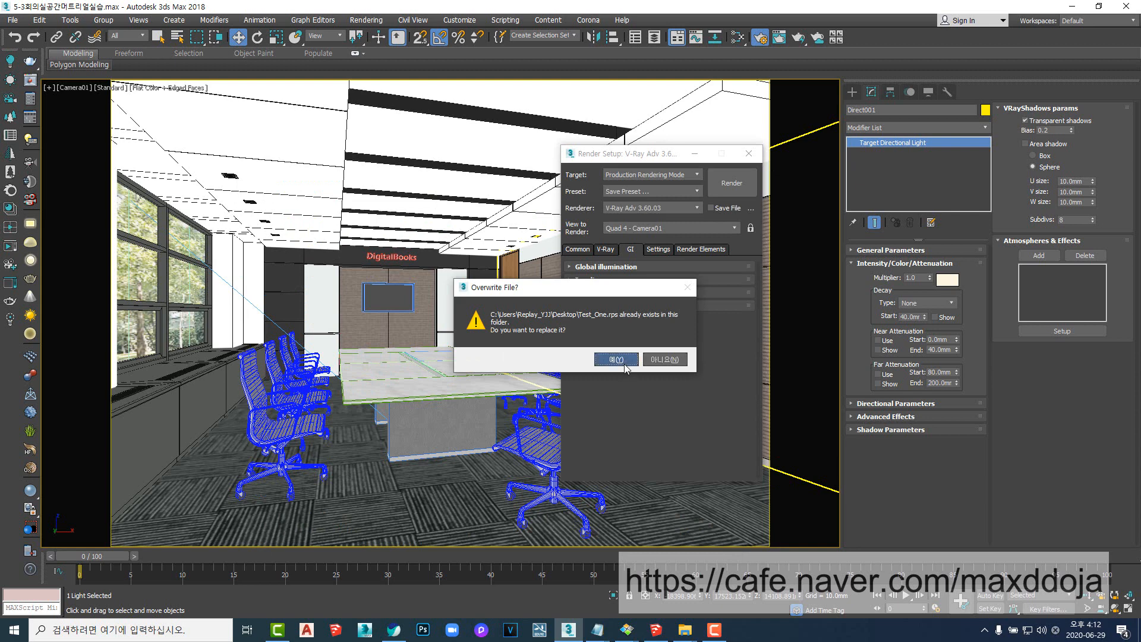
{"action": "left_click", "coordinate": [616, 359]}
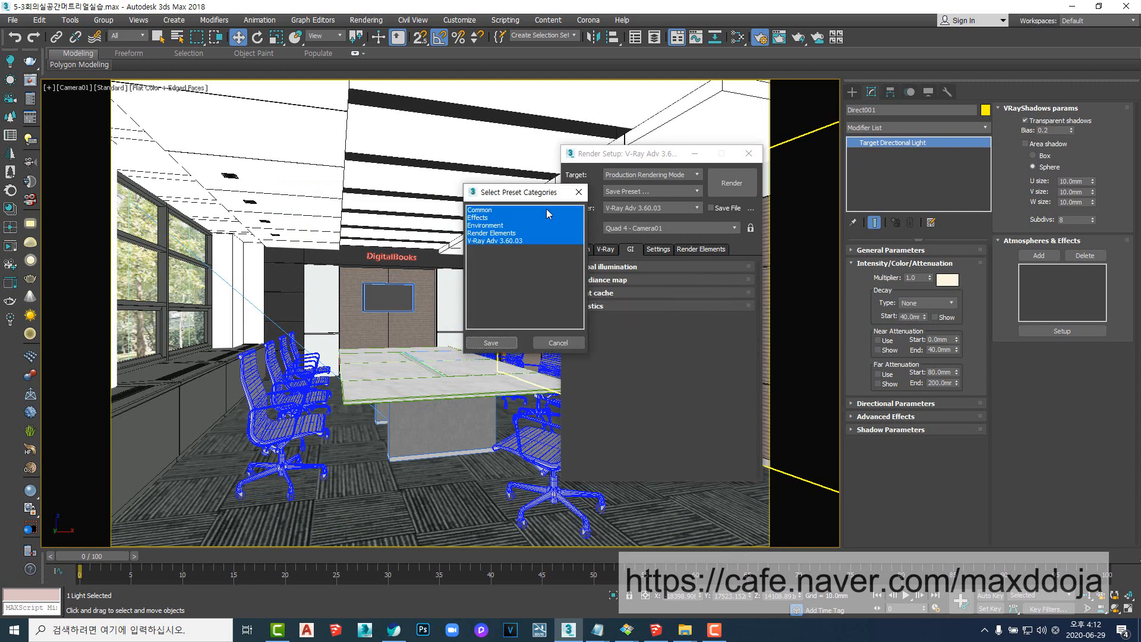
{"action": "left_click", "coordinate": [491, 343]}
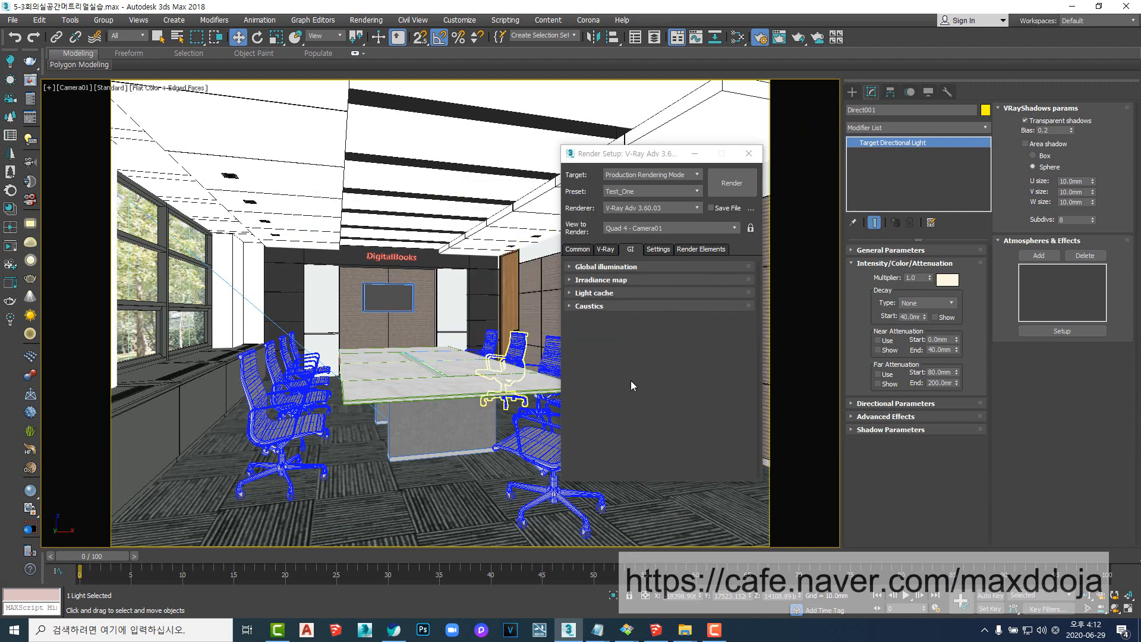
- Load the Test_One.rps render preset from the desktop with all its categories
{"action": "left_click", "coordinate": [656, 194]}
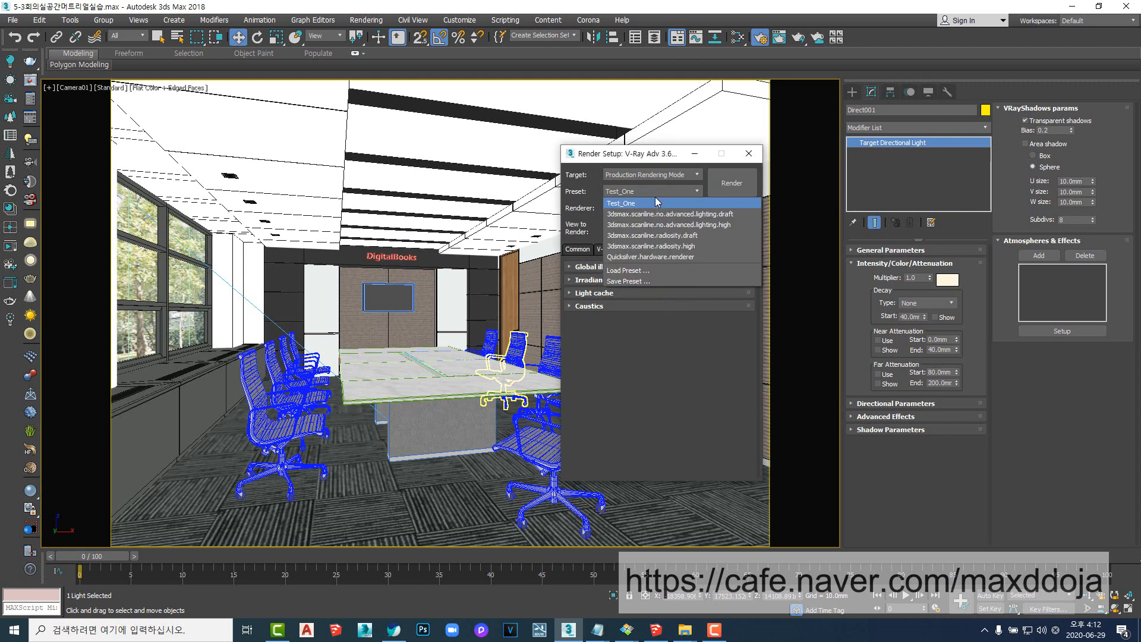
{"action": "left_click", "coordinate": [642, 271]}
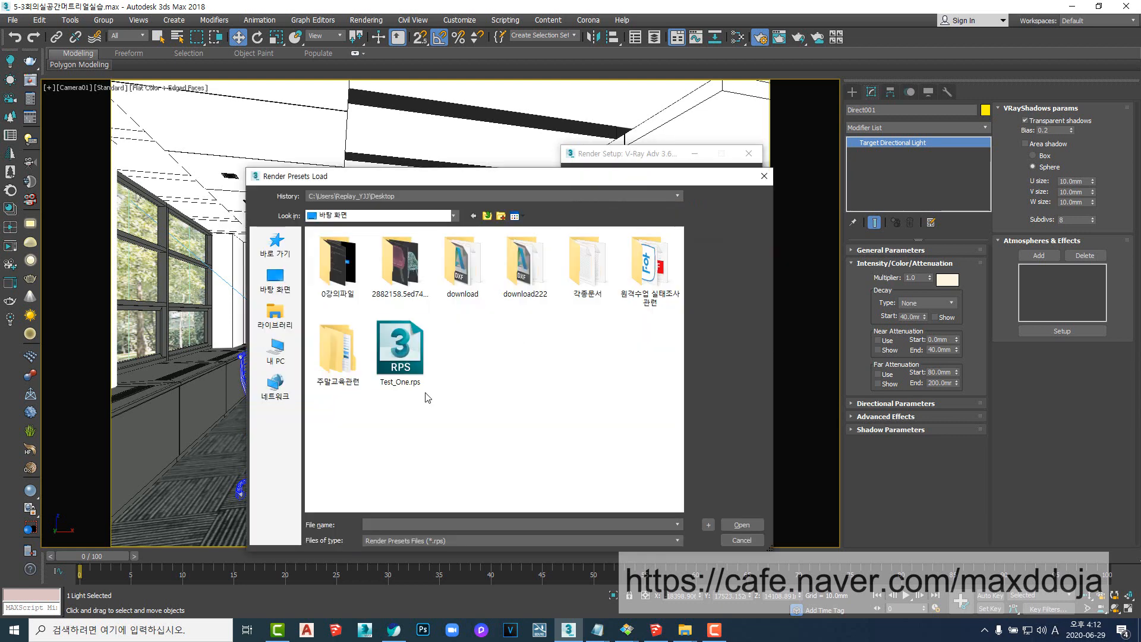
{"action": "left_click", "coordinate": [398, 372]}
{"action": "left_click", "coordinate": [741, 525]}
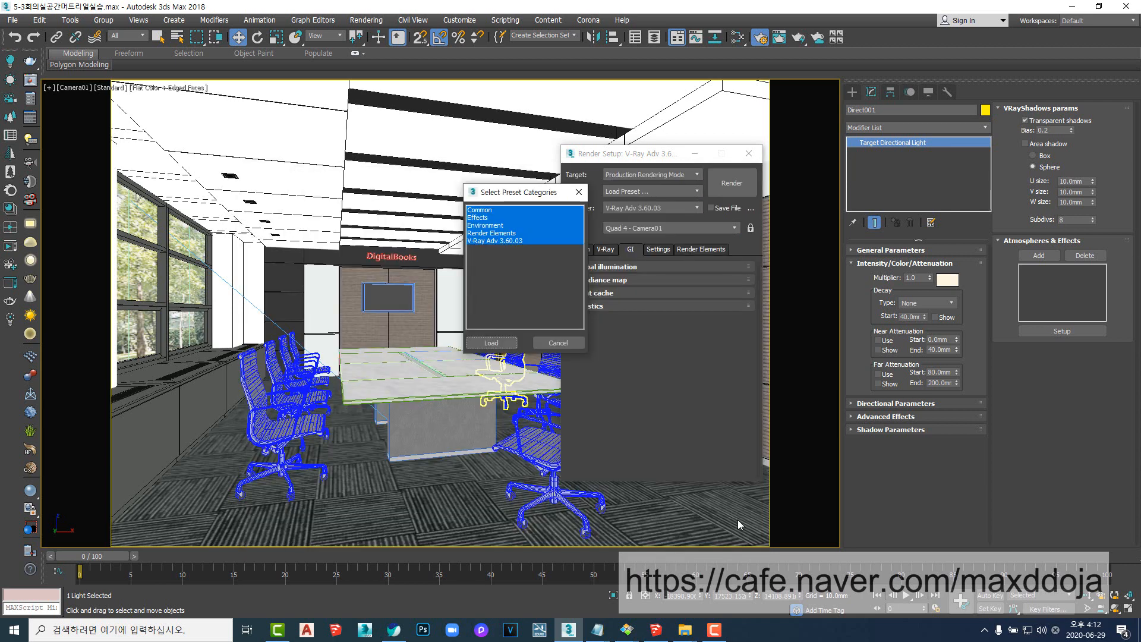
{"action": "left_click", "coordinate": [506, 345]}
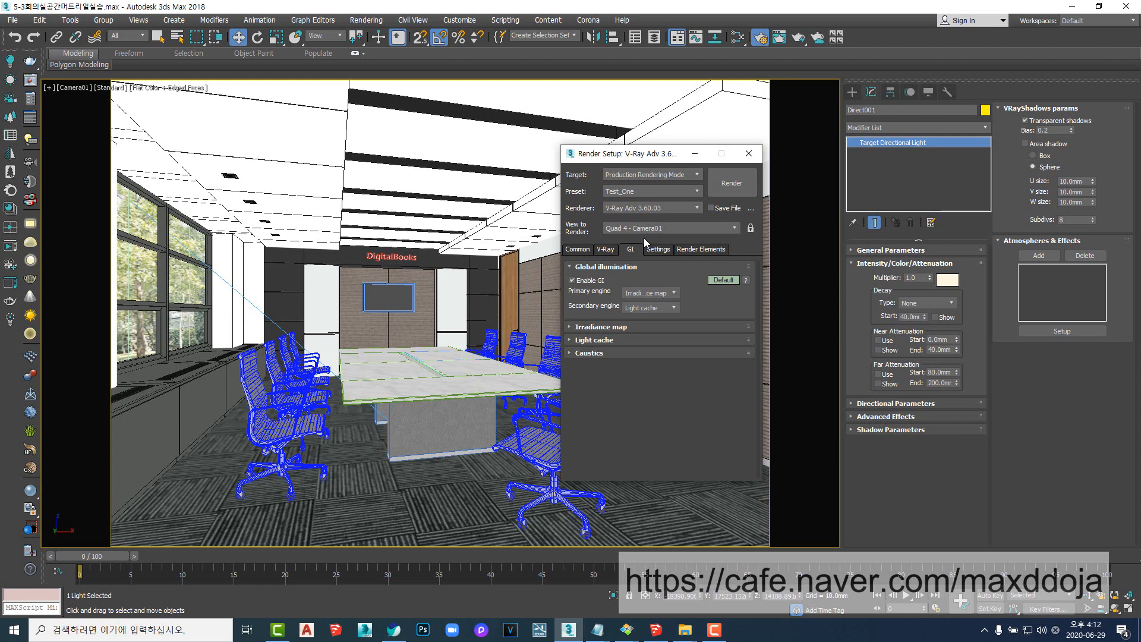
- Reset the render settings by switching the renderer to Scanline Renderer and back to V-Ray Adv 3.60.03, and check the V-Ray and GI settings
{"action": "left_click", "coordinate": [644, 207]}
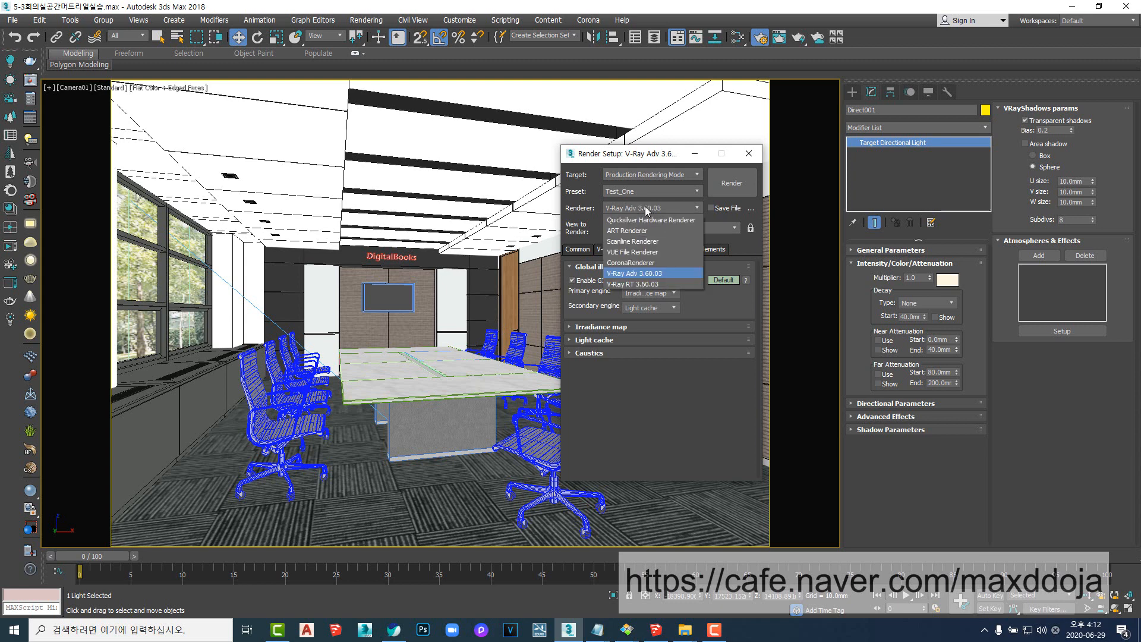
{"action": "left_click", "coordinate": [629, 242]}
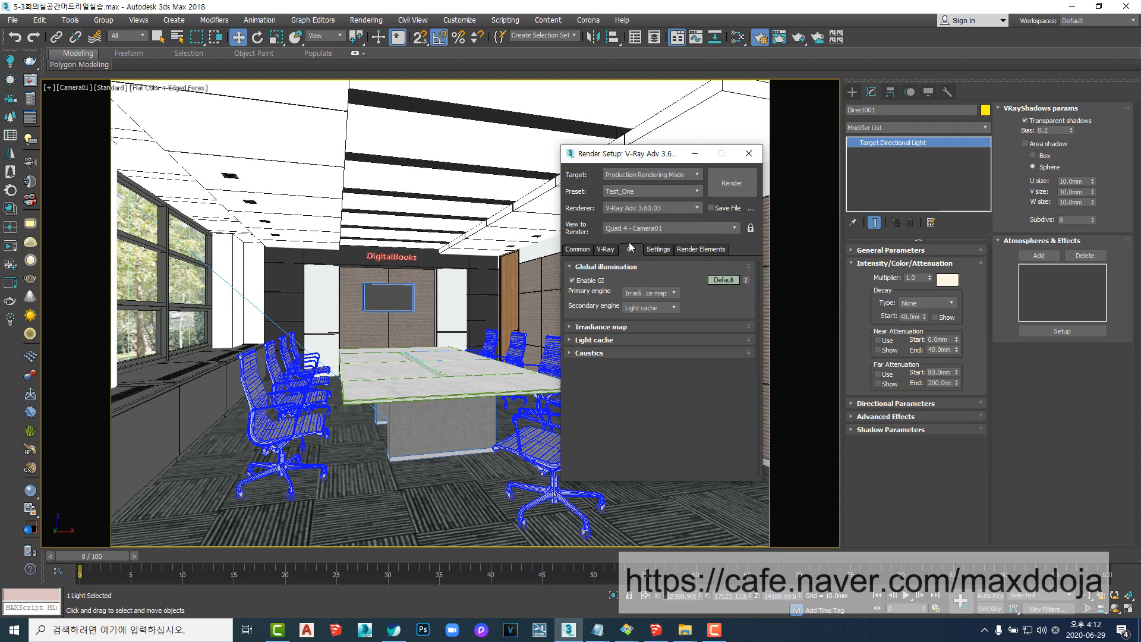
{"action": "left_click", "coordinate": [631, 211]}
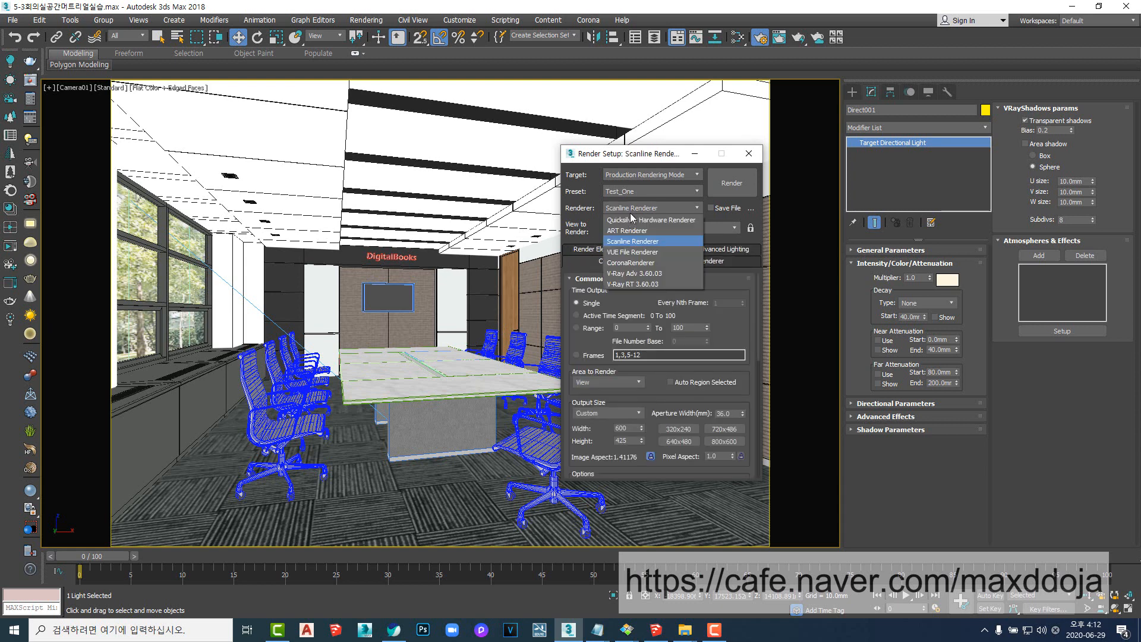
{"action": "left_click", "coordinate": [633, 274]}
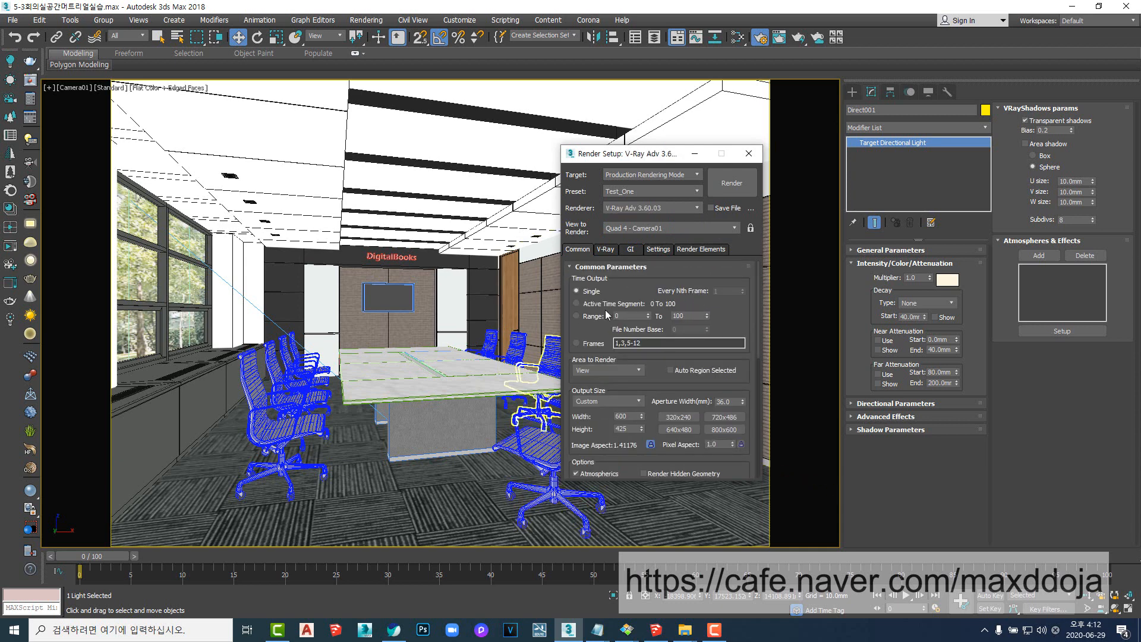
{"action": "left_click", "coordinate": [604, 251]}
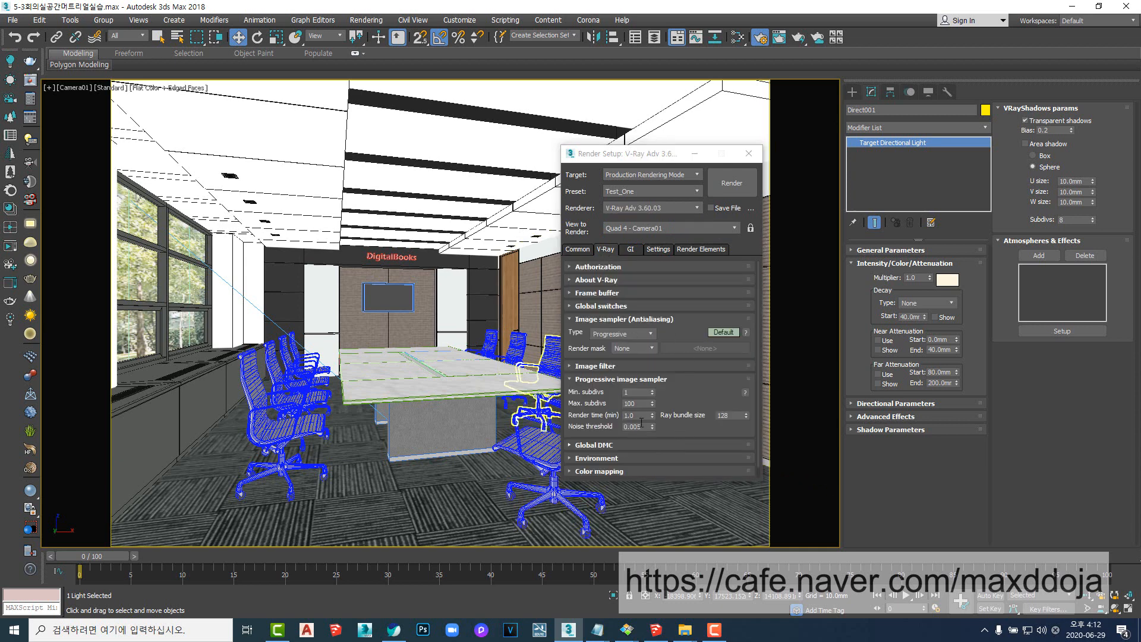
{"action": "left_click", "coordinate": [629, 251]}
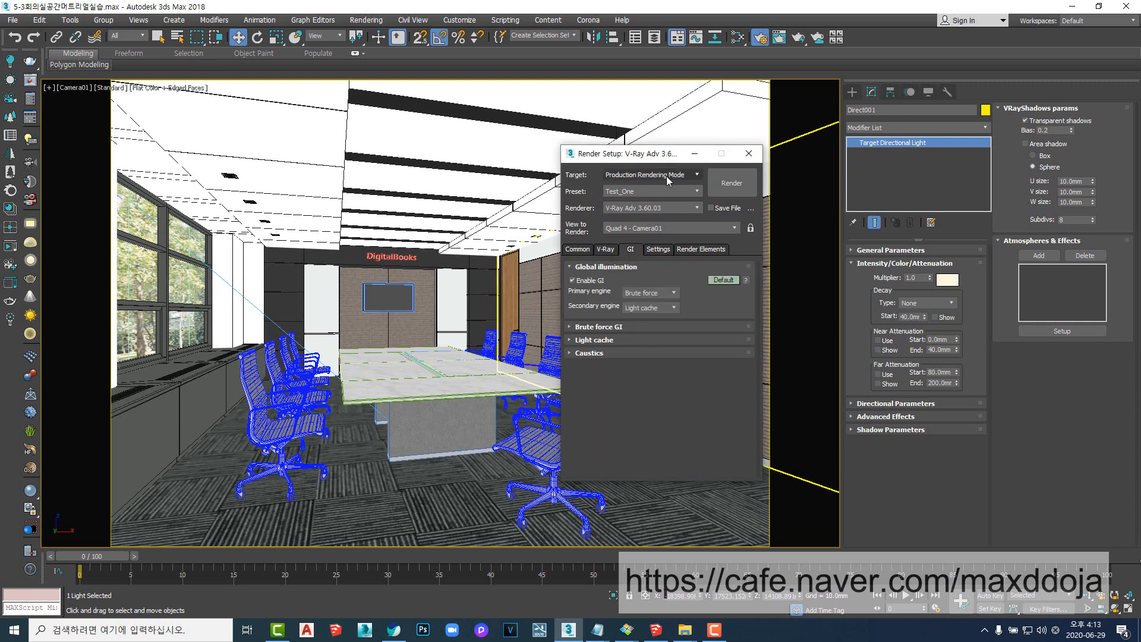
- Load the Test_One.rps render preset from the desktop with all categories to restore the V-Ray settings
{"action": "left_click", "coordinate": [662, 193]}
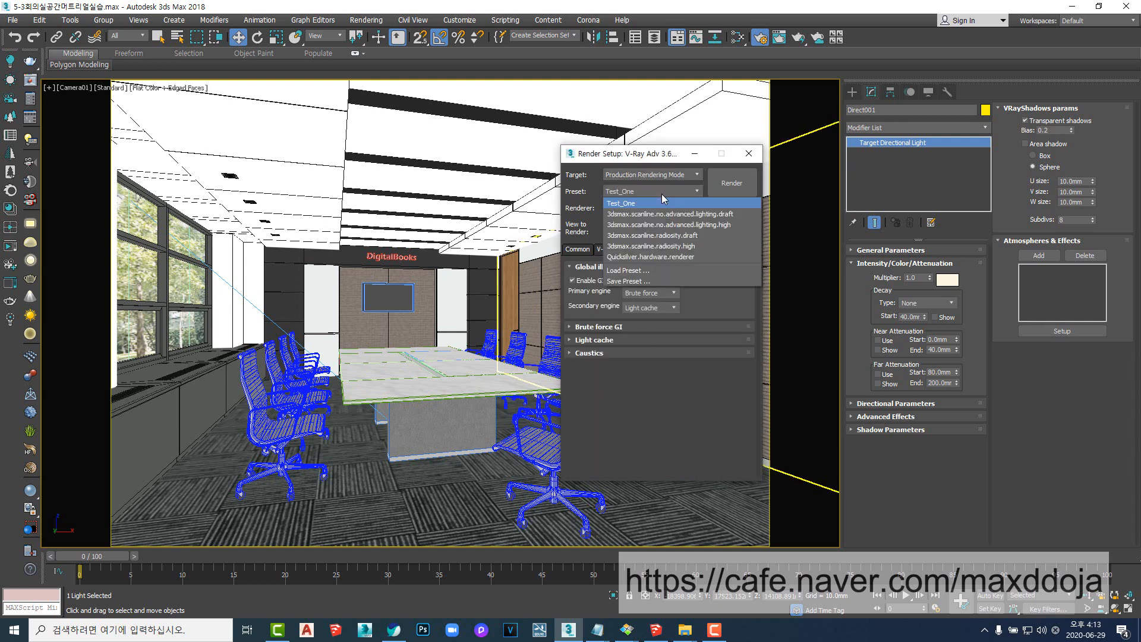
{"action": "left_click", "coordinate": [635, 270]}
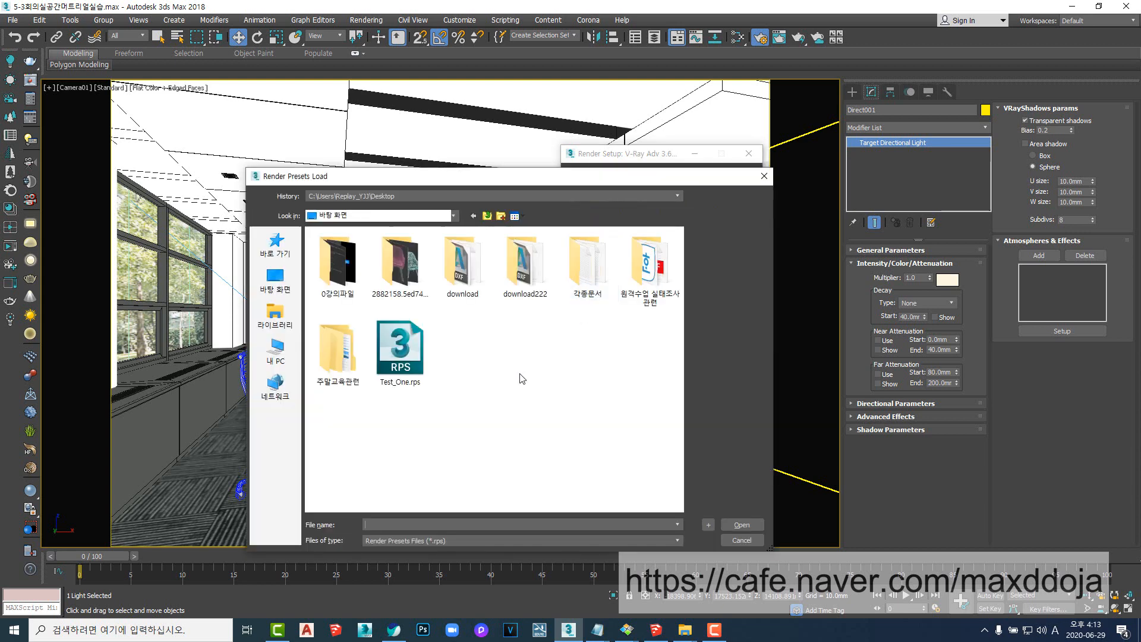
{"action": "left_click", "coordinate": [405, 351]}
{"action": "left_click", "coordinate": [746, 526]}
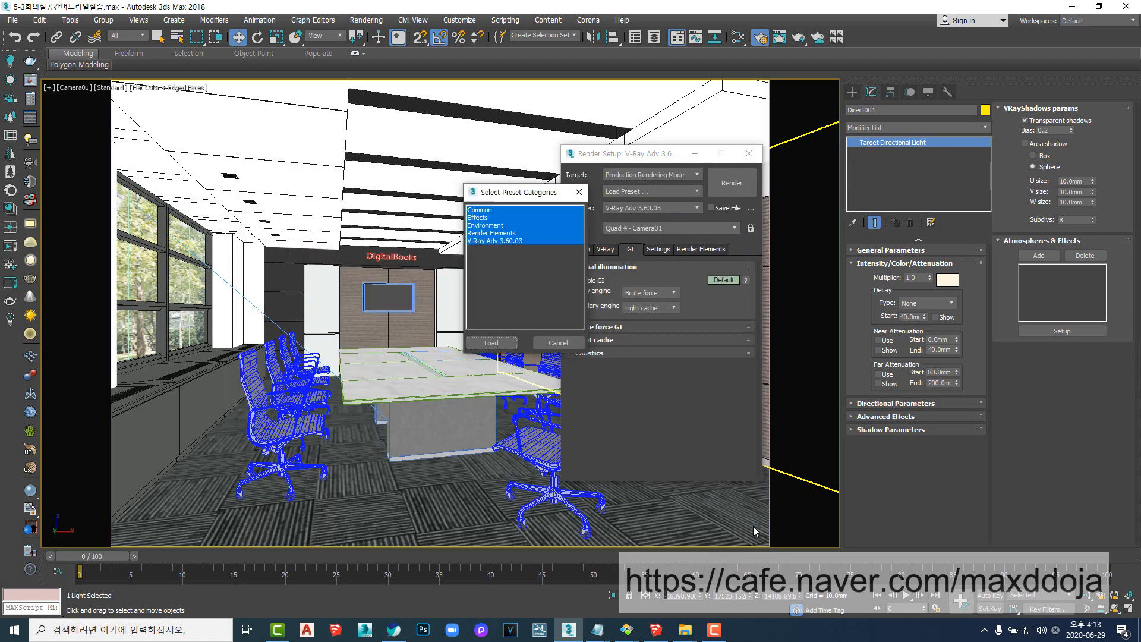
{"action": "left_click", "coordinate": [491, 343]}
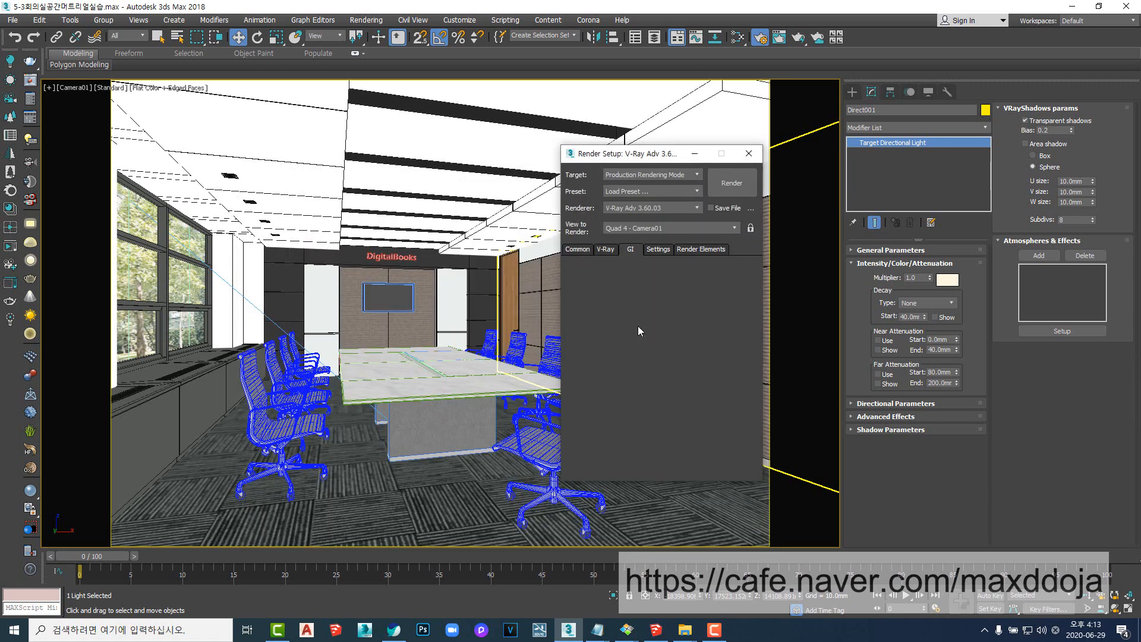
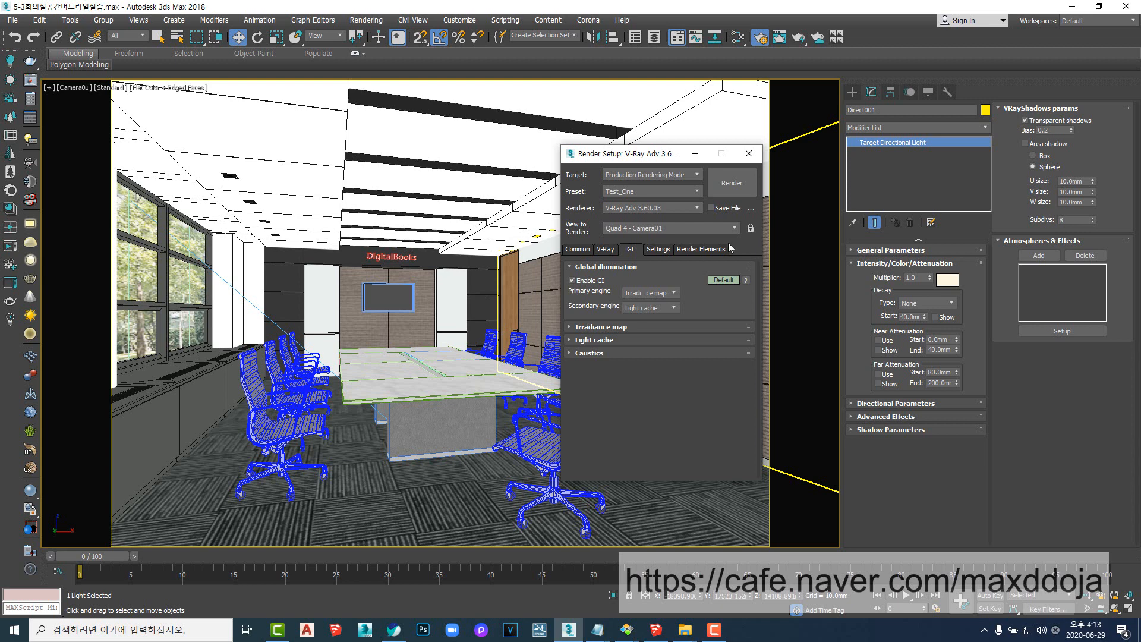
- Test-render the Camera01 view with the loaded preset, and close the frame buffer and render setup
{"action": "left_click", "coordinate": [737, 187]}
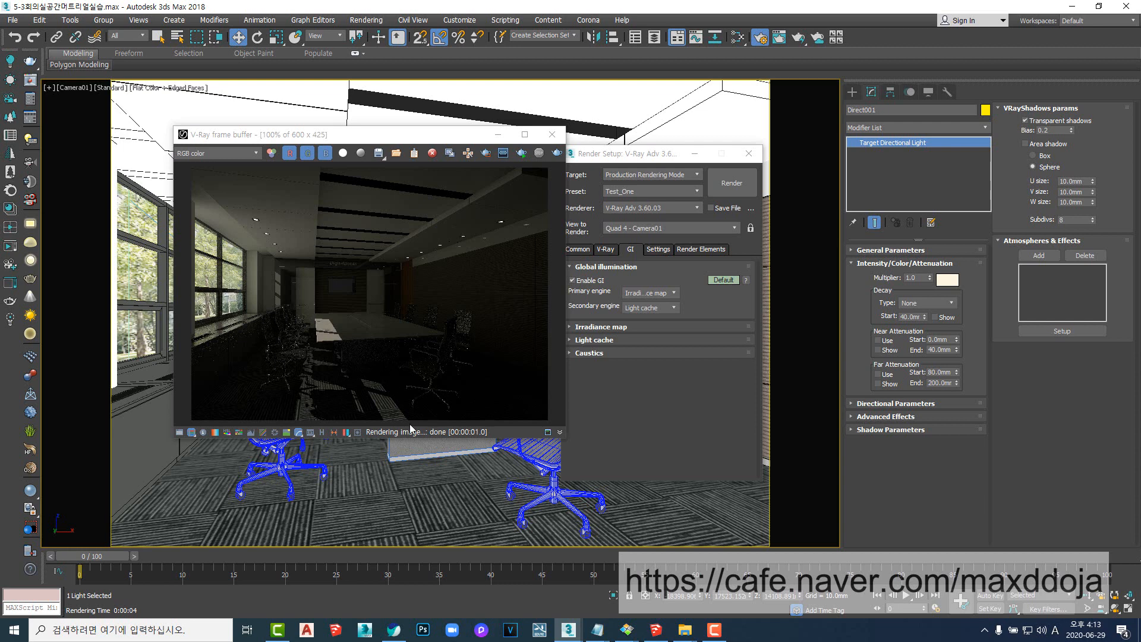
{"action": "left_click", "coordinate": [552, 134]}
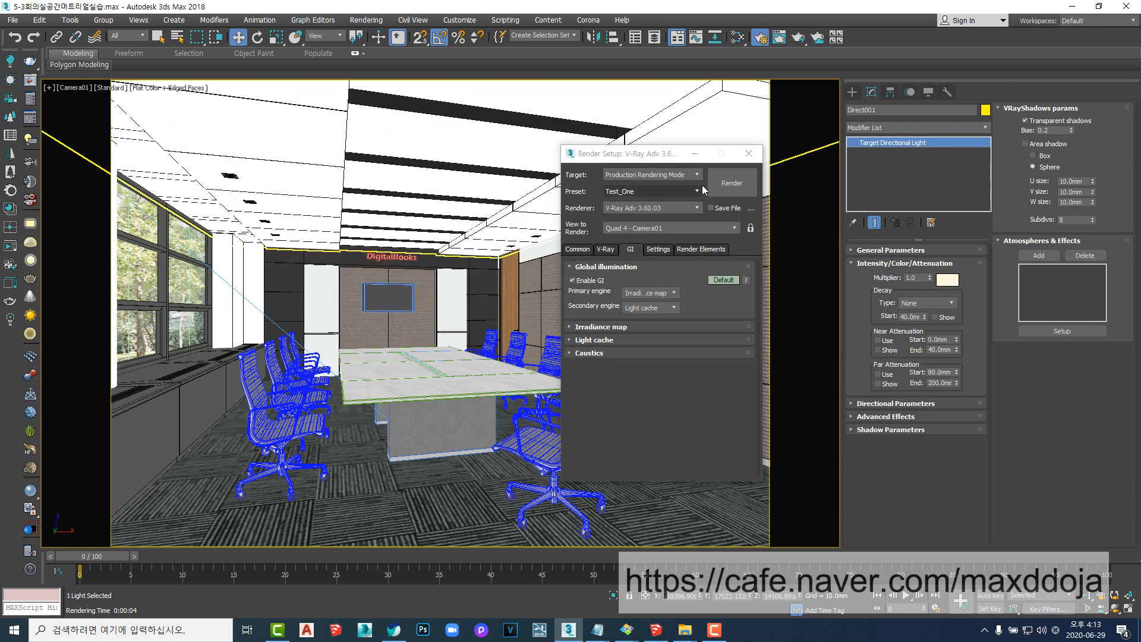
{"action": "left_click", "coordinate": [750, 156]}
- Lower the directional light outside the windows, shift it in plan, and return to the Camera01 view
{"action": "key", "text": "t"}
{"action": "key", "text": "z"}
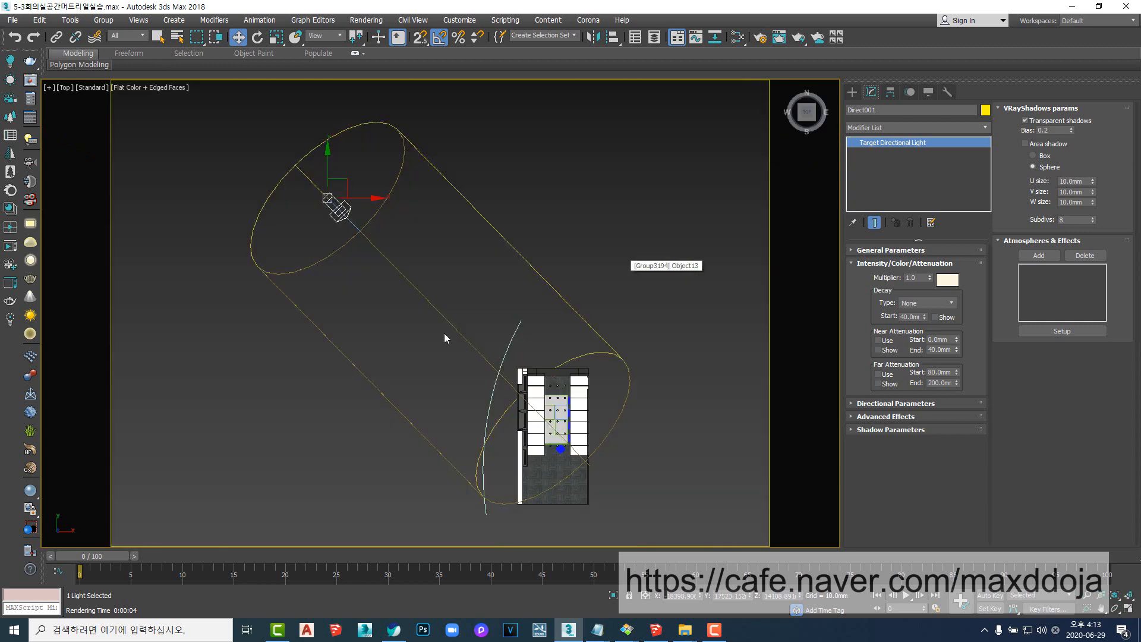
{"action": "scroll", "coordinate": [473, 346], "scroll_direction": "down", "scroll_amount": 4}
{"action": "middle_click_drag", "start_coordinate": [472, 346], "coordinate": [528, 260], "text": "alt"}
{"action": "middle_click_drag", "start_coordinate": [426, 305], "coordinate": [436, 349], "text": "alt"}
{"action": "key", "text": "t"}
{"action": "key", "text": "z"}
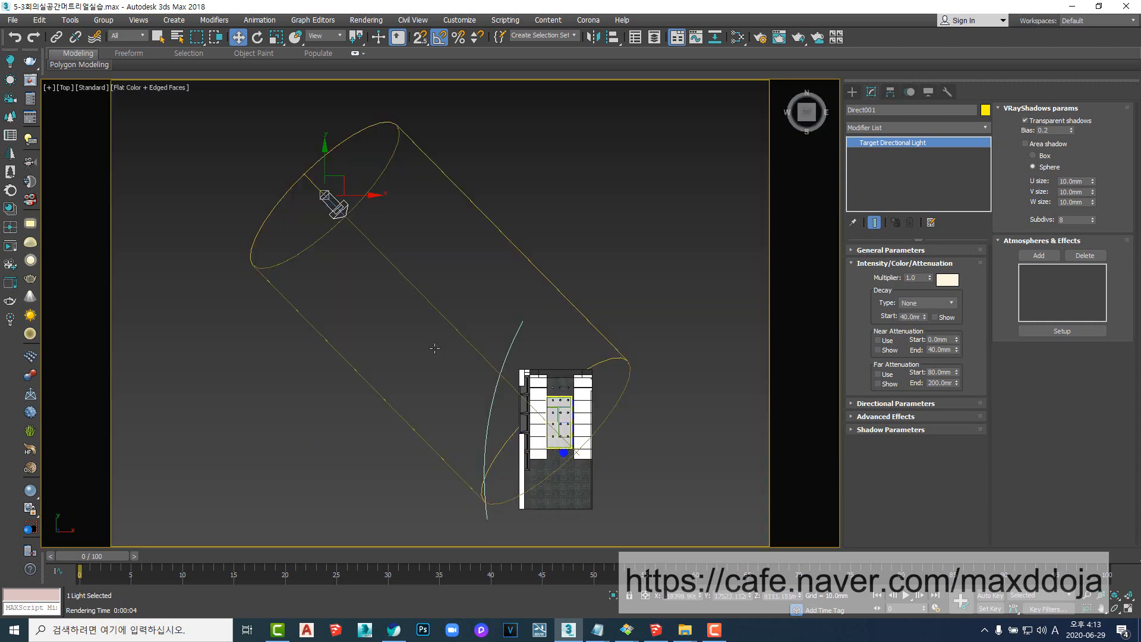
{"action": "scroll", "coordinate": [410, 309], "scroll_direction": "down", "scroll_amount": 4}
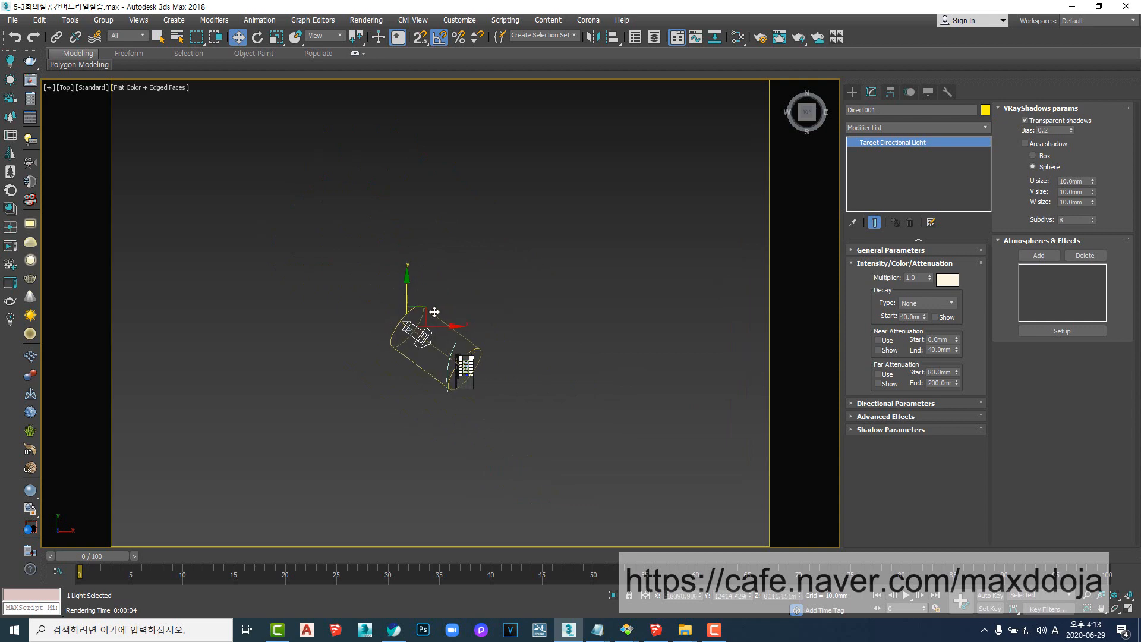
{"action": "key", "text": "c"}
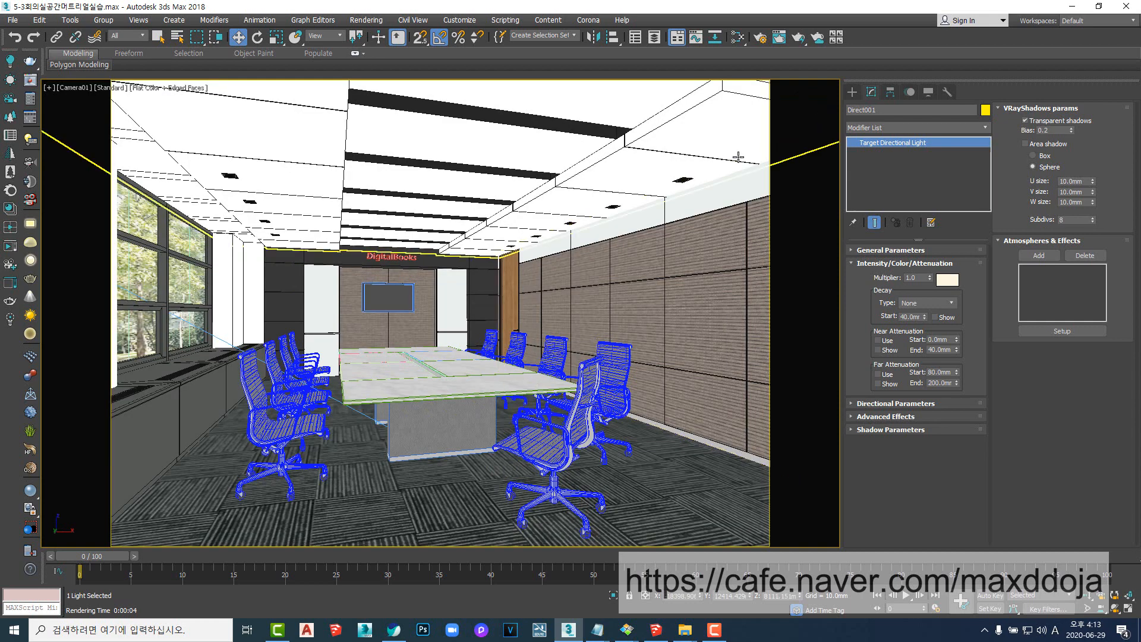
- Test-render the Camera01 view again to check the repositioned sunlight, and close the render windows
{"action": "left_click", "coordinate": [760, 37]}
{"action": "left_click", "coordinate": [720, 185]}
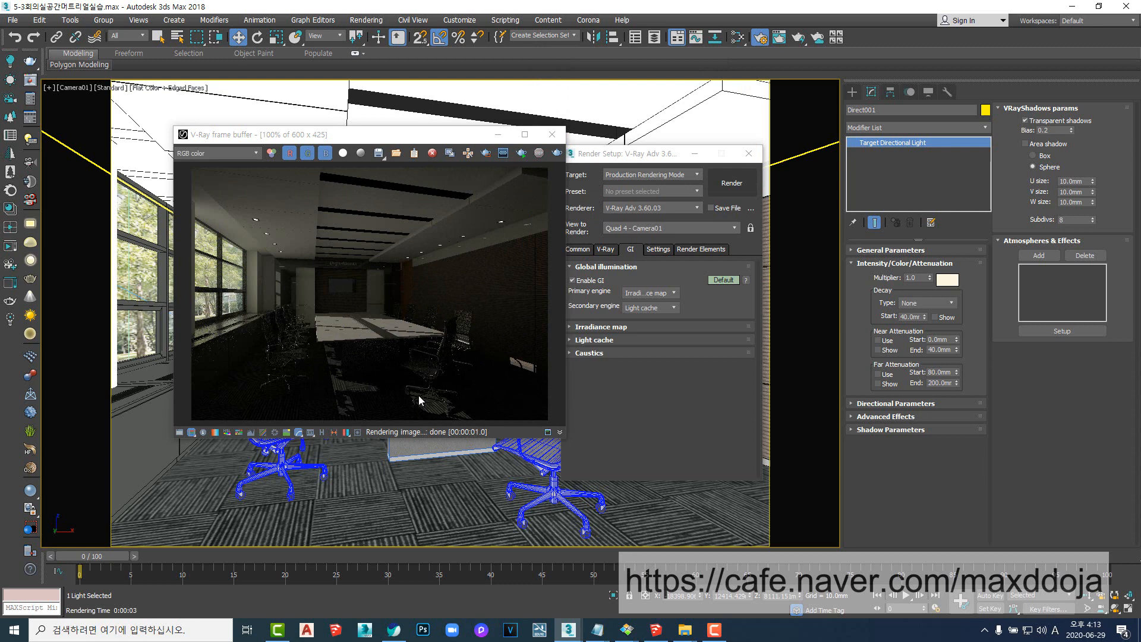
{"action": "left_click", "coordinate": [552, 134]}
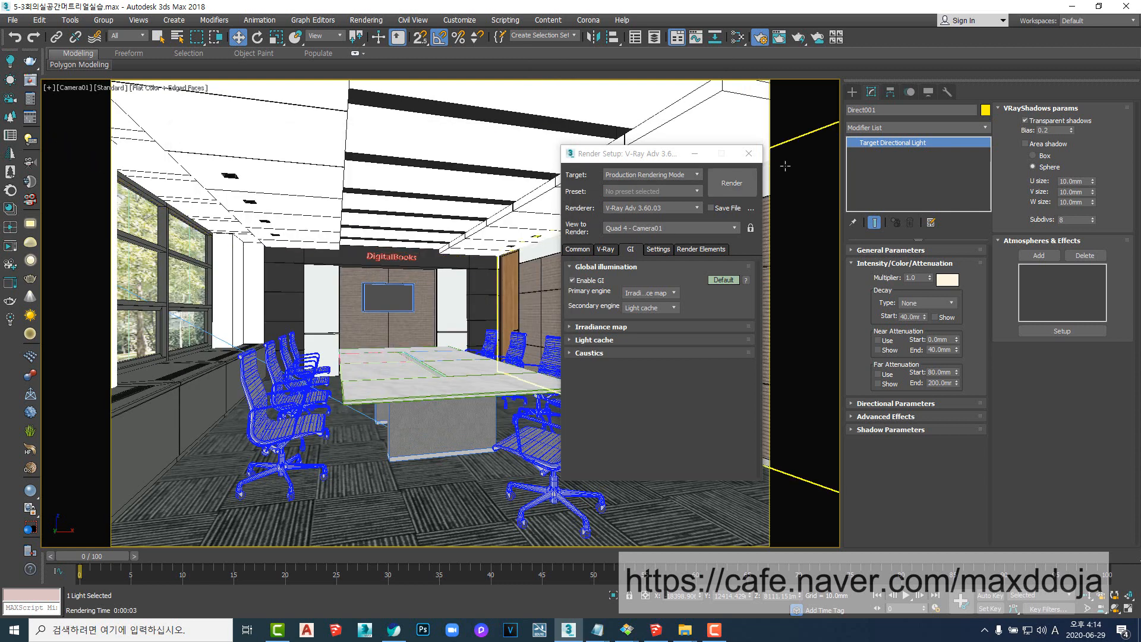
{"action": "left_click", "coordinate": [750, 154]}
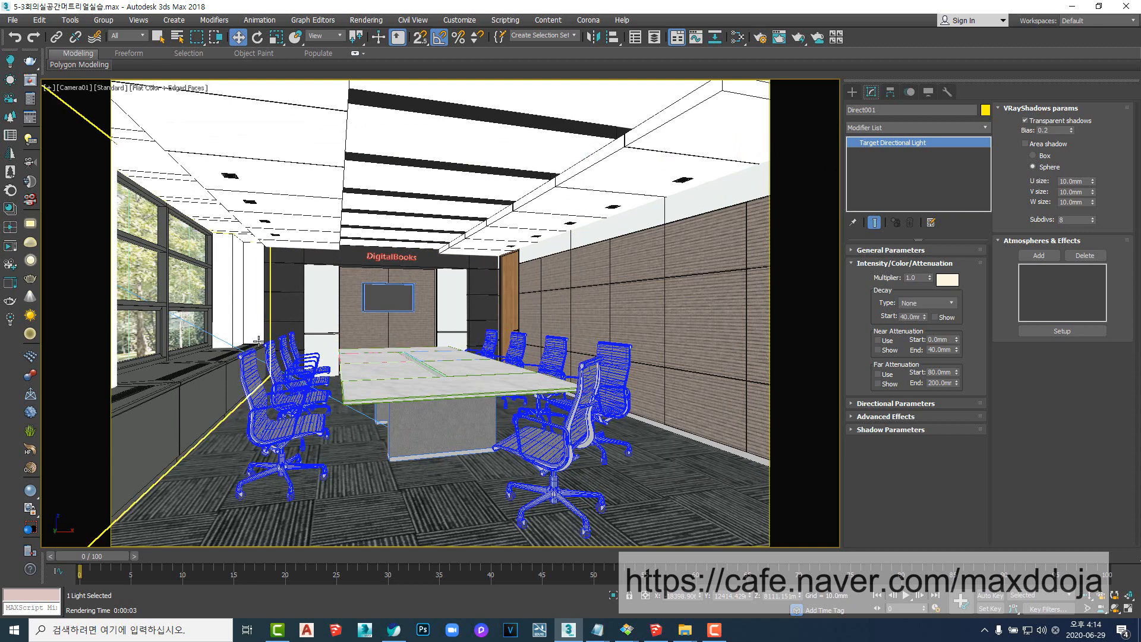
- Try to draw a plane-type VRayLight across the window opening in the Left view
{"action": "key", "text": "r"}
{"action": "key", "text": "z"}
{"action": "middle_click_drag", "start_coordinate": [380, 382], "coordinate": [504, 345]}
{"action": "scroll", "coordinate": [505, 344], "scroll_direction": "up", "scroll_amount": 4}
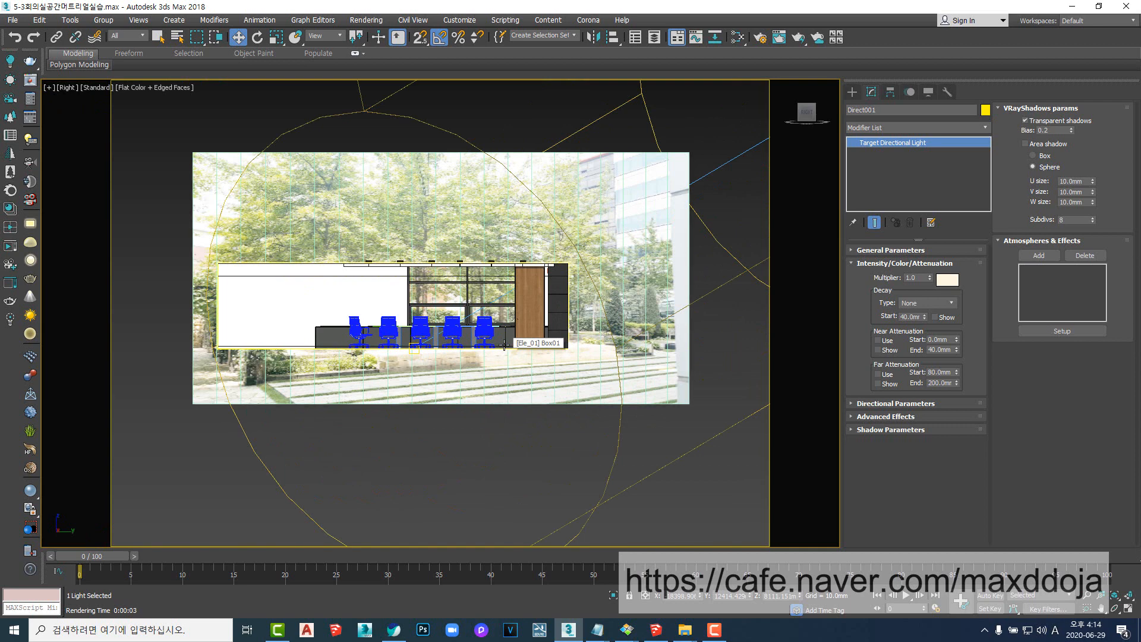
{"action": "key", "text": "l"}
{"action": "scroll", "coordinate": [476, 342], "scroll_direction": "up", "scroll_amount": 4}
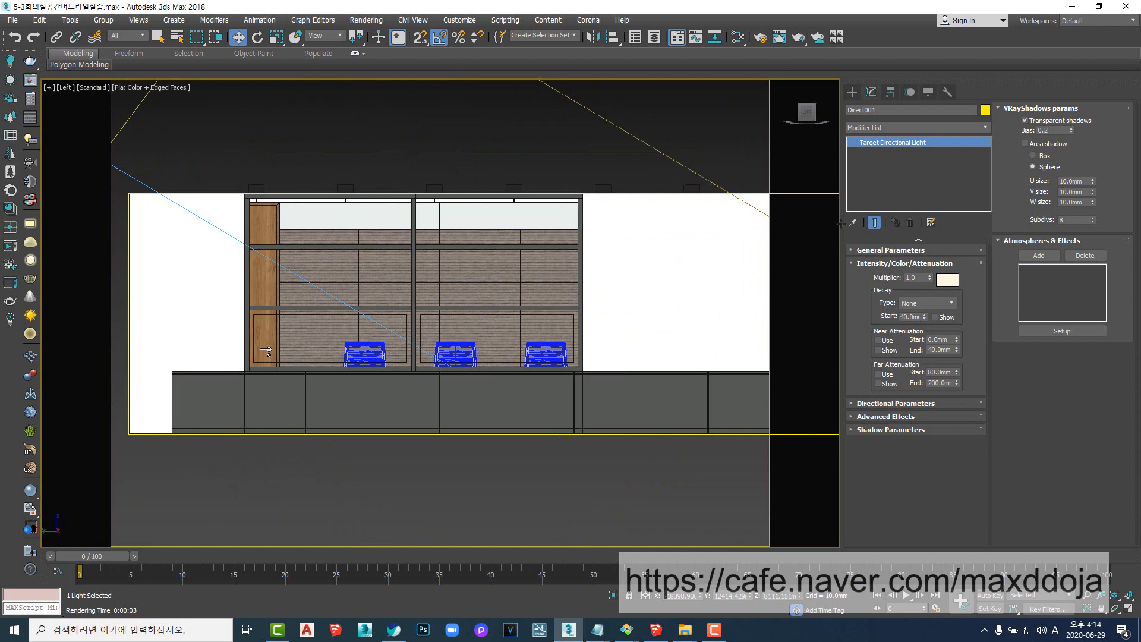
{"action": "left_click", "coordinate": [851, 91]}
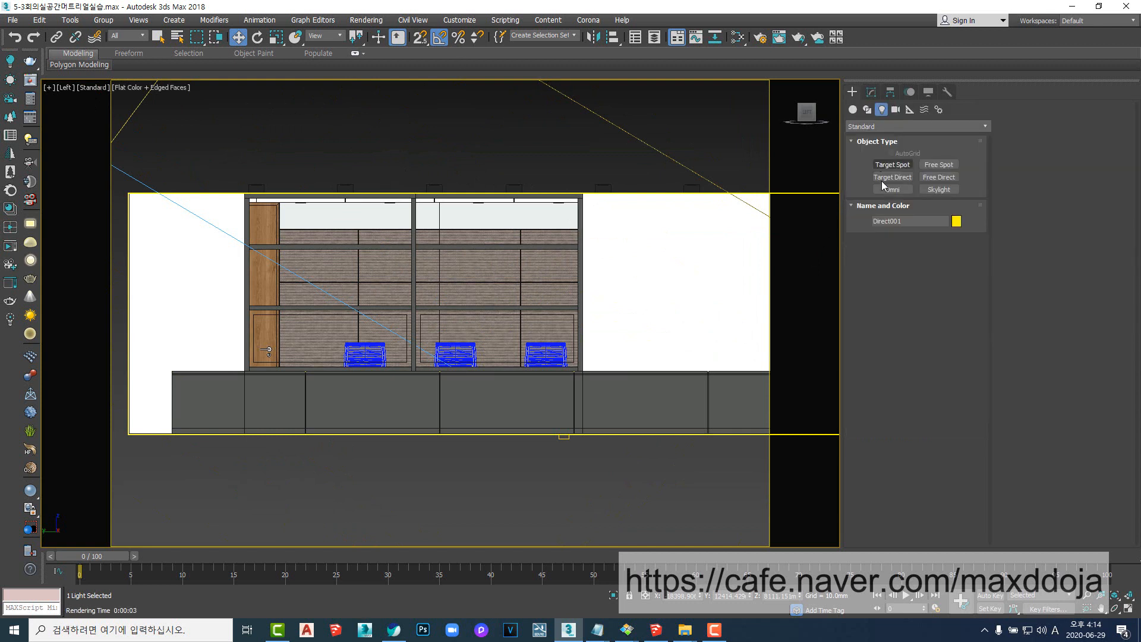
{"action": "left_click", "coordinate": [897, 128]}
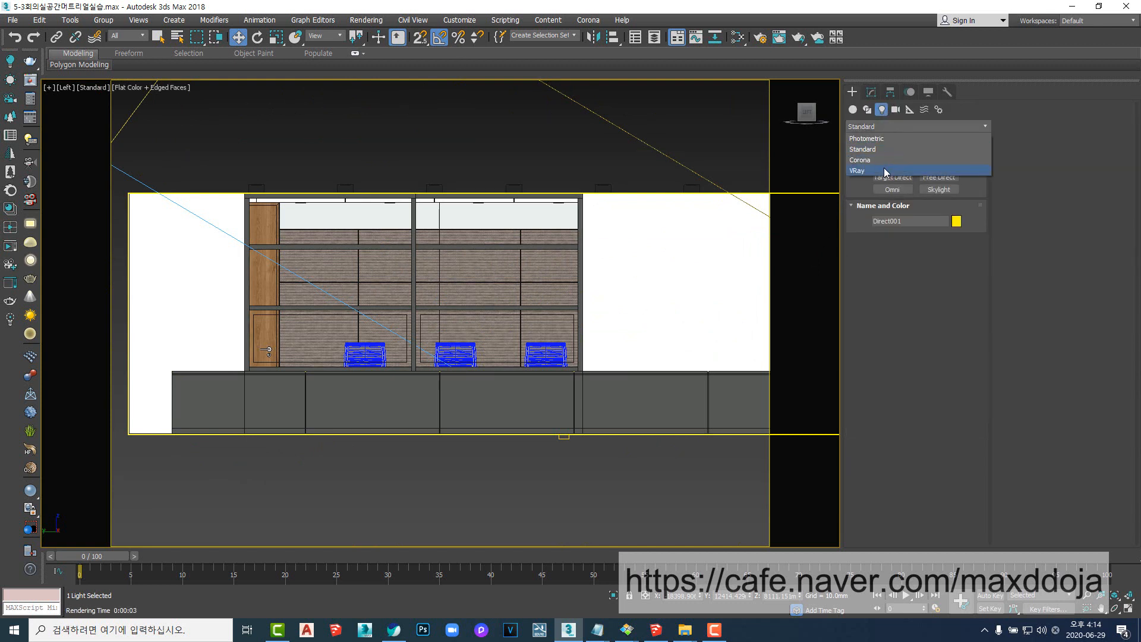
{"action": "left_click", "coordinate": [884, 170]}
{"action": "left_click", "coordinate": [893, 165]}
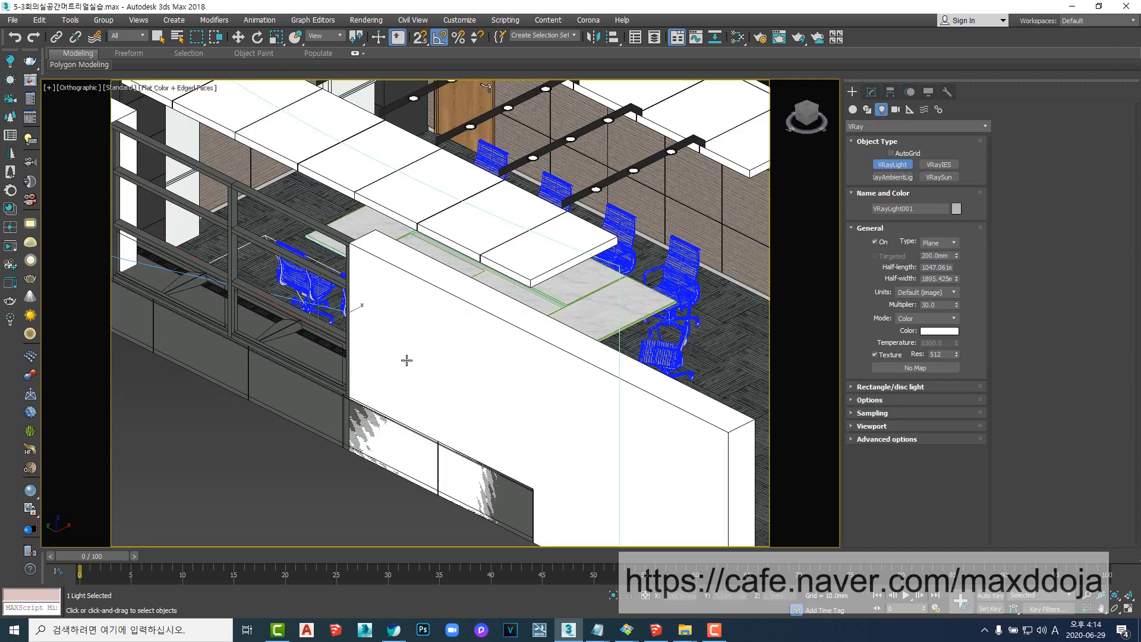
{"action": "middle_click_drag", "start_coordinate": [347, 353], "coordinate": [446, 353]}
{"action": "left_click", "coordinate": [448, 353]}
{"action": "middle_click_drag", "start_coordinate": [356, 355], "coordinate": [436, 355]}
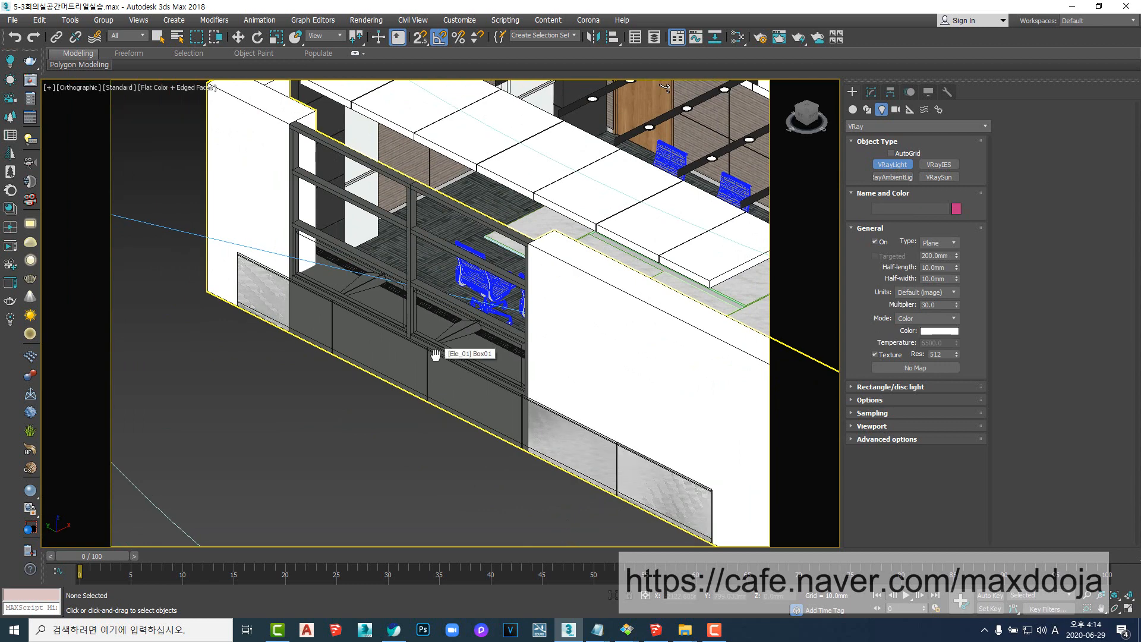
{"action": "key", "text": "l"}
{"action": "key", "text": "z"}
{"action": "scroll", "coordinate": [444, 344], "scroll_direction": "up", "scroll_amount": 3}
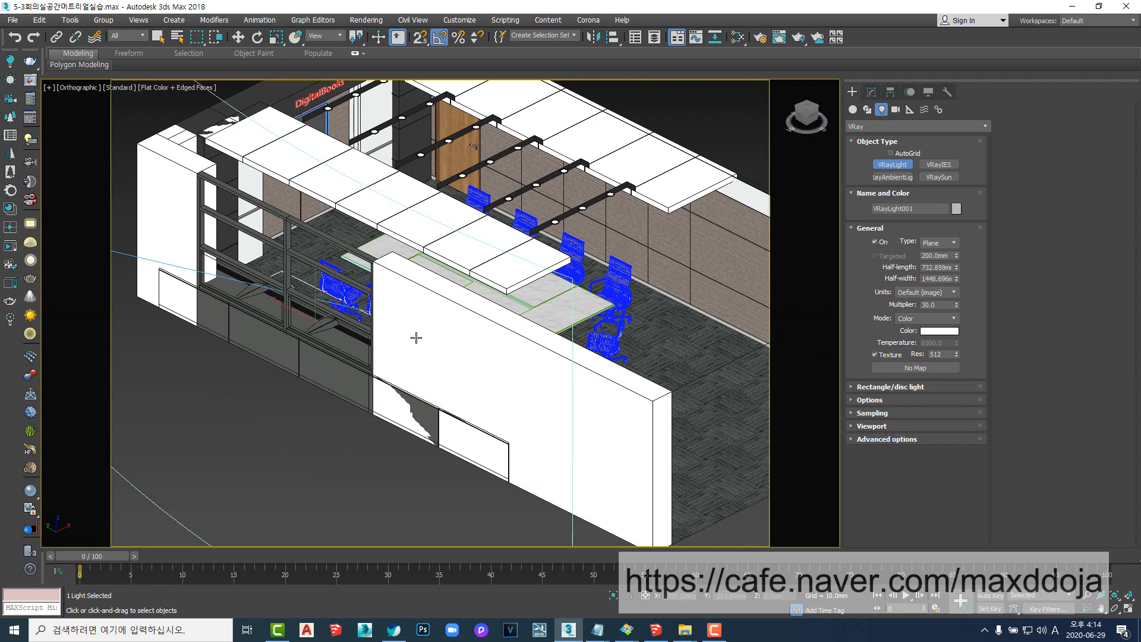
{"action": "left_click", "coordinate": [472, 336]}
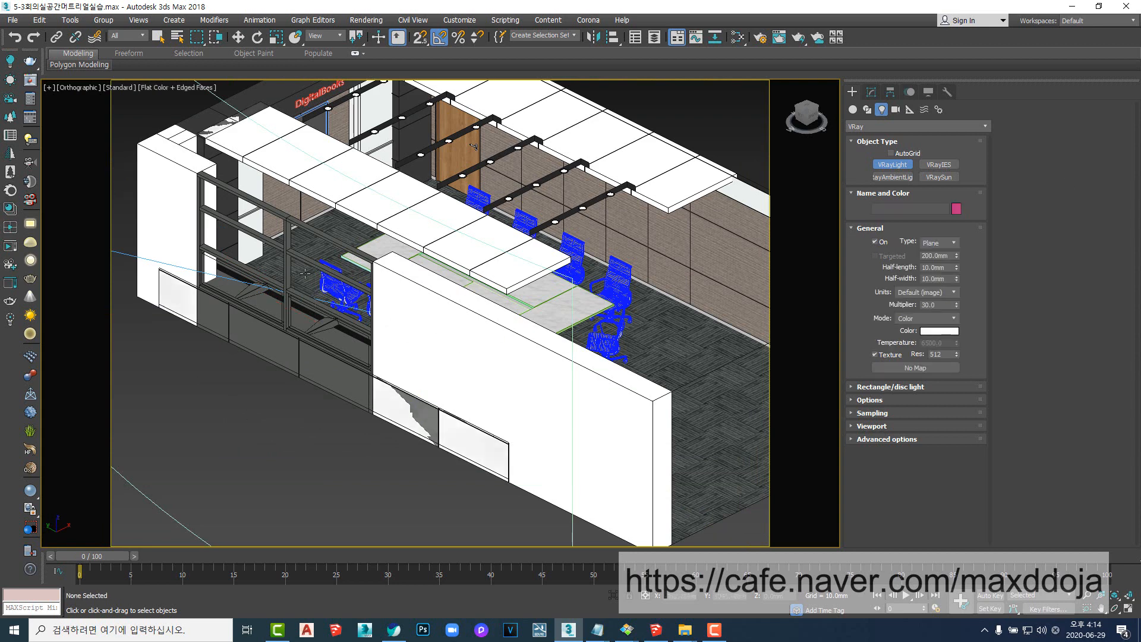
- Save the meeting room scene file
{"action": "left_click", "coordinate": [13, 22]}
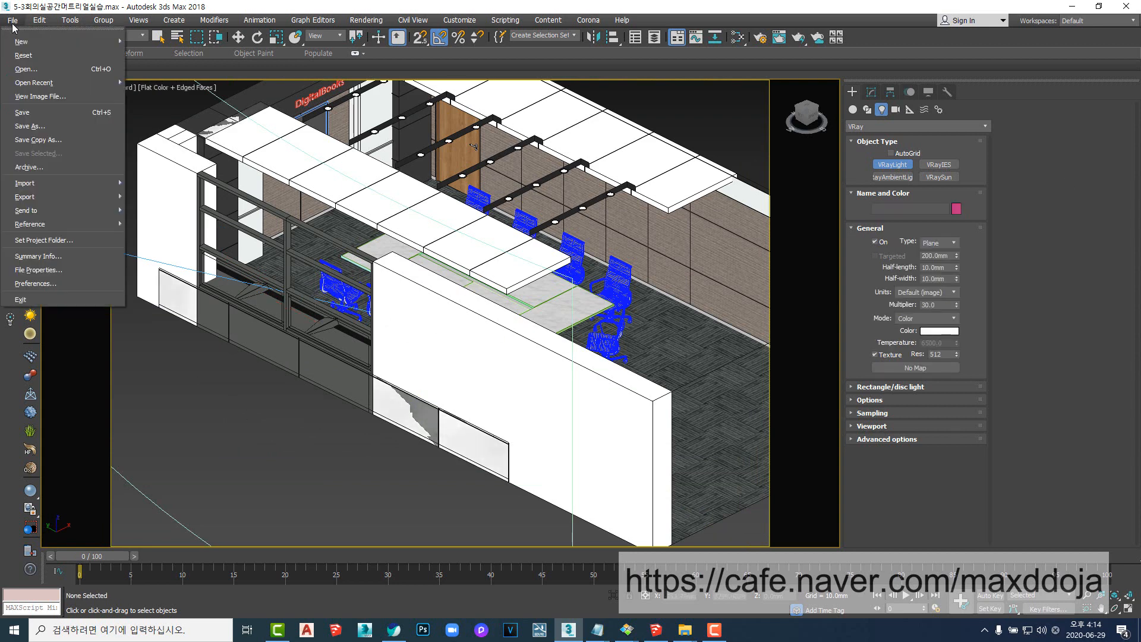
{"action": "left_click", "coordinate": [24, 116]}
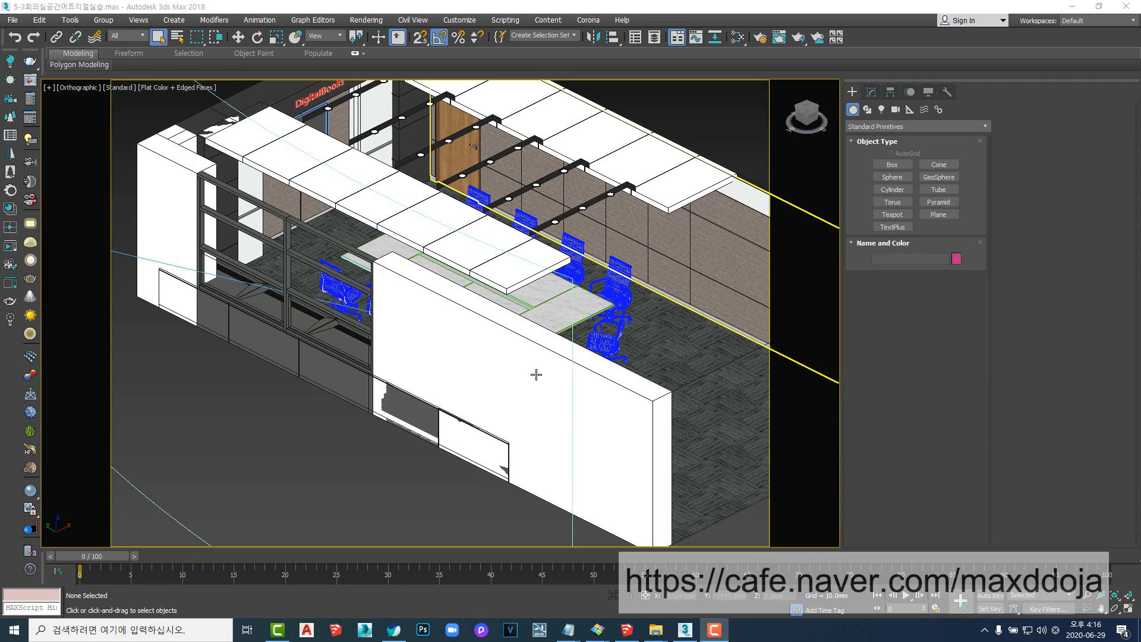
- Draw a plane VRayLight over the window opening in the Left view, with a half-length of about 1899 mm and half-width of about 934 mm
{"action": "middle_click_drag", "start_coordinate": [483, 333], "coordinate": [550, 333]}
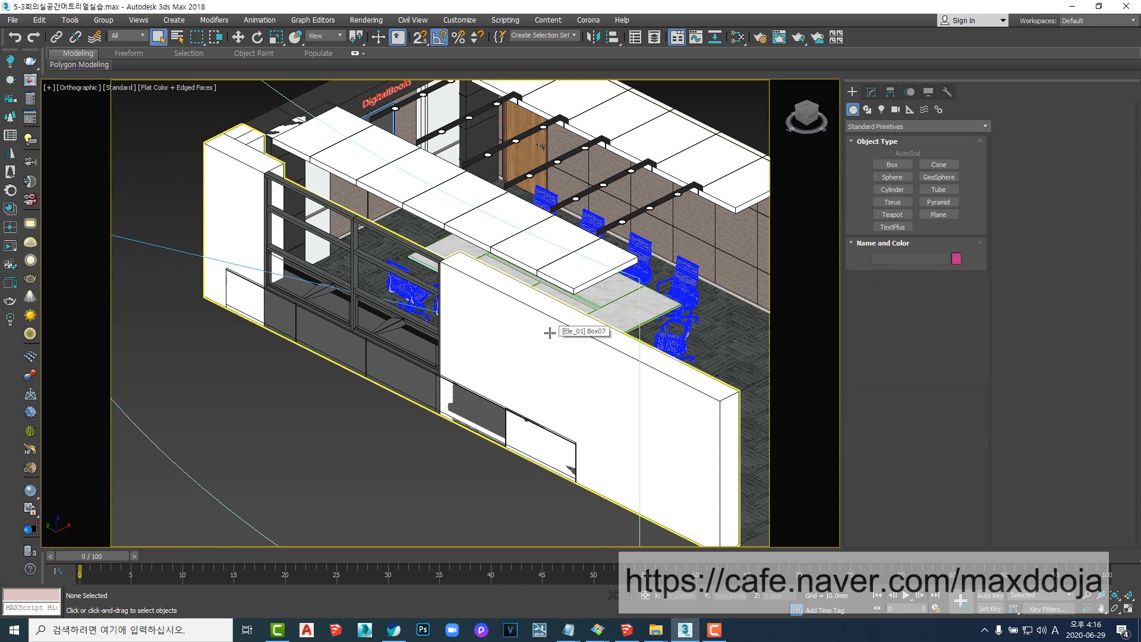
{"action": "key", "text": "l"}
{"action": "middle_click_drag", "start_coordinate": [583, 340], "coordinate": [497, 344]}
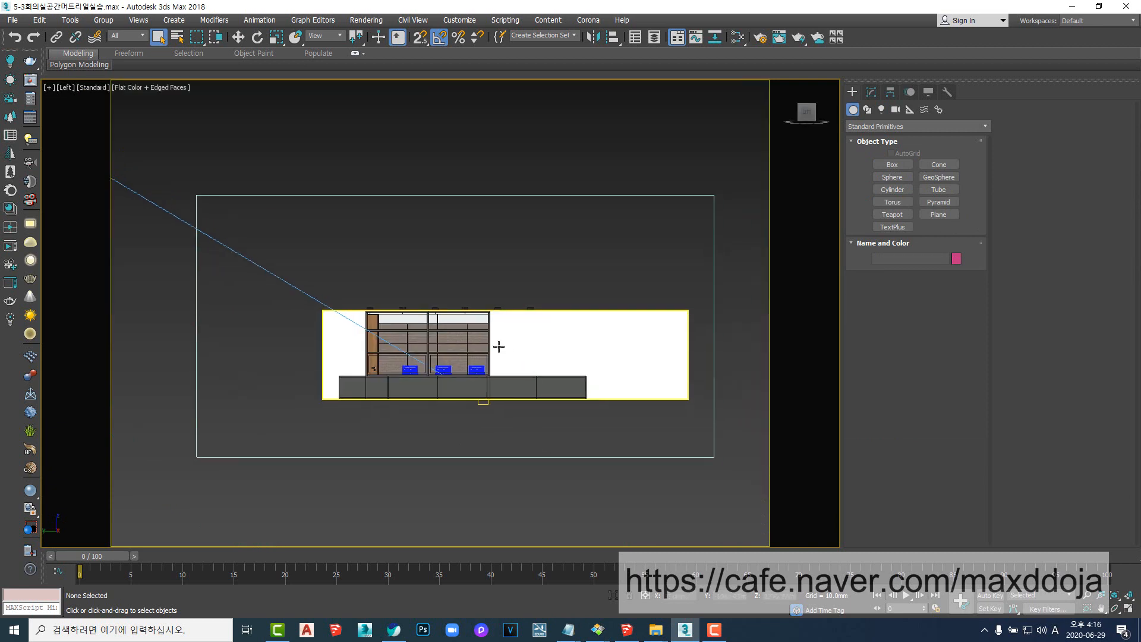
{"action": "scroll", "coordinate": [497, 344], "scroll_direction": "up", "scroll_amount": 5}
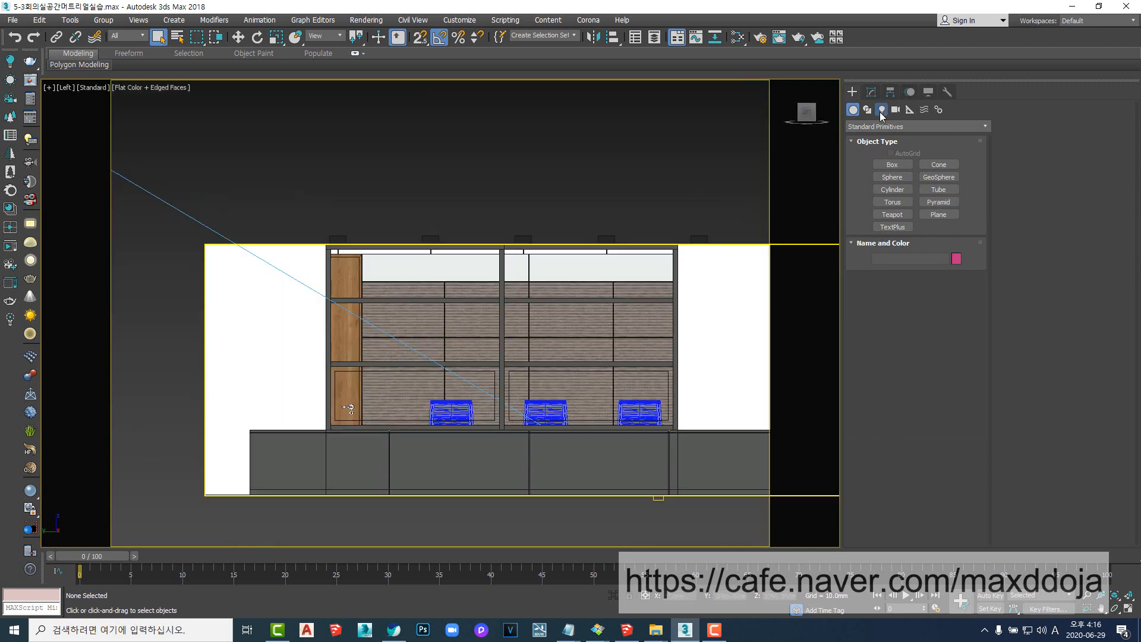
{"action": "left_click", "coordinate": [882, 109]}
{"action": "left_click", "coordinate": [883, 127]}
{"action": "left_click", "coordinate": [883, 172]}
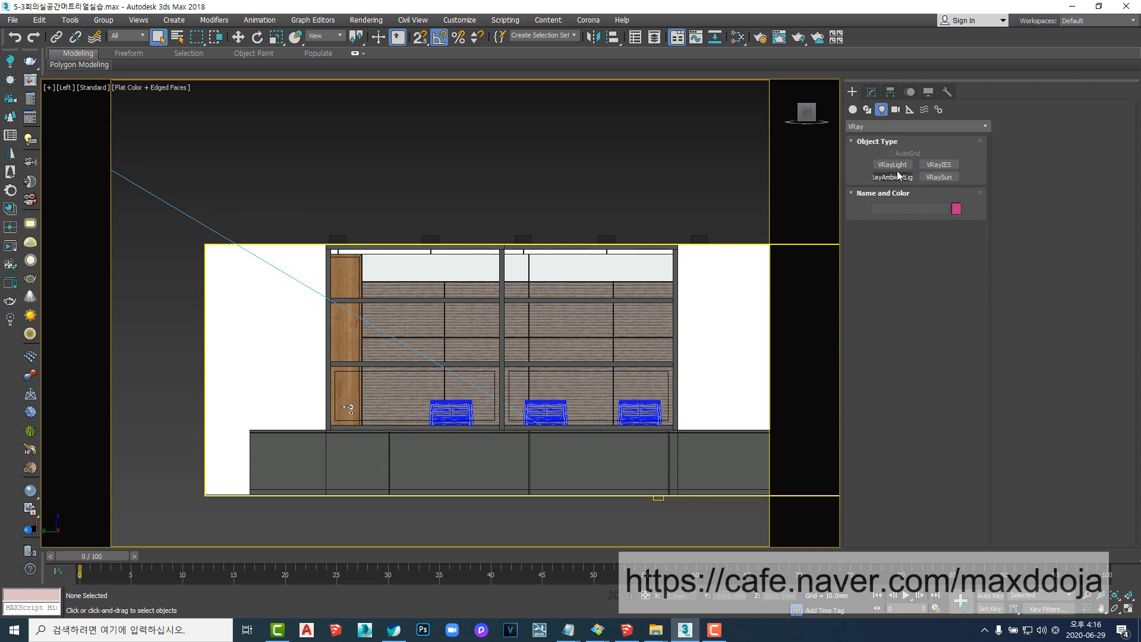
{"action": "left_click", "coordinate": [893, 164]}
{"action": "left_click_drag", "start_coordinate": [333, 257], "coordinate": [669, 420]}
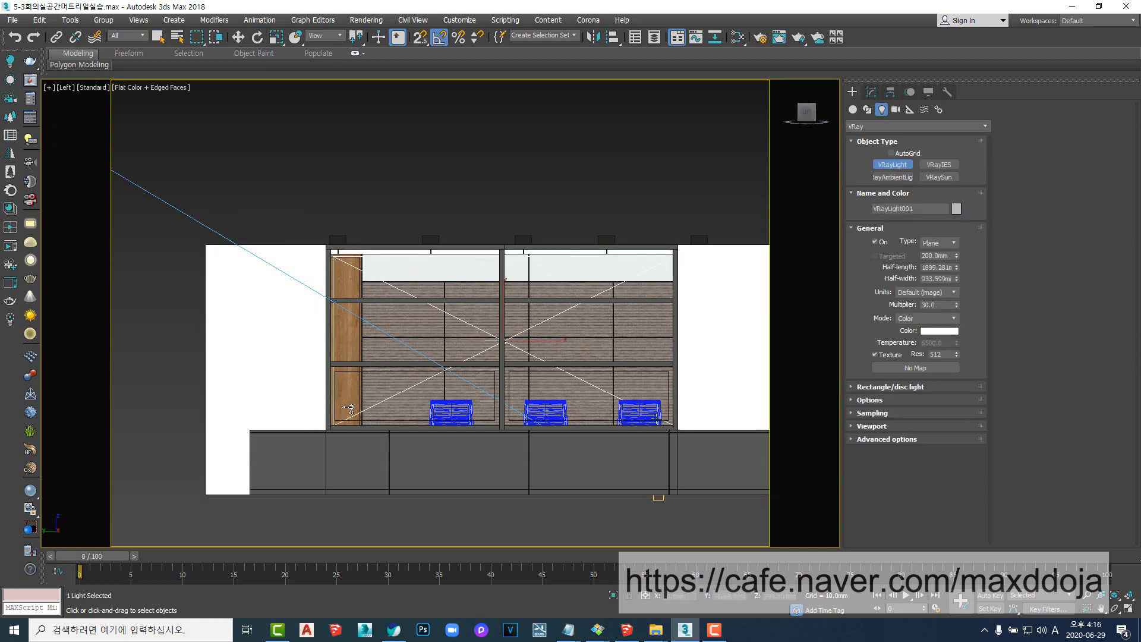
- Move the plane VRayLight along X out of the room to just outside the window frame
{"action": "middle_click_drag", "start_coordinate": [593, 373], "coordinate": [494, 374], "text": "alt"}
{"action": "scroll", "coordinate": [579, 393], "scroll_direction": "down", "scroll_amount": 4}
{"action": "key", "text": "w"}
{"action": "scroll", "coordinate": [609, 353], "scroll_direction": "up", "scroll_amount": 4}
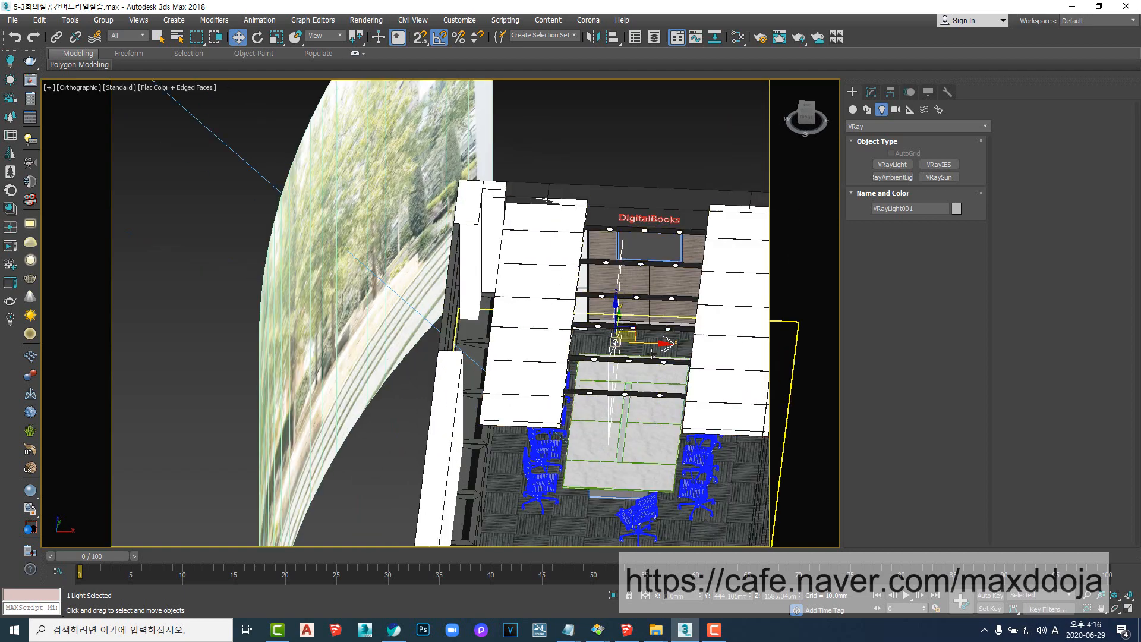
{"action": "left_click_drag", "start_coordinate": [615, 351], "coordinate": [468, 350]}
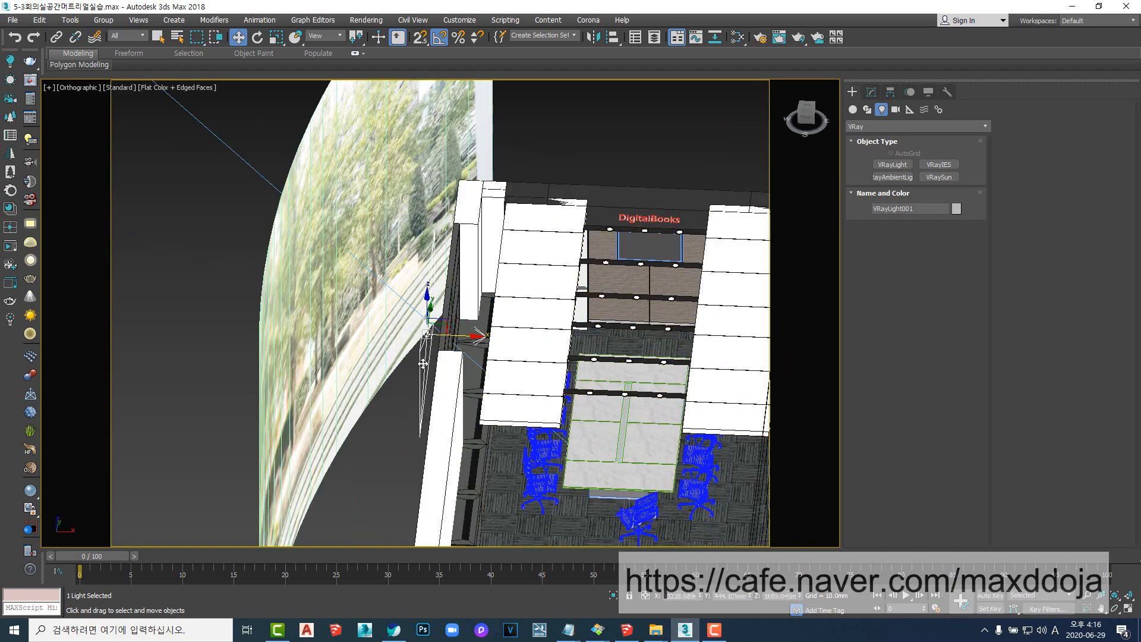
{"action": "middle_click_drag", "start_coordinate": [423, 363], "coordinate": [490, 330], "text": "alt"}
{"action": "scroll", "coordinate": [477, 309], "scroll_direction": "up", "scroll_amount": 3}
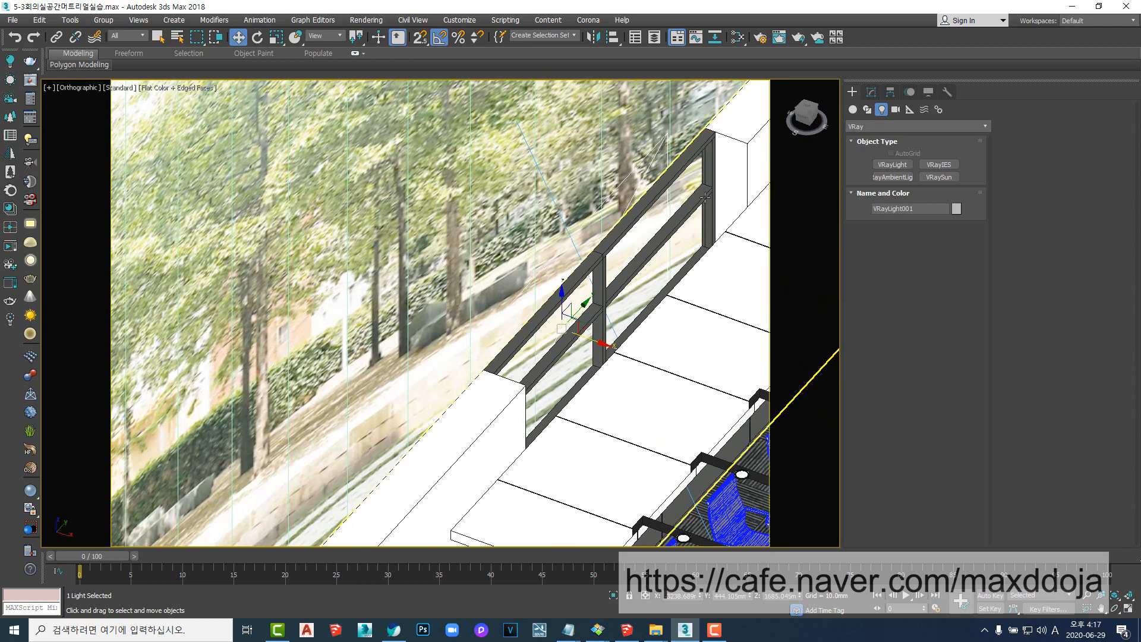
- Set the window light's multiplier to 3.0 and its colour to hue 120 with saturation 60
{"action": "left_click", "coordinate": [872, 92]}
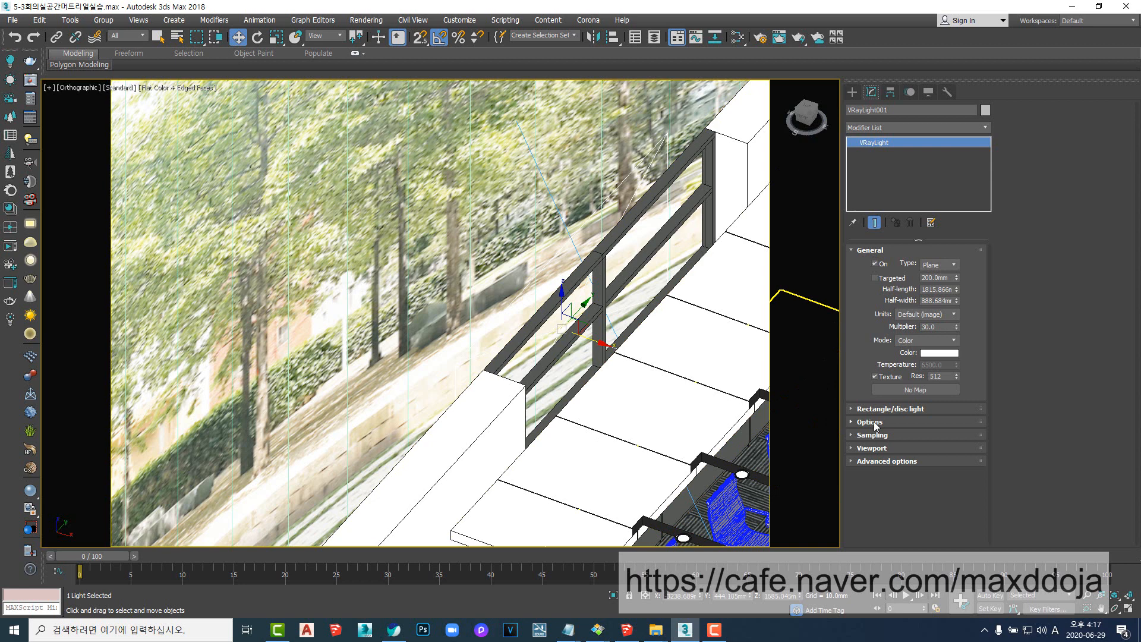
{"action": "left_click", "coordinate": [870, 422]}
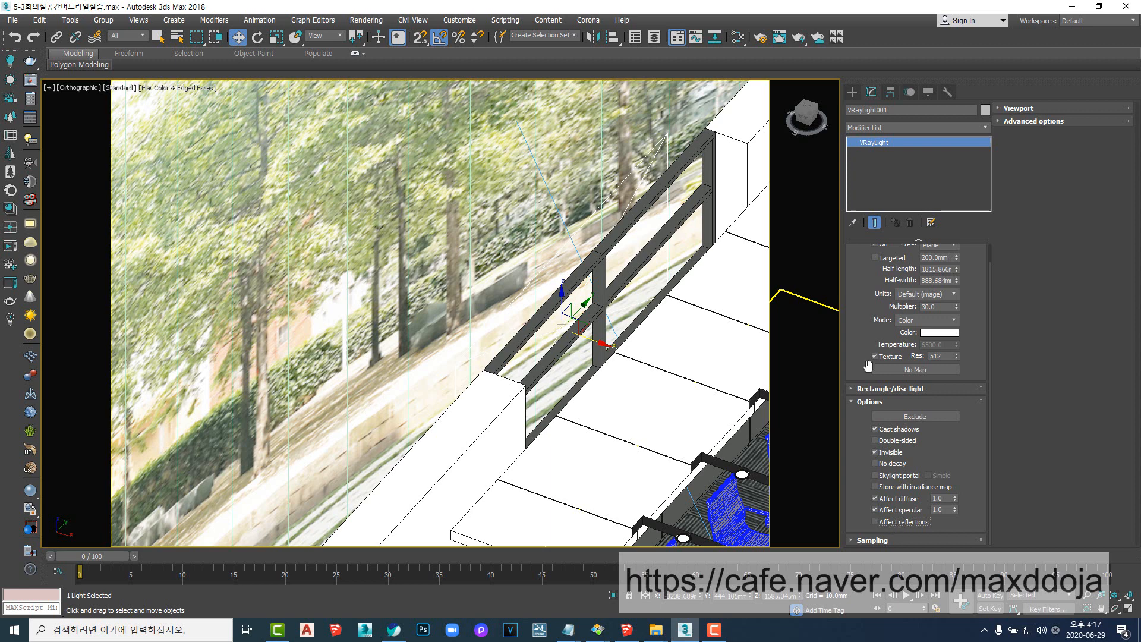
{"action": "double_click", "coordinate": [945, 307]}
{"action": "left_click", "coordinate": [943, 334]}
{"action": "left_click_drag", "start_coordinate": [478, 116], "coordinate": [421, 116]}
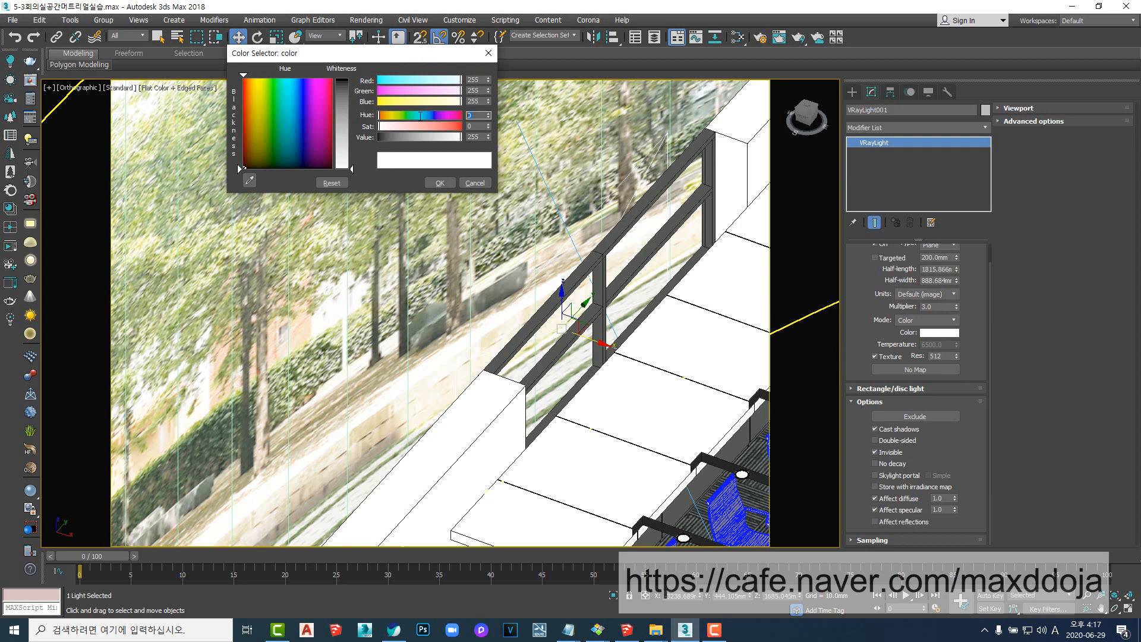
{"action": "type", "text": "120"}
{"action": "key", "text": "Tab"}
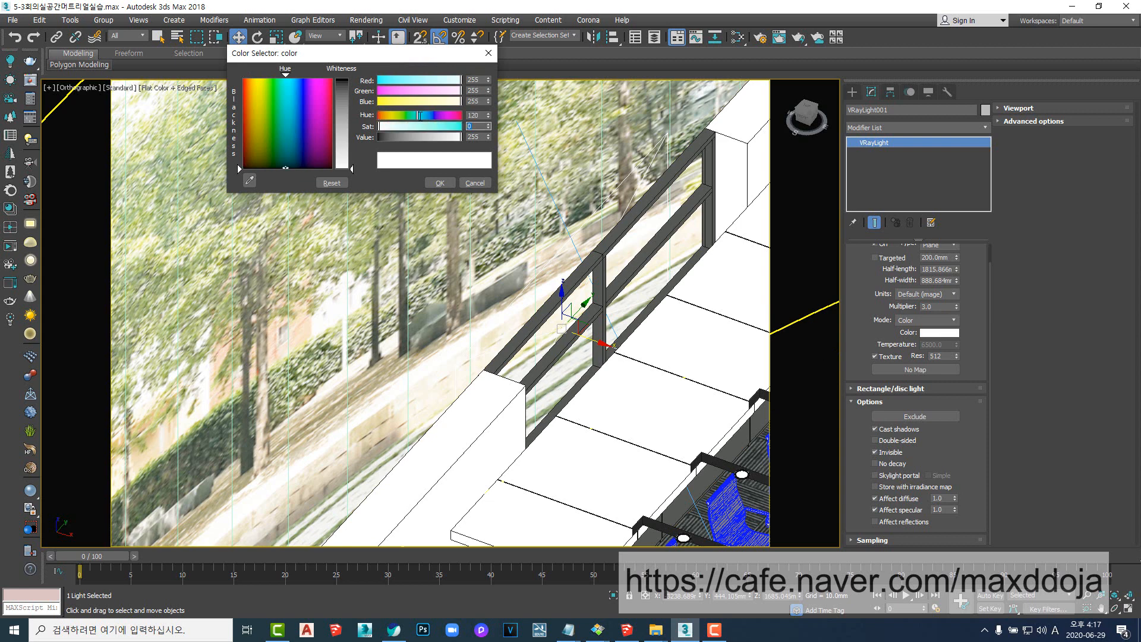
{"action": "type", "text": "60"}
{"action": "key", "text": "Return"}
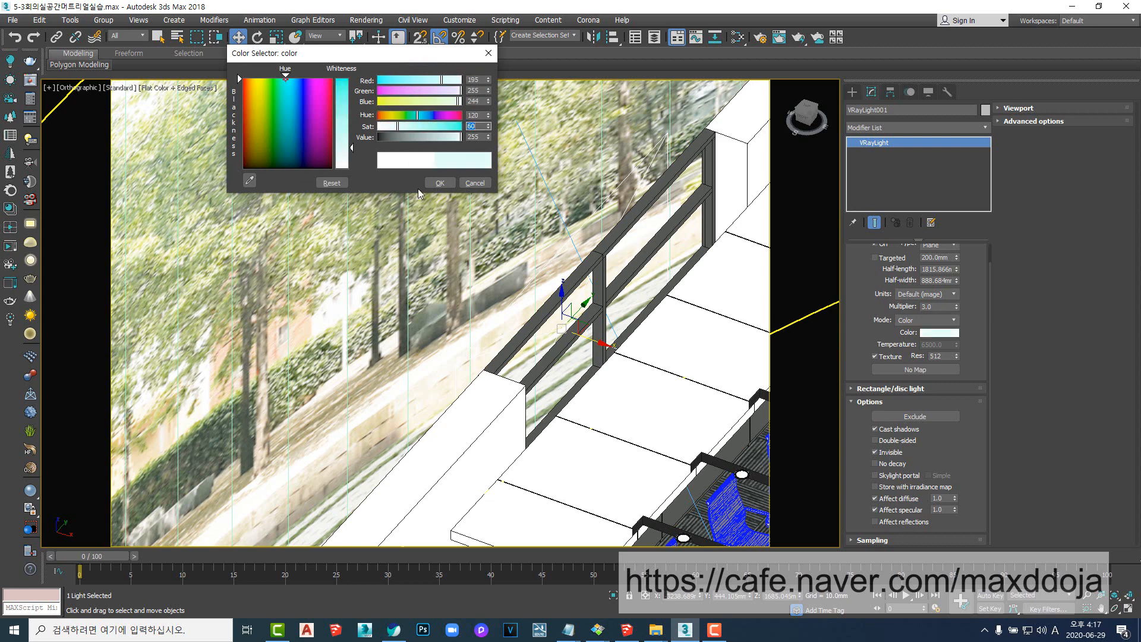
{"action": "left_click", "coordinate": [440, 183]}
- Test-render the Camera01 view to check the window light, and close the render windows
{"action": "scroll", "coordinate": [588, 387], "scroll_direction": "down", "scroll_amount": 8}
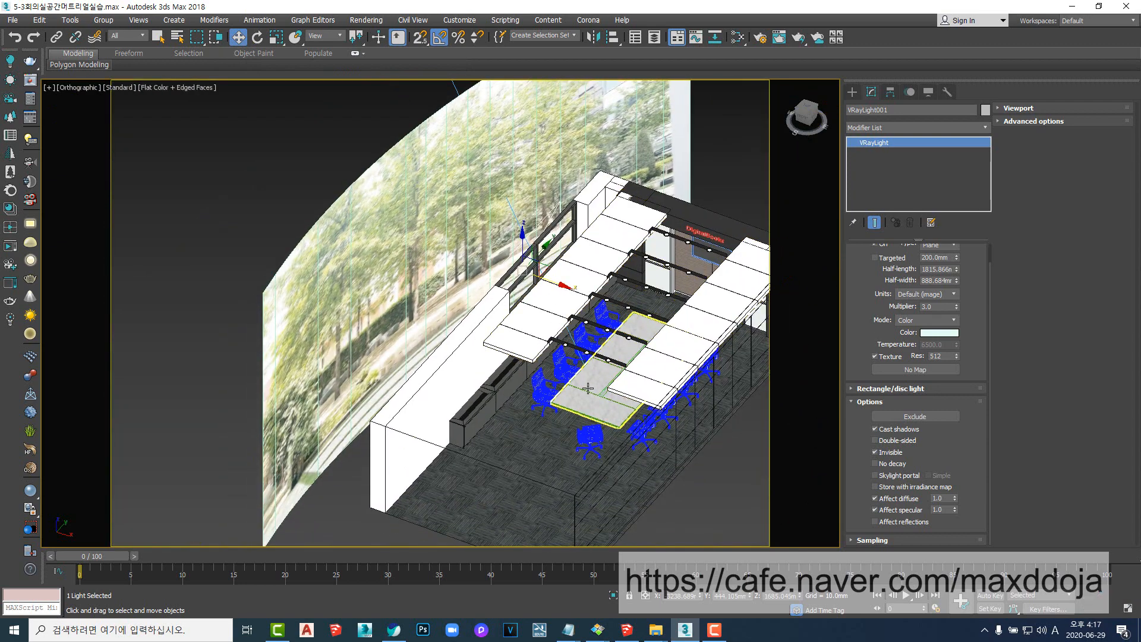
{"action": "key", "text": "c"}
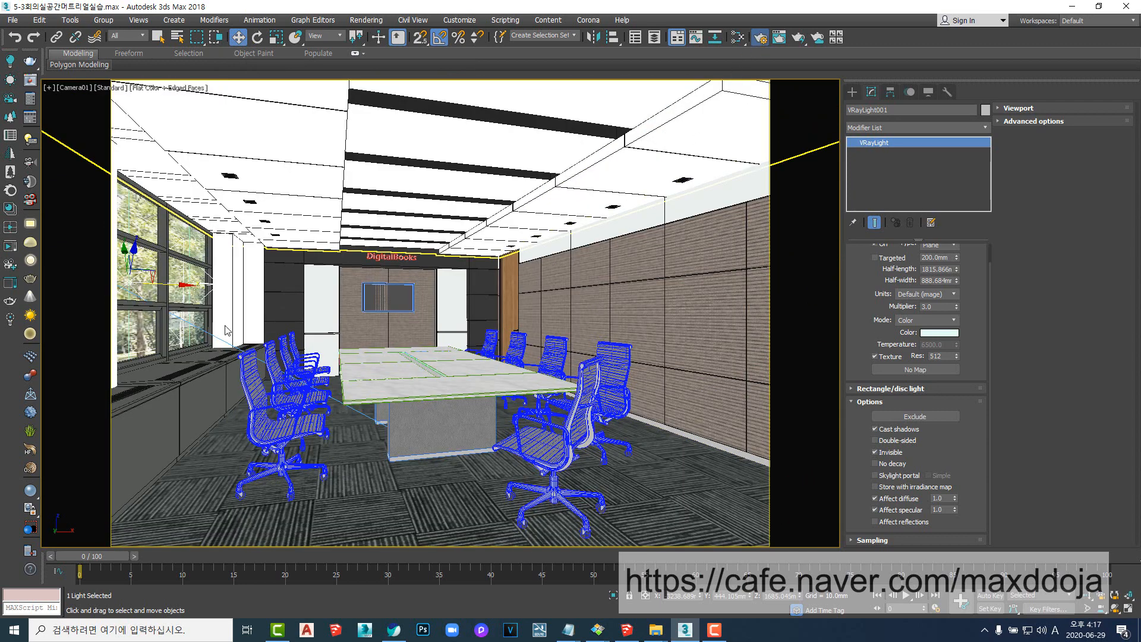
{"action": "key", "text": "F10"}
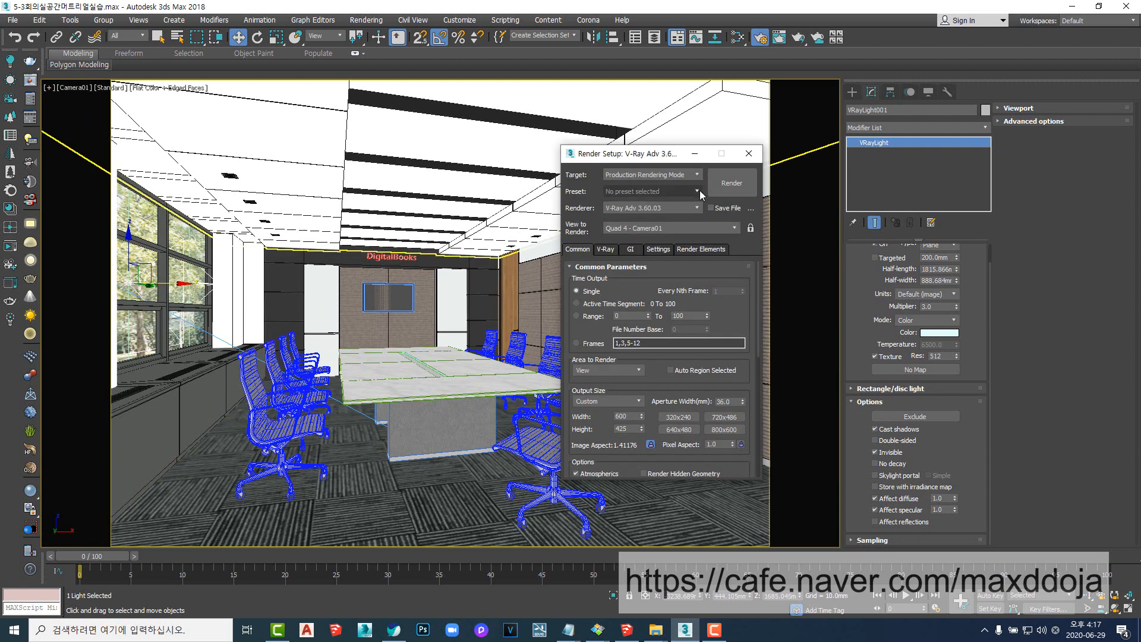
{"action": "left_click", "coordinate": [716, 184]}
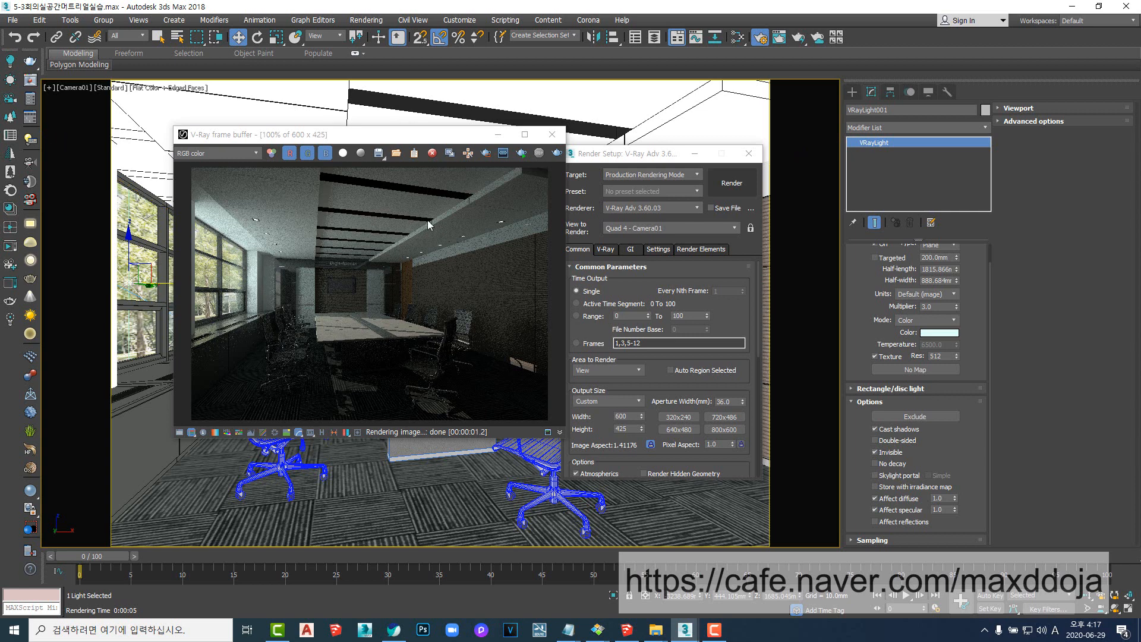
{"action": "left_click", "coordinate": [552, 135]}
{"action": "left_click", "coordinate": [749, 153]}
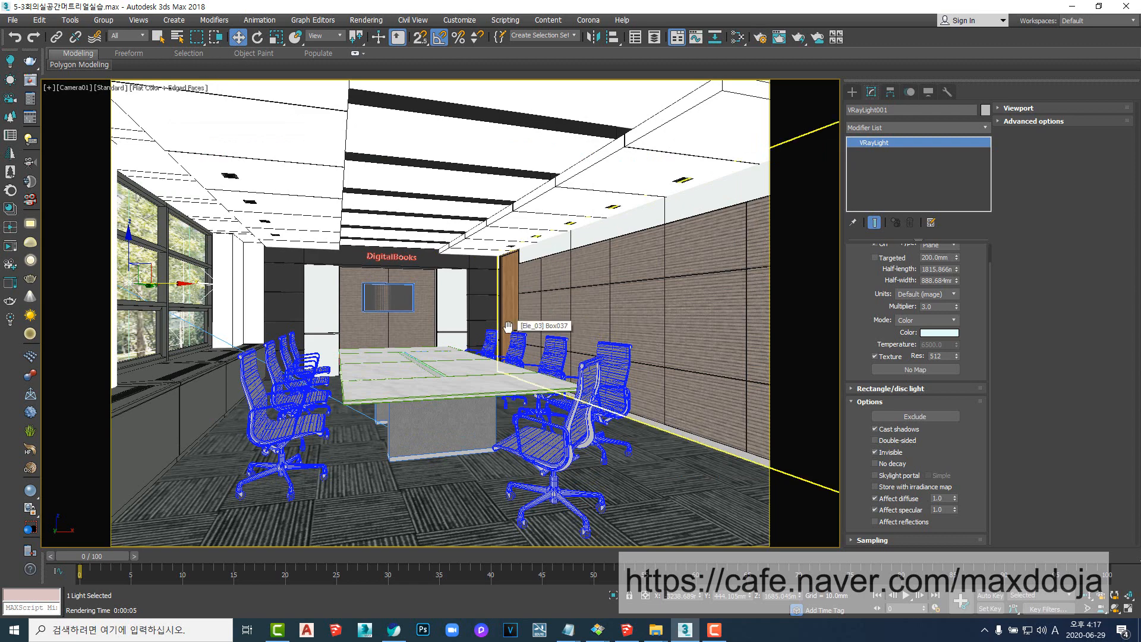
- Draw a targeted VRayIES light pointing straight down beside the room in the Front view, with snapping on
{"action": "key", "text": "f"}
{"action": "key", "text": "z"}
{"action": "scroll", "coordinate": [383, 355], "scroll_direction": "down", "scroll_amount": 10}
{"action": "middle_click_drag", "start_coordinate": [514, 376], "coordinate": [542, 372]}
{"action": "scroll", "coordinate": [504, 372], "scroll_direction": "up", "scroll_amount": 5}
{"action": "left_click", "coordinate": [853, 92]}
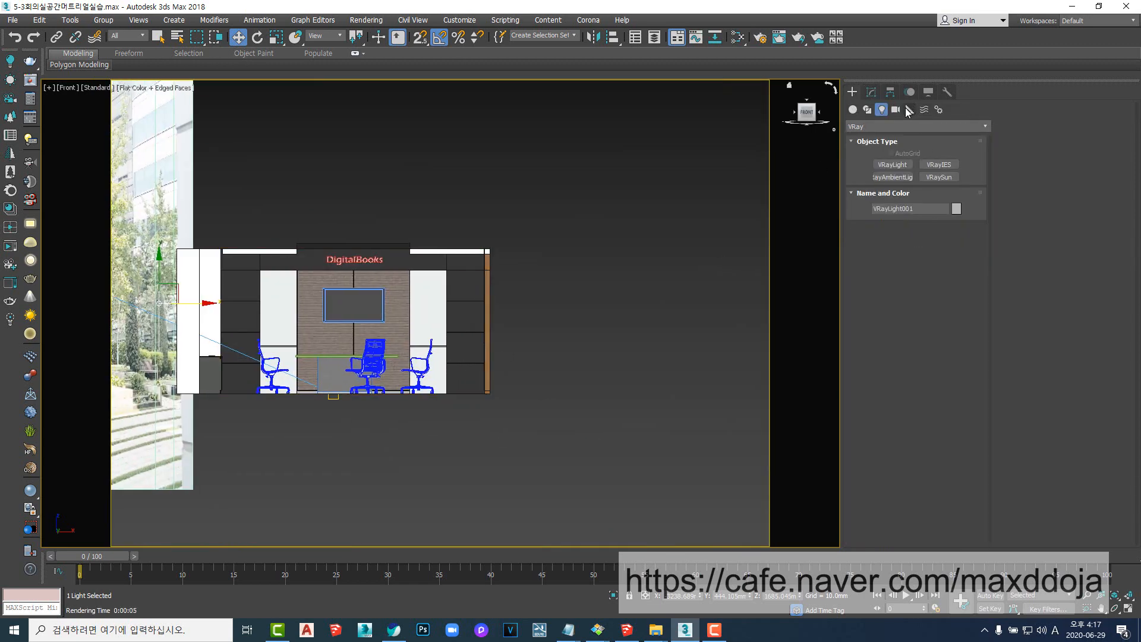
{"action": "left_click", "coordinate": [938, 164]}
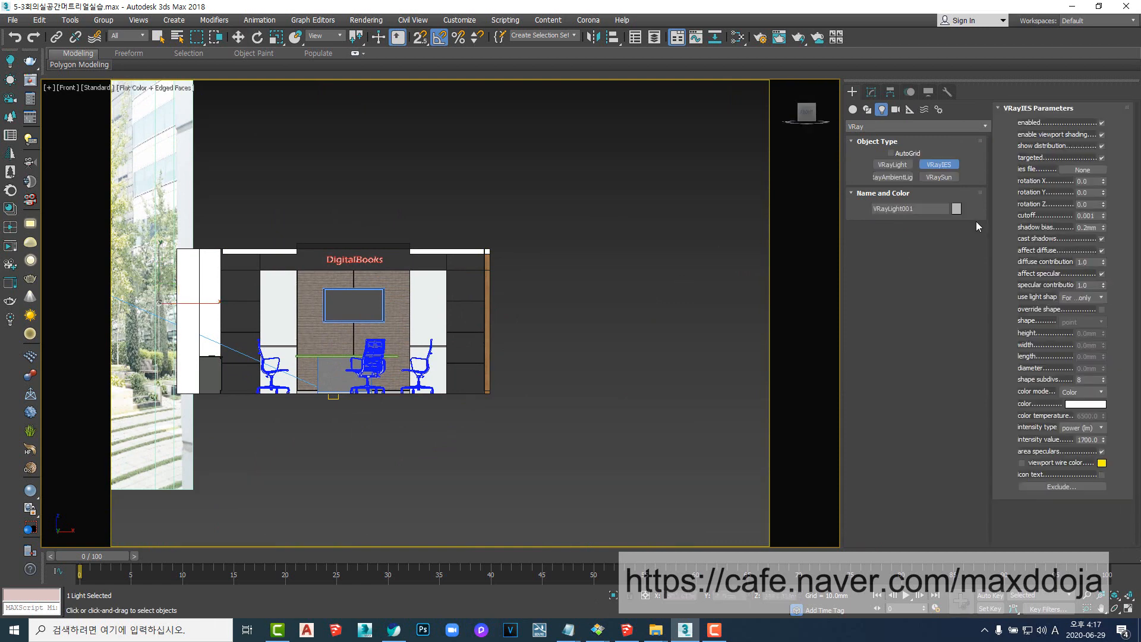
{"action": "scroll", "coordinate": [546, 287], "scroll_direction": "up", "scroll_amount": 4}
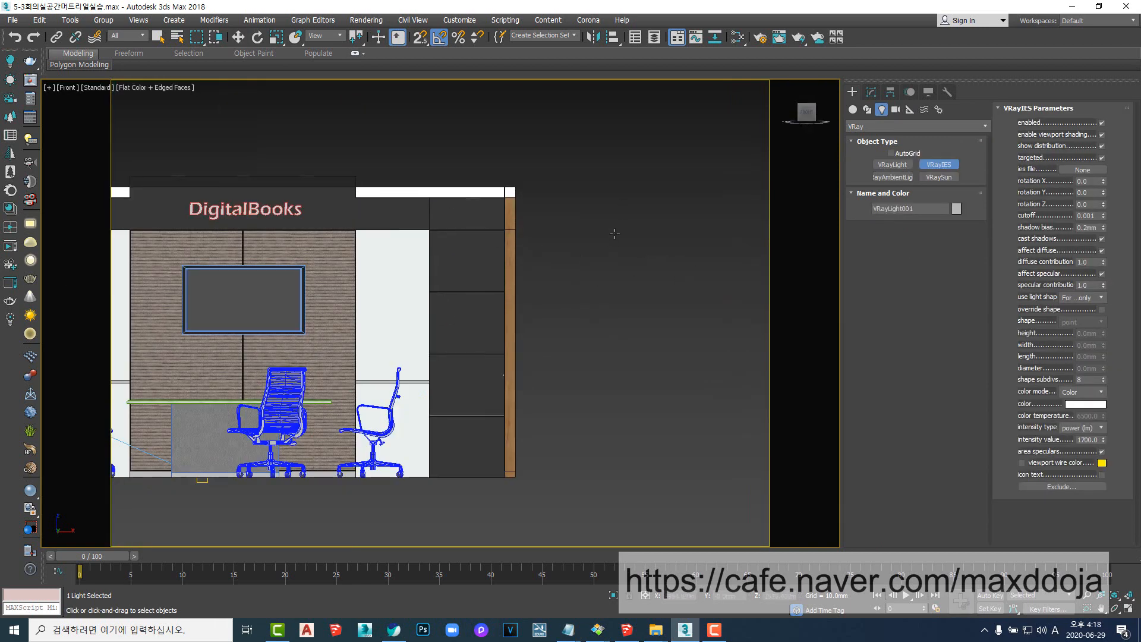
{"action": "middle_click_drag", "start_coordinate": [612, 253], "coordinate": [554, 248]}
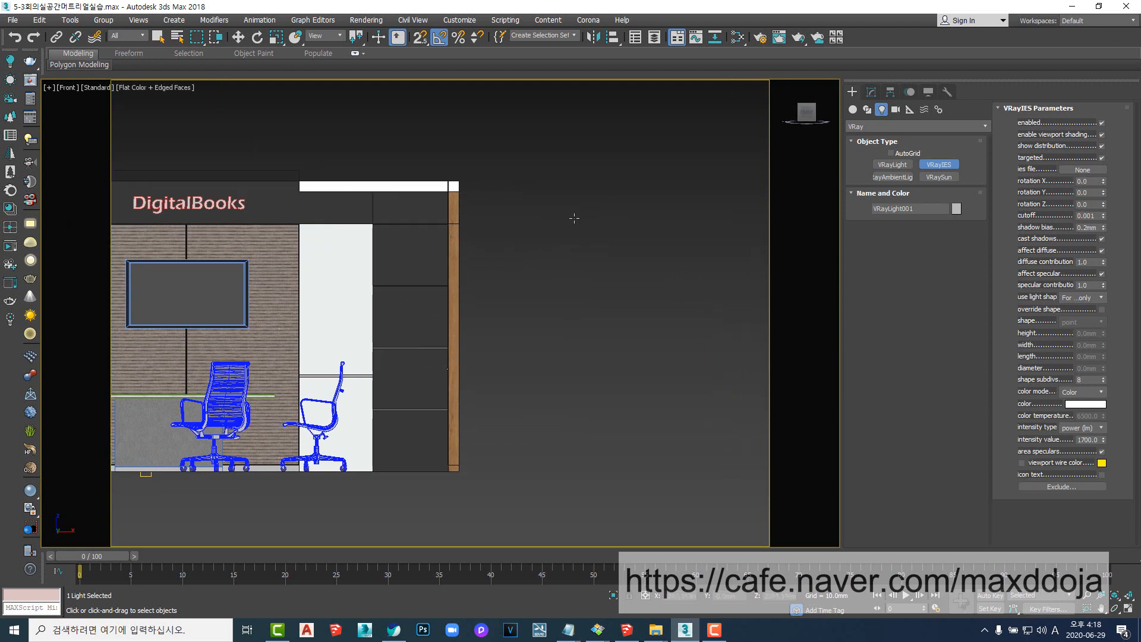
{"action": "left_click", "coordinate": [421, 37]}
{"action": "right_click", "coordinate": [421, 37]}
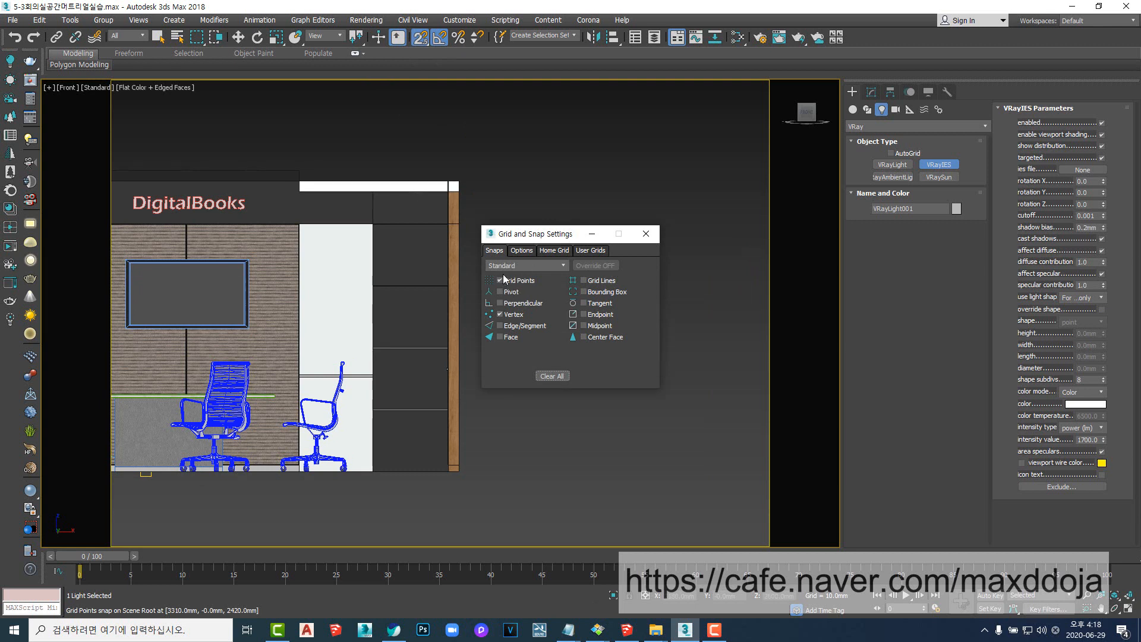
{"action": "left_click", "coordinate": [646, 234]}
{"action": "left_click_drag", "start_coordinate": [527, 197], "coordinate": [526, 471]}
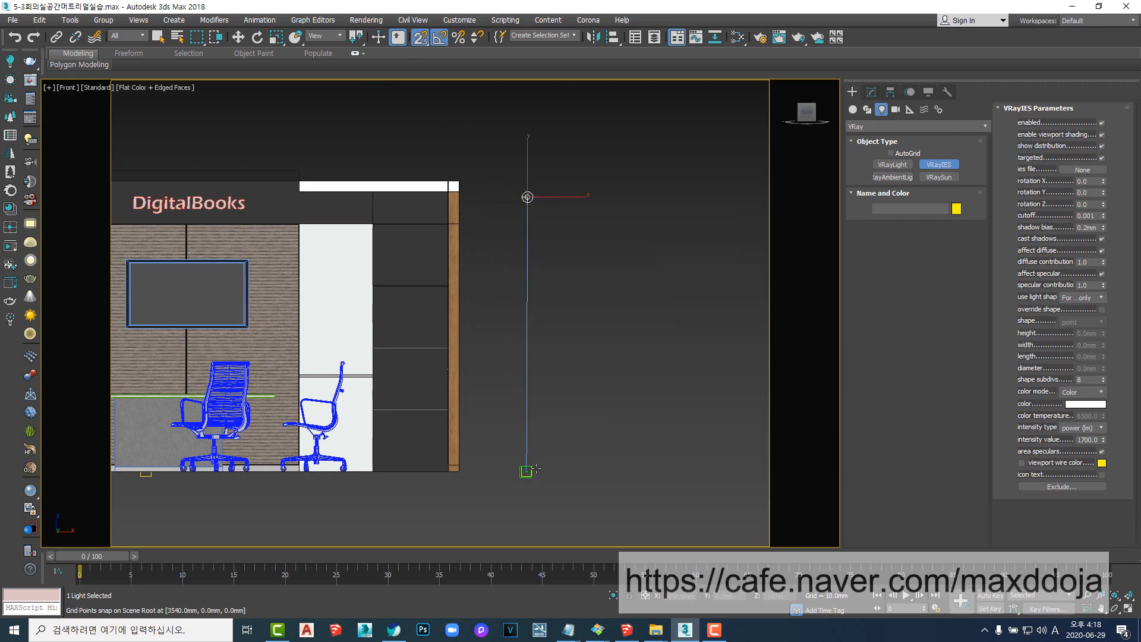
{"action": "left_click_drag", "start_coordinate": [517, 187], "coordinate": [517, 462]}
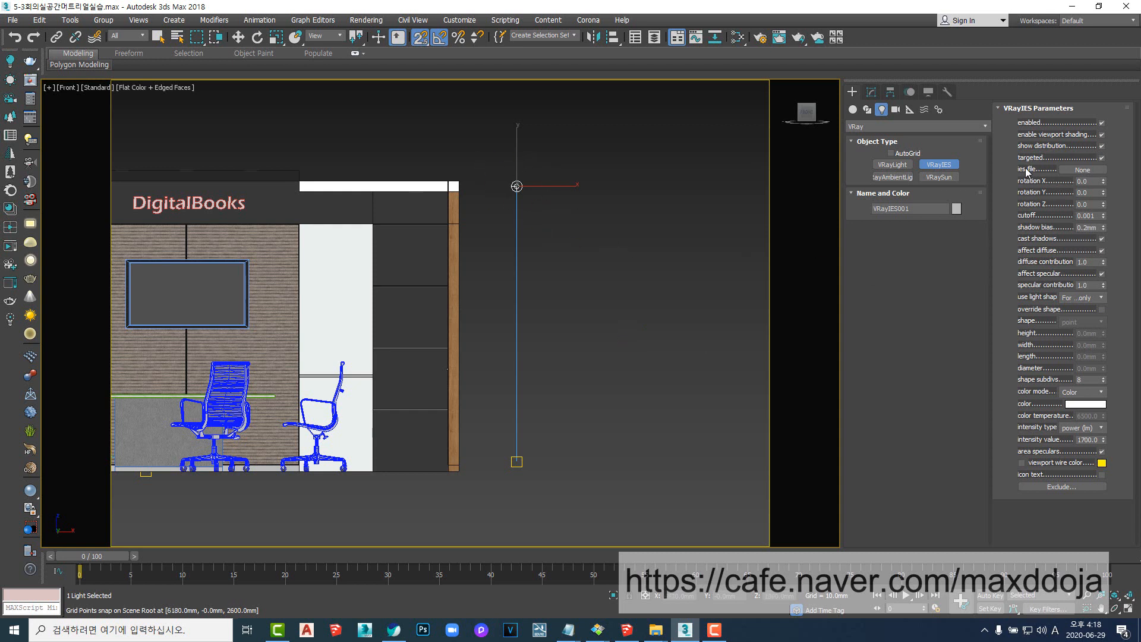
- Load the S.IES profile into the VRayIES light
{"action": "left_click", "coordinate": [1083, 170]}
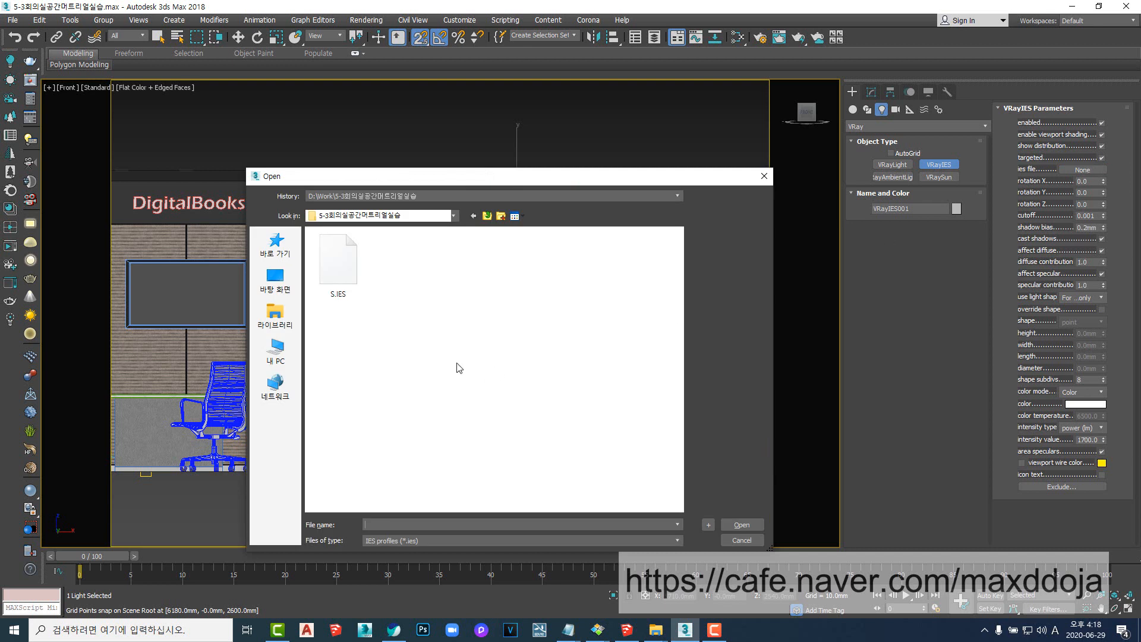
{"action": "left_click", "coordinate": [355, 292]}
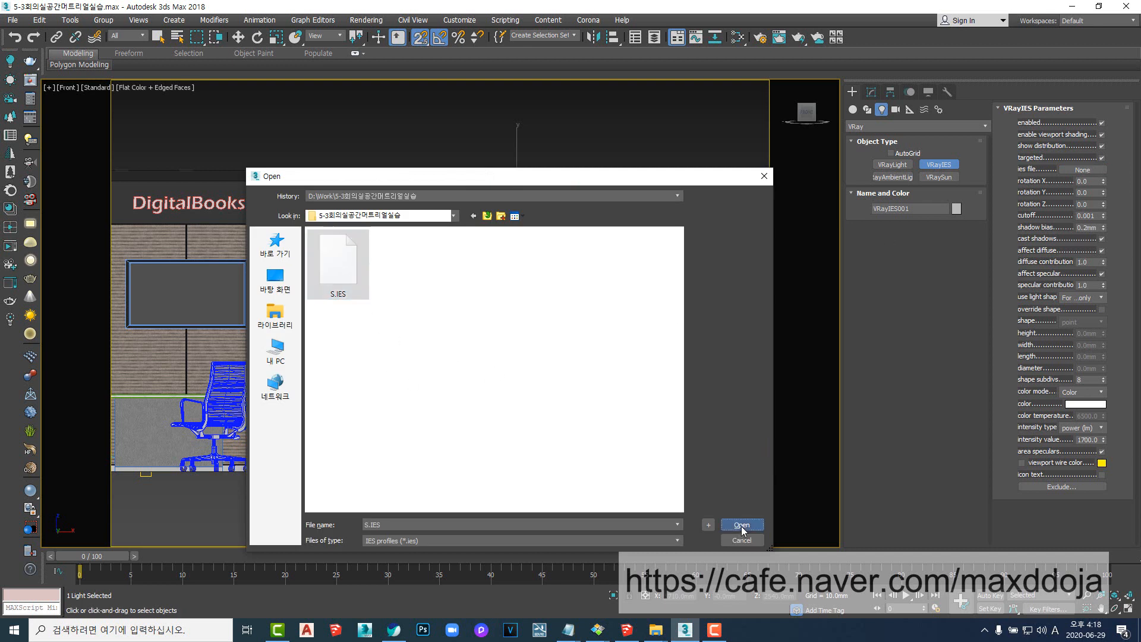
{"action": "left_click", "coordinate": [742, 525]}
{"action": "scroll", "coordinate": [547, 202], "scroll_direction": "up", "scroll_amount": 2}
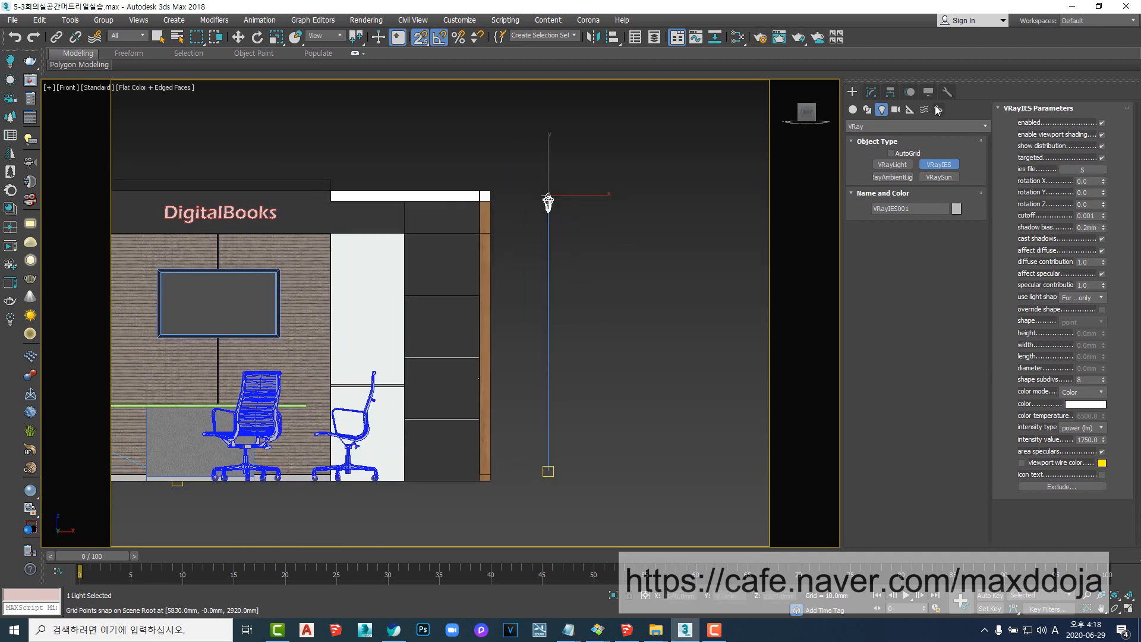
- Turn off targeting for the VRayIES light and set its intensity value to 5500
{"action": "left_click", "coordinate": [1102, 158]}
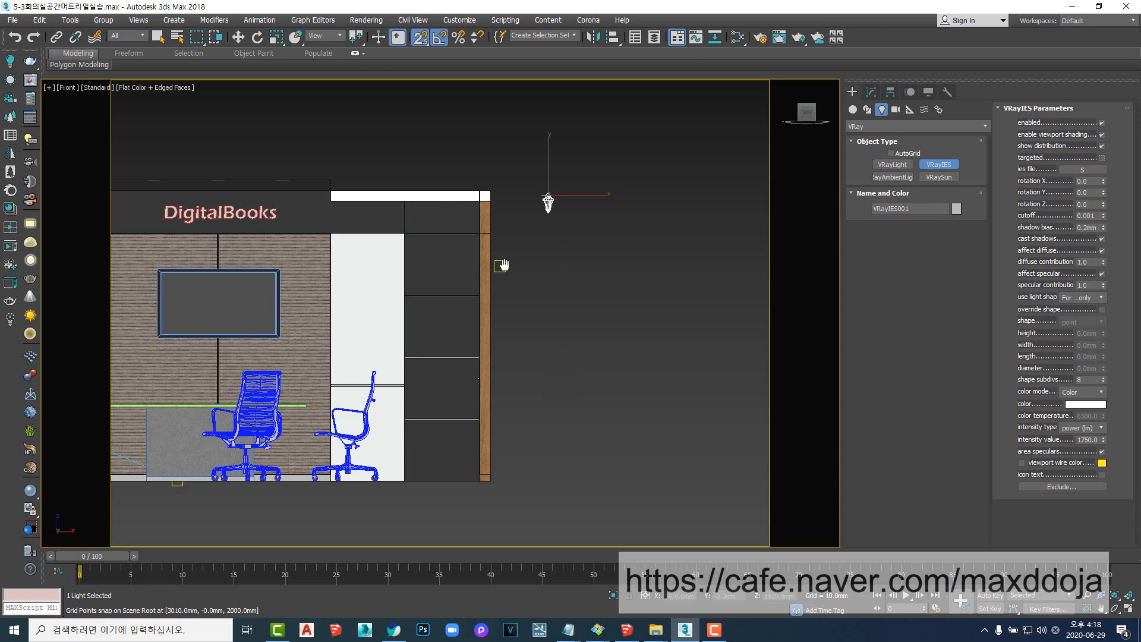
{"action": "scroll", "coordinate": [452, 205], "scroll_direction": "up", "scroll_amount": 5}
{"action": "scroll", "coordinate": [588, 297], "scroll_direction": "down", "scroll_amount": 3}
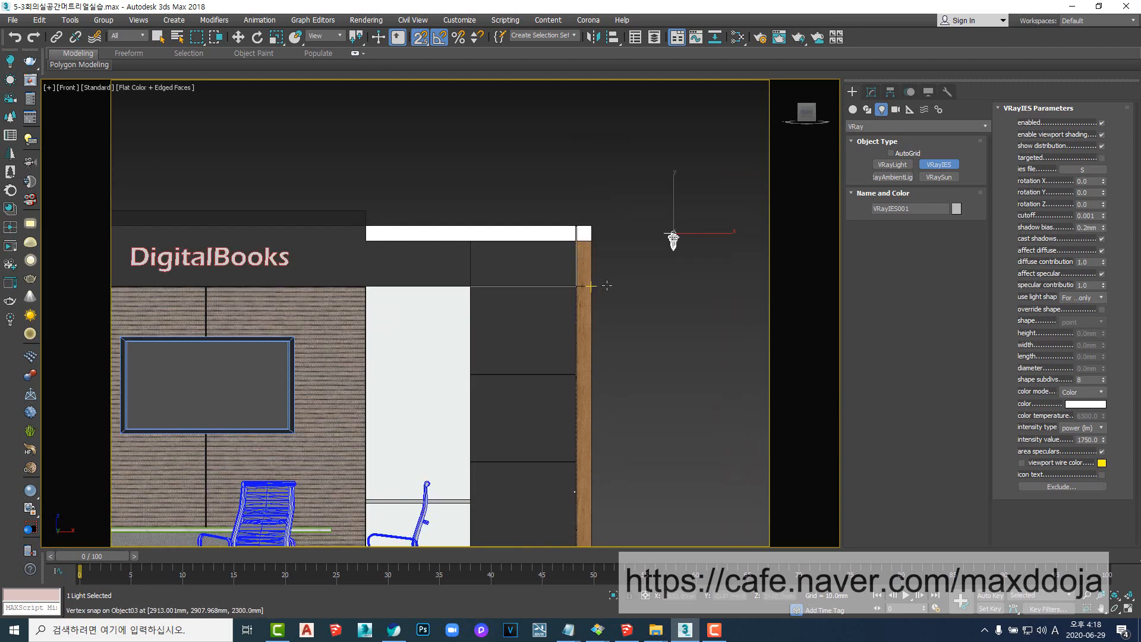
{"action": "middle_click_drag", "start_coordinate": [607, 286], "coordinate": [502, 228]}
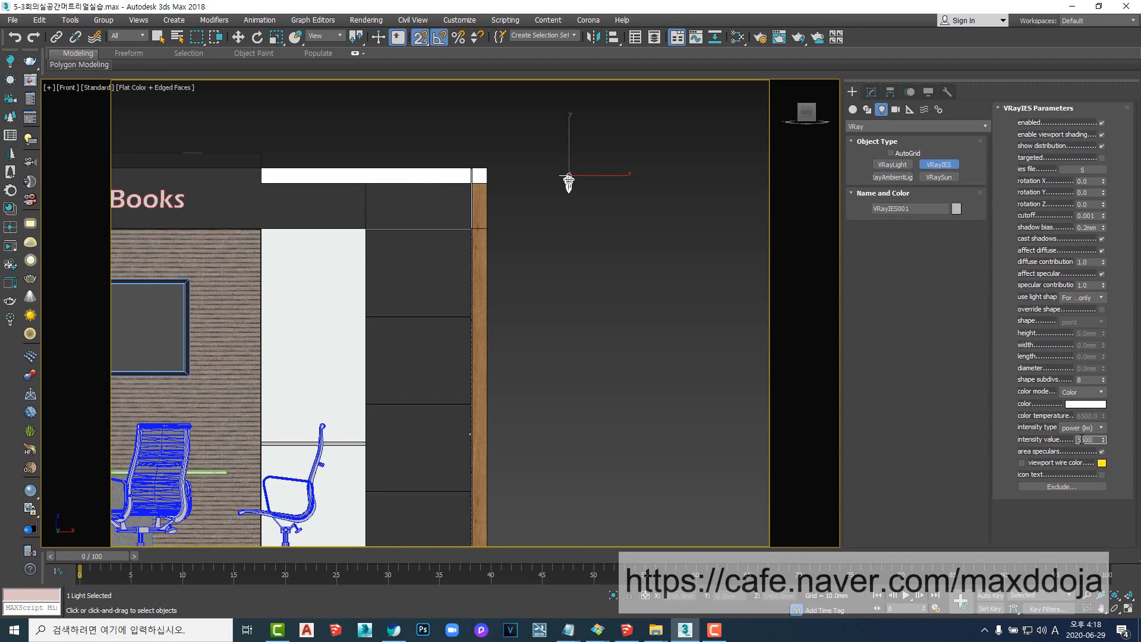
{"action": "middle_click_drag", "start_coordinate": [657, 369], "coordinate": [693, 316]}
{"action": "scroll", "coordinate": [658, 321], "scroll_direction": "down", "scroll_amount": 5}
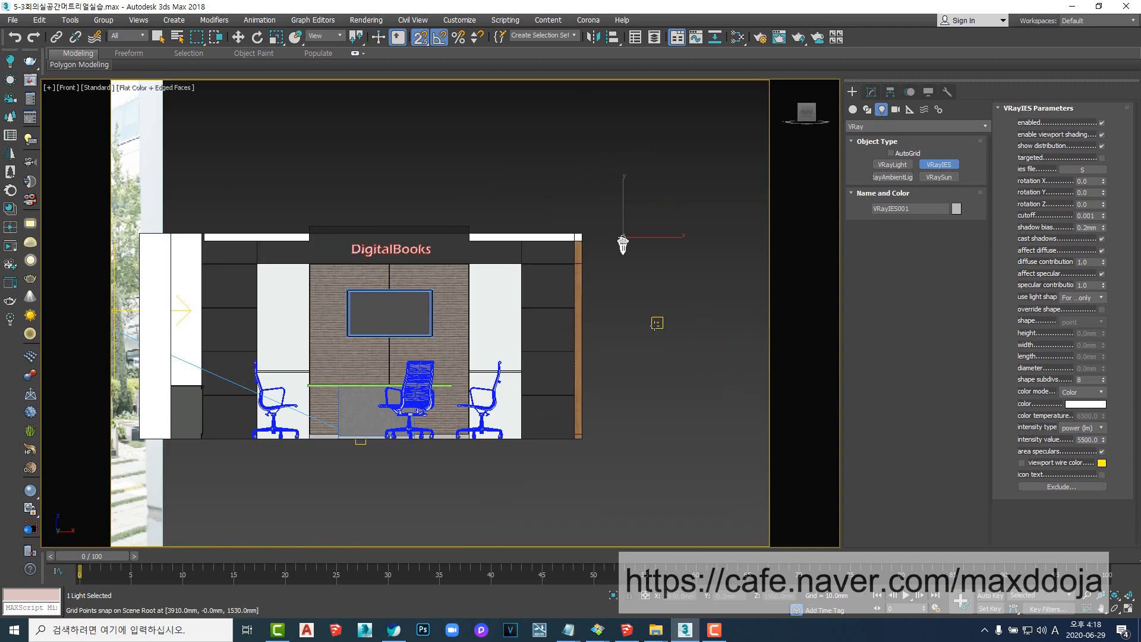
- Turn off snapping and move the VRayIES light just below the ceiling downlight near the wooden wall, using wireframe display
{"action": "scroll", "coordinate": [622, 312], "scroll_direction": "up", "scroll_amount": 7}
{"action": "scroll", "coordinate": [622, 313], "scroll_direction": "down", "scroll_amount": 4}
{"action": "scroll", "coordinate": [608, 248], "scroll_direction": "up", "scroll_amount": 4}
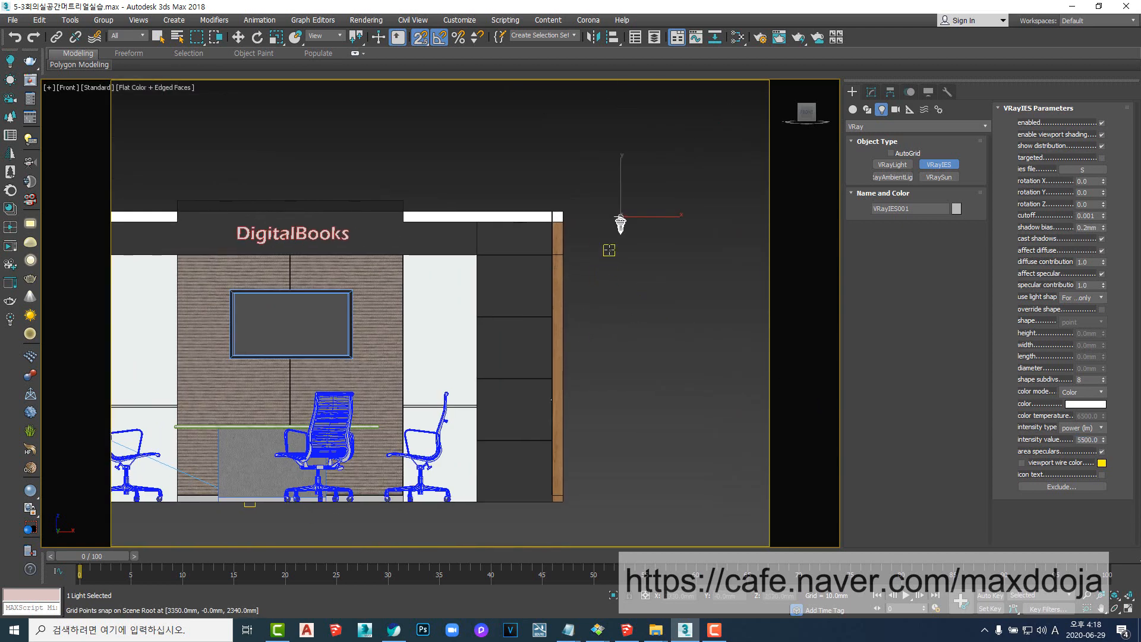
{"action": "key", "text": "w"}
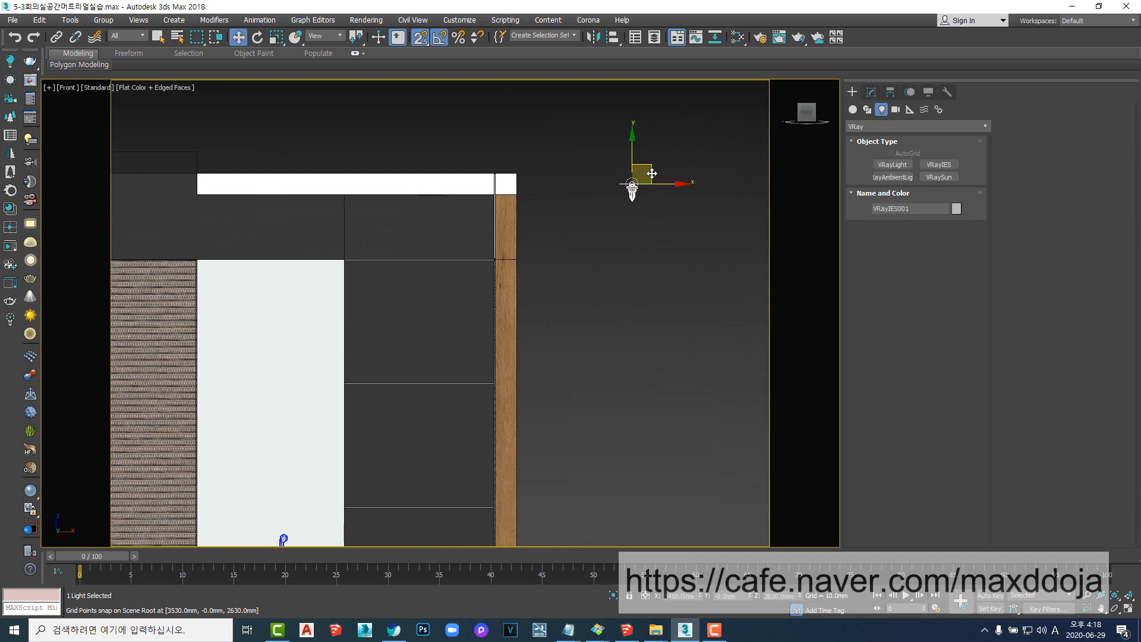
{"action": "left_click", "coordinate": [420, 37]}
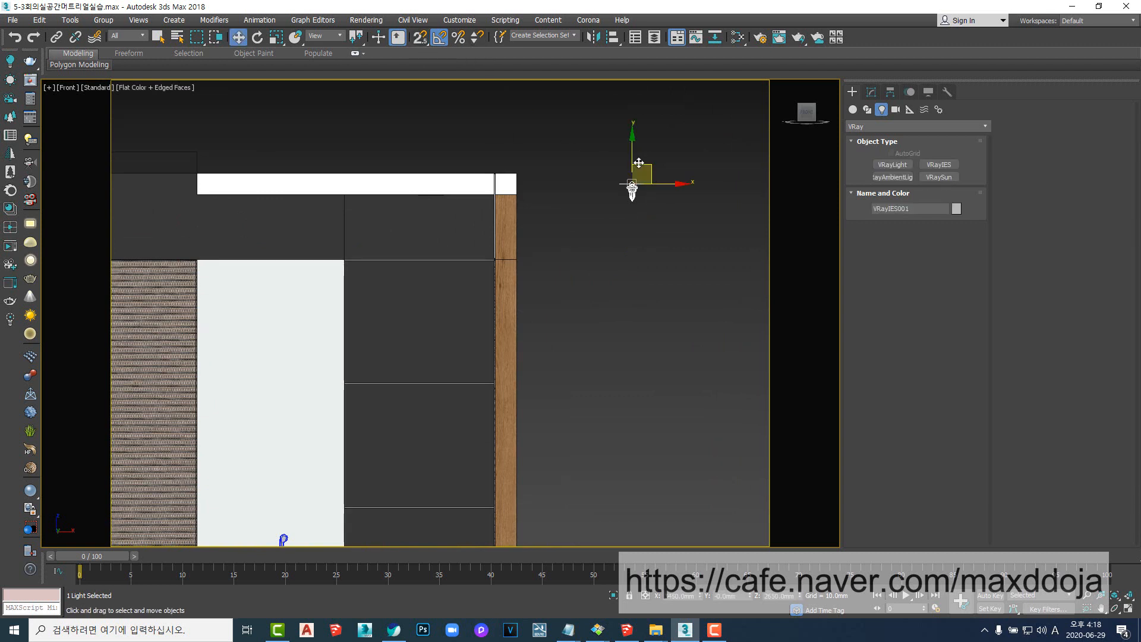
{"action": "left_click_drag", "start_coordinate": [628, 173], "coordinate": [423, 201]}
{"action": "scroll", "coordinate": [423, 200], "scroll_direction": "up", "scroll_amount": 5}
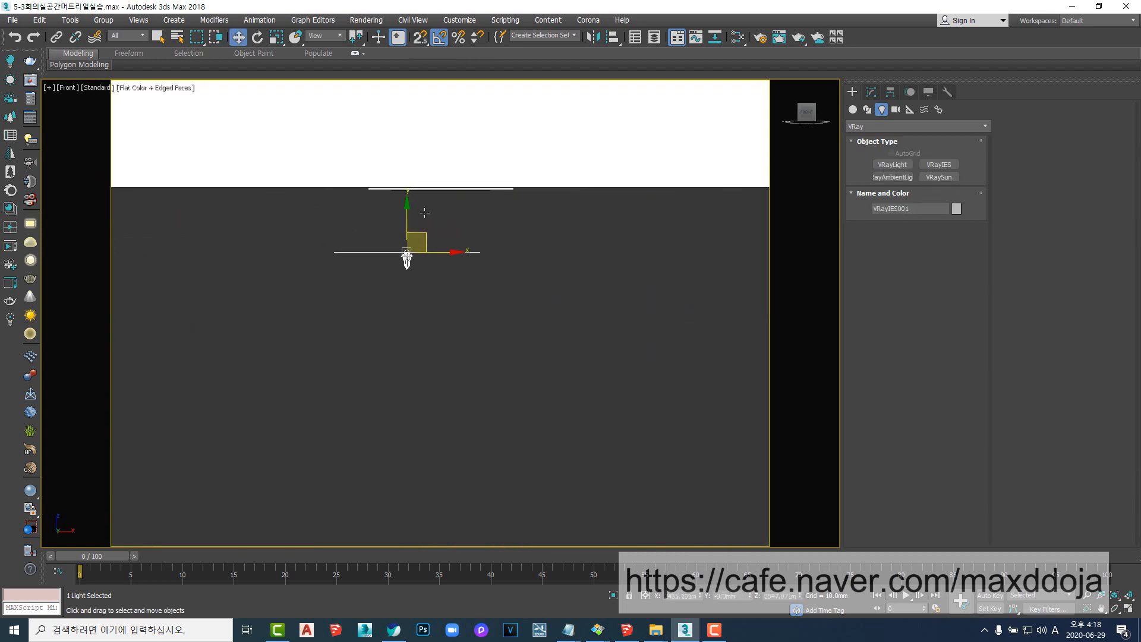
{"action": "key", "text": "F3"}
{"action": "scroll", "coordinate": [452, 252], "scroll_direction": "up", "scroll_amount": 3}
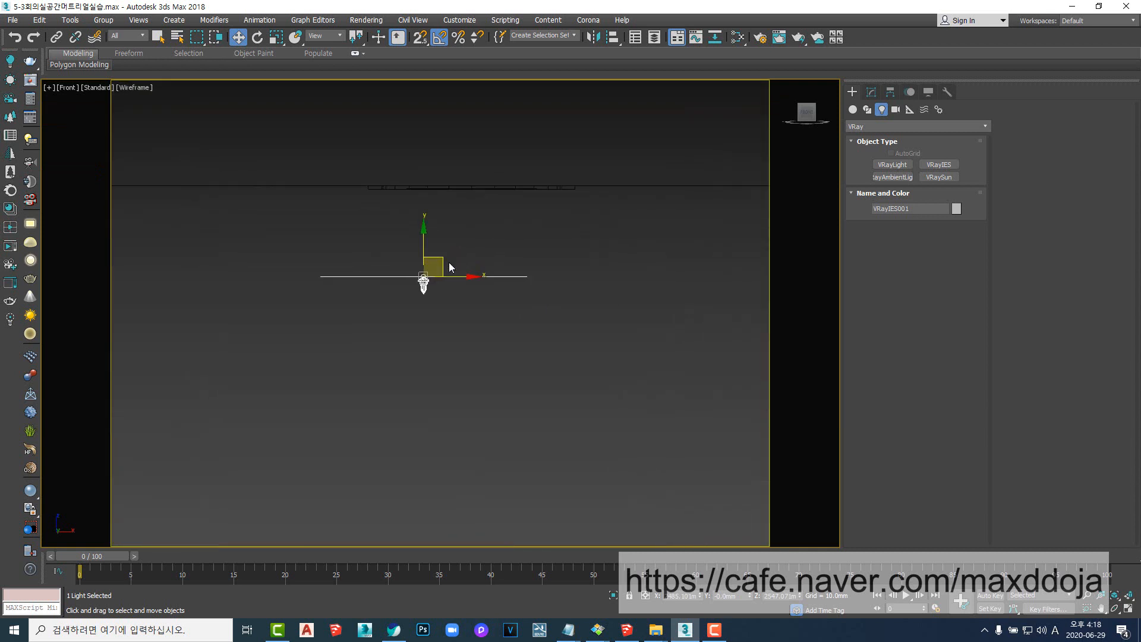
{"action": "left_click_drag", "start_coordinate": [442, 263], "coordinate": [490, 190]}
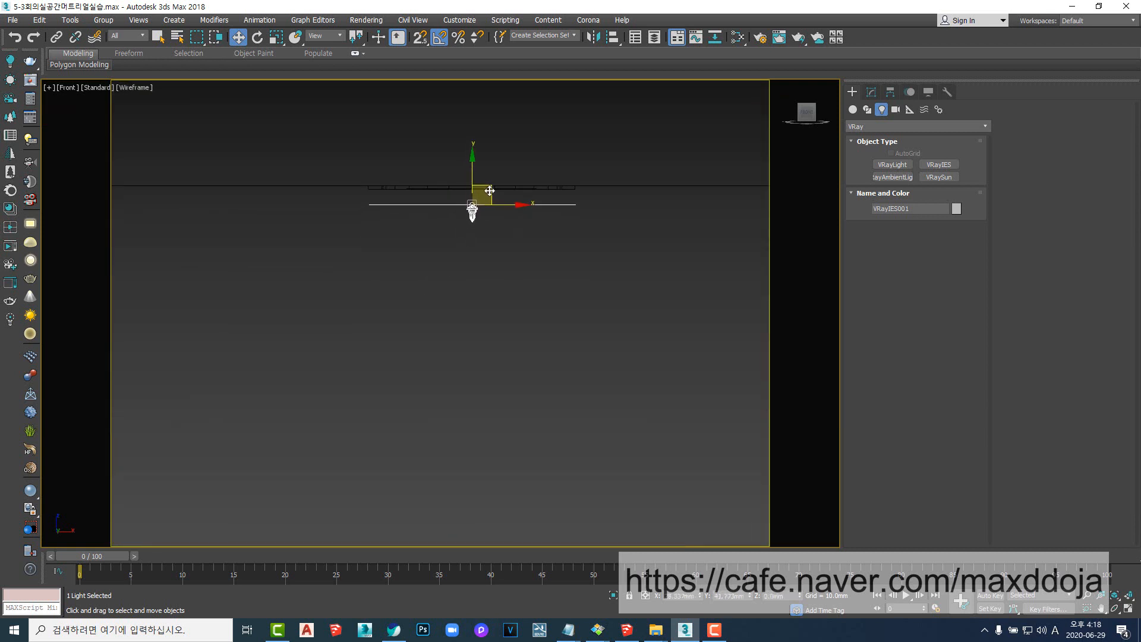
- Check the VRayIES light against the ceiling in the Front view, then move it in the Top view onto the wooden-wall downlight nearest the screen wall
{"action": "scroll", "coordinate": [488, 203], "scroll_direction": "down", "scroll_amount": 5}
{"action": "left_click", "coordinate": [369, 199]}
{"action": "middle_click_drag", "start_coordinate": [357, 224], "coordinate": [524, 235]}
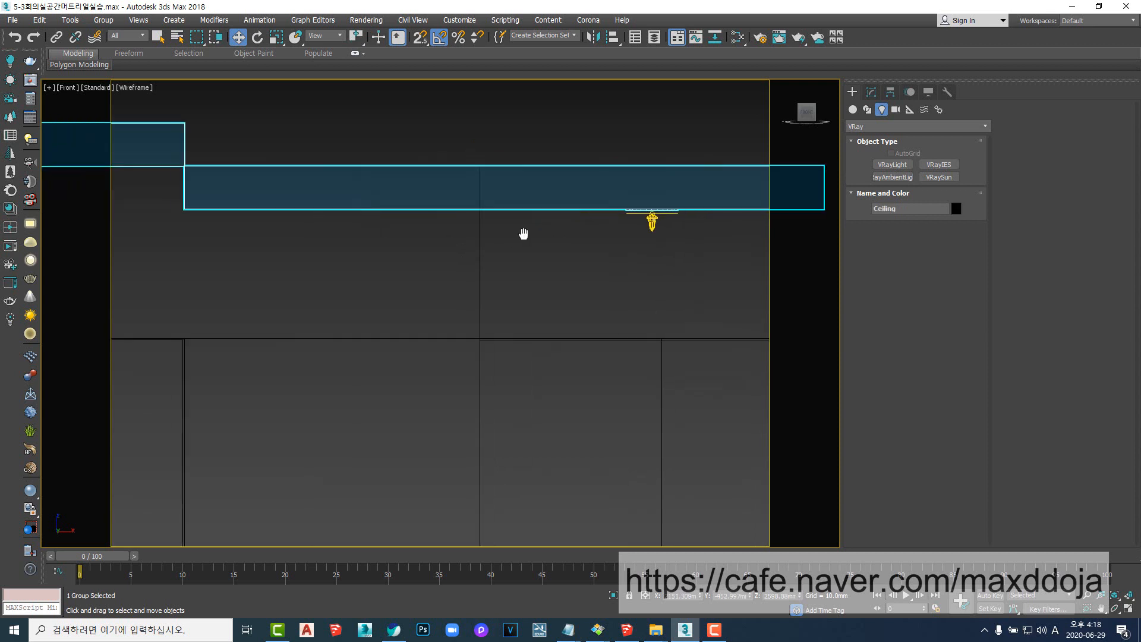
{"action": "scroll", "coordinate": [524, 235], "scroll_direction": "down", "scroll_amount": 5}
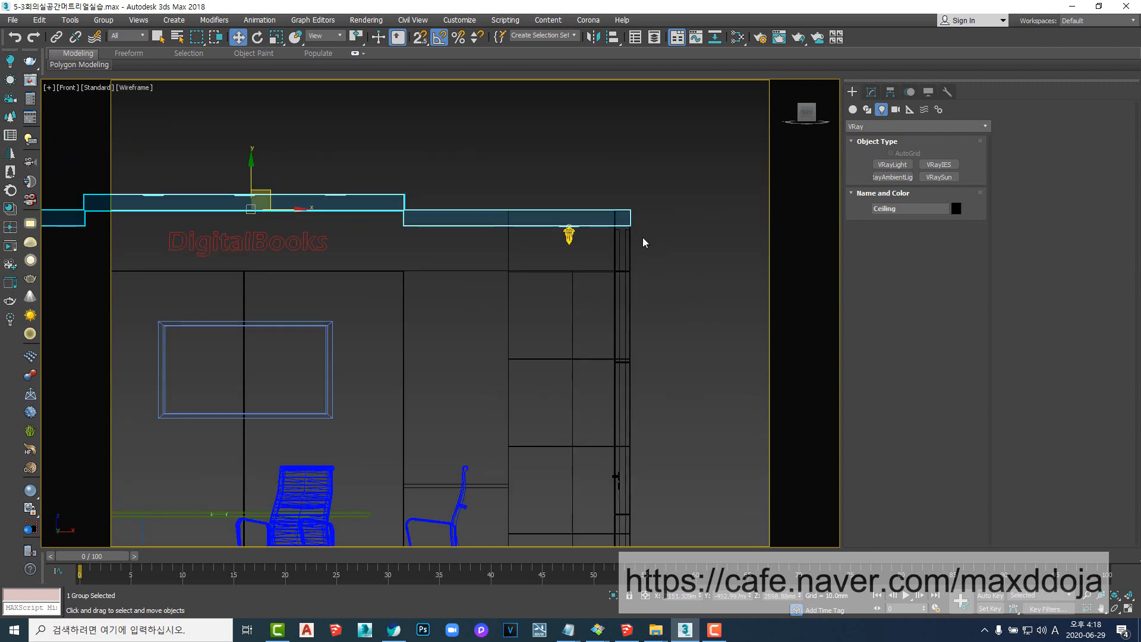
{"action": "scroll", "coordinate": [579, 237], "scroll_direction": "up", "scroll_amount": 3}
{"action": "scroll", "coordinate": [538, 206], "scroll_direction": "up", "scroll_amount": 3}
{"action": "left_click", "coordinate": [516, 183]}
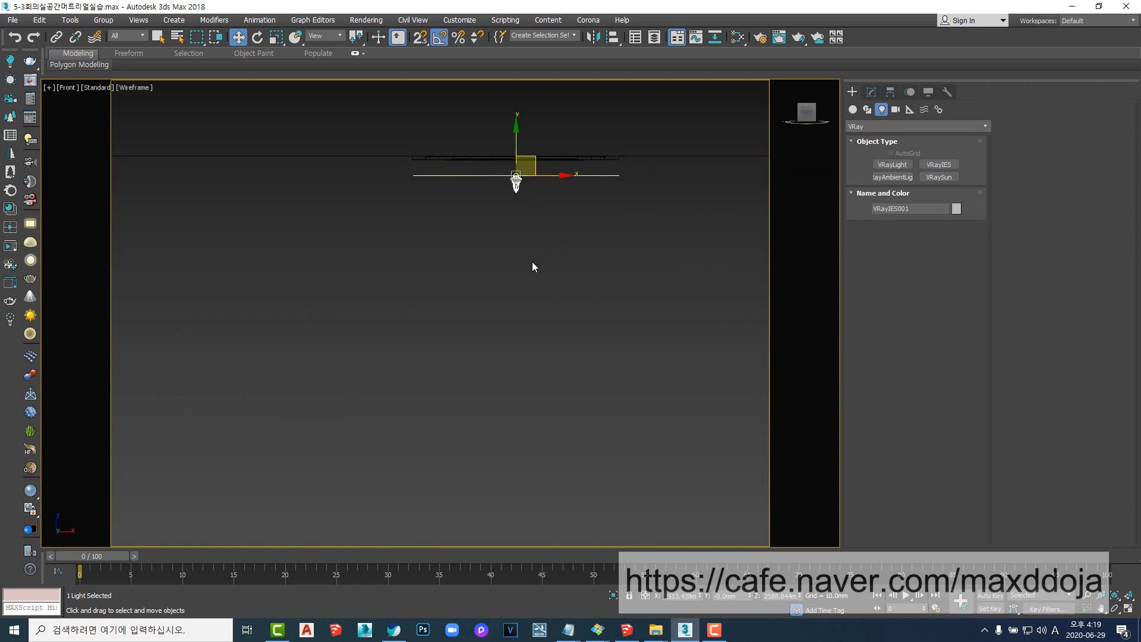
{"action": "key", "text": "t"}
{"action": "scroll", "coordinate": [535, 286], "scroll_direction": "down", "scroll_amount": 5}
{"action": "scroll", "coordinate": [537, 297], "scroll_direction": "up", "scroll_amount": 3}
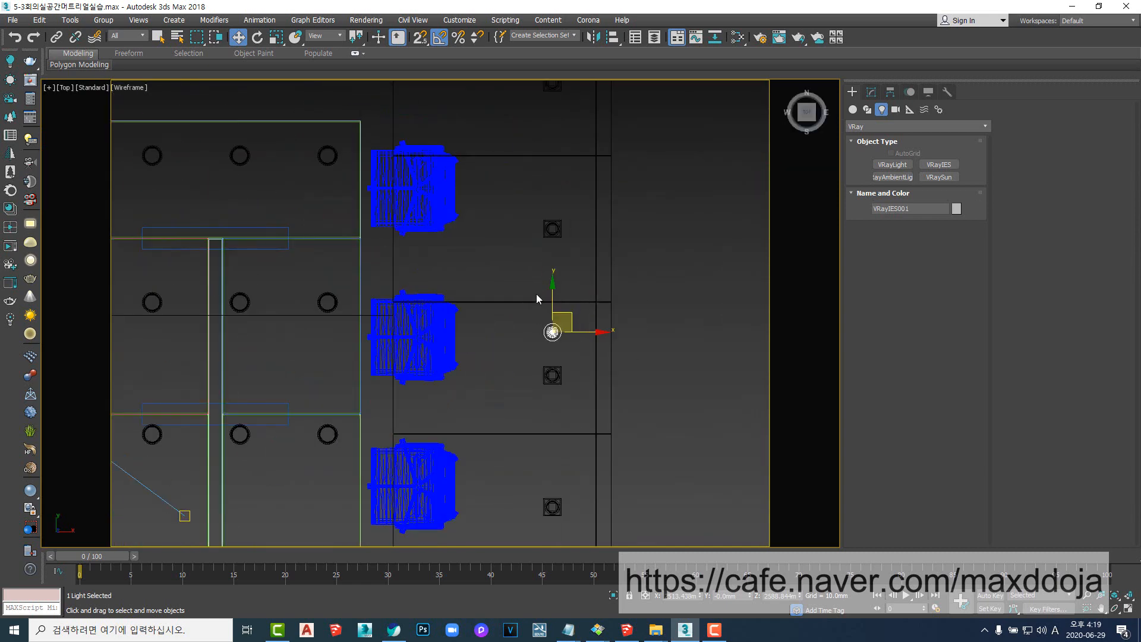
{"action": "middle_click_drag", "start_coordinate": [536, 297], "coordinate": [533, 355]}
{"action": "left_click_drag", "start_coordinate": [534, 355], "coordinate": [564, 101]}
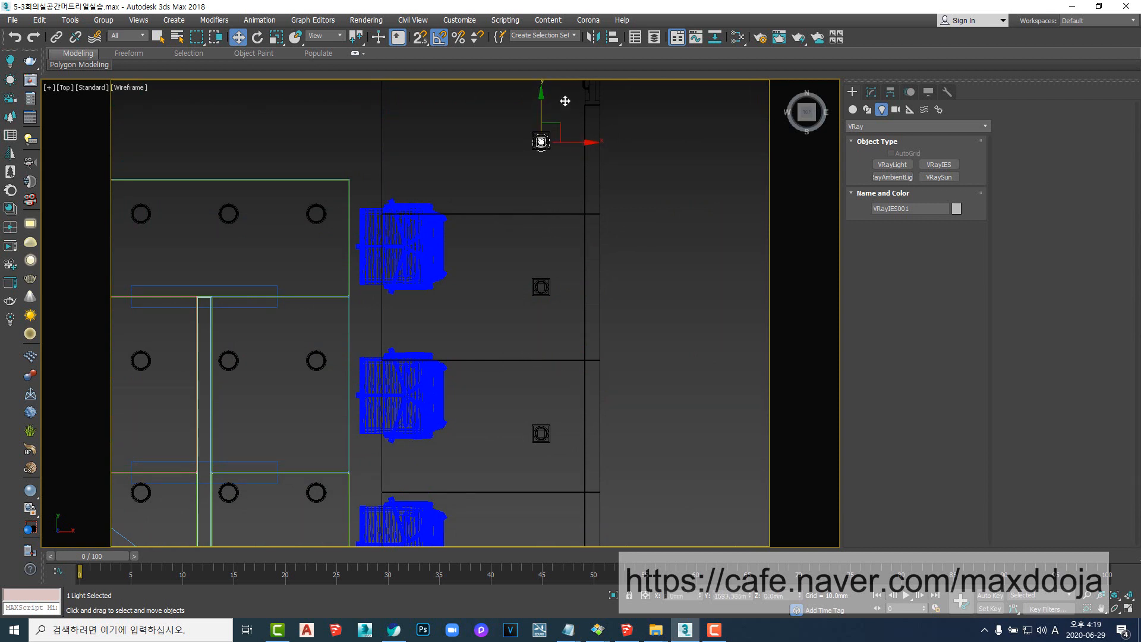
- Clone the VRayIES light as instances onto the second and third downlights of the row along the wooden wall
{"action": "middle_click_drag", "start_coordinate": [542, 110], "coordinate": [528, 160]}
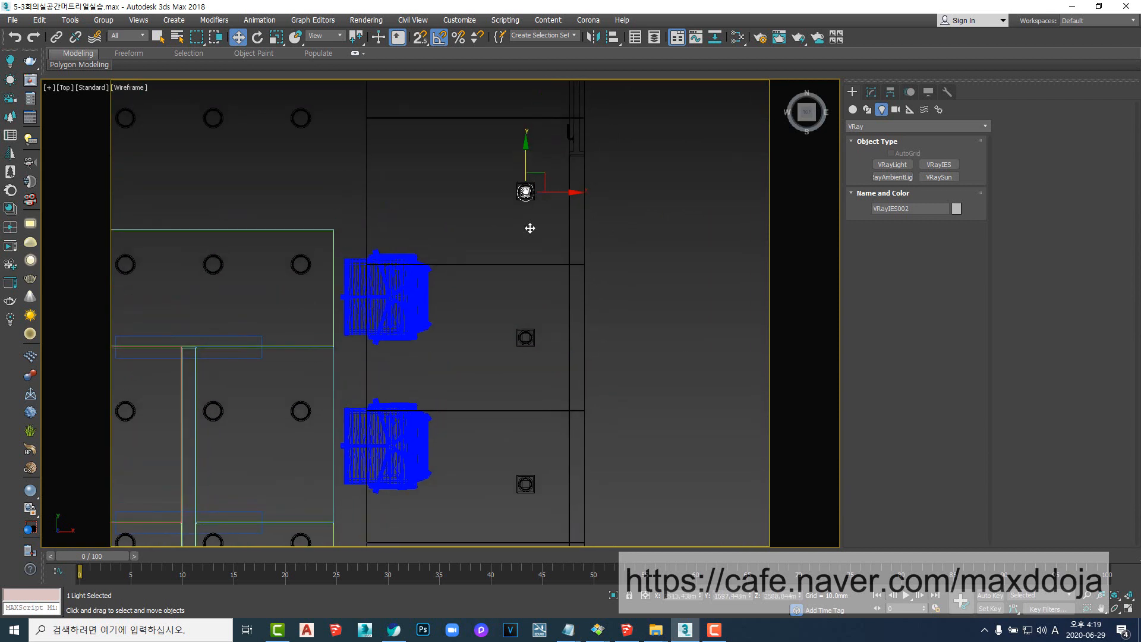
{"action": "mouse_move", "coordinate": [530, 228]}
{"action": "left_mouse_down", "text": "shift"}
{"action": "mouse_move", "coordinate": [526, 324]}
{"action": "mouse_move", "coordinate": [530, 306]}
{"action": "left_mouse_up", "text": "shift"}
{"action": "left_click", "coordinate": [535, 291]}
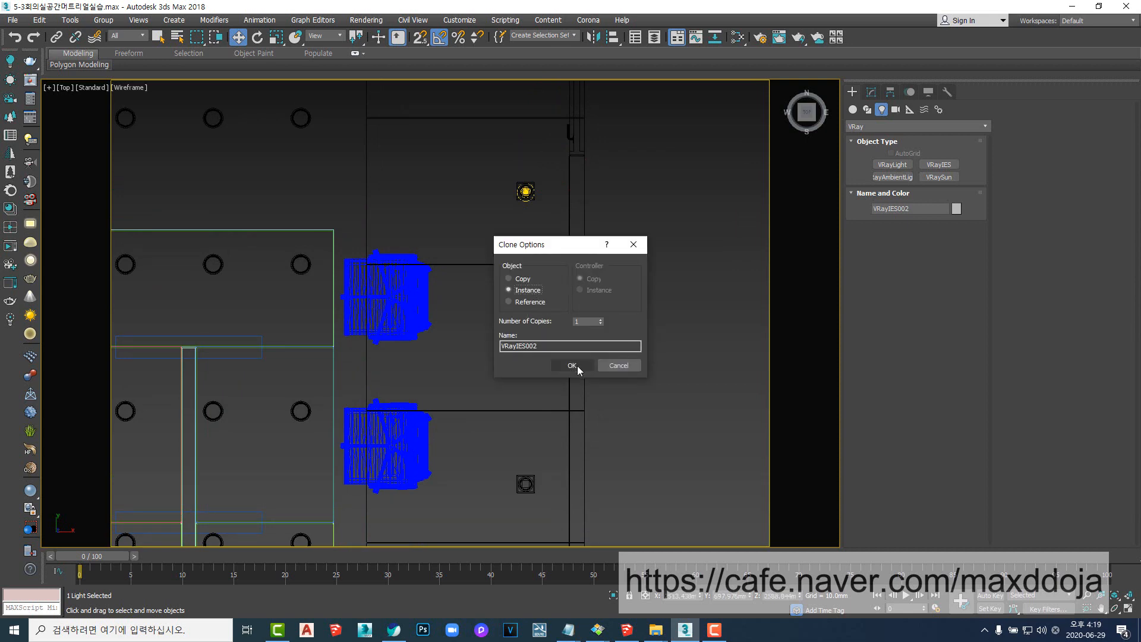
{"action": "left_click", "coordinate": [572, 365]}
{"action": "middle_click_drag", "start_coordinate": [526, 333], "coordinate": [539, 146]}
{"action": "left_click_drag", "start_coordinate": [538, 120], "coordinate": [549, 265], "text": "shift"}
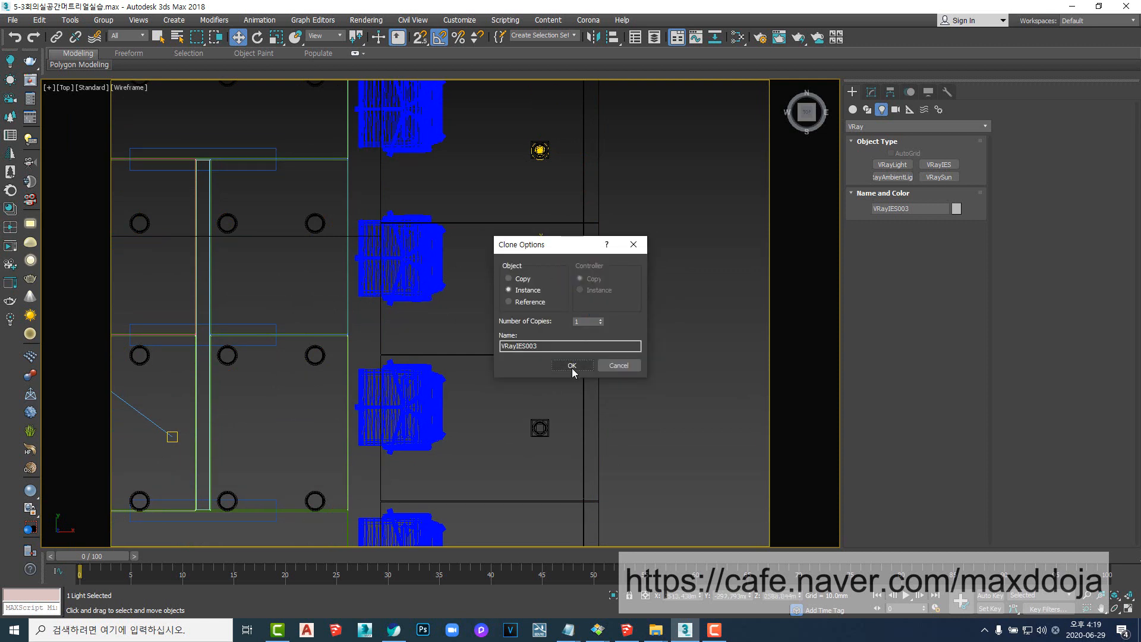
{"action": "left_click", "coordinate": [572, 367]}
- Clone the VRayIES light as instances onto the fourth and fifth downlights of the row along the wooden wall
{"action": "middle_click_drag", "start_coordinate": [575, 373], "coordinate": [580, 333]}
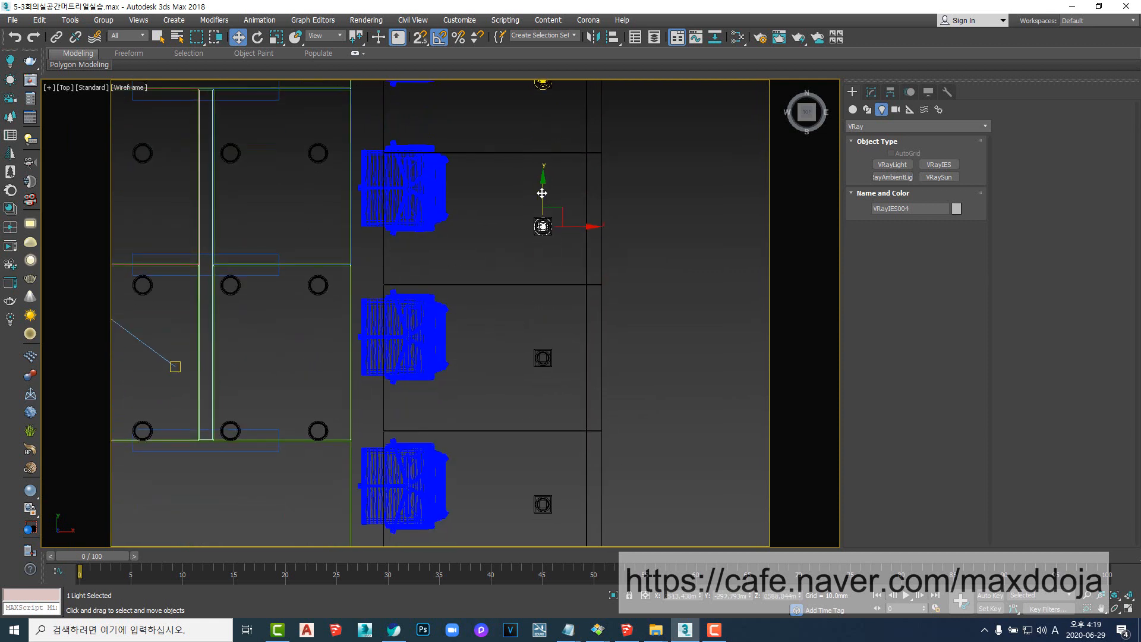
{"action": "left_click_drag", "start_coordinate": [542, 193], "coordinate": [543, 324], "text": "shift"}
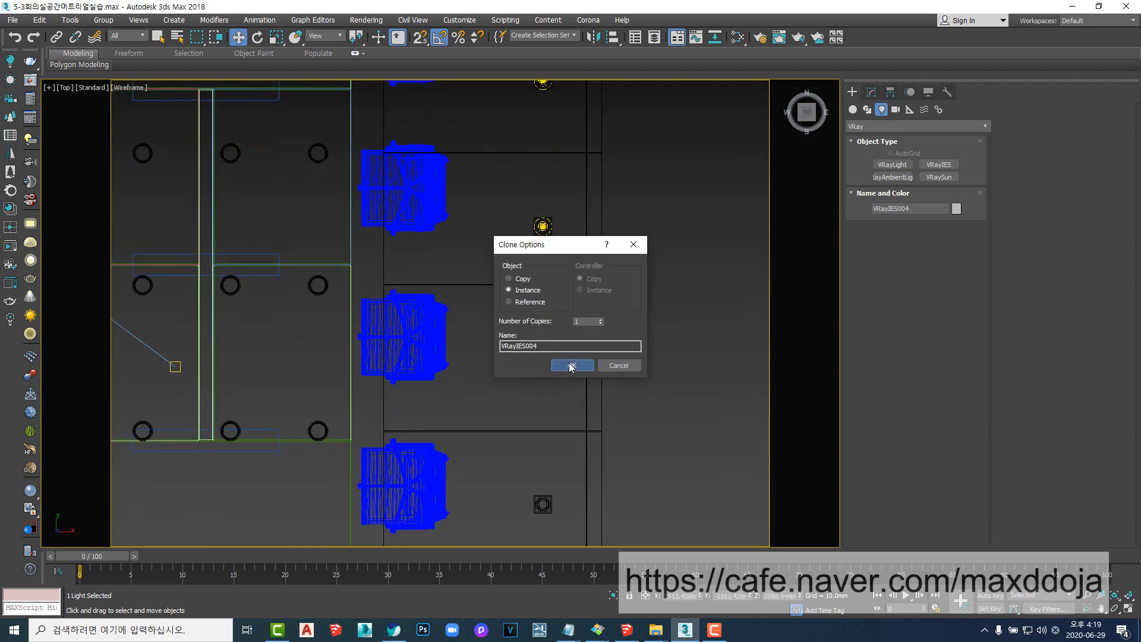
{"action": "left_click", "coordinate": [572, 368]}
{"action": "middle_click_drag", "start_coordinate": [543, 415], "coordinate": [560, 255]}
{"action": "left_click_drag", "start_coordinate": [562, 186], "coordinate": [565, 323], "text": "shift"}
{"action": "left_click", "coordinate": [573, 367]}
- Clear the selection and restrict the selection filter to Lights
{"action": "scroll", "coordinate": [576, 367], "scroll_direction": "down", "scroll_amount": 2}
{"action": "middle_click_drag", "start_coordinate": [576, 367], "coordinate": [631, 381]}
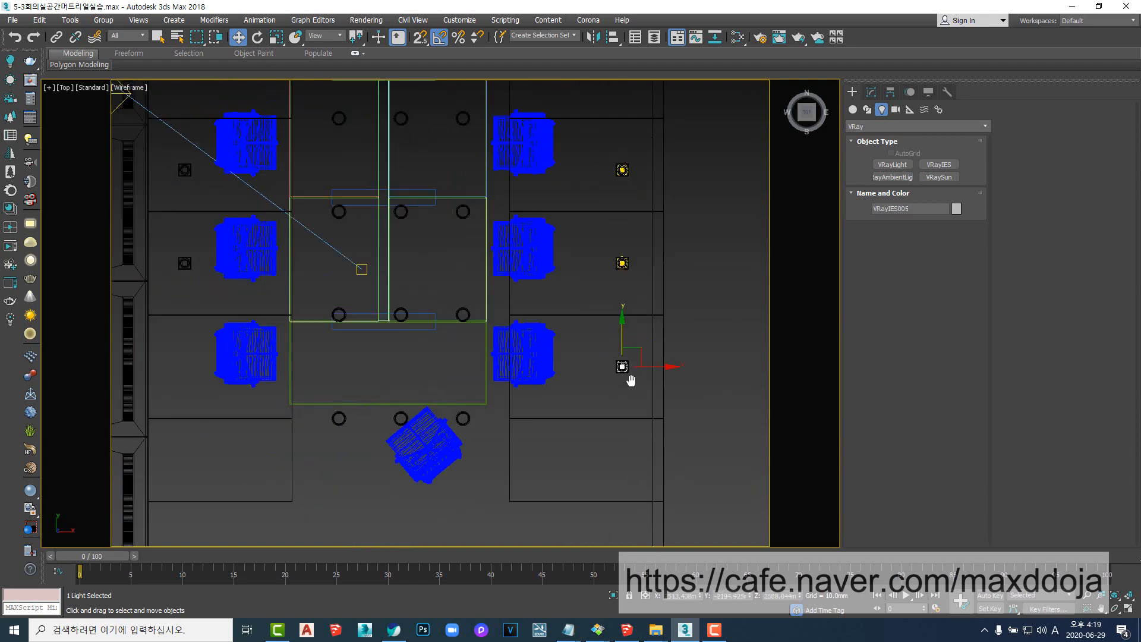
{"action": "scroll", "coordinate": [631, 381], "scroll_direction": "down", "scroll_amount": 4}
{"action": "left_click", "coordinate": [596, 218]}
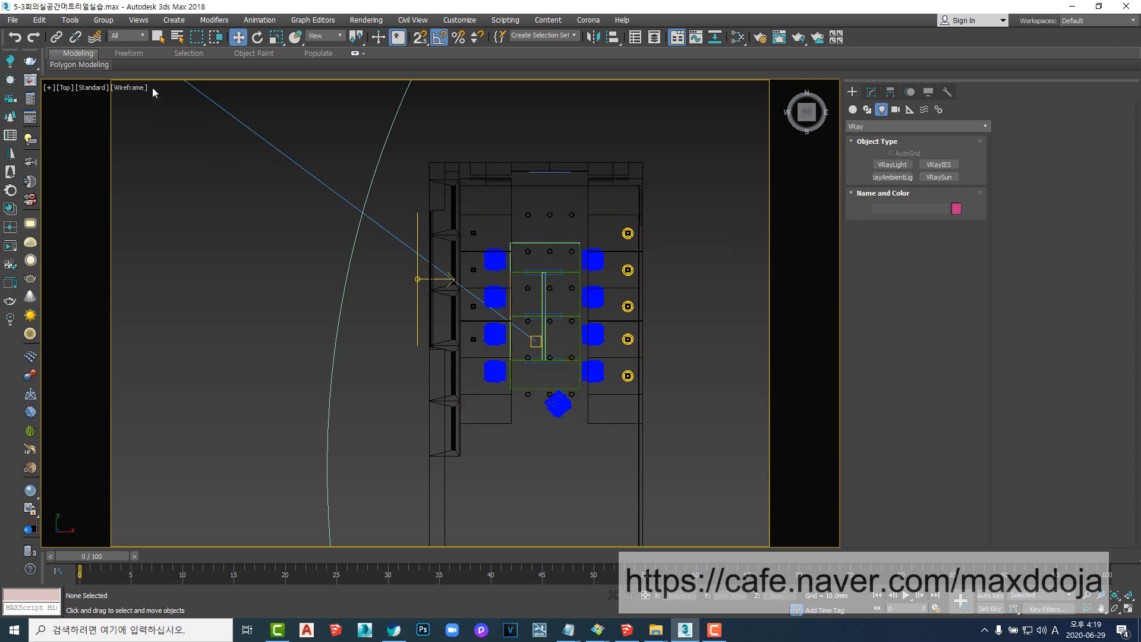
{"action": "left_click", "coordinate": [139, 38]}
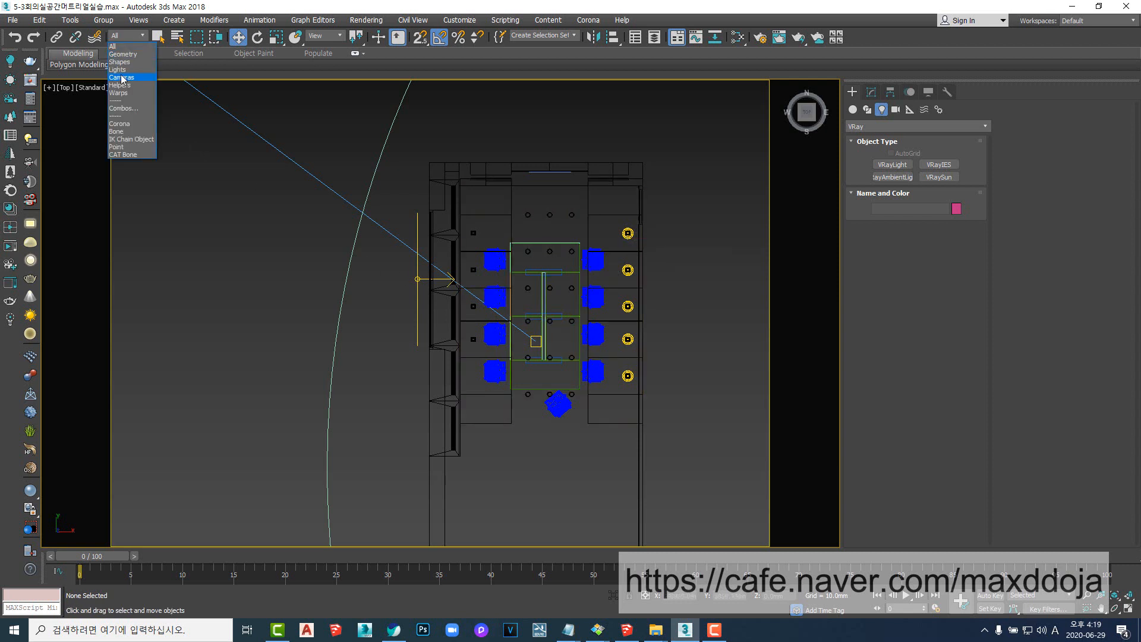
{"action": "left_click", "coordinate": [122, 78]}
{"action": "left_click", "coordinate": [129, 36]}
{"action": "left_click", "coordinate": [126, 70]}
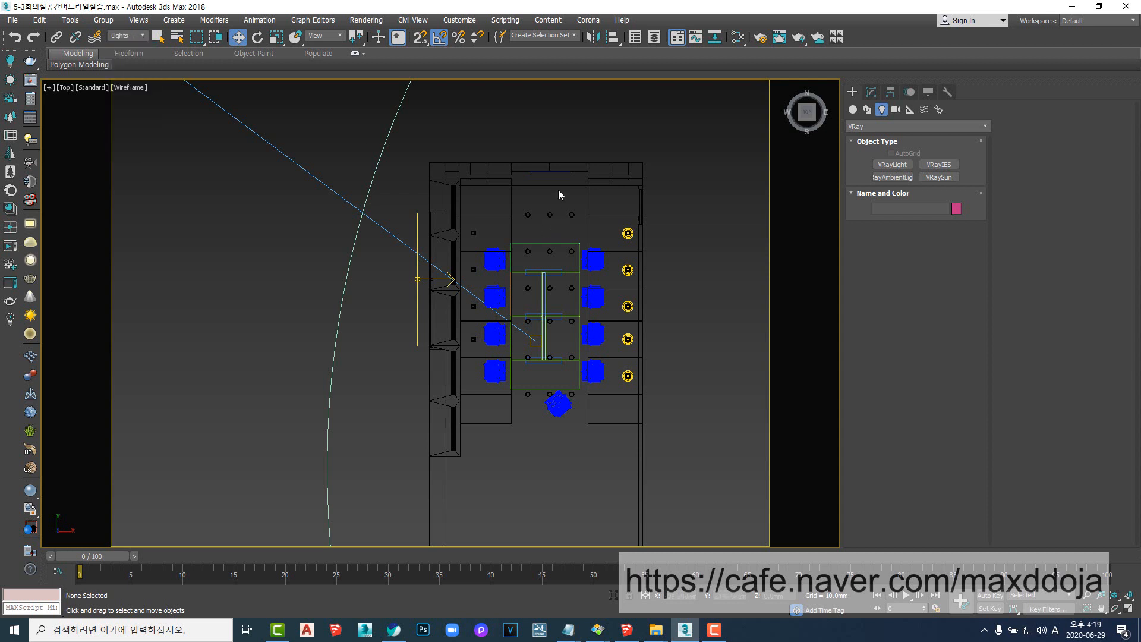
- Clone the four wooden-wall VRayIES lights nearest the screen wall across onto the matching downlights on the window side
{"action": "left_click_drag", "start_coordinate": [595, 201], "coordinate": [654, 358]}
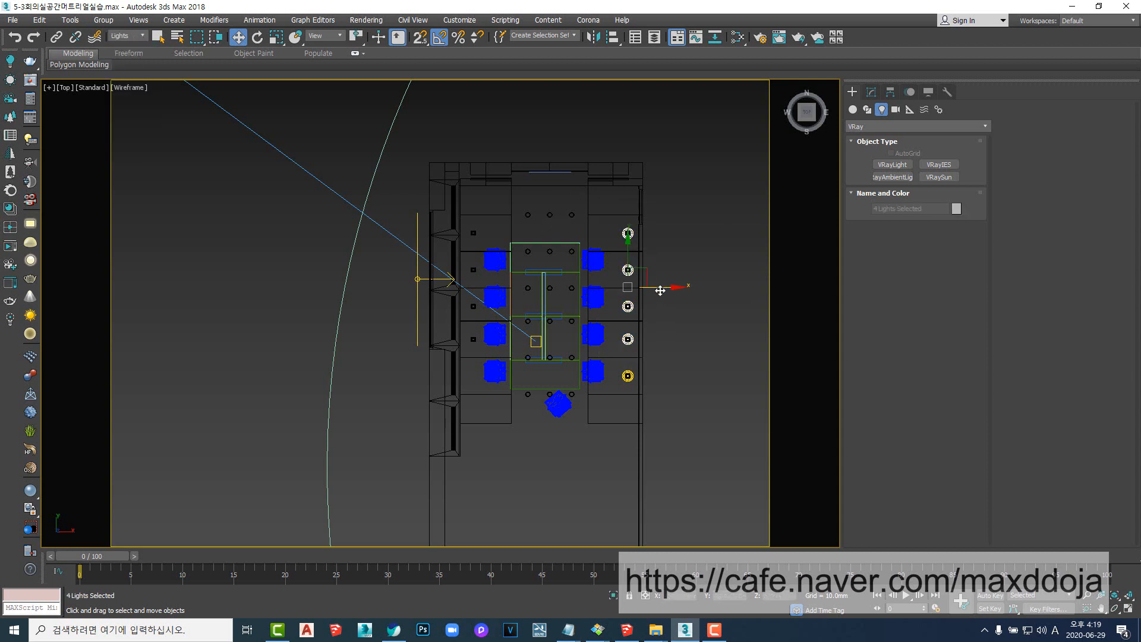
{"action": "left_click_drag", "start_coordinate": [662, 288], "coordinate": [512, 305], "text": "shift"}
{"action": "left_click_drag", "start_coordinate": [514, 305], "coordinate": [508, 305]}
{"action": "left_click", "coordinate": [578, 367]}
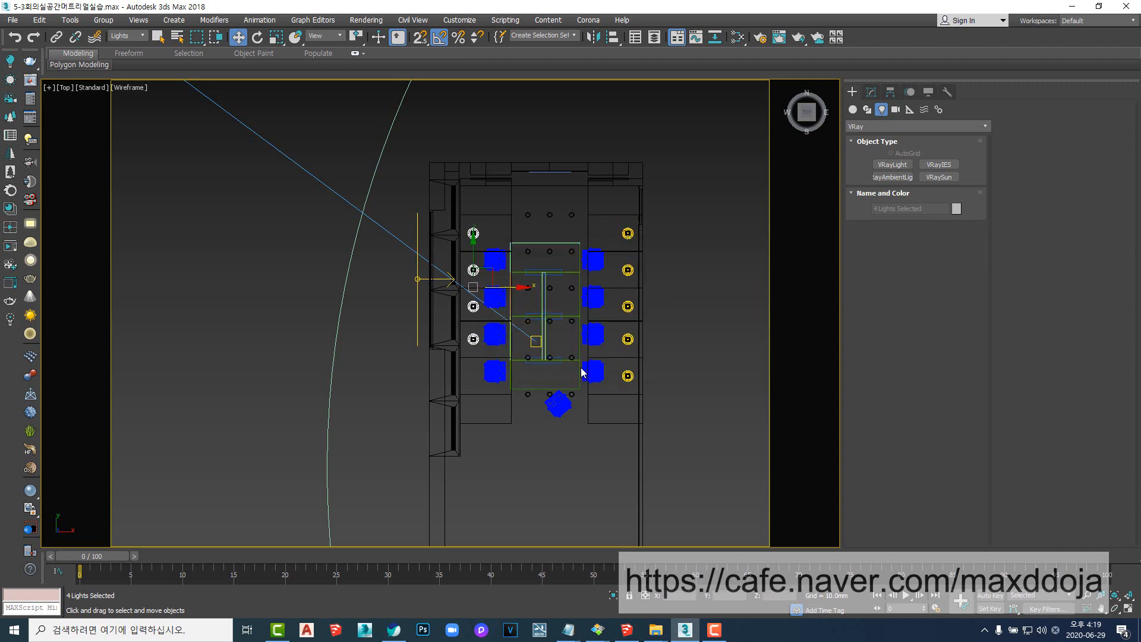
{"action": "left_click", "coordinate": [515, 485]}
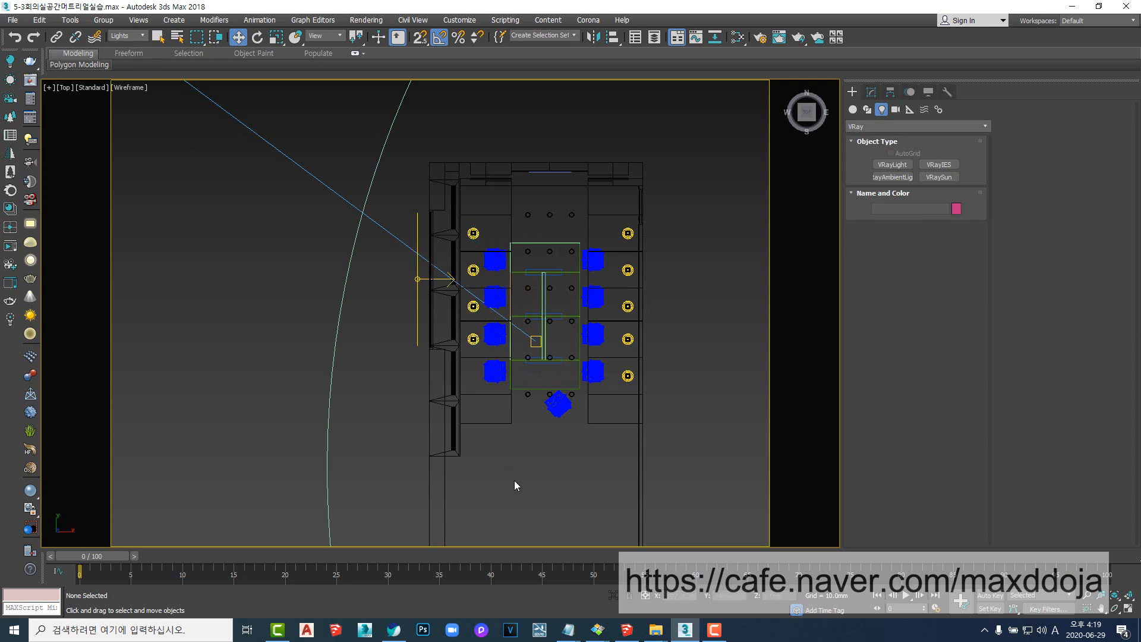
- Run a V-Ray test render of the Camera01 view at 600 x 425, and close the frame buffer and Render Setup
{"action": "middle_click_drag", "start_coordinate": [644, 487], "coordinate": [523, 478]}
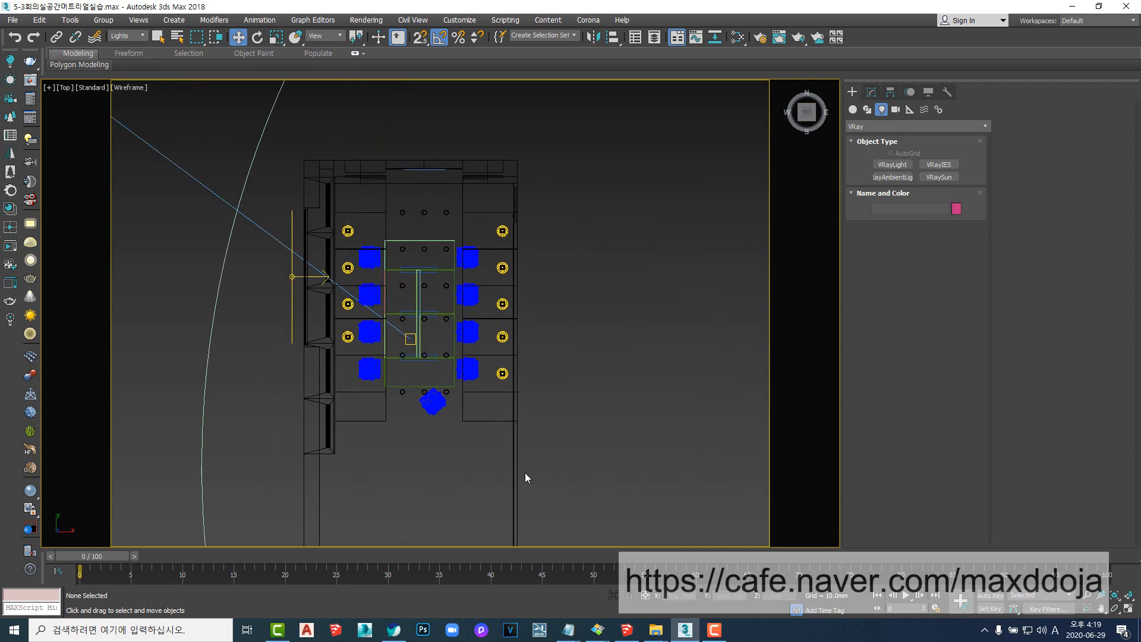
{"action": "scroll", "coordinate": [495, 408], "scroll_direction": "up", "scroll_amount": 4}
{"action": "scroll", "coordinate": [494, 407], "scroll_direction": "down", "scroll_amount": 3}
{"action": "middle_click_drag", "start_coordinate": [439, 404], "coordinate": [554, 389]}
{"action": "middle_click_drag", "start_coordinate": [466, 272], "coordinate": [463, 351]}
{"action": "key", "text": "c"}
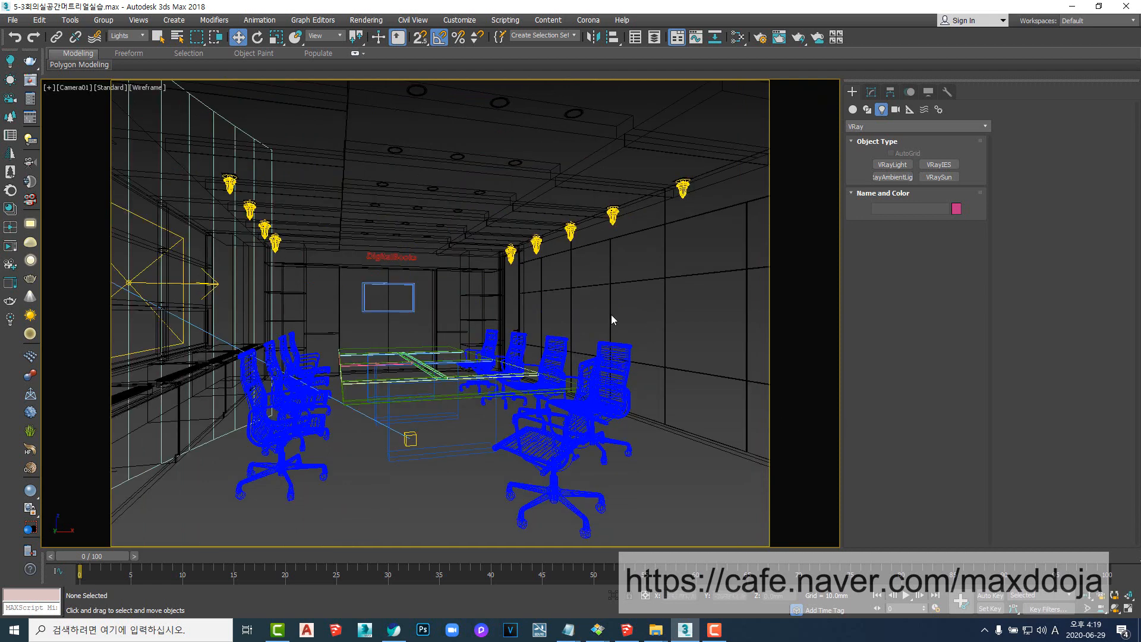
{"action": "left_click", "coordinate": [761, 40]}
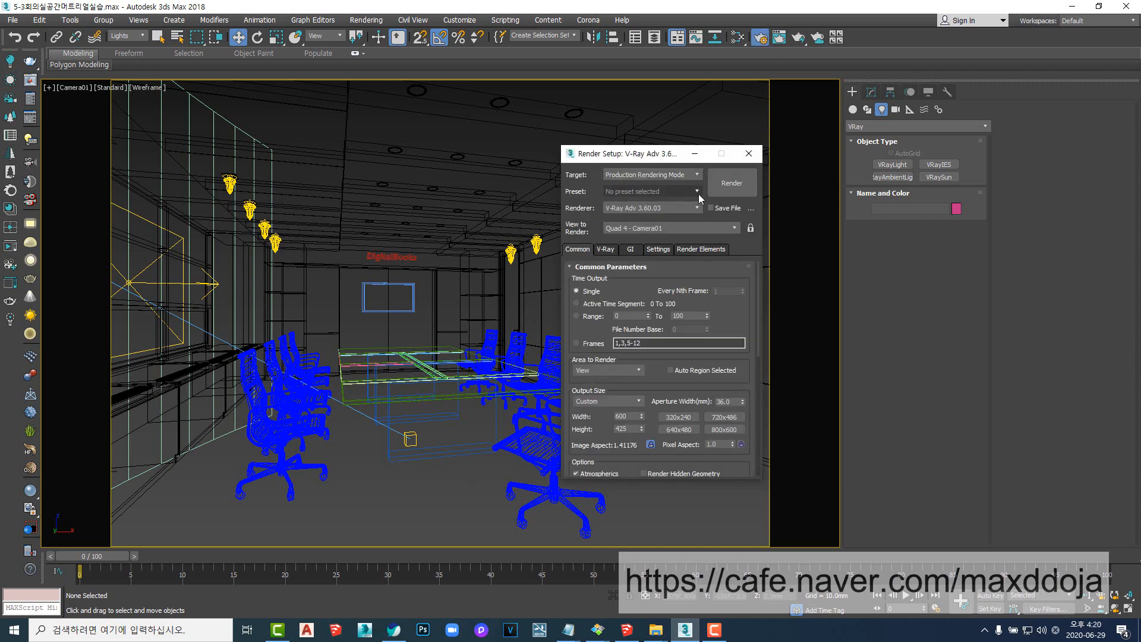
{"action": "left_click", "coordinate": [737, 188]}
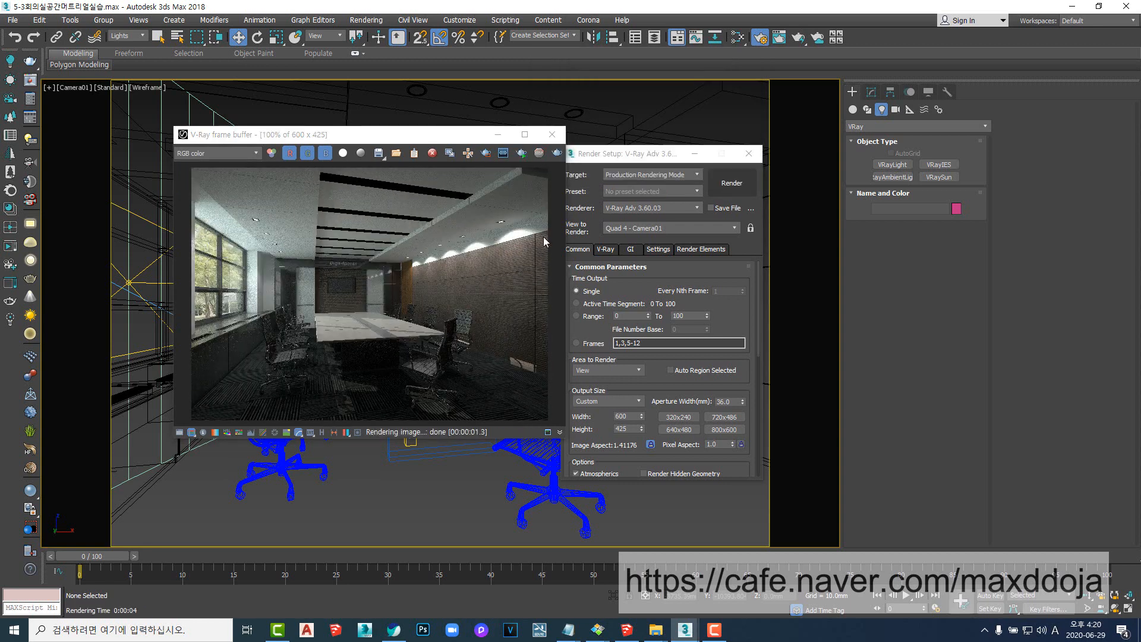
{"action": "left_click", "coordinate": [552, 134]}
{"action": "left_click", "coordinate": [750, 154]}
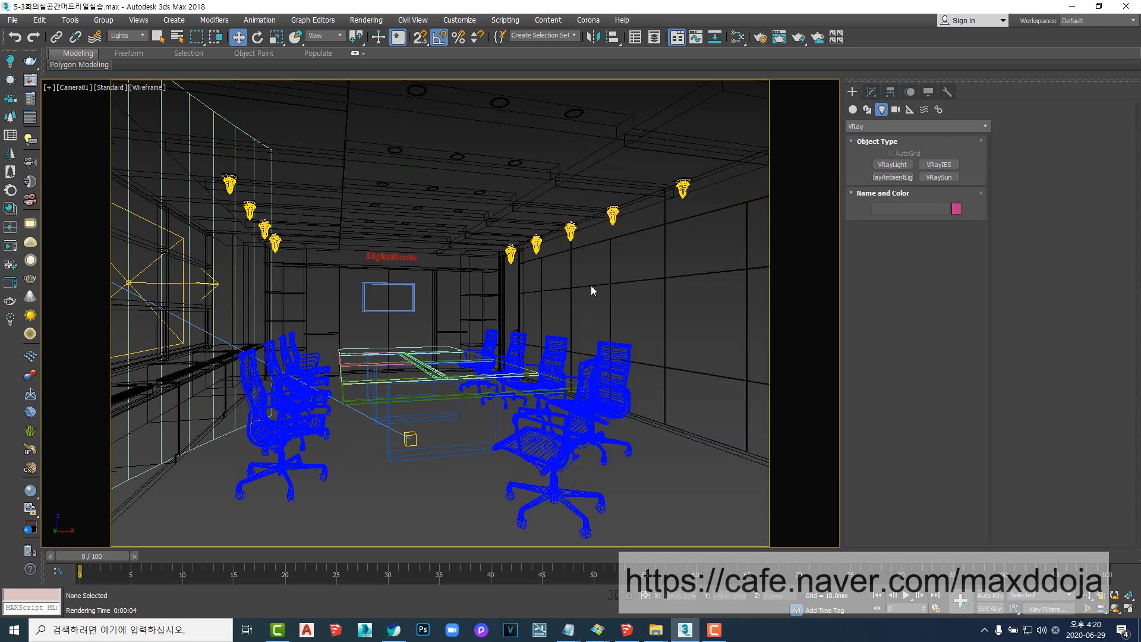
- Set the color of the VRayIES light nearest the camera on the wooden-wall side to hue 30 and saturation 60
{"action": "left_click", "coordinate": [683, 185]}
{"action": "left_click", "coordinate": [871, 92]}
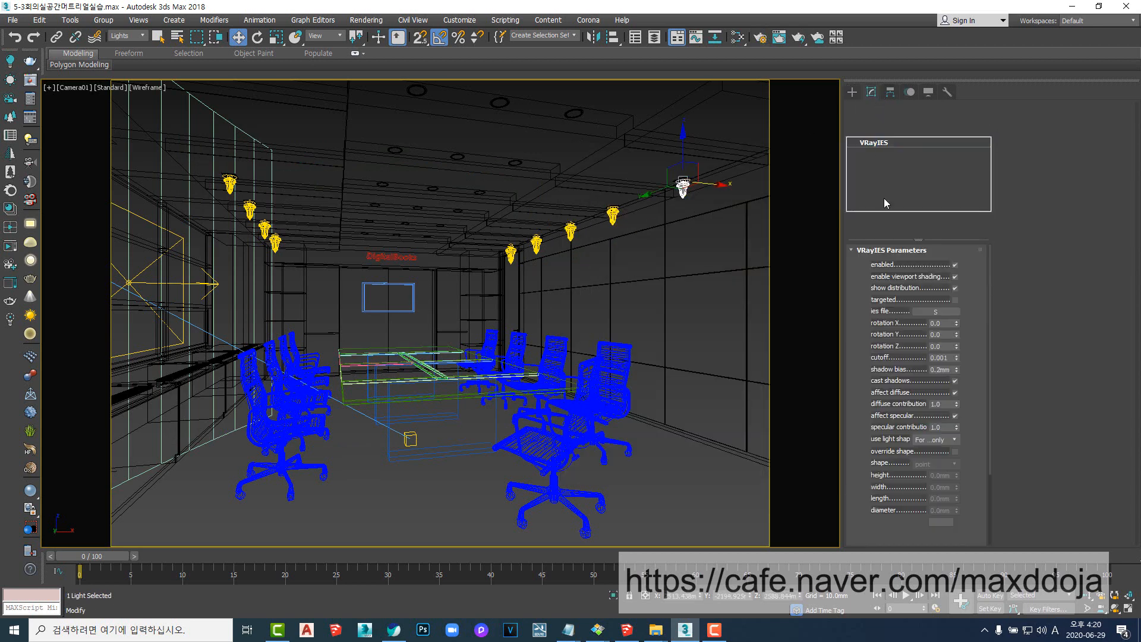
{"action": "left_click_drag", "start_coordinate": [899, 480], "coordinate": [900, 383]}
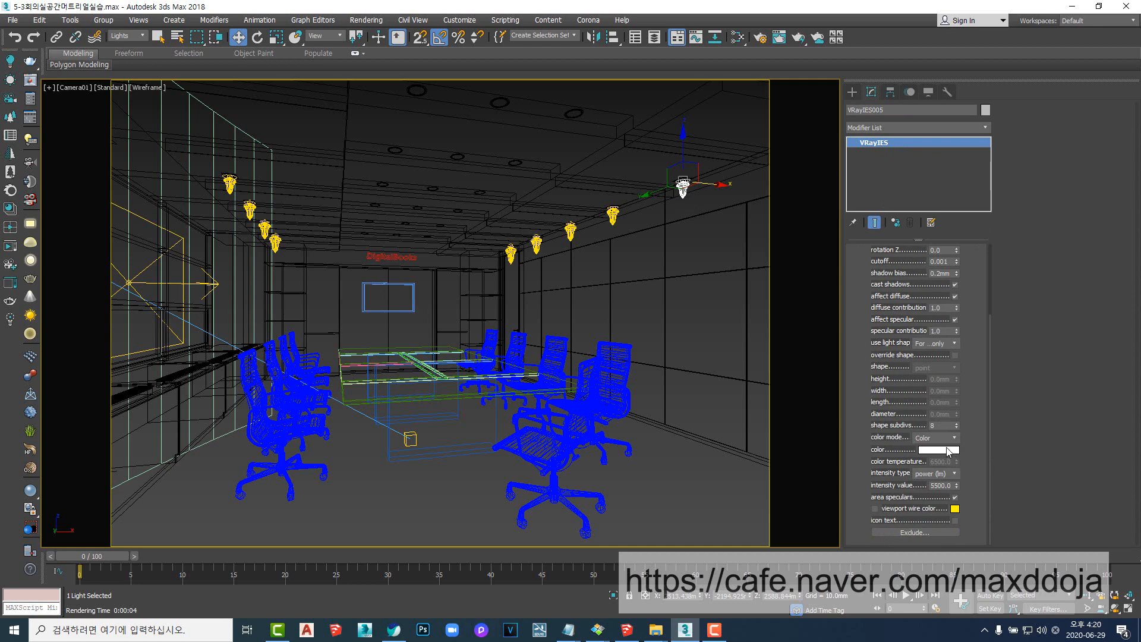
{"action": "left_click", "coordinate": [940, 450]}
{"action": "left_click", "coordinate": [475, 115]}
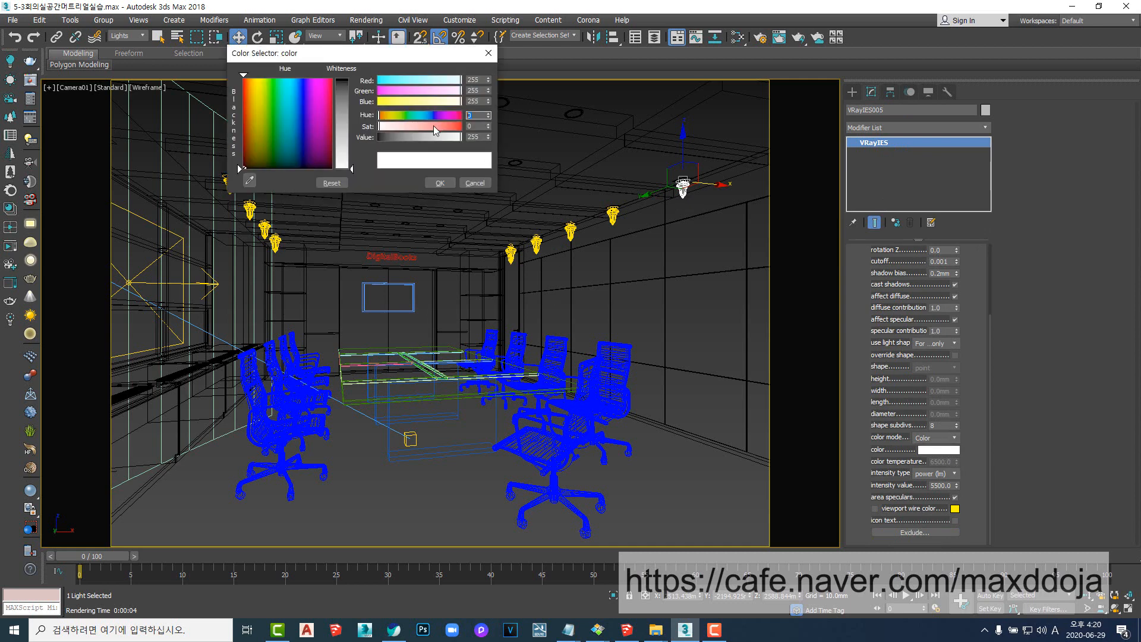
{"action": "type", "text": "30"}
{"action": "key", "text": "Tab"}
{"action": "type", "text": "60"}
{"action": "key", "text": "Return"}
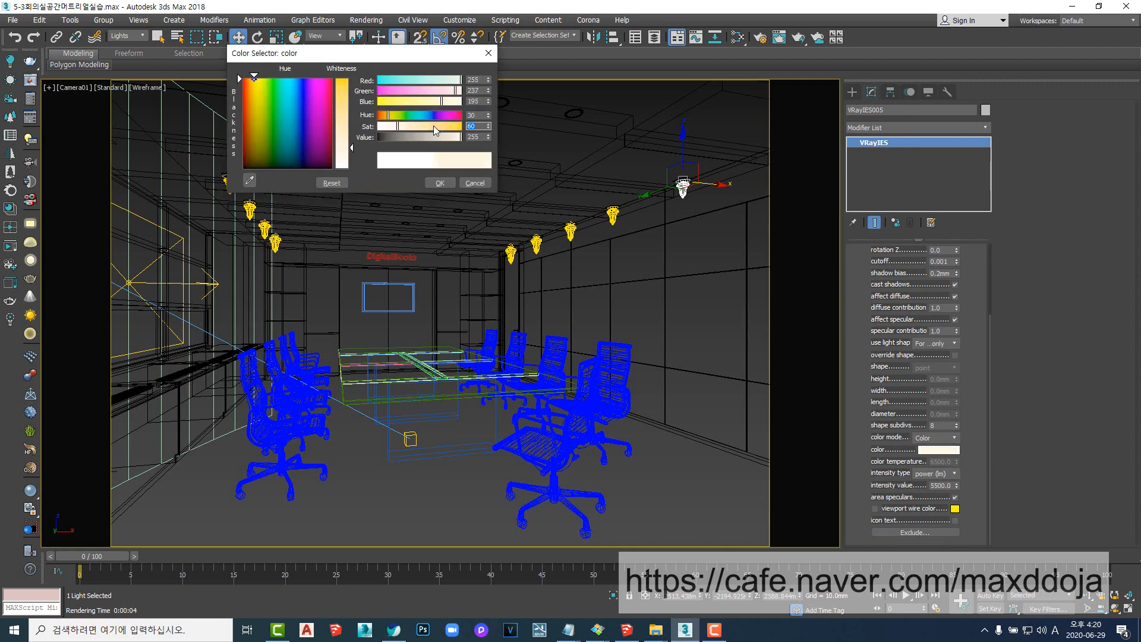
{"action": "left_click", "coordinate": [440, 183]}
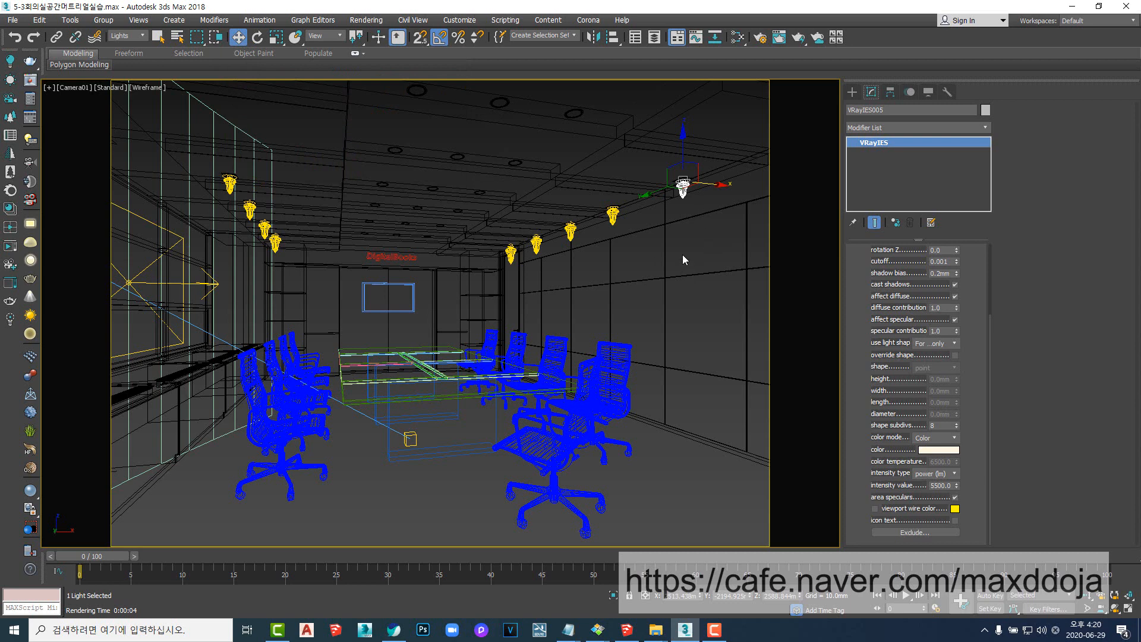
- In the Top view, clone that VRayIES light as a Copy onto the round downlight nearest it, beside the angled end chair
{"action": "left_click", "coordinate": [682, 186]}
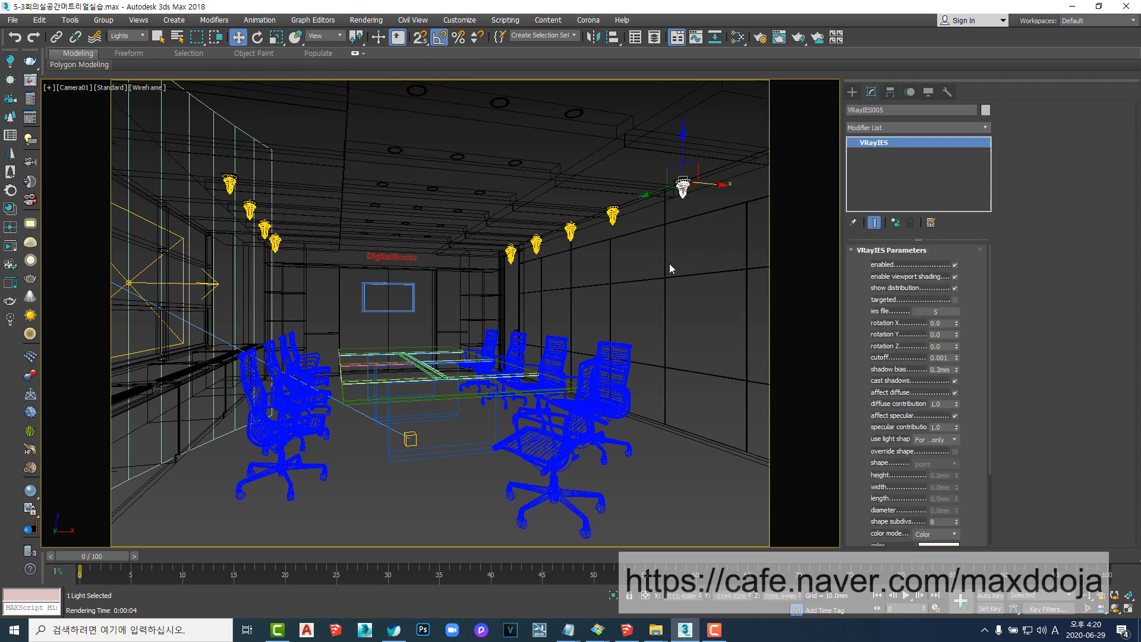
{"action": "key", "text": "t"}
{"action": "key", "text": "z"}
{"action": "scroll", "coordinate": [669, 269], "scroll_direction": "down", "scroll_amount": 10}
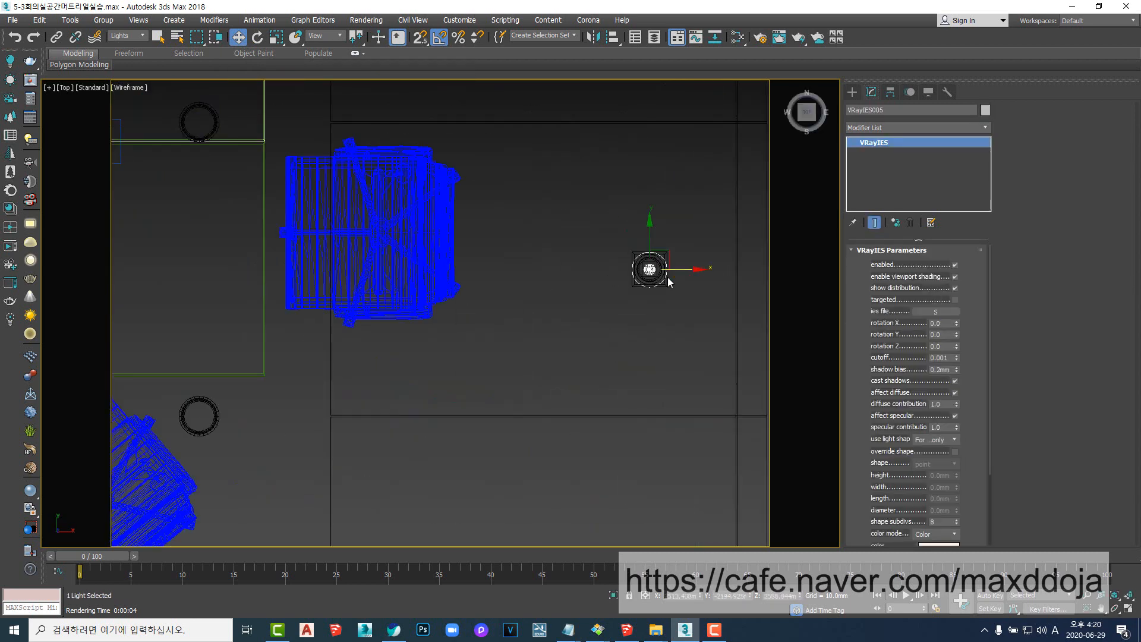
{"action": "middle_click_drag", "start_coordinate": [551, 210], "coordinate": [532, 359]}
{"action": "scroll", "coordinate": [489, 259], "scroll_direction": "down", "scroll_amount": 3}
{"action": "middle_click_drag", "start_coordinate": [487, 260], "coordinate": [492, 308]}
{"action": "scroll", "coordinate": [493, 297], "scroll_direction": "up", "scroll_amount": 2}
{"action": "scroll", "coordinate": [606, 428], "scroll_direction": "up", "scroll_amount": 4}
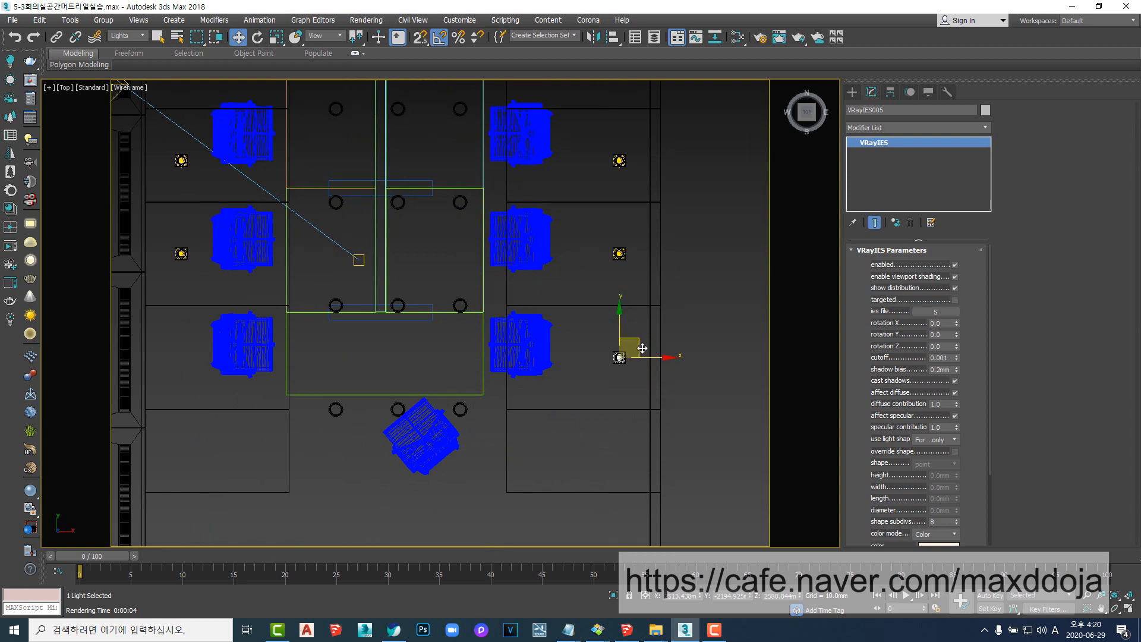
{"action": "mouse_move", "coordinate": [642, 348]}
{"action": "left_mouse_down", "text": "shift"}
{"action": "mouse_move", "coordinate": [551, 368]}
{"action": "mouse_move", "coordinate": [483, 400]}
{"action": "left_mouse_up", "text": "shift"}
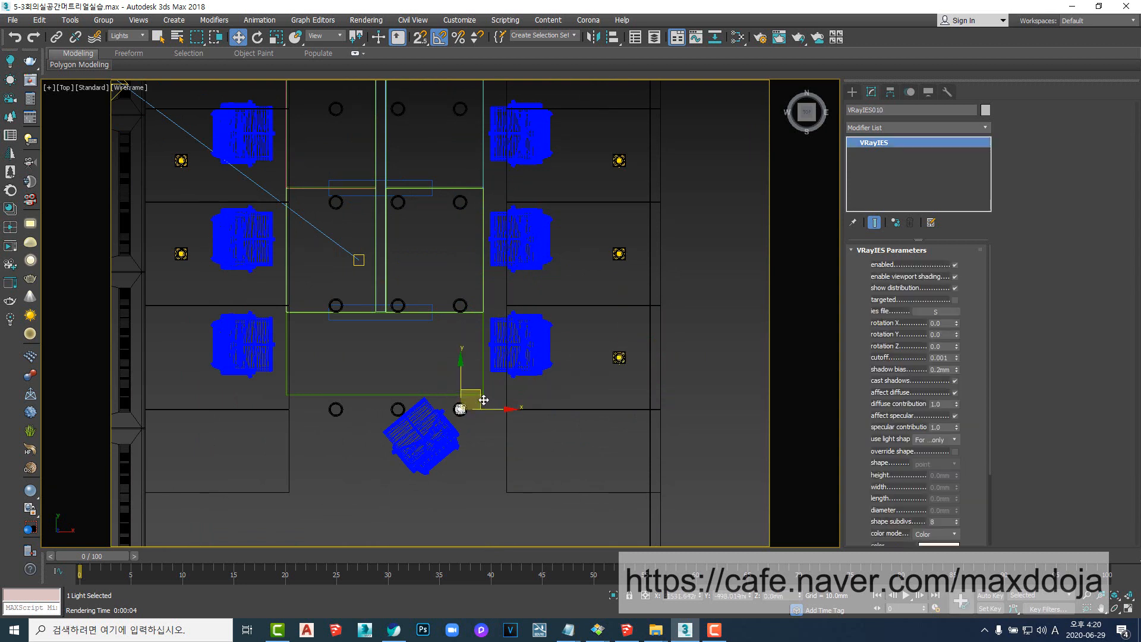
{"action": "left_click", "coordinate": [532, 278]}
{"action": "left_click", "coordinate": [572, 365]}
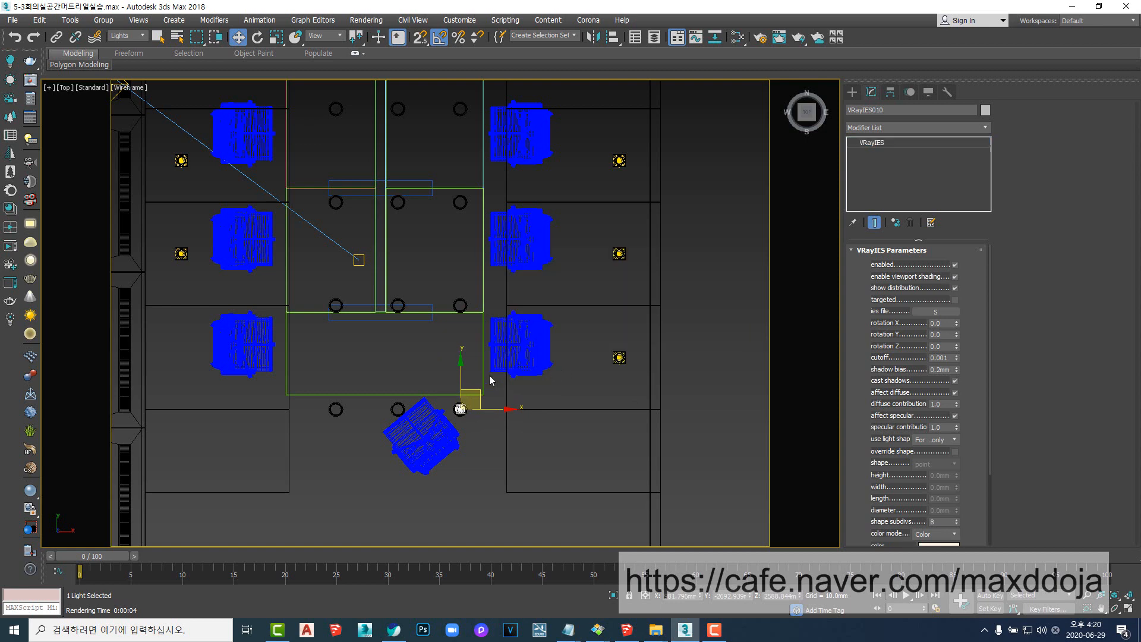
- In the Front view, raise the VRayIES light copied beside the angled end chair to just below its recessed ceiling downlight
{"action": "middle_click_drag", "start_coordinate": [624, 309], "coordinate": [663, 288]}
{"action": "scroll", "coordinate": [501, 385], "scroll_direction": "up", "scroll_amount": 5}
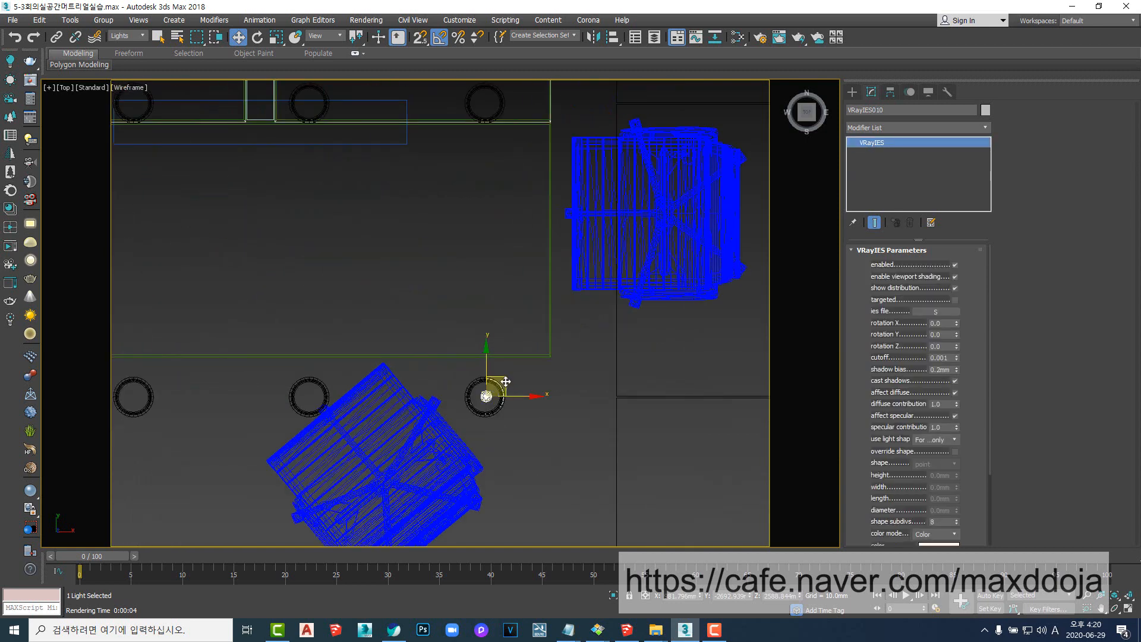
{"action": "middle_click_drag", "start_coordinate": [491, 388], "coordinate": [504, 371]}
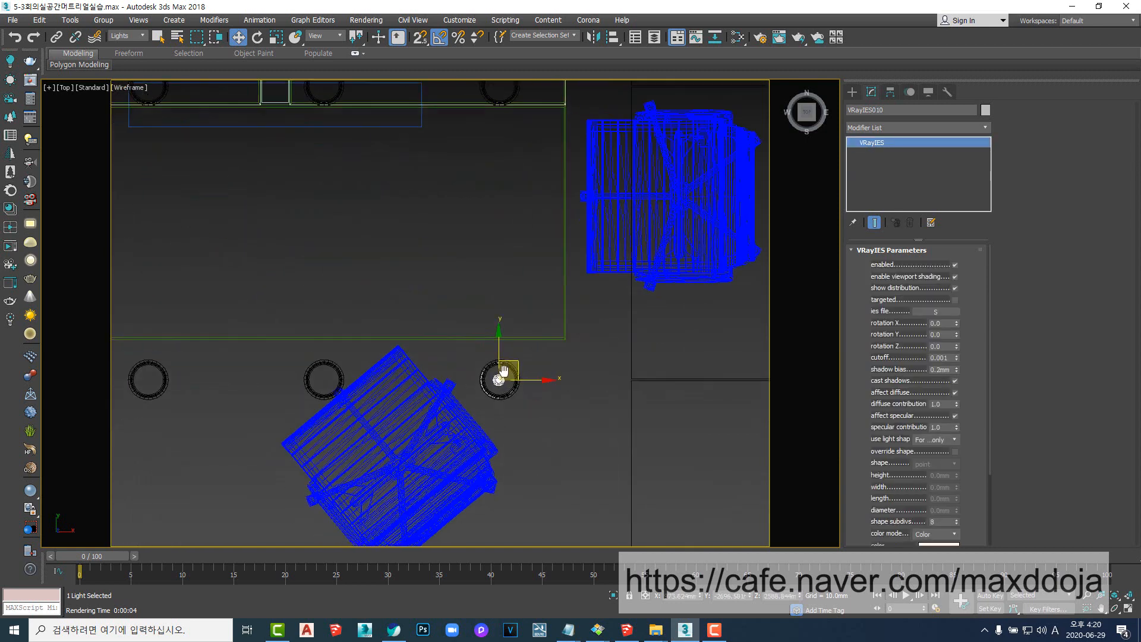
{"action": "scroll", "coordinate": [503, 371], "scroll_direction": "down", "scroll_amount": 7}
{"action": "key", "text": "f"}
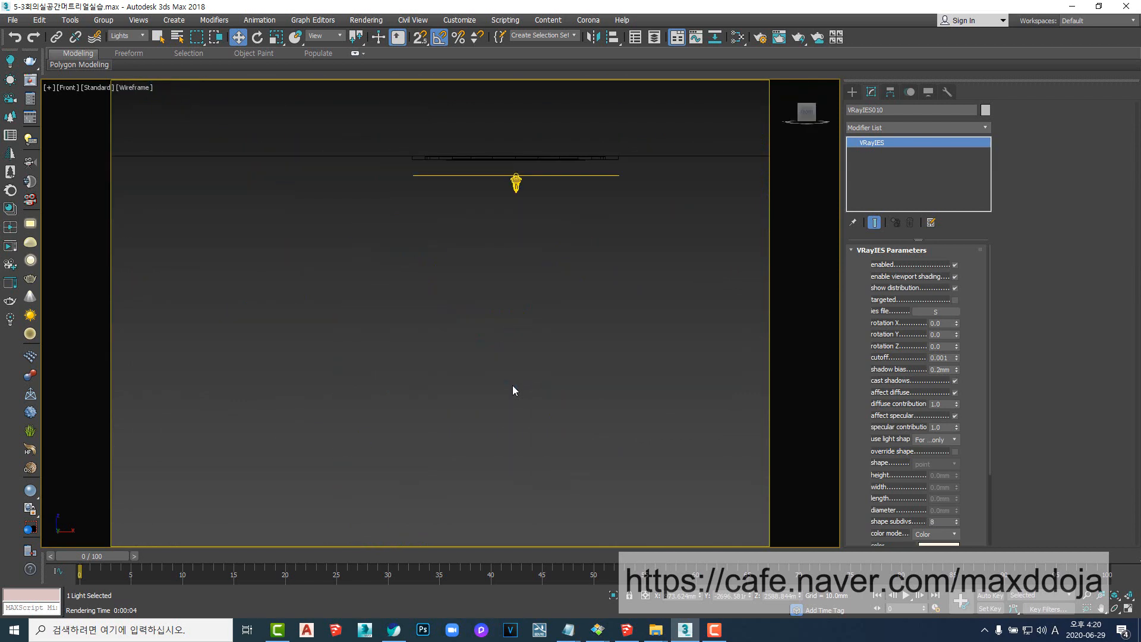
{"action": "key", "text": "z"}
{"action": "scroll", "coordinate": [464, 363], "scroll_direction": "down", "scroll_amount": 10}
{"action": "scroll", "coordinate": [468, 364], "scroll_direction": "up", "scroll_amount": 4}
{"action": "left_click", "coordinate": [468, 364]}
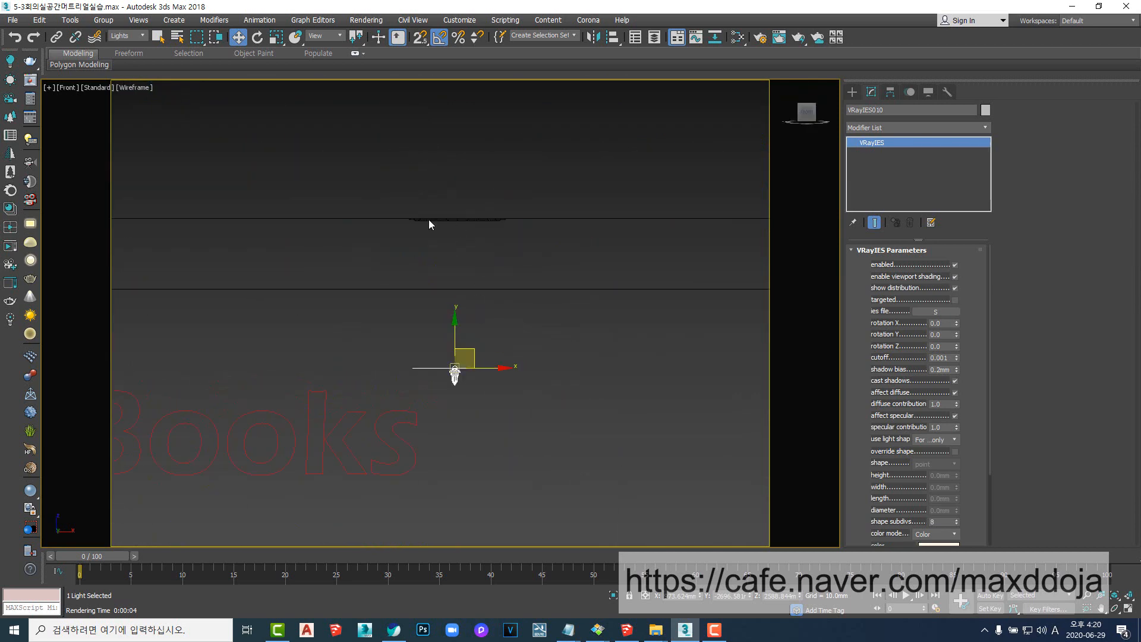
{"action": "left_click_drag", "start_coordinate": [455, 332], "coordinate": [428, 183]}
{"action": "scroll", "coordinate": [458, 232], "scroll_direction": "up", "scroll_amount": 3}
{"action": "scroll", "coordinate": [464, 274], "scroll_direction": "down", "scroll_amount": 3}
{"action": "scroll", "coordinate": [442, 248], "scroll_direction": "up", "scroll_amount": 3}
{"action": "scroll", "coordinate": [438, 336], "scroll_direction": "down", "scroll_amount": 3}
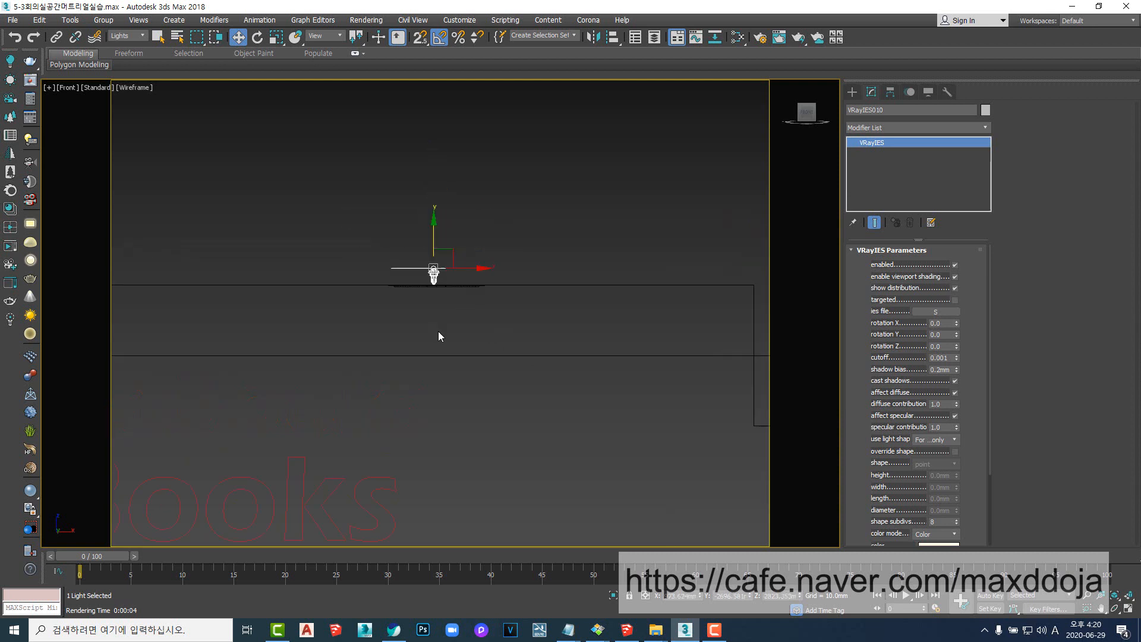
{"action": "scroll", "coordinate": [452, 269], "scroll_direction": "up", "scroll_amount": 2}
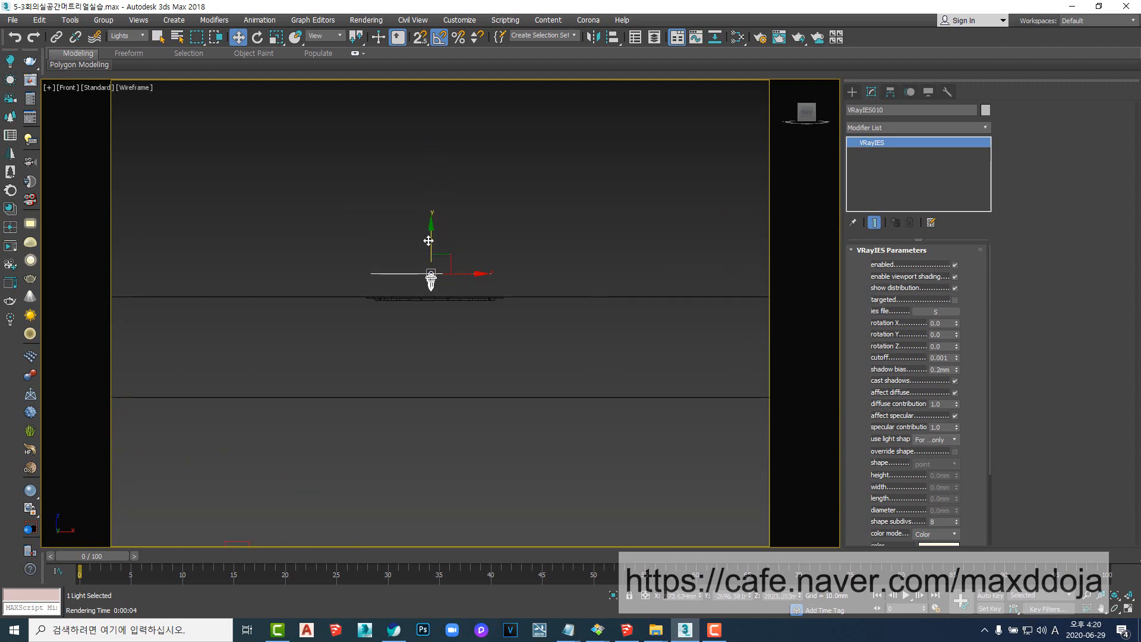
{"action": "left_click_drag", "start_coordinate": [428, 241], "coordinate": [426, 281]}
{"action": "scroll", "coordinate": [426, 312], "scroll_direction": "down", "scroll_amount": 5}
{"action": "scroll", "coordinate": [428, 311], "scroll_direction": "up", "scroll_amount": 6}
- In the Top view, clone that VRayIES light as instances onto the other two downlights in the row by the angled end chair
{"action": "key", "text": "t"}
{"action": "scroll", "coordinate": [468, 344], "scroll_direction": "down", "scroll_amount": 5}
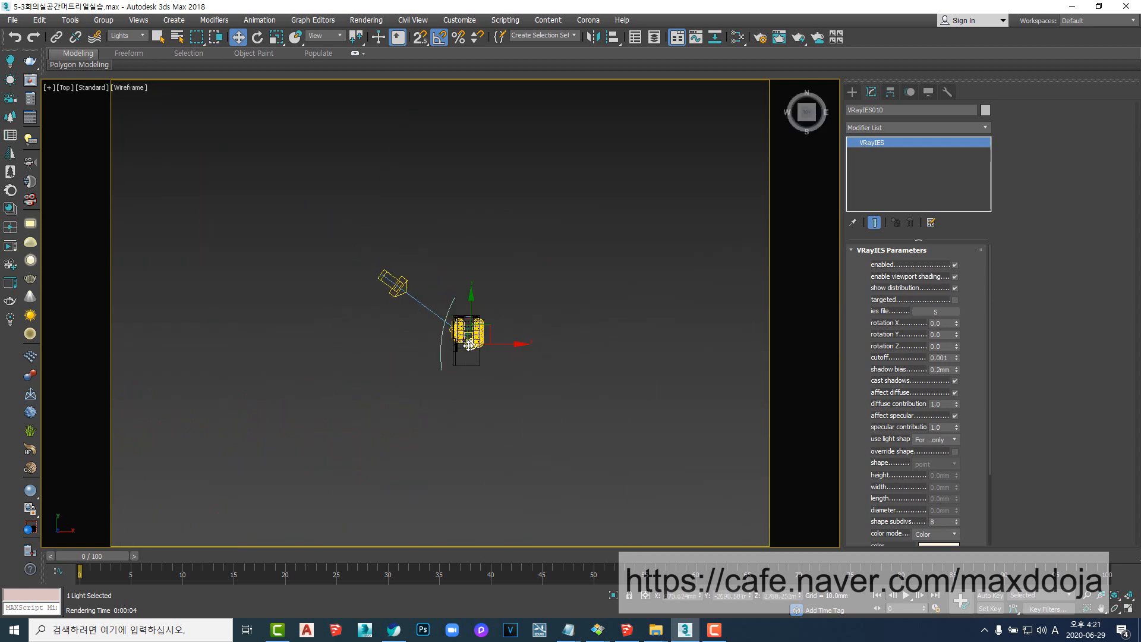
{"action": "scroll", "coordinate": [469, 345], "scroll_direction": "up", "scroll_amount": 5}
{"action": "scroll", "coordinate": [509, 332], "scroll_direction": "up", "scroll_amount": 2}
{"action": "left_click_drag", "start_coordinate": [563, 328], "coordinate": [440, 343], "text": "shift"}
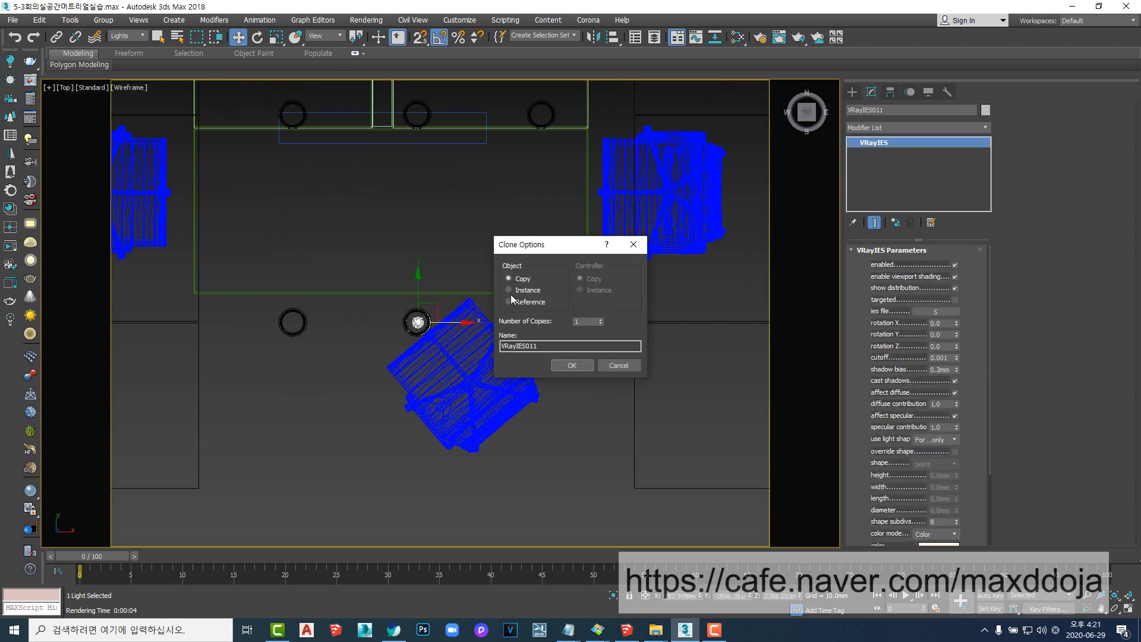
{"action": "left_click", "coordinate": [580, 368]}
{"action": "middle_click_drag", "start_coordinate": [475, 342], "coordinate": [498, 342]}
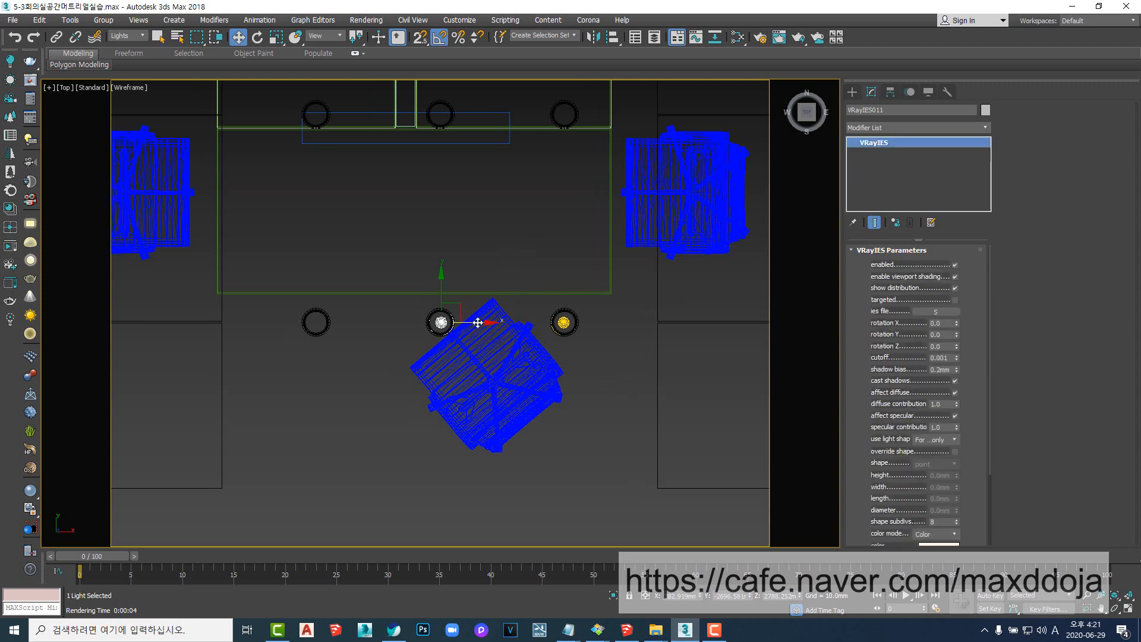
{"action": "mouse_move", "coordinate": [478, 322]}
{"action": "left_mouse_down", "text": "shift"}
{"action": "mouse_move", "coordinate": [369, 336]}
{"action": "mouse_move", "coordinate": [352, 353]}
{"action": "left_mouse_up", "text": "shift"}
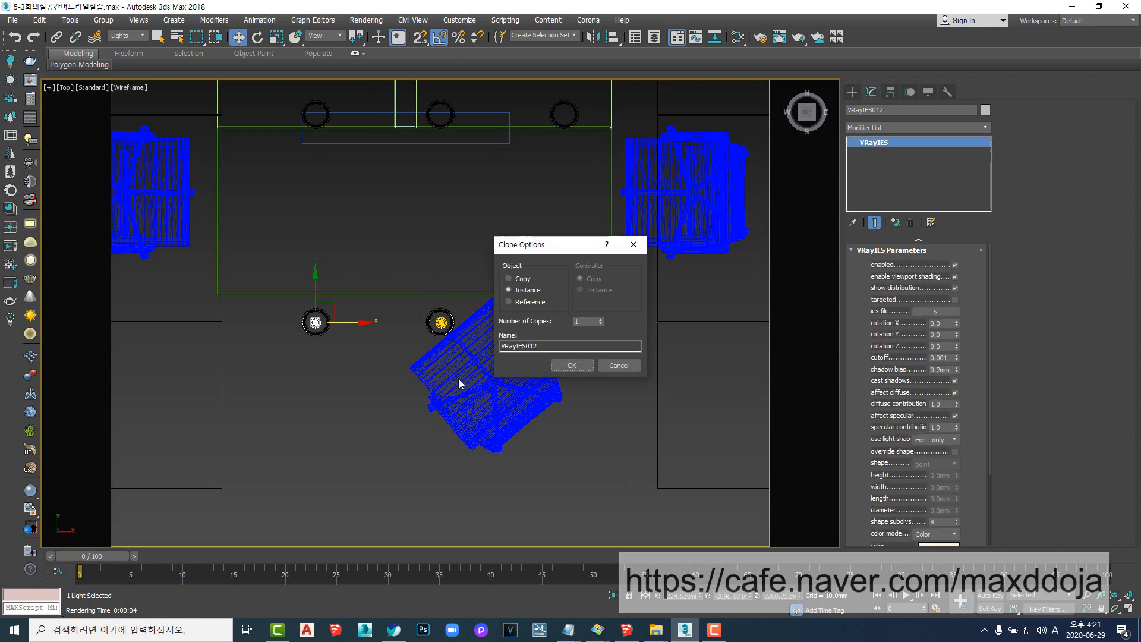
{"action": "left_click", "coordinate": [572, 365]}
{"action": "scroll", "coordinate": [499, 375], "scroll_direction": "down", "scroll_amount": 2}
{"action": "left_click", "coordinate": [335, 305]}
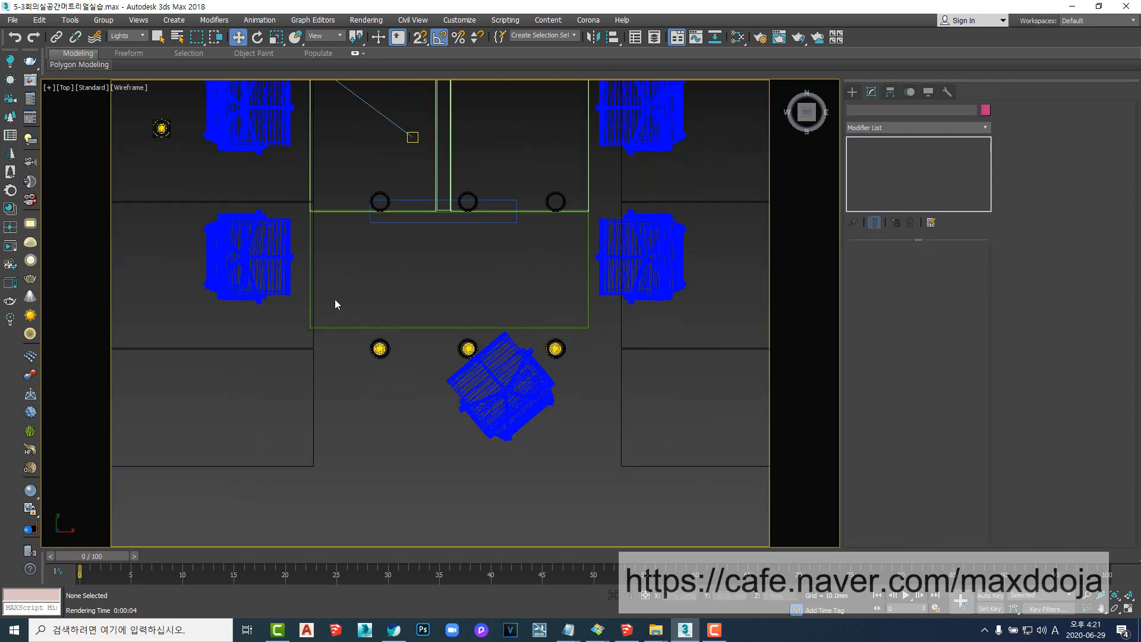
- Select the row of three central VRayIES lights and clone it as instances onto the next two downlight rows toward the screen wall
{"action": "left_click_drag", "start_coordinate": [336, 304], "coordinate": [612, 389]}
{"action": "middle_click_drag", "start_coordinate": [463, 323], "coordinate": [474, 400]}
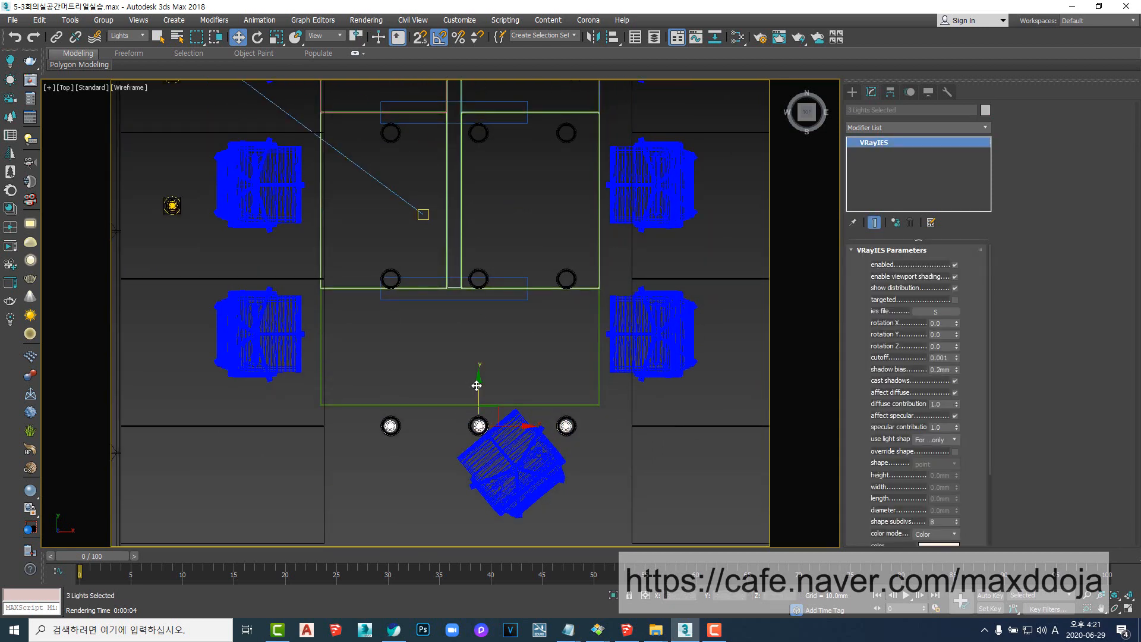
{"action": "mouse_move", "coordinate": [477, 386]}
{"action": "left_mouse_down", "text": "shift"}
{"action": "mouse_move", "coordinate": [491, 230]}
{"action": "mouse_move", "coordinate": [490, 240]}
{"action": "left_mouse_up", "text": "shift"}
{"action": "left_click", "coordinate": [573, 366]}
{"action": "middle_click_drag", "start_coordinate": [492, 239], "coordinate": [493, 398]}
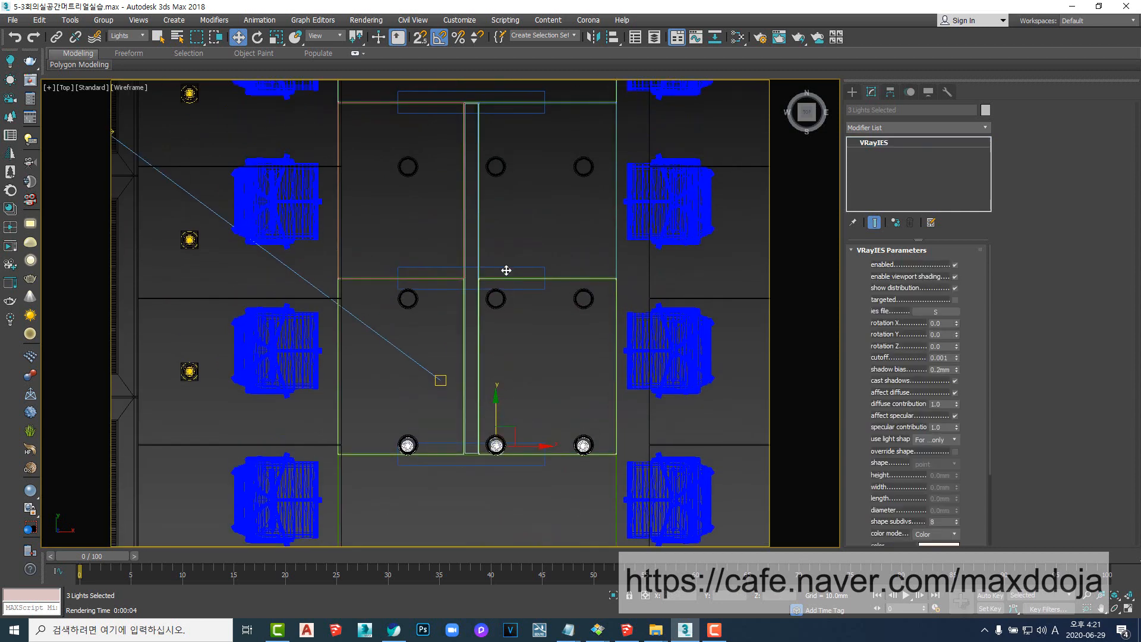
{"action": "middle_click_drag", "start_coordinate": [502, 272], "coordinate": [501, 347]}
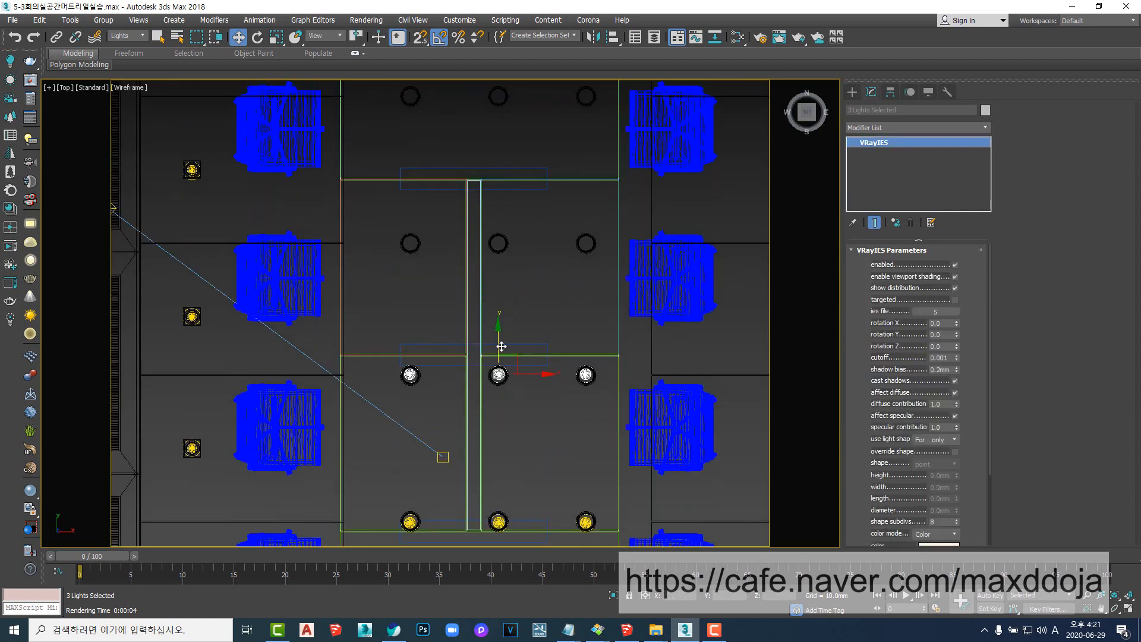
- Clone the three-light row as instances onto the remaining three central downlight rows up to the screen wall
{"action": "mouse_move", "coordinate": [497, 336]}
{"action": "left_mouse_down", "text": "shift"}
{"action": "mouse_move", "coordinate": [519, 212]}
{"action": "mouse_move", "coordinate": [518, 230]}
{"action": "left_mouse_up", "text": "shift"}
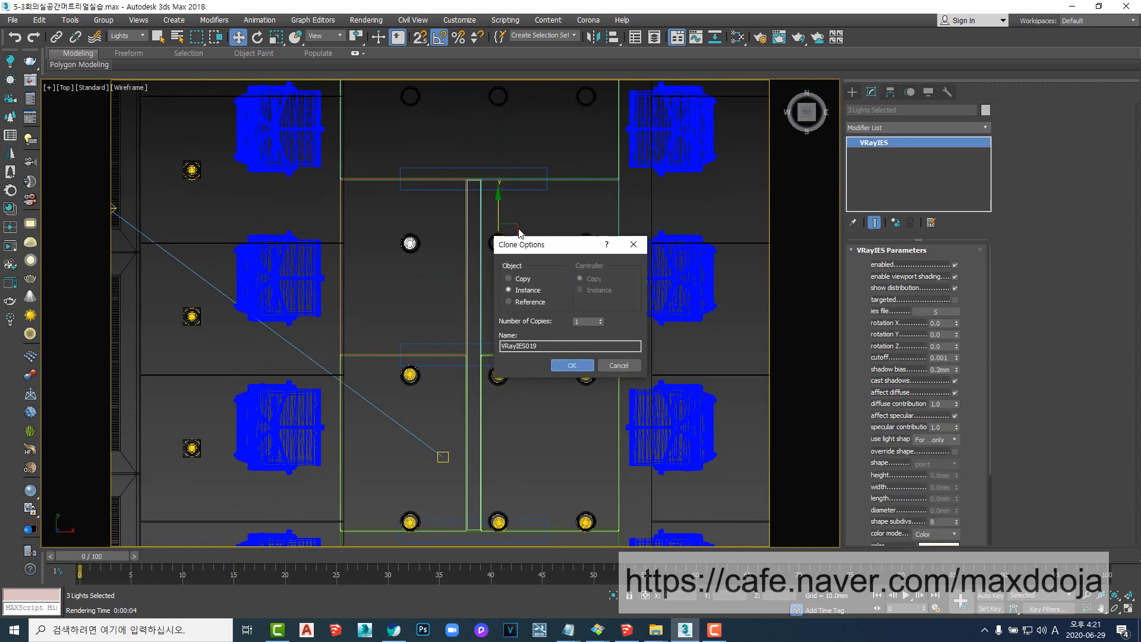
{"action": "key", "text": "Return"}
{"action": "middle_click_drag", "start_coordinate": [503, 348], "coordinate": [488, 375]}
{"action": "left_click_drag", "start_coordinate": [485, 376], "coordinate": [477, 230], "text": "shift"}
{"action": "key", "text": "Return"}
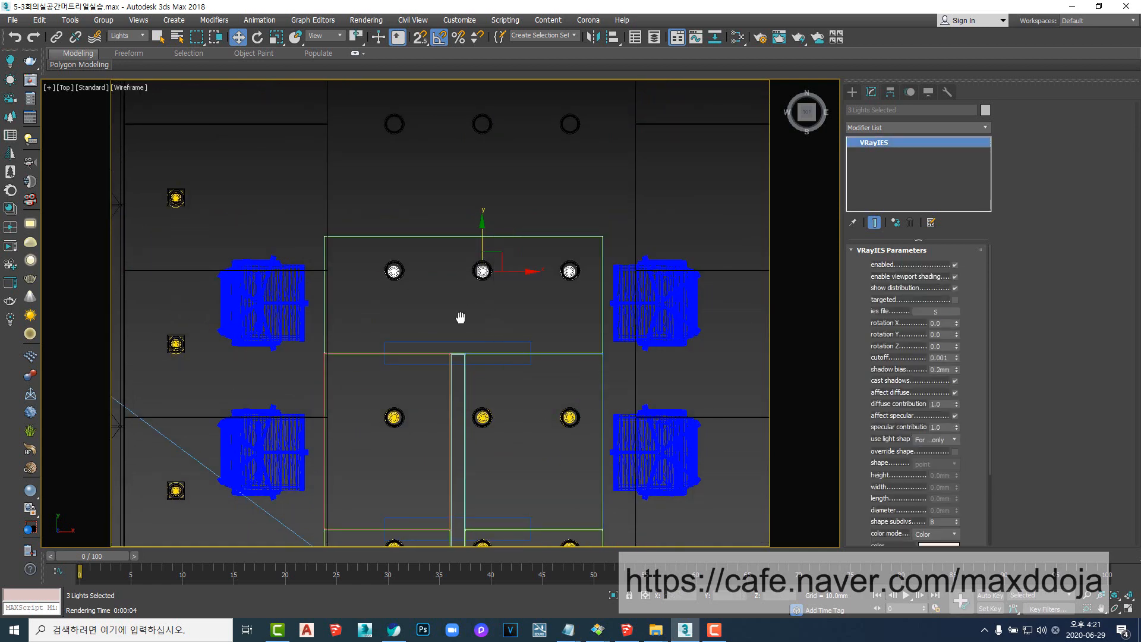
{"action": "middle_click_drag", "start_coordinate": [459, 318], "coordinate": [503, 380]}
{"action": "left_click_drag", "start_coordinate": [498, 388], "coordinate": [516, 238], "text": "shift"}
{"action": "left_click", "coordinate": [570, 364]}
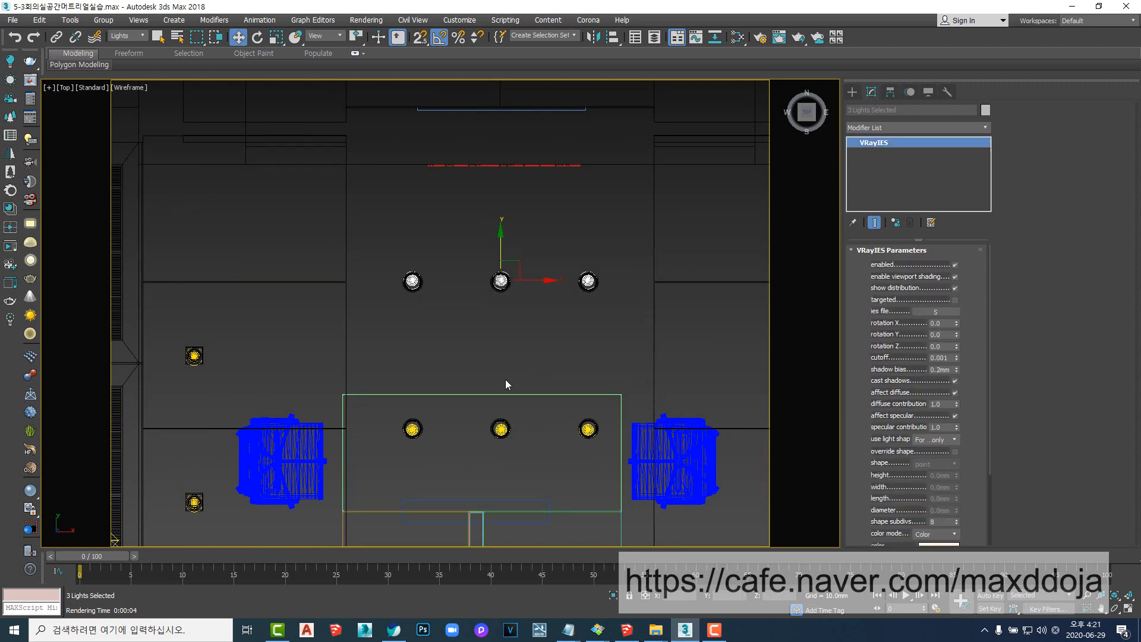
- Set the intensity value of the instanced central VRayIES lights to 2500 through the middle light nearest the screen wall
{"action": "left_click", "coordinate": [507, 383]}
{"action": "left_click", "coordinate": [501, 280]}
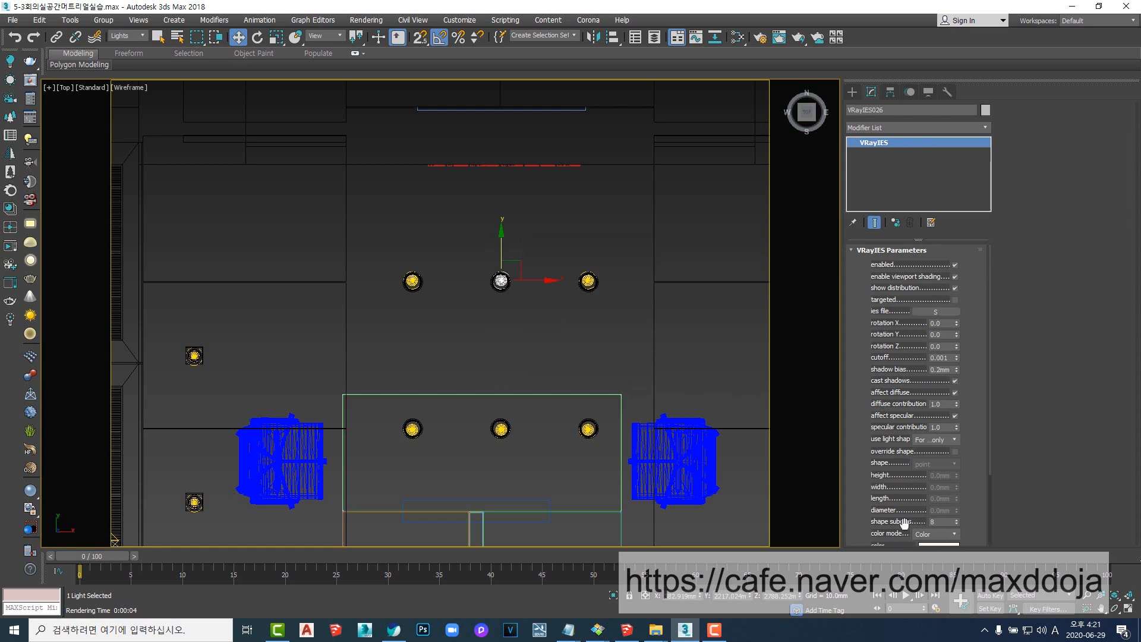
{"action": "left_click_drag", "start_coordinate": [906, 519], "coordinate": [908, 419]}
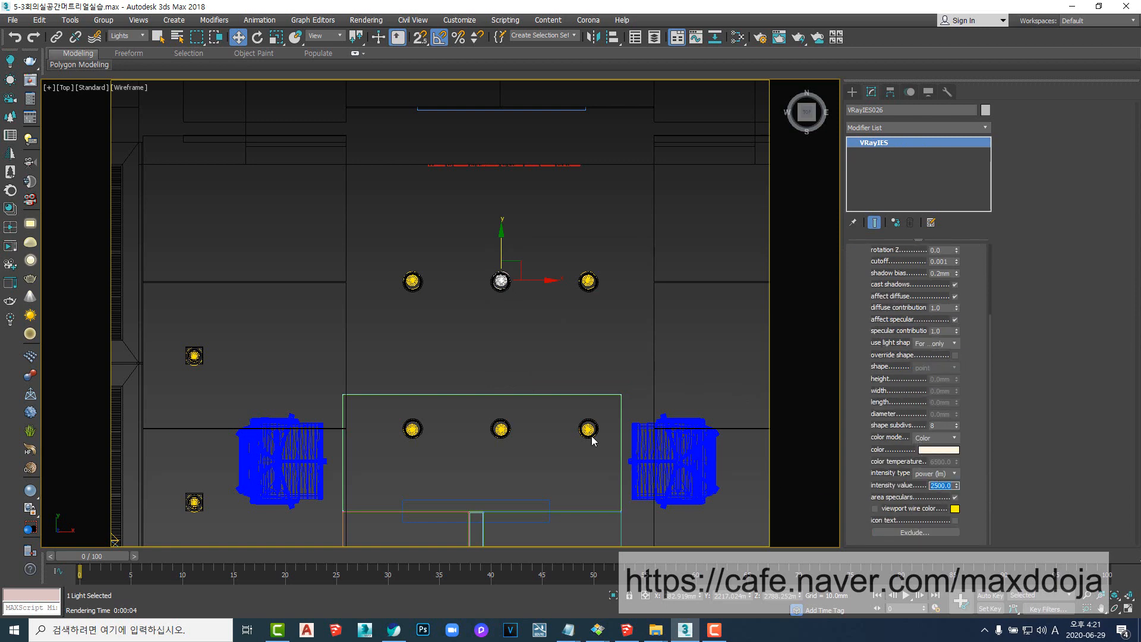
{"action": "middle_click_drag", "start_coordinate": [592, 440], "coordinate": [624, 334]}
{"action": "scroll", "coordinate": [519, 430], "scroll_direction": "down", "scroll_amount": 5}
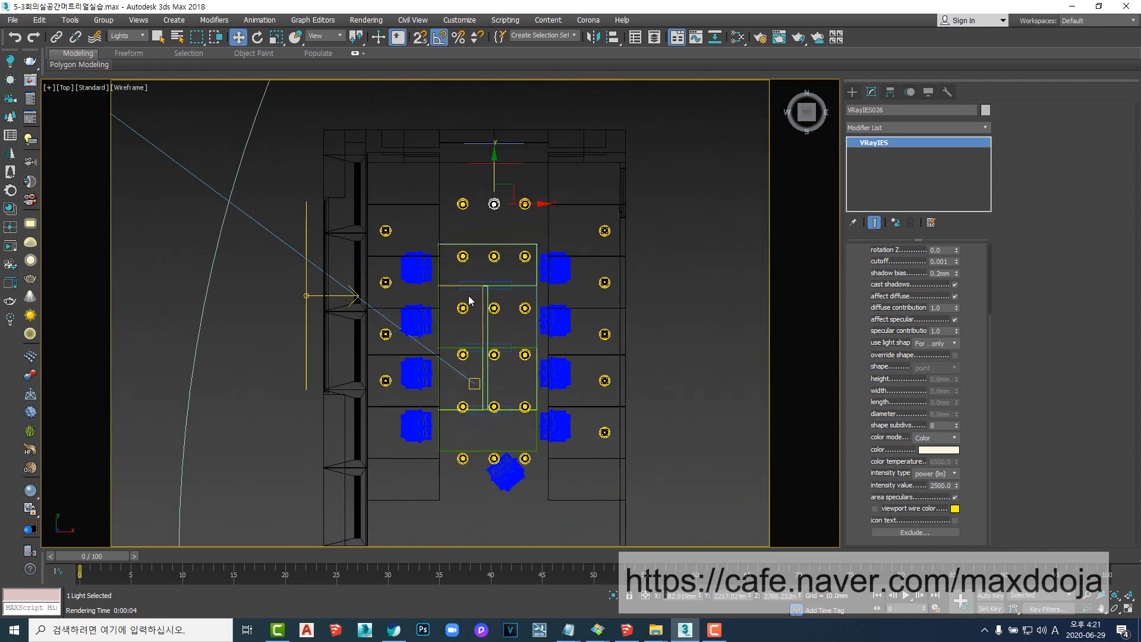
- Run a 600 x 425 V-Ray test render of Camera01 with the central downlights, and close the frame buffer and Render Setup
{"action": "key", "text": "c"}
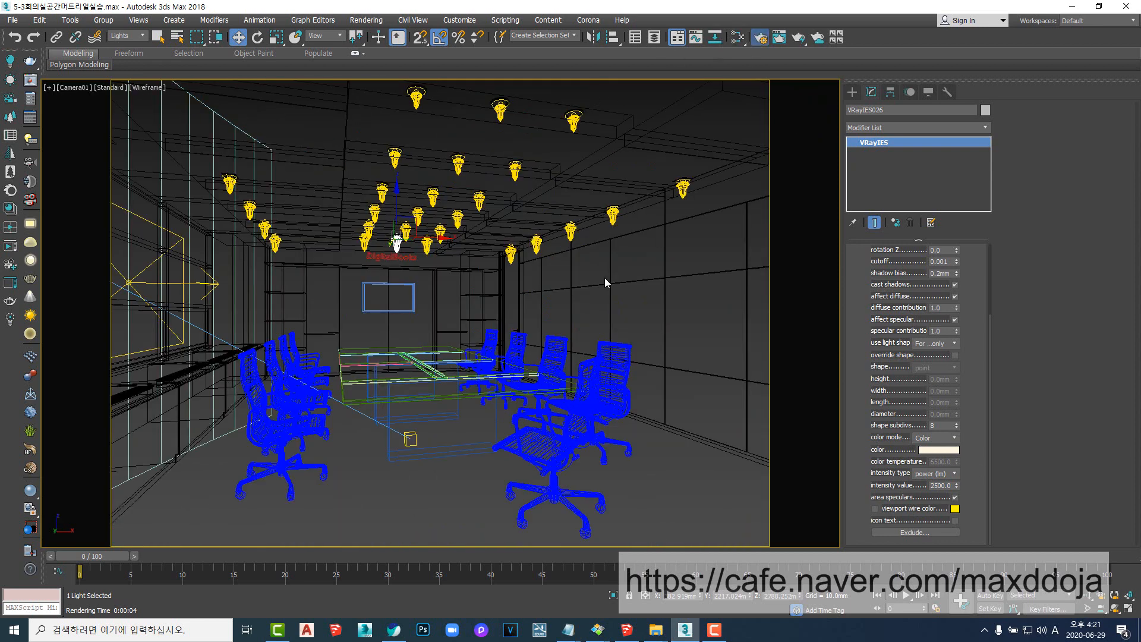
{"action": "key", "text": "F10"}
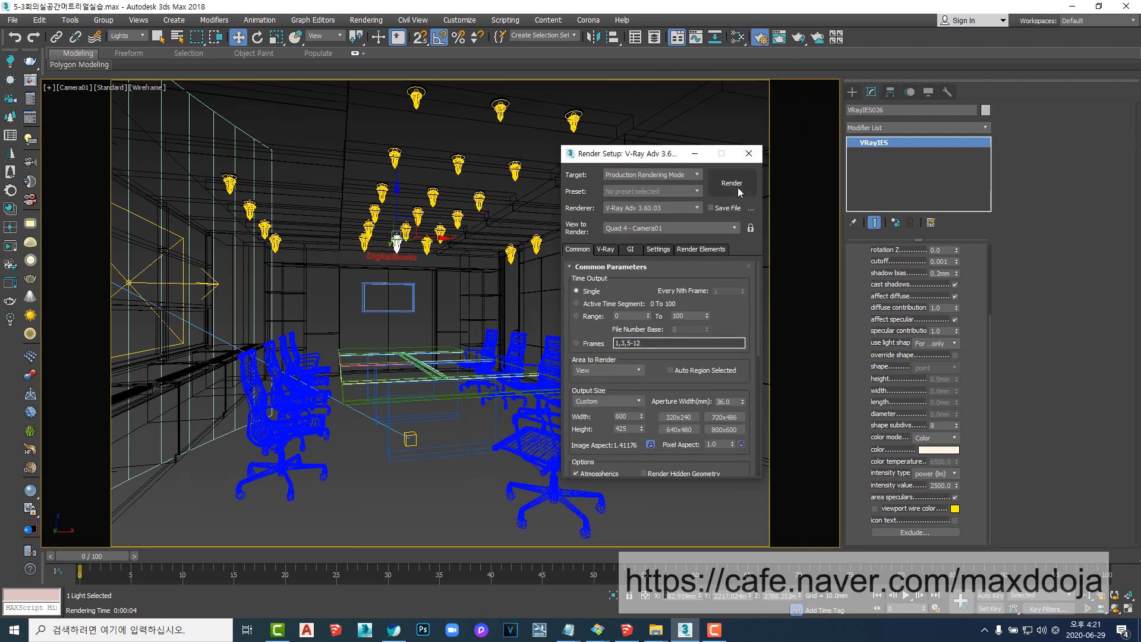
{"action": "left_click", "coordinate": [734, 181]}
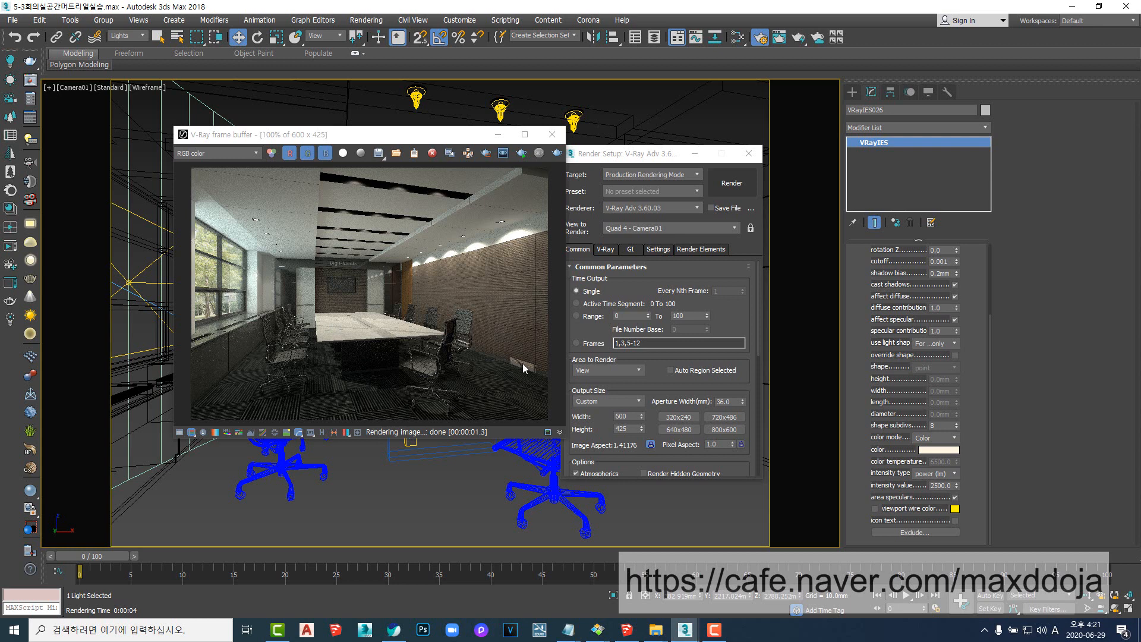
{"action": "left_click", "coordinate": [553, 134]}
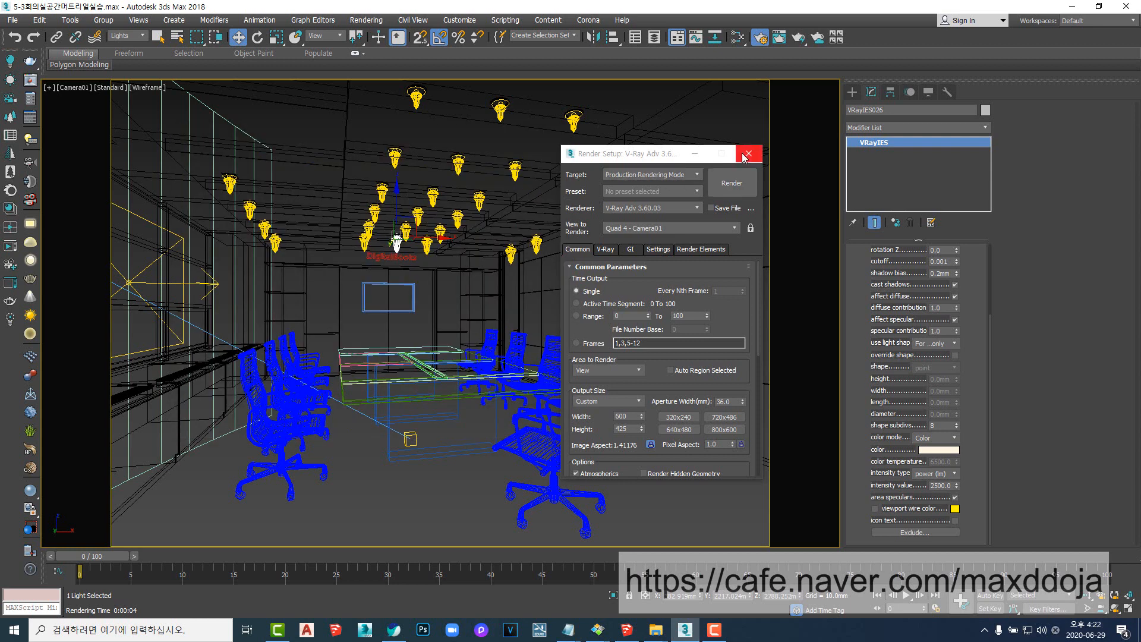
{"action": "left_click", "coordinate": [745, 157]}
- In the Front view, move the target directional sun light upward for a steeper angle into the room
{"action": "key", "text": "v"}
{"action": "key", "text": "f"}
{"action": "key", "text": "z"}
{"action": "scroll", "coordinate": [461, 357], "scroll_direction": "down", "scroll_amount": 10}
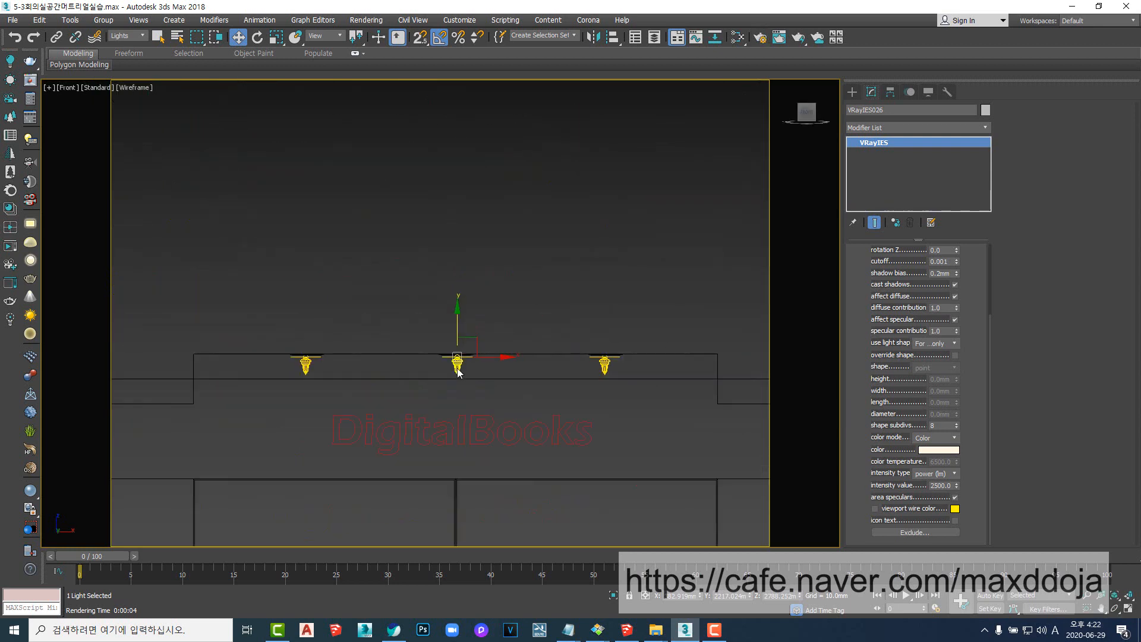
{"action": "scroll", "coordinate": [459, 373], "scroll_direction": "down", "scroll_amount": 9}
{"action": "left_click", "coordinate": [294, 353]}
{"action": "middle_click_drag", "start_coordinate": [294, 357], "coordinate": [408, 394]}
{"action": "scroll", "coordinate": [408, 395], "scroll_direction": "down", "scroll_amount": 5}
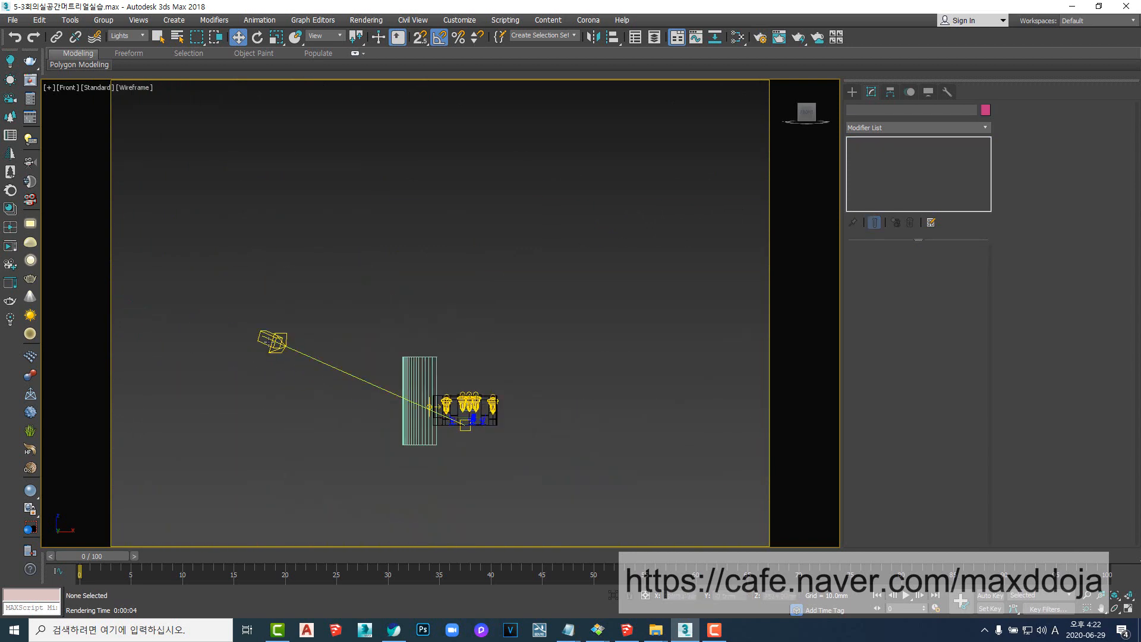
{"action": "left_click", "coordinate": [269, 343]}
{"action": "left_click_drag", "start_coordinate": [262, 299], "coordinate": [272, 264]}
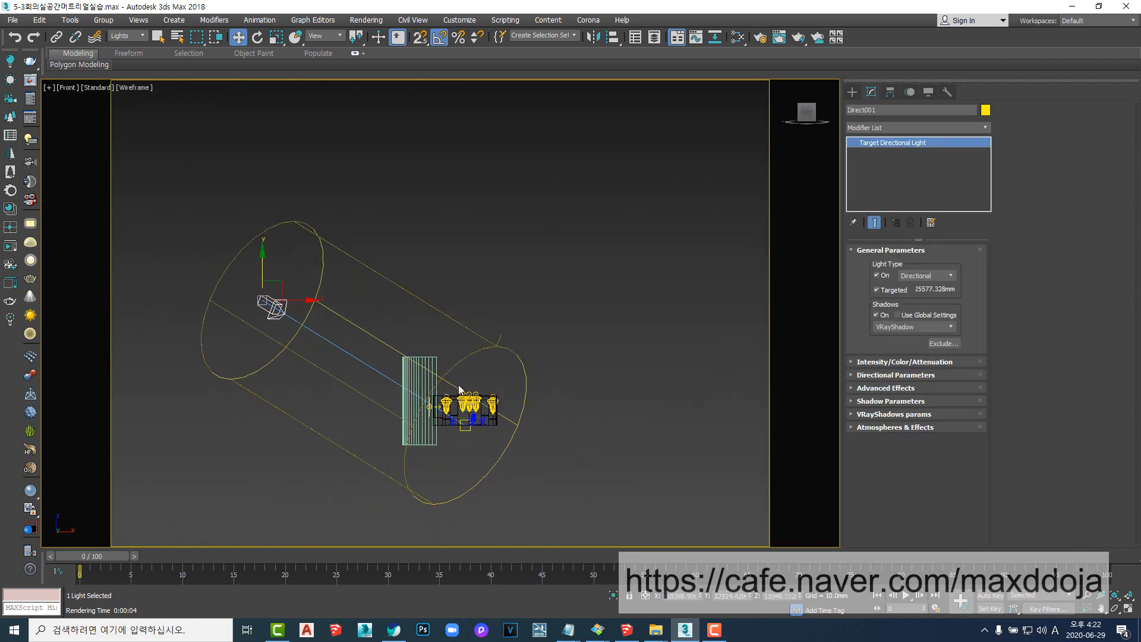
- Test-render the Camera01 view with the raised sun light and close the frame buffer
{"action": "key", "text": "c"}
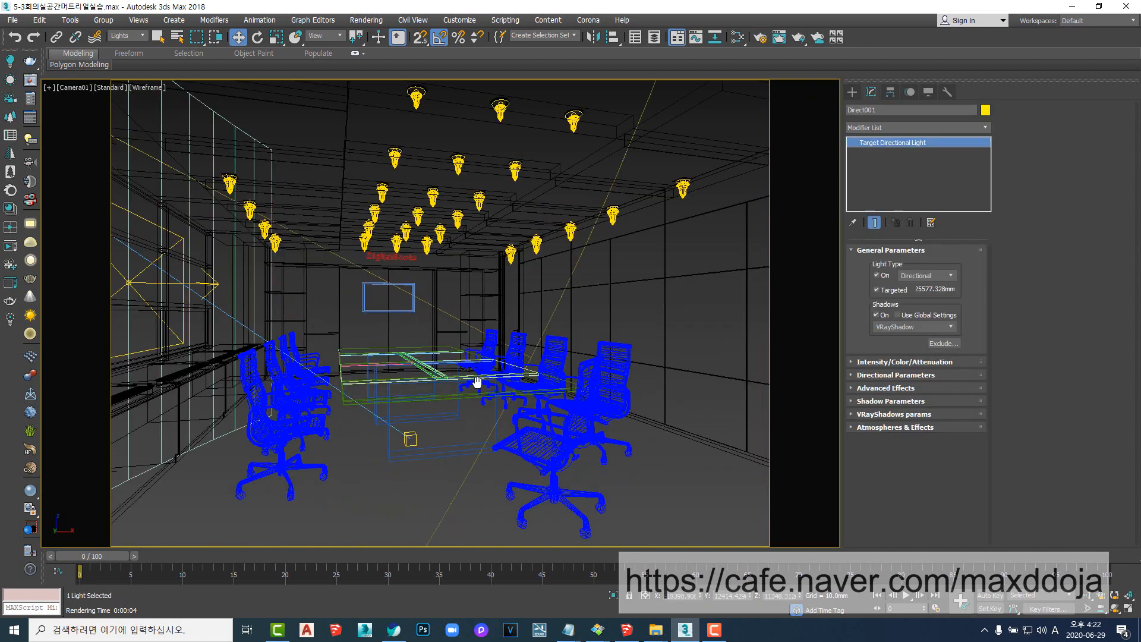
{"action": "left_click", "coordinate": [763, 38]}
{"action": "left_click", "coordinate": [721, 194]}
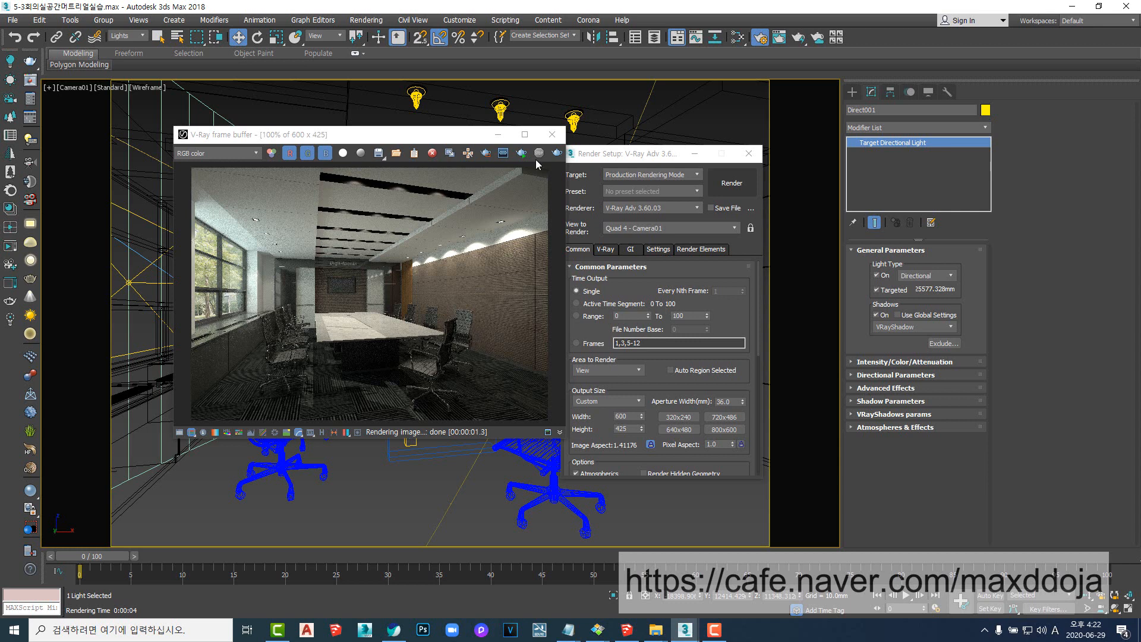
{"action": "left_click", "coordinate": [552, 134]}
- Set the V-Ray GI environment multiplier to 0.3, test-render the Camera01 view and close the frame buffer
{"action": "left_click_drag", "start_coordinate": [653, 159], "coordinate": [651, 126]}
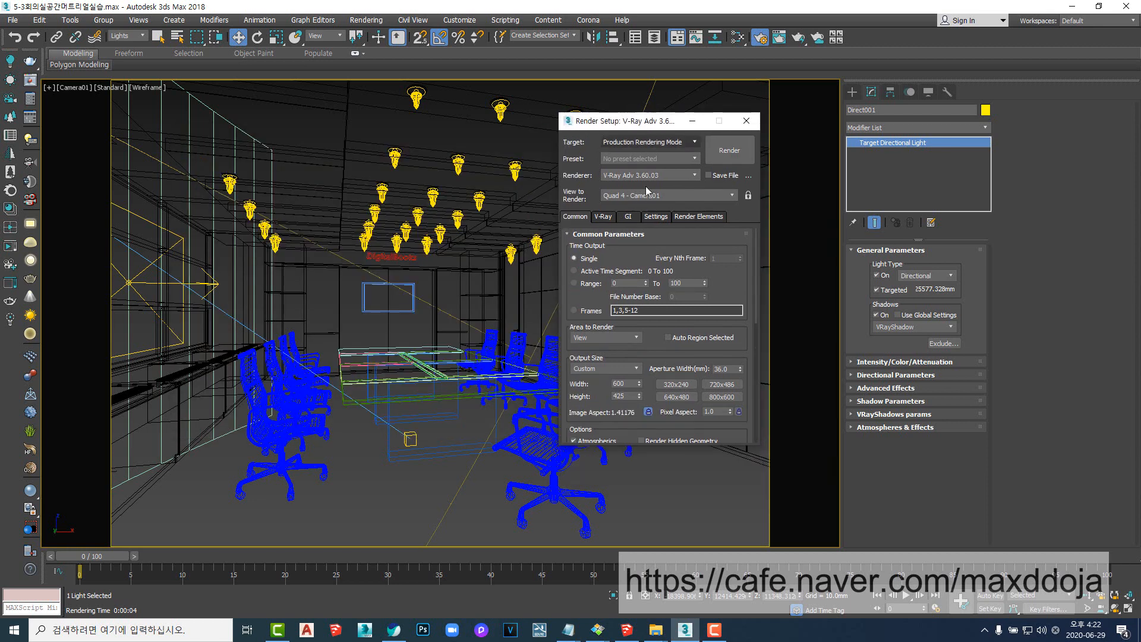
{"action": "left_click", "coordinate": [604, 217]}
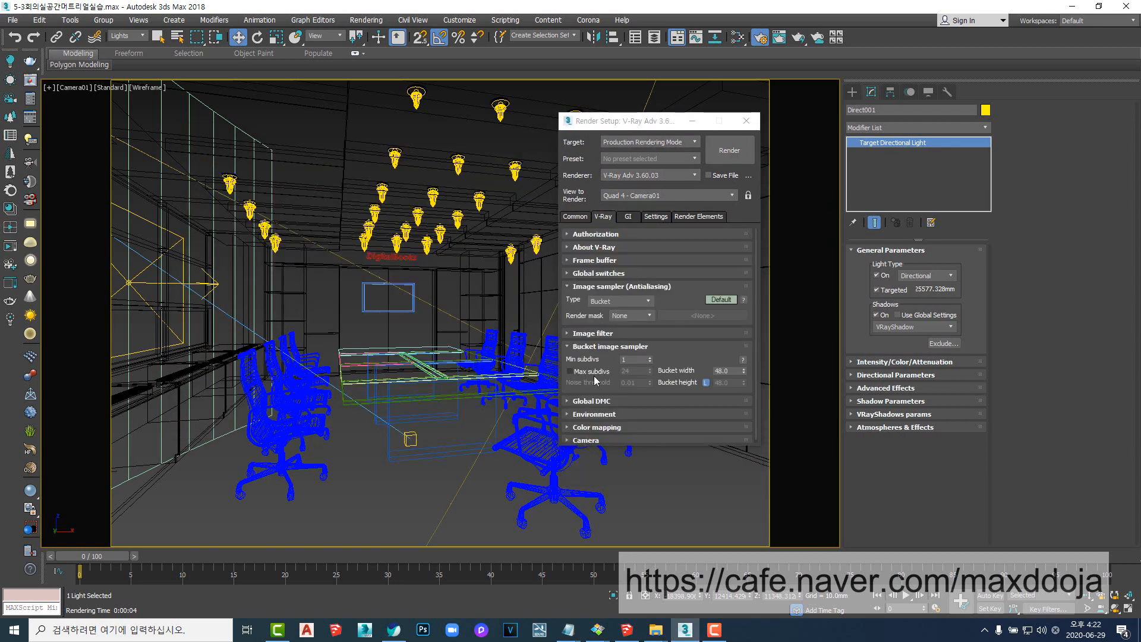
{"action": "left_click", "coordinate": [598, 414]}
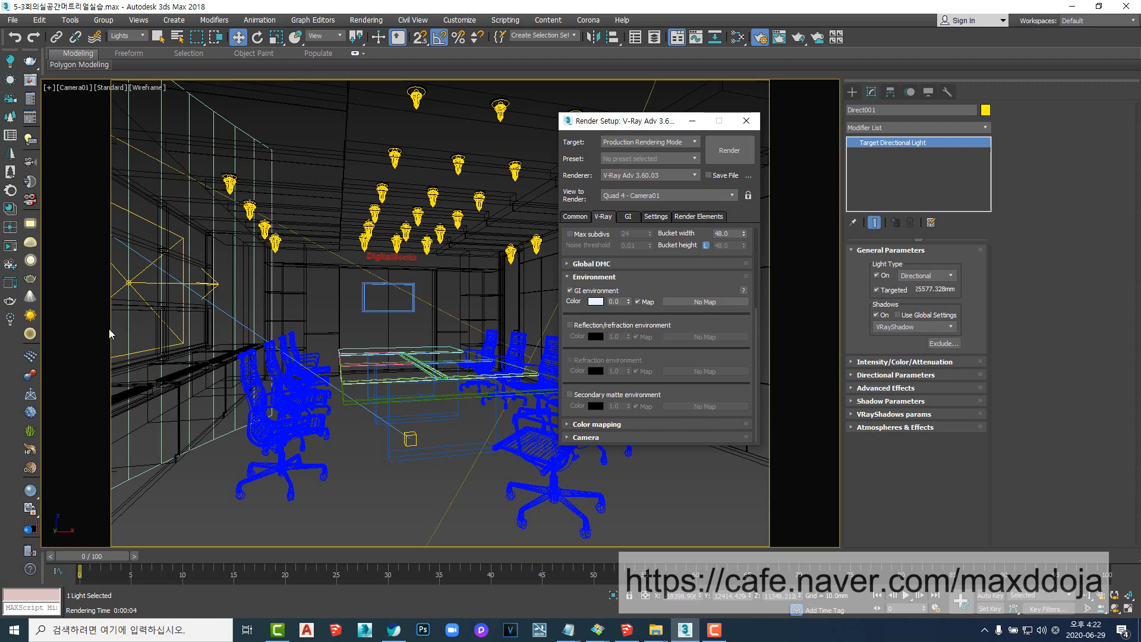
{"action": "left_click_drag", "start_coordinate": [617, 304], "coordinate": [568, 307]}
{"action": "type", "text": "0.3"}
{"action": "key", "text": "Return"}
{"action": "left_click", "coordinate": [729, 151]}
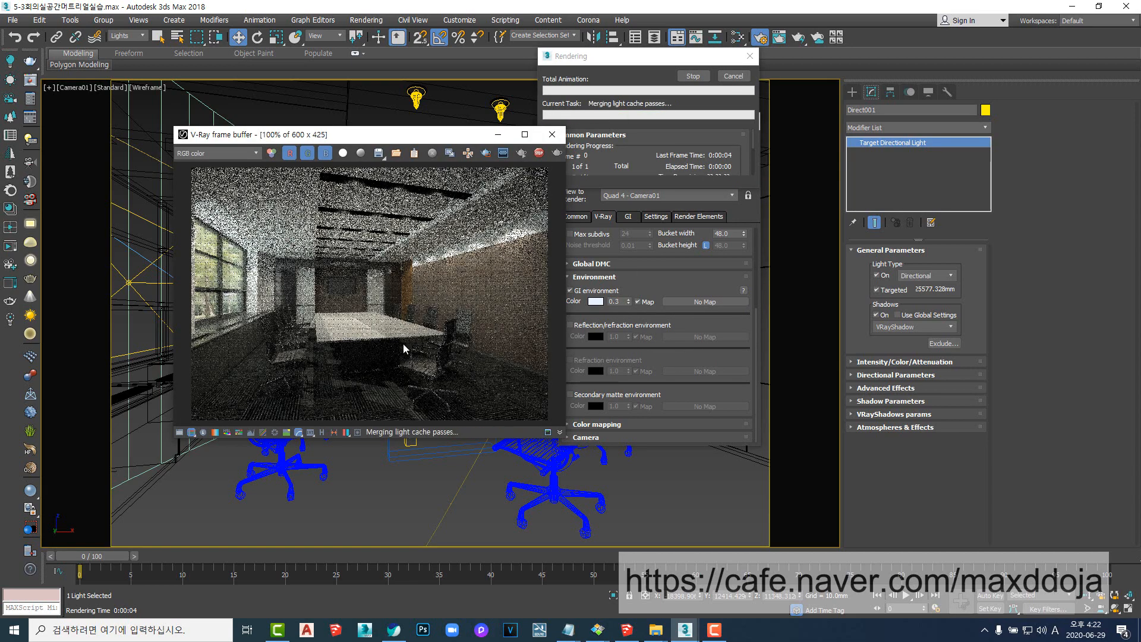
{"action": "left_click", "coordinate": [553, 134]}
- Place a VRayAmbientLight on the floor in the Camera01 view, test-render it, and close the frame buffer and Render Setup
{"action": "left_click", "coordinate": [852, 93]}
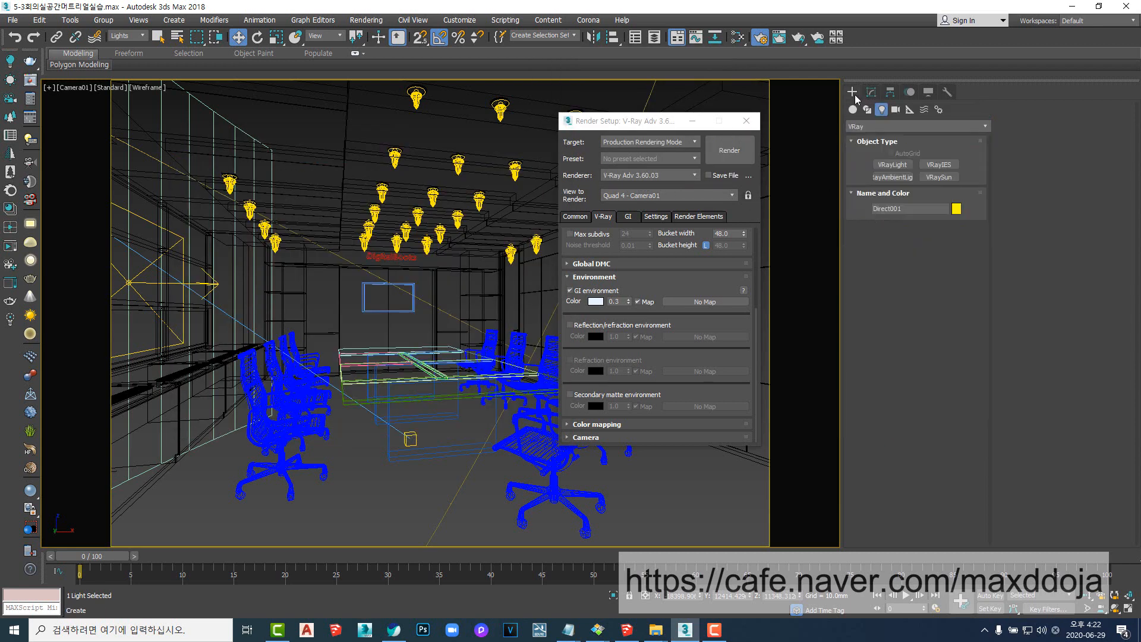
{"action": "left_click", "coordinate": [894, 177]}
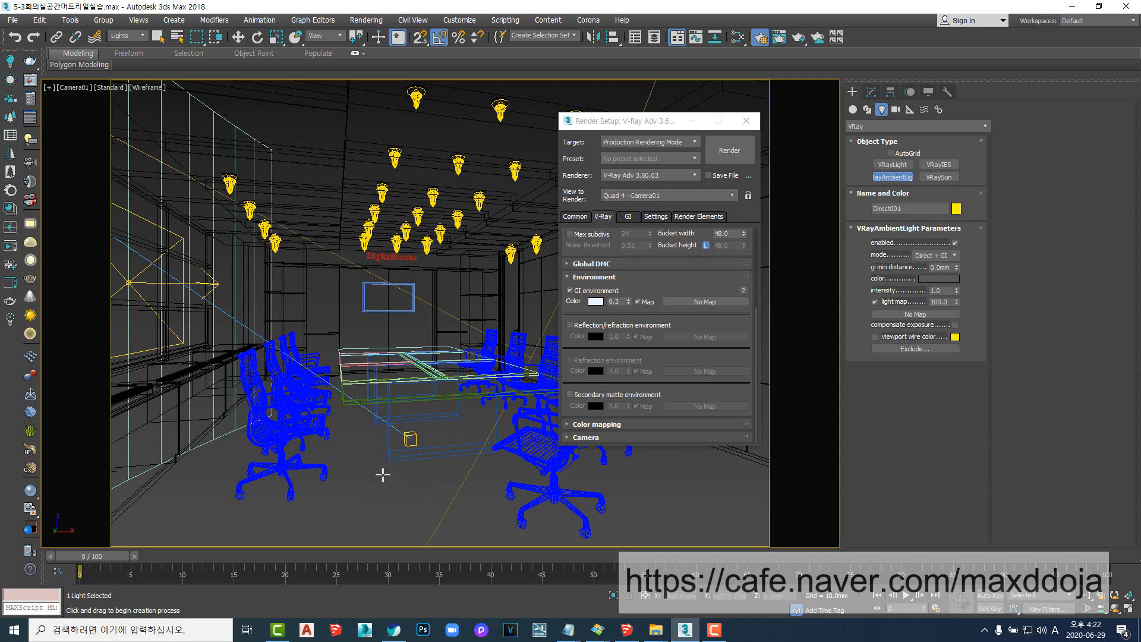
{"action": "left_click", "coordinate": [353, 474]}
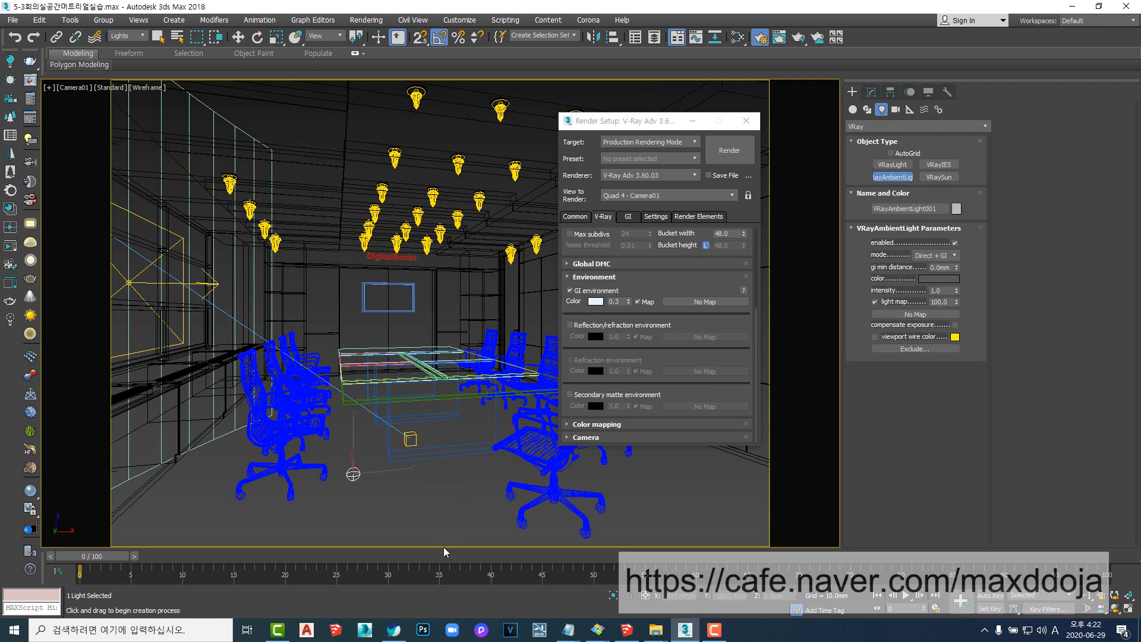
{"action": "left_click", "coordinate": [728, 153]}
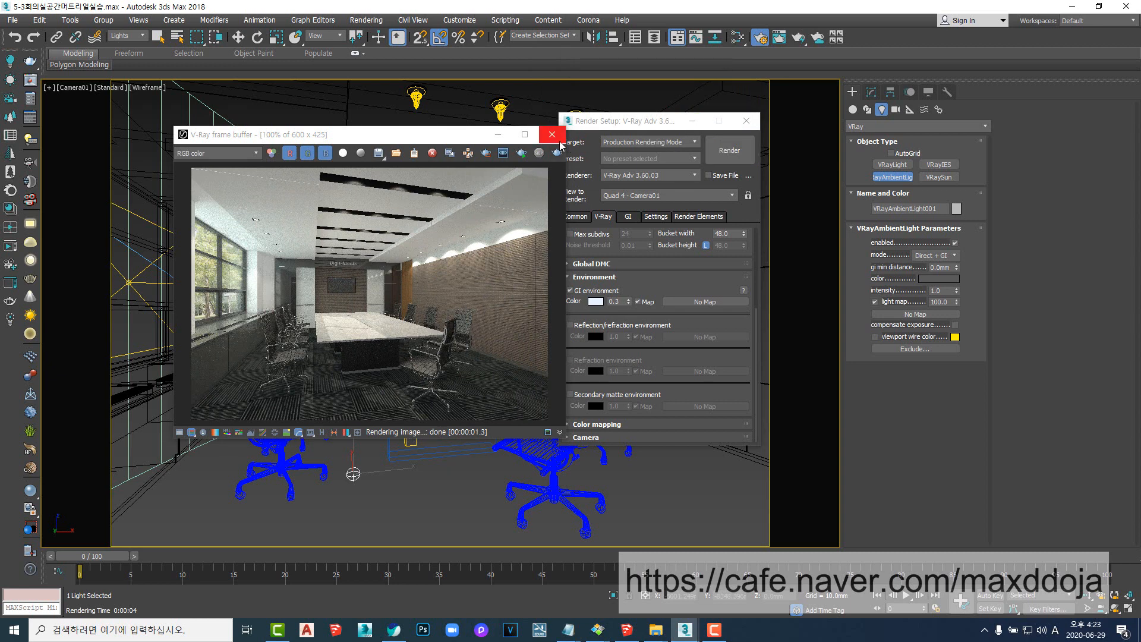
{"action": "left_click", "coordinate": [552, 134]}
{"action": "left_click", "coordinate": [744, 123]}
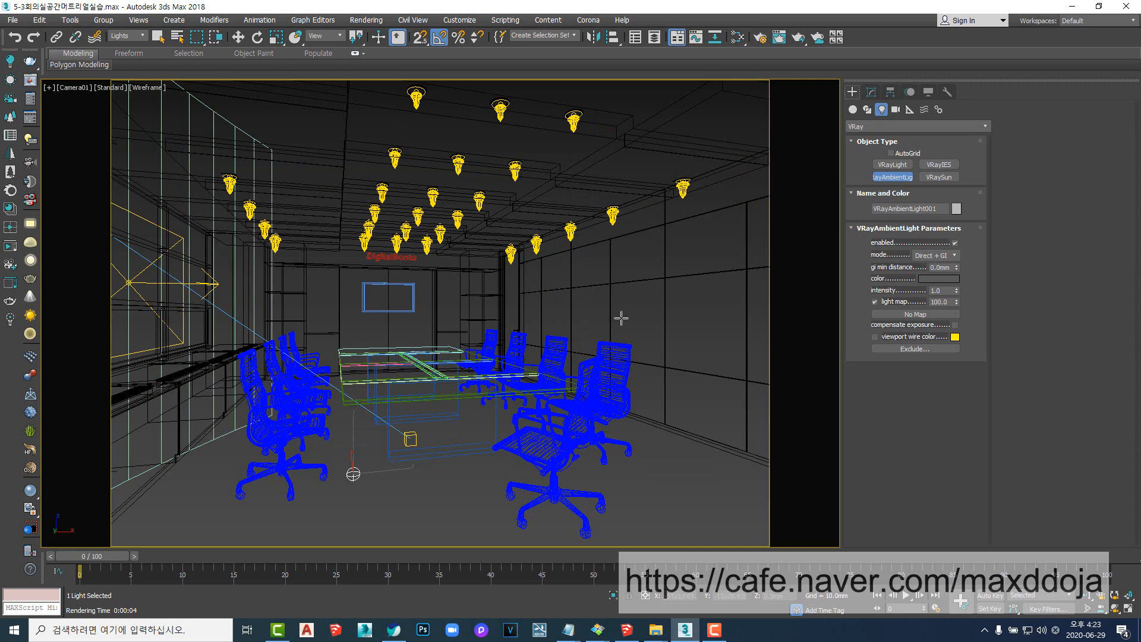
- Place two more VRayAmbientLights on the floor beside the first one and delete both
{"action": "left_click", "coordinate": [398, 486]}
{"action": "left_click", "coordinate": [450, 485]}
{"action": "left_click", "coordinate": [157, 37]}
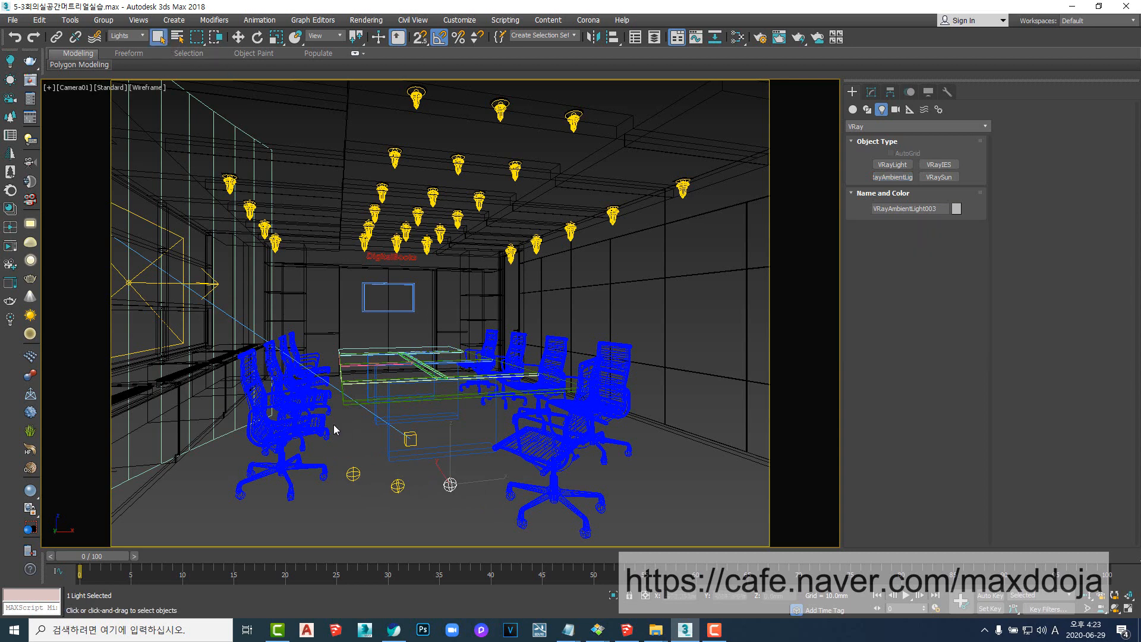
{"action": "left_click_drag", "start_coordinate": [368, 456], "coordinate": [506, 525]}
{"action": "key", "text": "Delete"}
- Set the ambient light's intensity to 0.5, test-render the Camera01 view, and close the render windows
{"action": "left_click", "coordinate": [354, 474]}
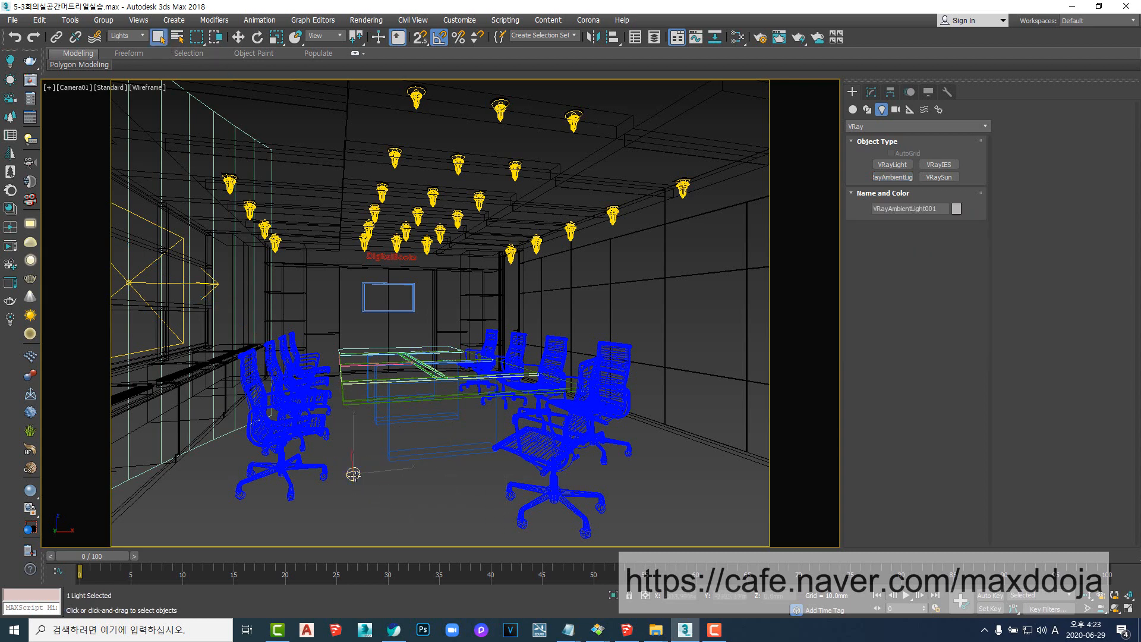
{"action": "left_click", "coordinate": [871, 93]}
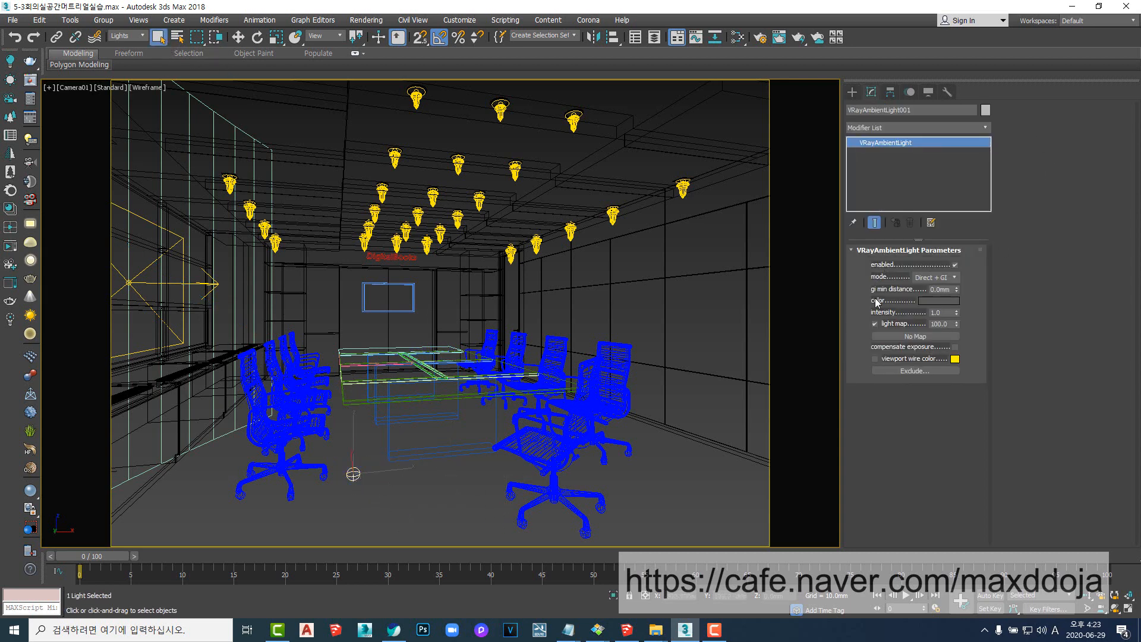
{"action": "double_click", "coordinate": [942, 312]}
{"action": "left_click", "coordinate": [761, 38]}
{"action": "left_click", "coordinate": [726, 153]}
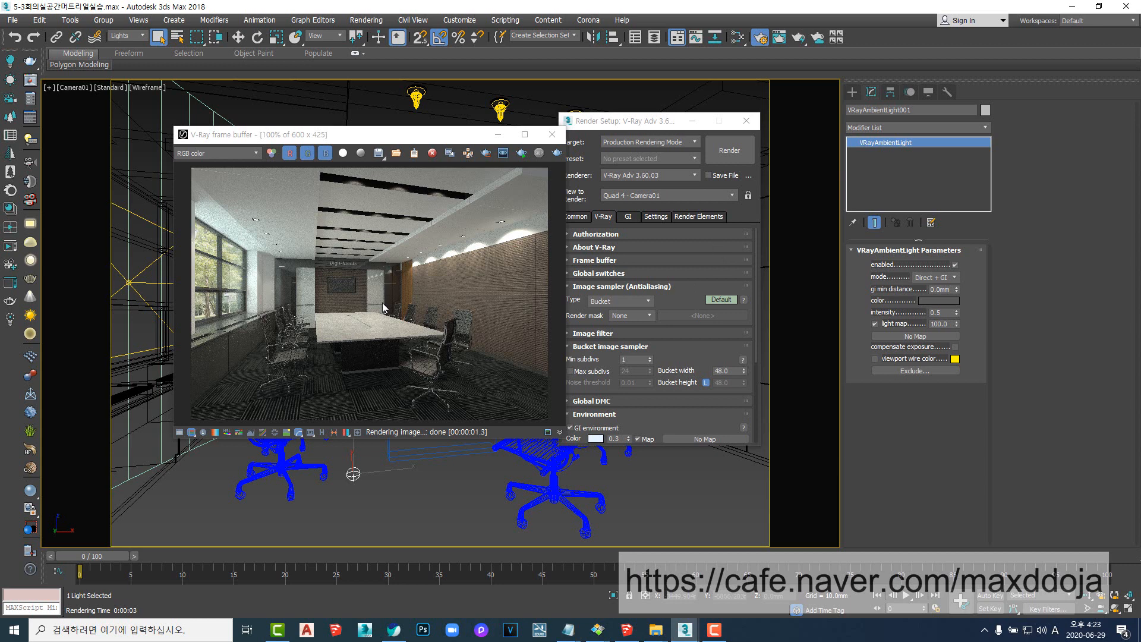
{"action": "left_click", "coordinate": [747, 121]}
{"action": "left_click", "coordinate": [552, 135]}
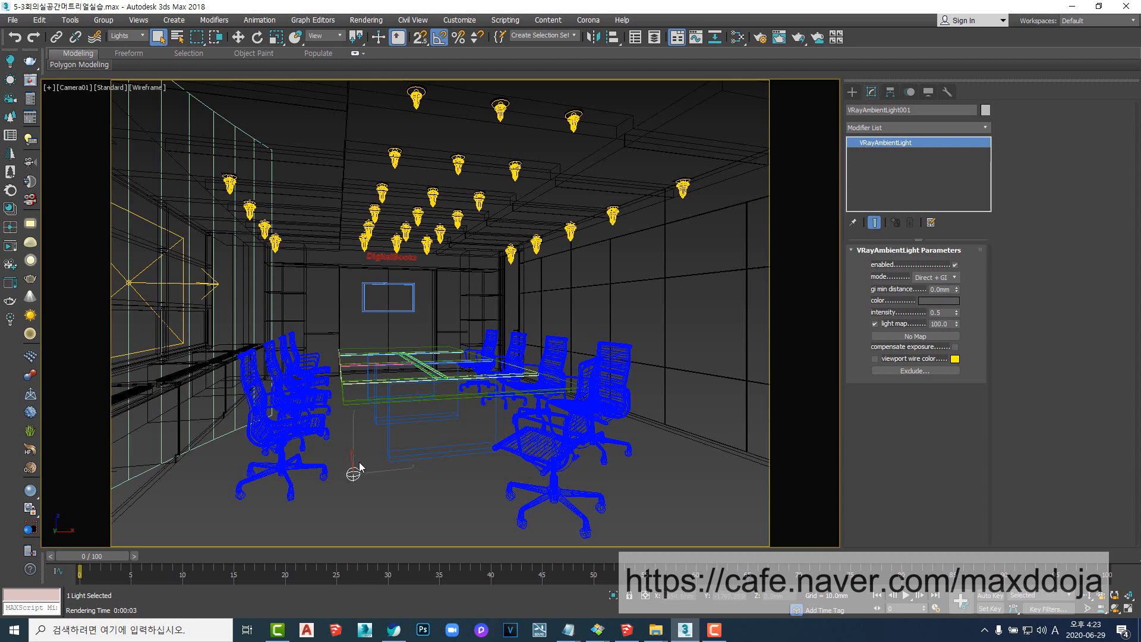
- In the Top view, undo the recent changes and delete the two extra ambient lights again
{"action": "key", "text": "t"}
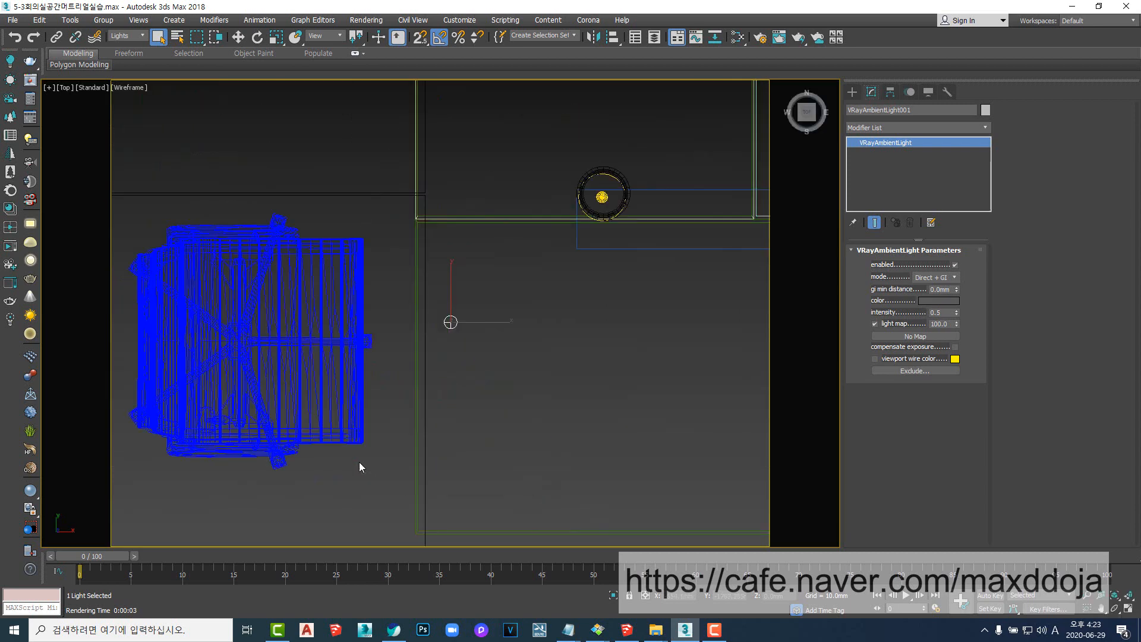
{"action": "key", "text": "ctrl+z"}
{"action": "key", "text": "ctrl+z"}
{"action": "key", "text": "ctrl+z"}
{"action": "key", "text": "ctrl+z"}
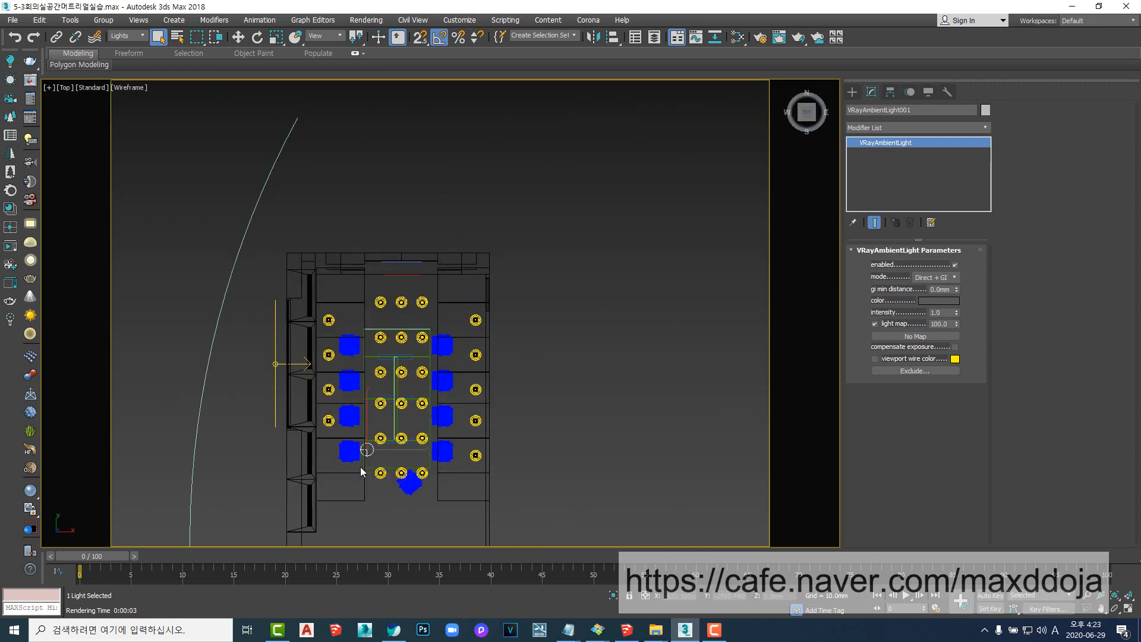
{"action": "scroll", "coordinate": [360, 466], "scroll_direction": "up", "scroll_amount": 5}
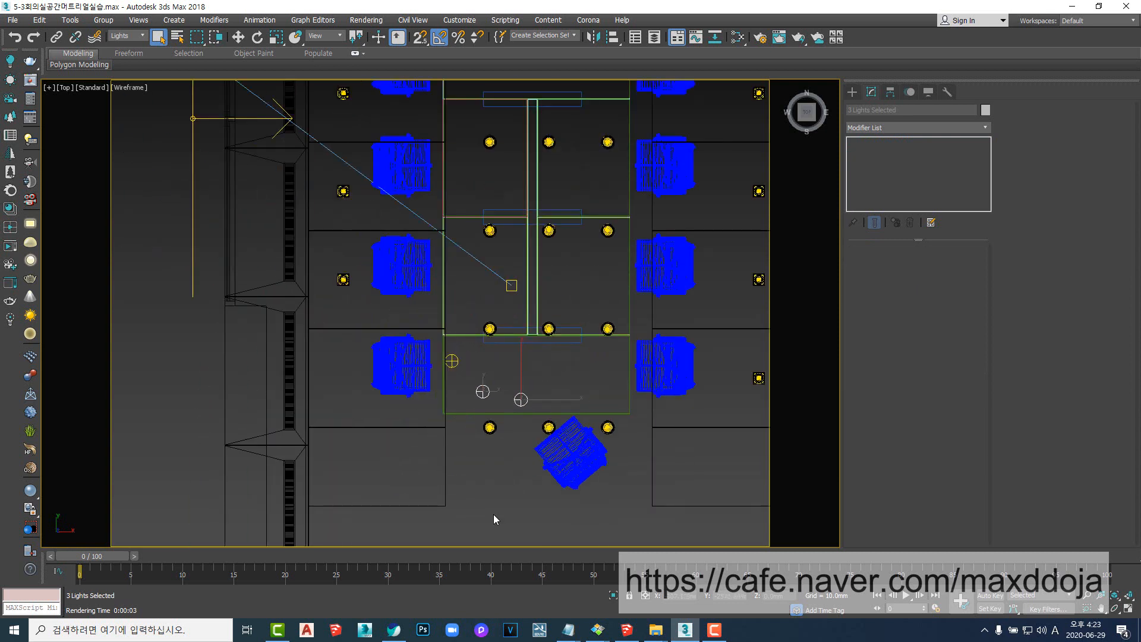
{"action": "left_click", "coordinate": [494, 395]}
{"action": "key", "text": "Delete"}
{"action": "left_click", "coordinate": [522, 401]}
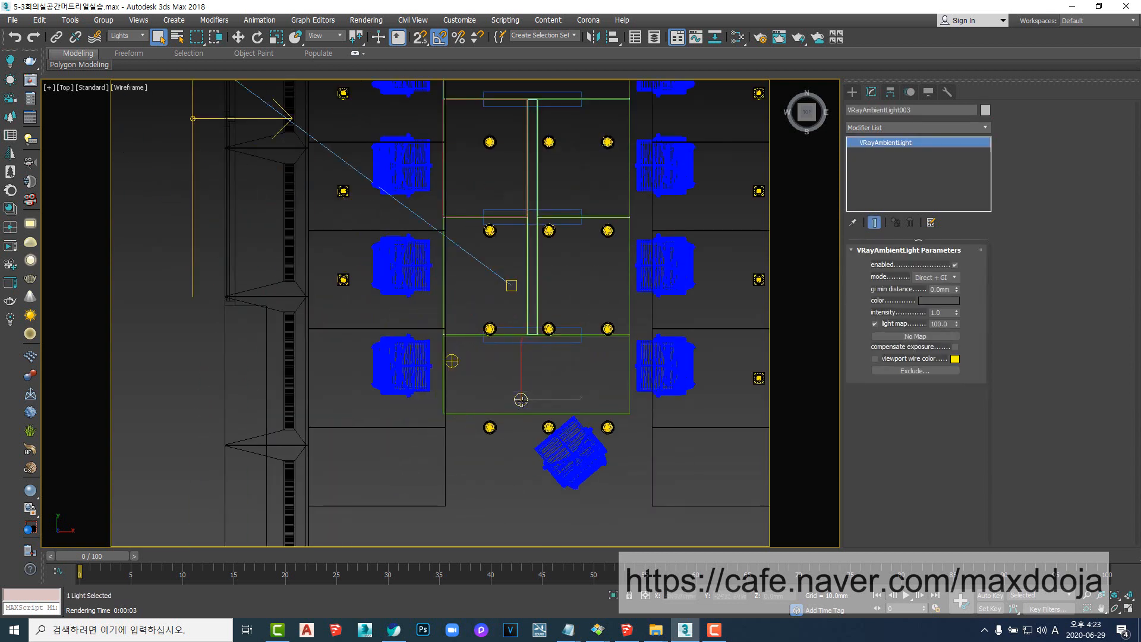
{"action": "key", "text": "Delete"}
- Set the remaining VRayAmbientLight's intensity to 0.3 and return to the camera view
{"action": "left_click", "coordinate": [454, 364]}
{"action": "middle_click_drag", "start_coordinate": [545, 396], "coordinate": [509, 411]}
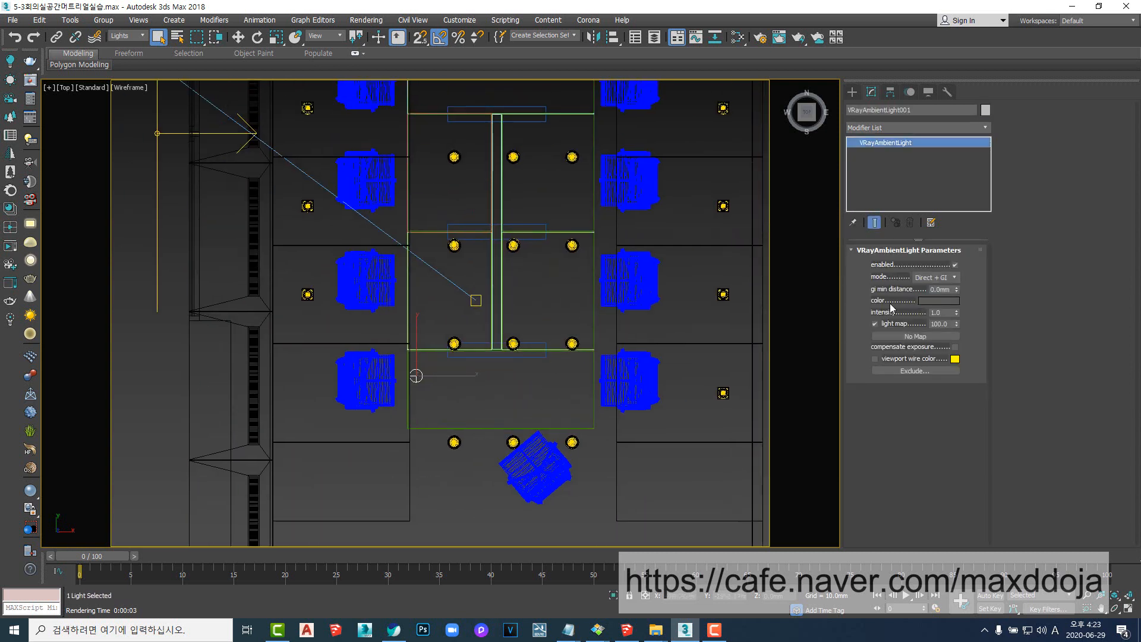
{"action": "left_click_drag", "start_coordinate": [946, 314], "coordinate": [876, 325]}
{"action": "type", "text": "0.3c"}
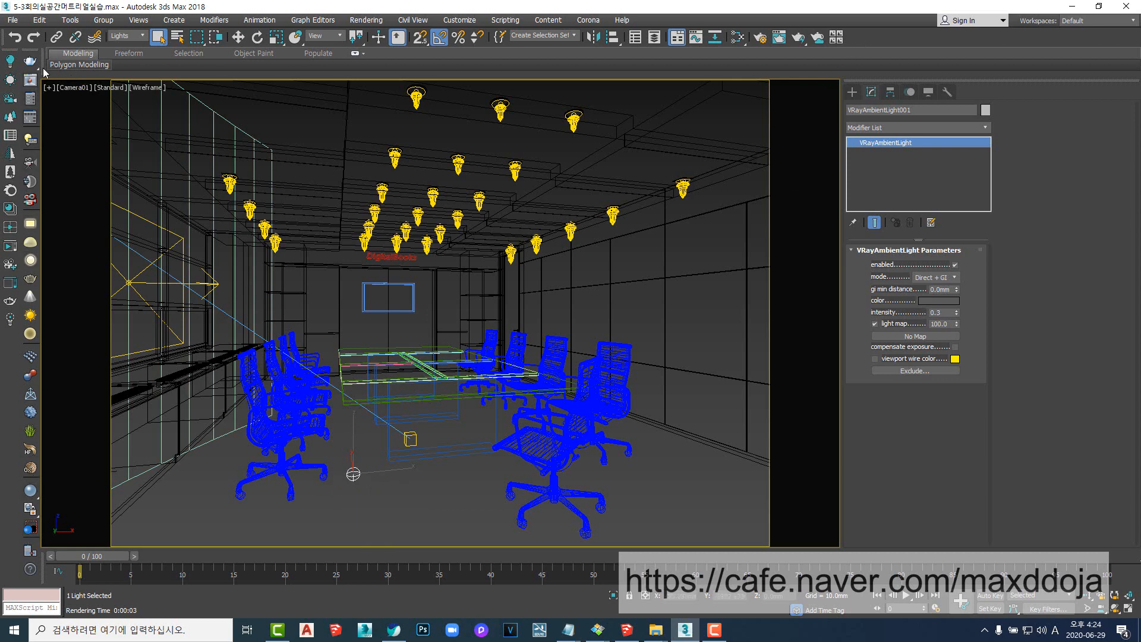
- Open the V-Ray Light Lister, examine the names and intensity settings of all scene lights, and close it
{"action": "right_click", "coordinate": [876, 39]}
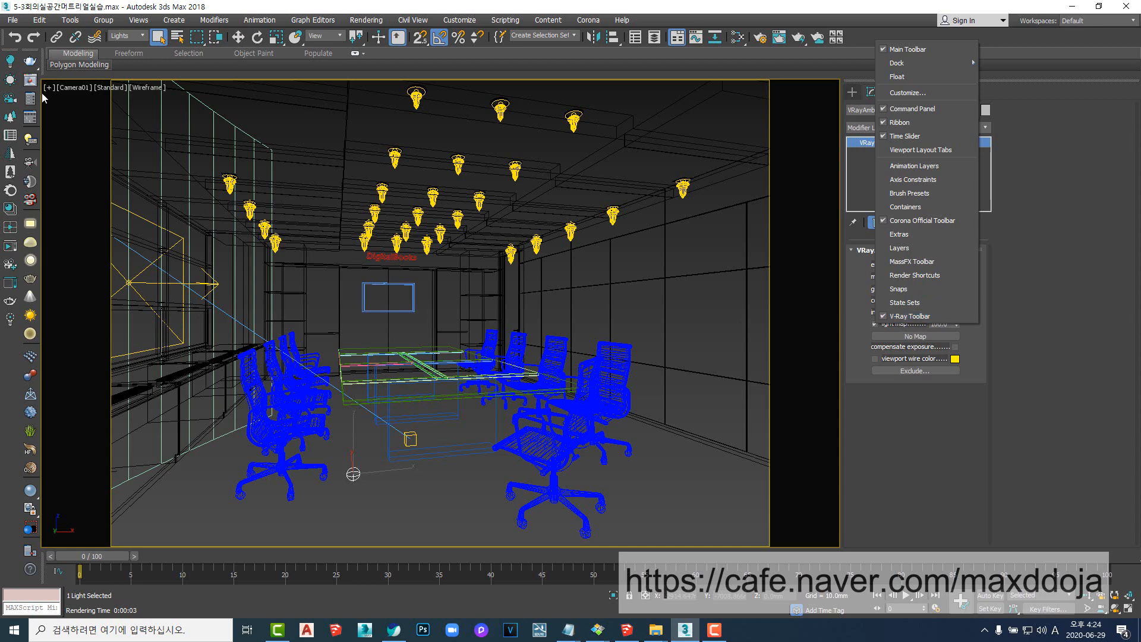
{"action": "left_click", "coordinate": [28, 146]}
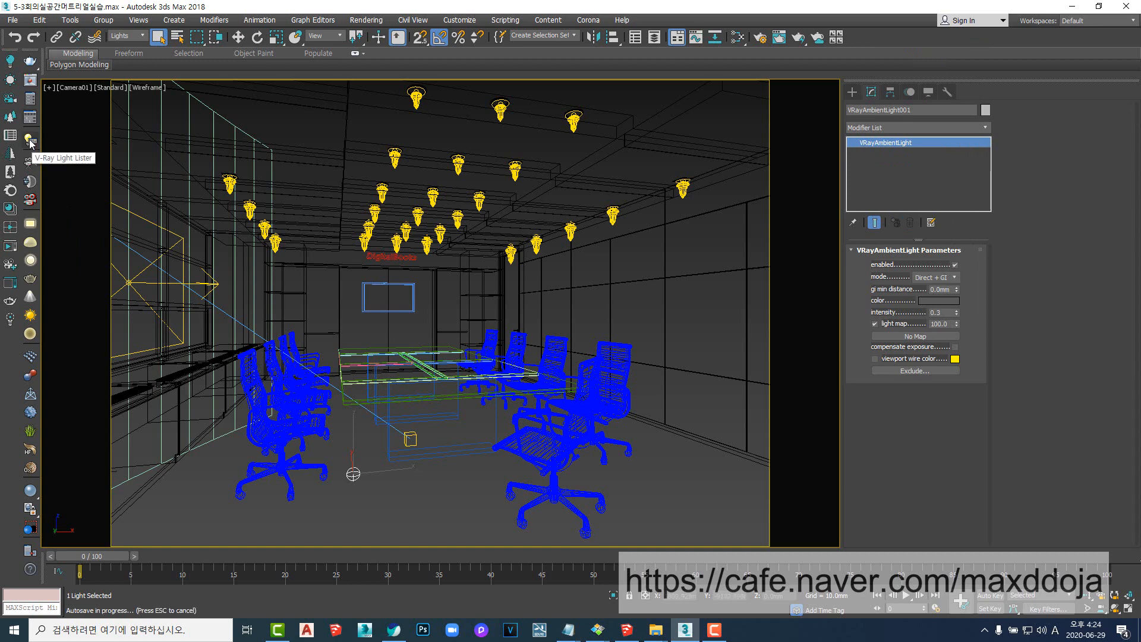
{"action": "left_click", "coordinate": [31, 142]}
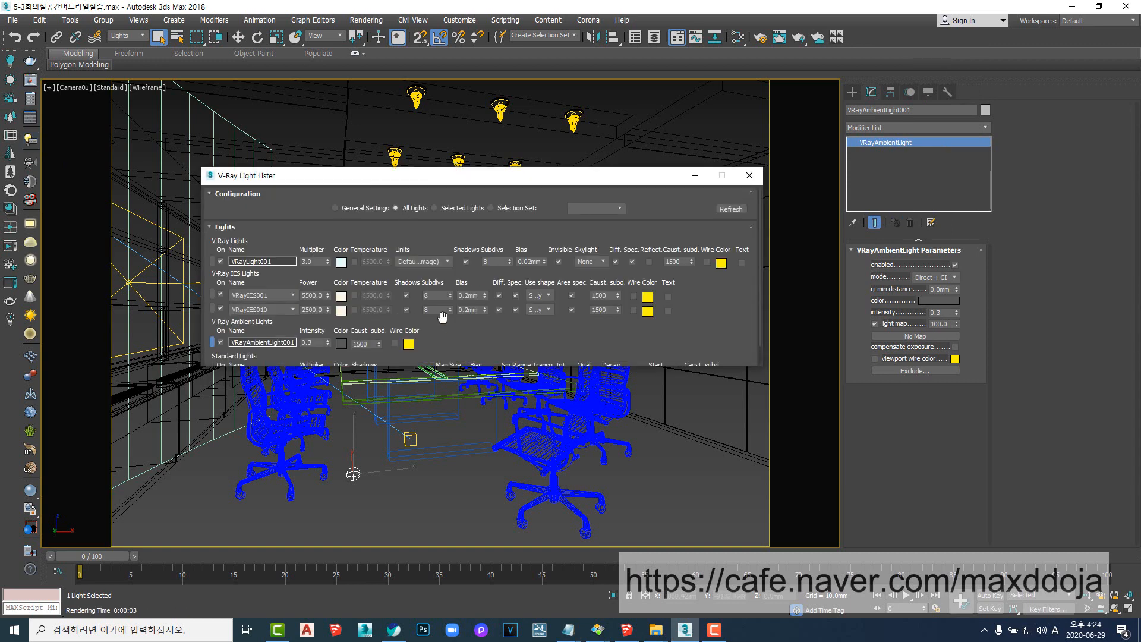
{"action": "scroll", "coordinate": [505, 304], "scroll_direction": "down", "scroll_amount": 1}
{"action": "scroll", "coordinate": [508, 324], "scroll_direction": "up", "scroll_amount": 1}
{"action": "scroll", "coordinate": [442, 271], "scroll_direction": "down", "scroll_amount": 1}
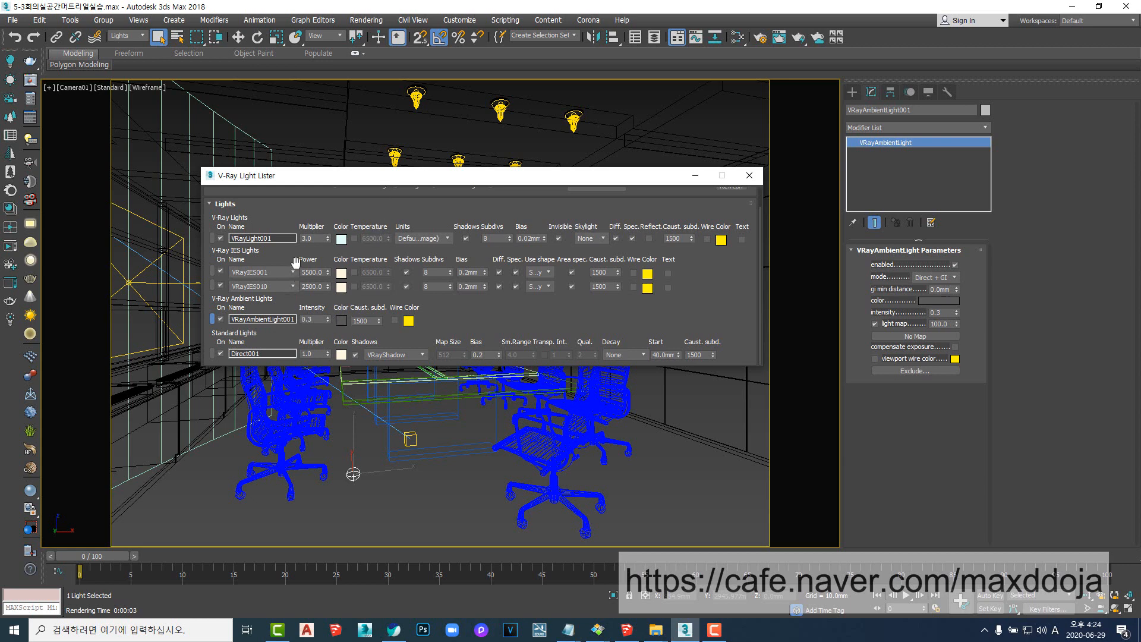
{"action": "left_click_drag", "start_coordinate": [428, 176], "coordinate": [438, 289]}
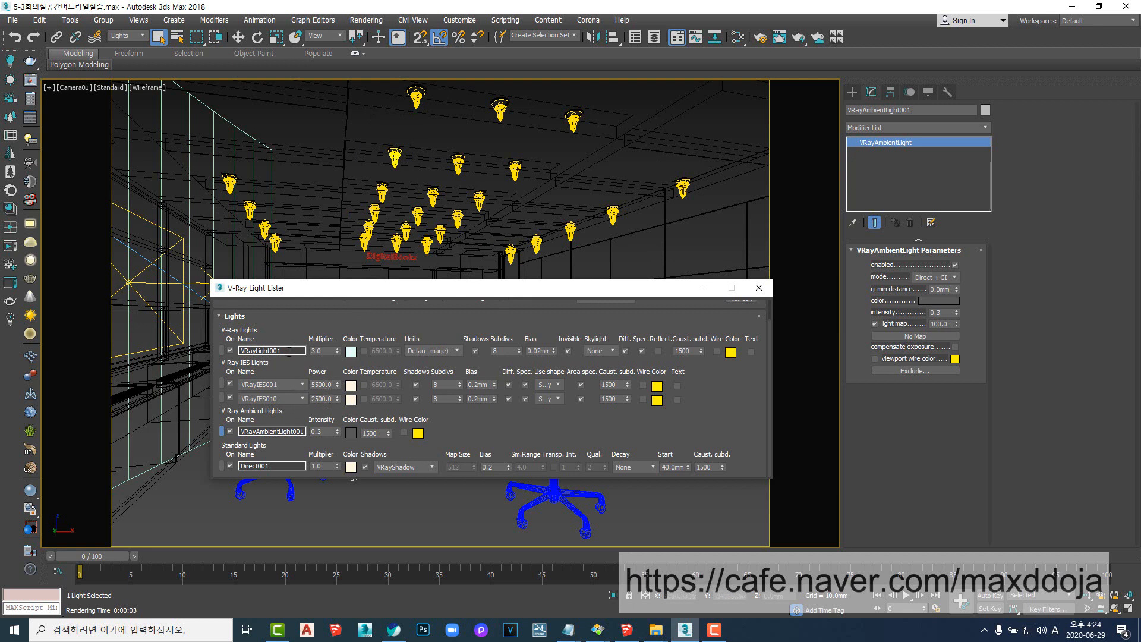
{"action": "left_click_drag", "start_coordinate": [287, 353], "coordinate": [241, 350]}
{"action": "left_click", "coordinate": [284, 387]}
{"action": "left_click", "coordinate": [284, 389]}
{"action": "left_click", "coordinate": [758, 290]}
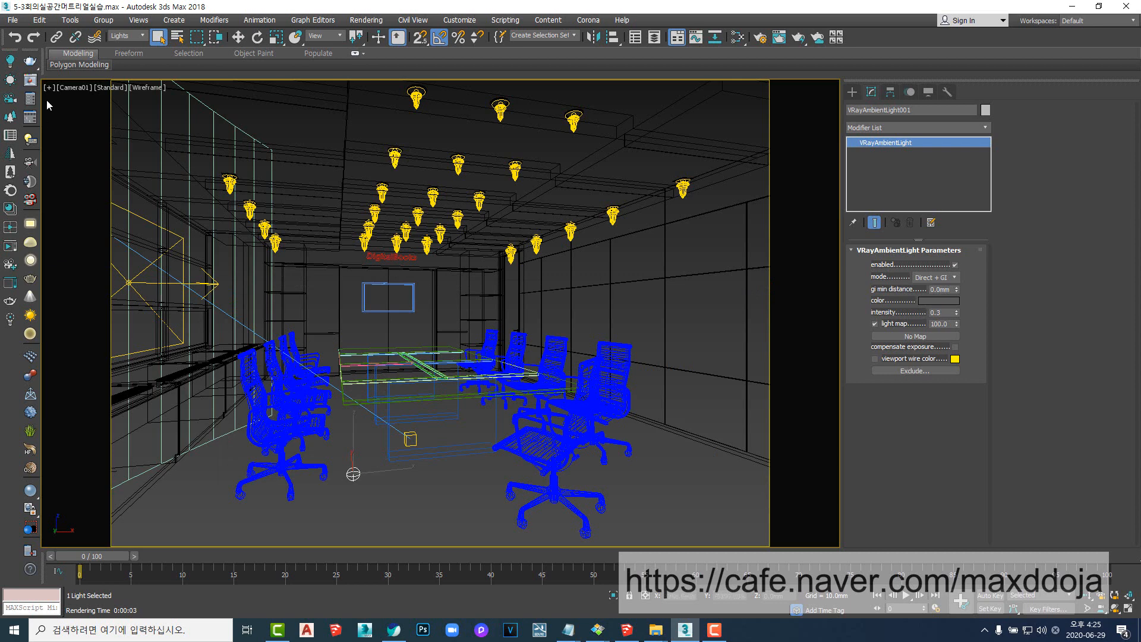
- Reopen the V-Ray Light Lister for another look at the scene lights and close it
{"action": "left_click", "coordinate": [70, 22]}
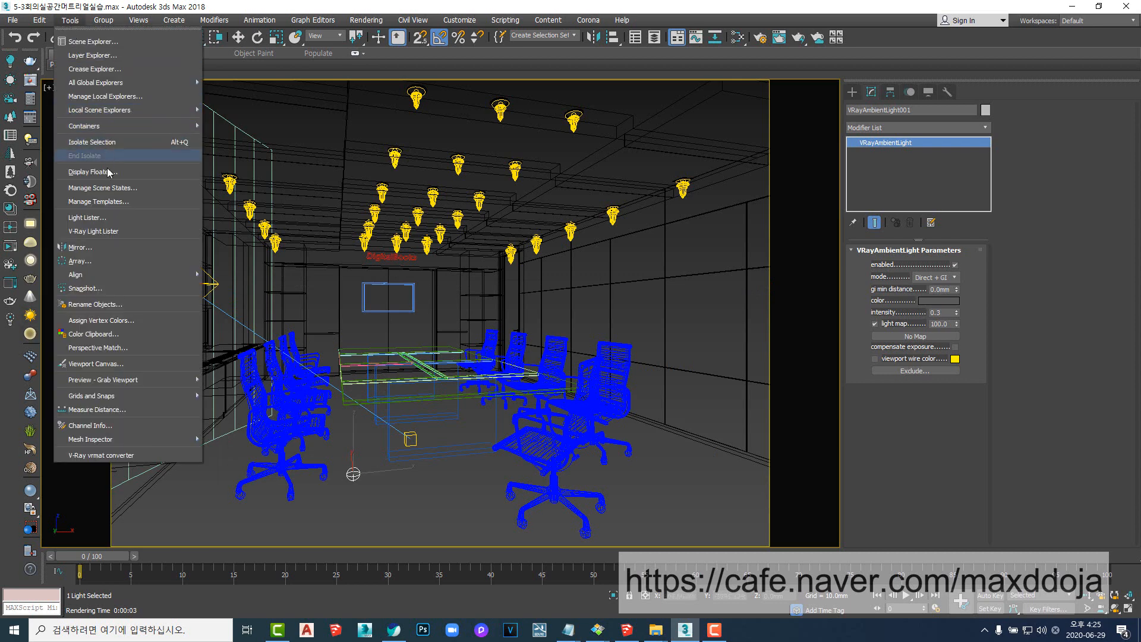
{"action": "left_click", "coordinate": [112, 232]}
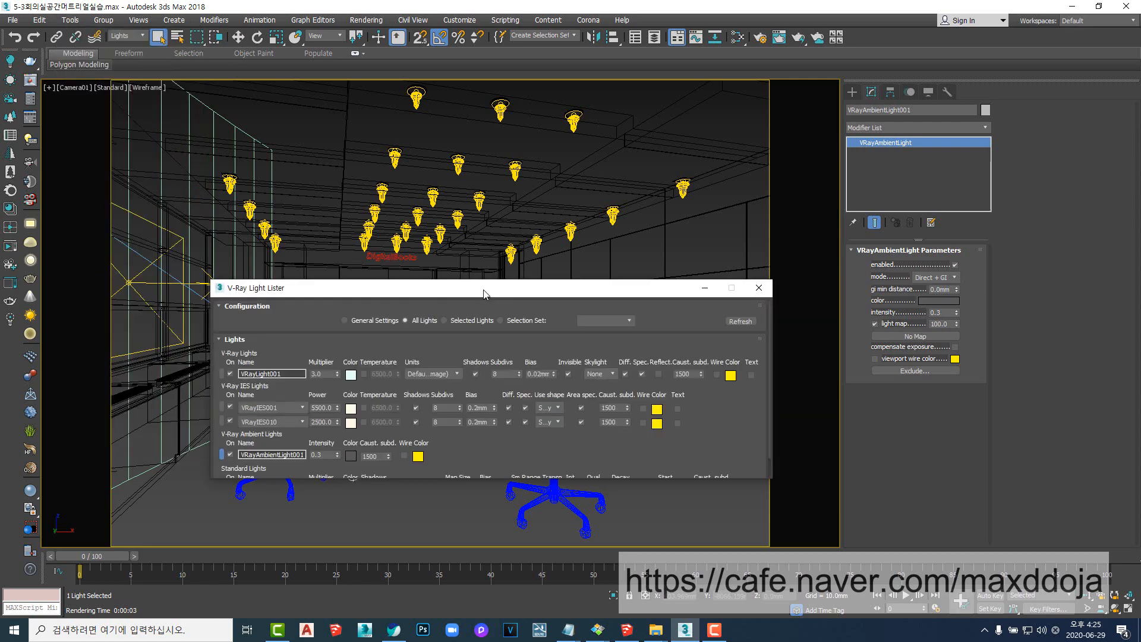
{"action": "left_click_drag", "start_coordinate": [449, 285], "coordinate": [413, 277]}
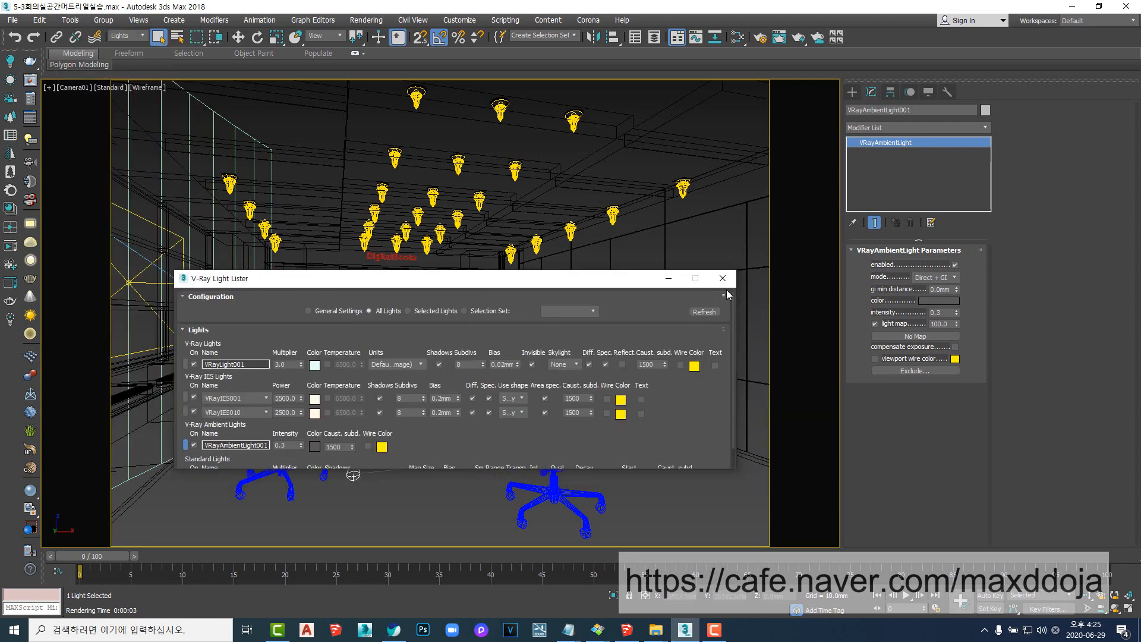
{"action": "left_click", "coordinate": [723, 278]}
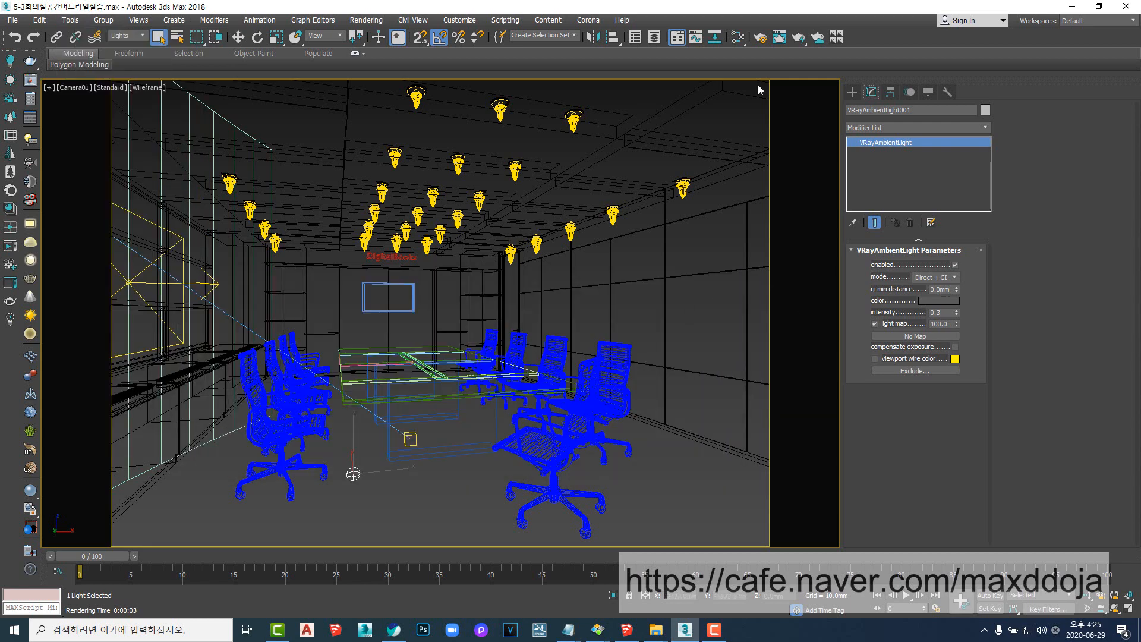
- Test-render the Camera01 view with the dimmed ambient light, and close the frame buffer and Render Setup
{"action": "left_click", "coordinate": [760, 37]}
{"action": "left_click", "coordinate": [728, 151]}
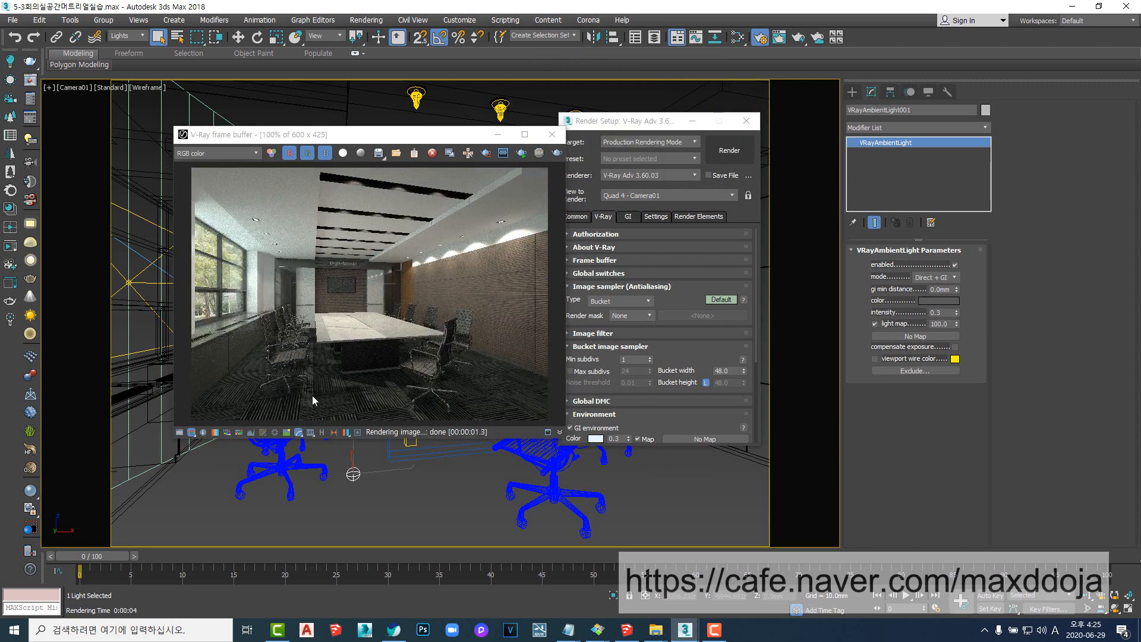
{"action": "left_click", "coordinate": [552, 134]}
{"action": "left_click", "coordinate": [747, 120]}
- In the Top view, select the target directional sun light and expand its VRayShadows parameters
{"action": "key", "text": "t"}
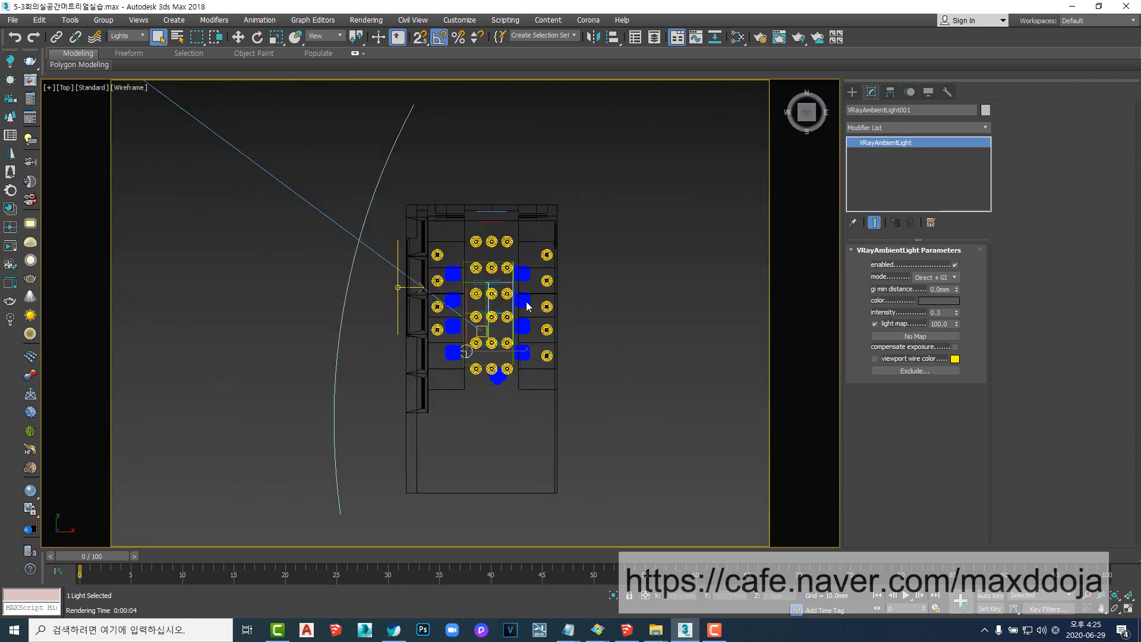
{"action": "scroll", "coordinate": [512, 342], "scroll_direction": "up", "scroll_amount": 5}
{"action": "scroll", "coordinate": [511, 342], "scroll_direction": "down", "scroll_amount": 8}
{"action": "left_click", "coordinate": [358, 390]}
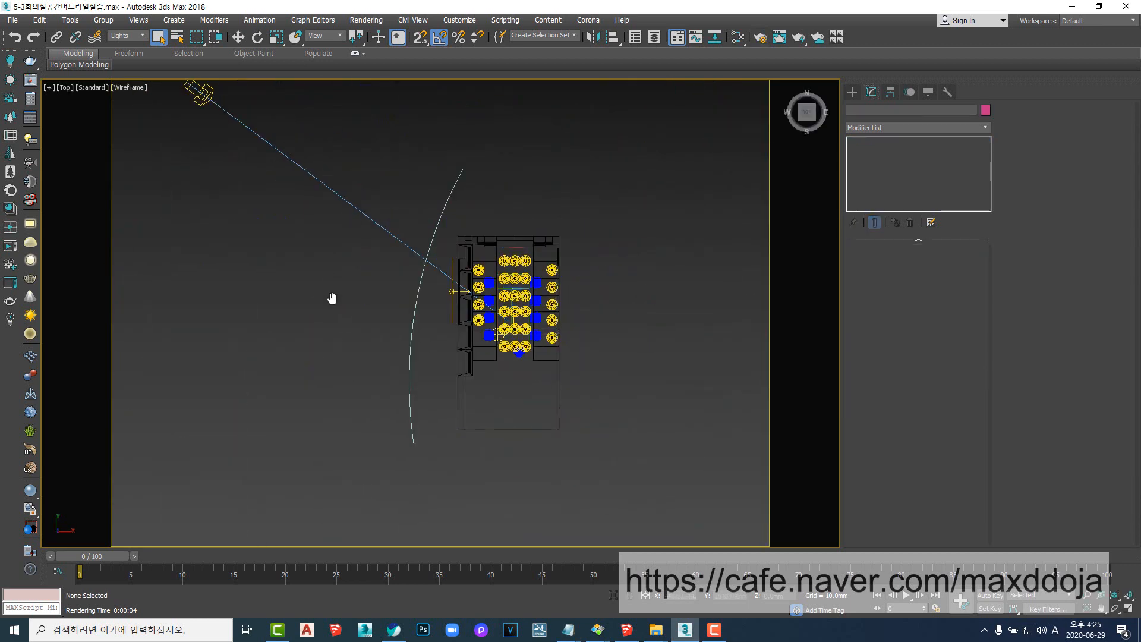
{"action": "middle_click_drag", "start_coordinate": [331, 298], "coordinate": [360, 364]}
{"action": "left_click", "coordinate": [238, 173]}
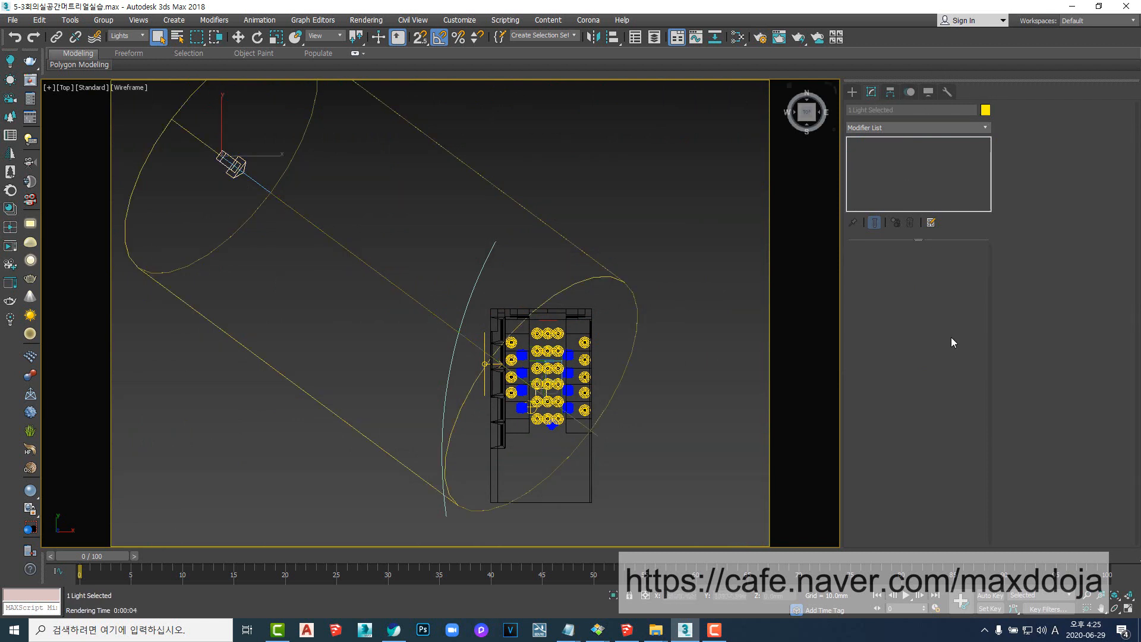
{"action": "left_click", "coordinate": [330, 245]}
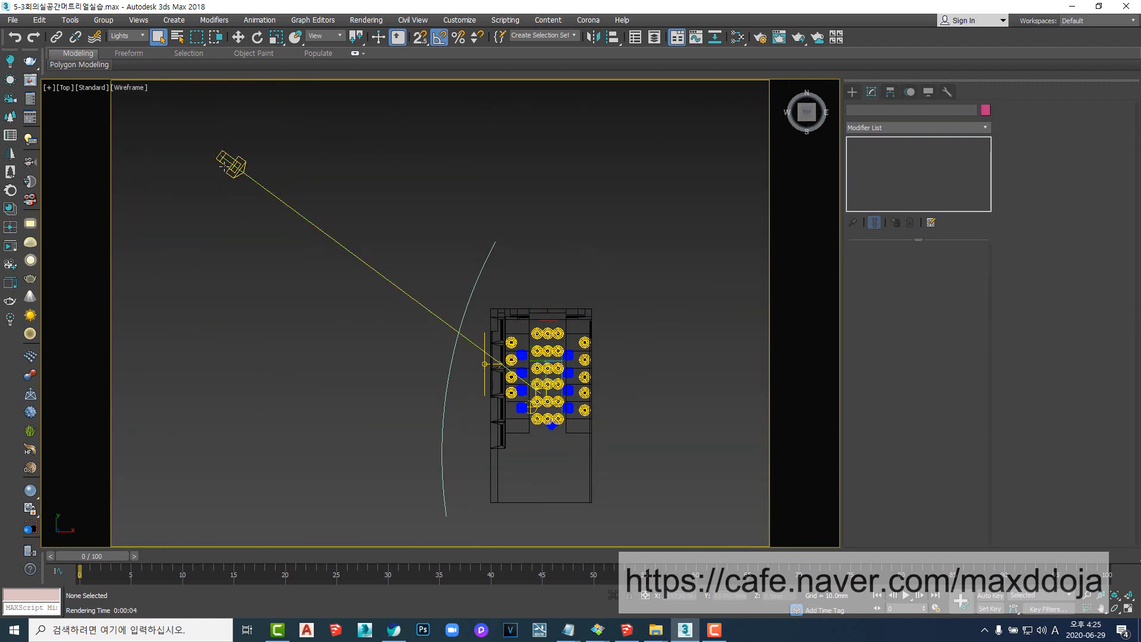
{"action": "left_click", "coordinate": [301, 221]}
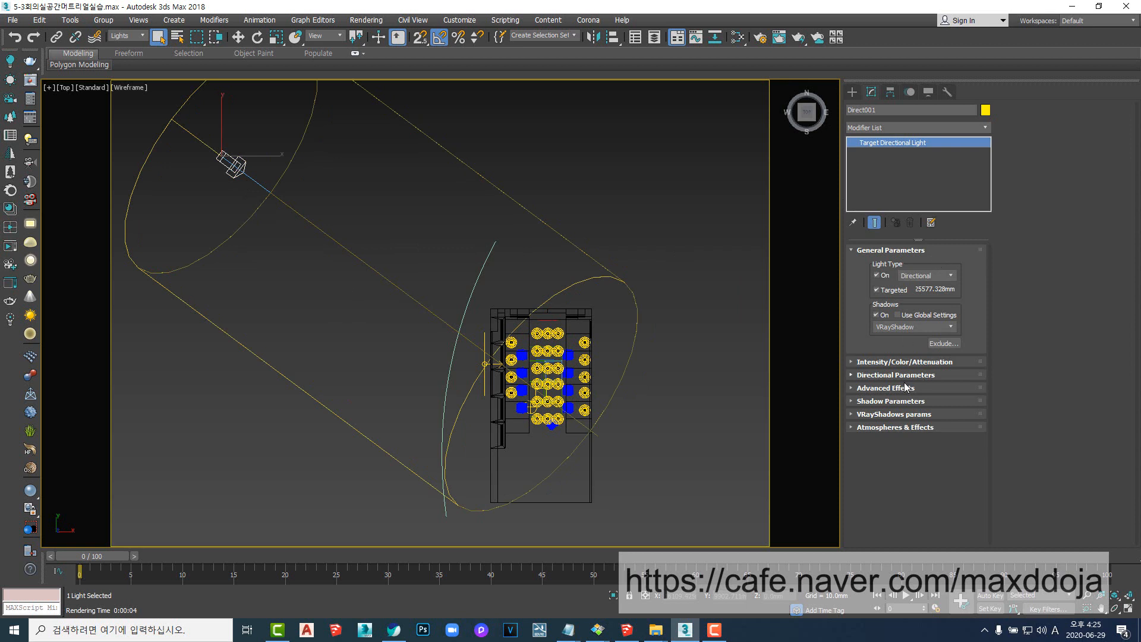
{"action": "left_click", "coordinate": [902, 428]}
{"action": "left_click", "coordinate": [918, 416]}
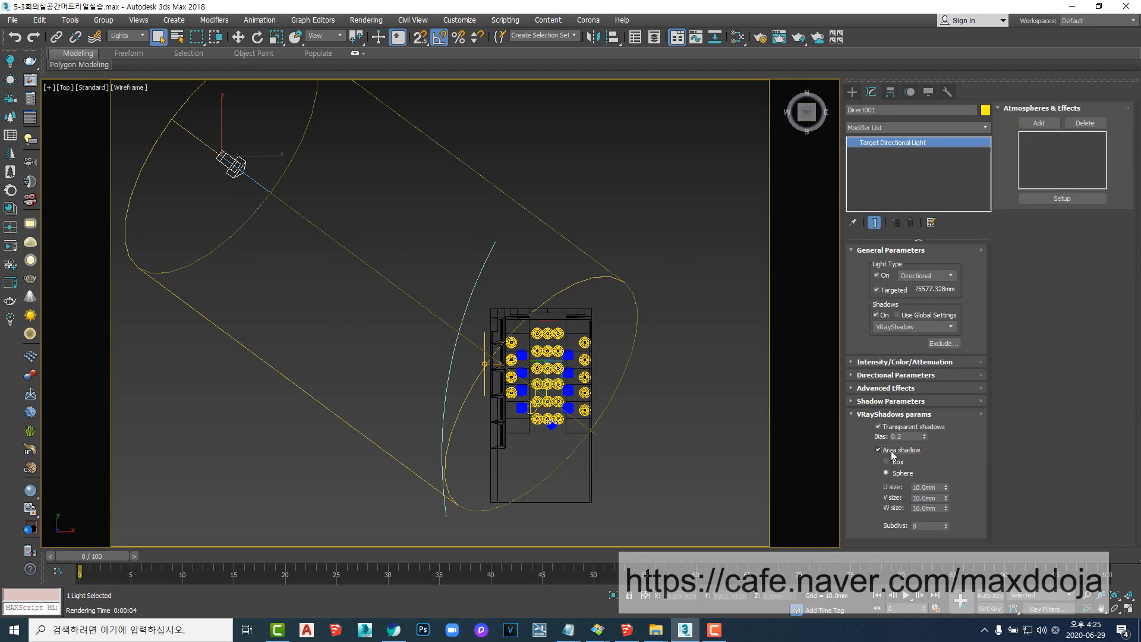
- Set the sun light's area shadow U, V and W sizes to 400 mm and its subdivs to 16
{"action": "left_click", "coordinate": [923, 487]}
{"action": "type", "text": "400"}
{"action": "key", "text": "Tab"}
{"action": "type", "text": "400"}
{"action": "key", "text": "Tab"}
{"action": "type", "text": "400"}
{"action": "key", "text": "Return"}
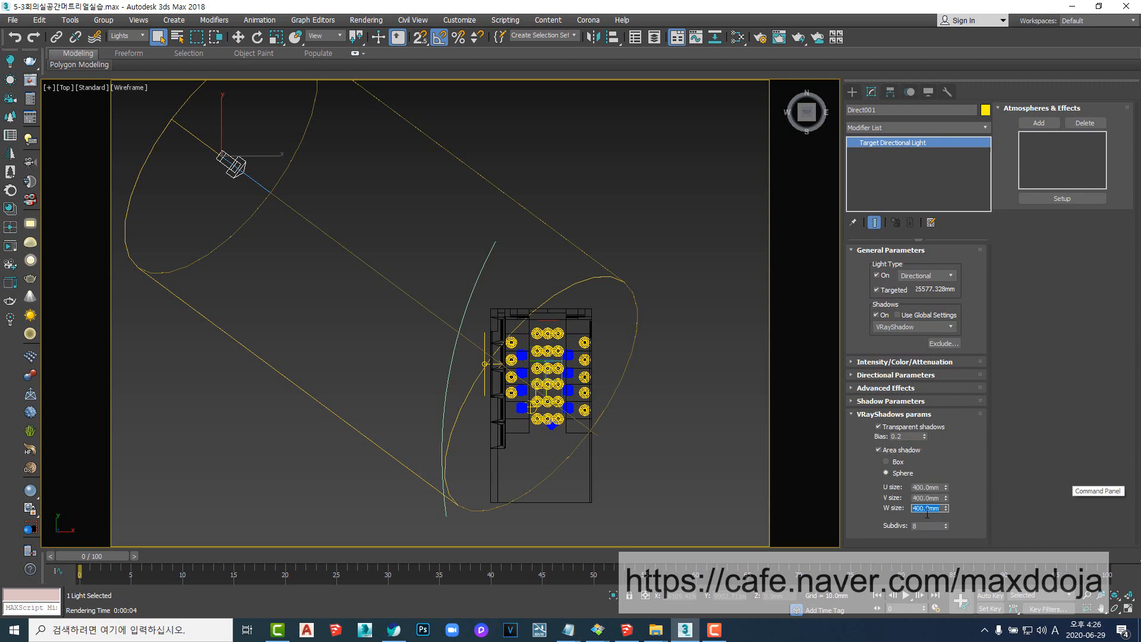
{"action": "key", "text": "Tab"}
{"action": "type", "text": "16"}
{"action": "key", "text": "Return"}
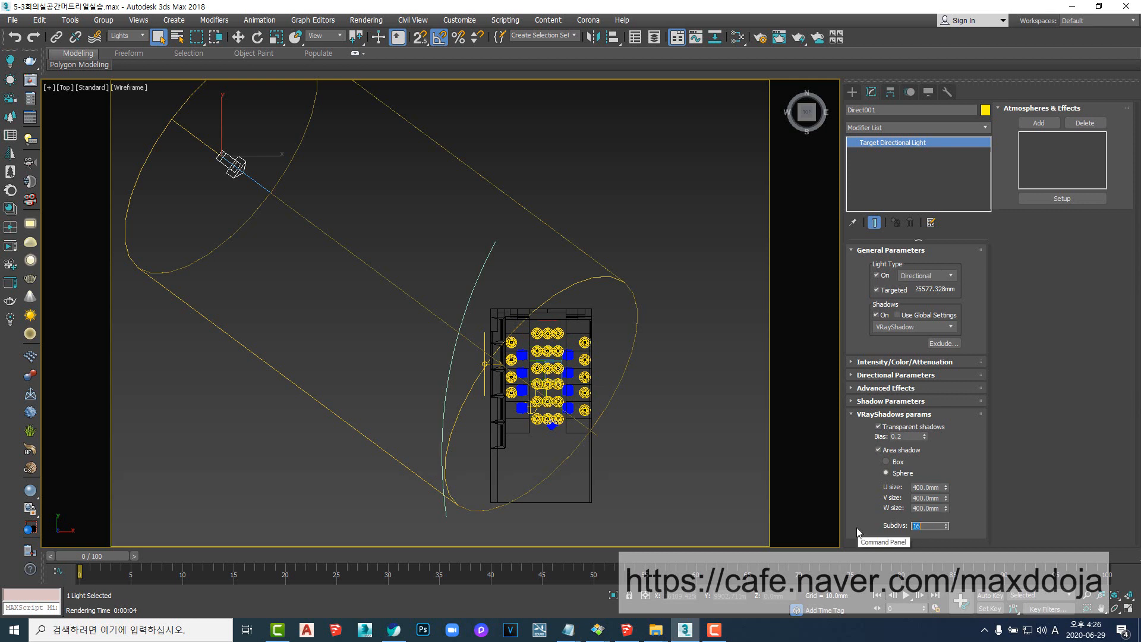
{"action": "middle_click_drag", "start_coordinate": [570, 450], "coordinate": [586, 353]}
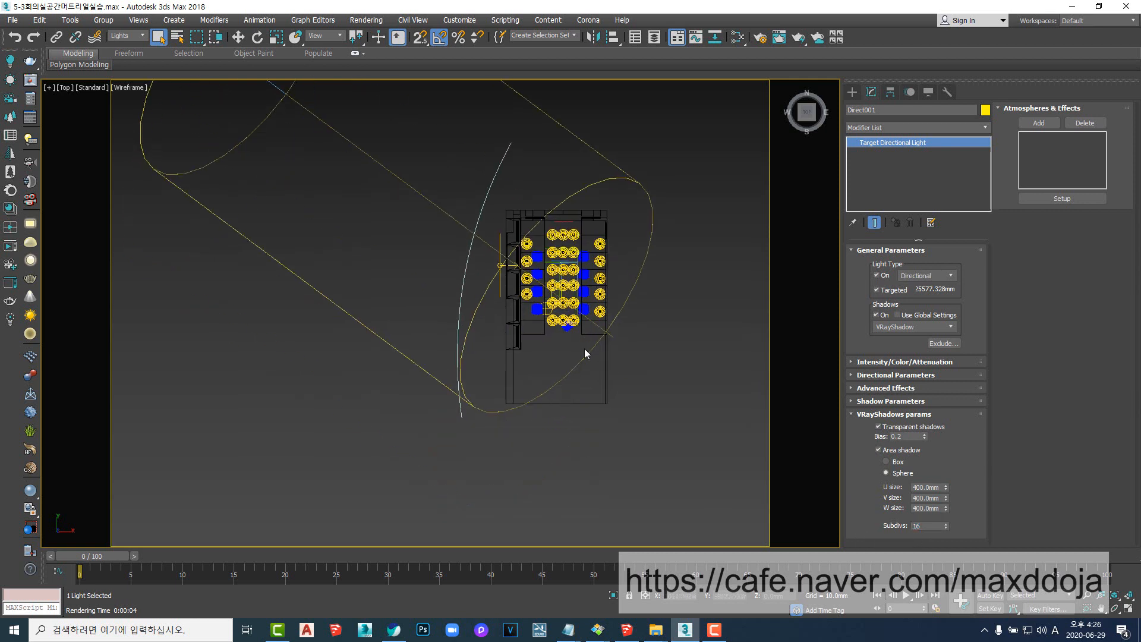
{"action": "double_click", "coordinate": [919, 488]}
{"action": "middle_click_drag", "start_coordinate": [637, 393], "coordinate": [569, 424]}
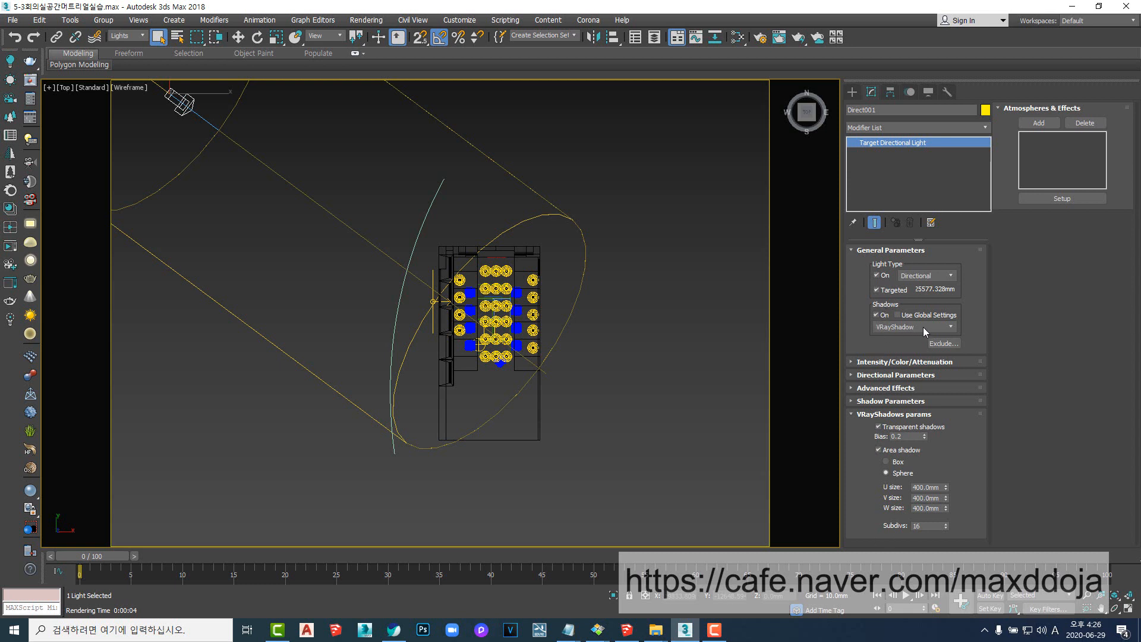
{"action": "middle_click_drag", "start_coordinate": [411, 380], "coordinate": [520, 412]}
{"action": "scroll", "coordinate": [521, 411], "scroll_direction": "down", "scroll_amount": 3}
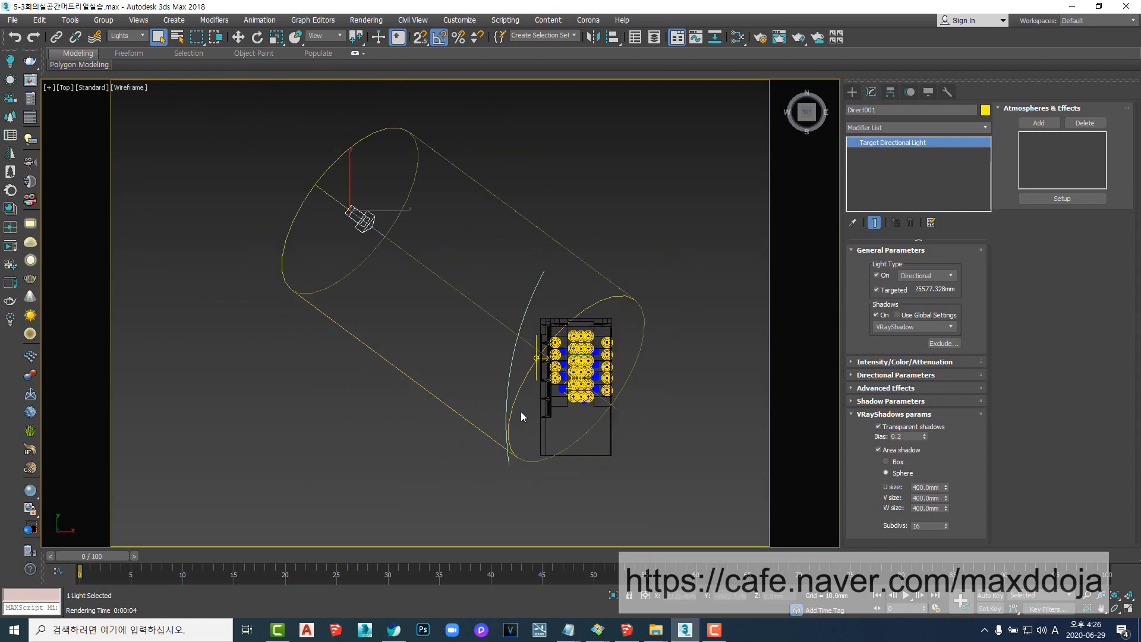
{"action": "scroll", "coordinate": [566, 412], "scroll_direction": "up", "scroll_amount": 3}
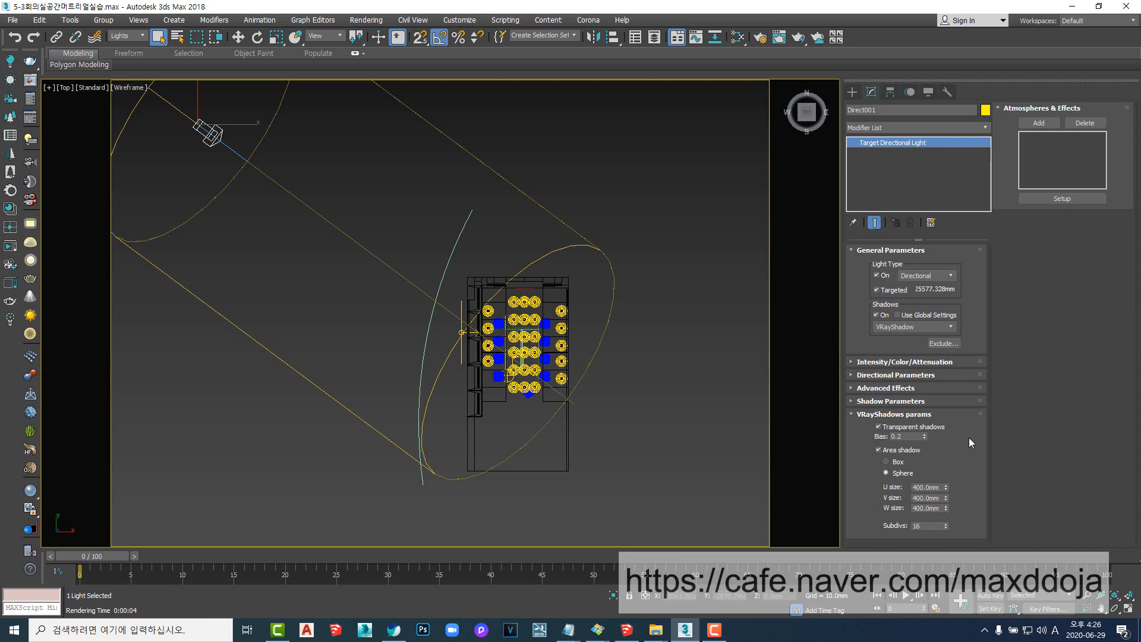
{"action": "left_click", "coordinate": [884, 416]}
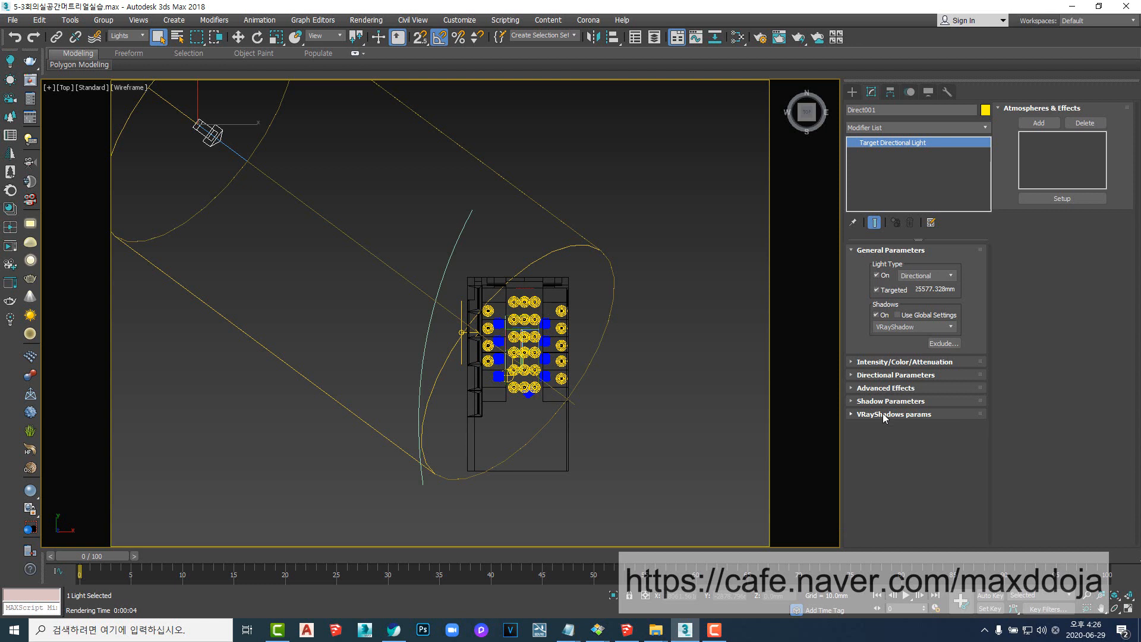
{"action": "left_click", "coordinate": [884, 415]}
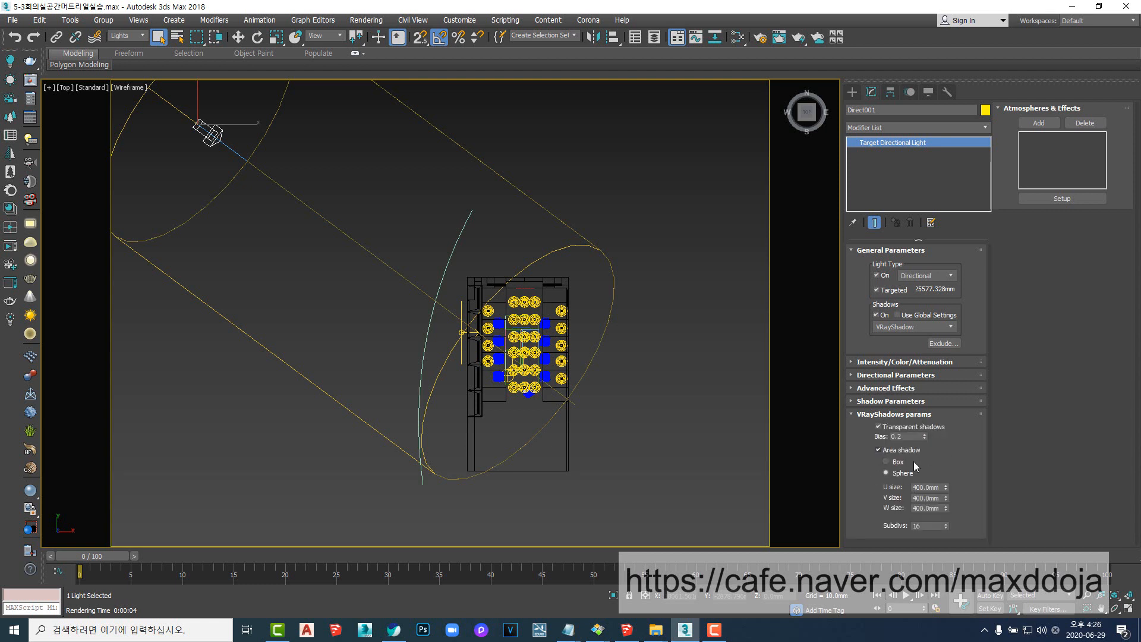
{"action": "left_click", "coordinate": [879, 426]}
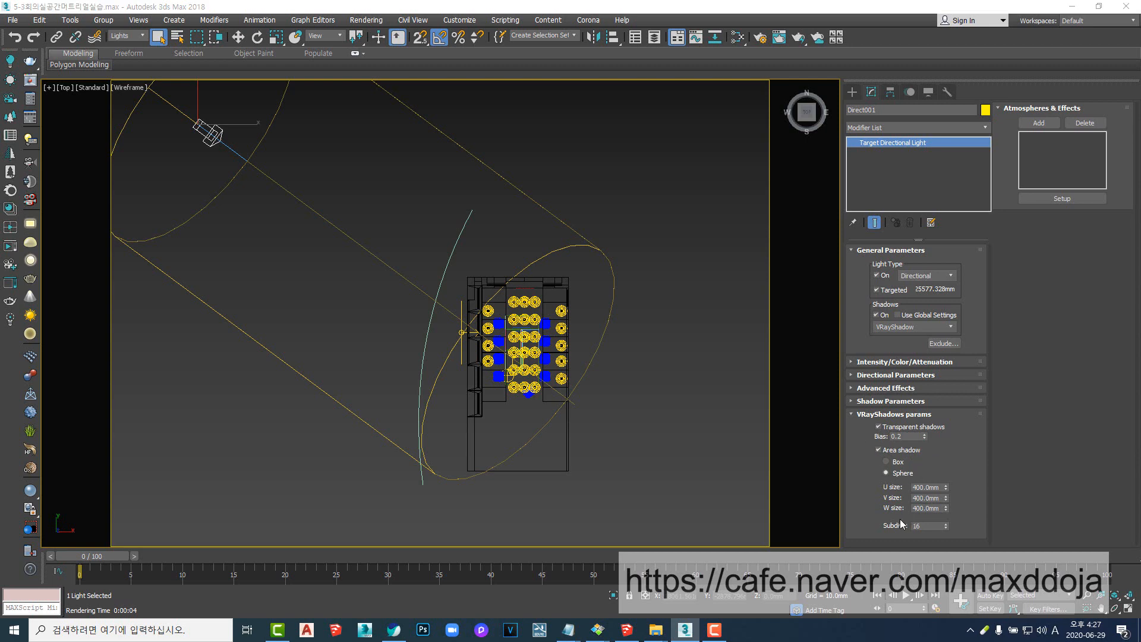
{"action": "middle_click_drag", "start_coordinate": [521, 383], "coordinate": [568, 398]}
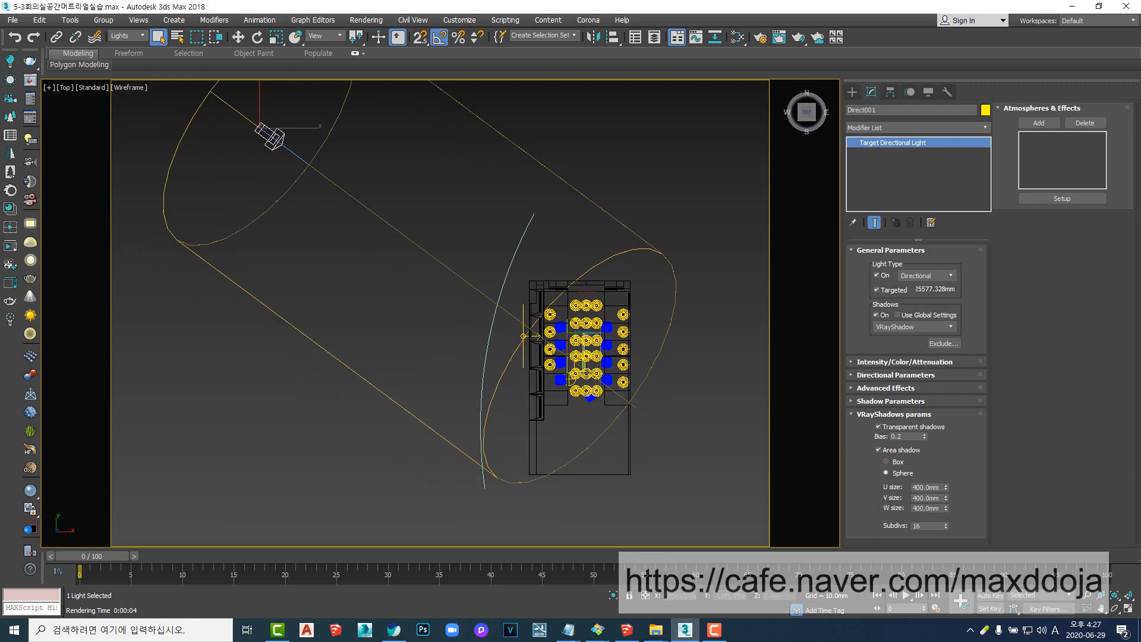
- Test-render the Camera01 view with the softened sun shadows and show the frame buffer's color correction controls
{"action": "key", "text": "c"}
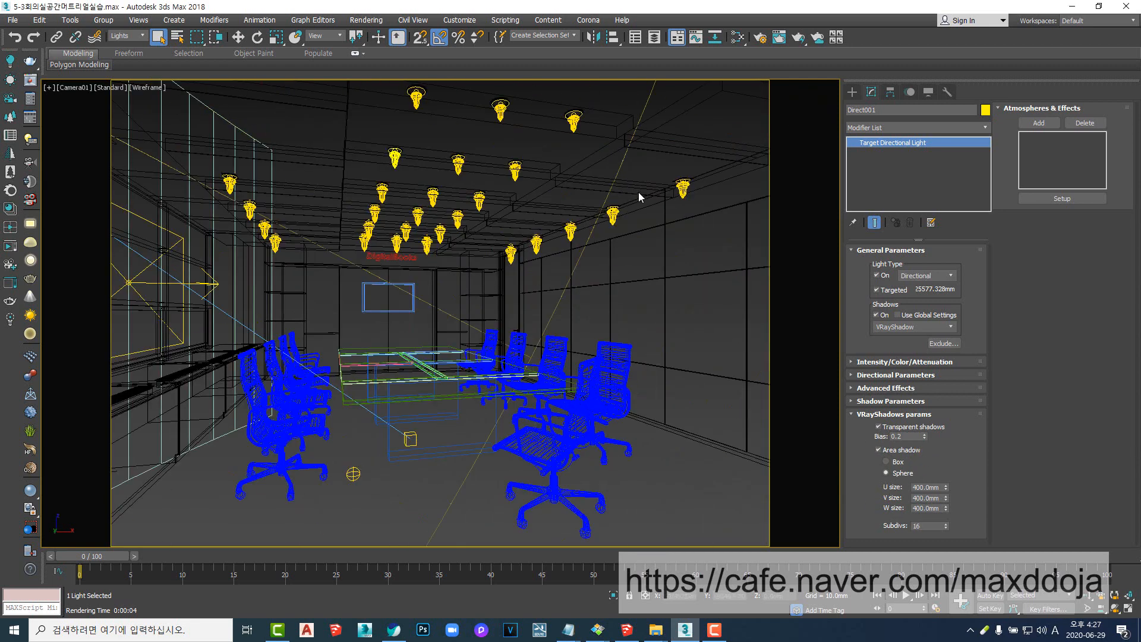
{"action": "left_click", "coordinate": [779, 36]}
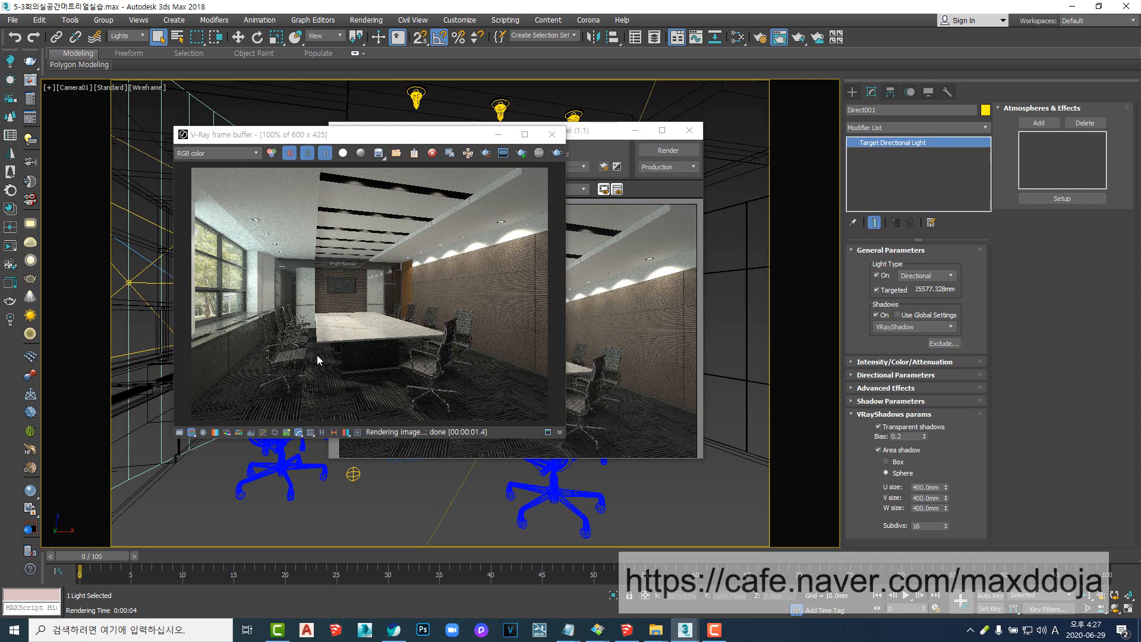
{"action": "left_click", "coordinate": [180, 438]}
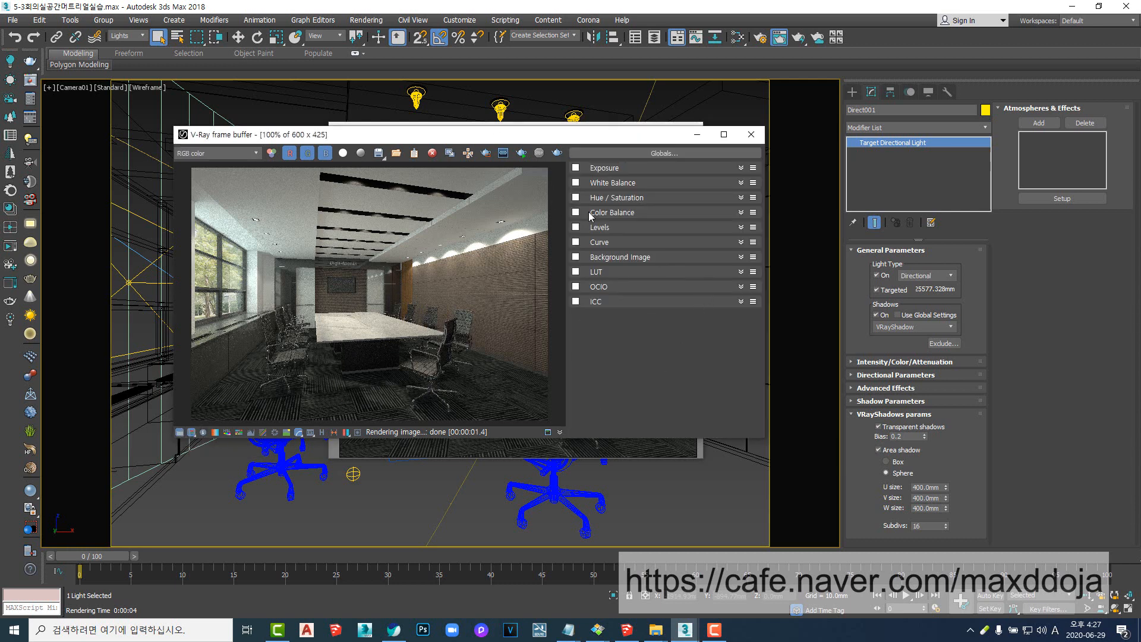
- Enable the Levels and Curve corrections on the render and inspect the Levels histogram
{"action": "left_click", "coordinate": [576, 228]}
{"action": "left_click", "coordinate": [575, 242]}
{"action": "left_click", "coordinate": [741, 228]}
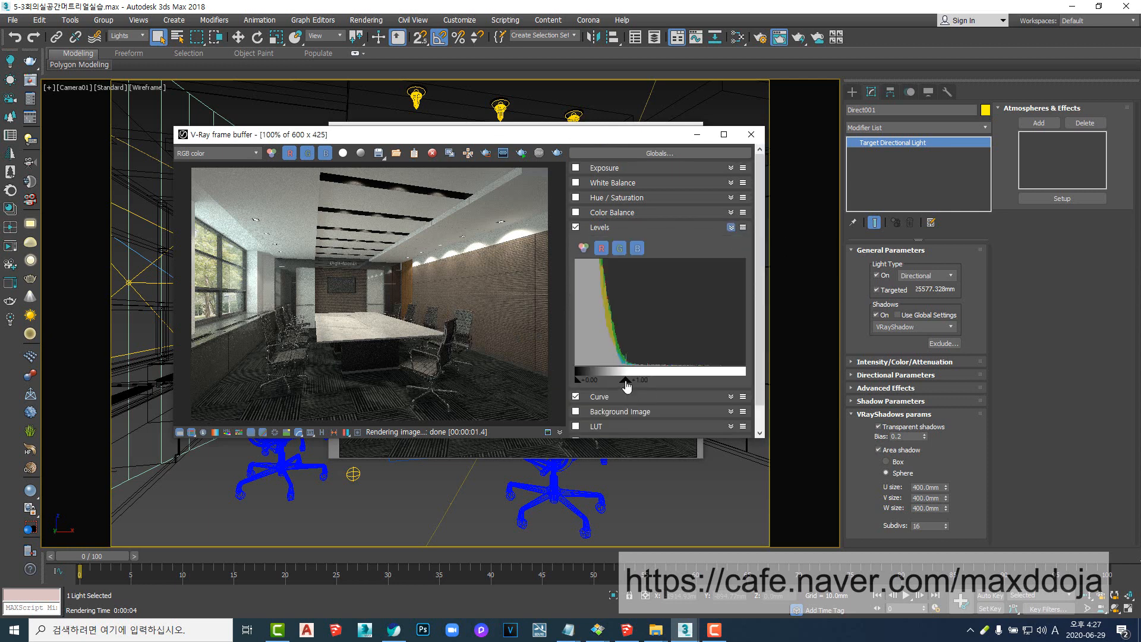
{"action": "left_click", "coordinate": [731, 227]}
- Brighten the rendered image by bending the Curve correction upward into an arc with its end and start point handles
{"action": "left_click", "coordinate": [732, 242]}
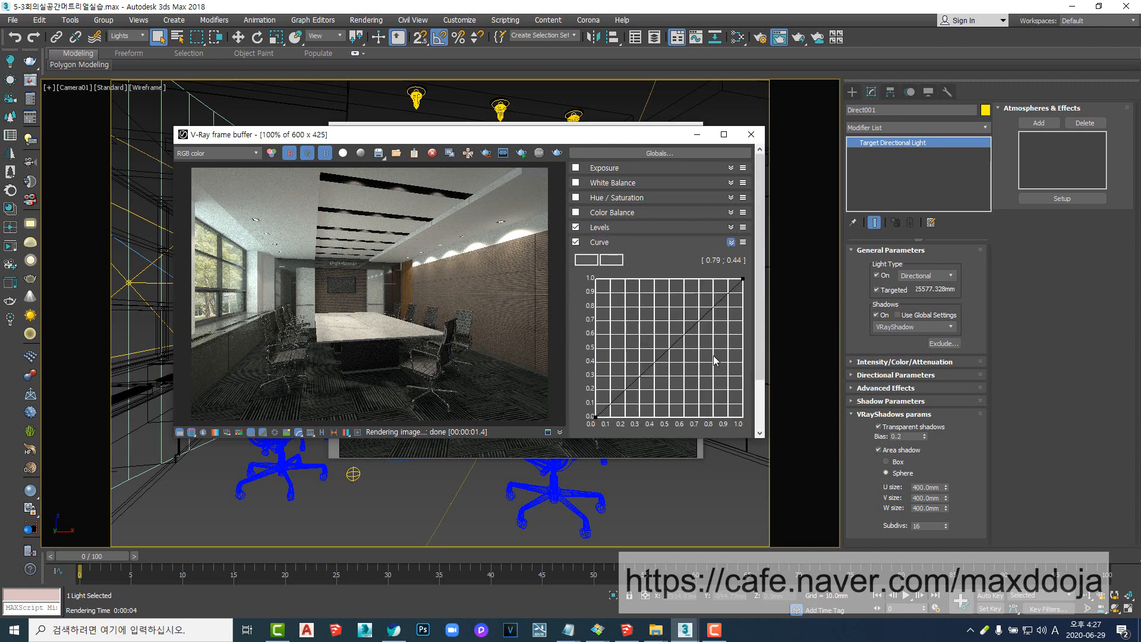
{"action": "left_click", "coordinate": [701, 319]}
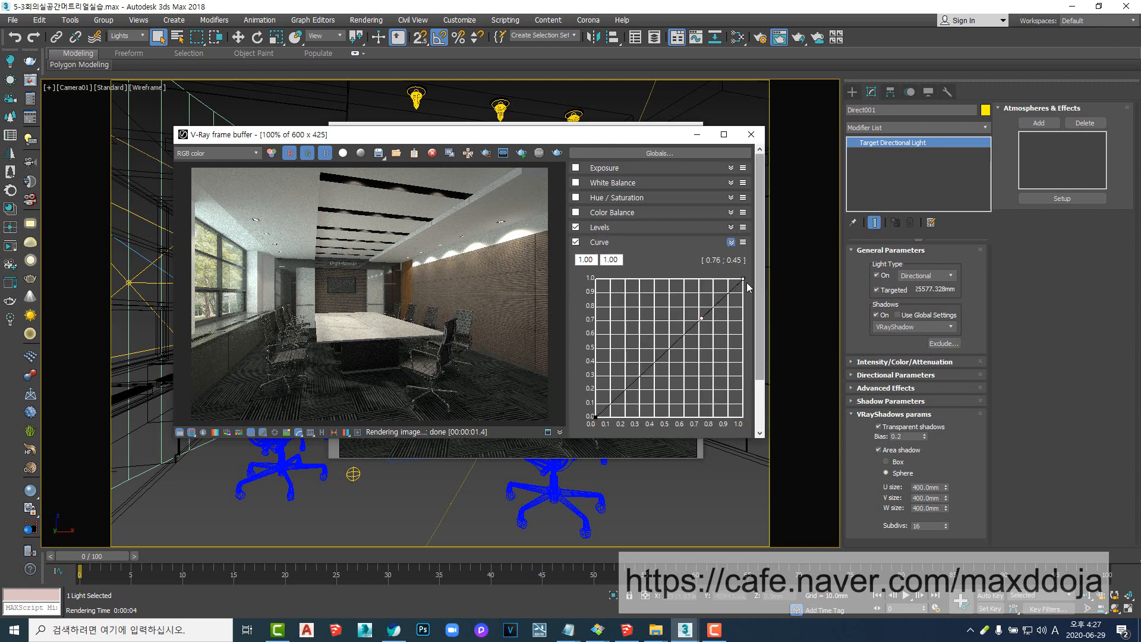
{"action": "left_click_drag", "start_coordinate": [702, 319], "coordinate": [632, 301]}
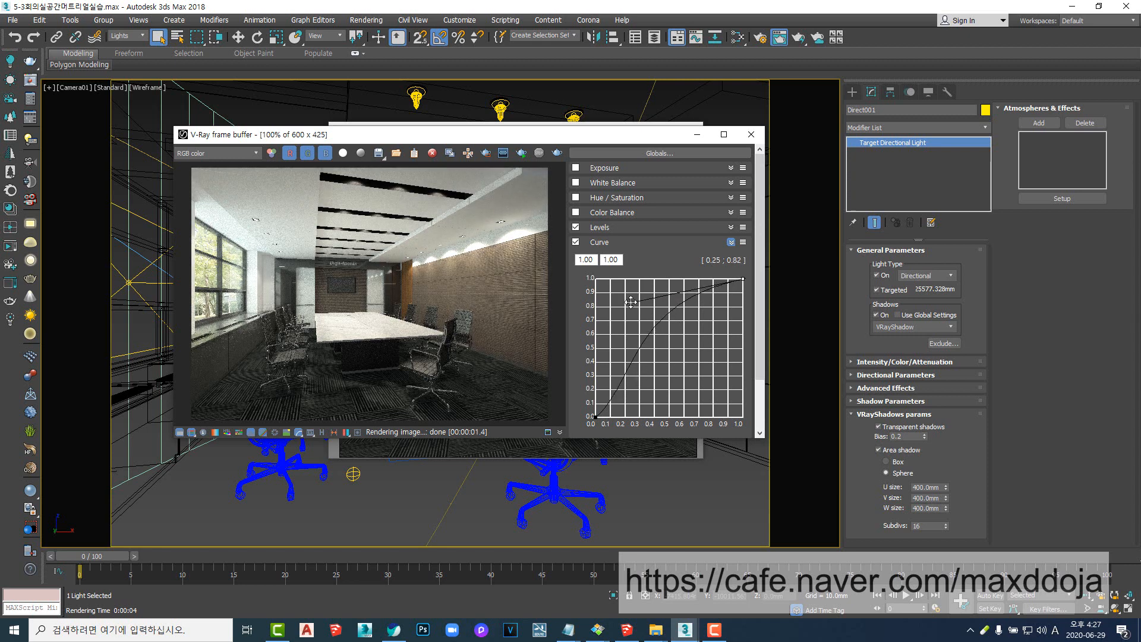
{"action": "left_click", "coordinate": [596, 417]}
{"action": "mouse_move", "coordinate": [639, 377]}
{"action": "left_mouse_down"}
{"action": "mouse_move", "coordinate": [644, 336]}
{"action": "mouse_move", "coordinate": [635, 365]}
{"action": "left_mouse_up"}
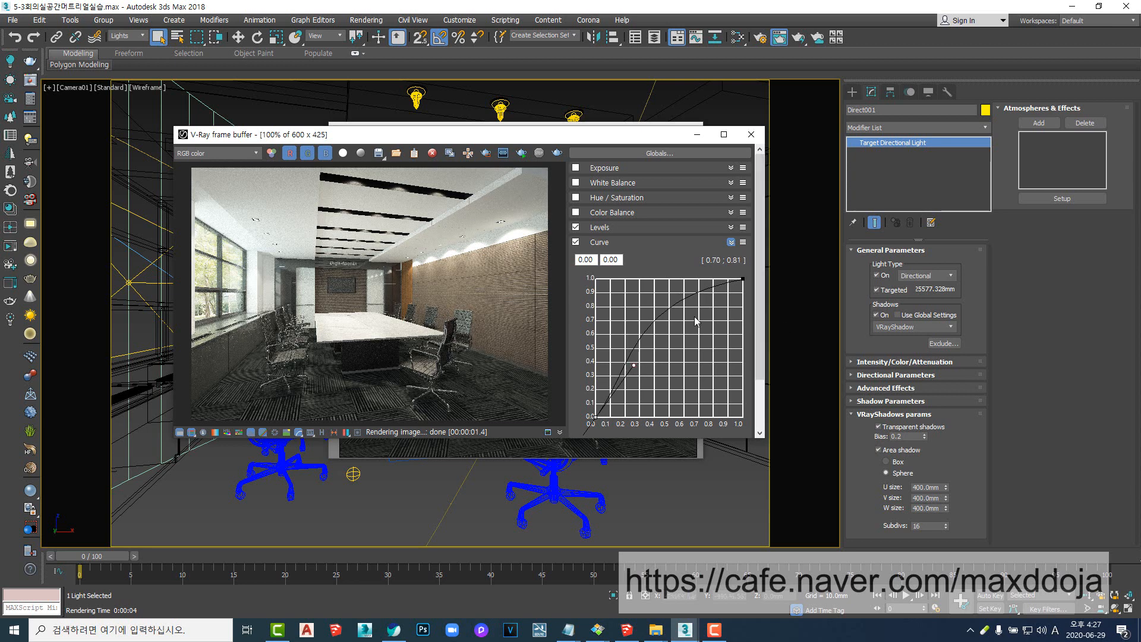
{"action": "left_click", "coordinate": [731, 241]}
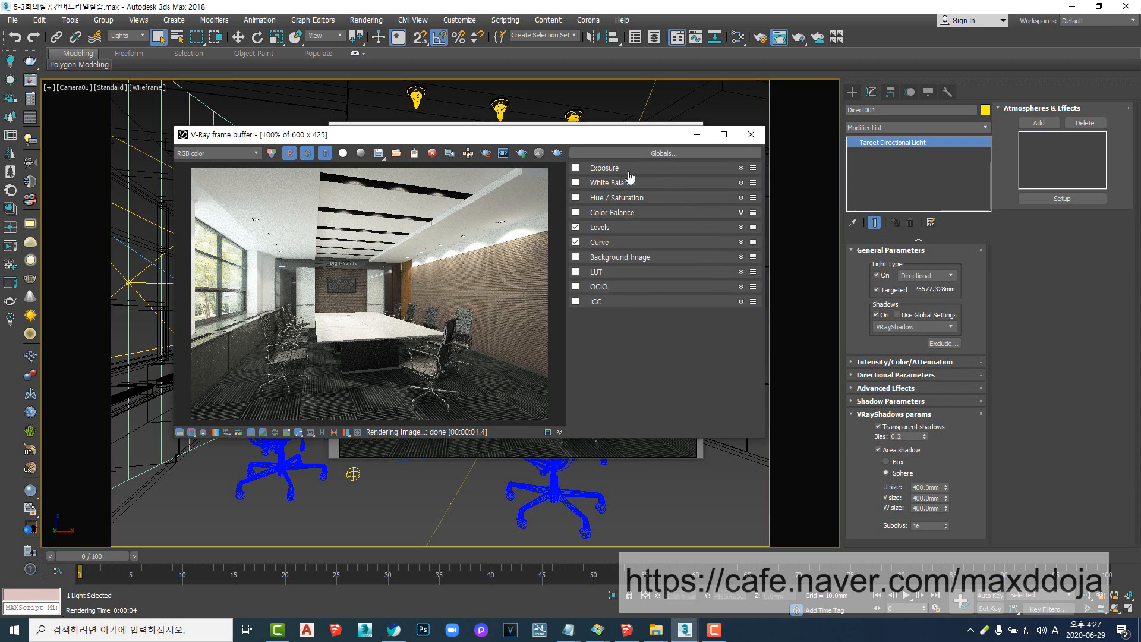
- Enable the Exposure correction with exposure 0.40 and highlight burn 0.86
{"action": "left_click", "coordinate": [575, 167]}
{"action": "left_click", "coordinate": [741, 169]}
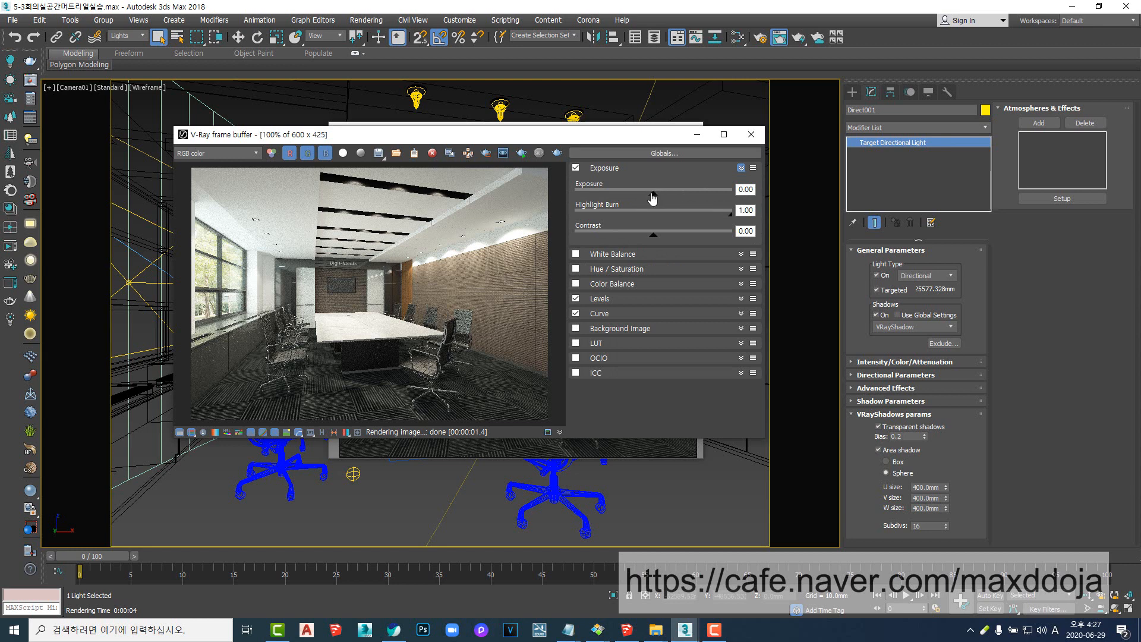
{"action": "left_click_drag", "start_coordinate": [656, 198], "coordinate": [661, 200]}
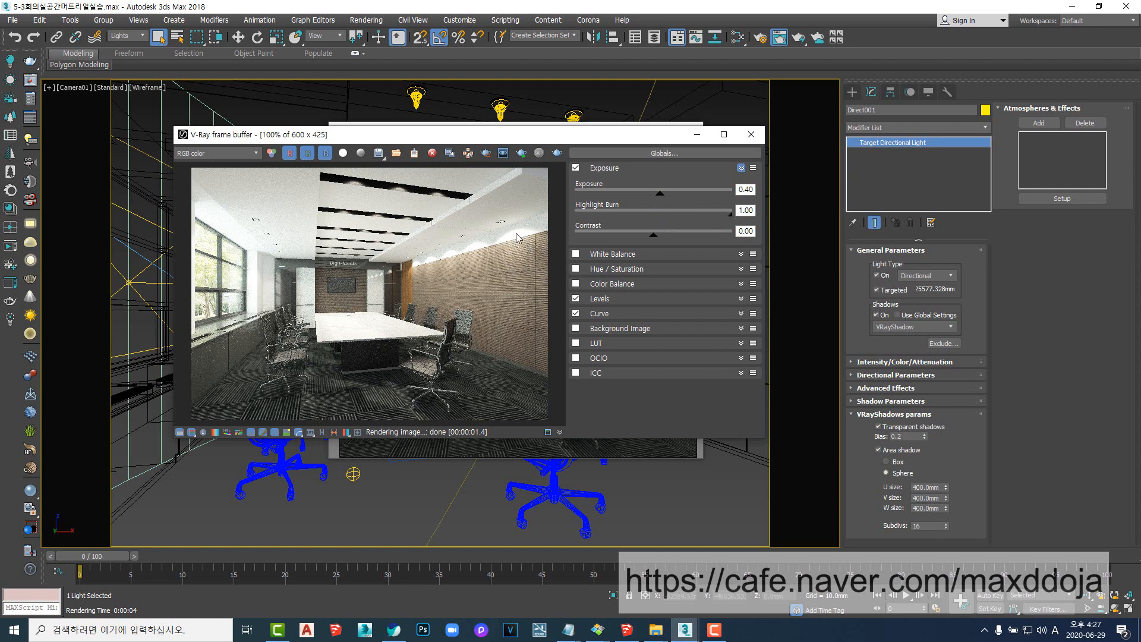
{"action": "mouse_move", "coordinate": [730, 212]}
{"action": "left_mouse_down"}
{"action": "mouse_move", "coordinate": [681, 237]}
{"action": "mouse_move", "coordinate": [711, 235]}
{"action": "left_mouse_up"}
- Enable Color Balance, shift the yellow-blue balance slightly toward blue, and close the frame buffer and the rendered image window
{"action": "left_click", "coordinate": [741, 283]}
{"action": "left_click", "coordinate": [576, 284]}
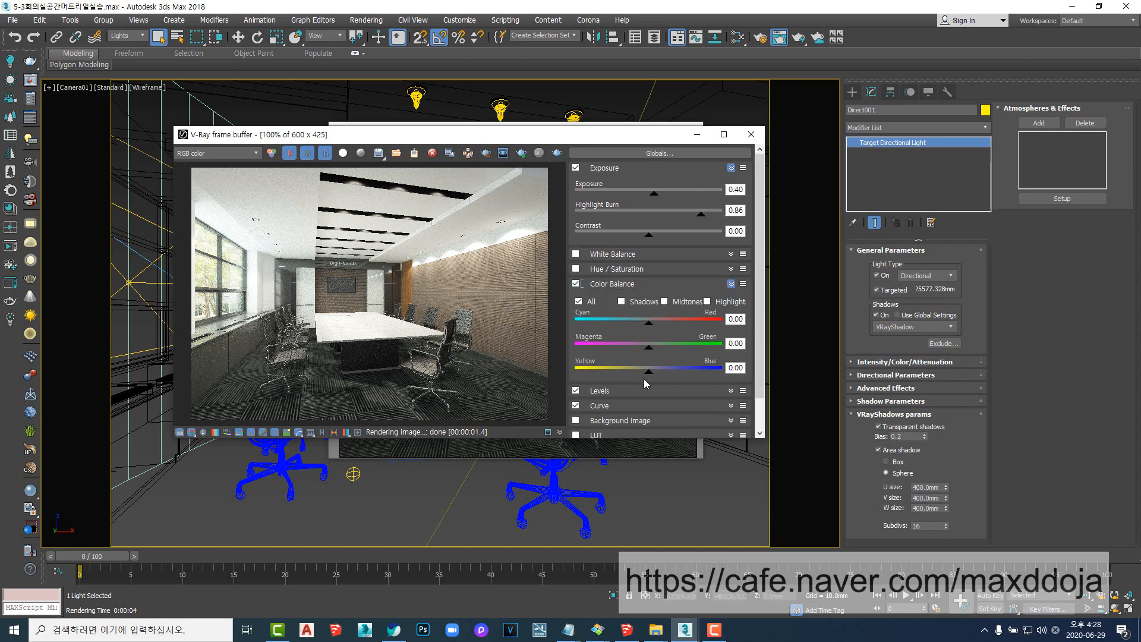
{"action": "left_click_drag", "start_coordinate": [649, 375], "coordinate": [653, 375]}
{"action": "left_click", "coordinate": [752, 135]}
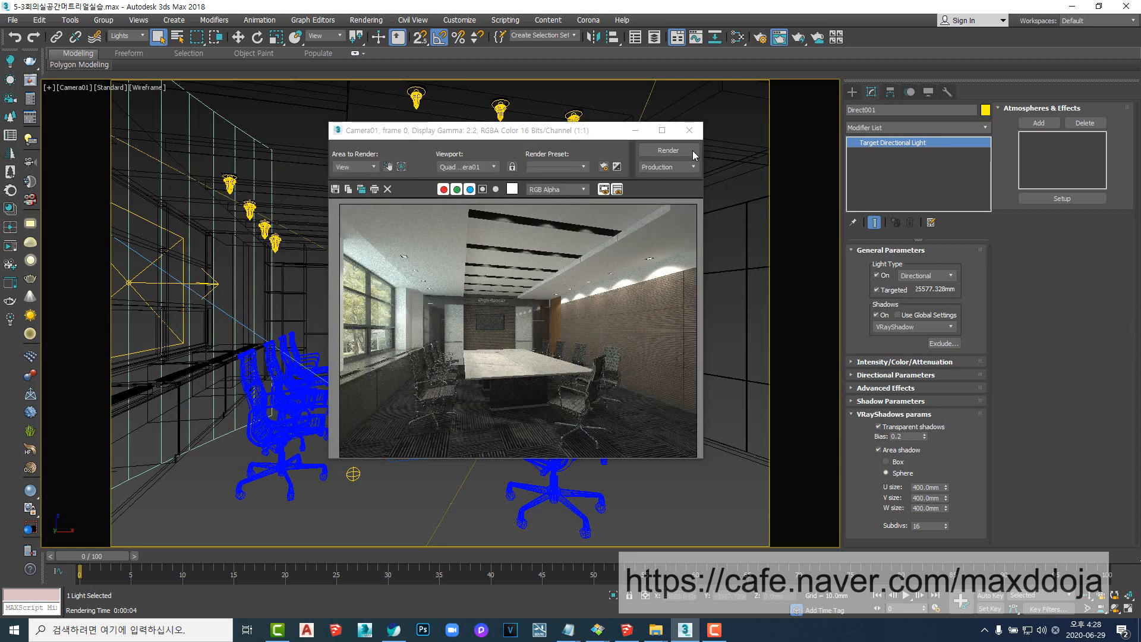
{"action": "left_click", "coordinate": [690, 131]}
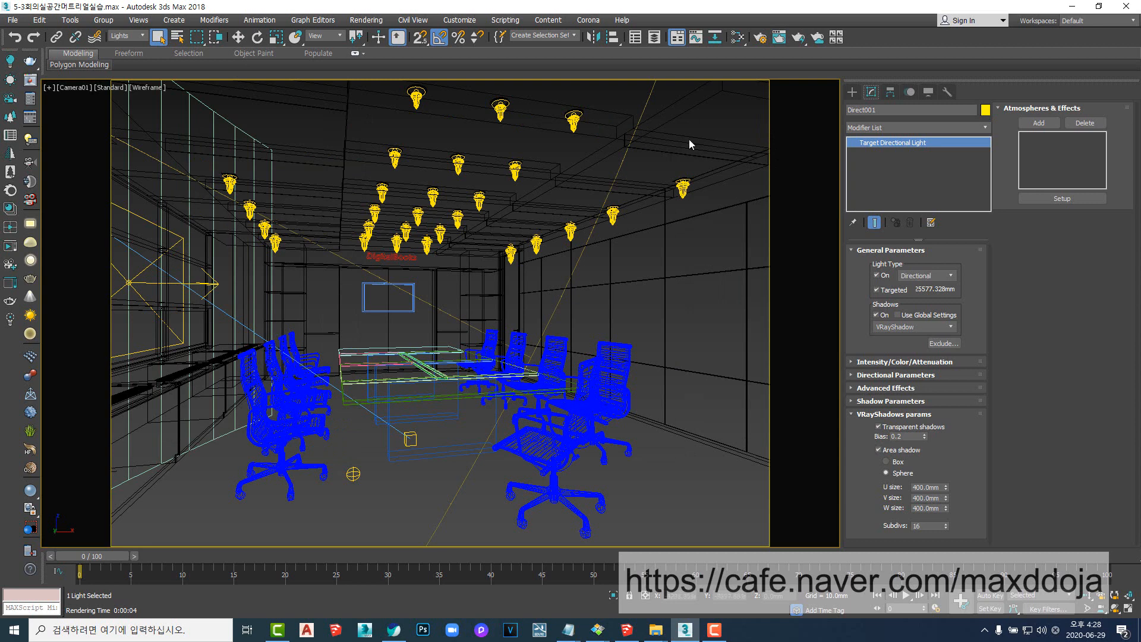
- Open Render Setup and review the final-render checklist in Notepad: image size, antialiasing and denoiser
{"action": "left_click", "coordinate": [758, 38]}
{"action": "mouse_move", "coordinate": [573, 631]}
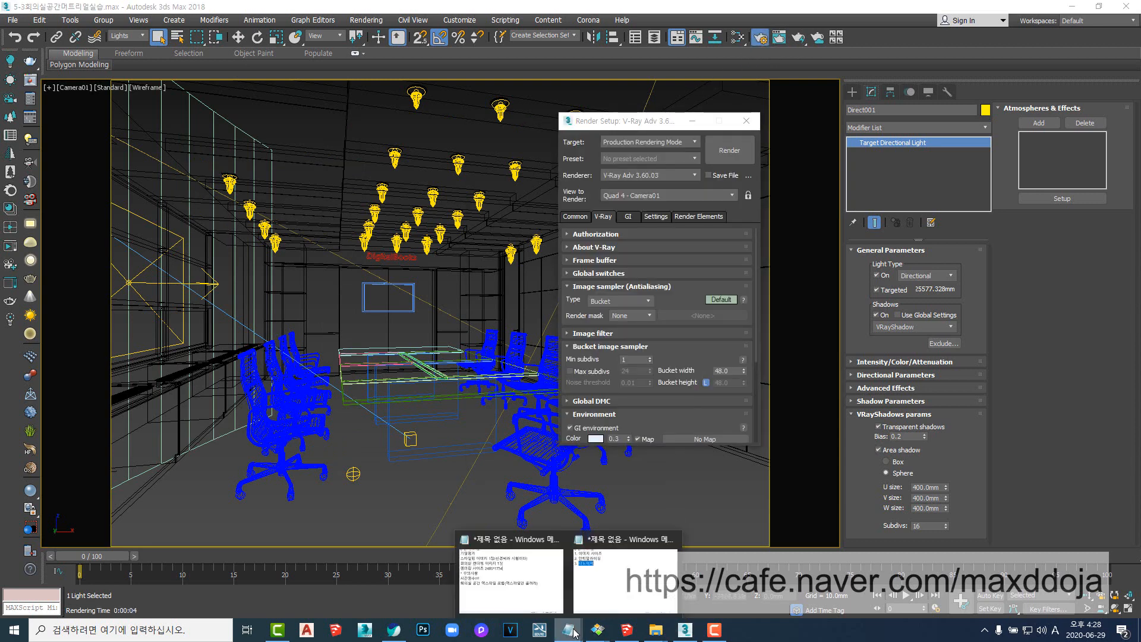
{"action": "left_click", "coordinate": [624, 579]}
{"action": "left_click", "coordinate": [492, 327]}
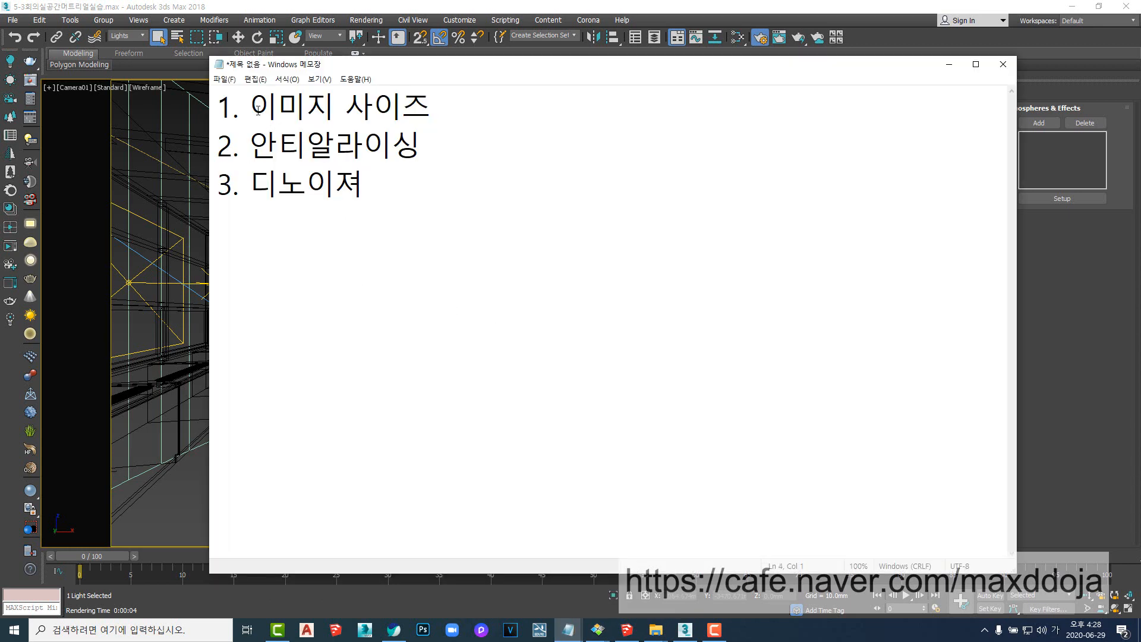
{"action": "left_click_drag", "start_coordinate": [258, 109], "coordinate": [476, 110]}
{"action": "left_click_drag", "start_coordinate": [252, 145], "coordinate": [548, 176]}
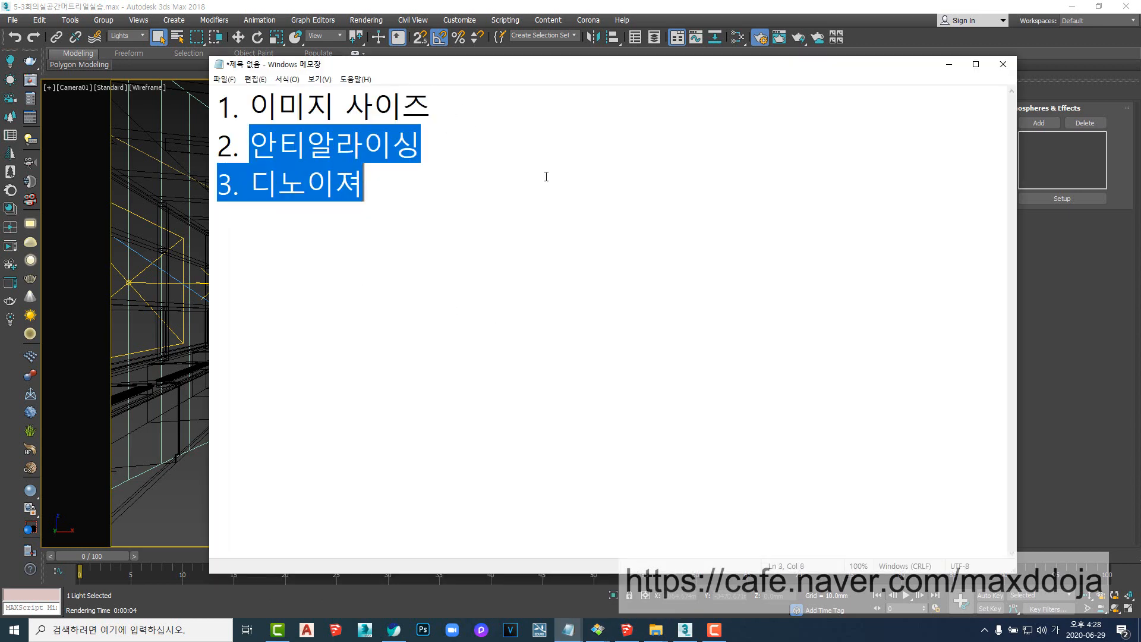
{"action": "left_click_drag", "start_coordinate": [251, 183], "coordinate": [434, 189]}
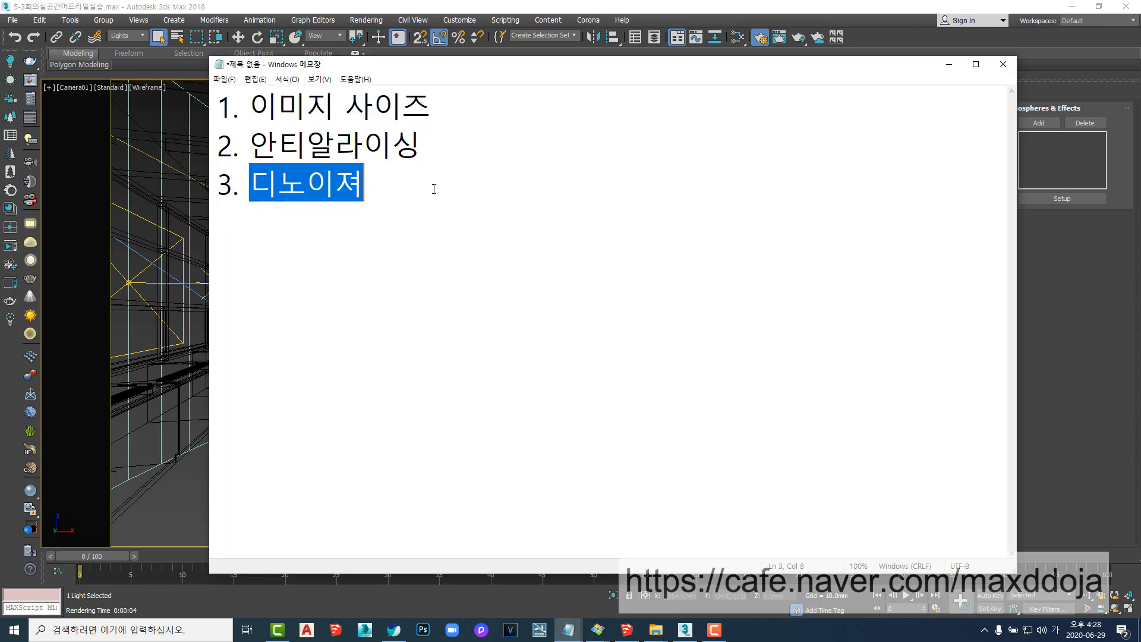
{"action": "left_click", "coordinate": [949, 64]}
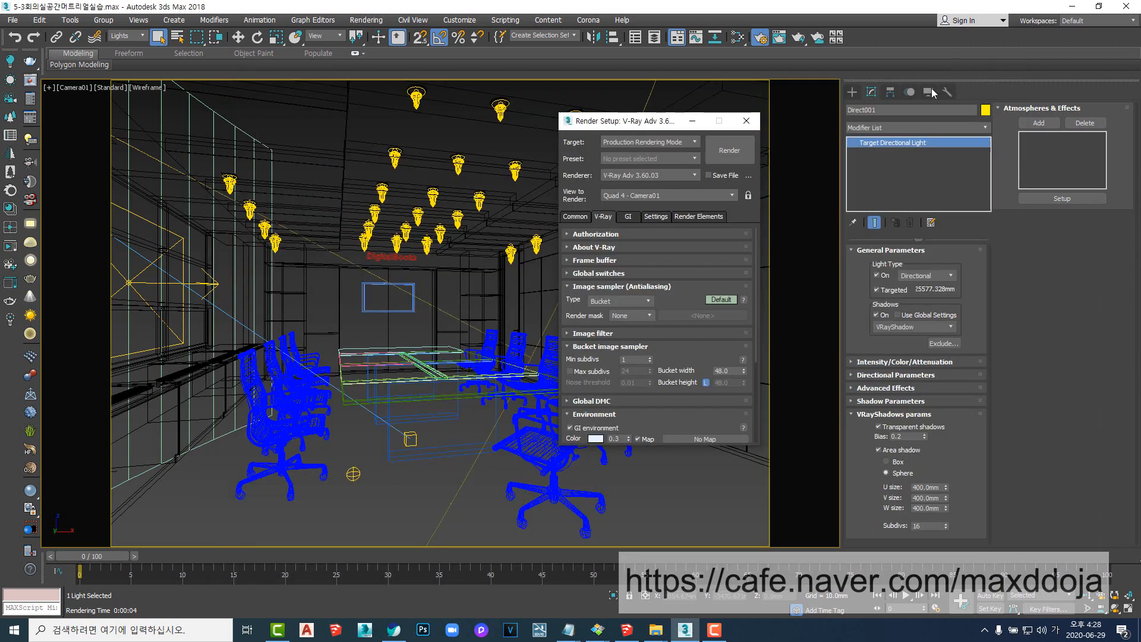
- Set the custom render output width to 1500
{"action": "left_click", "coordinate": [572, 217]}
{"action": "left_click_drag", "start_coordinate": [629, 385], "coordinate": [564, 384]}
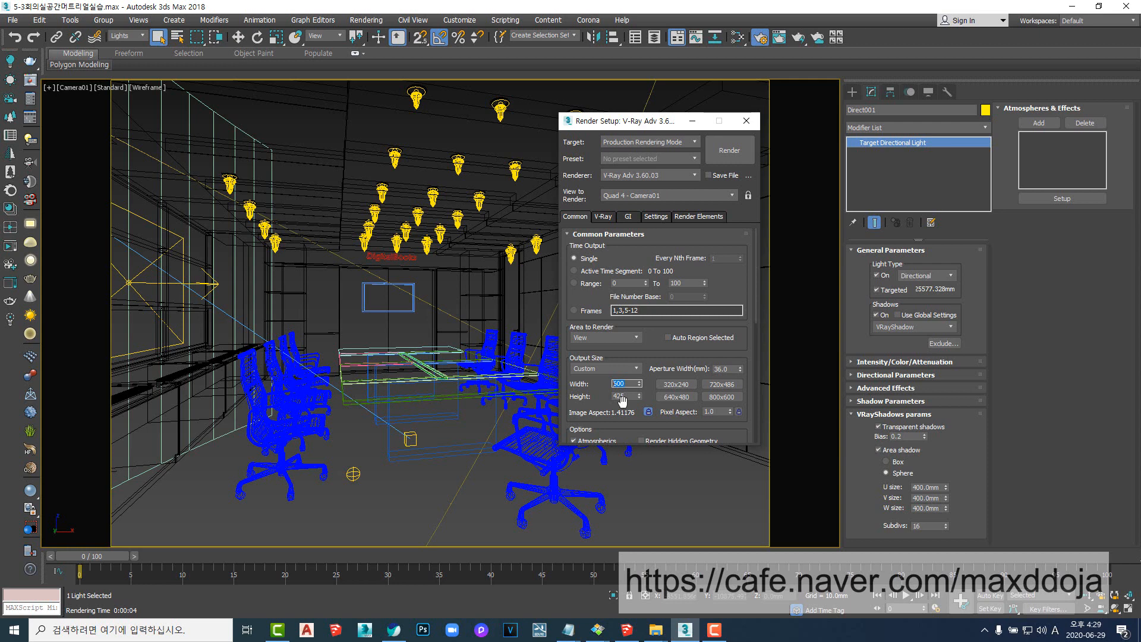
{"action": "type", "text": "1500"}
- Bring up the V-Ray image sampler settings and check the antialiasing item of the Notepad checklist
{"action": "left_click", "coordinate": [602, 217]}
{"action": "mouse_move", "coordinate": [568, 629]}
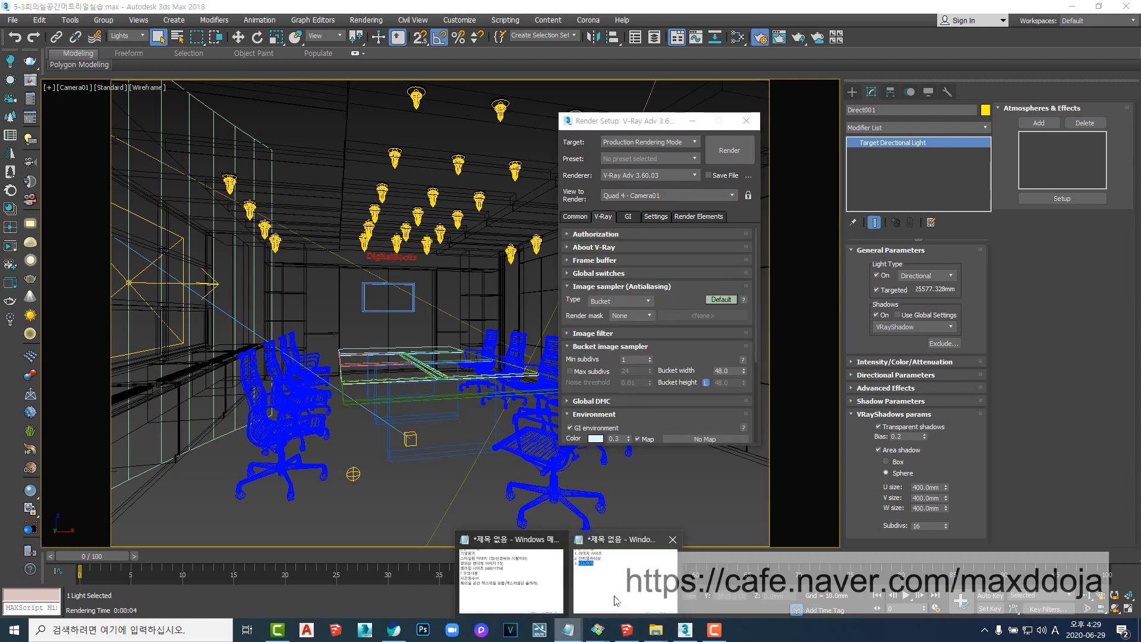
{"action": "left_click", "coordinate": [616, 600]}
{"action": "left_click_drag", "start_coordinate": [250, 145], "coordinate": [557, 170]}
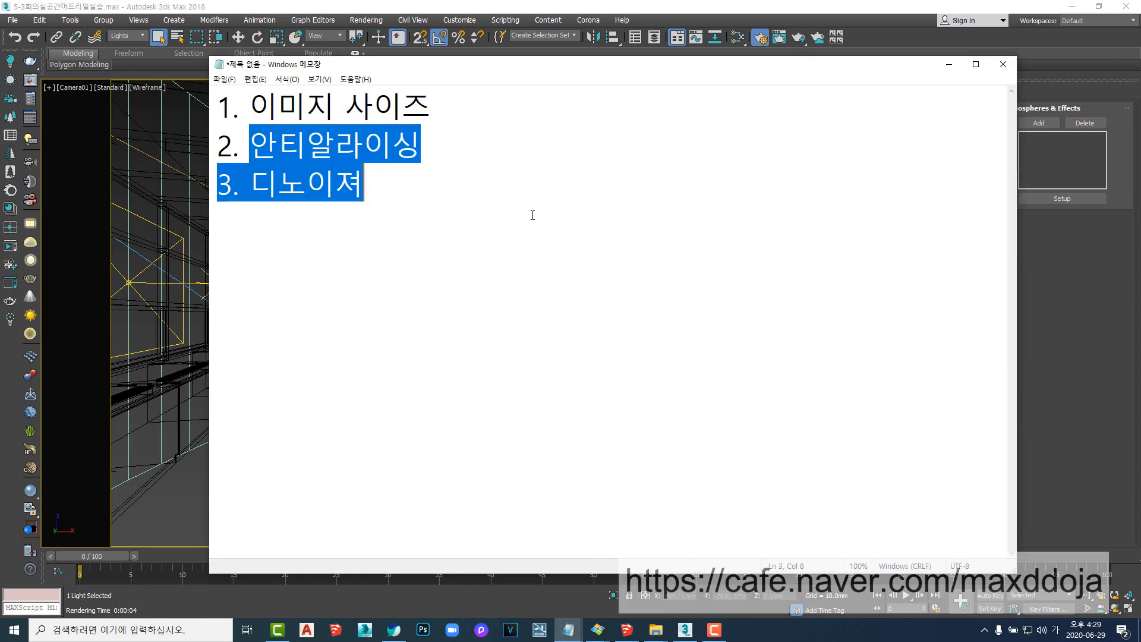
{"action": "left_click", "coordinate": [950, 64]}
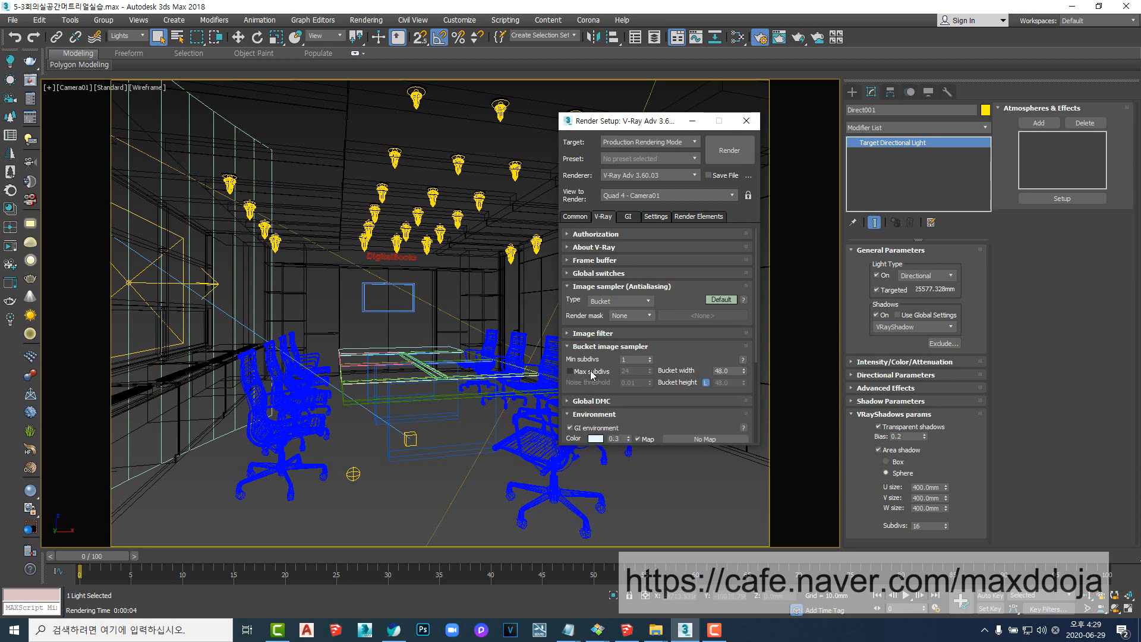
- Enable the bucket image sampler's max subdivs and set it to 6
{"action": "left_click", "coordinate": [572, 371]}
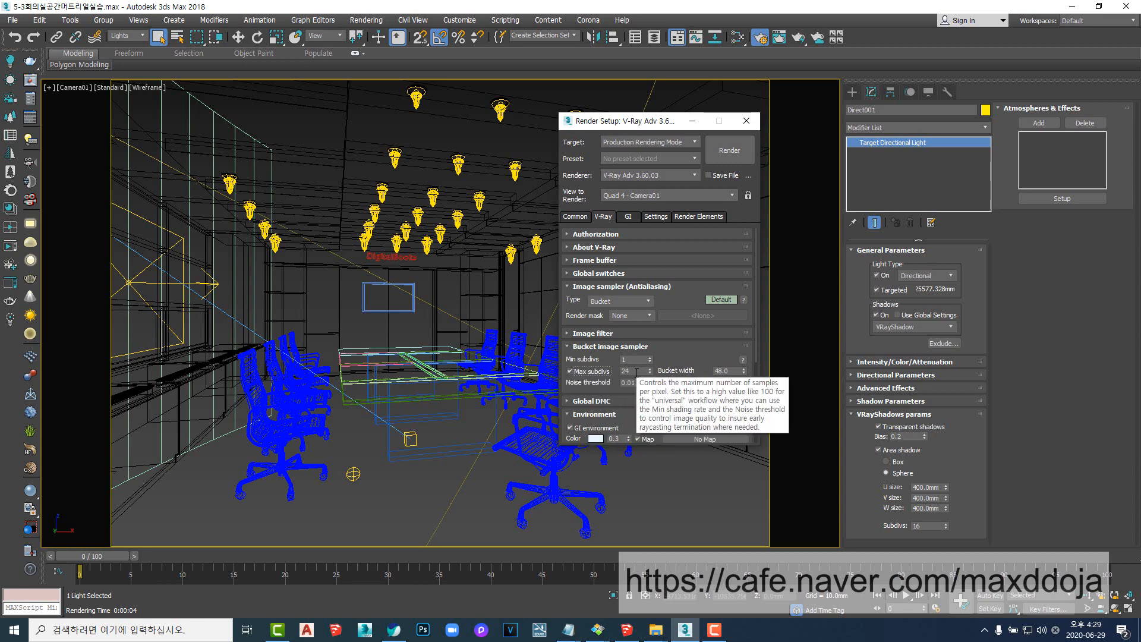
{"action": "double_click", "coordinate": [630, 372]}
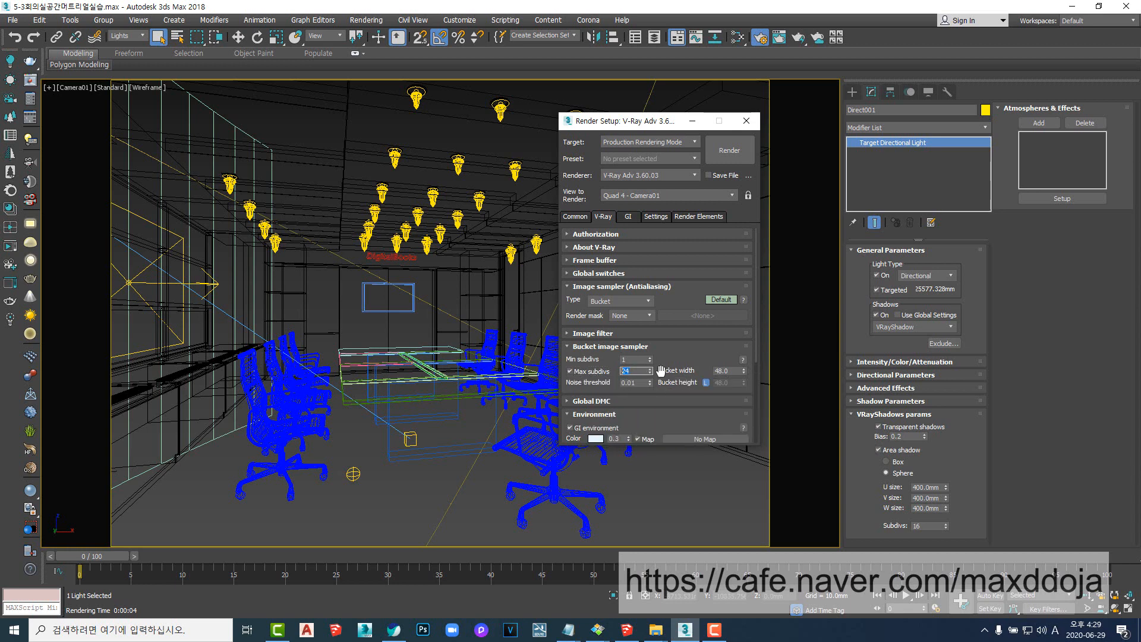
{"action": "type", "text": "6"}
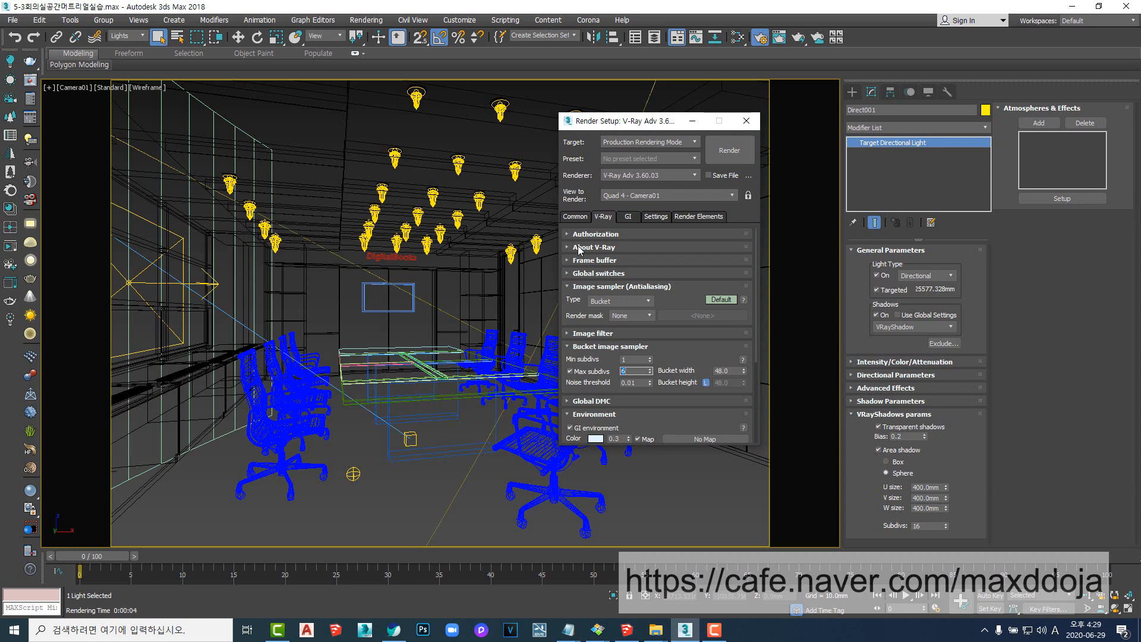
- Look over the GI and irradiance map settings, and revisit the bucket image sampler's max subdivs
{"action": "left_click", "coordinate": [631, 217]}
{"action": "left_click", "coordinate": [602, 295]}
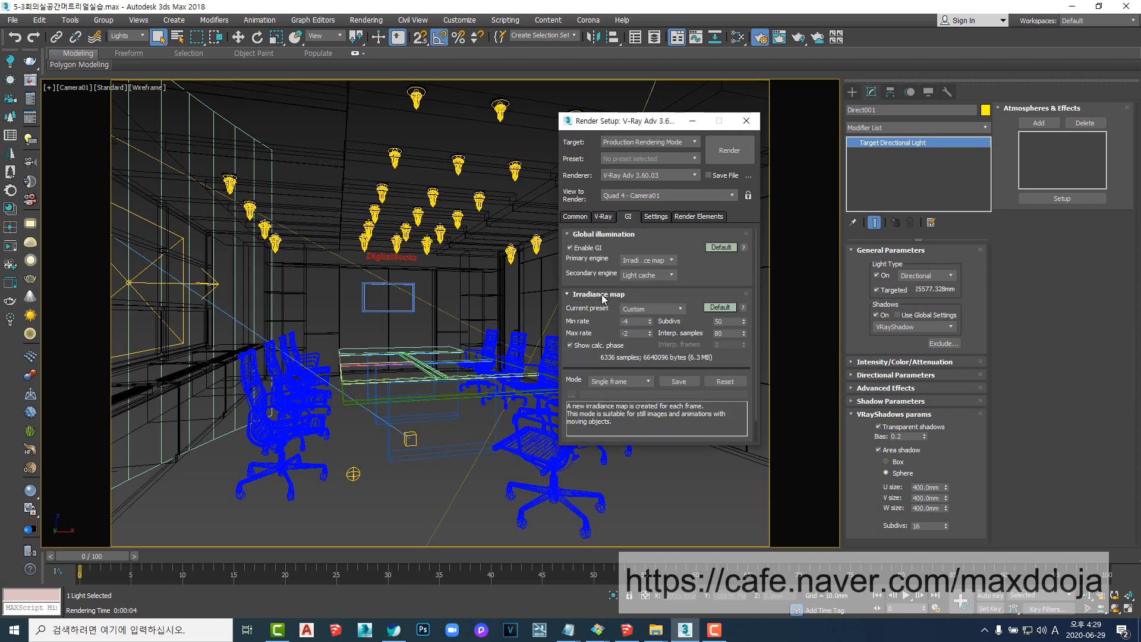
{"action": "left_click", "coordinate": [601, 294]}
{"action": "left_click", "coordinate": [603, 217]}
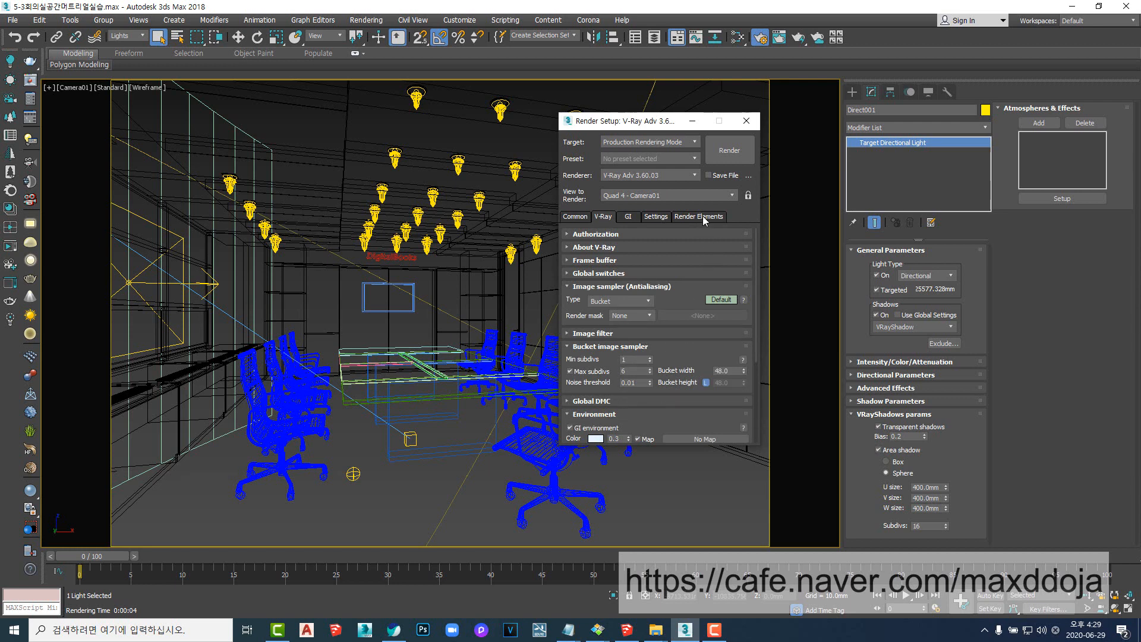
{"action": "double_click", "coordinate": [634, 371]}
{"action": "type", "text": "5"}
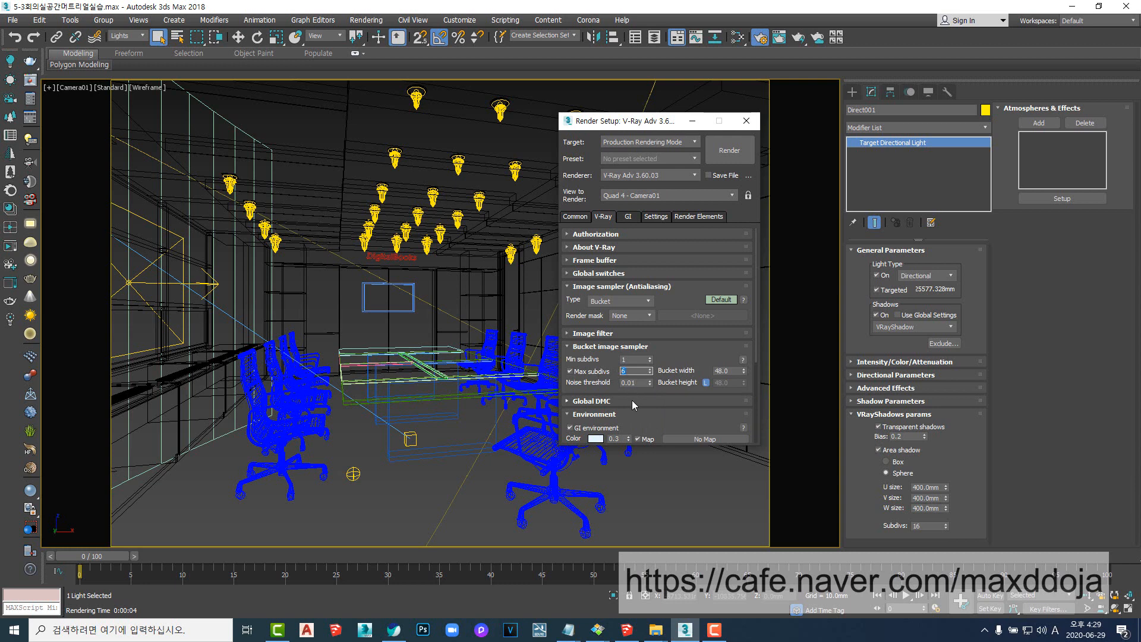
{"action": "type", "text": "5"}
- Bring up the render elements settings and check the denoiser item of the Notepad checklist
{"action": "left_click", "coordinate": [704, 218]}
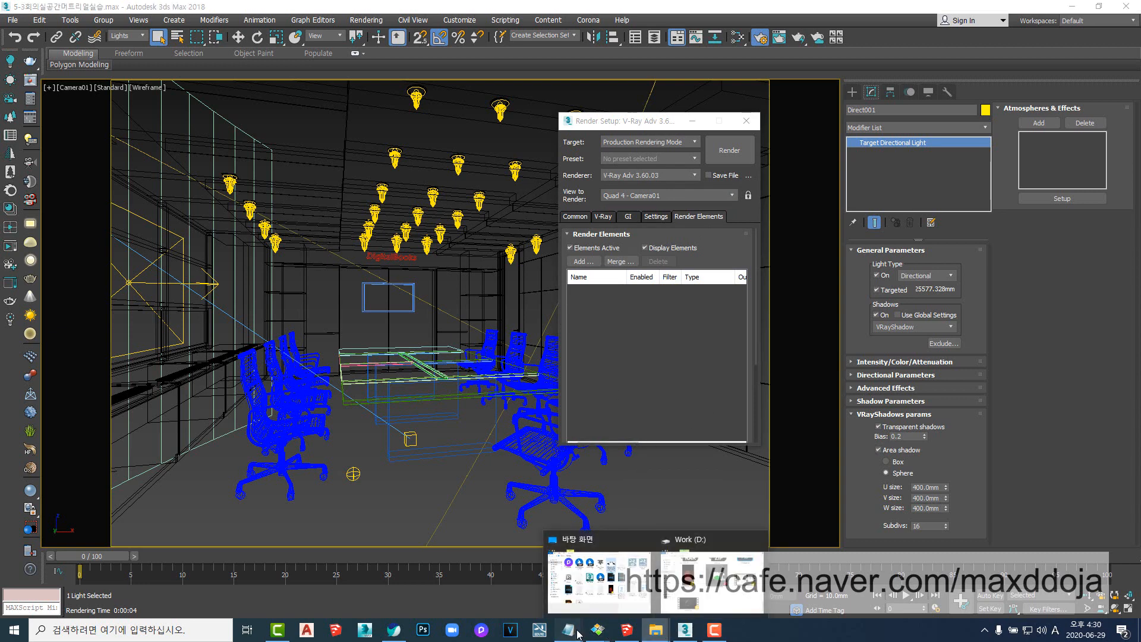
{"action": "mouse_move", "coordinate": [577, 631]}
{"action": "left_click", "coordinate": [619, 594]}
{"action": "double_click", "coordinate": [259, 184]}
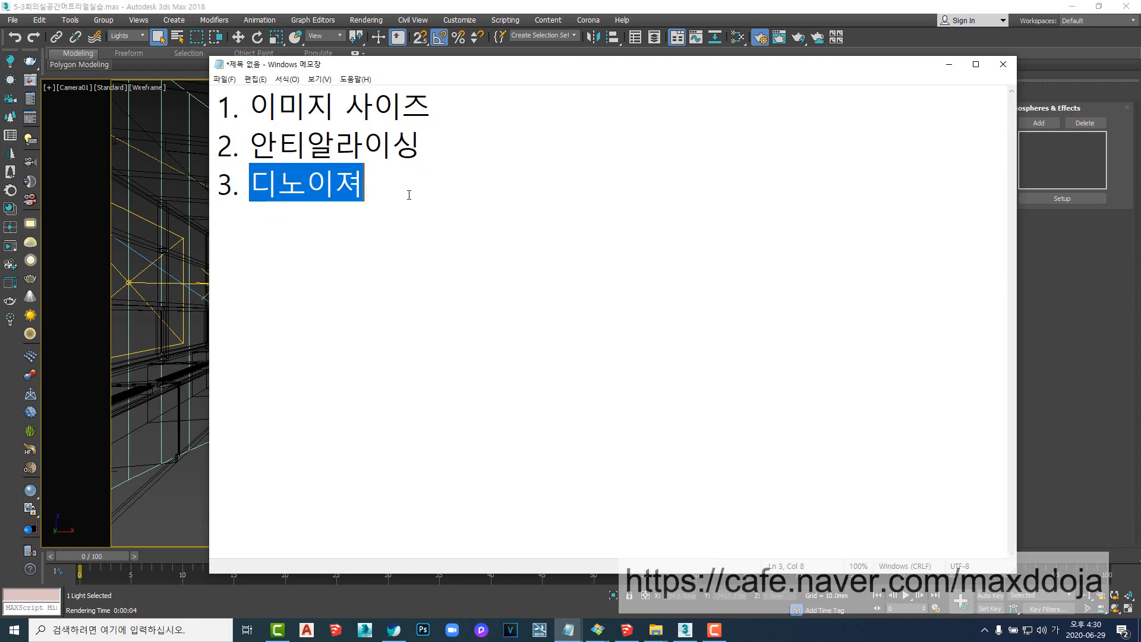
{"action": "left_click", "coordinate": [948, 66]}
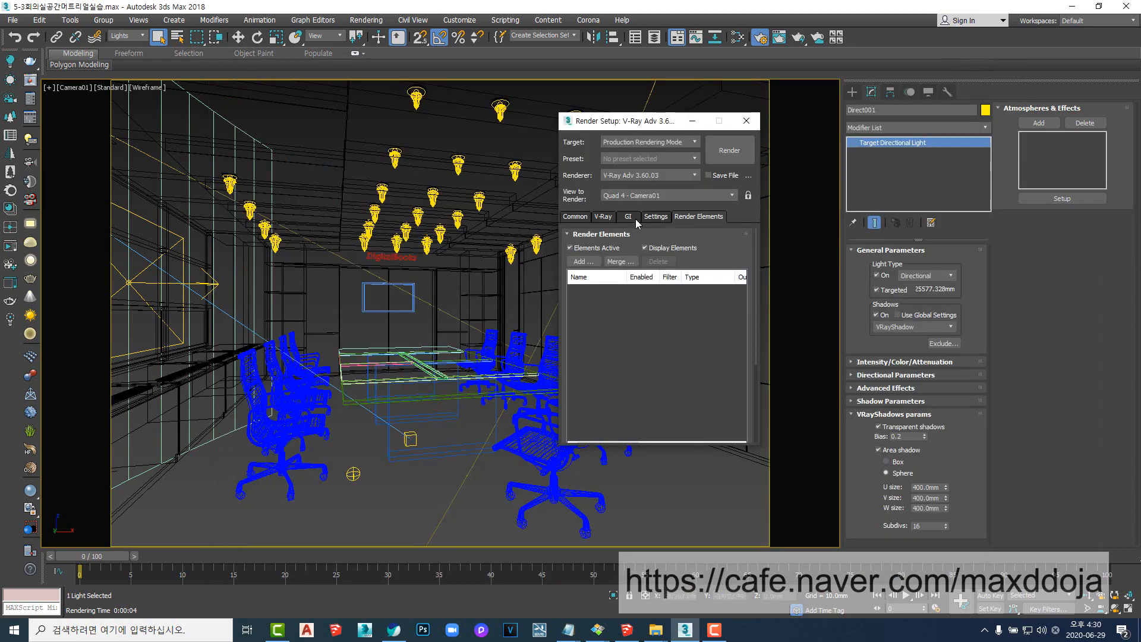
- Add a VRayDenoiser render element to the render setup
{"action": "left_click", "coordinate": [629, 219]}
{"action": "left_click", "coordinate": [699, 219]}
{"action": "left_click", "coordinate": [579, 262]}
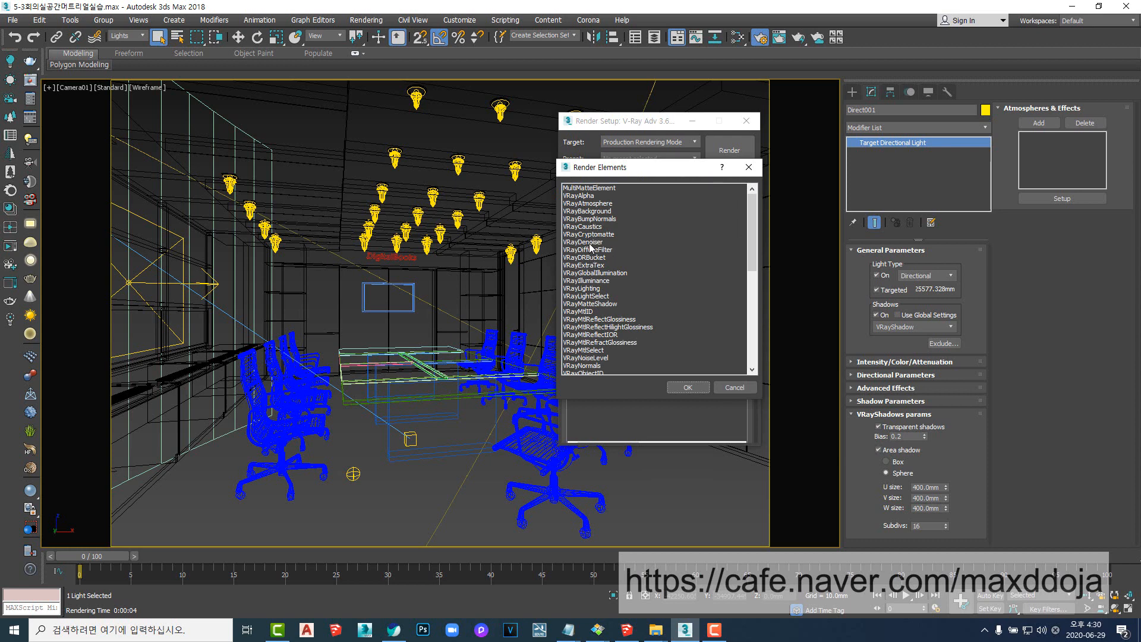
{"action": "left_click", "coordinate": [590, 243]}
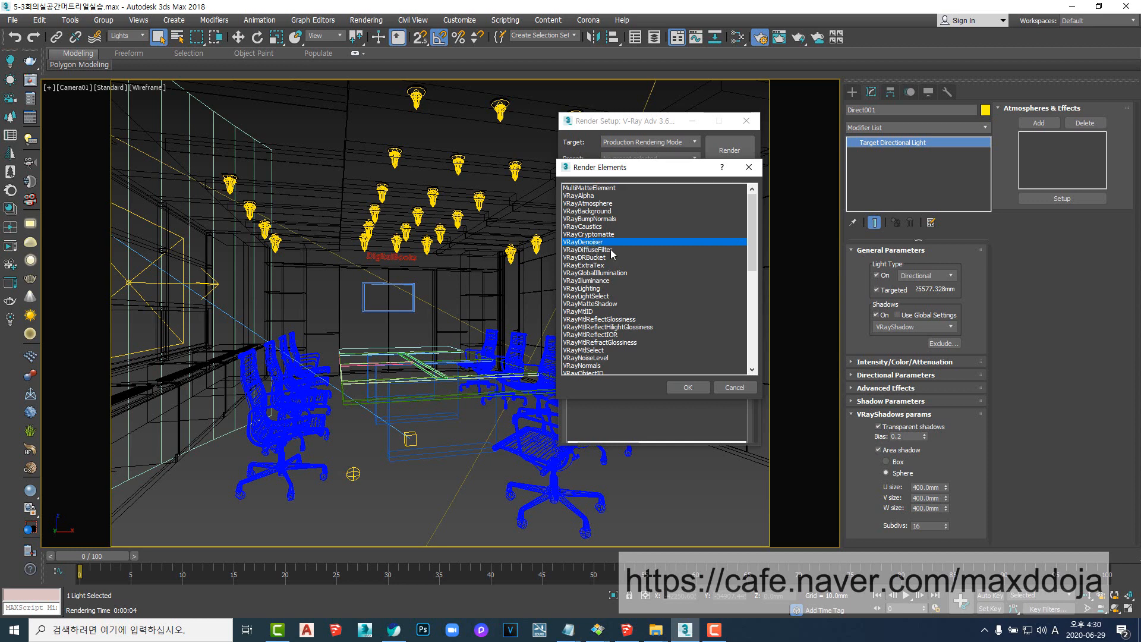
{"action": "left_click", "coordinate": [683, 388]}
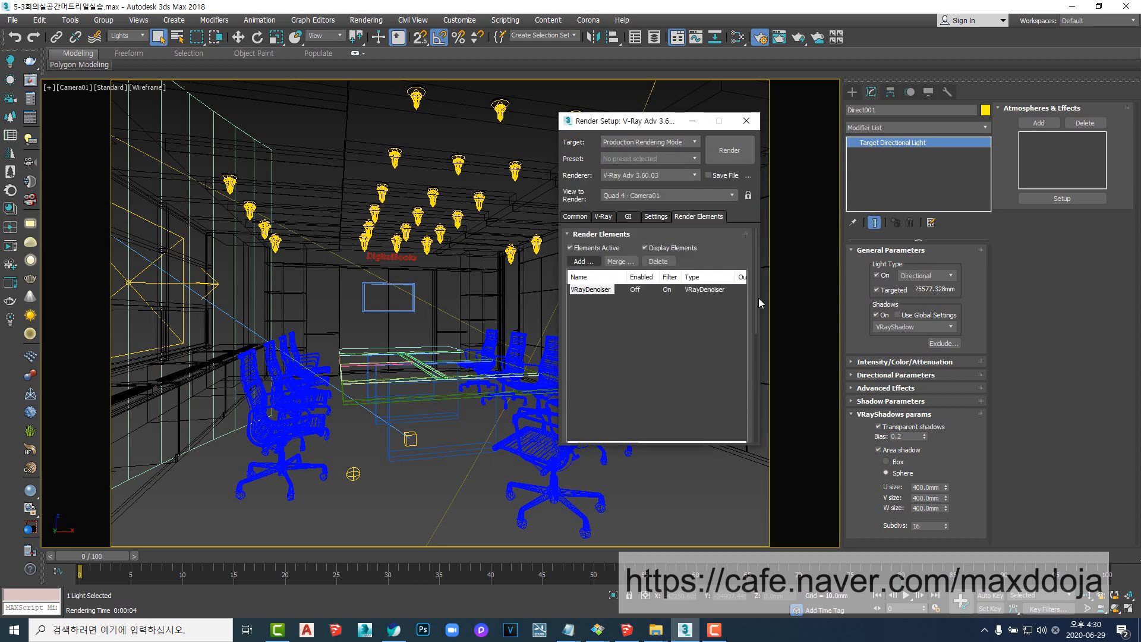
- Choose the Default preset for the VRayDenoiser element and expand its advanced denoiser parameters
{"action": "left_click", "coordinate": [590, 291]}
{"action": "left_click_drag", "start_coordinate": [753, 305], "coordinate": [749, 420]}
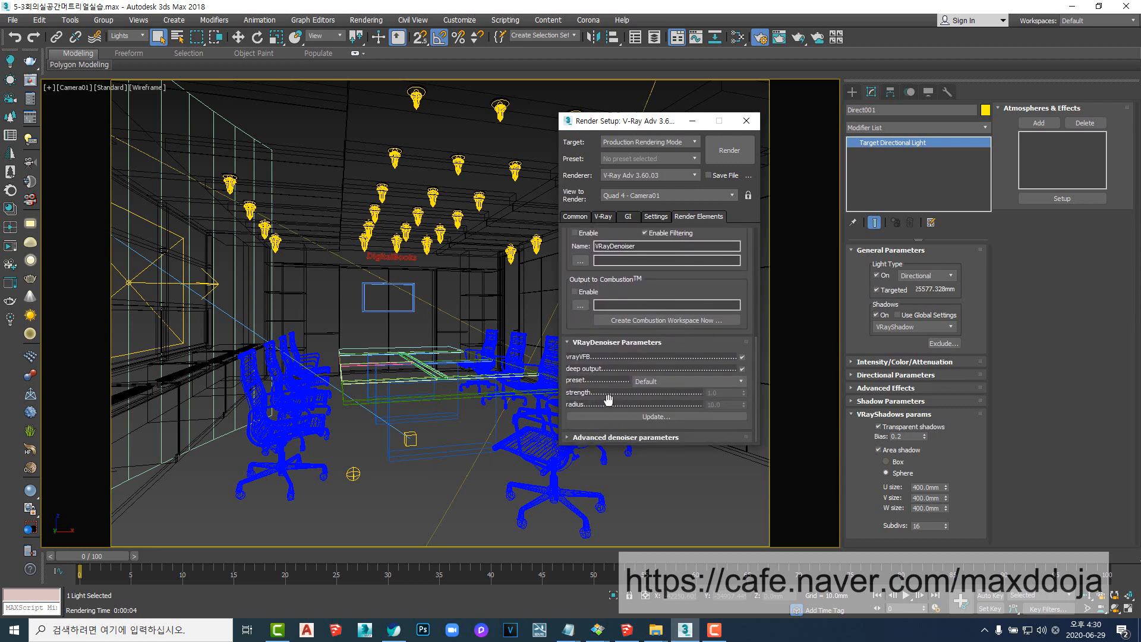
{"action": "left_click", "coordinate": [671, 384]}
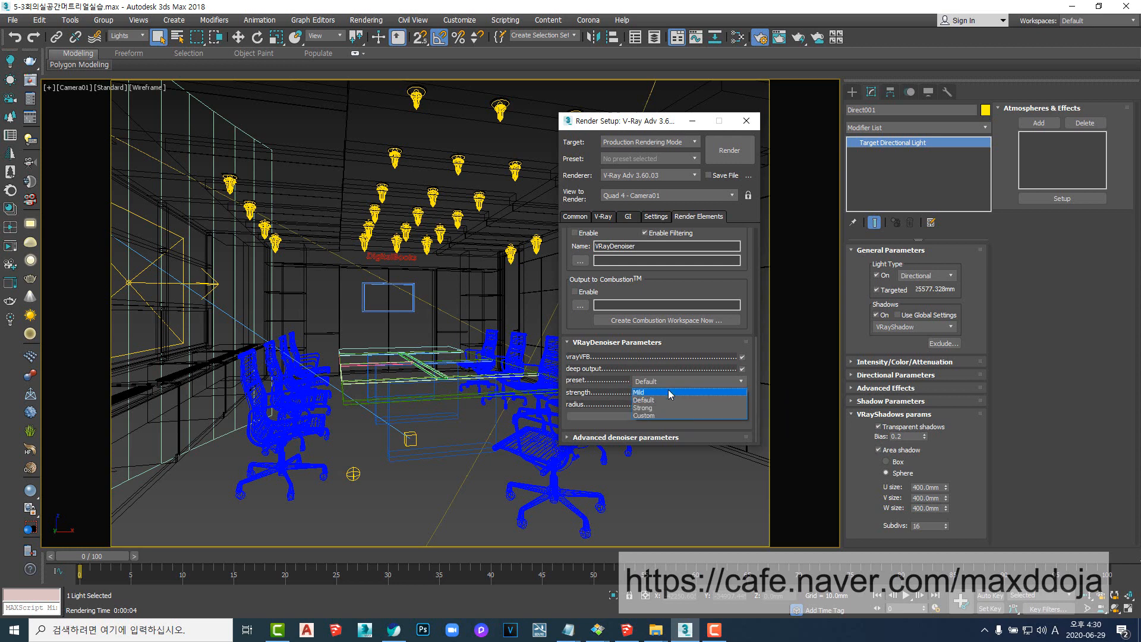
{"action": "left_click", "coordinate": [666, 400]}
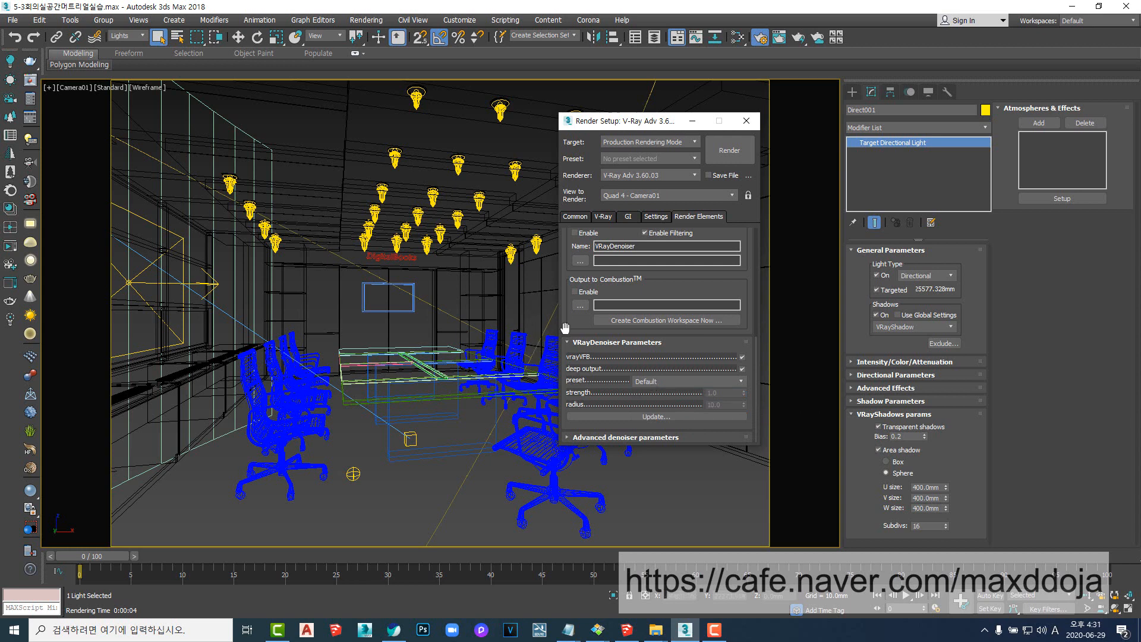
{"action": "left_click", "coordinate": [659, 383]}
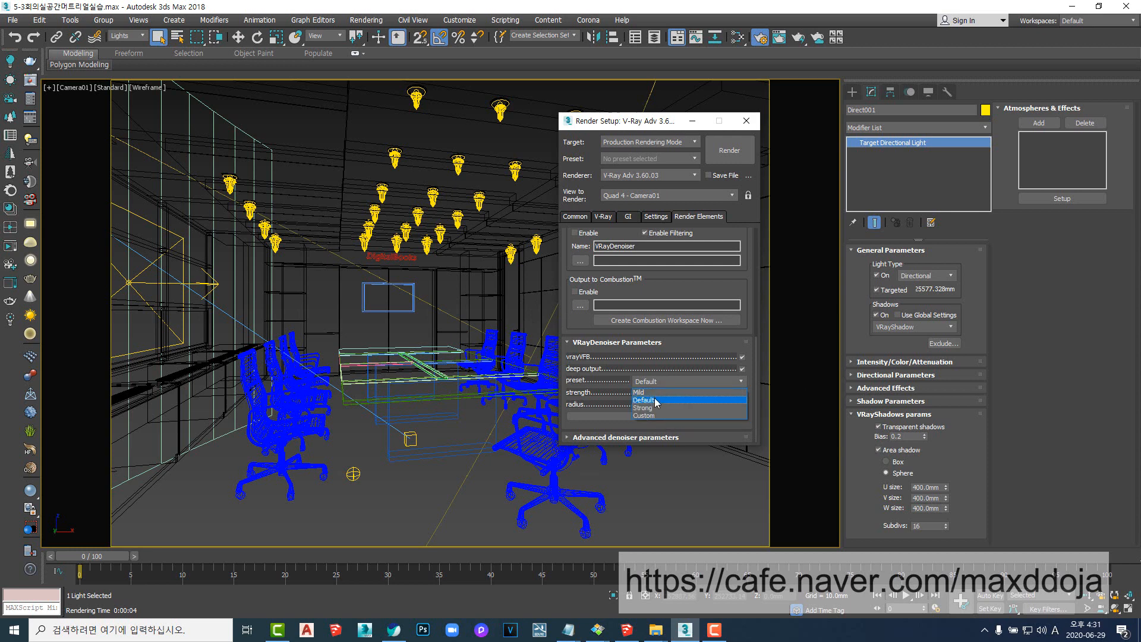
{"action": "left_click", "coordinate": [656, 402]}
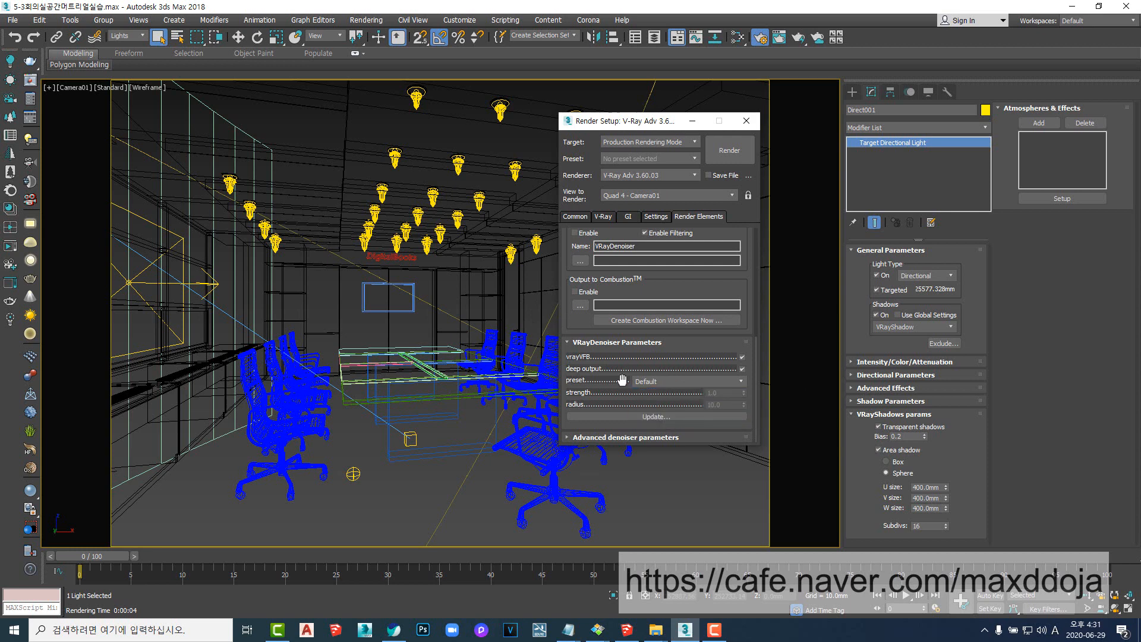
{"action": "left_click", "coordinate": [647, 438]}
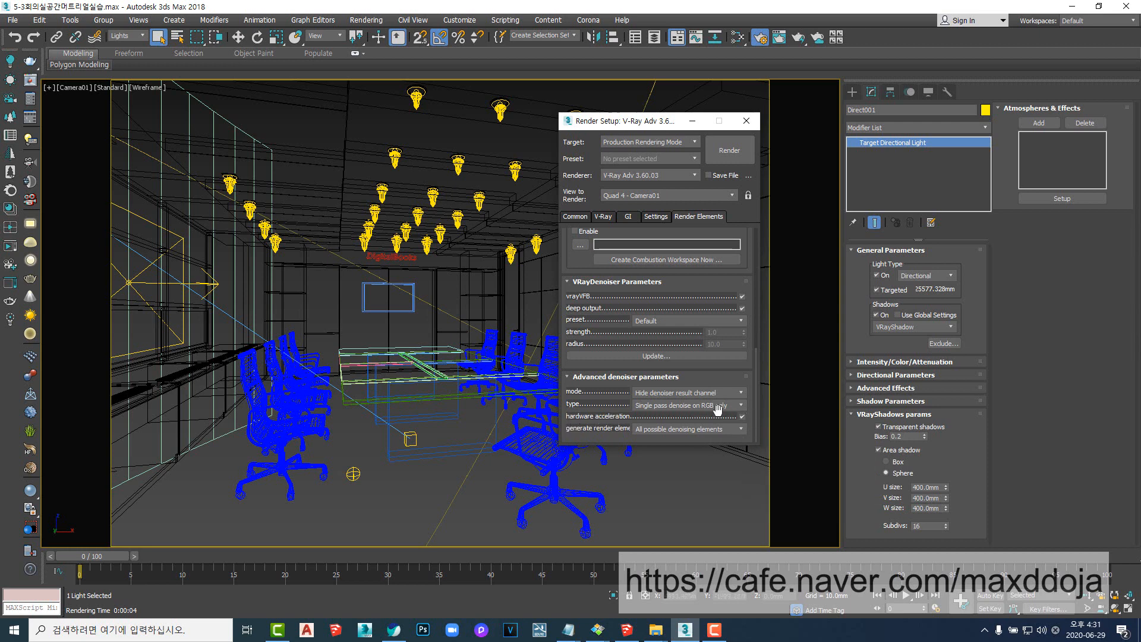
- Render the Camera01 view and inspect the ceiling near the windows in the V-Ray frame buffer
{"action": "left_click", "coordinate": [729, 151]}
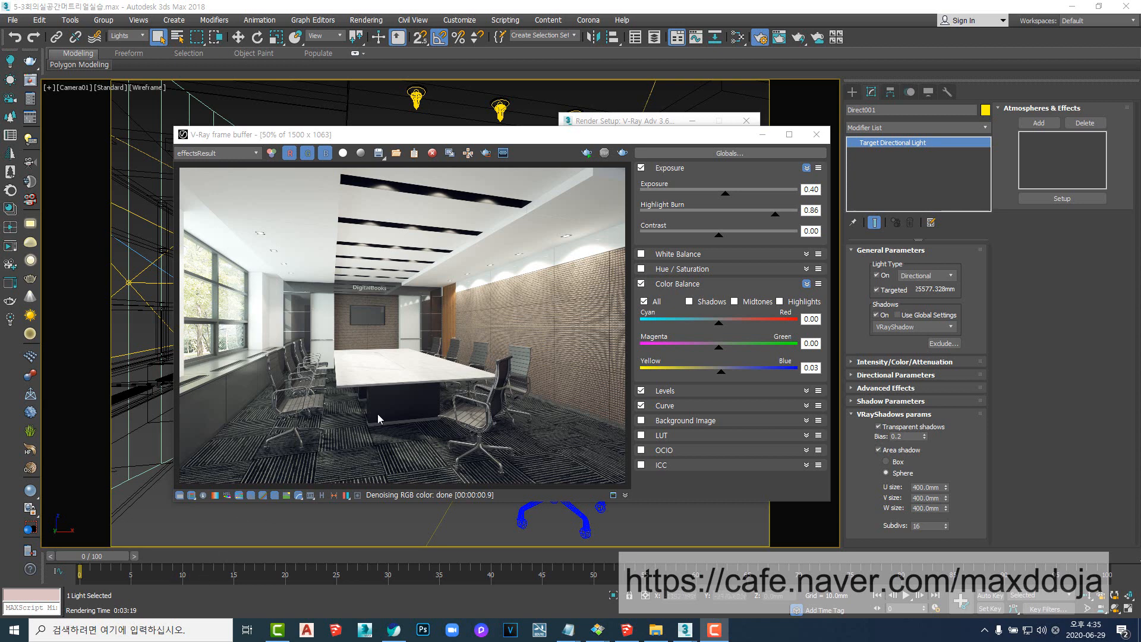
{"action": "left_click", "coordinate": [298, 241]}
{"action": "scroll", "coordinate": [298, 241], "scroll_direction": "up", "scroll_amount": 1}
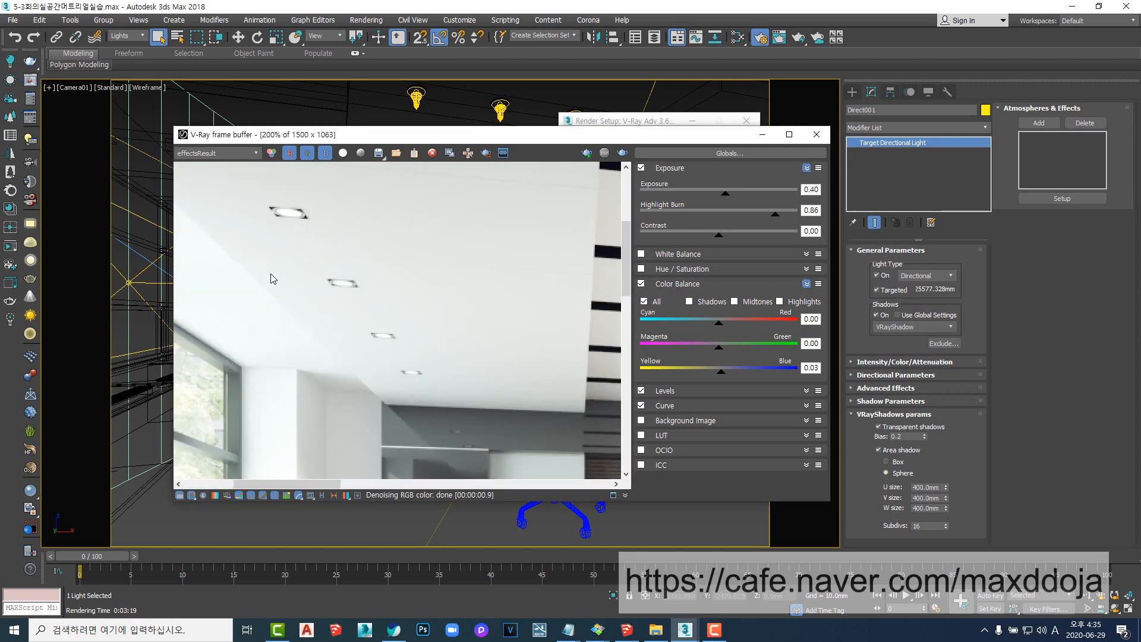
{"action": "scroll", "coordinate": [357, 309], "scroll_direction": "up", "scroll_amount": 1}
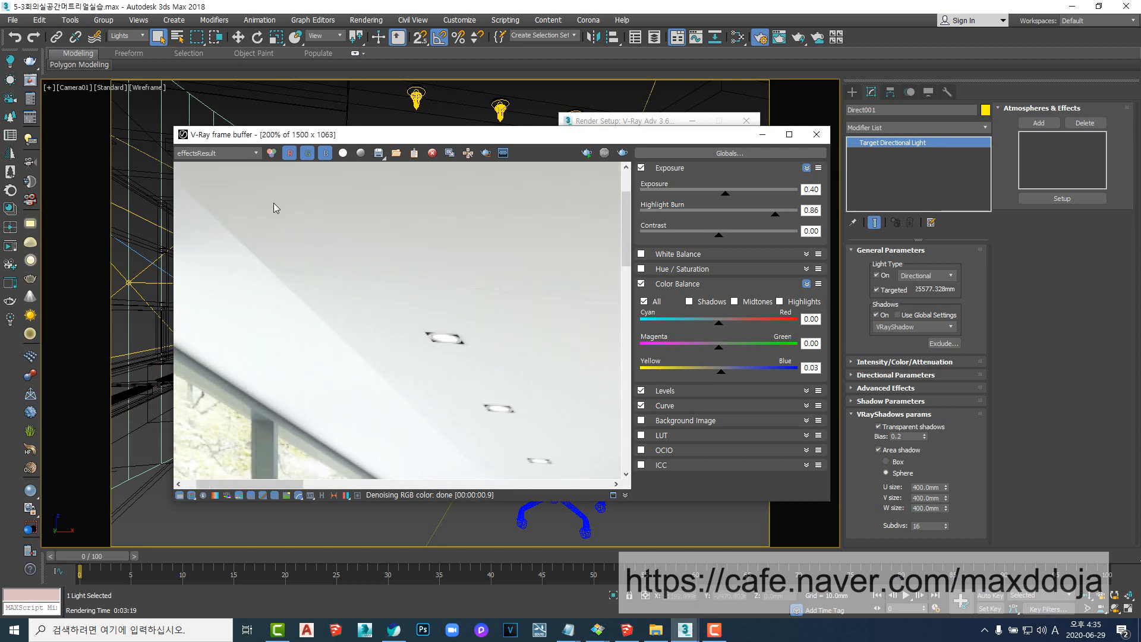
- Compare the RGB color channel with the effectsResult channel on a close-up of the ceiling
{"action": "left_click", "coordinate": [237, 155]}
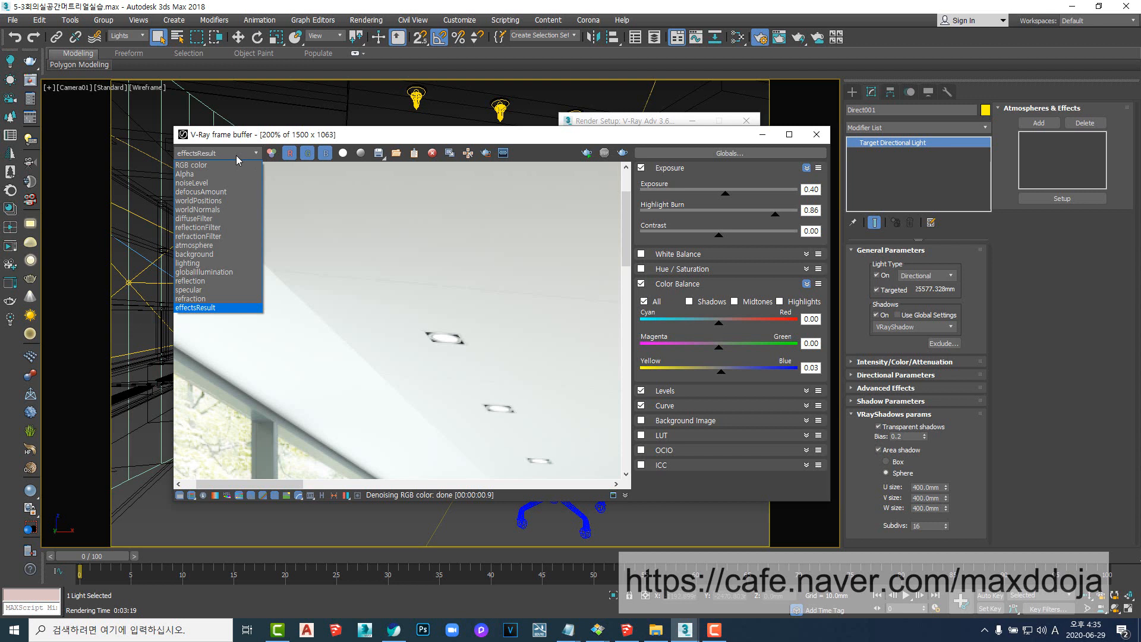
{"action": "left_click", "coordinate": [233, 166]}
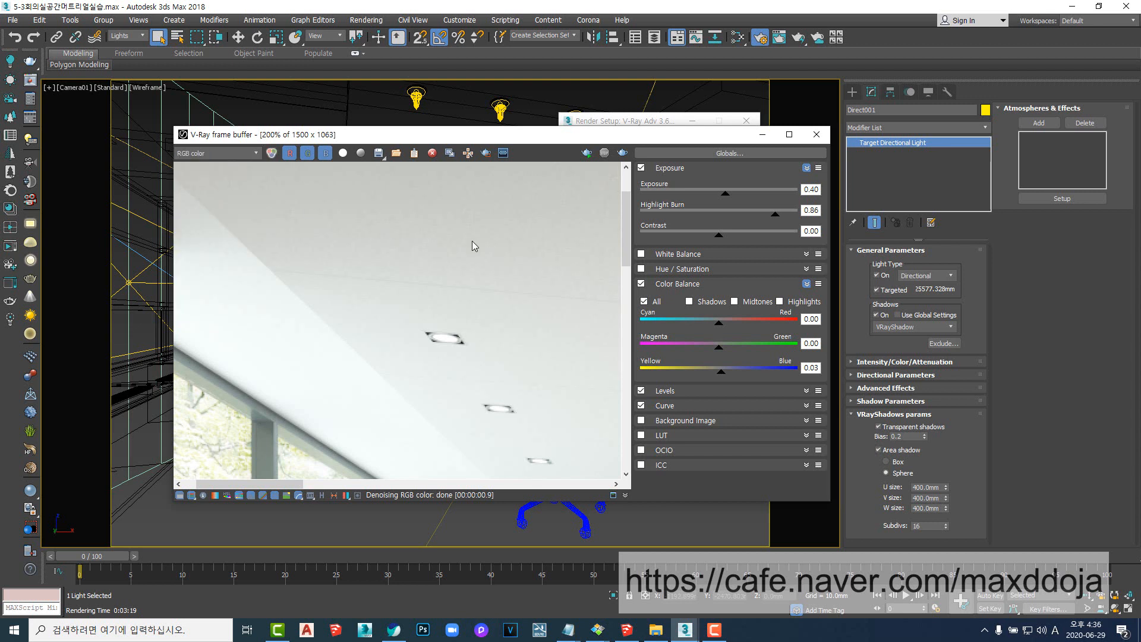
{"action": "scroll", "coordinate": [462, 263], "scroll_direction": "up", "scroll_amount": 1}
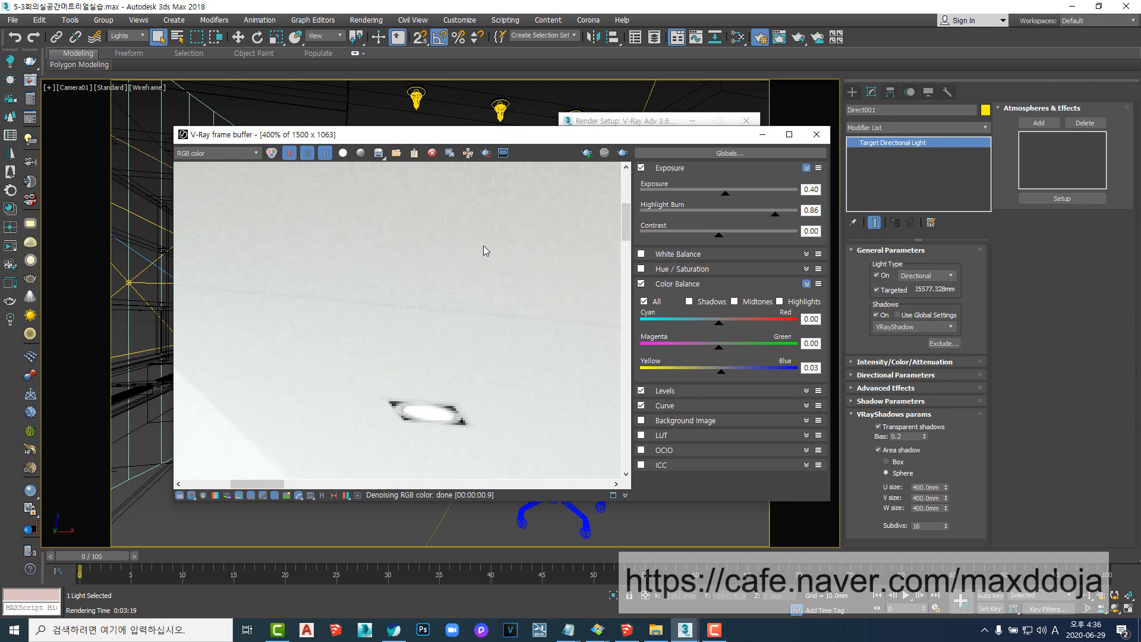
{"action": "left_click", "coordinate": [253, 154]}
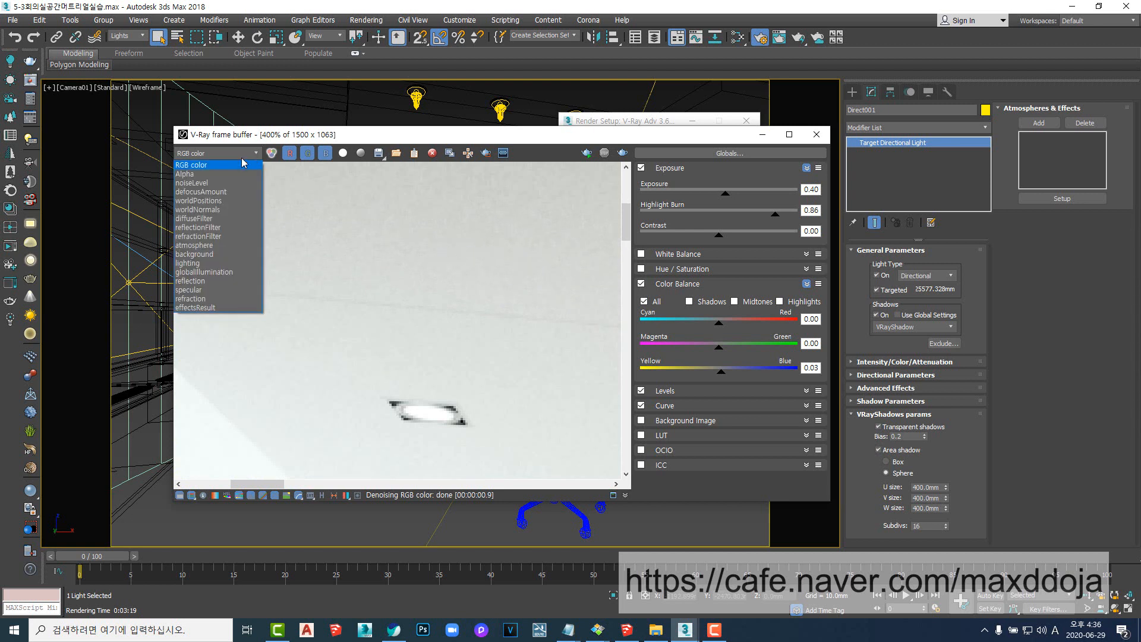
{"action": "left_click", "coordinate": [223, 308]}
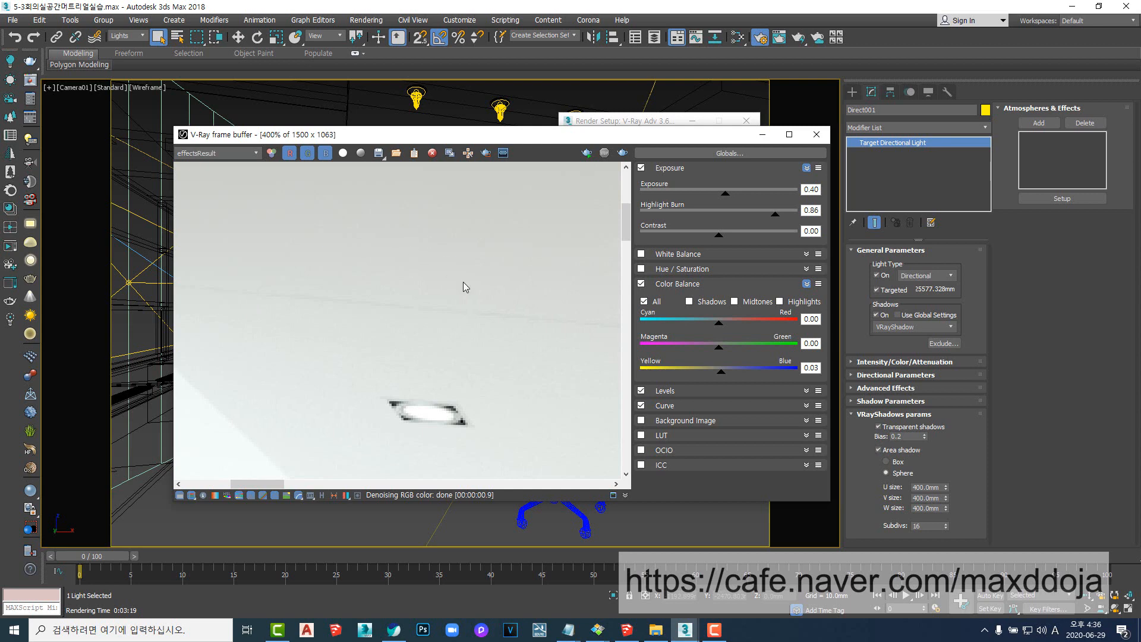
- Examine the denoised render's walls, table, chairs and carpet, both close up and as a whole image
{"action": "scroll", "coordinate": [450, 282], "scroll_direction": "down", "scroll_amount": 3}
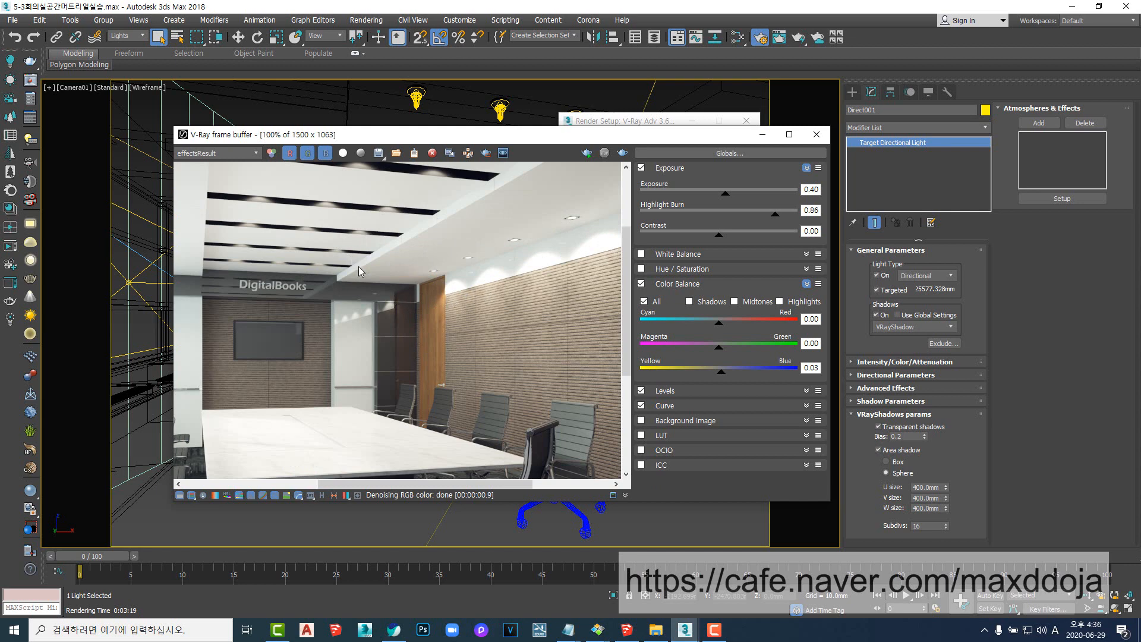
{"action": "scroll", "coordinate": [441, 312], "scroll_direction": "down", "scroll_amount": 1}
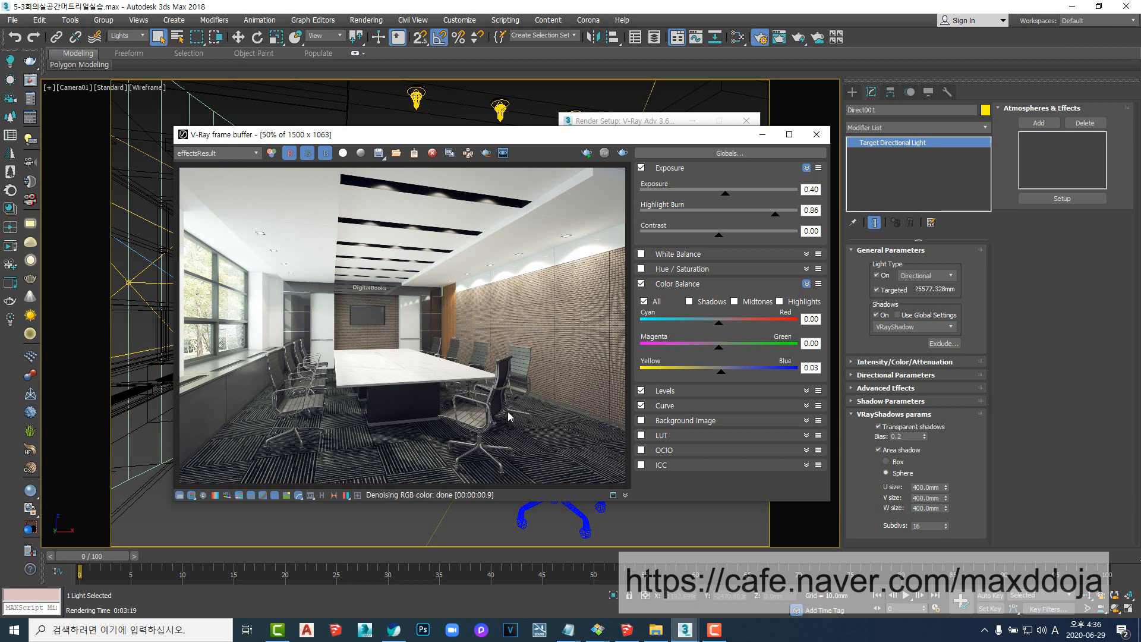
{"action": "double_click", "coordinate": [476, 417]}
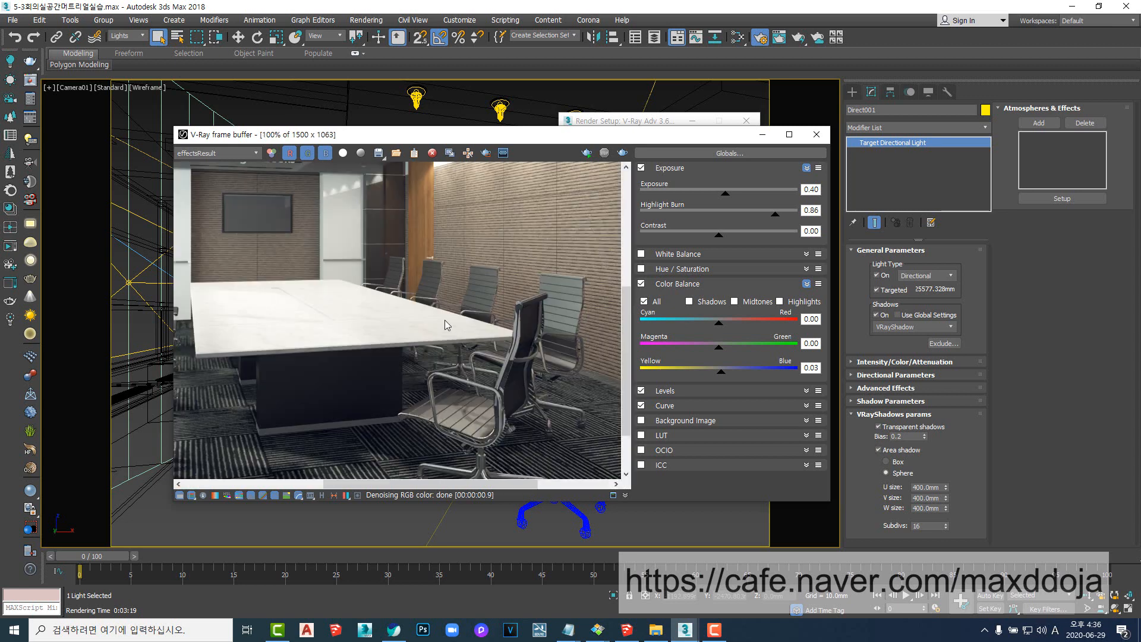
{"action": "scroll", "coordinate": [440, 357], "scroll_direction": "down", "scroll_amount": 3}
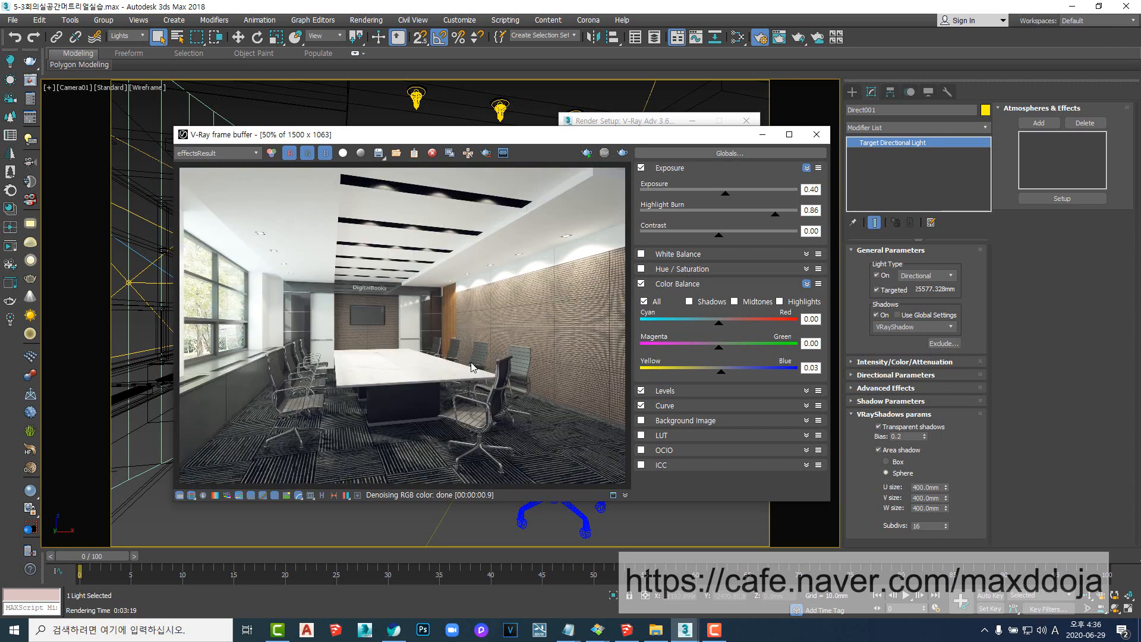